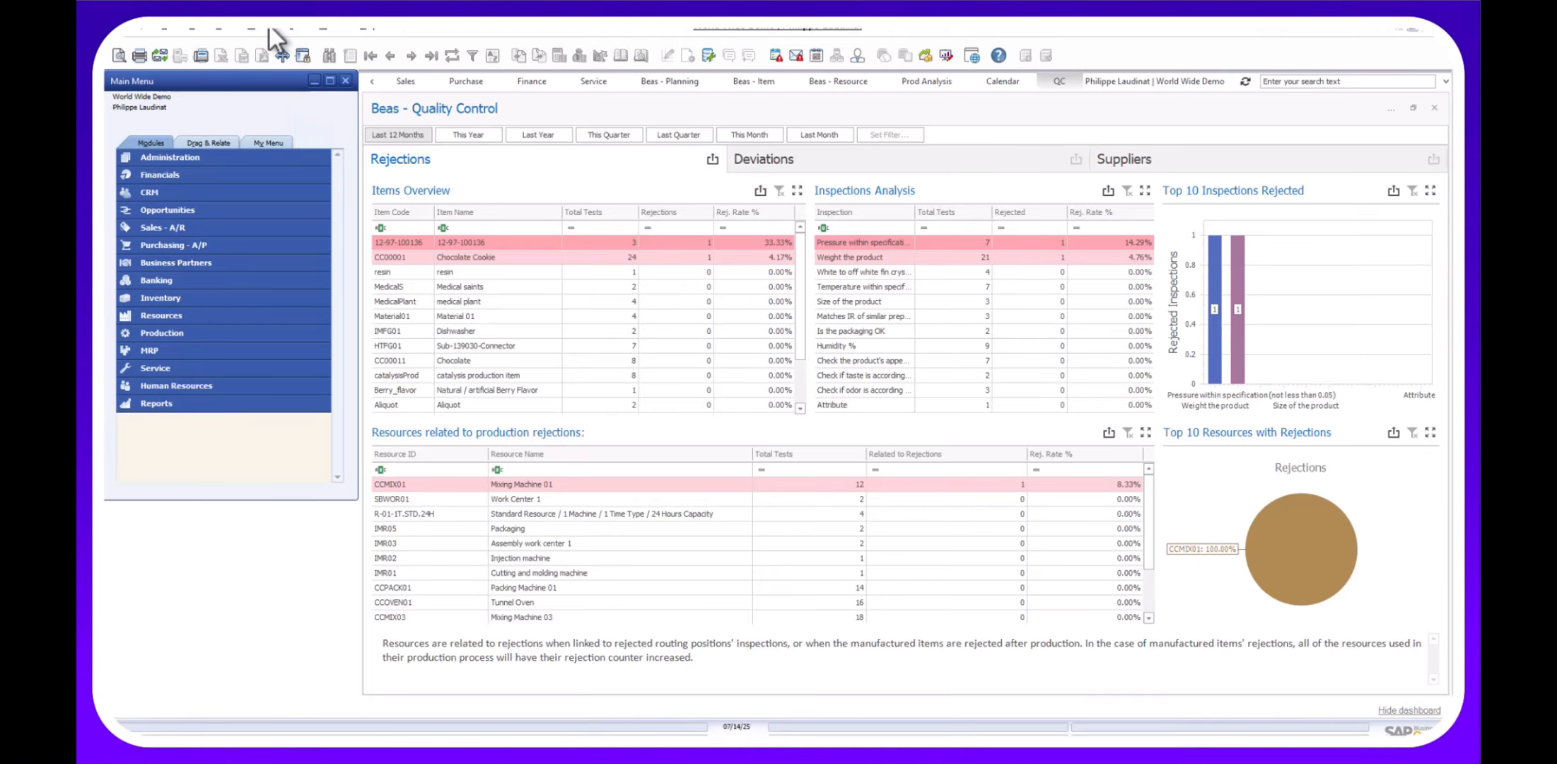
# Open the Item structure overview from the Inventory module list.
pyautogui.click(273, 28)
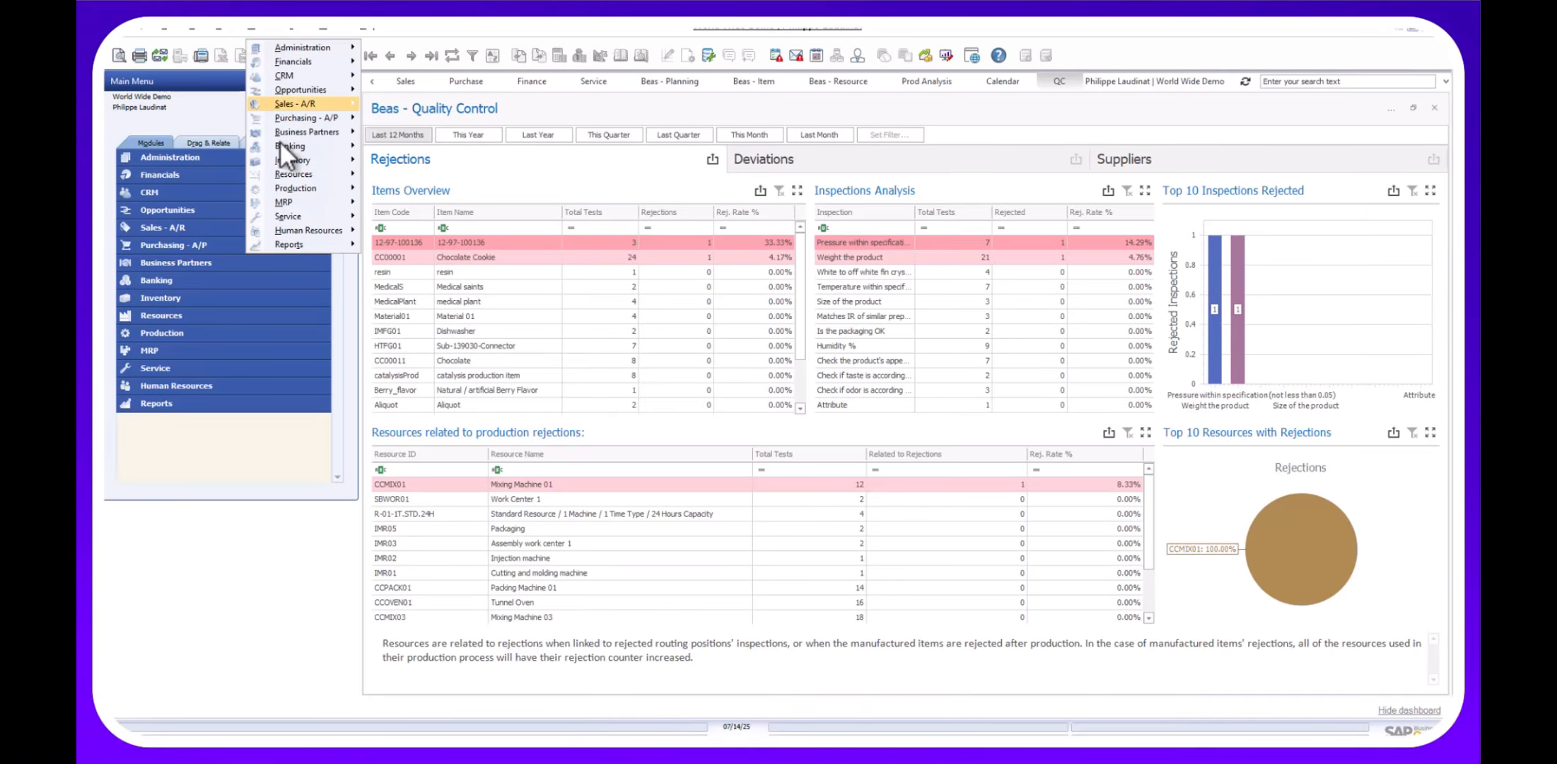
pyautogui.moveTo(280, 157)
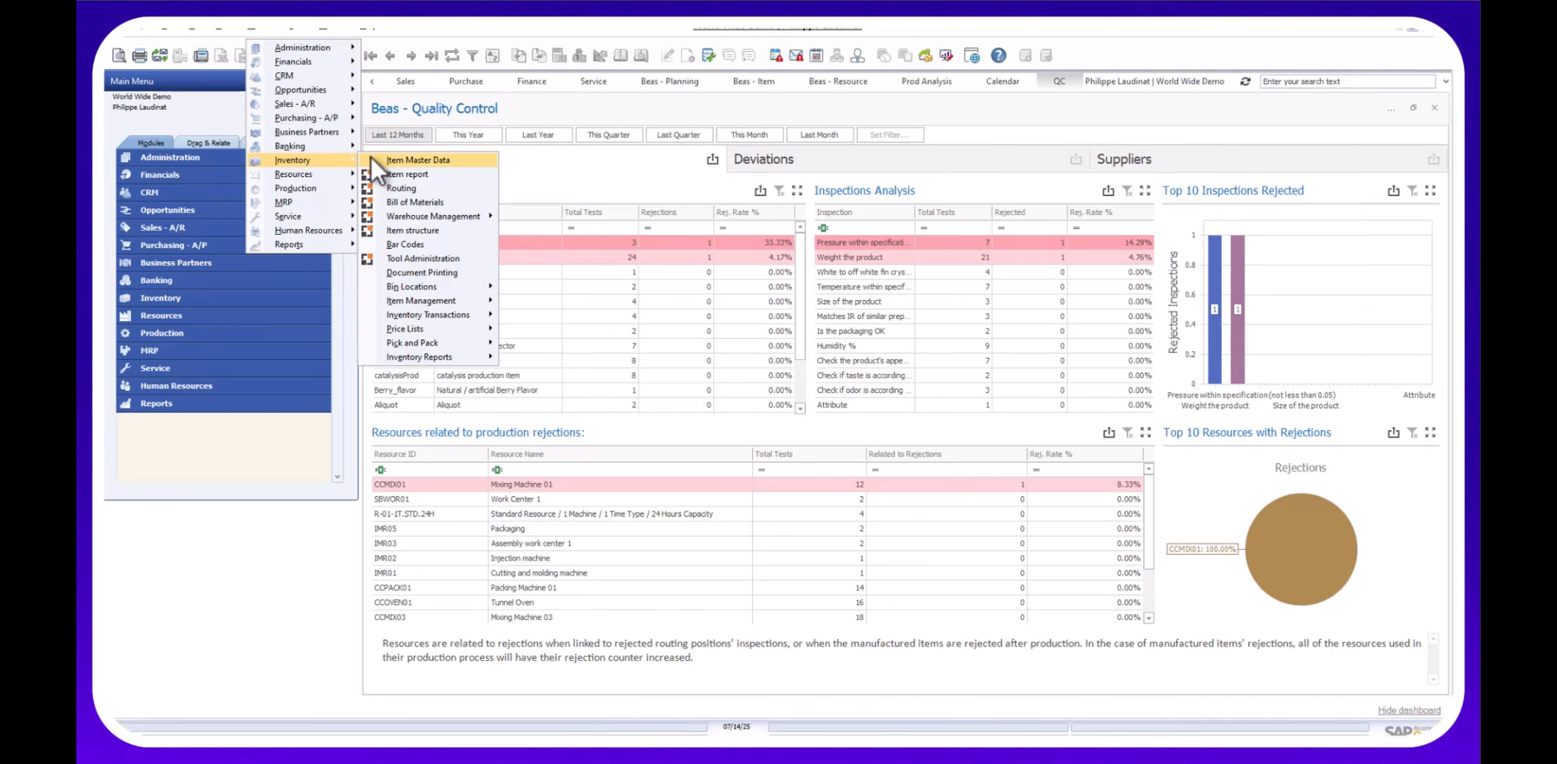
pyautogui.click(397, 231)
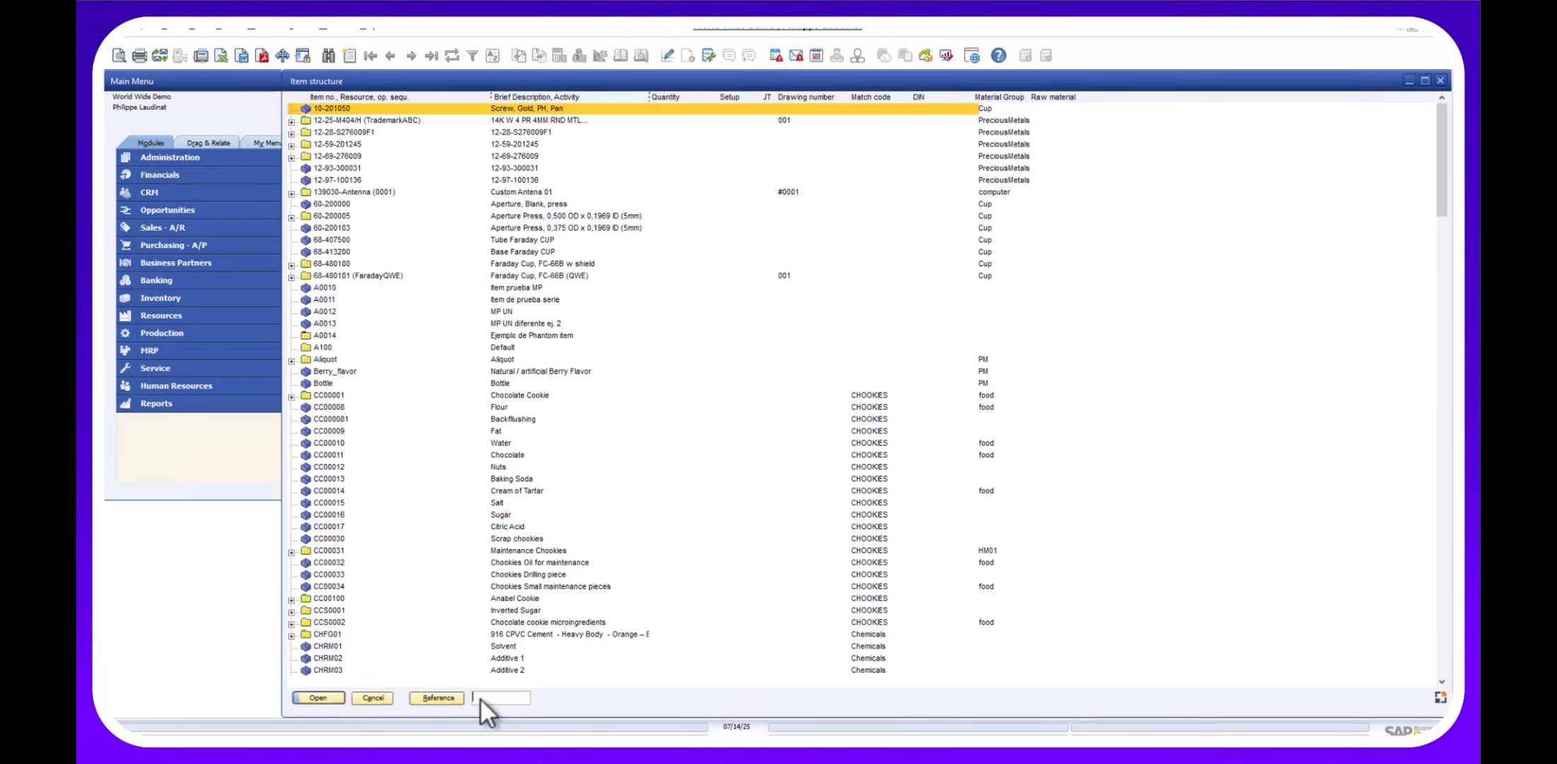
# Filter the item structure by 'cat' and expand catalysisFG and catalysisProd (0001).
pyautogui.write('ca')
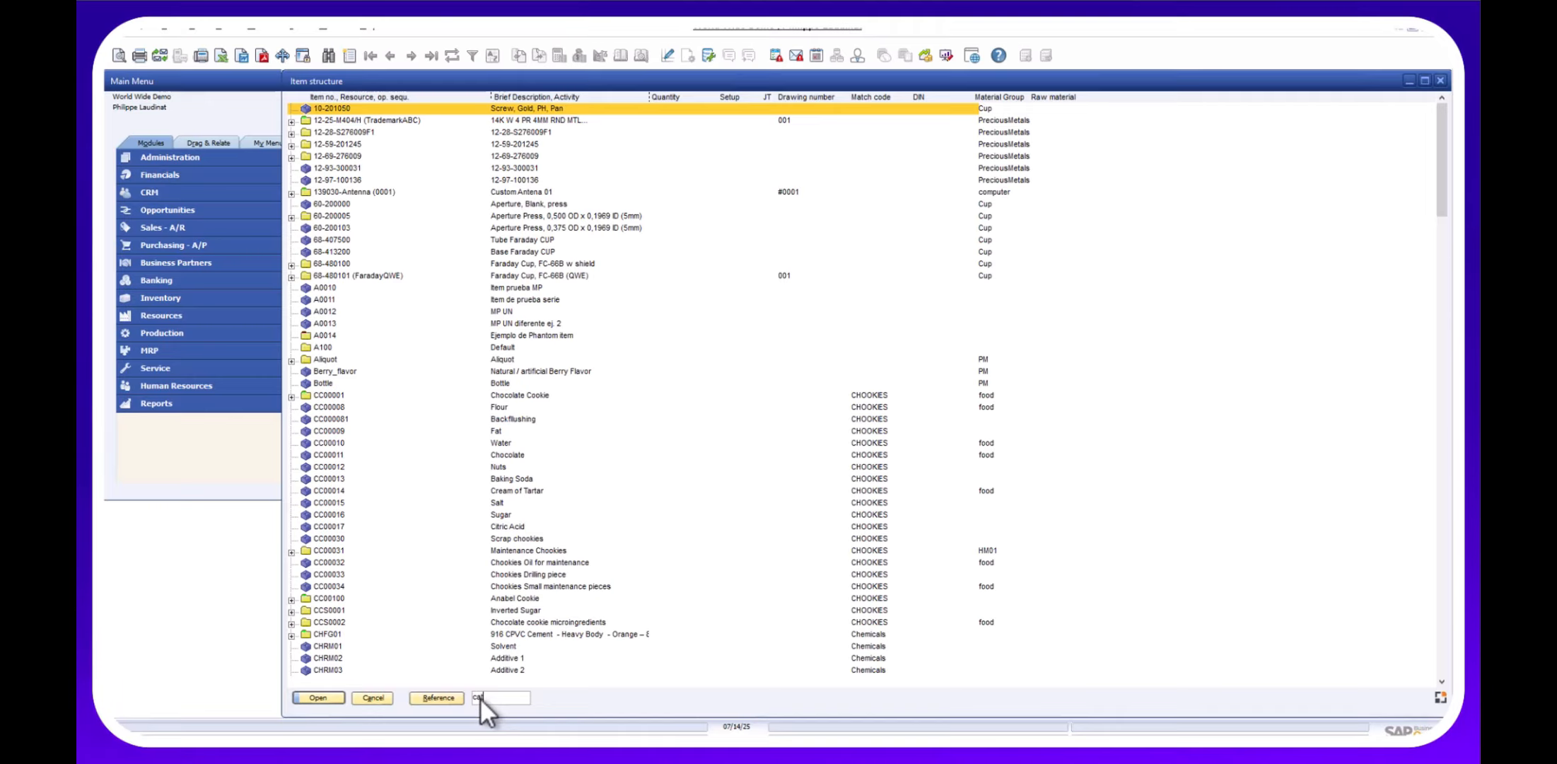
pyautogui.write('t')
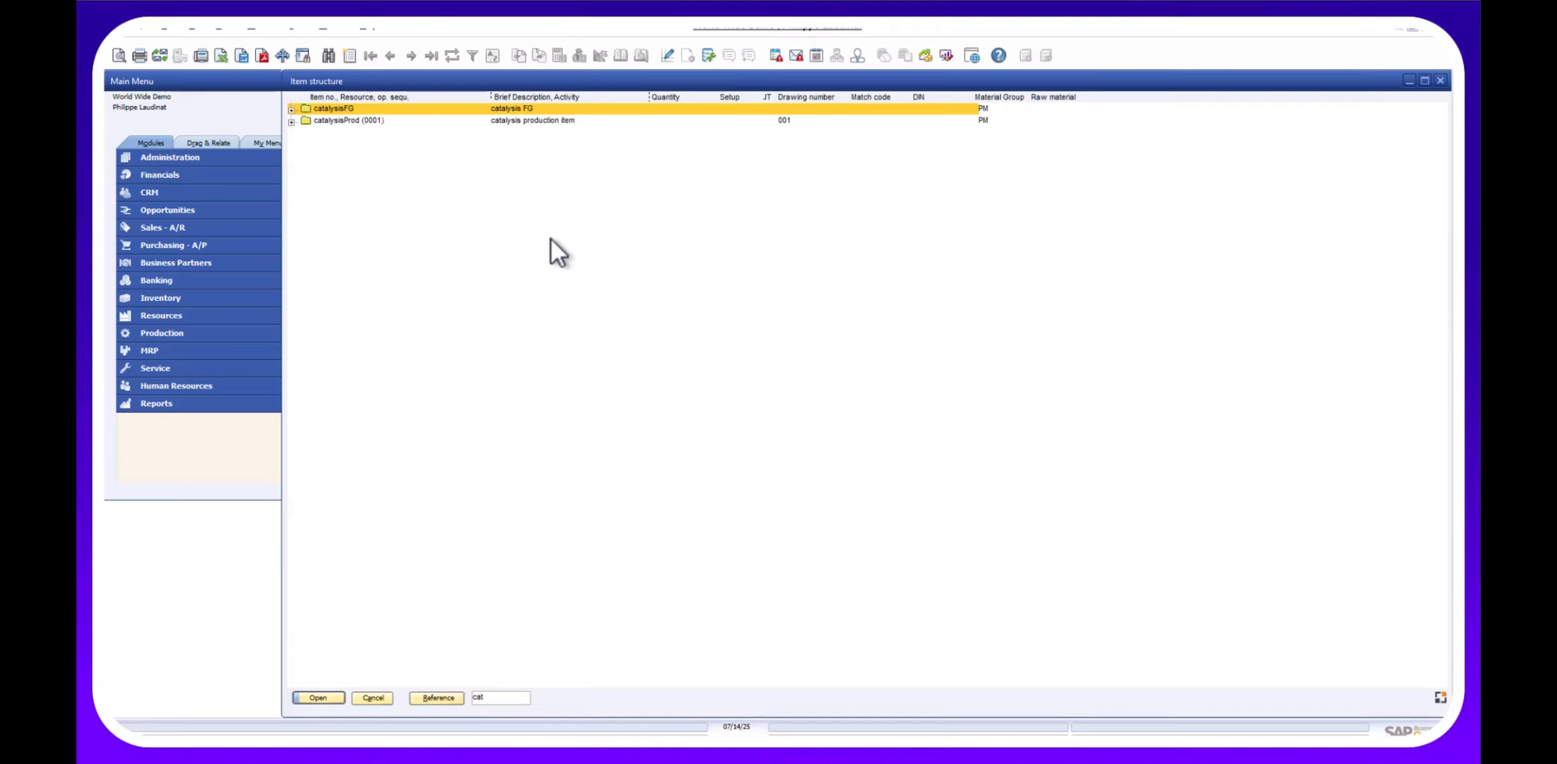
pyautogui.scroll(3, 550, 237)
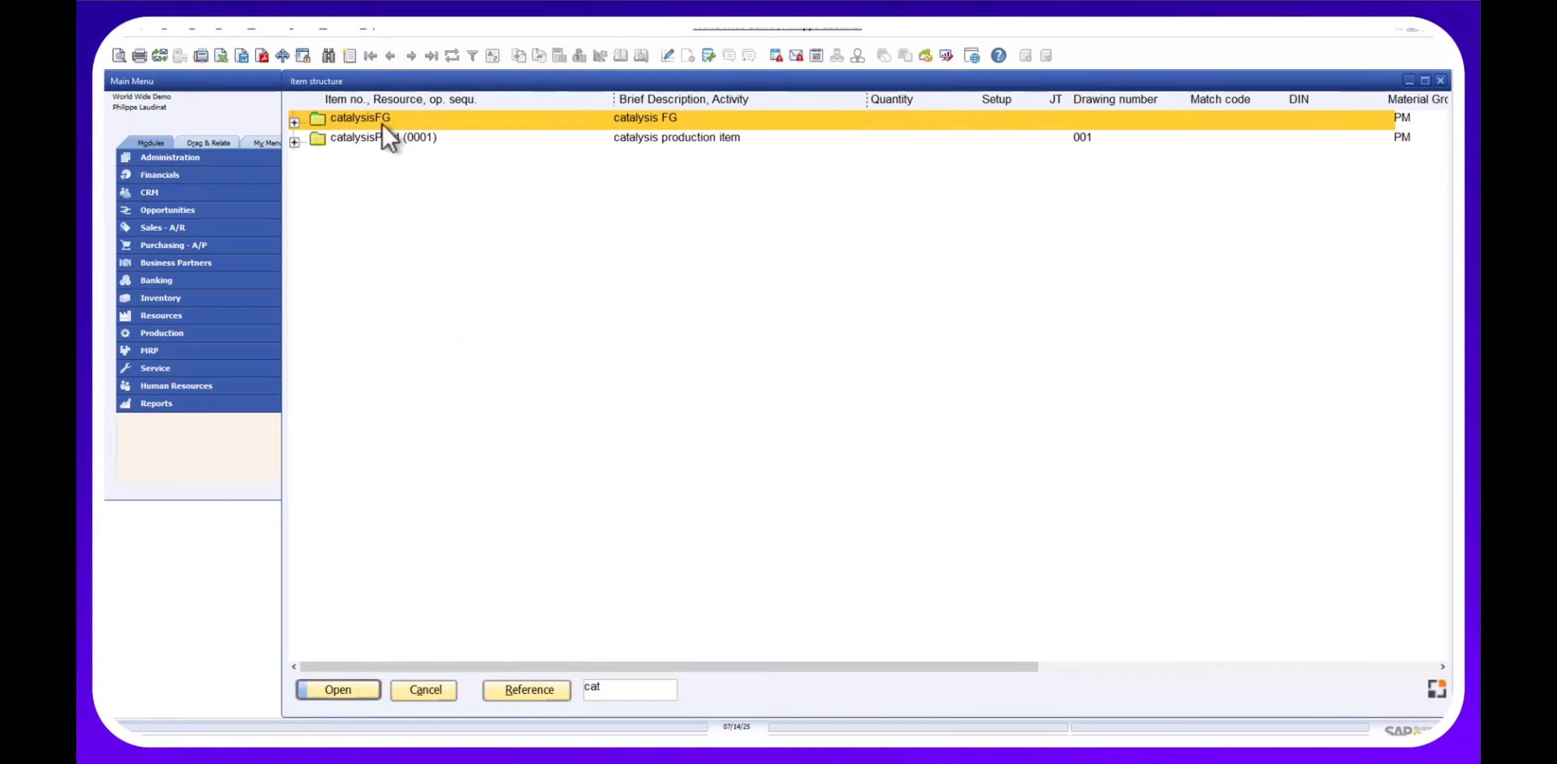
pyautogui.doubleClick(349, 118)
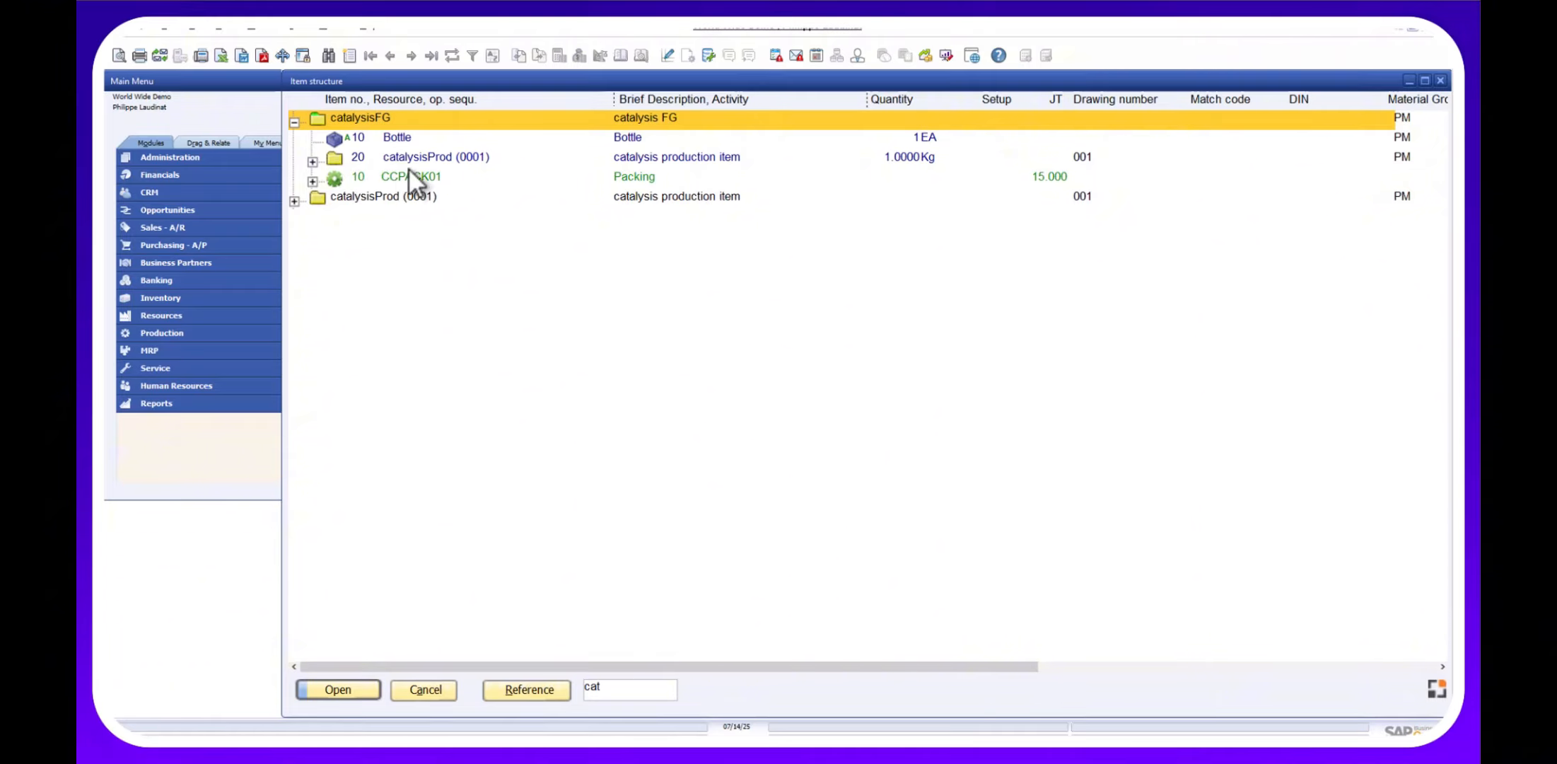
pyautogui.doubleClick(315, 160)
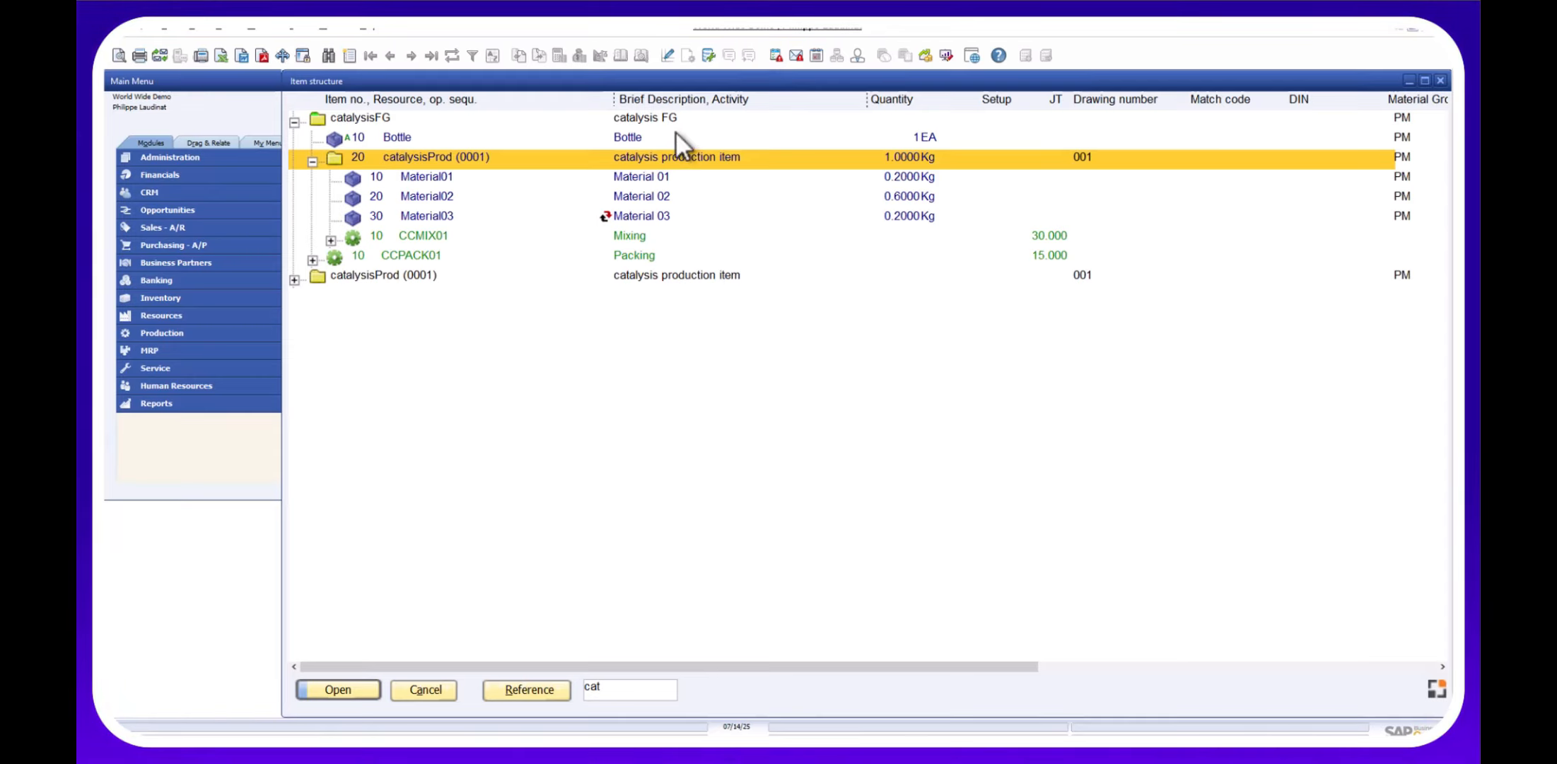
# Select the Bottle, catalysisProd (0001) and CCMIX01 mixing operation rows.
pyautogui.click(341, 138)
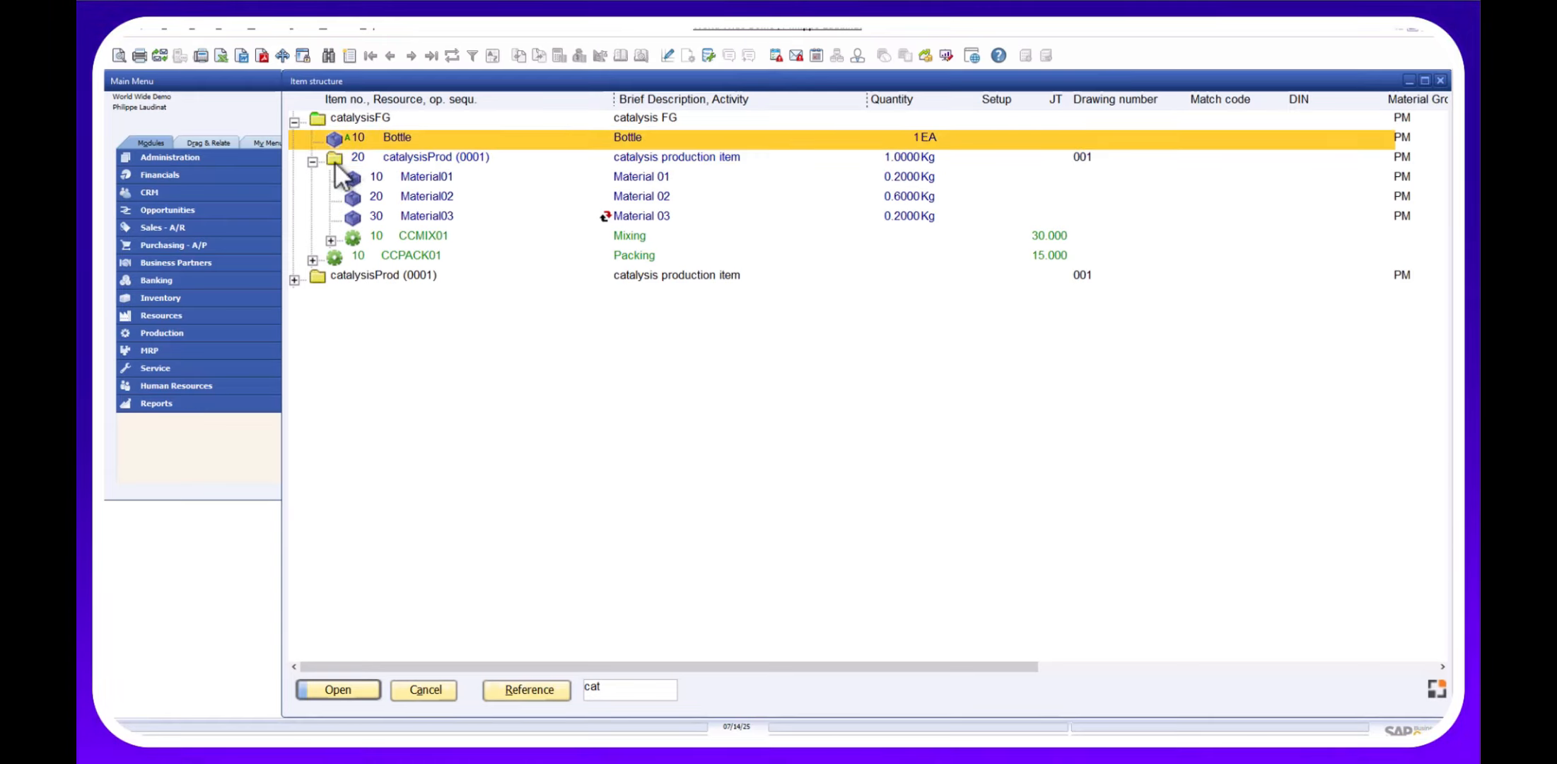
pyautogui.click(342, 162)
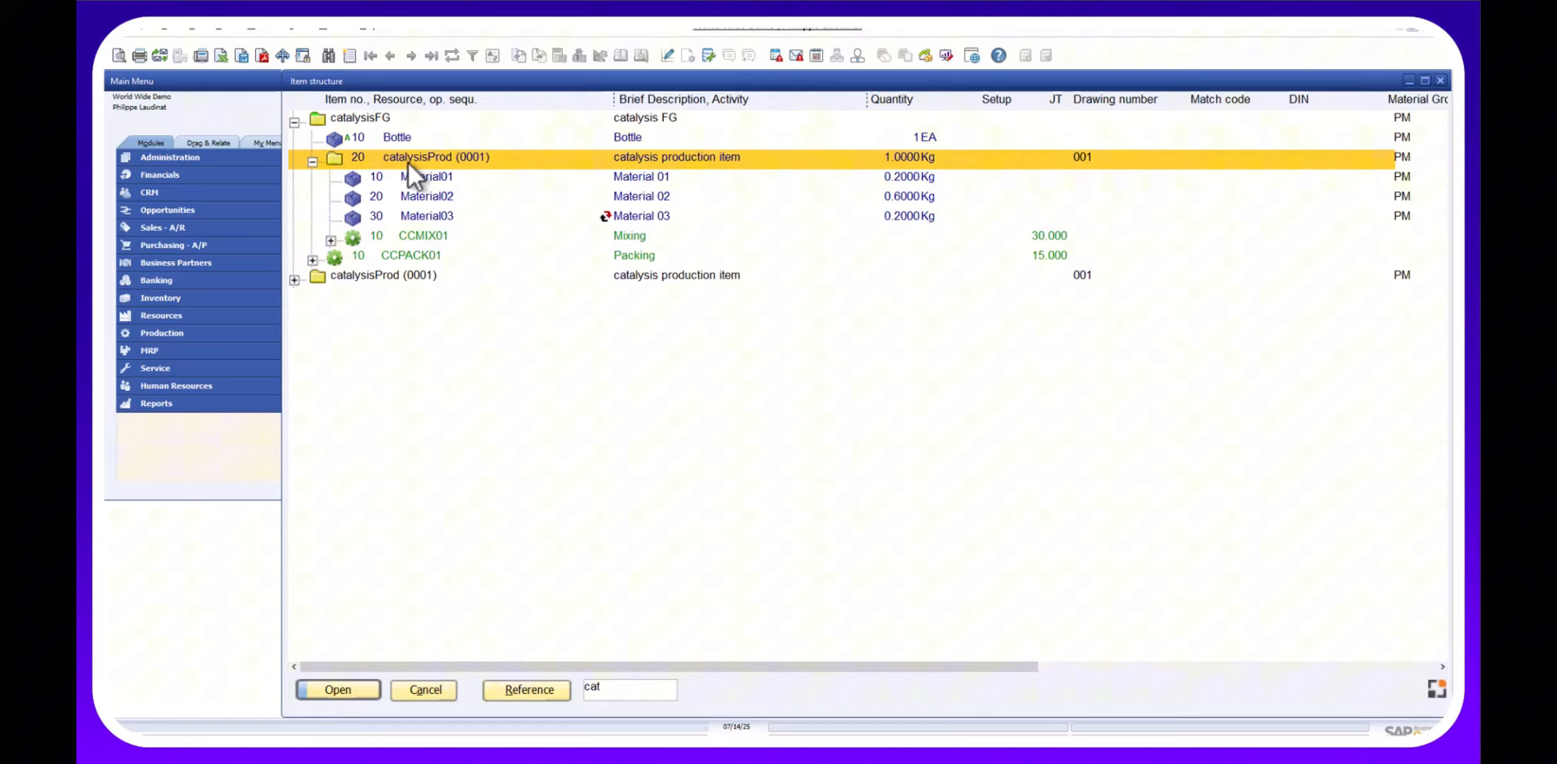
pyautogui.click(361, 236)
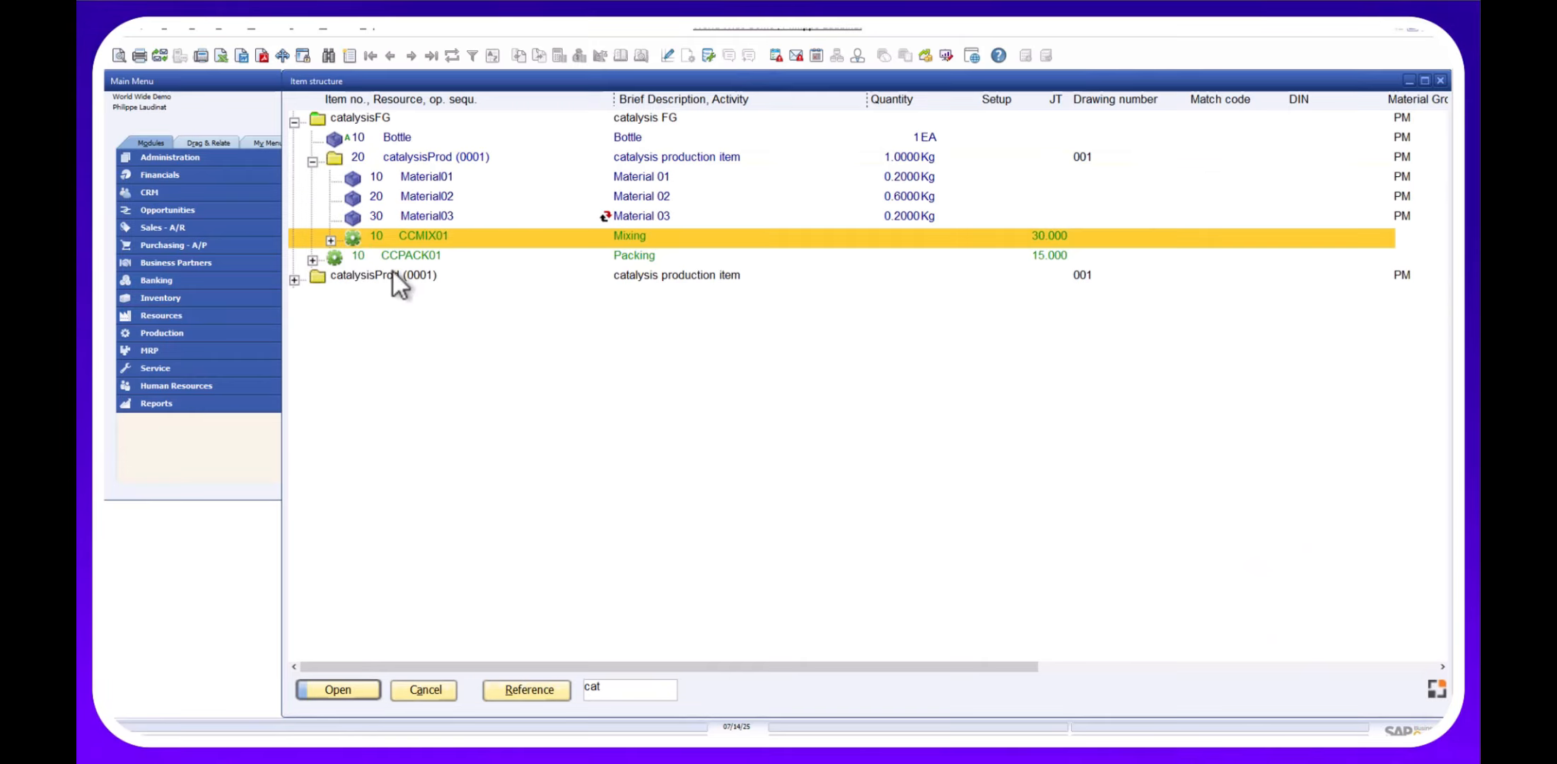
# Expand catalysisProd (0001) to show versions 0001 and 0002 with their materials.
pyautogui.click(294, 280)
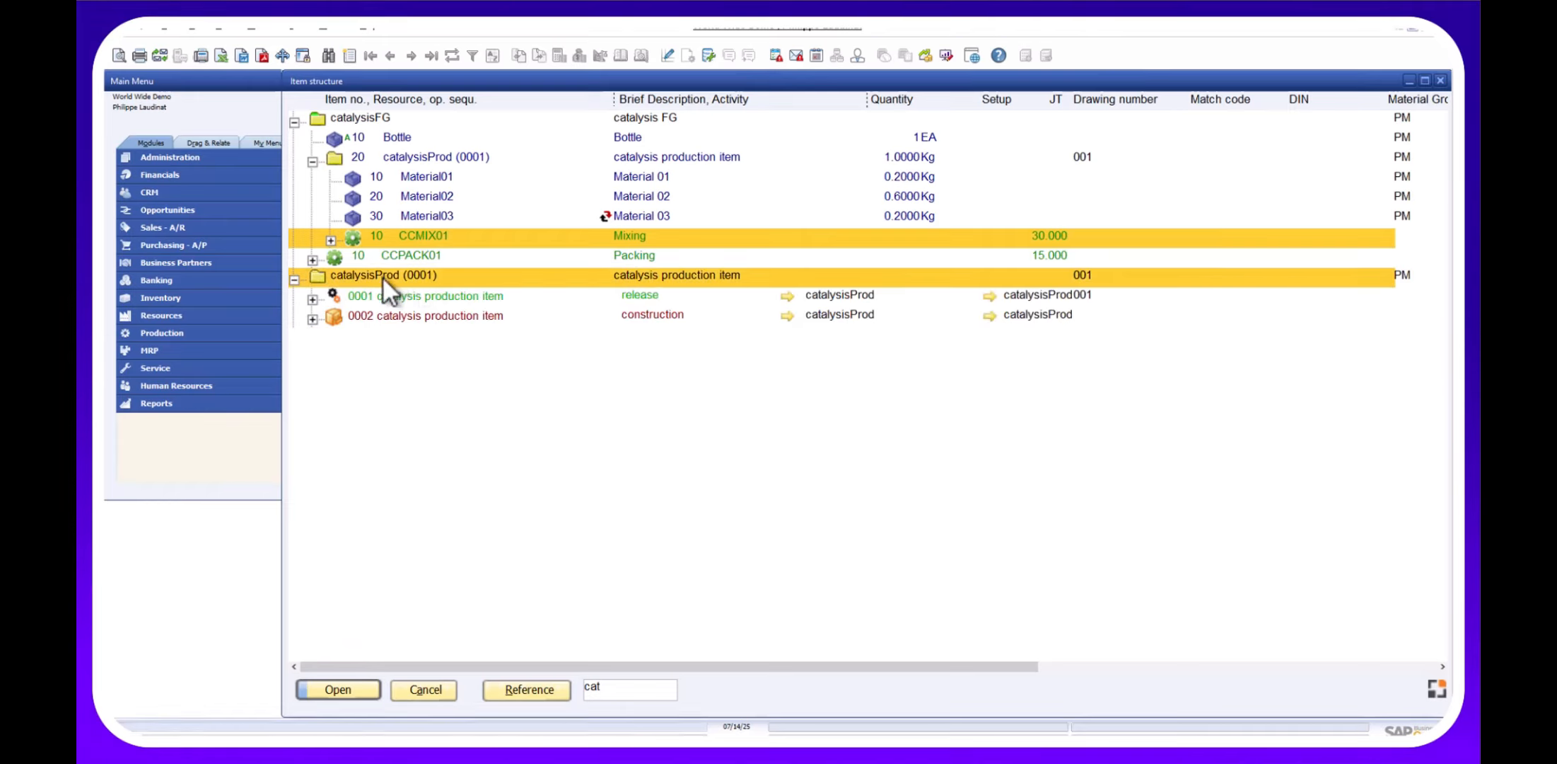
pyautogui.click(313, 299)
pyautogui.click(315, 397)
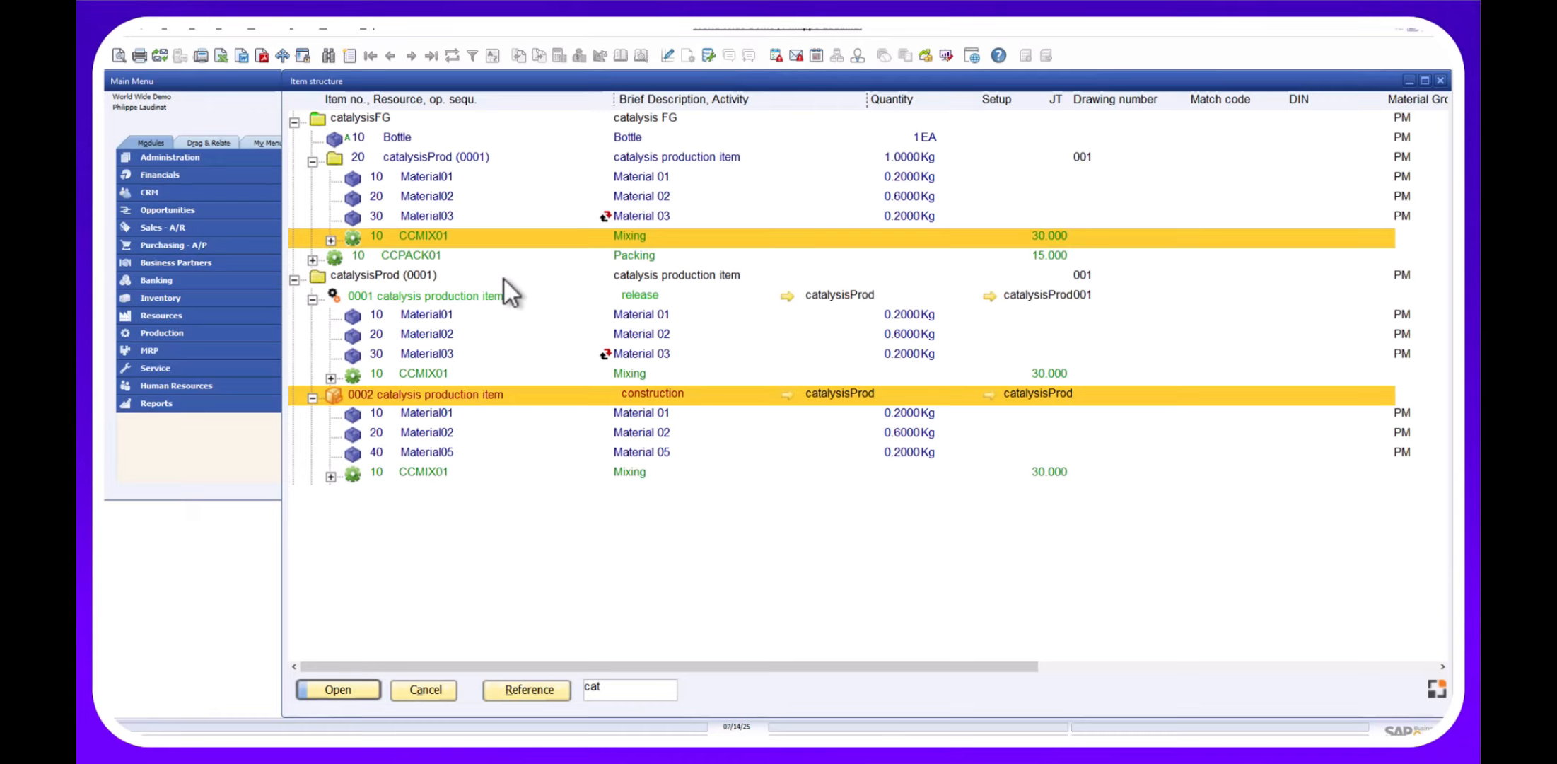
# Collapse catalysisFG and review Material03's alternatives, keeping Material03.
pyautogui.click(294, 121)
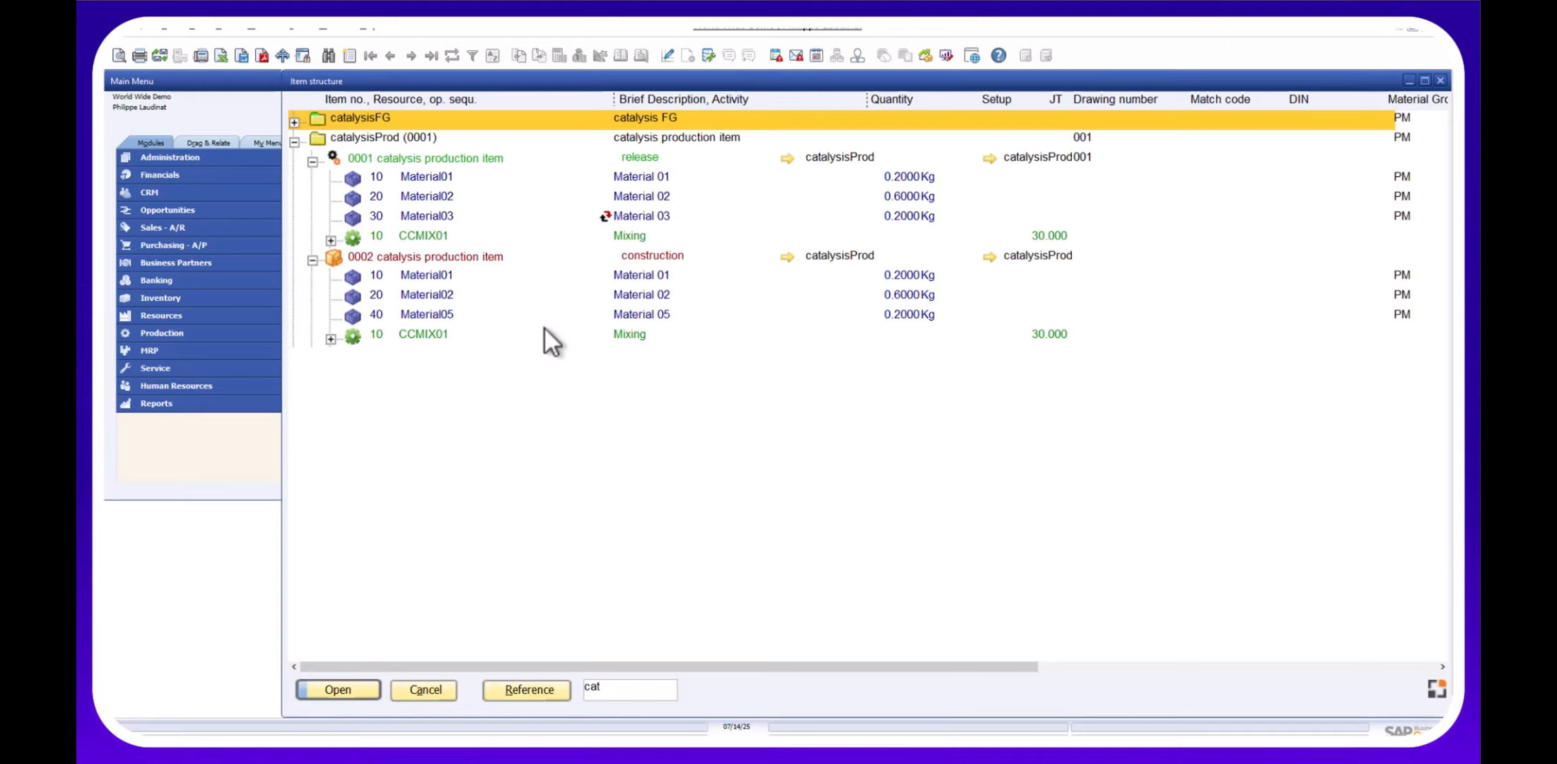
pyautogui.click(604, 215)
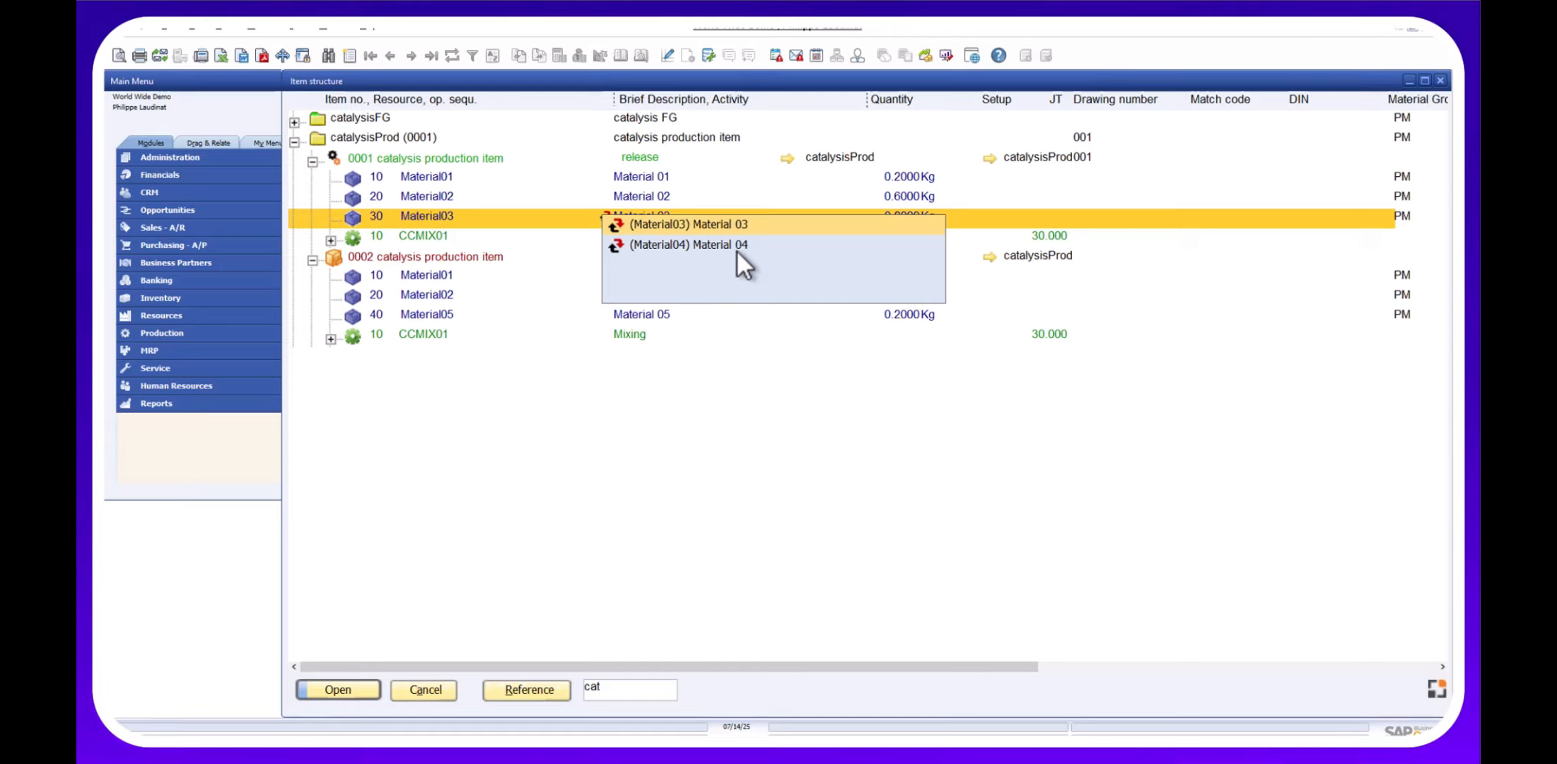
pyautogui.click(675, 432)
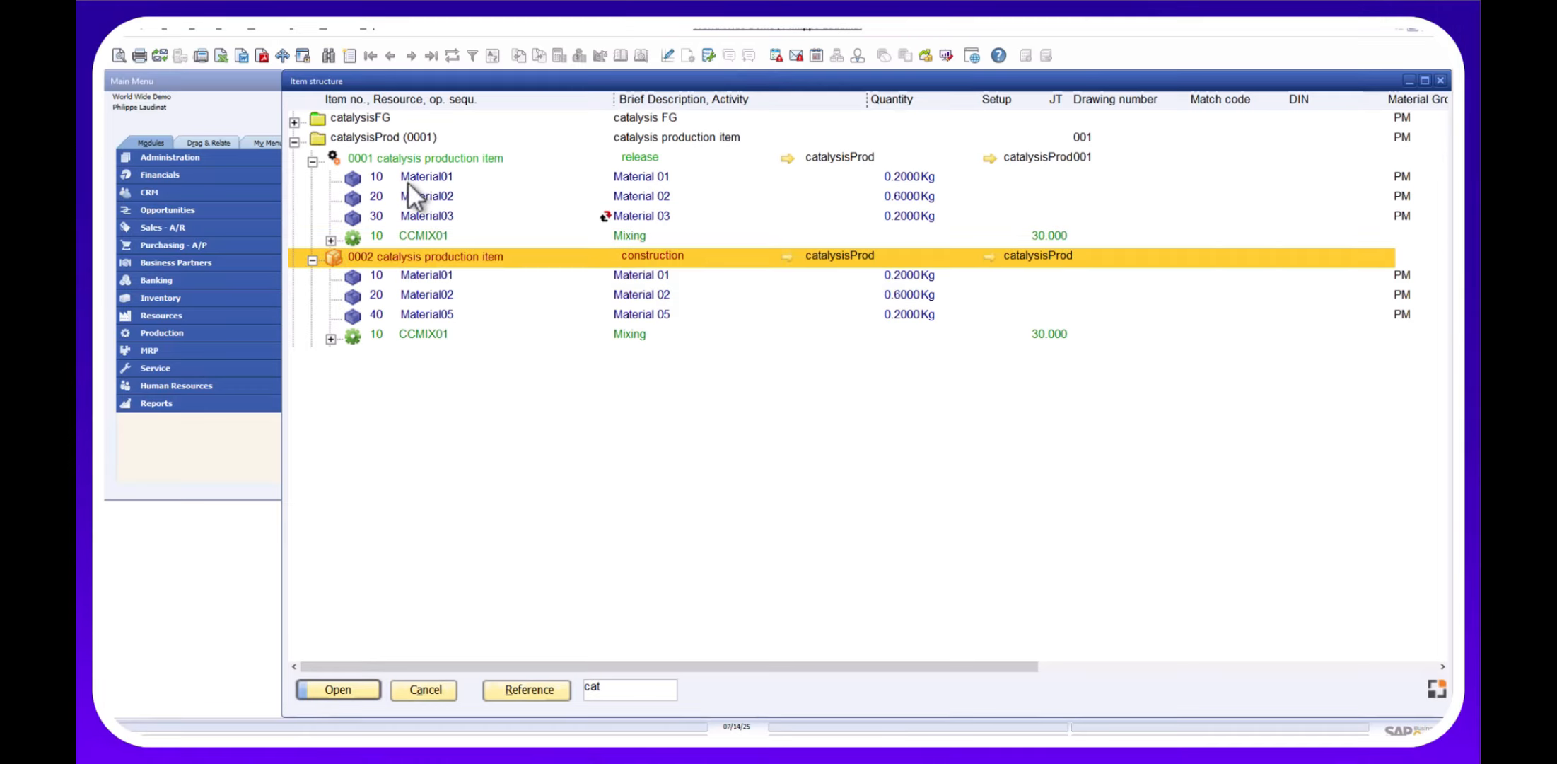
pyautogui.doubleClick(399, 162)
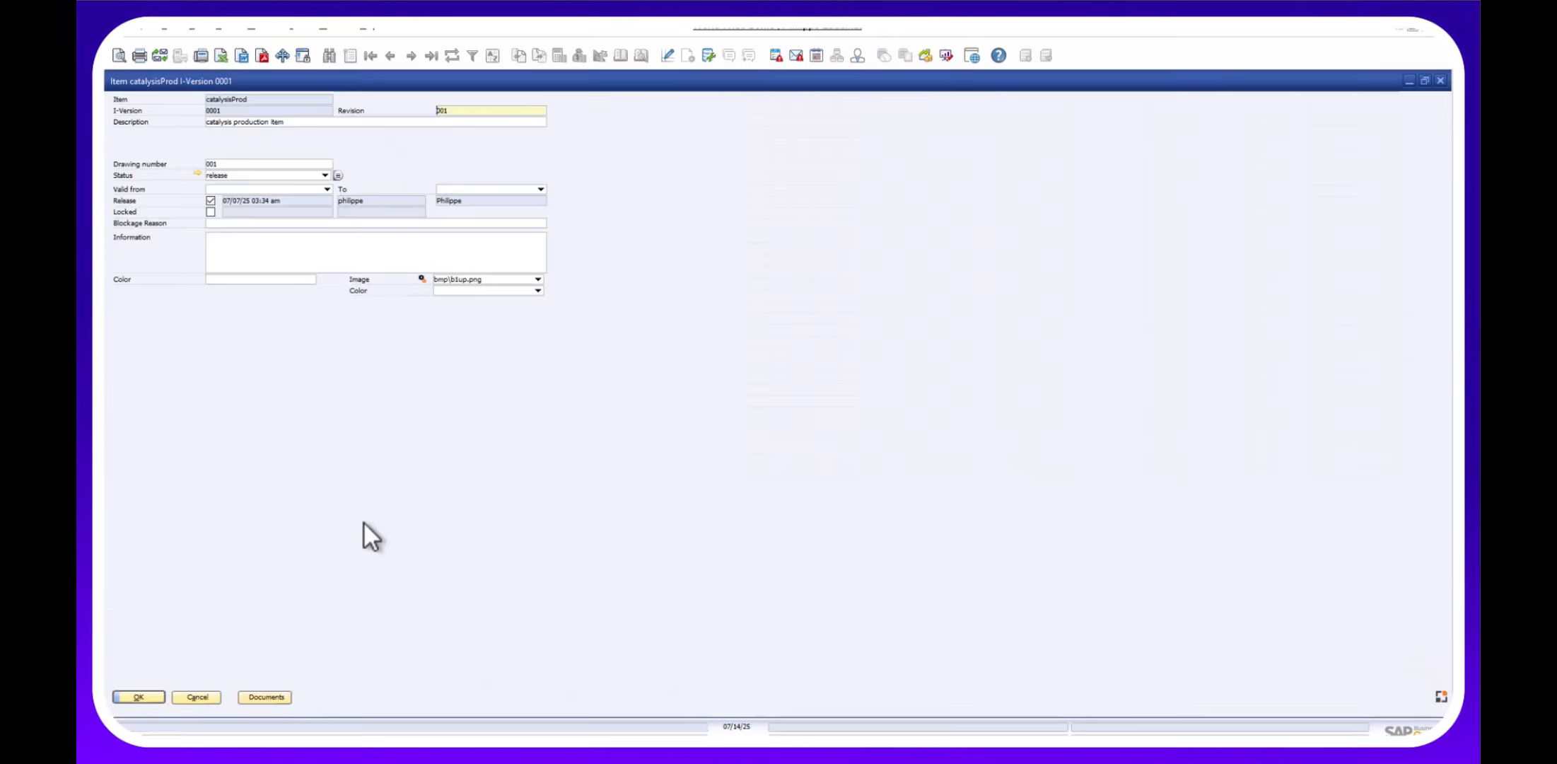
pyautogui.click(269, 697)
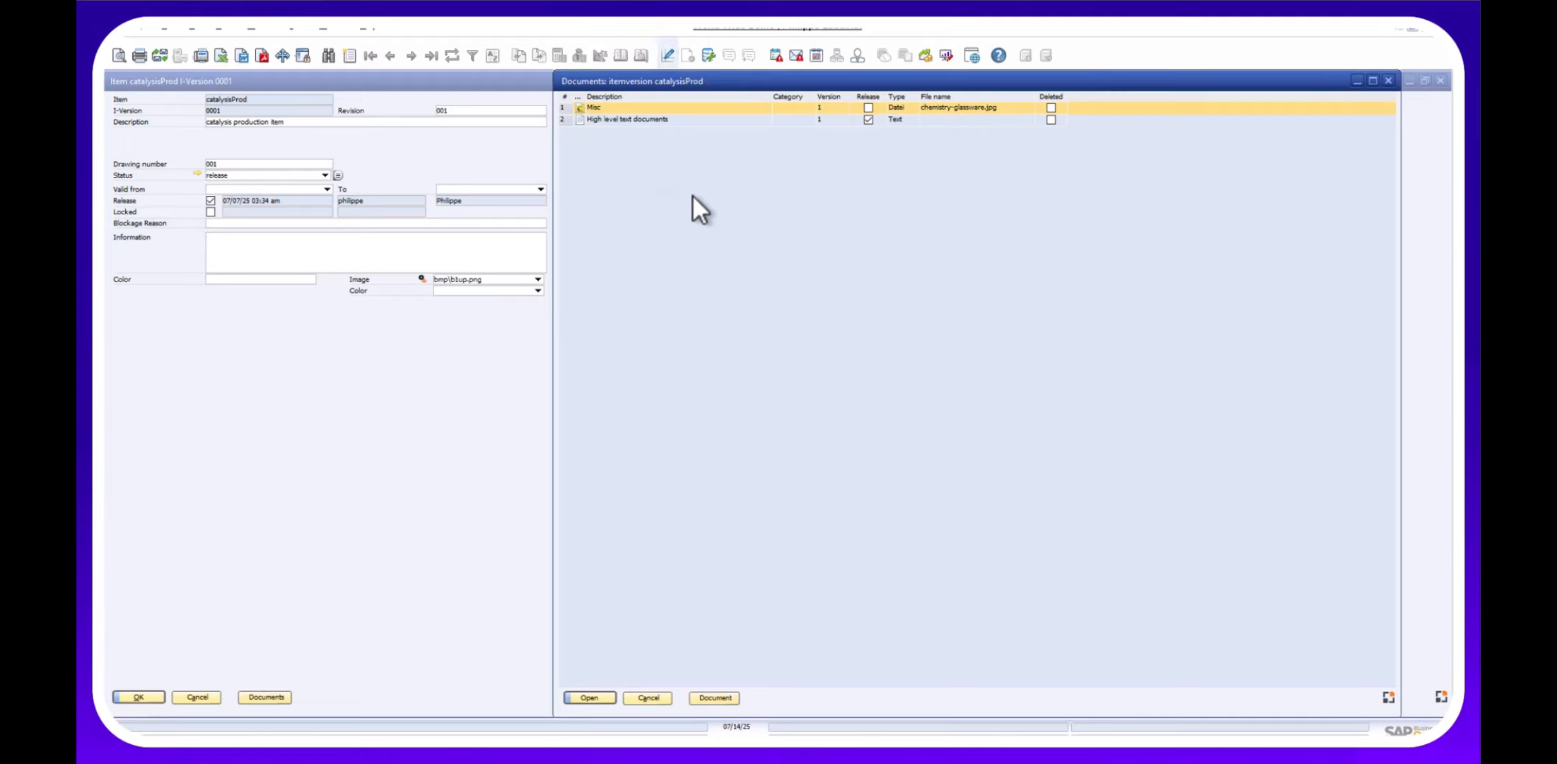
pyautogui.click(708, 697)
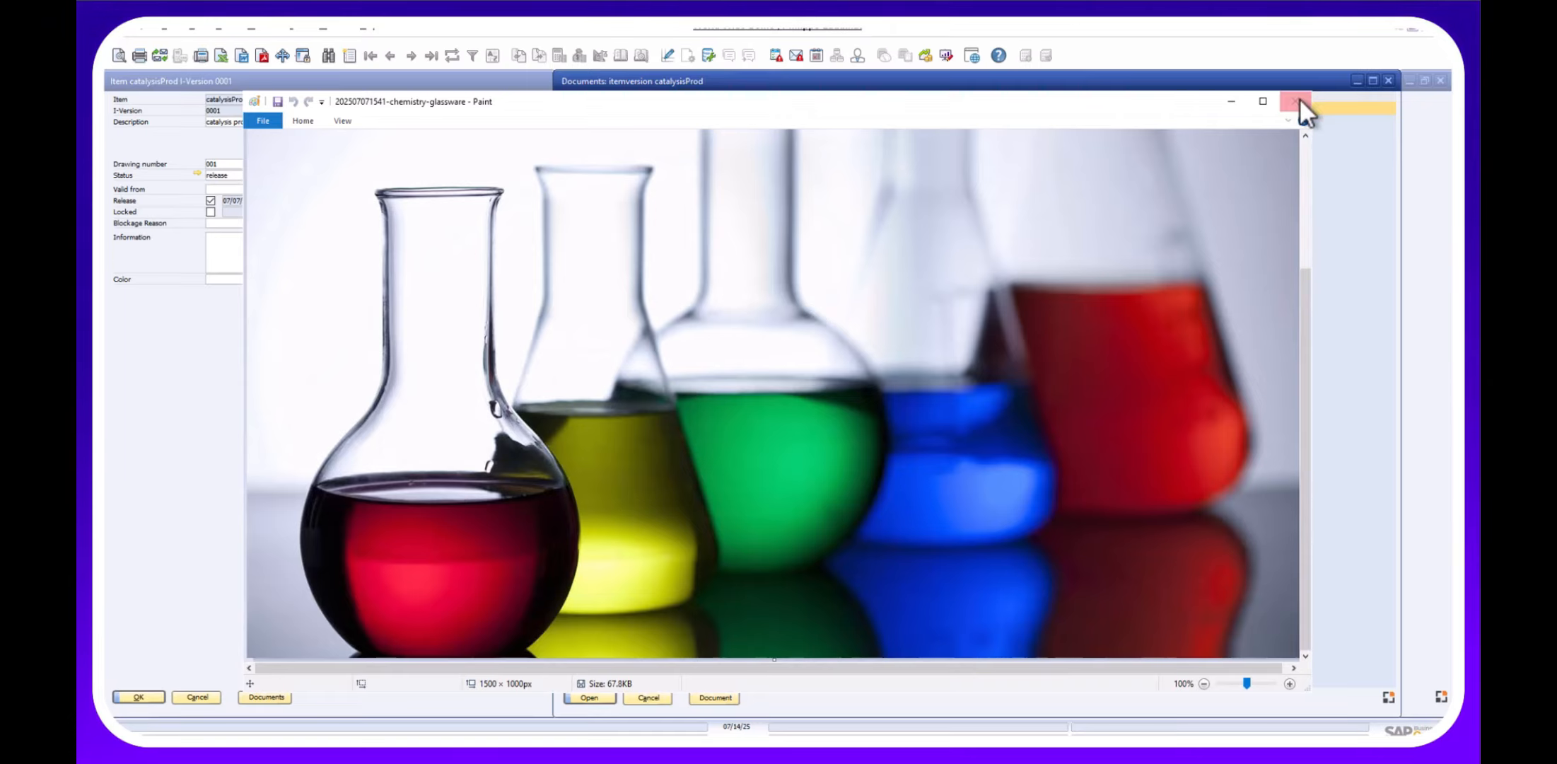
pyautogui.click(1300, 99)
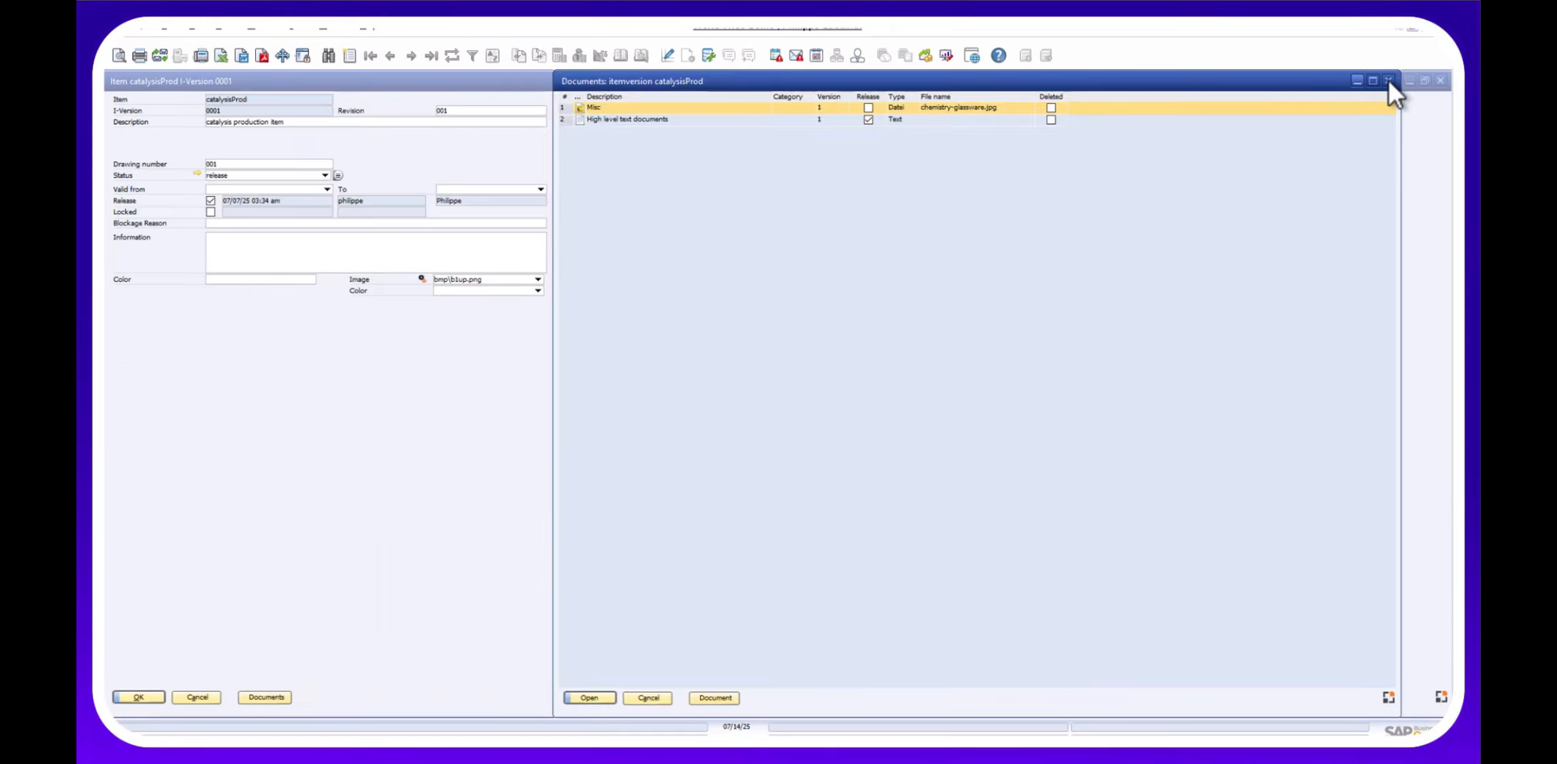
pyautogui.click(1388, 80)
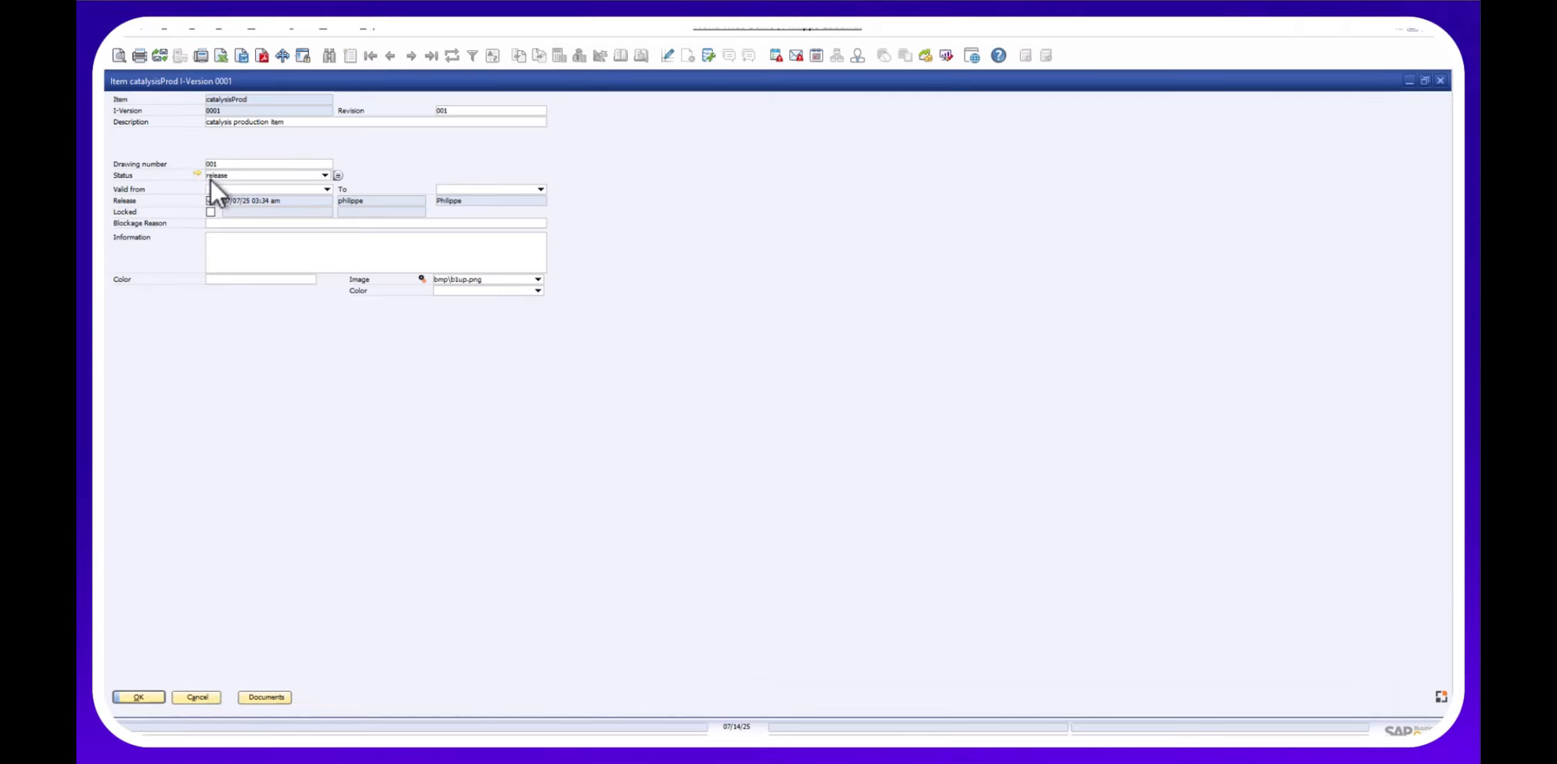
pyautogui.click(325, 175)
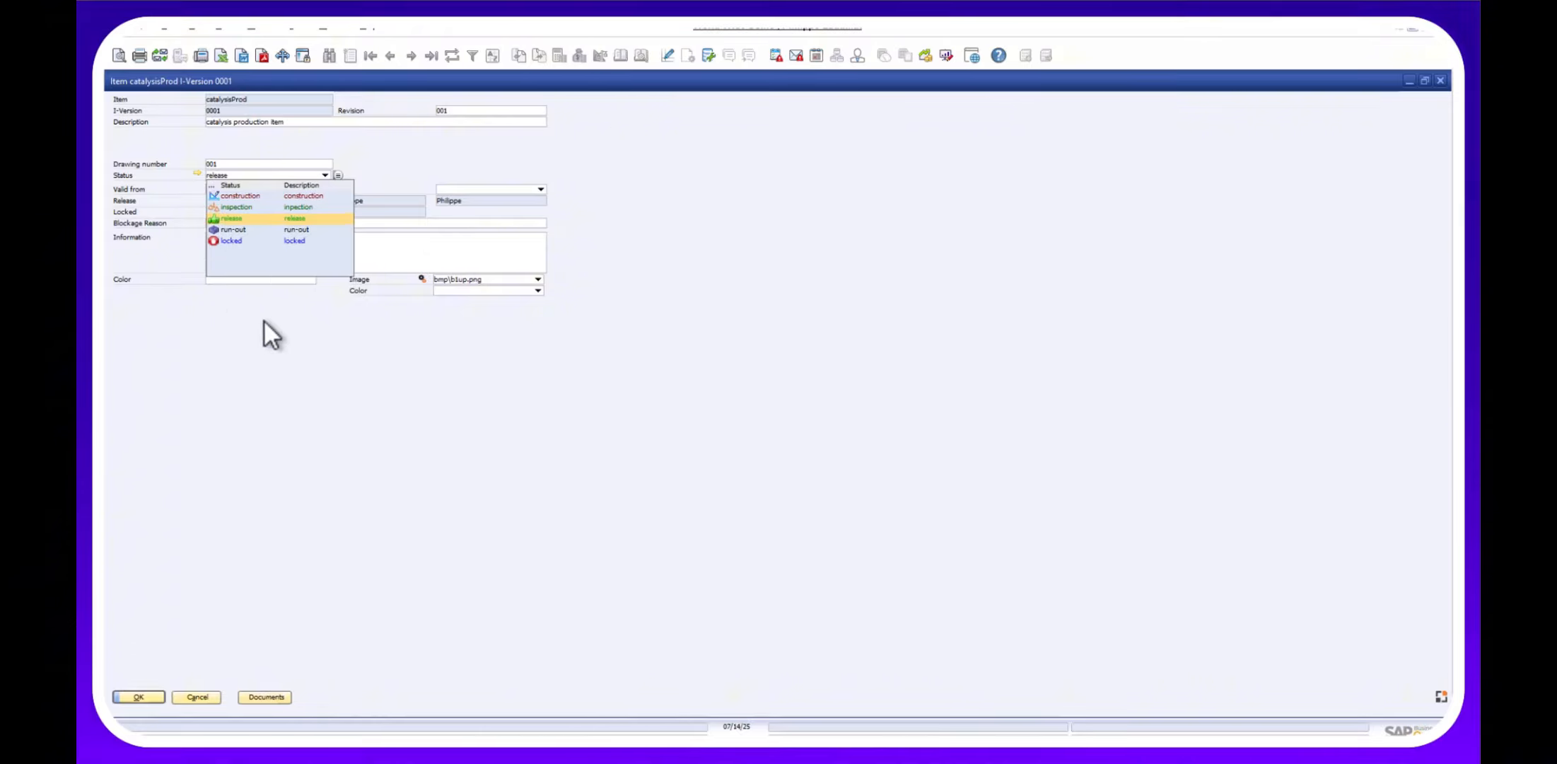
pyautogui.click(301, 389)
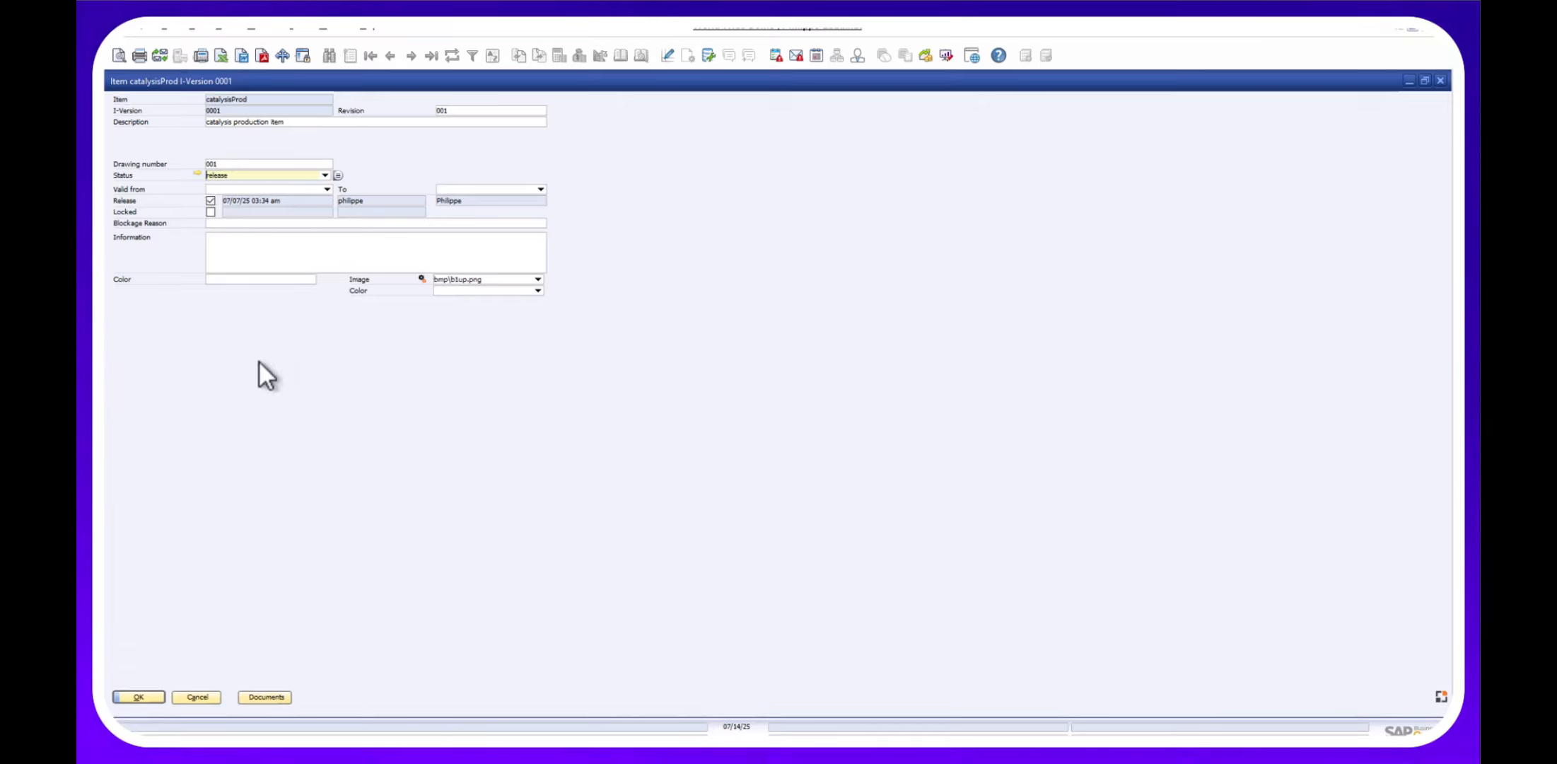
pyautogui.click(199, 697)
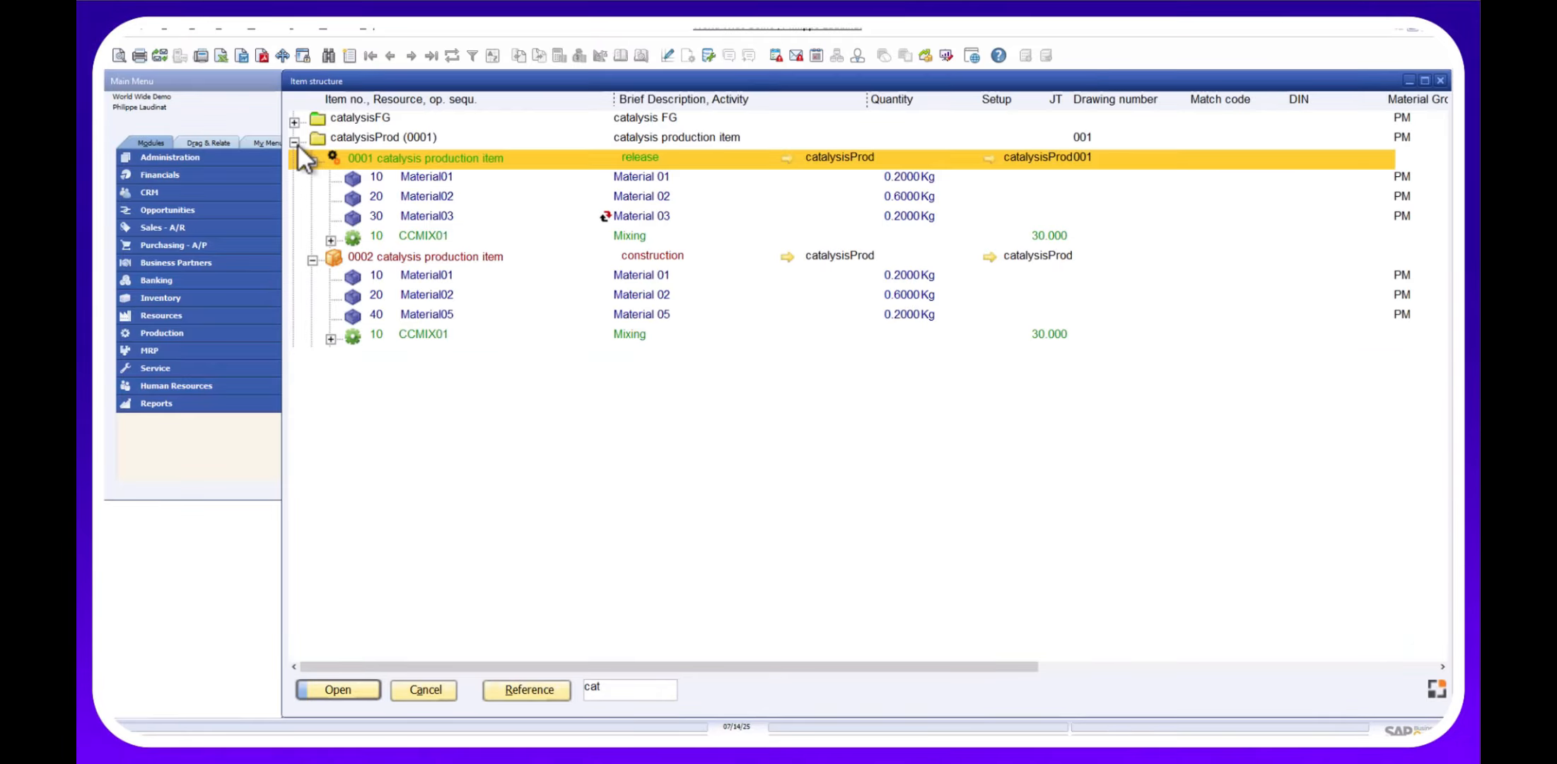
# Collapse catalysisProd (0001) and bring up the Sales - A/R documents list.
pyautogui.click(295, 142)
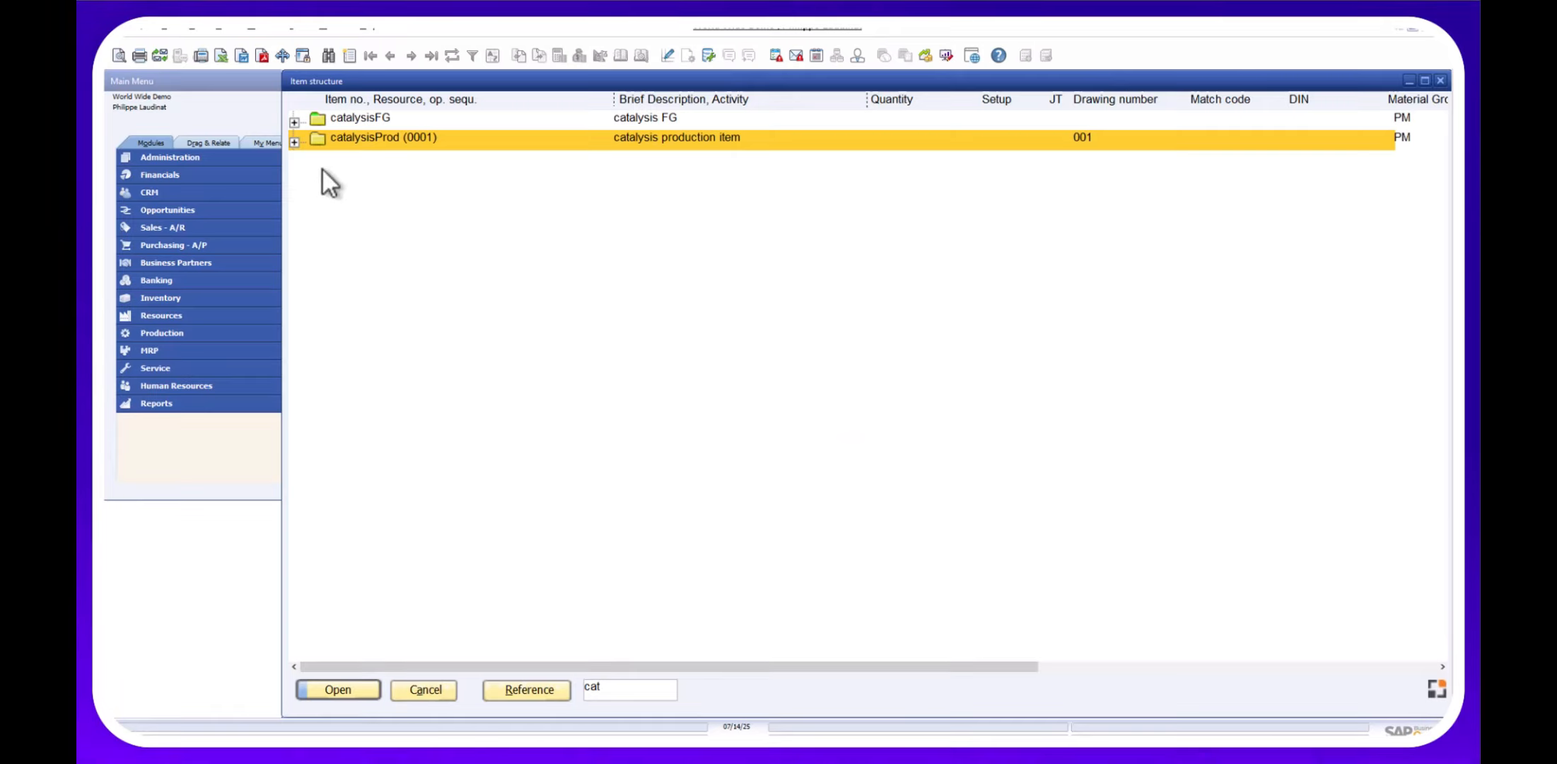
pyautogui.click(263, 28)
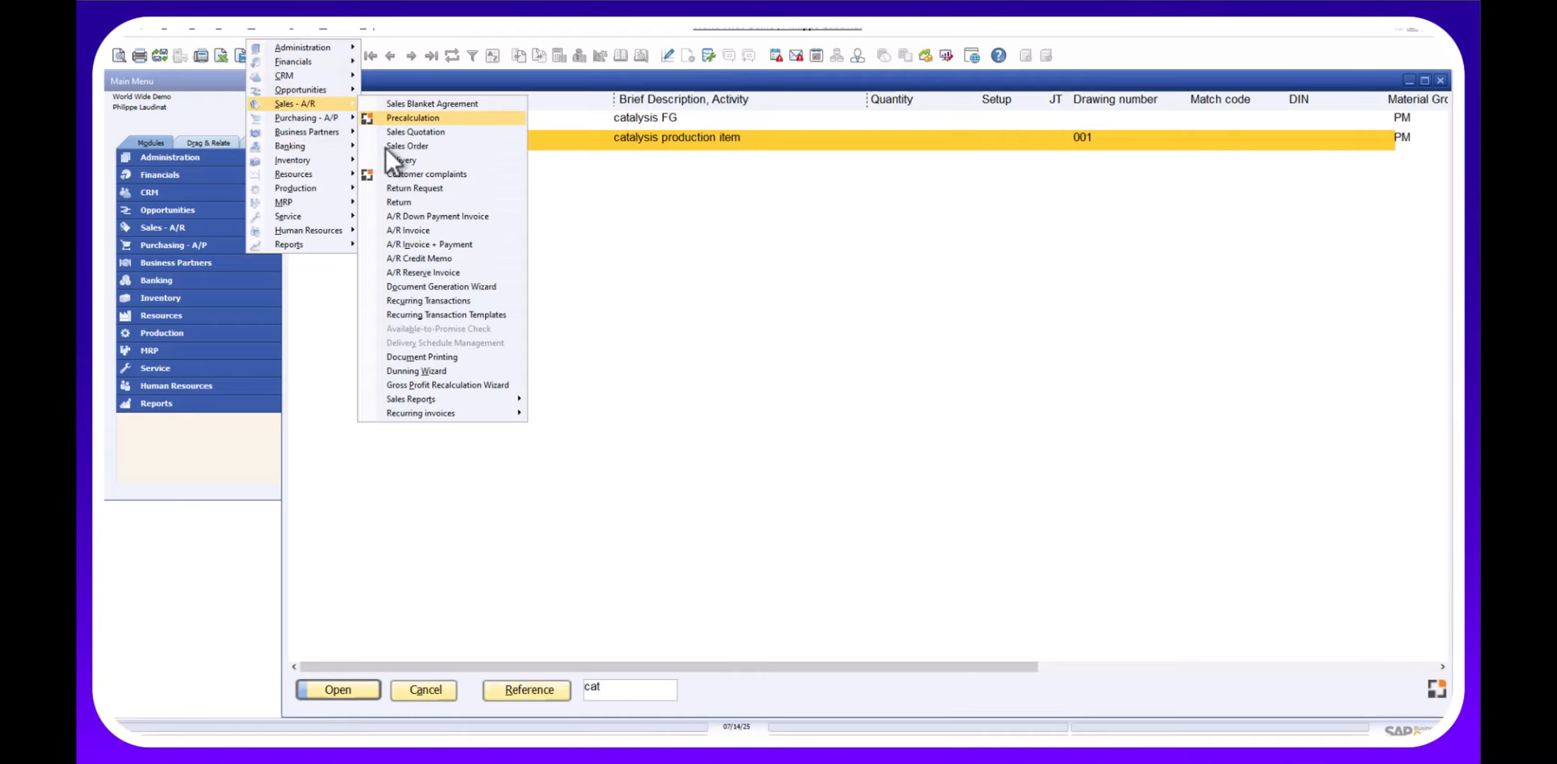
# Open the first existing sales order and maximize it to show all columns.
pyautogui.click(394, 149)
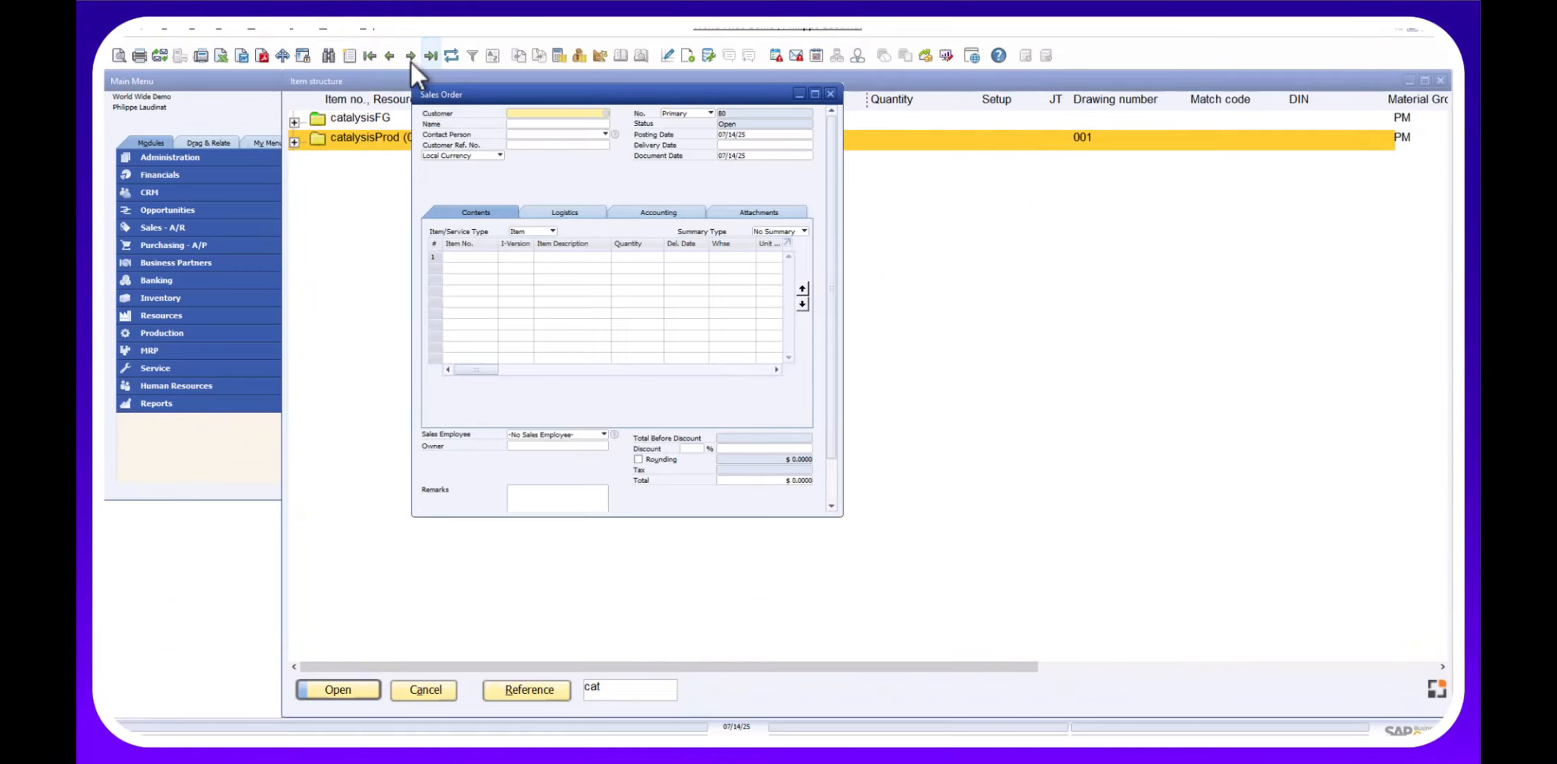
pyautogui.click(410, 60)
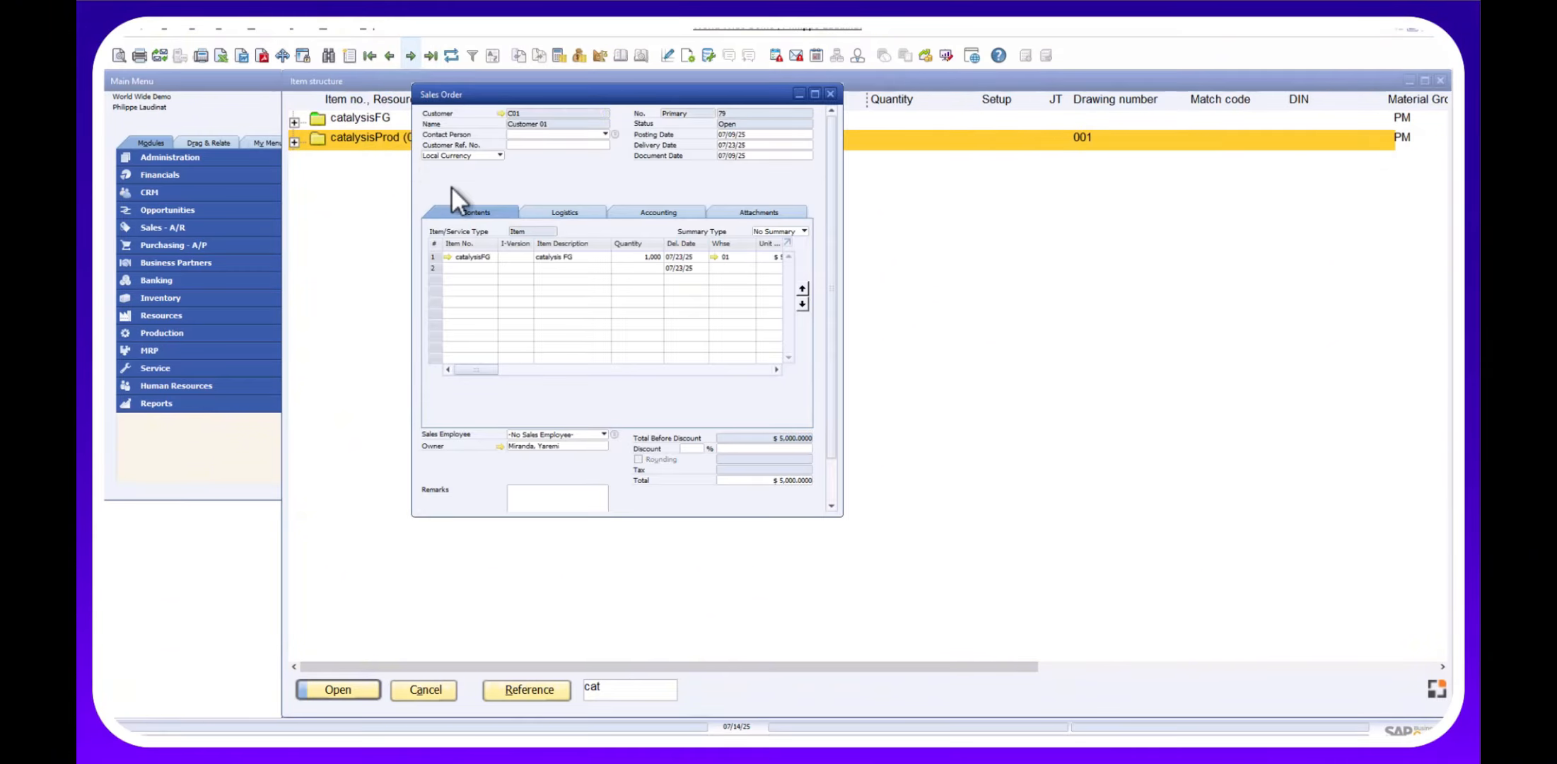
pyautogui.click(818, 92)
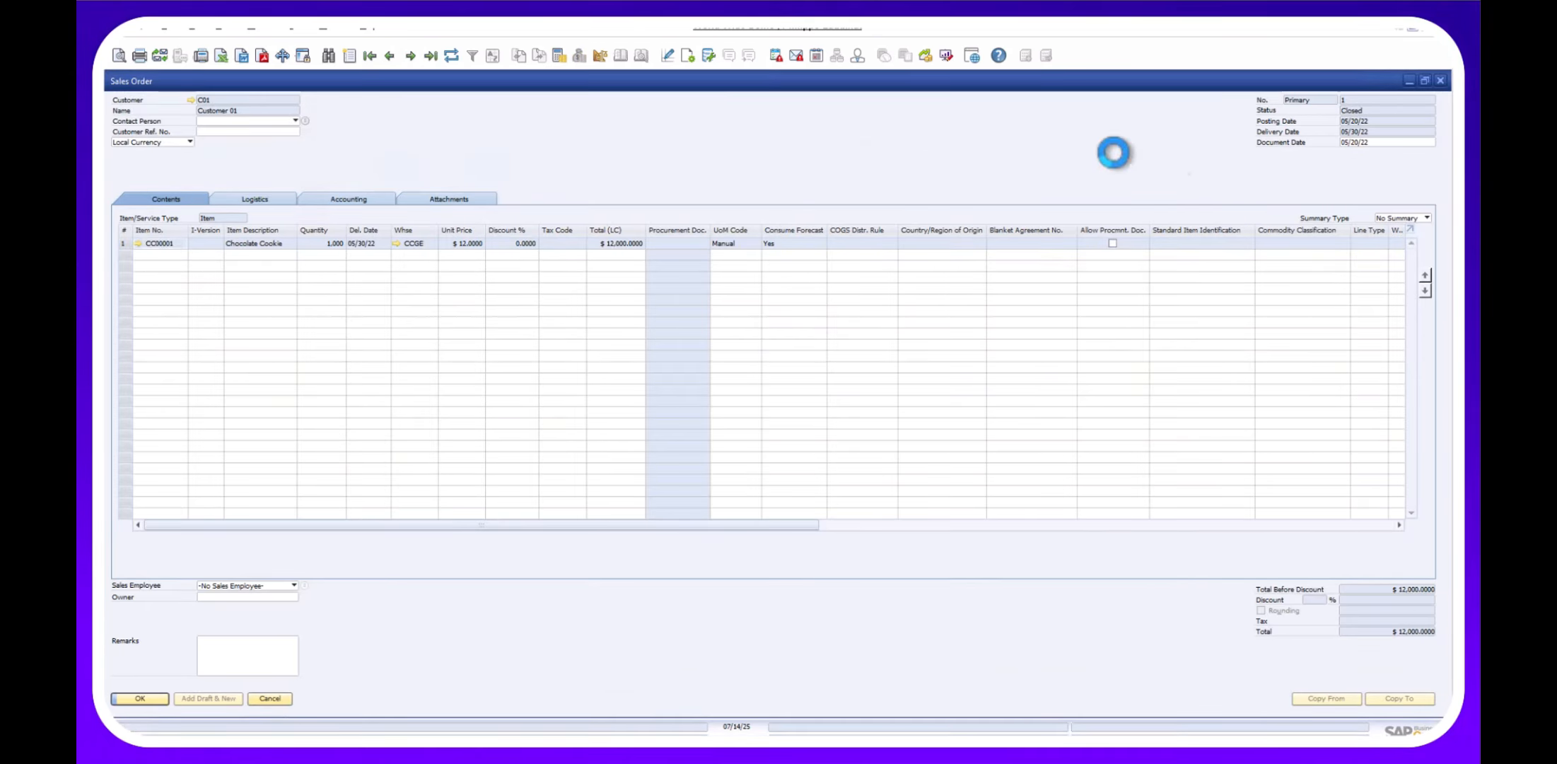
# Dismiss the cookie line's actions and open the context menu for the catalysisFG line.
pyautogui.rightClick(514, 349)
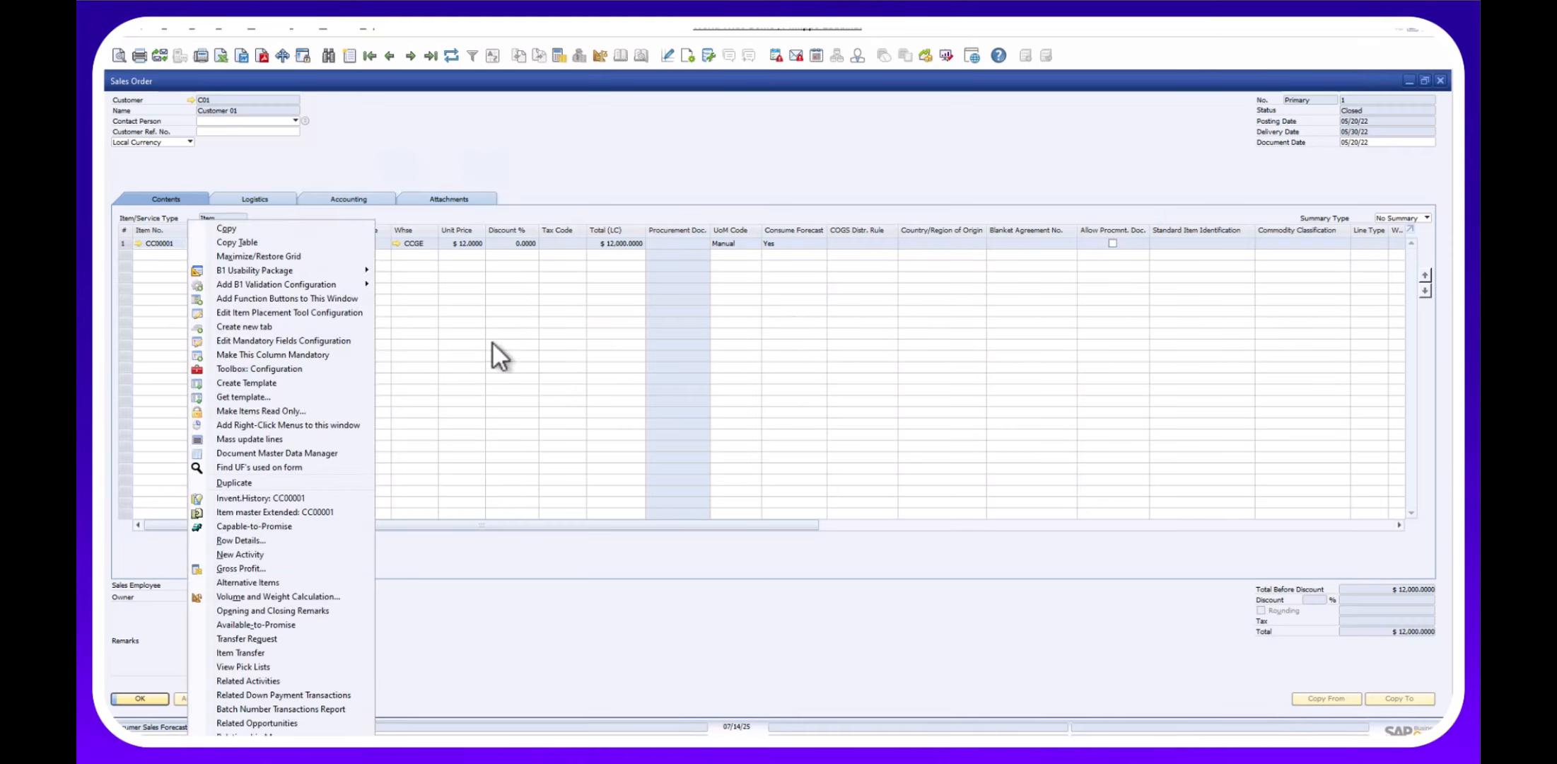
pyautogui.click(491, 341)
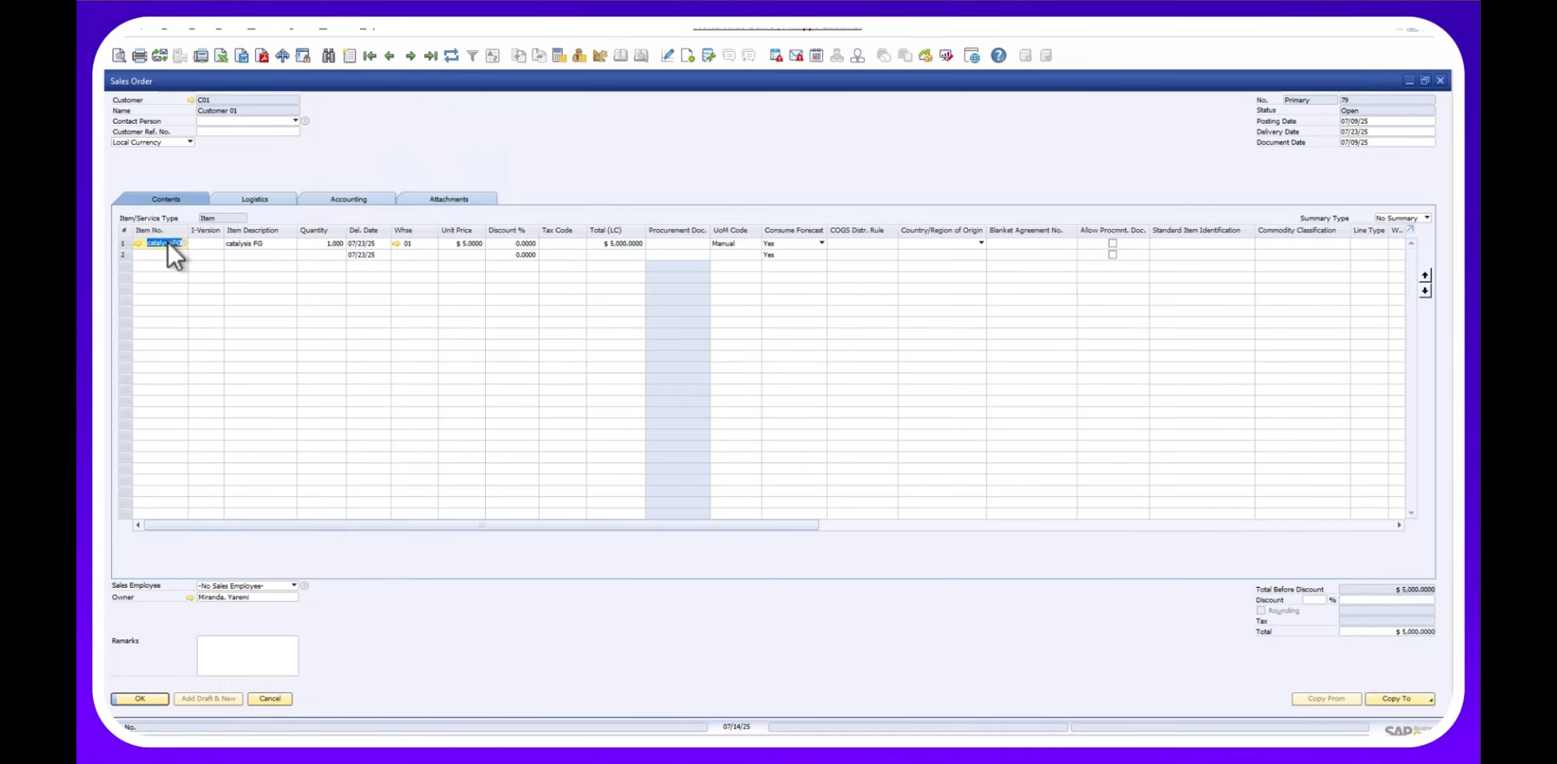
pyautogui.rightClick(167, 241)
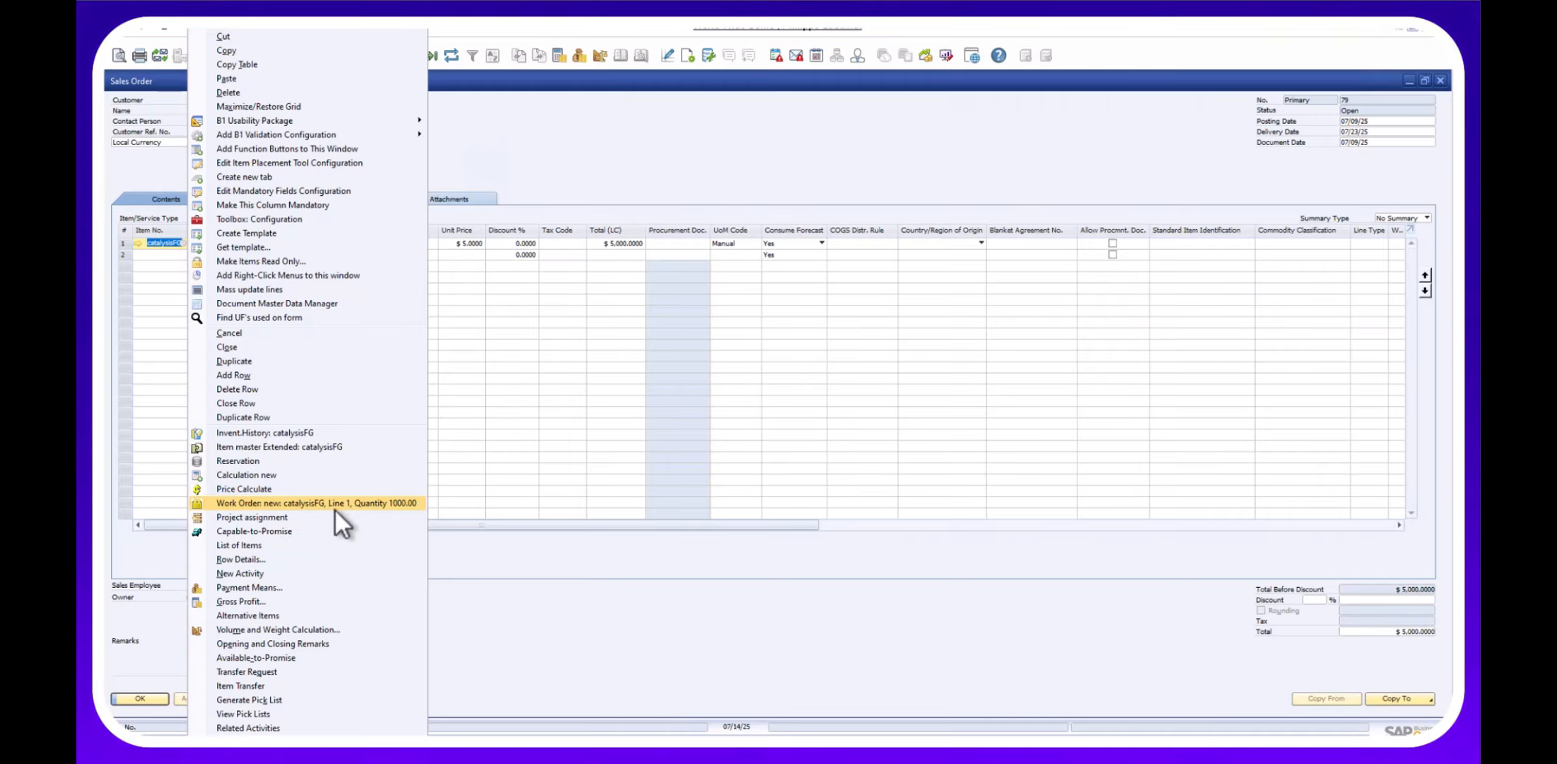
# Create a new precalculation for the catalysisFG line, updating and confirming its master data.
pyautogui.click(259, 474)
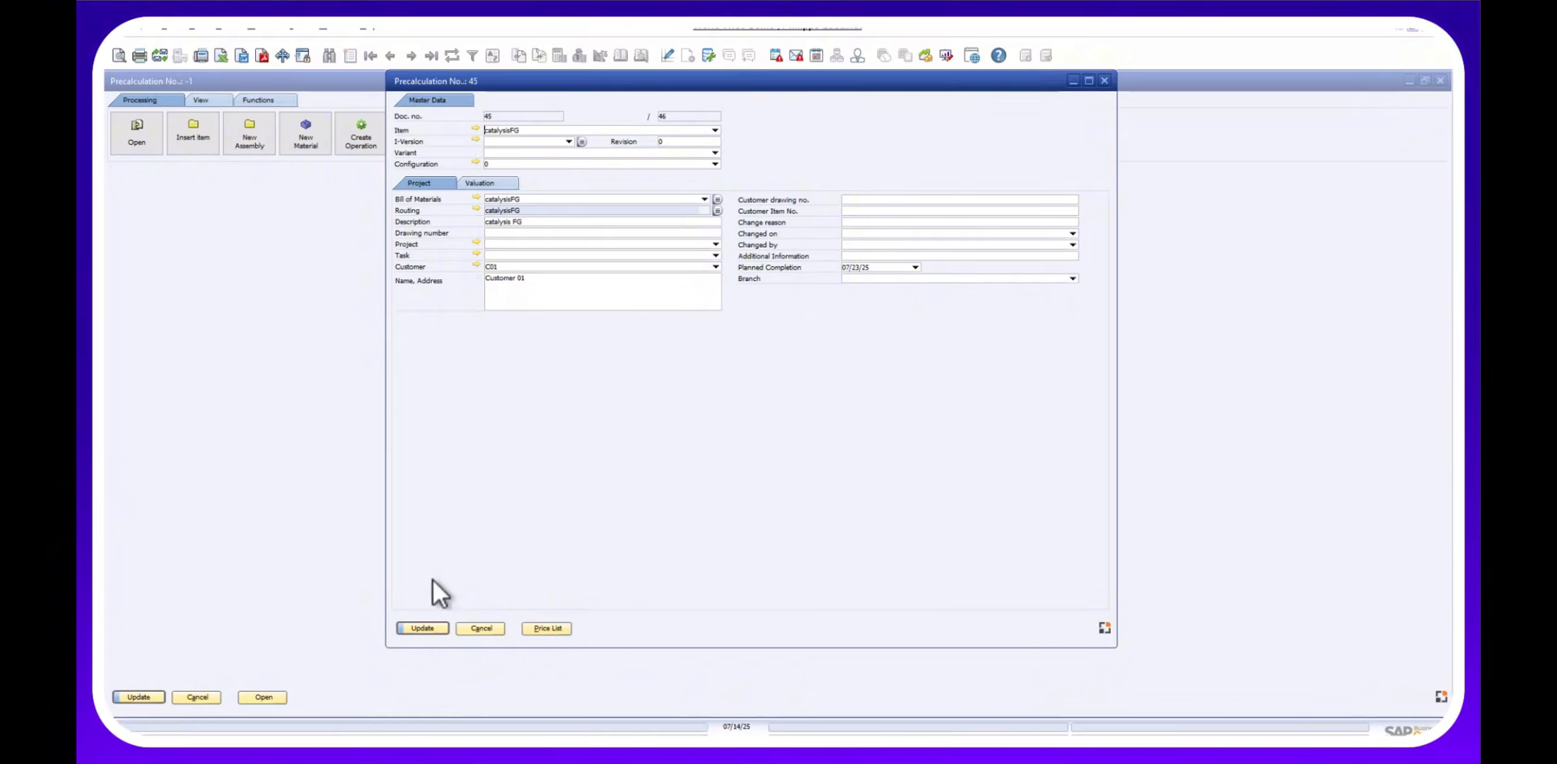
pyautogui.click(435, 628)
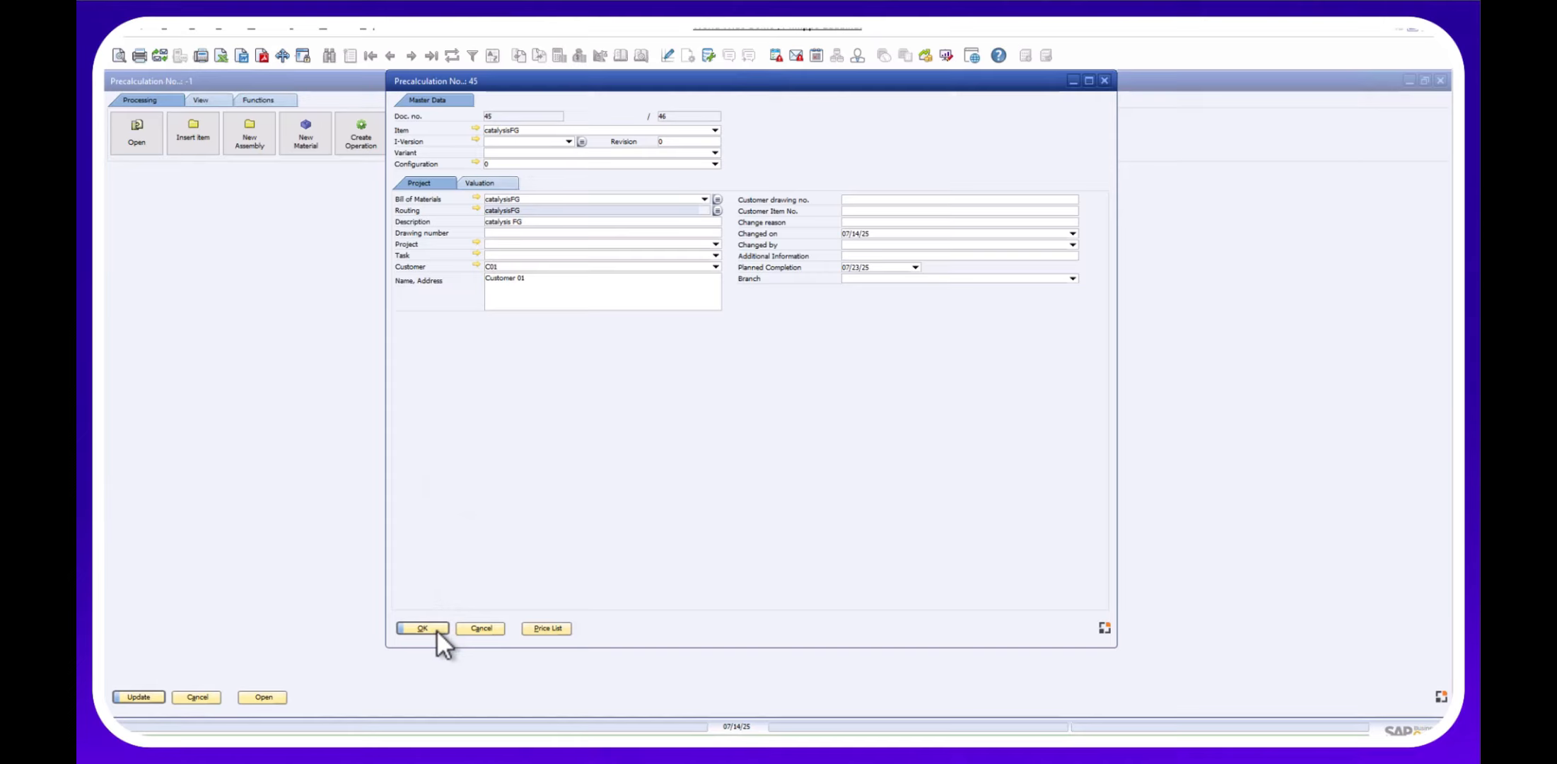
pyautogui.click(437, 628)
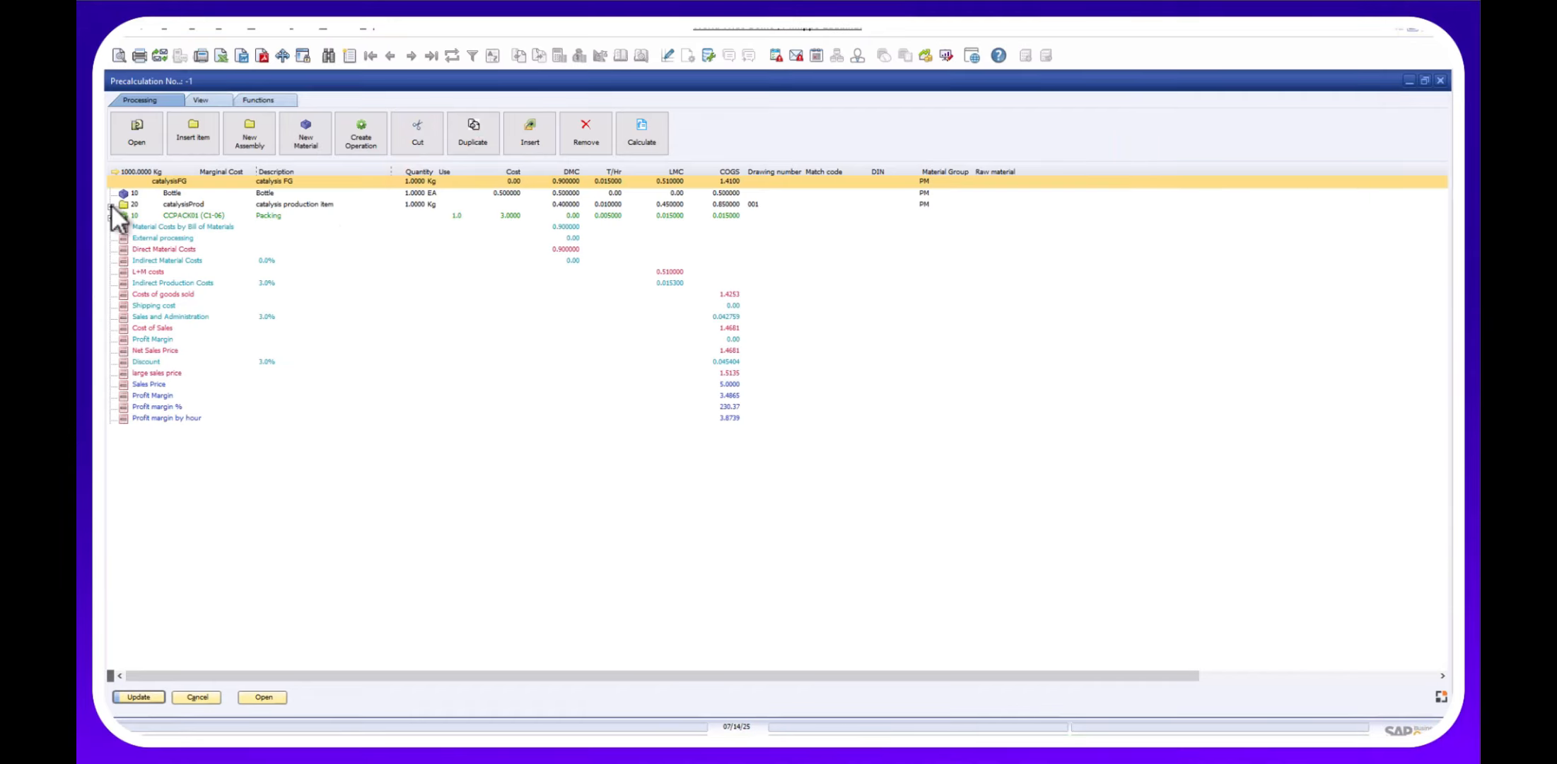
# Inspect the Sales Price line and expand catalysisProd in the precalculation tree.
pyautogui.click(725, 386)
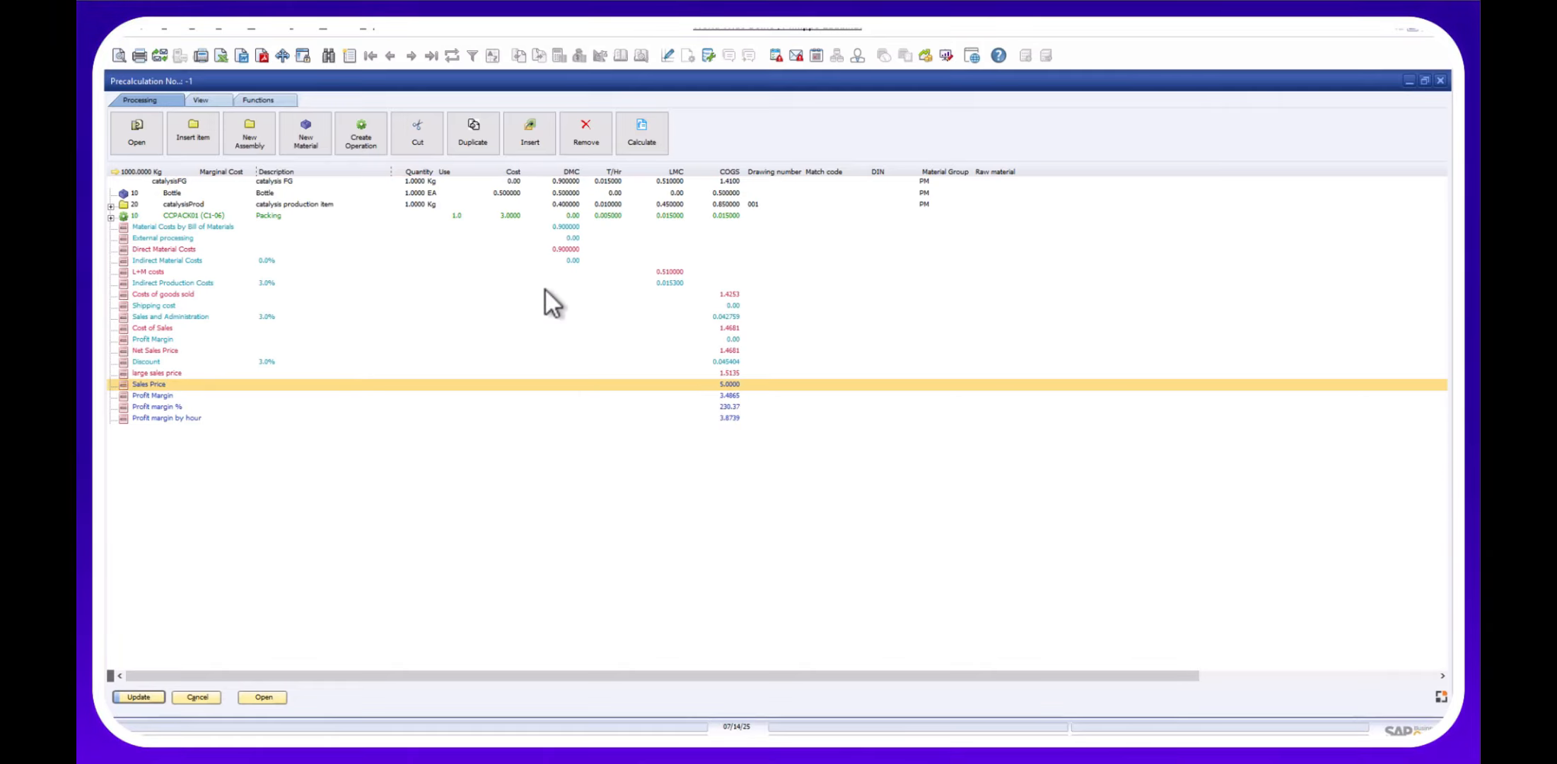
pyautogui.click(559, 182)
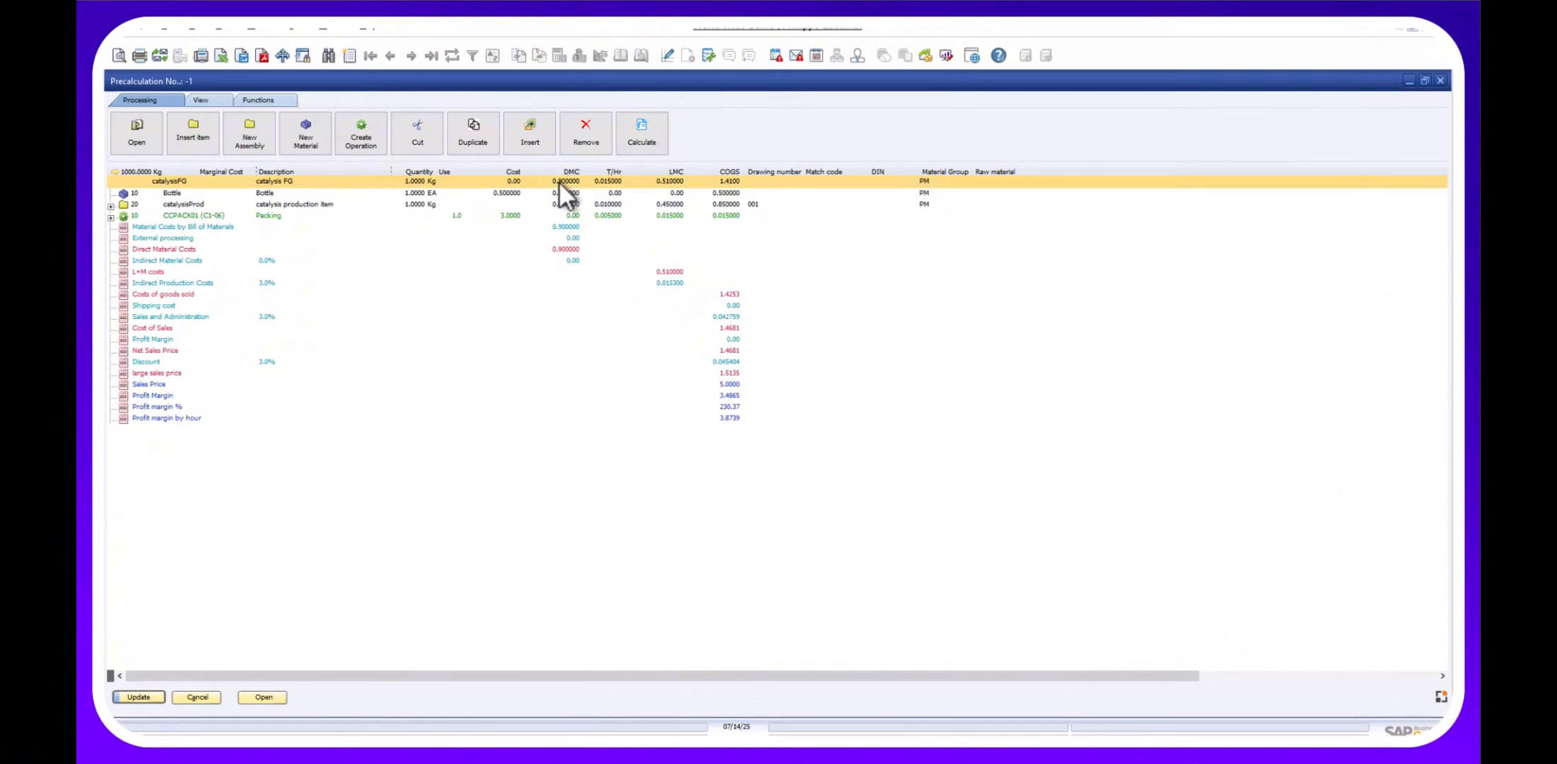
pyautogui.click(115, 206)
pyautogui.click(112, 207)
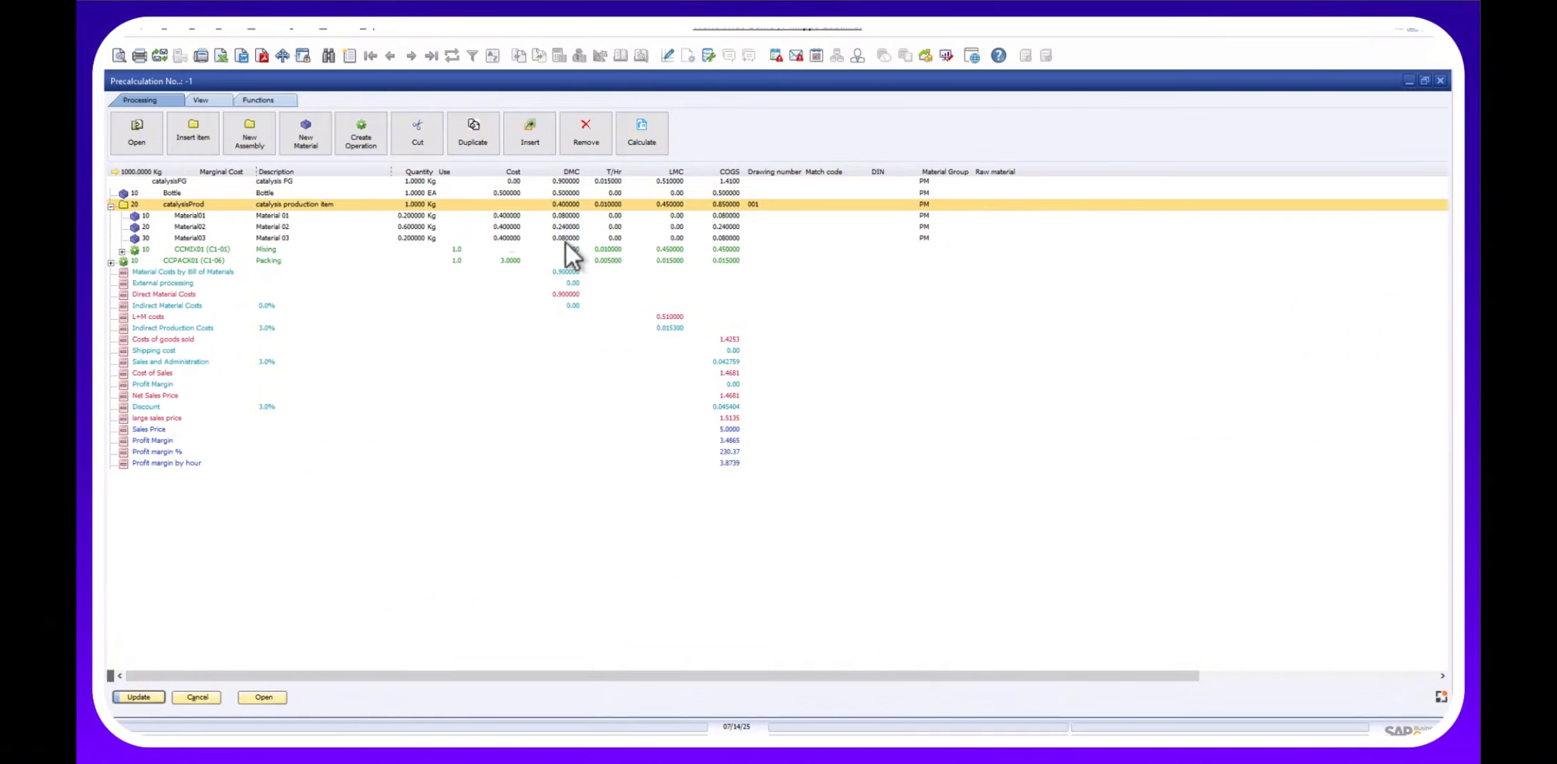
# Review the CCMIX01 Mixing, CCPACK01 Packing, Sales Price and Material01 lines.
pyautogui.click(660, 251)
pyautogui.click(650, 260)
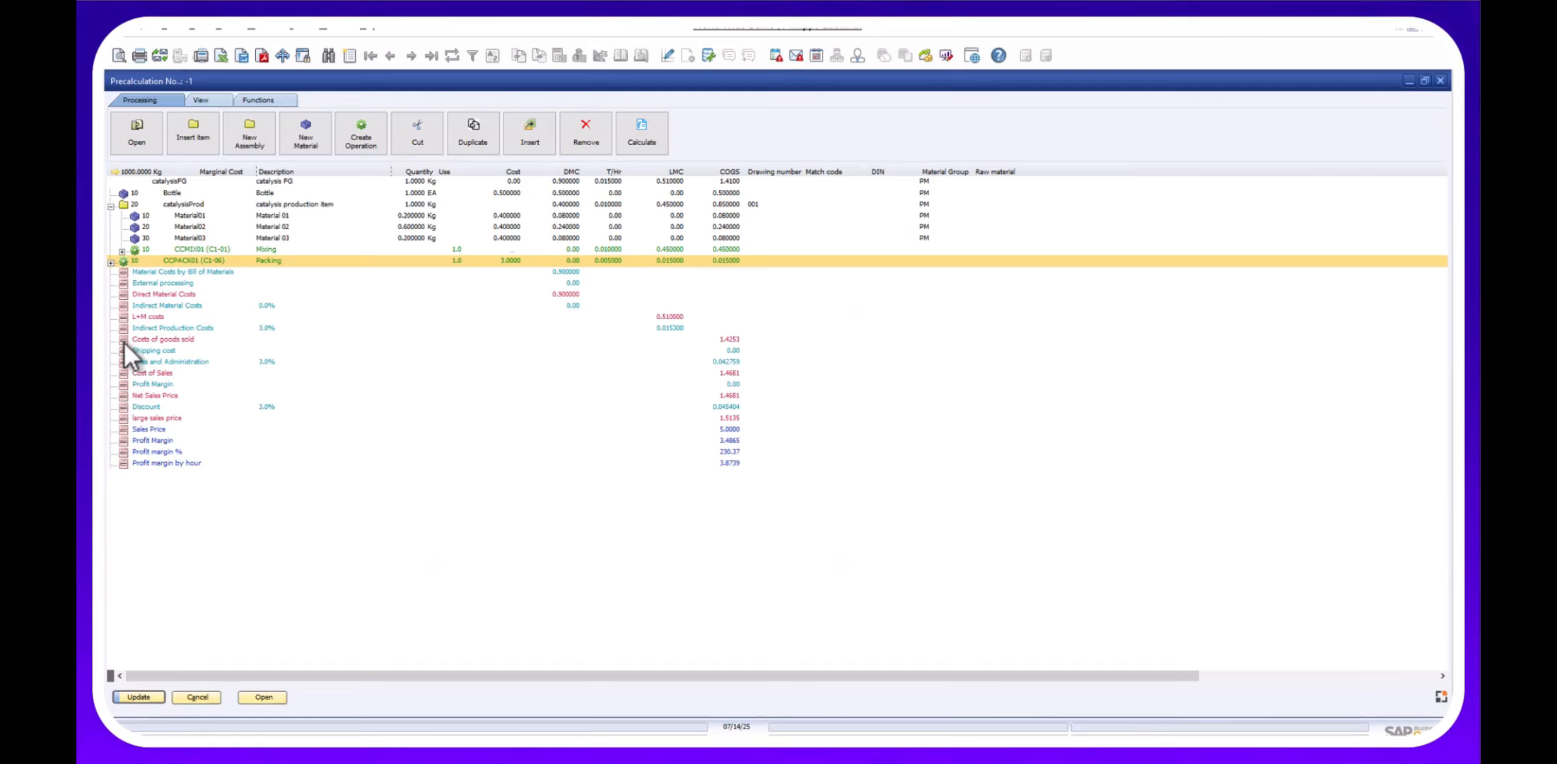
pyautogui.click(720, 432)
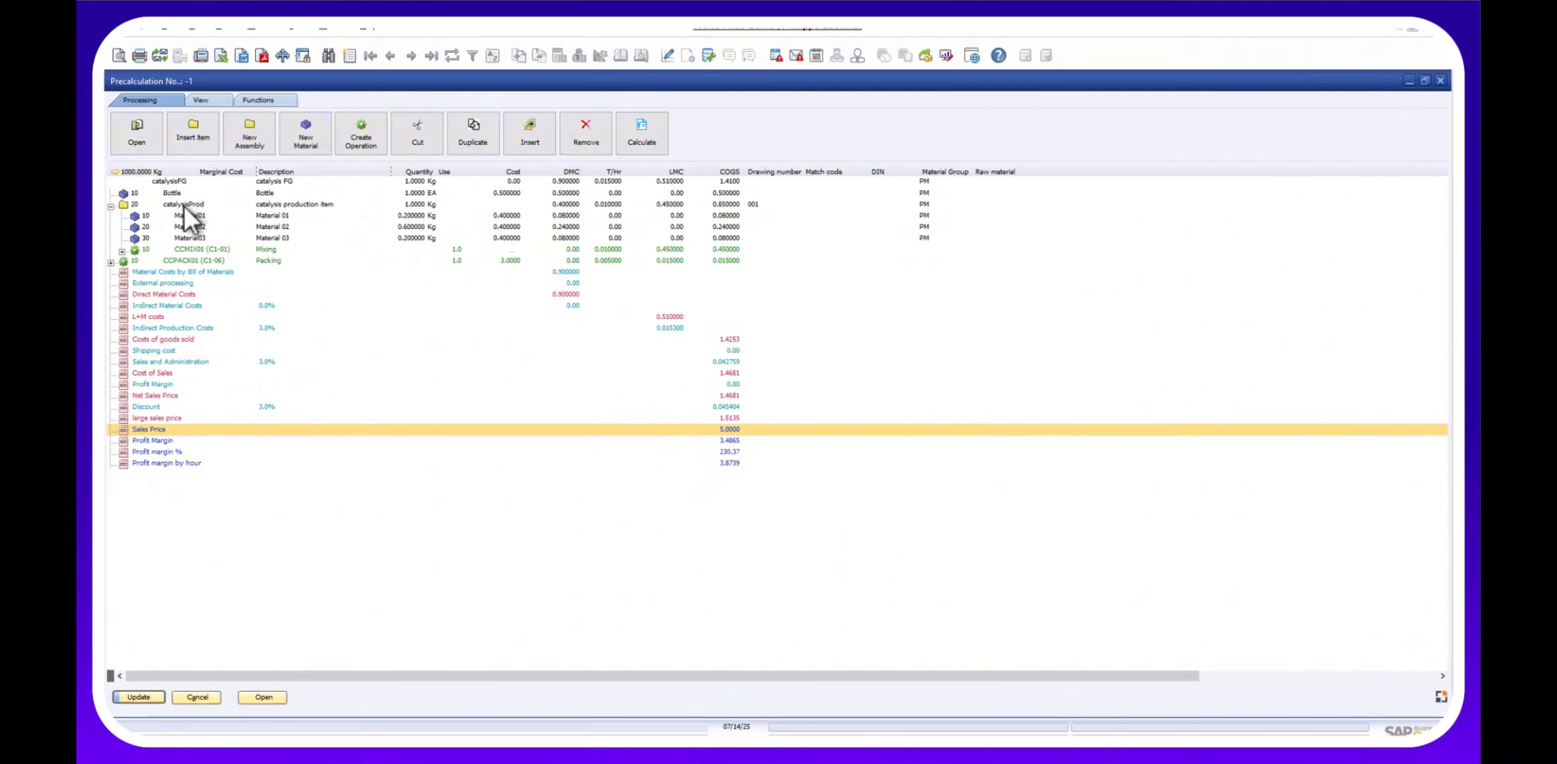
pyautogui.click(125, 216)
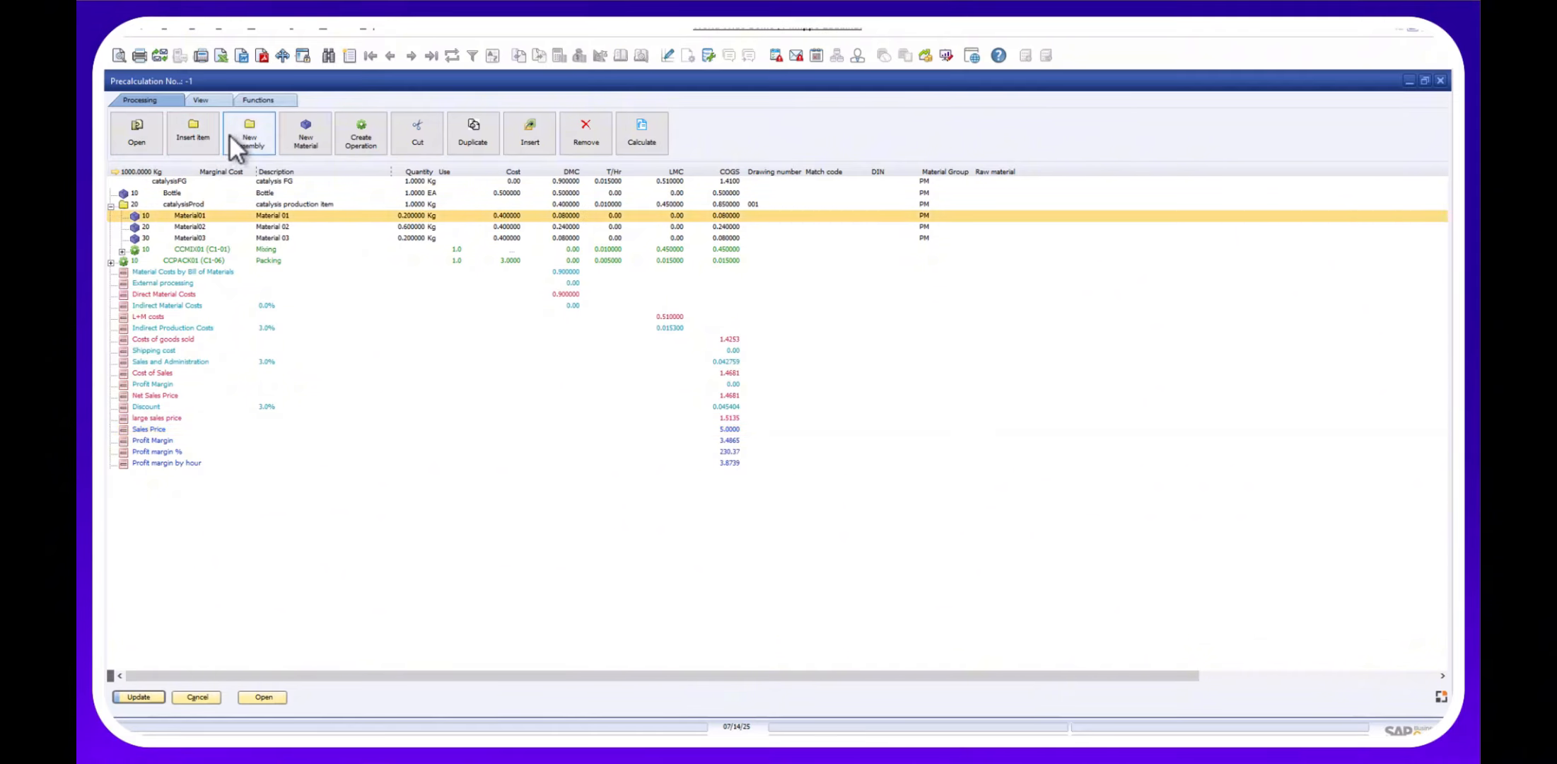
# Show costs per 1000 units and switch to full cost, raising costs of goods sold to 1,524.00.
pyautogui.click(200, 101)
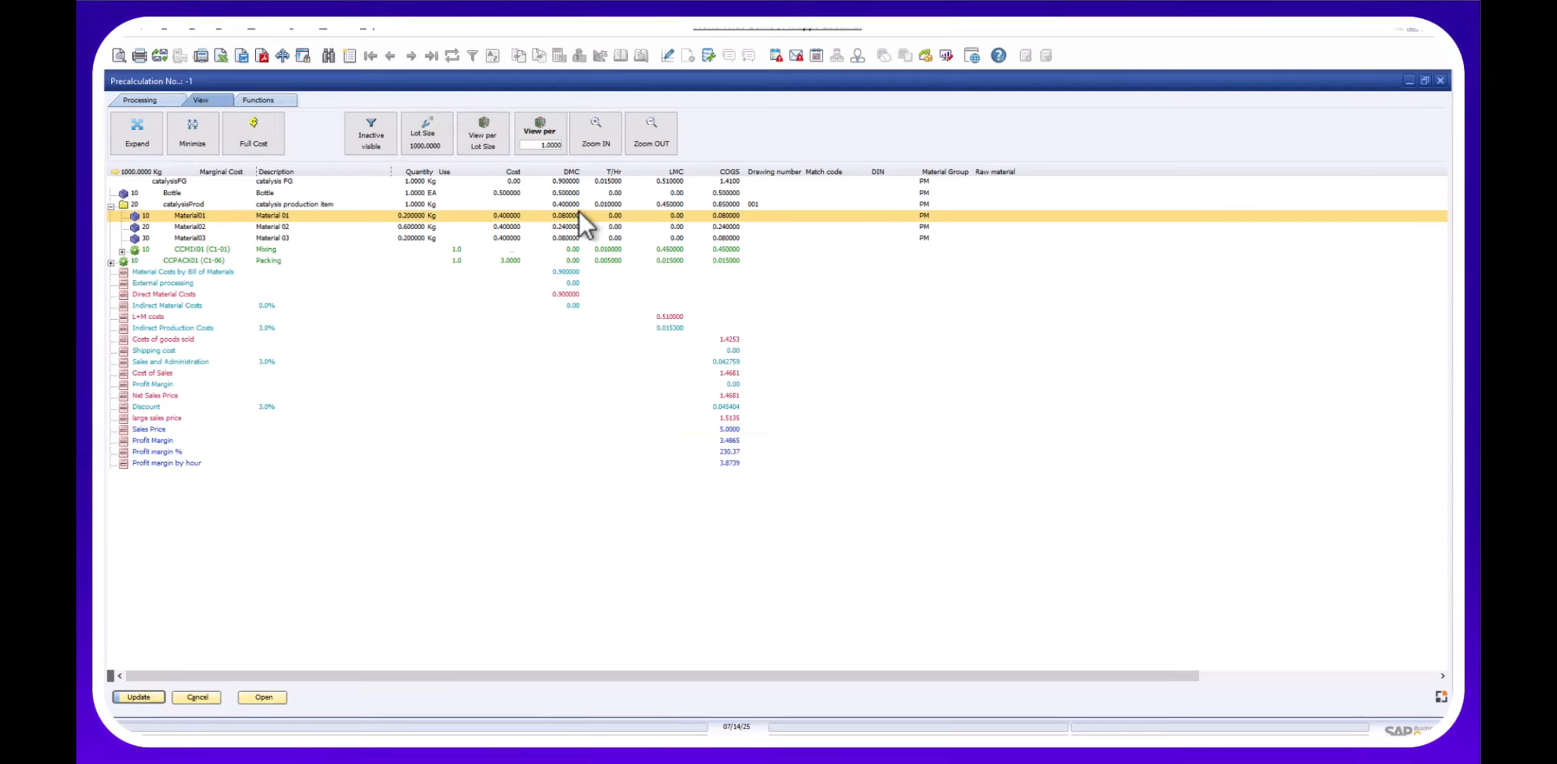
pyautogui.click(556, 144)
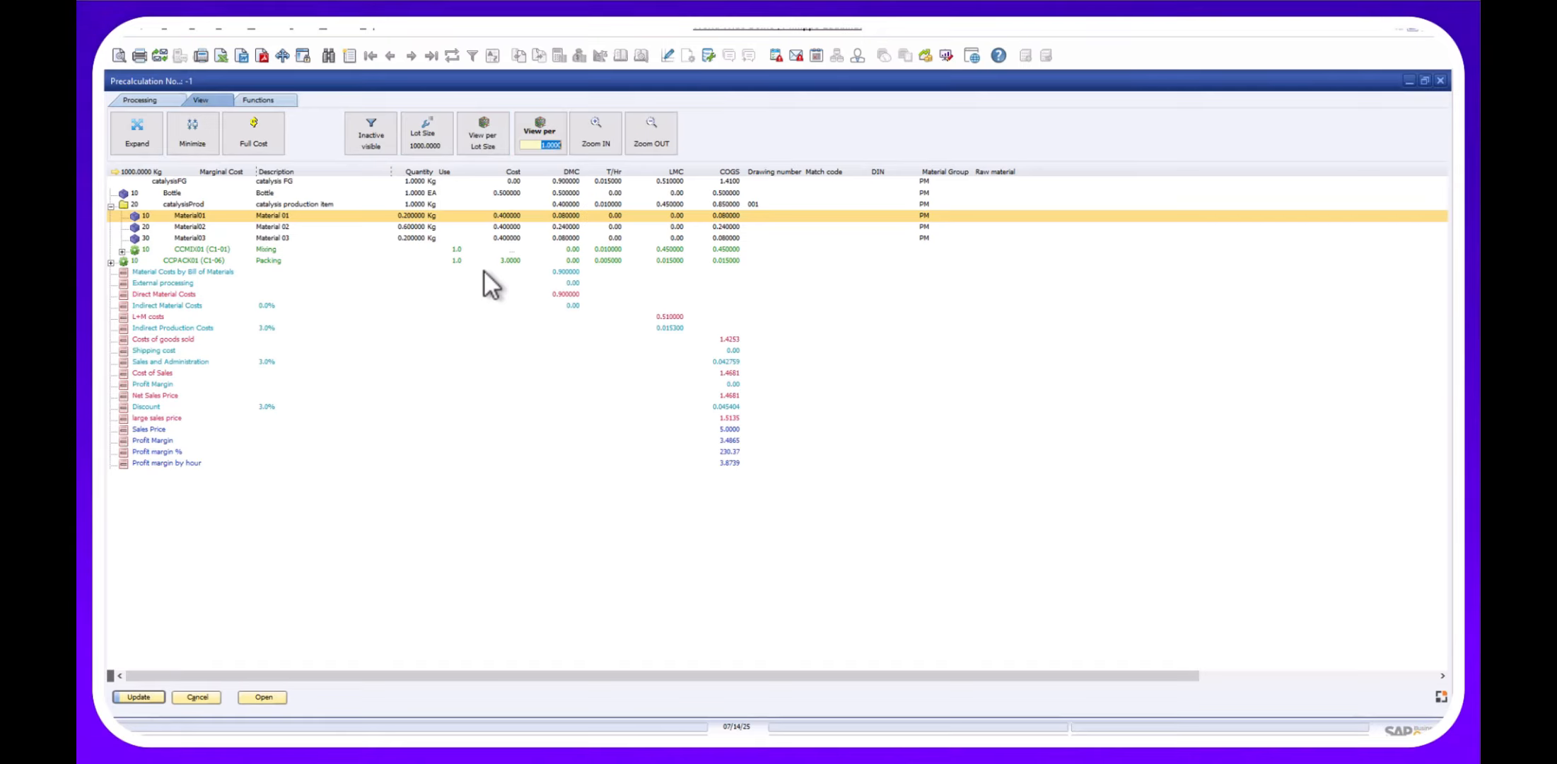
pyautogui.write('10')
pyautogui.press('Tab')
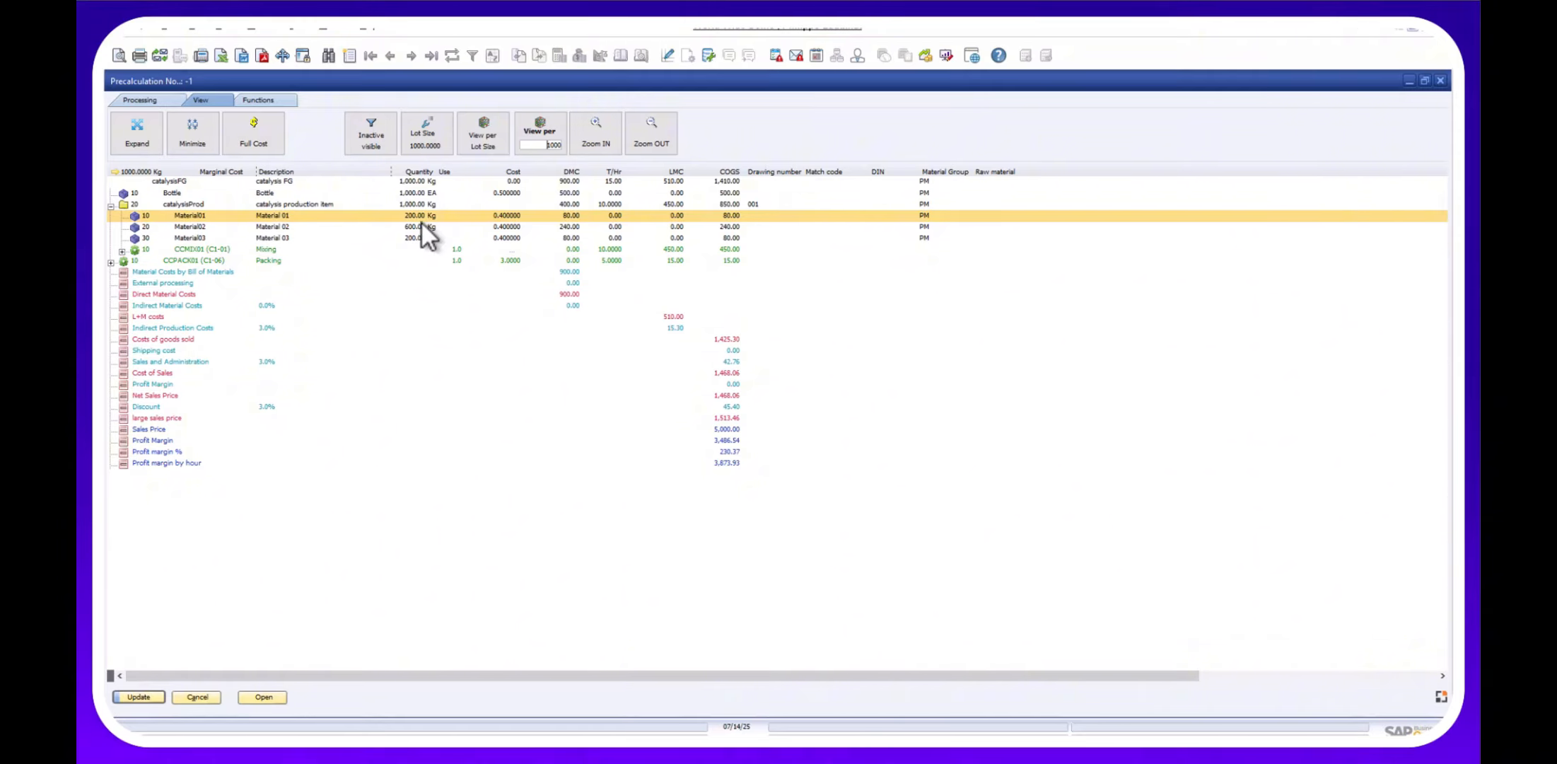
pyautogui.click(724, 341)
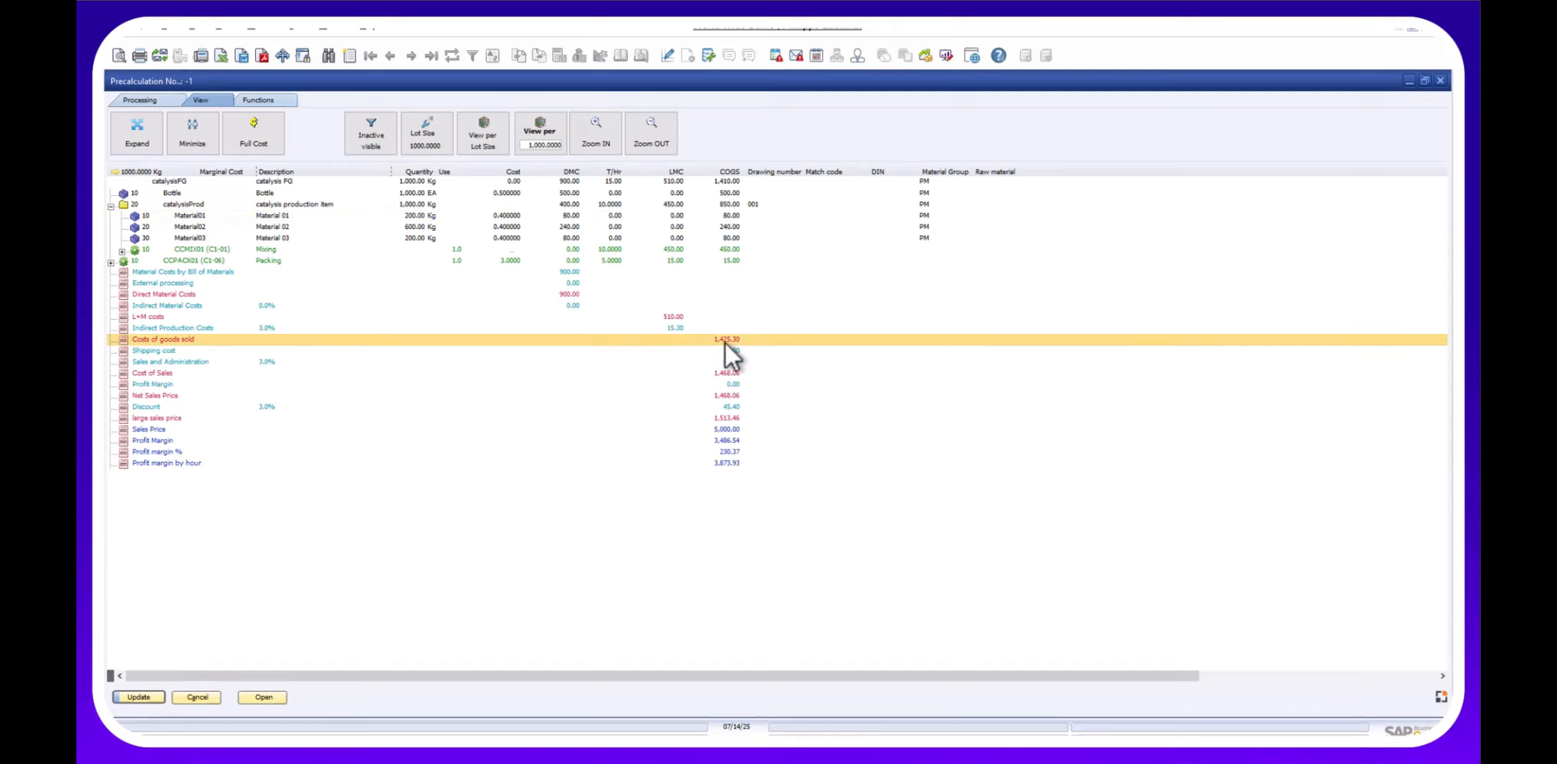
pyautogui.click(269, 137)
# Check the CCMIX01 Mixing operation's cost rates (45 marginal, 50 full) and cancel without changes.
pyautogui.click(146, 99)
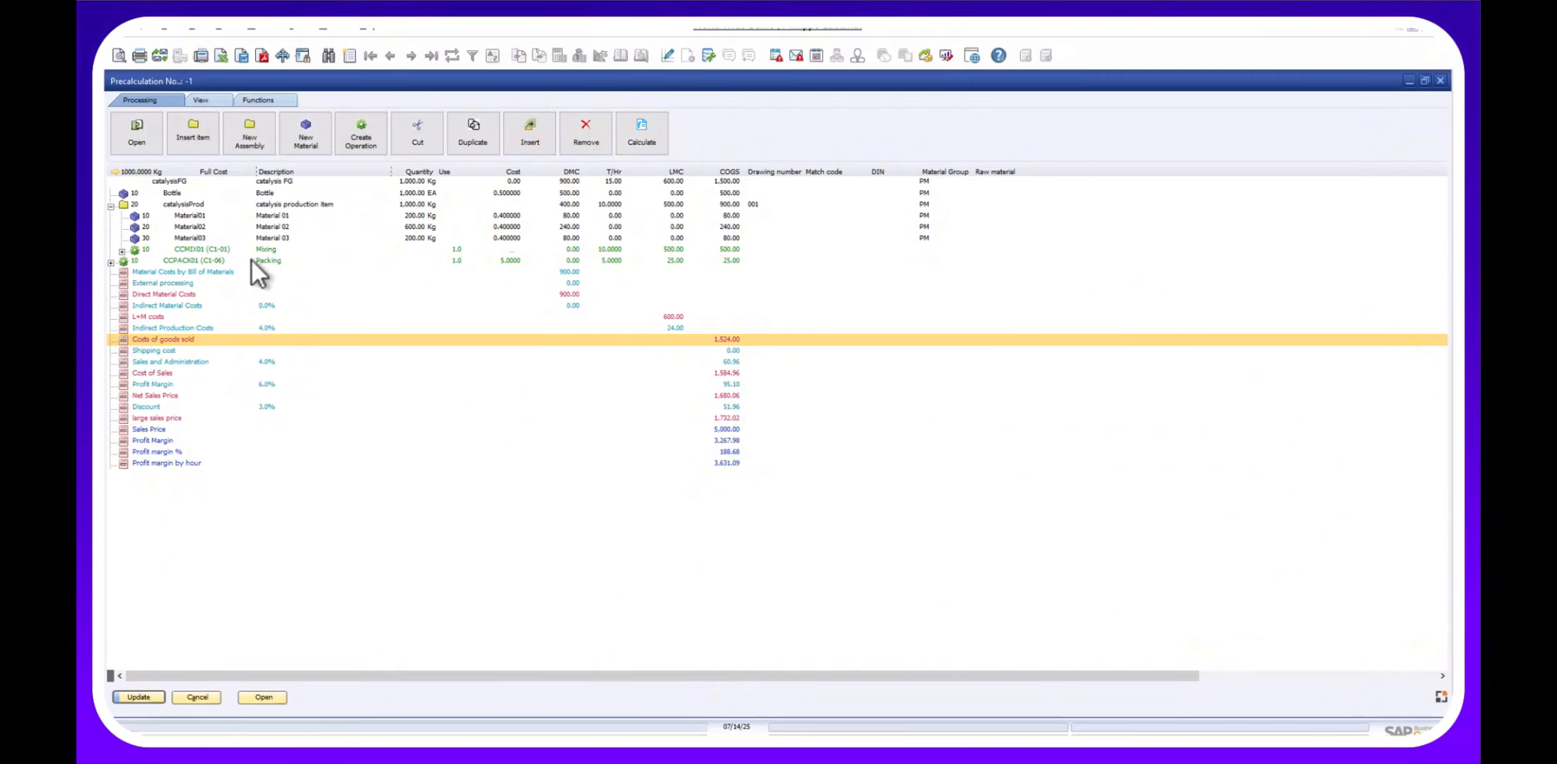
pyautogui.click(191, 250)
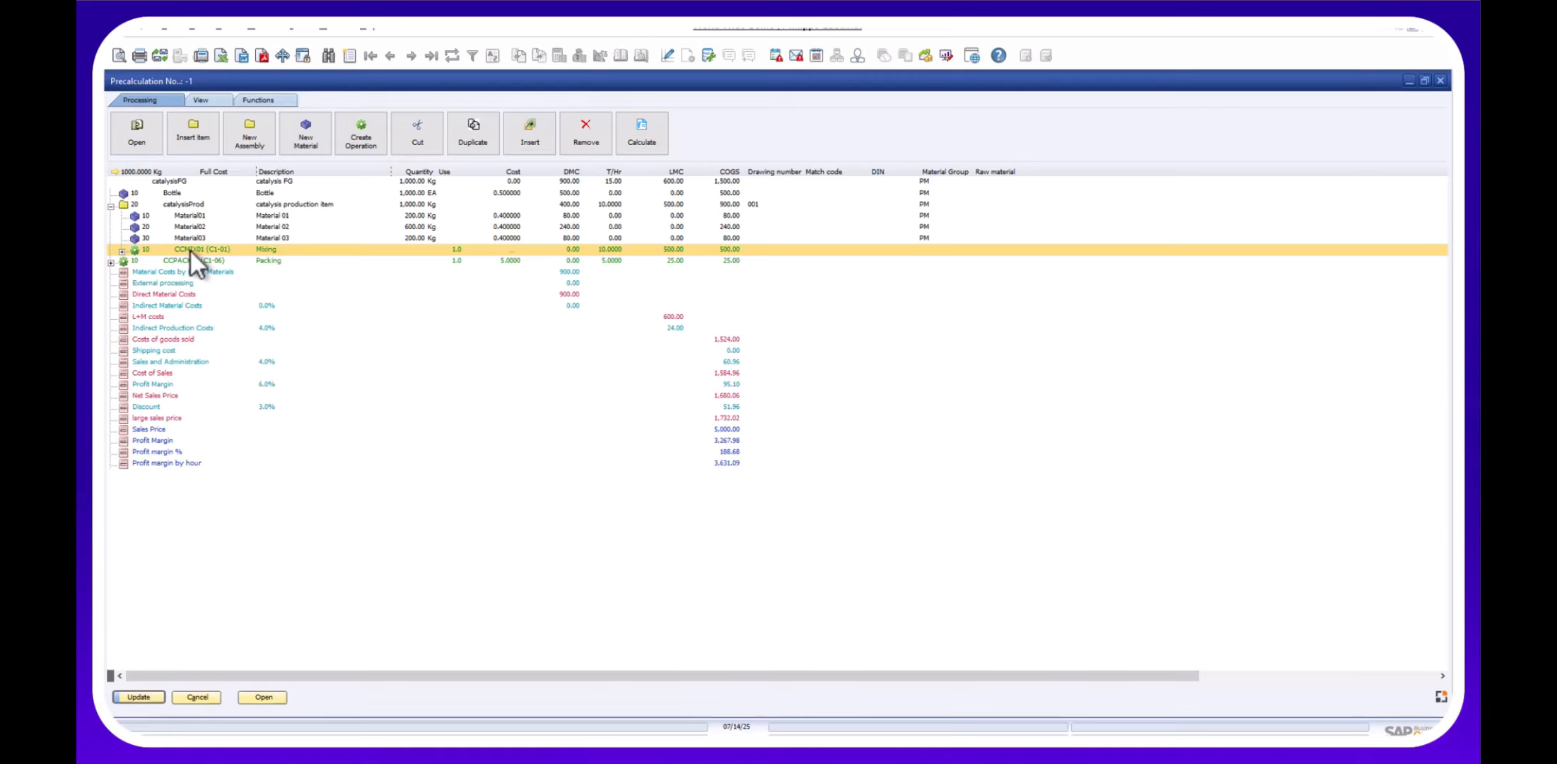
pyautogui.doubleClick(189, 250)
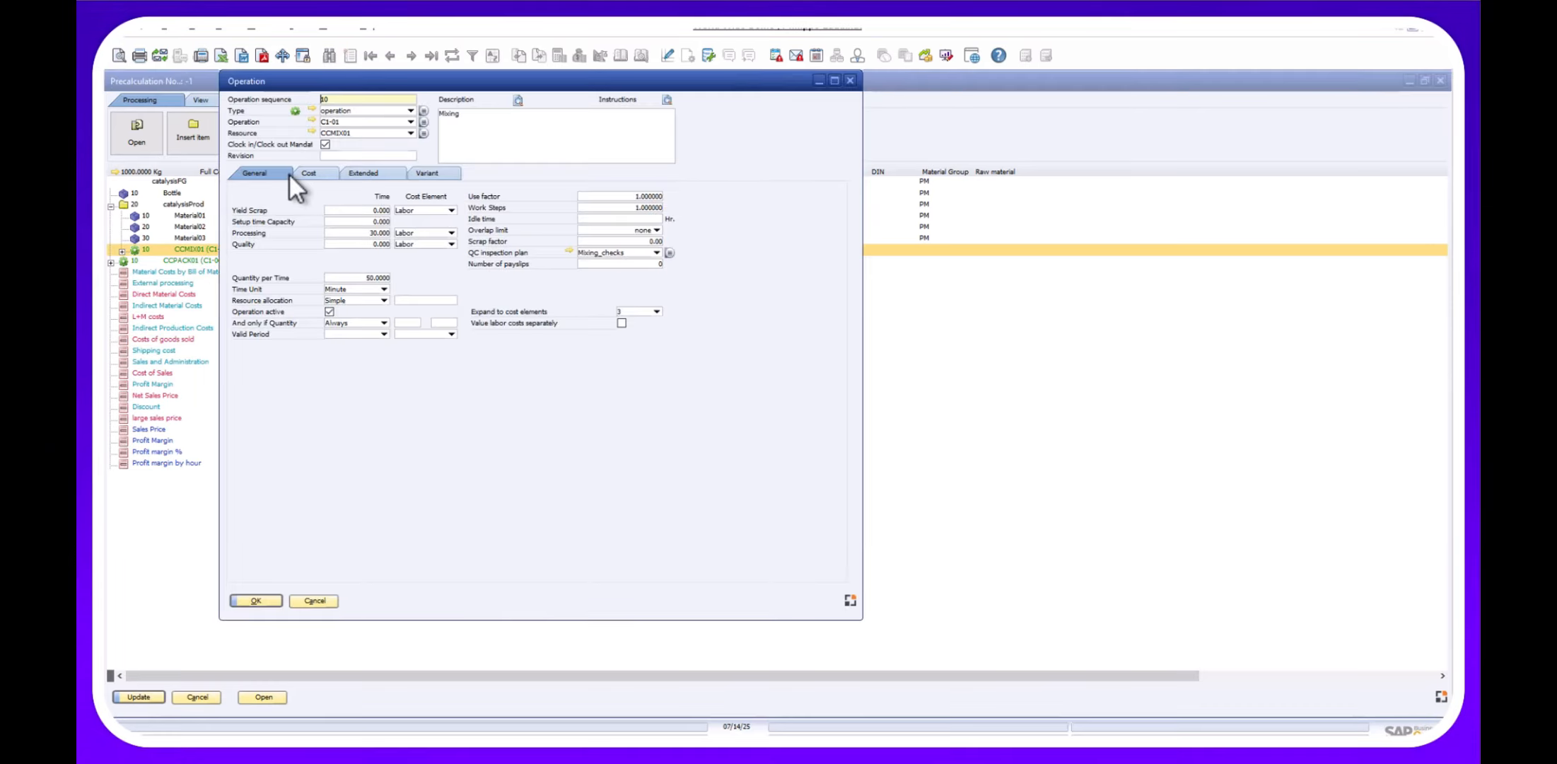
pyautogui.click(314, 173)
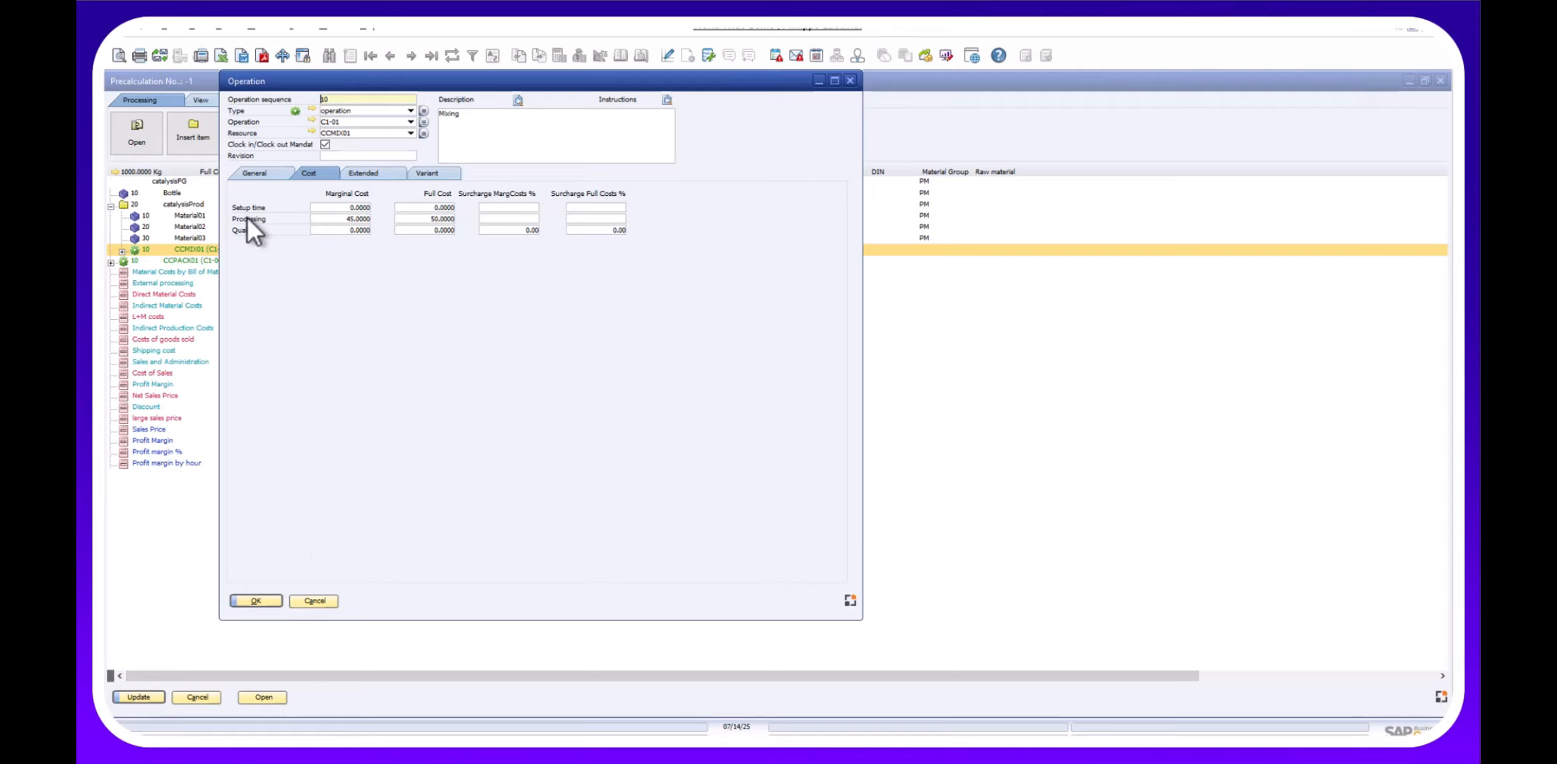
pyautogui.click(314, 600)
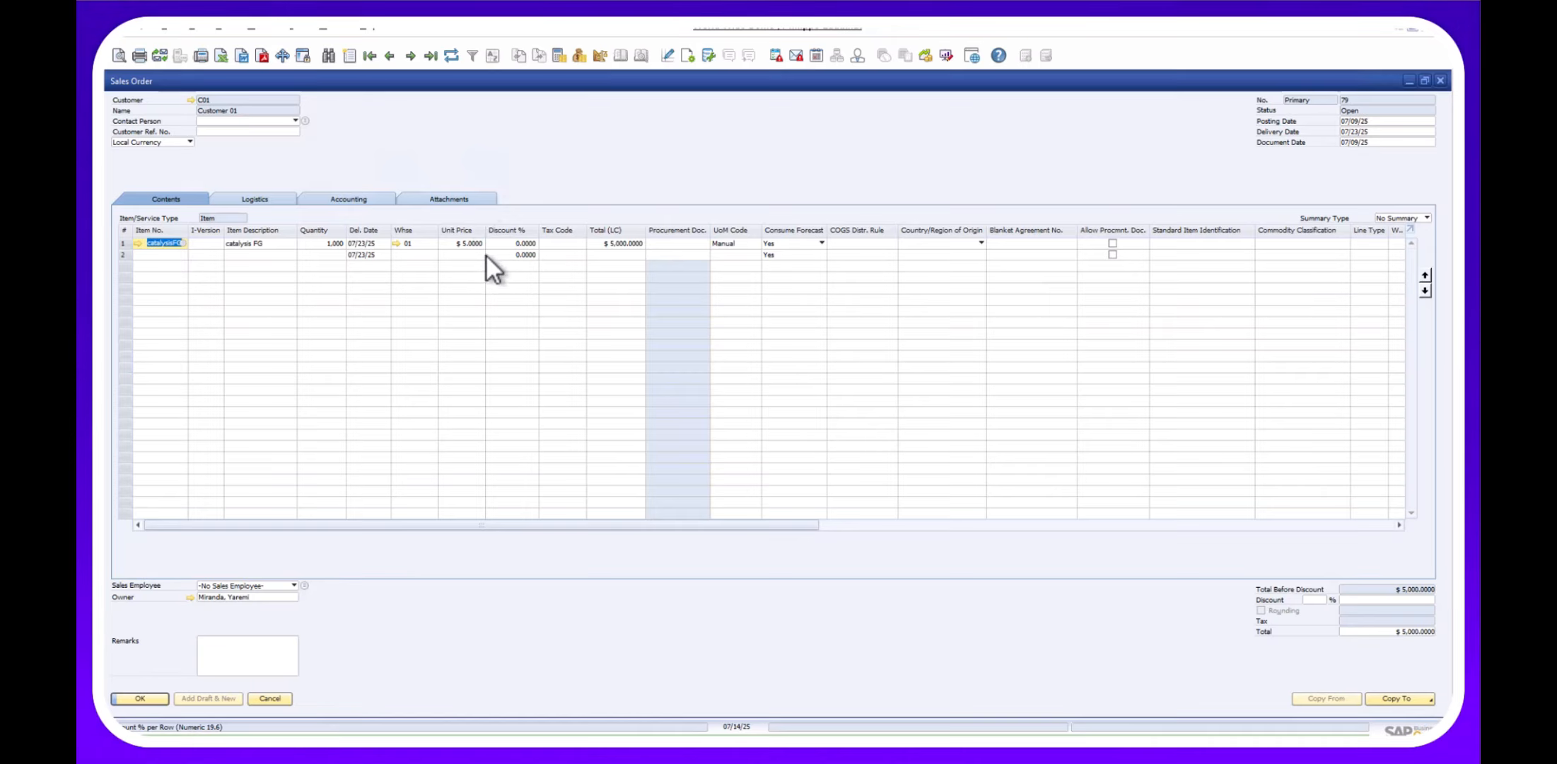
# Run a Capable-to-Promise check on the catalysisFG line of sales order 79.
pyautogui.rightClick(157, 243)
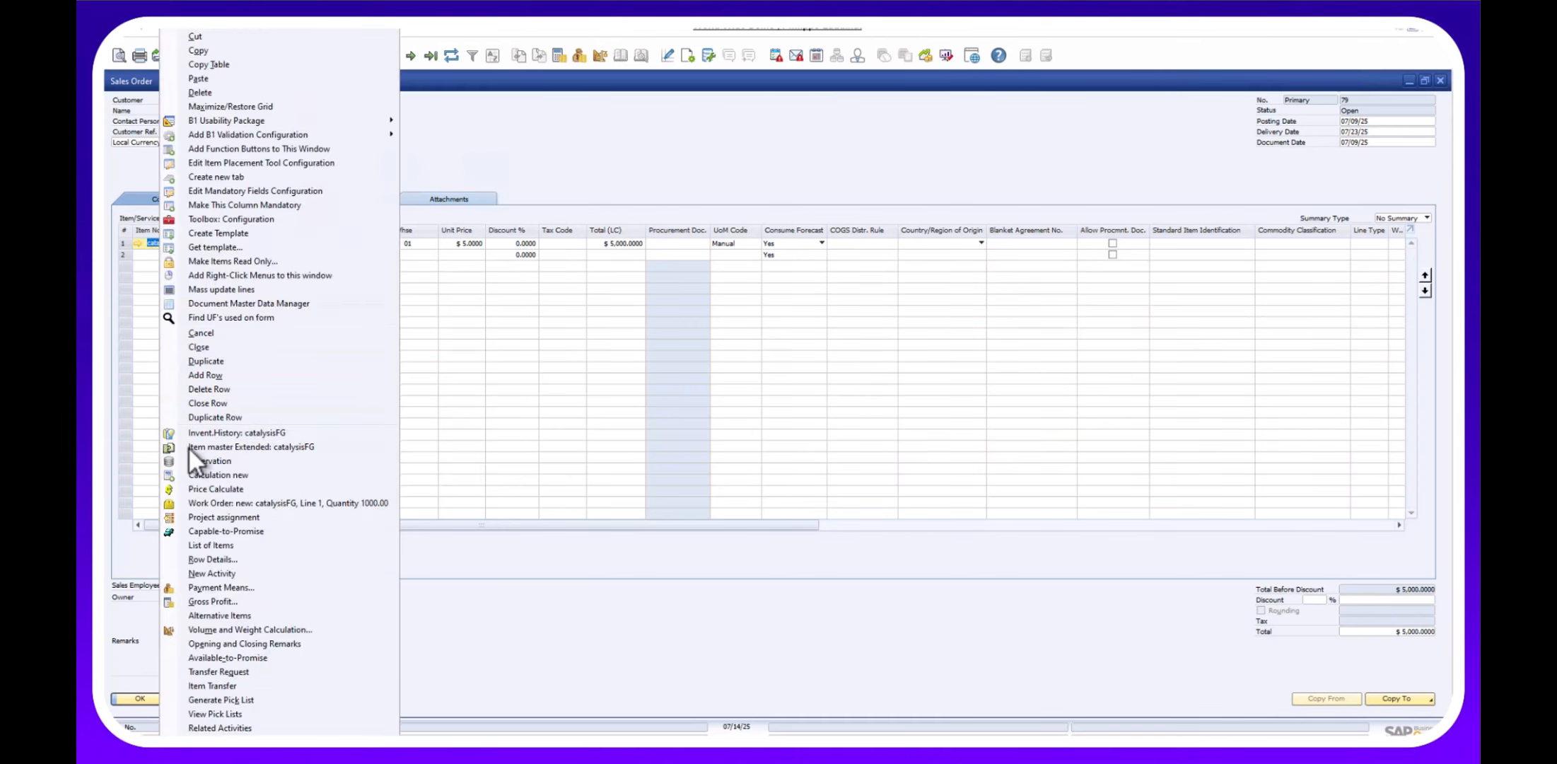
pyautogui.click(196, 532)
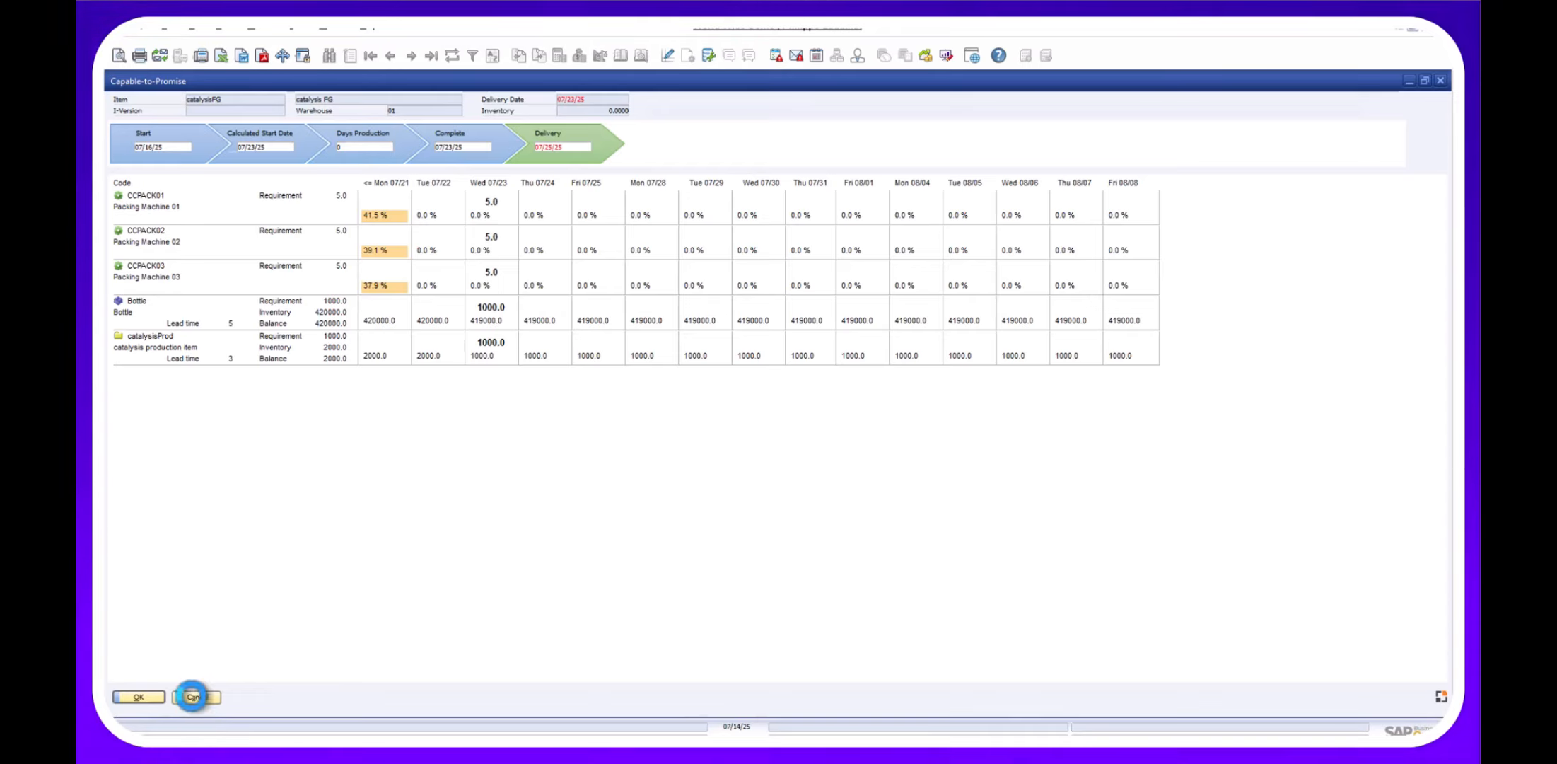
# Close the Capable-to-Promise results after reviewing catalysisFG's machine loads and stock balances.
pyautogui.click(192, 697)
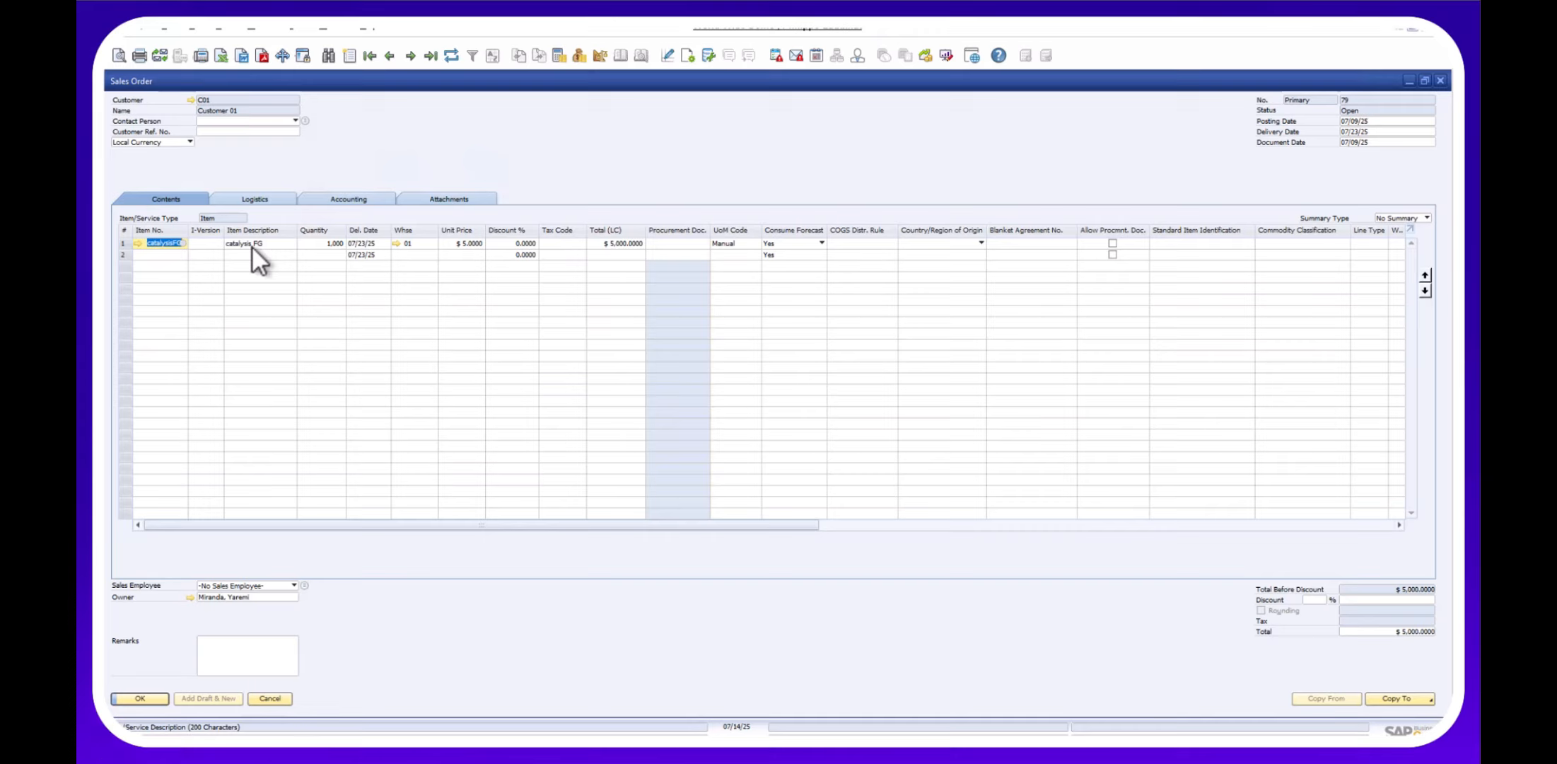
# Open the MRP Wizard scenario overview and select the PM_demo scenario.
pyautogui.click(267, 30)
pyautogui.moveTo(285, 200)
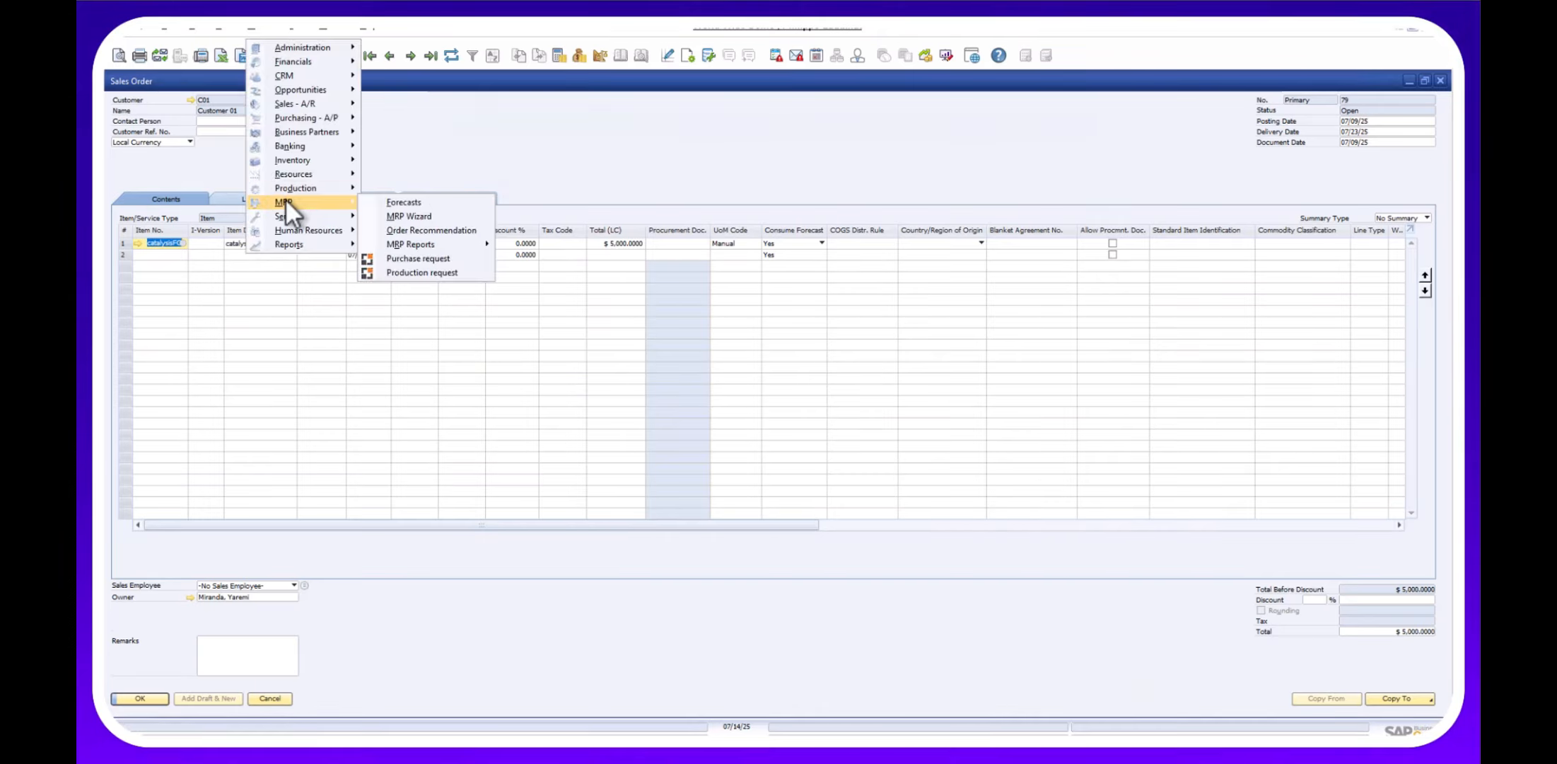
pyautogui.click(399, 214)
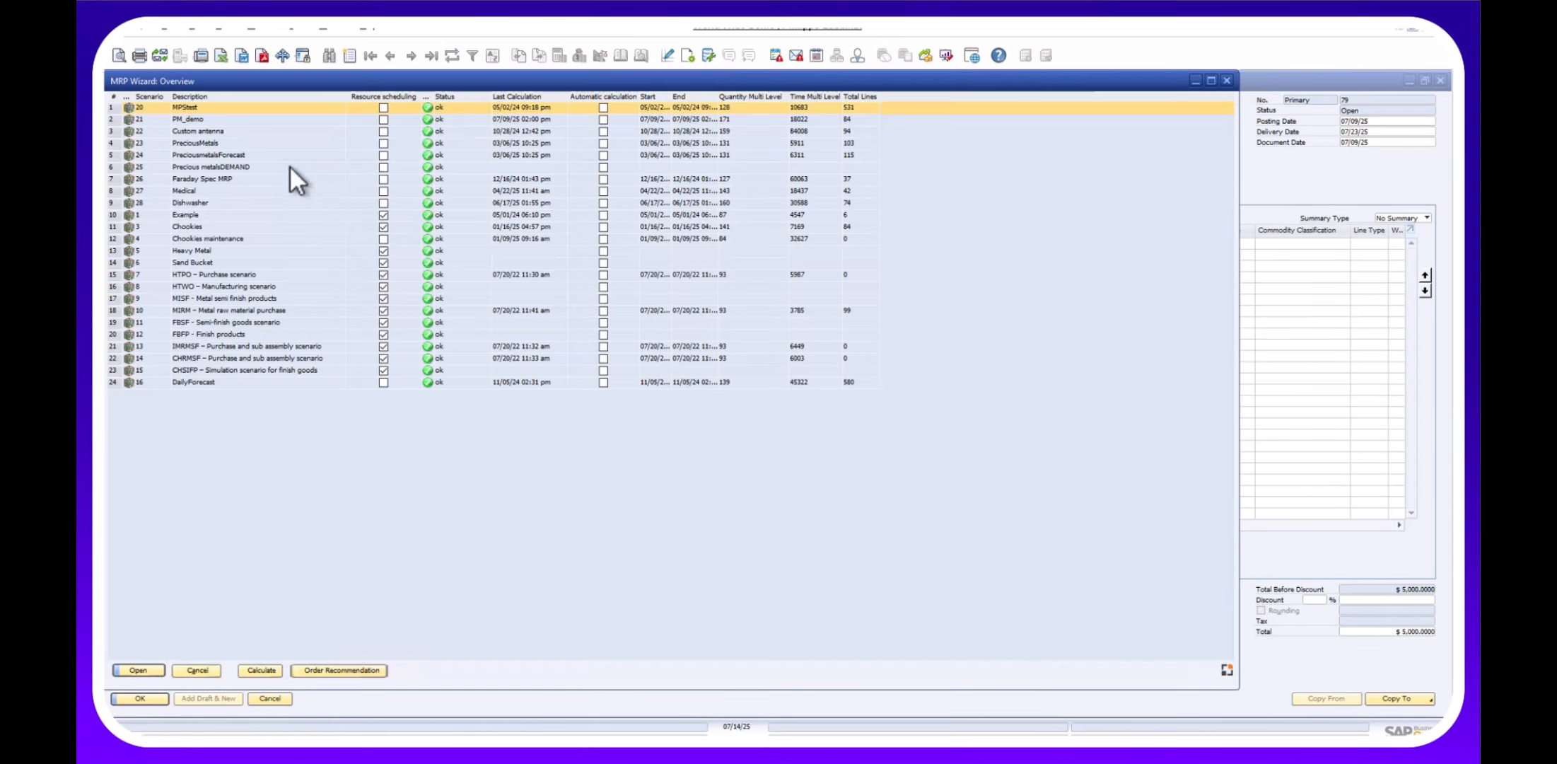
pyautogui.click(186, 120)
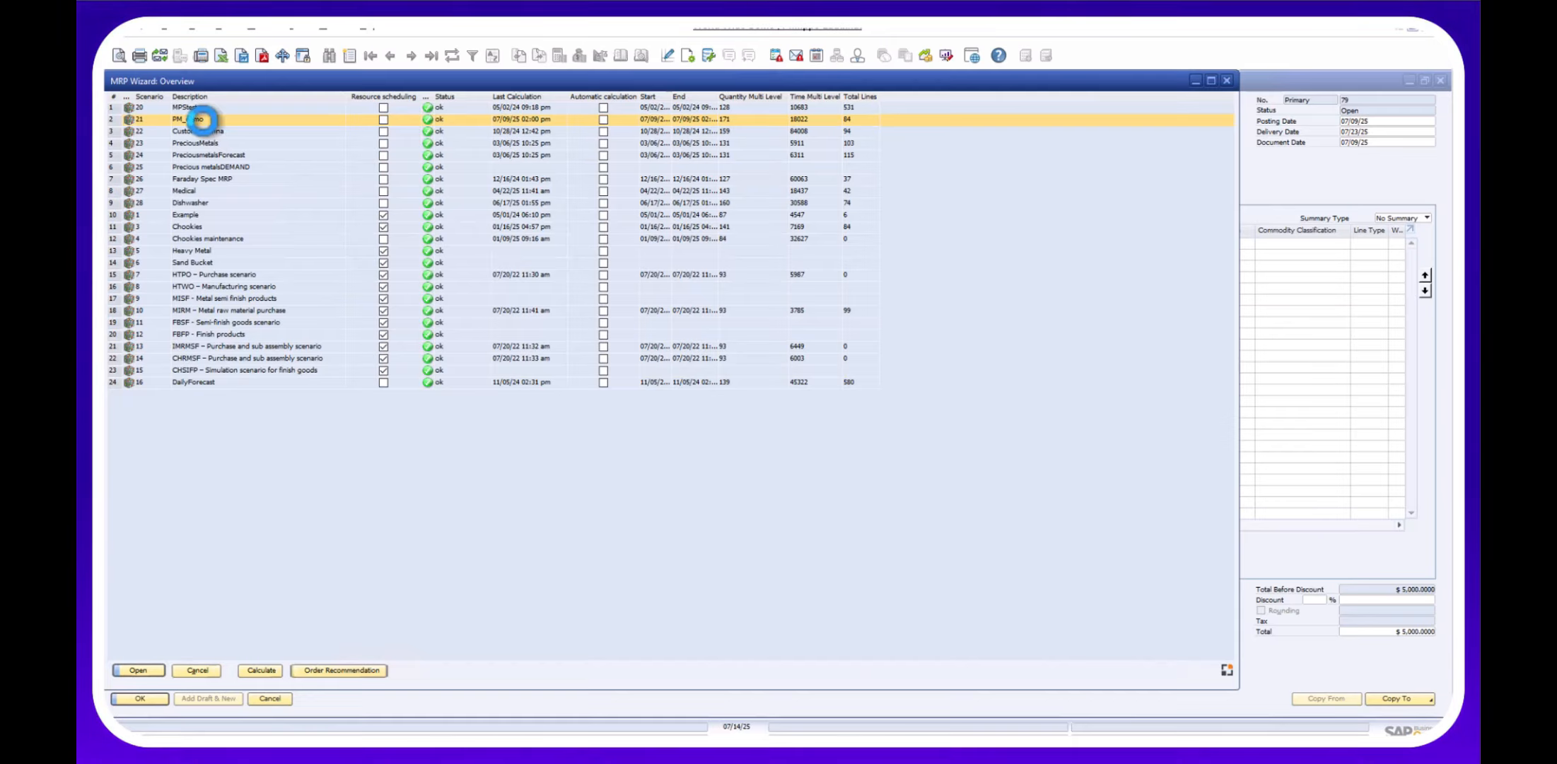
# Open PM_demo's order recommendations, inspect Material03's demand, supply and forecast lines, then select catalysisFG.
pyautogui.doubleClick(201, 121)
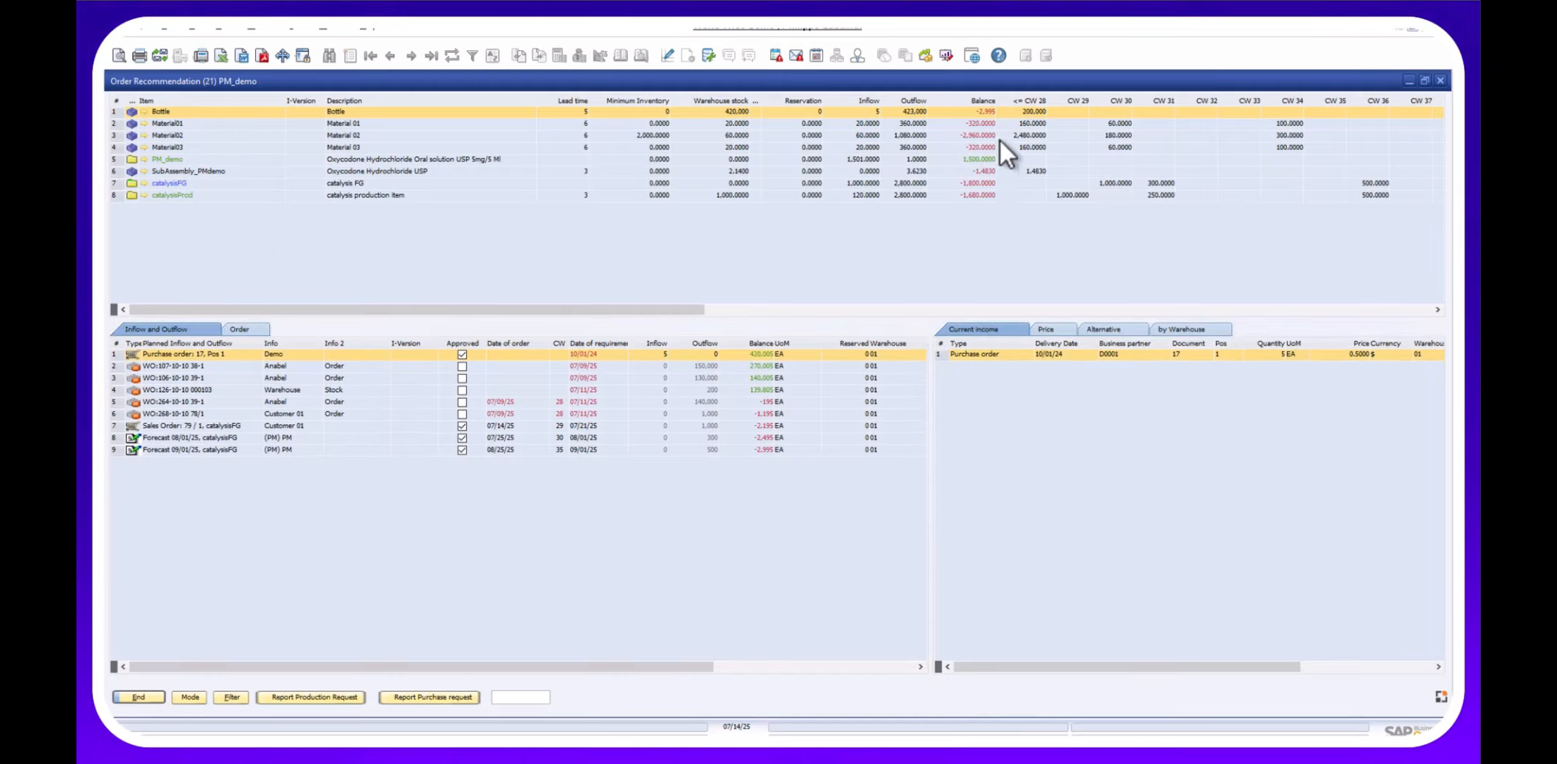
pyautogui.click(963, 144)
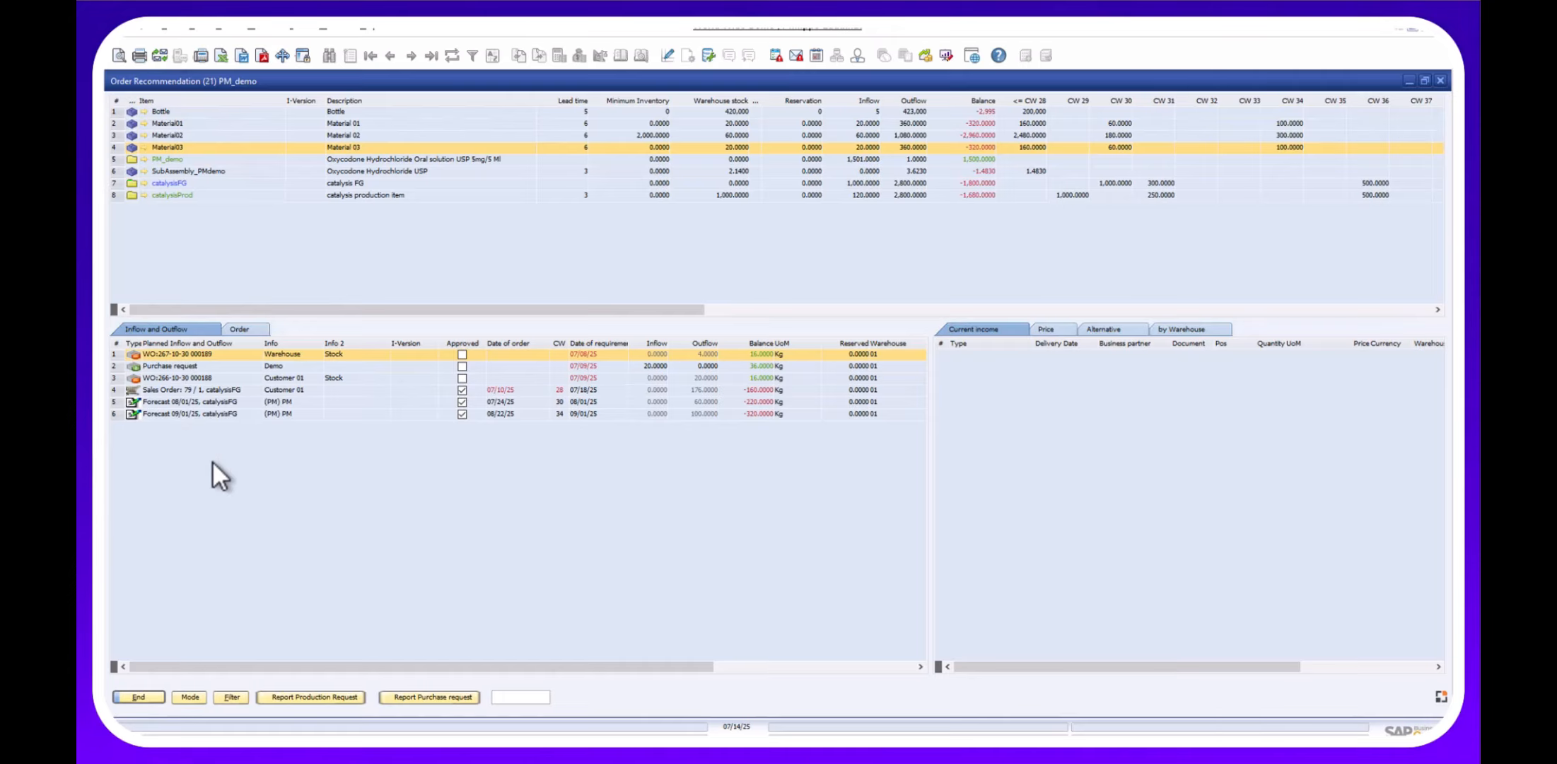
pyautogui.click(188, 390)
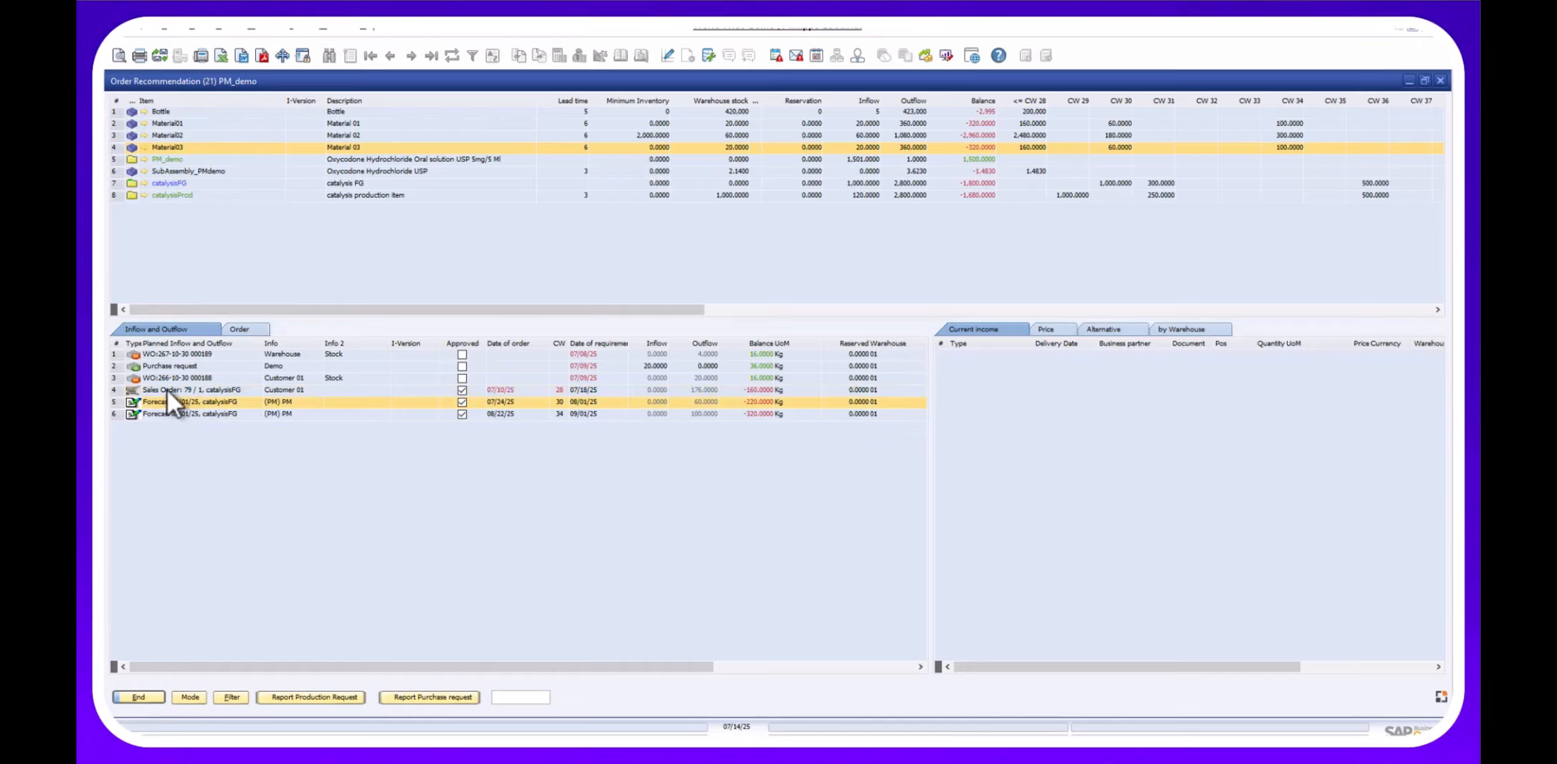
pyautogui.click(163, 366)
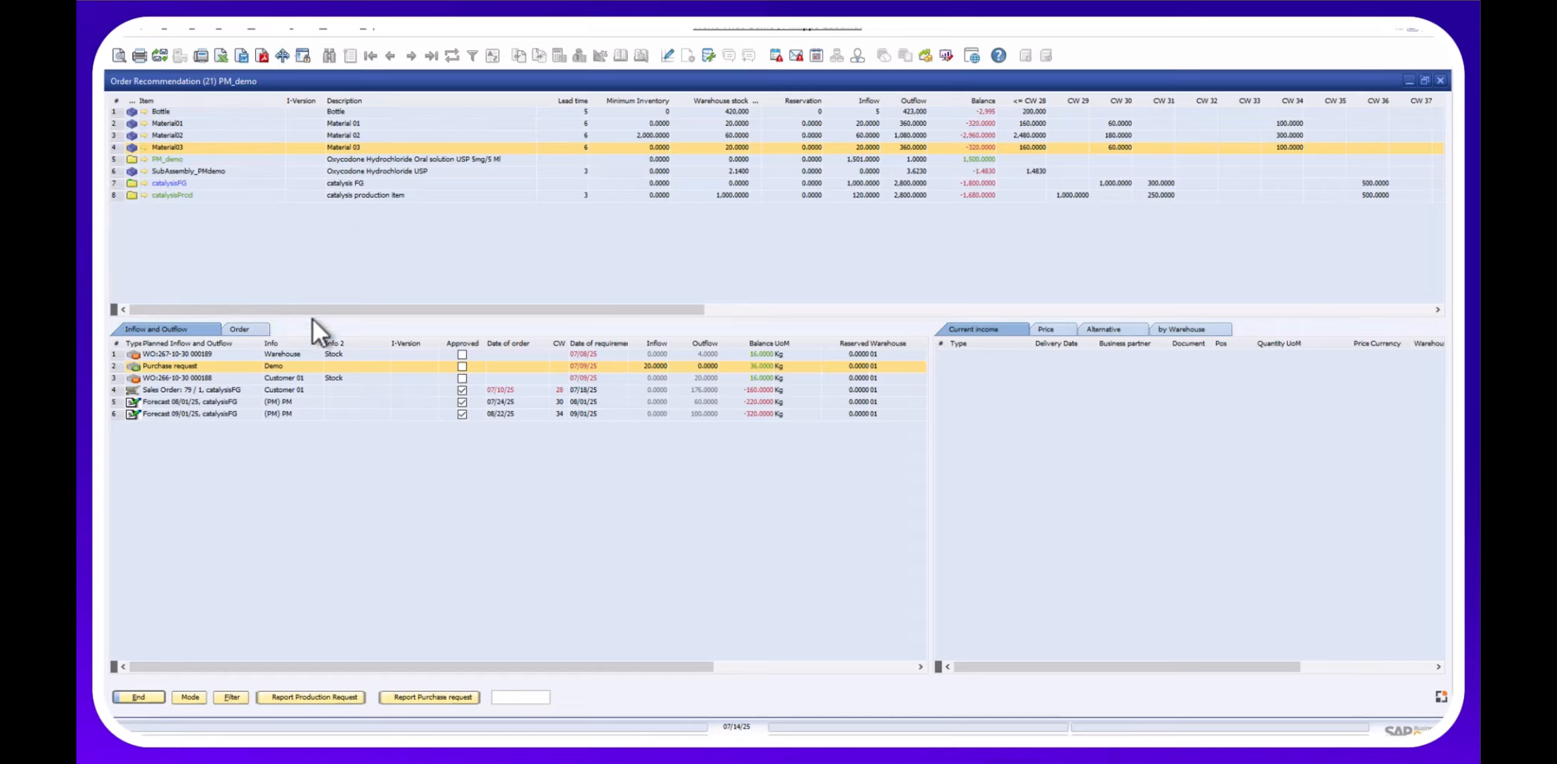
pyautogui.click(503, 402)
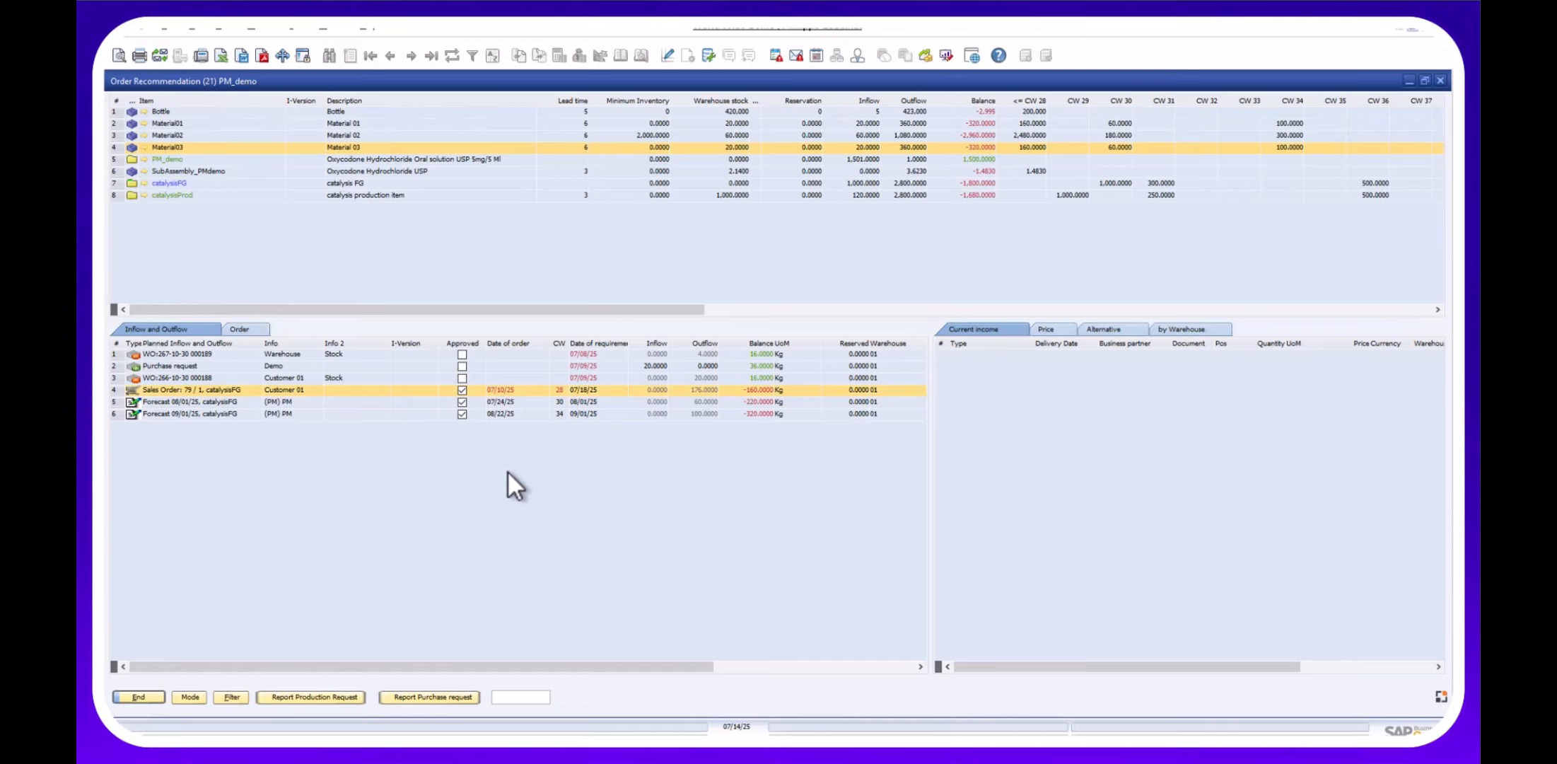
pyautogui.click(339, 180)
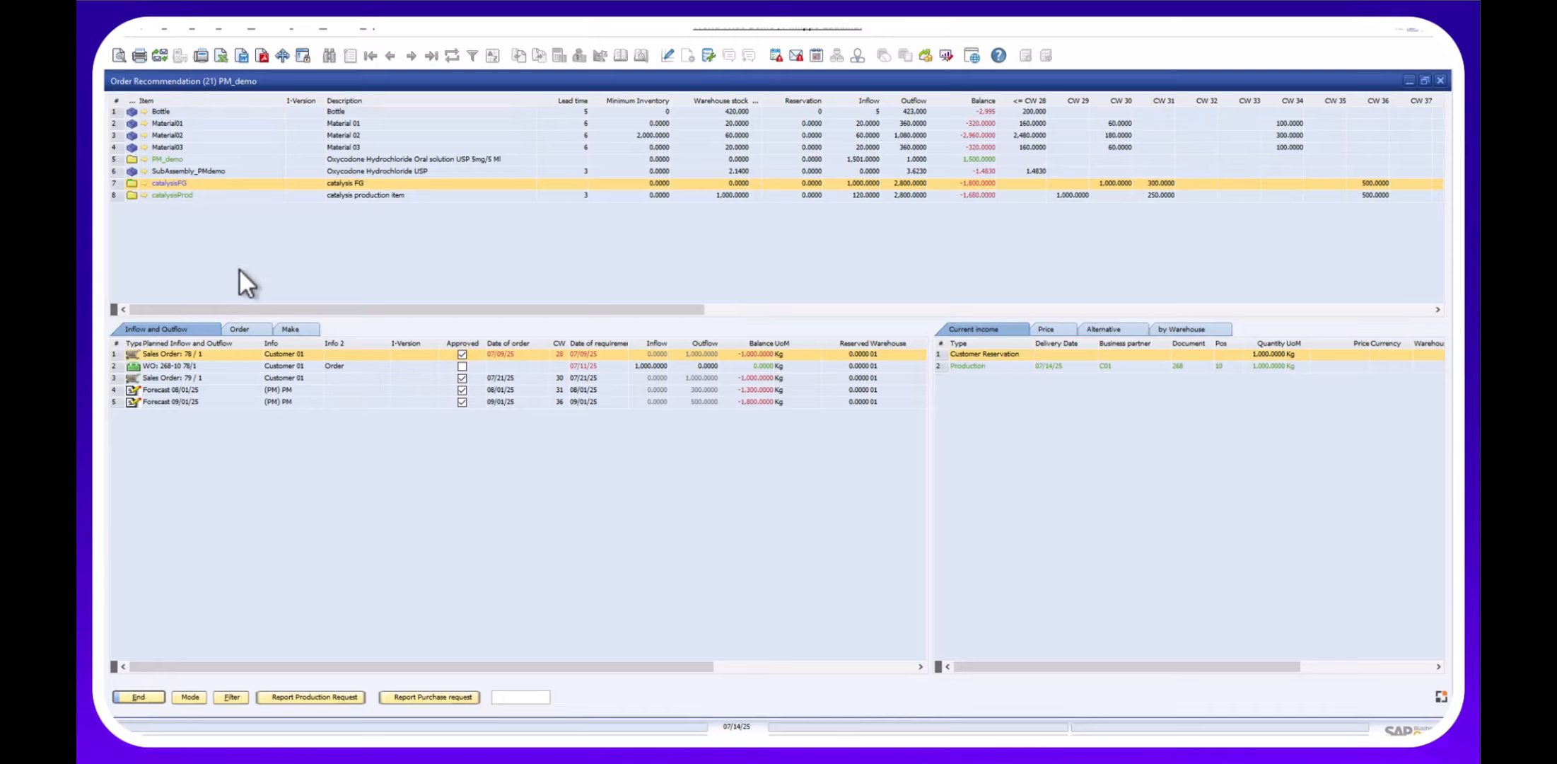
# Open the make proposal for sales order 78/1, then view catalysisProd's inflow and outflow list.
pyautogui.doubleClick(188, 355)
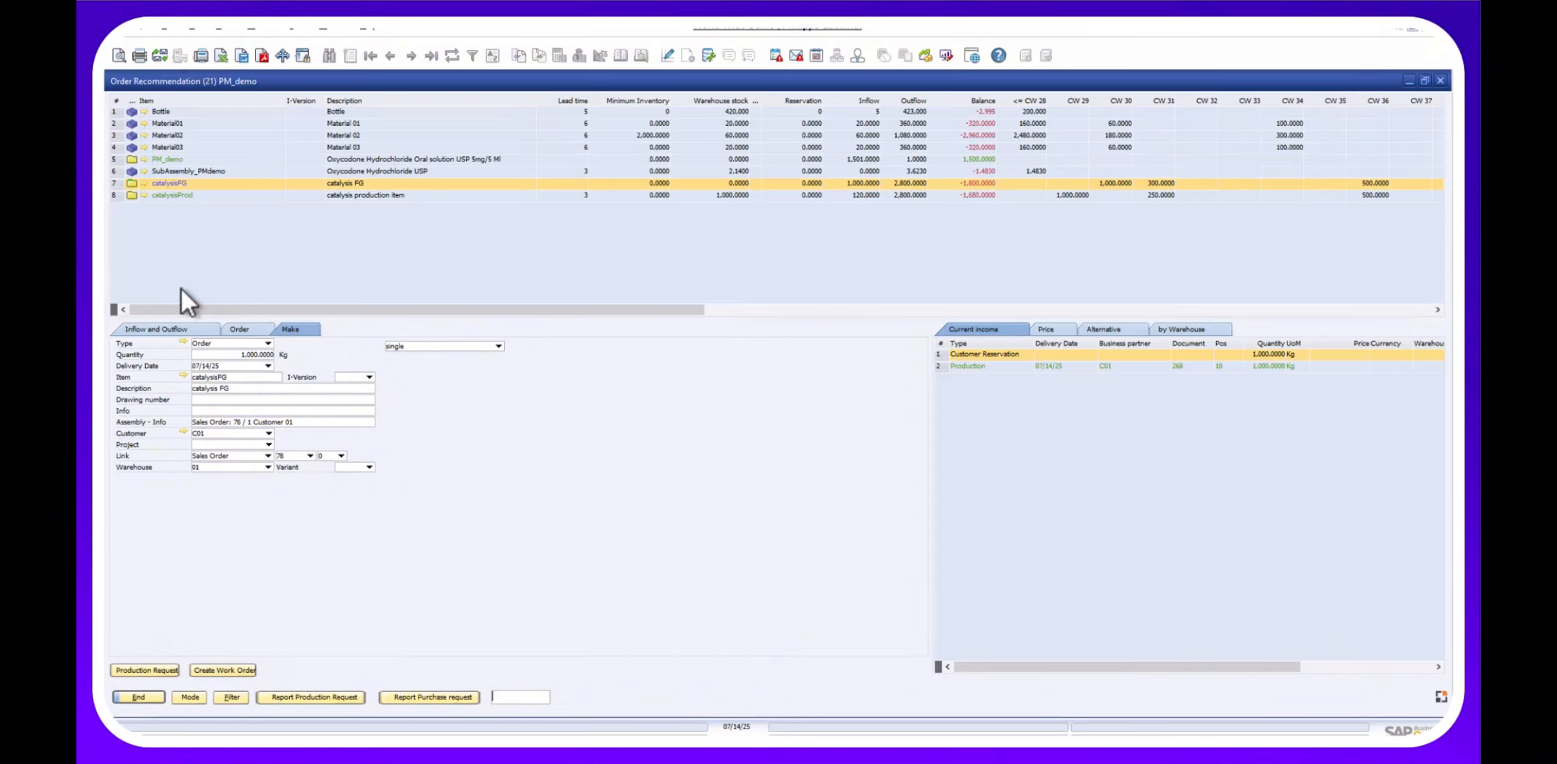
pyautogui.click(220, 193)
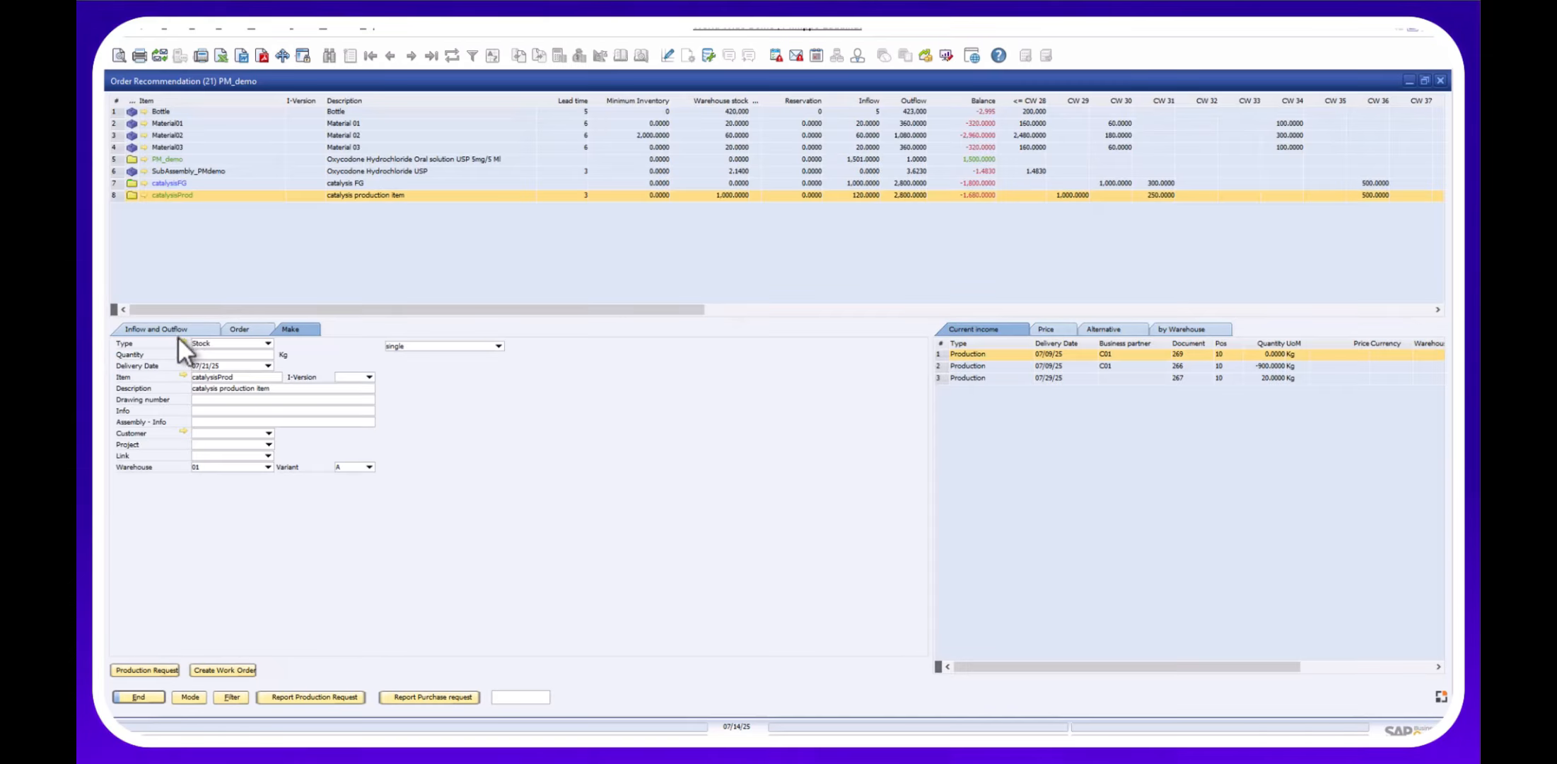
pyautogui.click(176, 330)
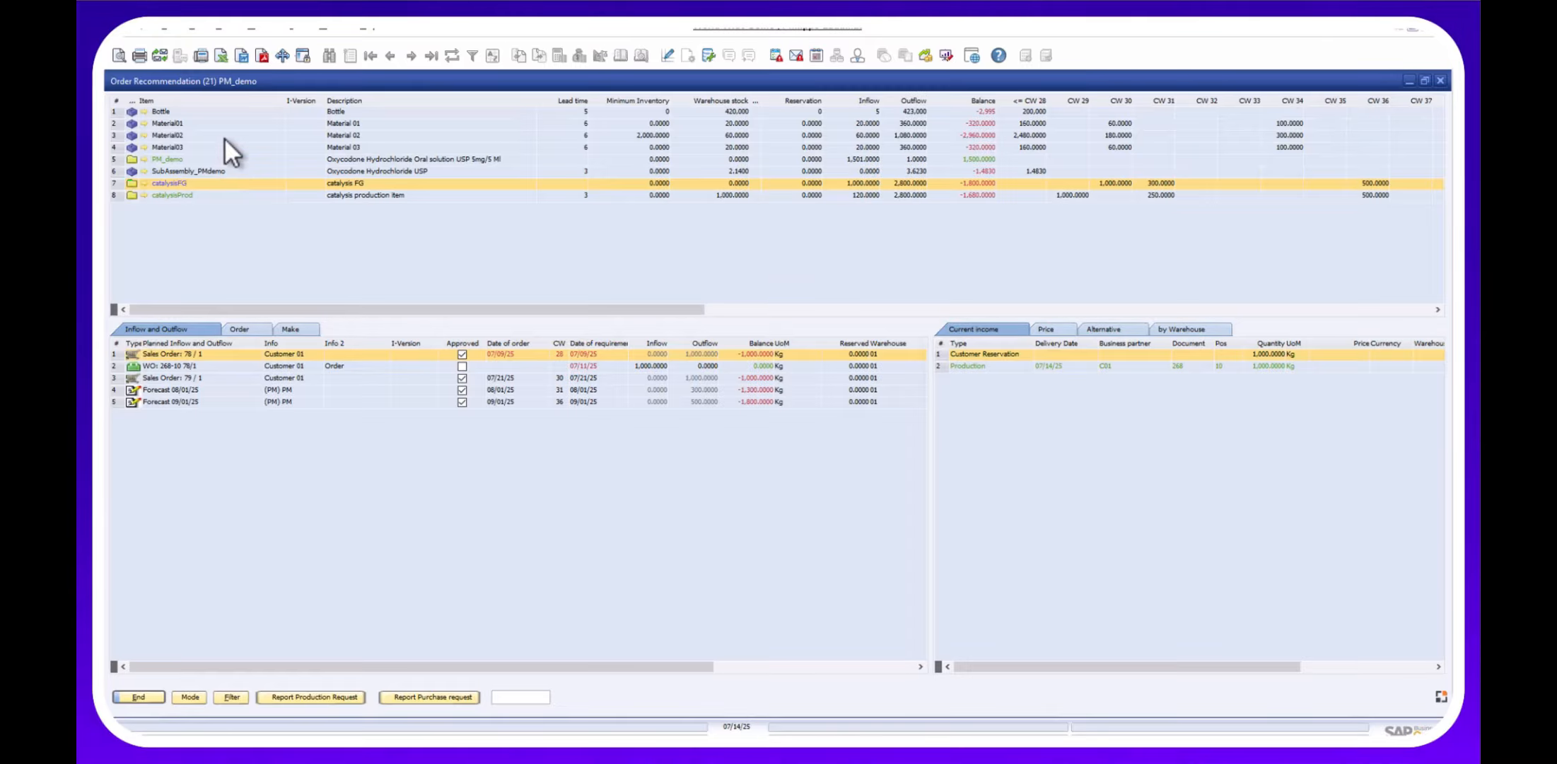
# Select Material02 and group its proposed purchases into 2-week periods.
pyautogui.click(224, 137)
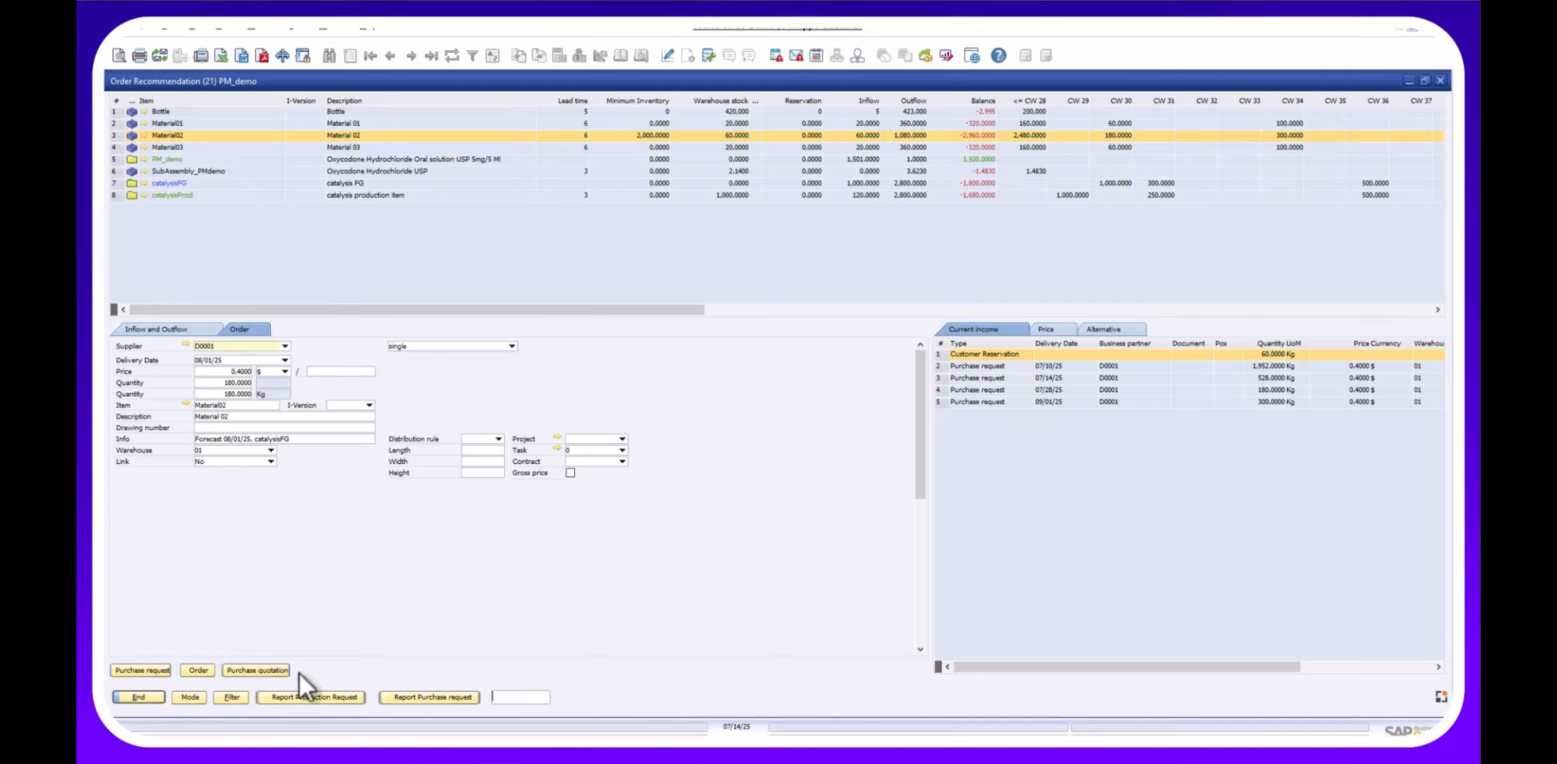
pyautogui.click(512, 345)
pyautogui.click(404, 389)
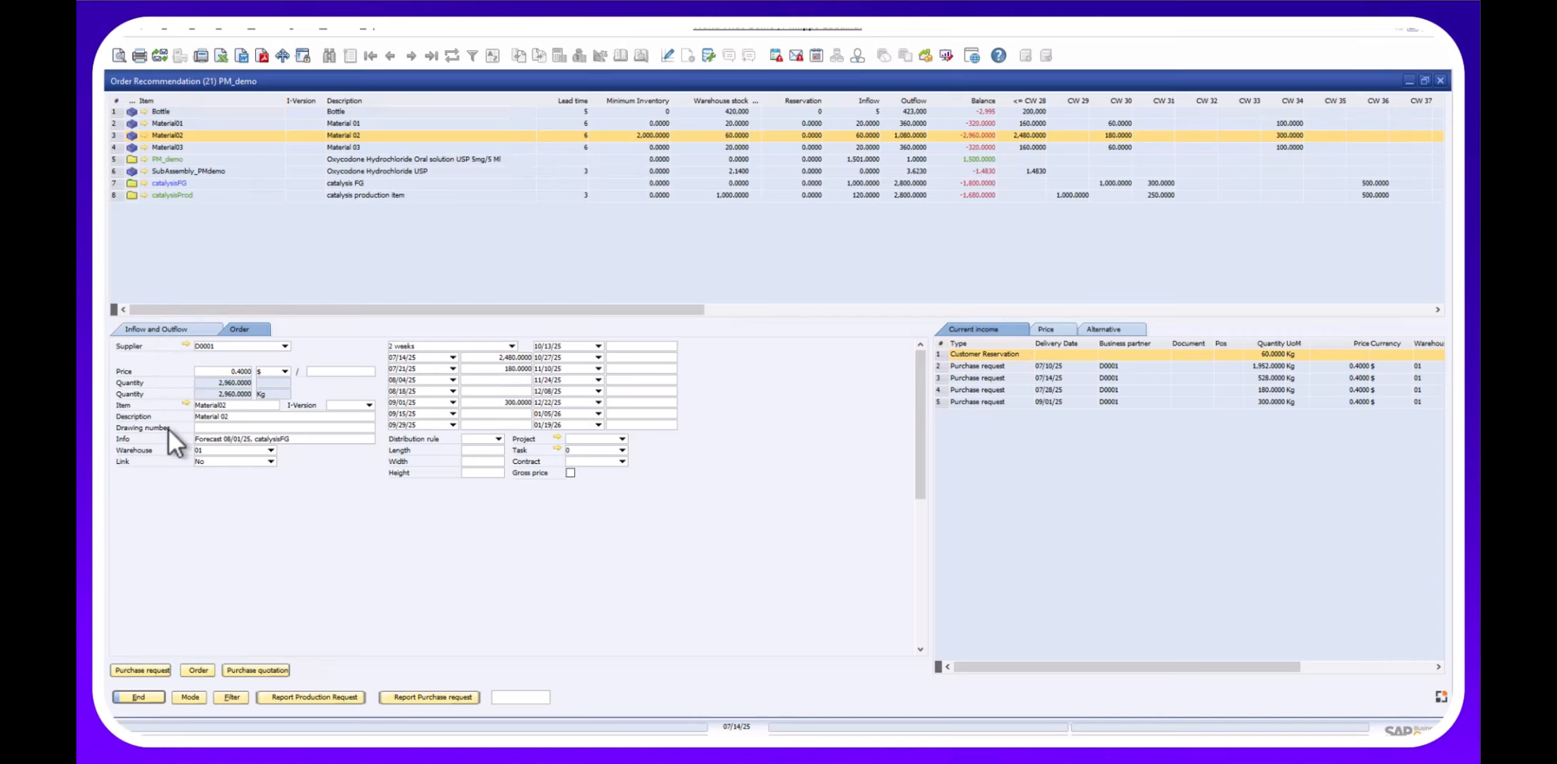
pyautogui.click(184, 326)
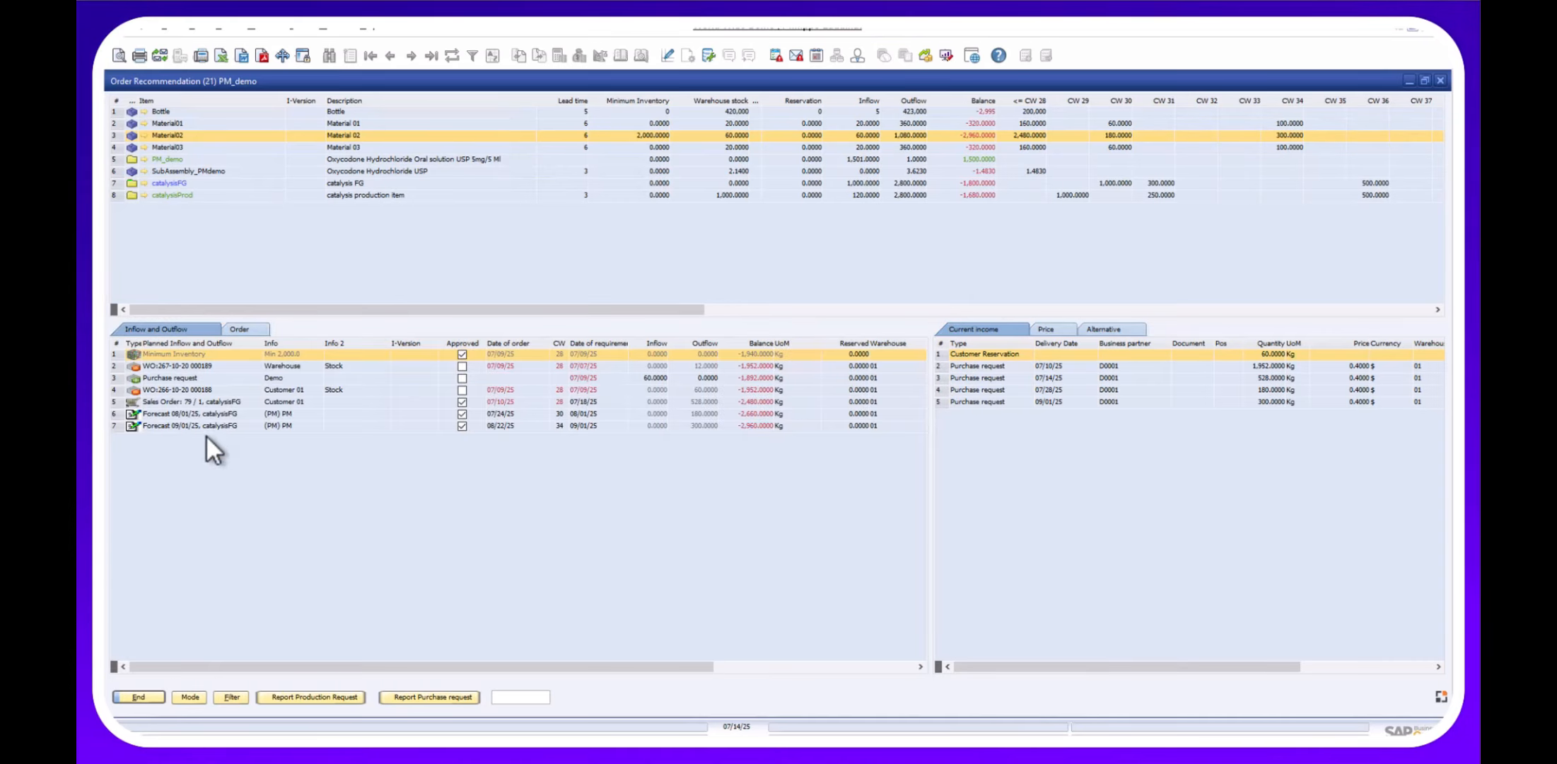
# Switch to the all-items overview and pre-assign Buy as the procurement method.
pyautogui.click(203, 697)
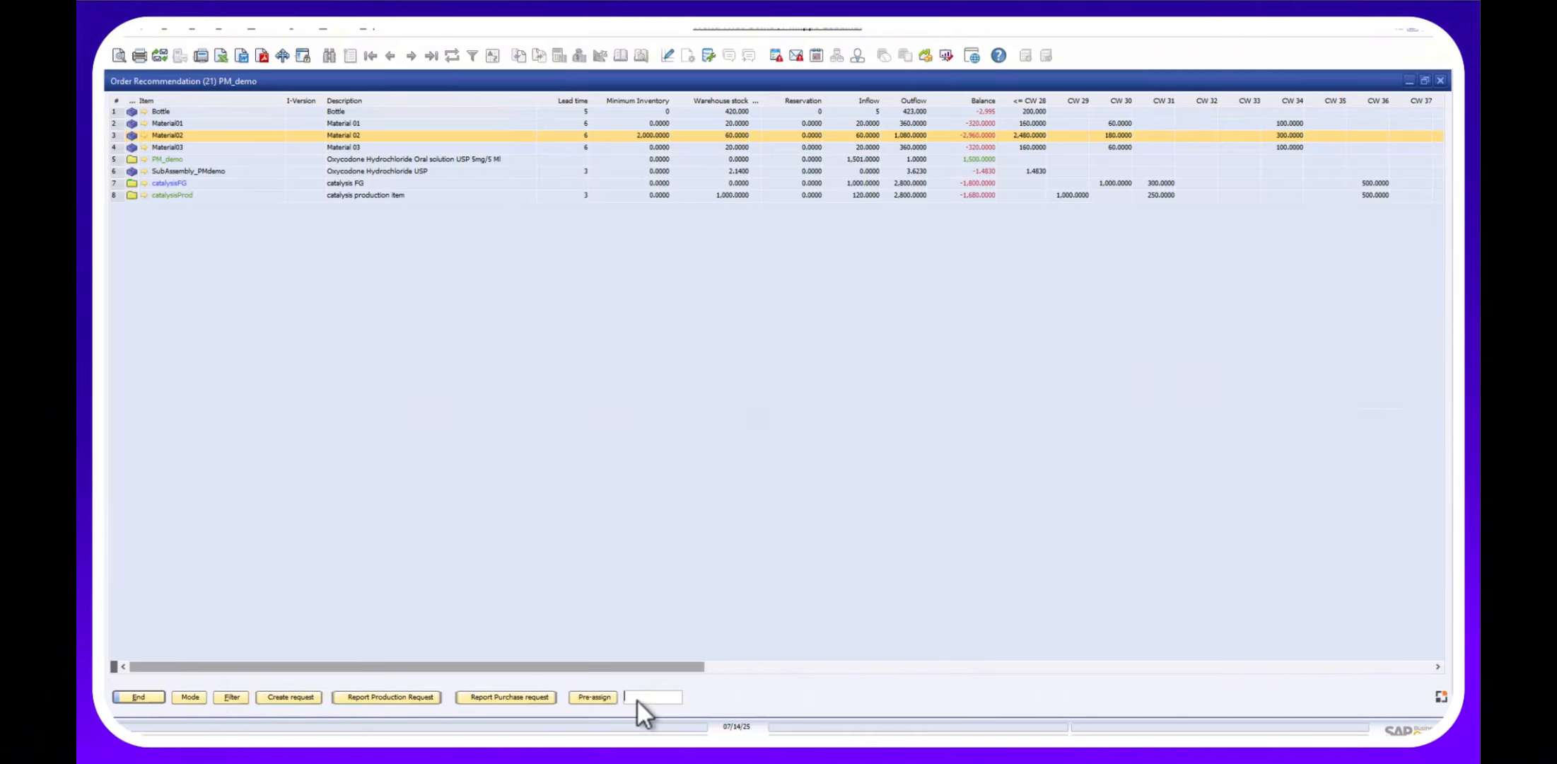
pyautogui.click(590, 697)
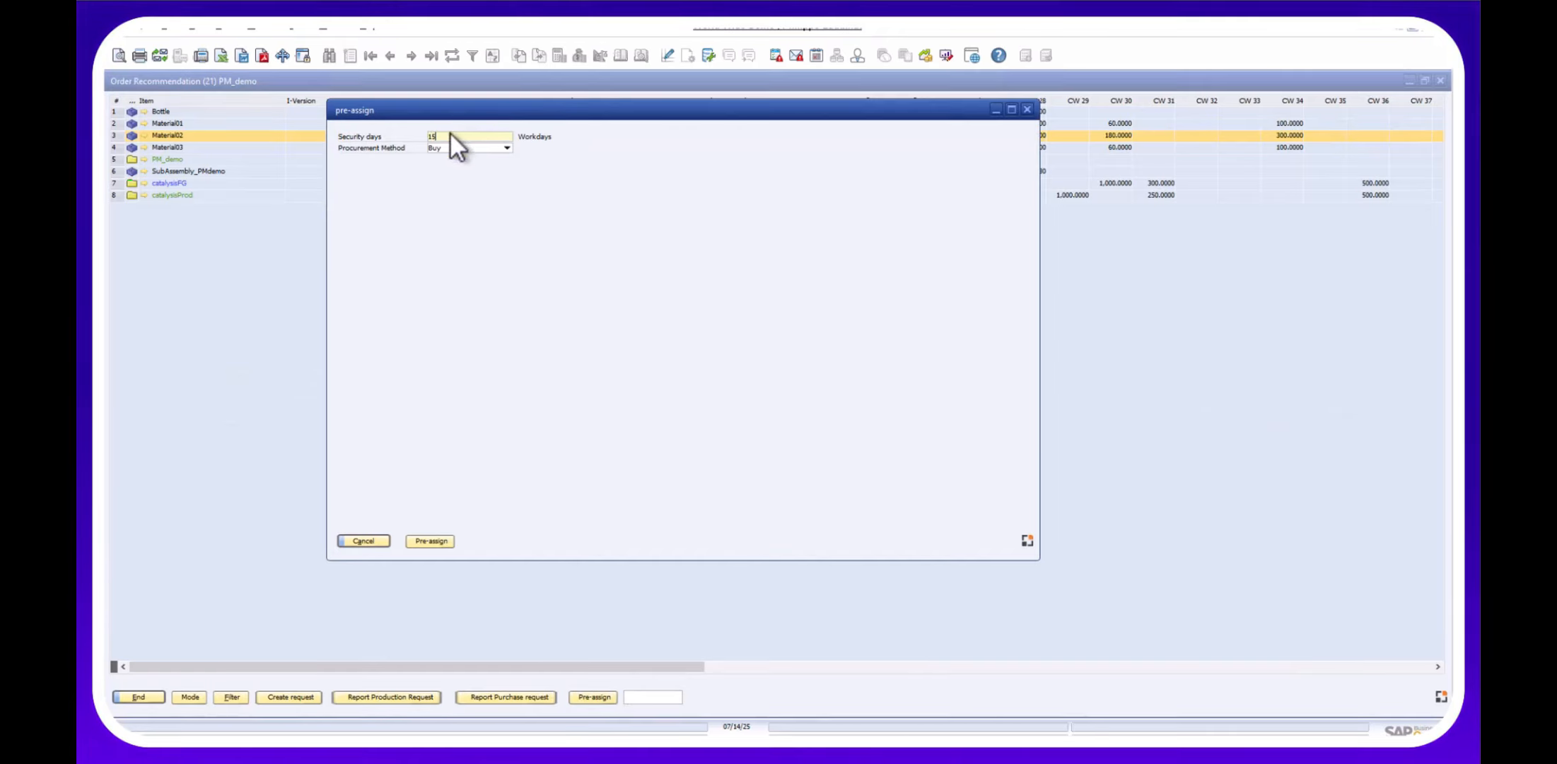
pyautogui.click(413, 539)
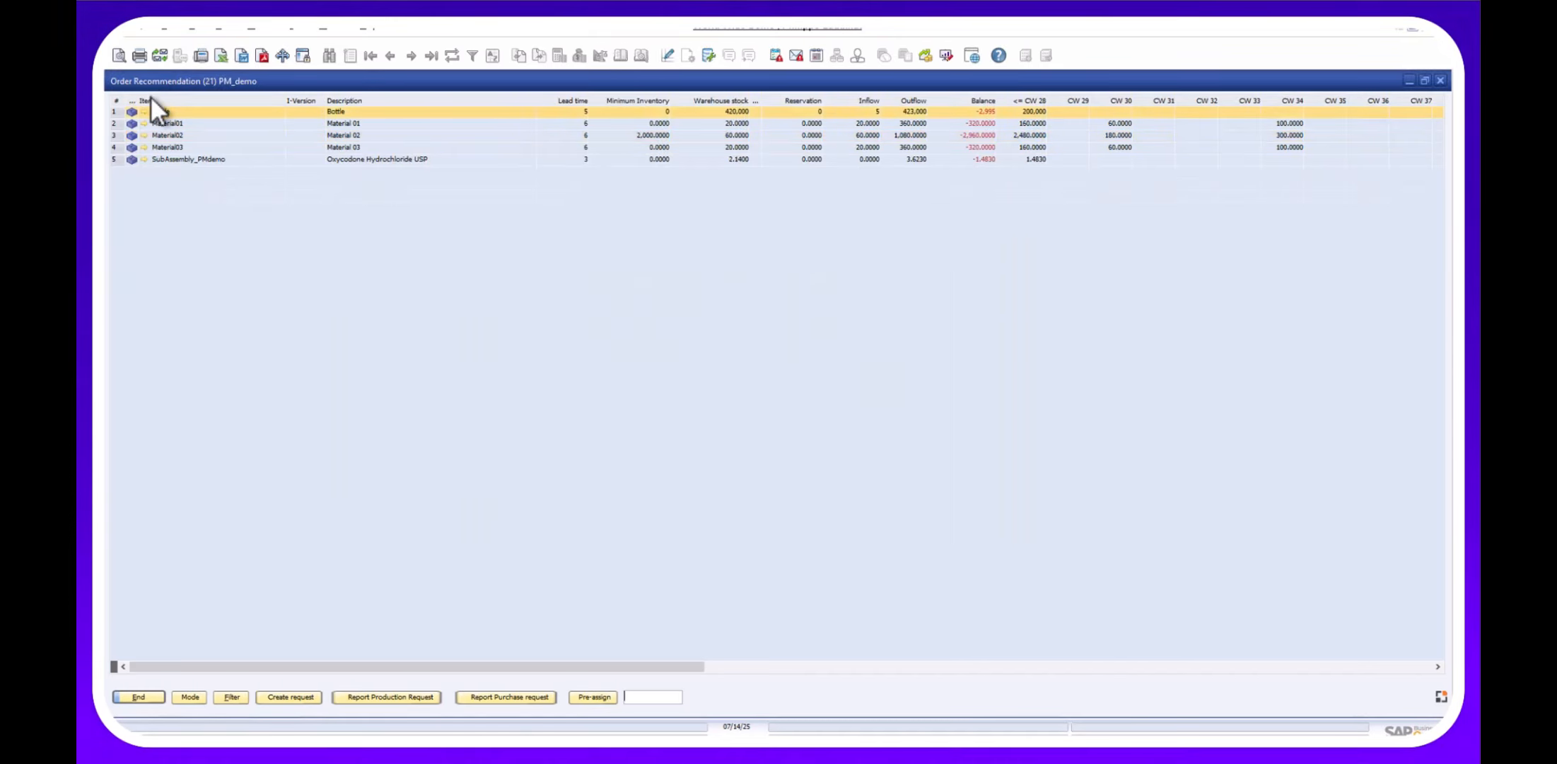
pyautogui.moveTo(276, 667); pyautogui.dragTo(781, 658)
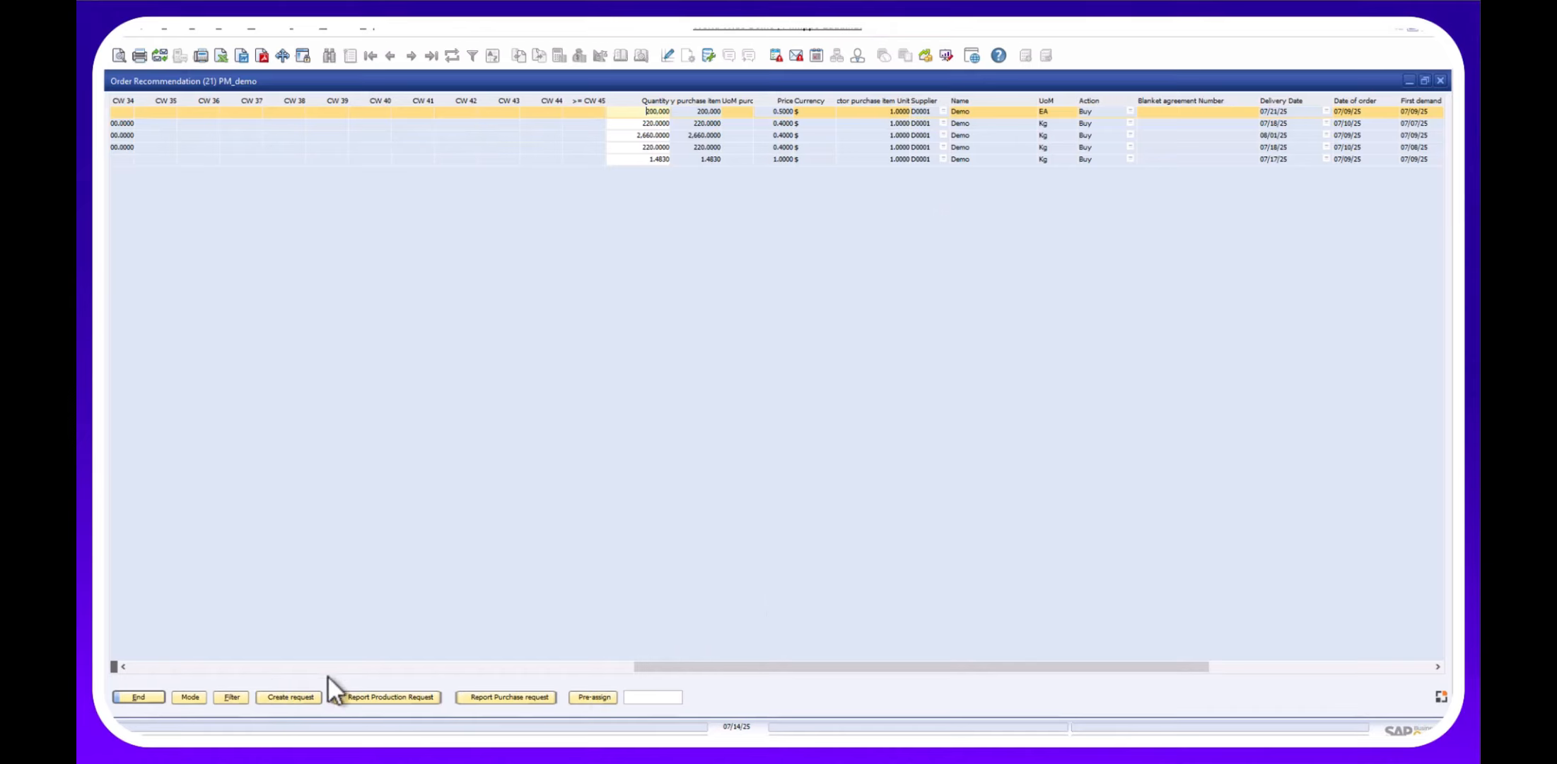
pyautogui.moveTo(686, 668); pyautogui.dragTo(150, 656)
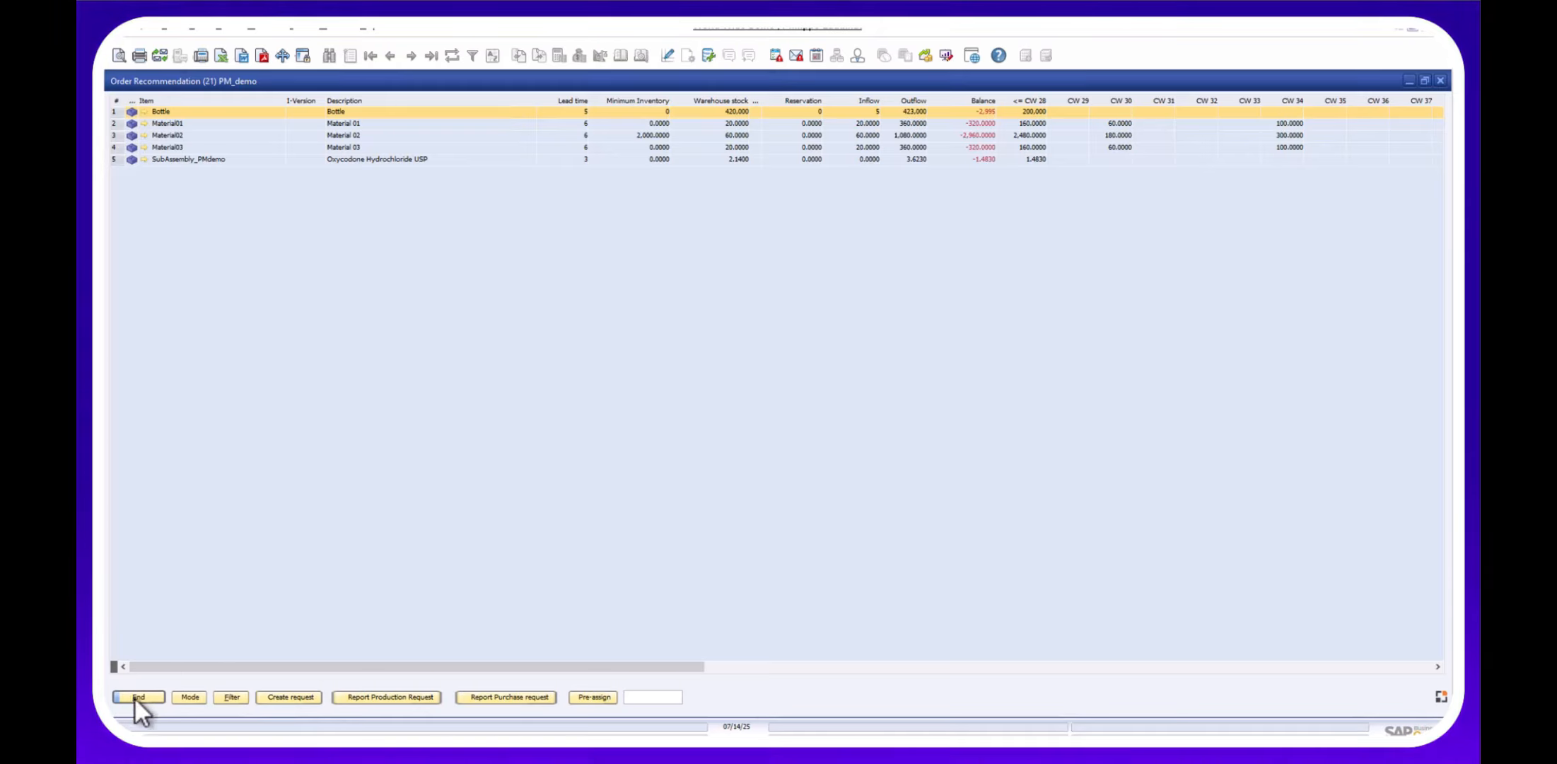
# Restore the detail panels and inspect Material02's Sales Order 79, WO:266 and purchase request lines, prices and alternatives.
pyautogui.click(179, 700)
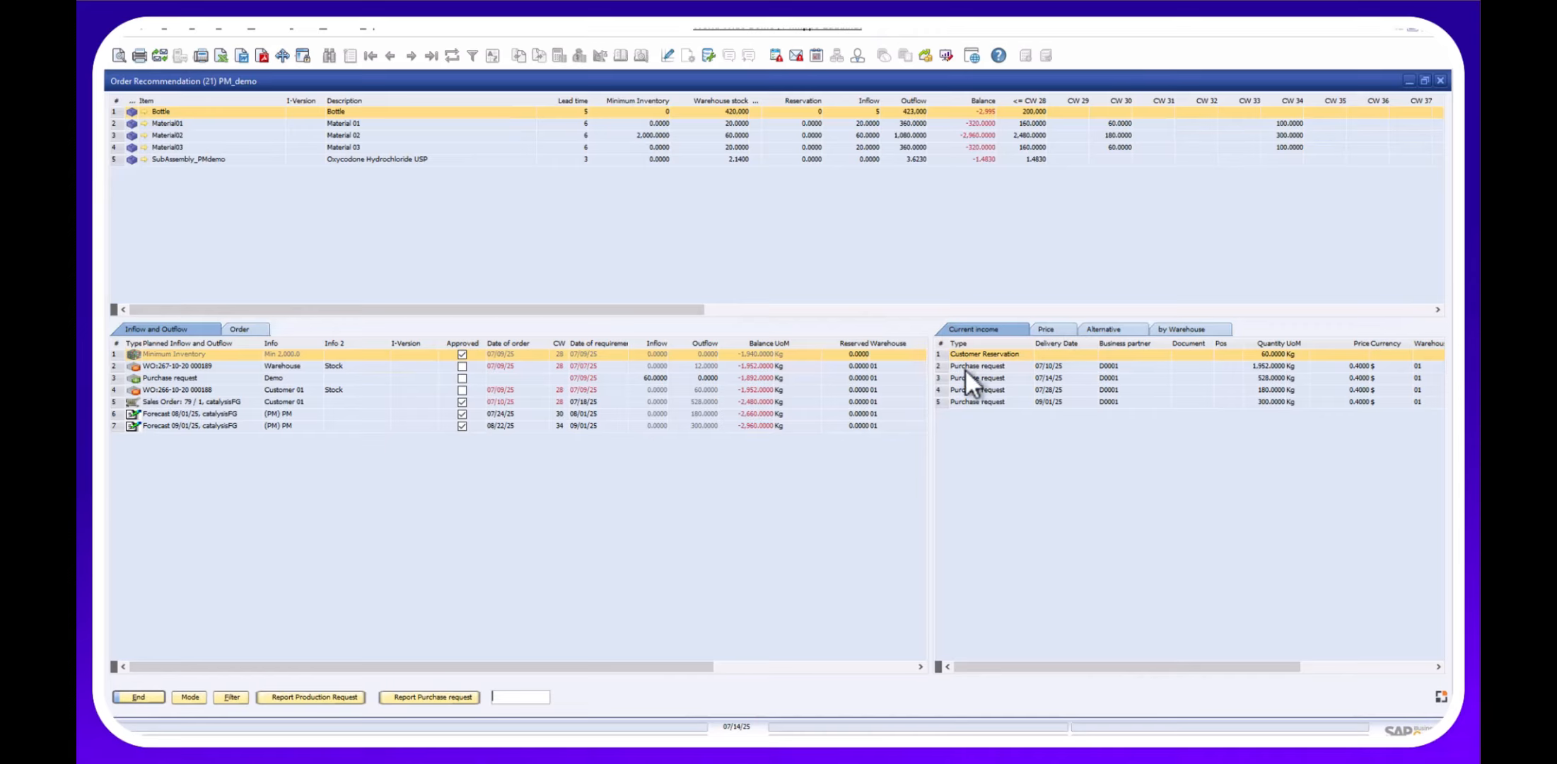
pyautogui.click(176, 401)
pyautogui.click(182, 393)
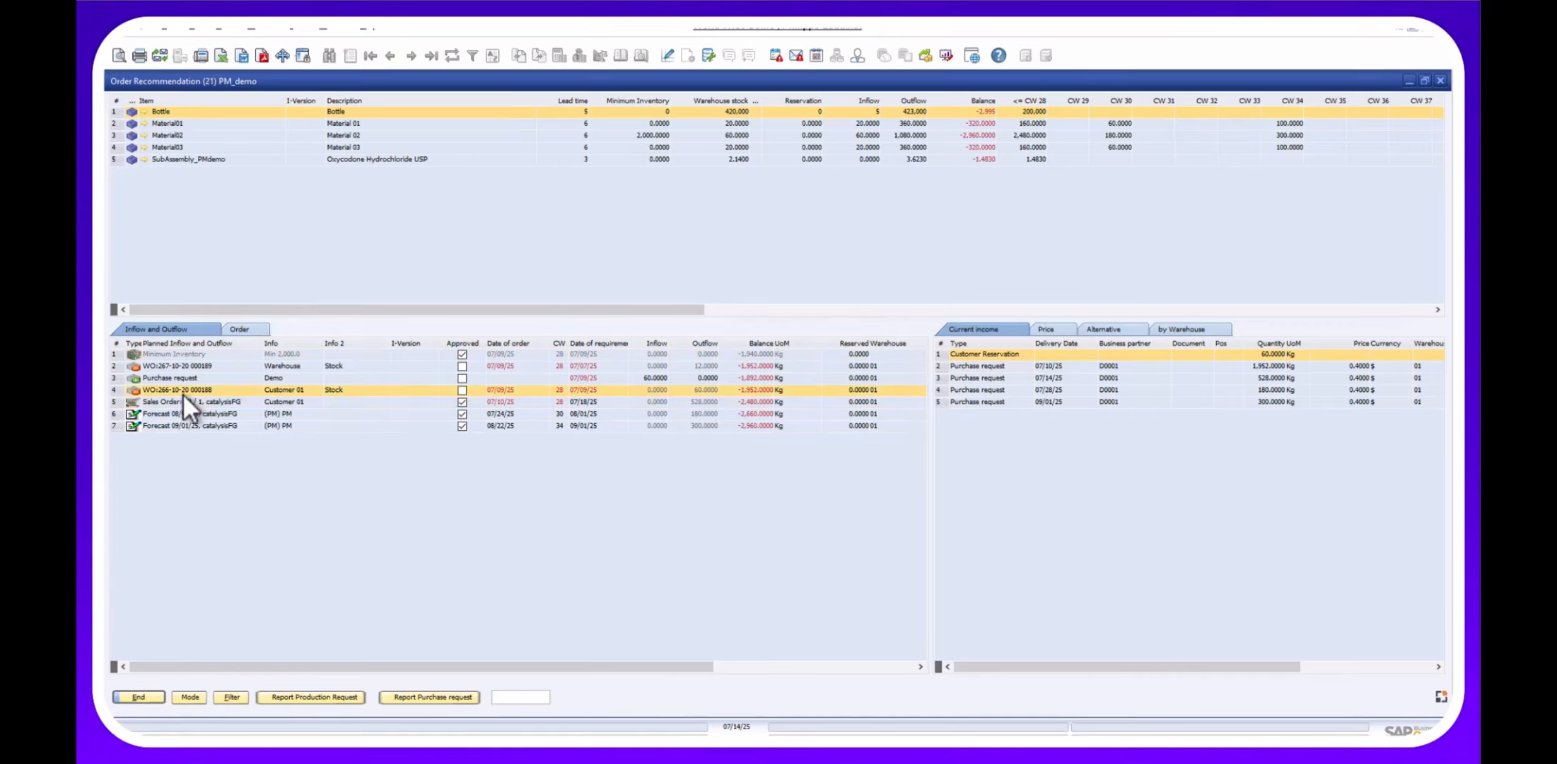
pyautogui.click(963, 378)
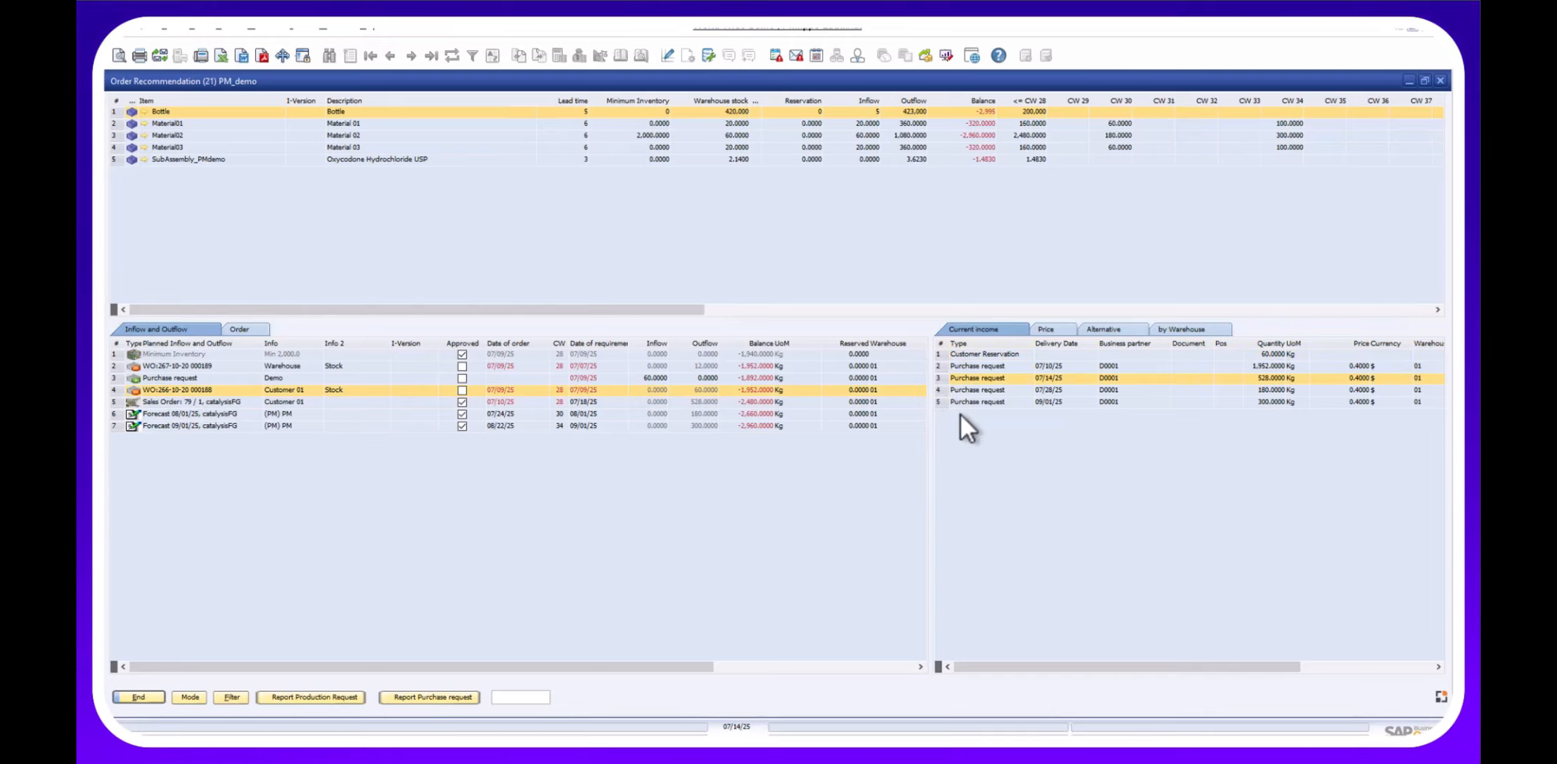
pyautogui.click(1047, 329)
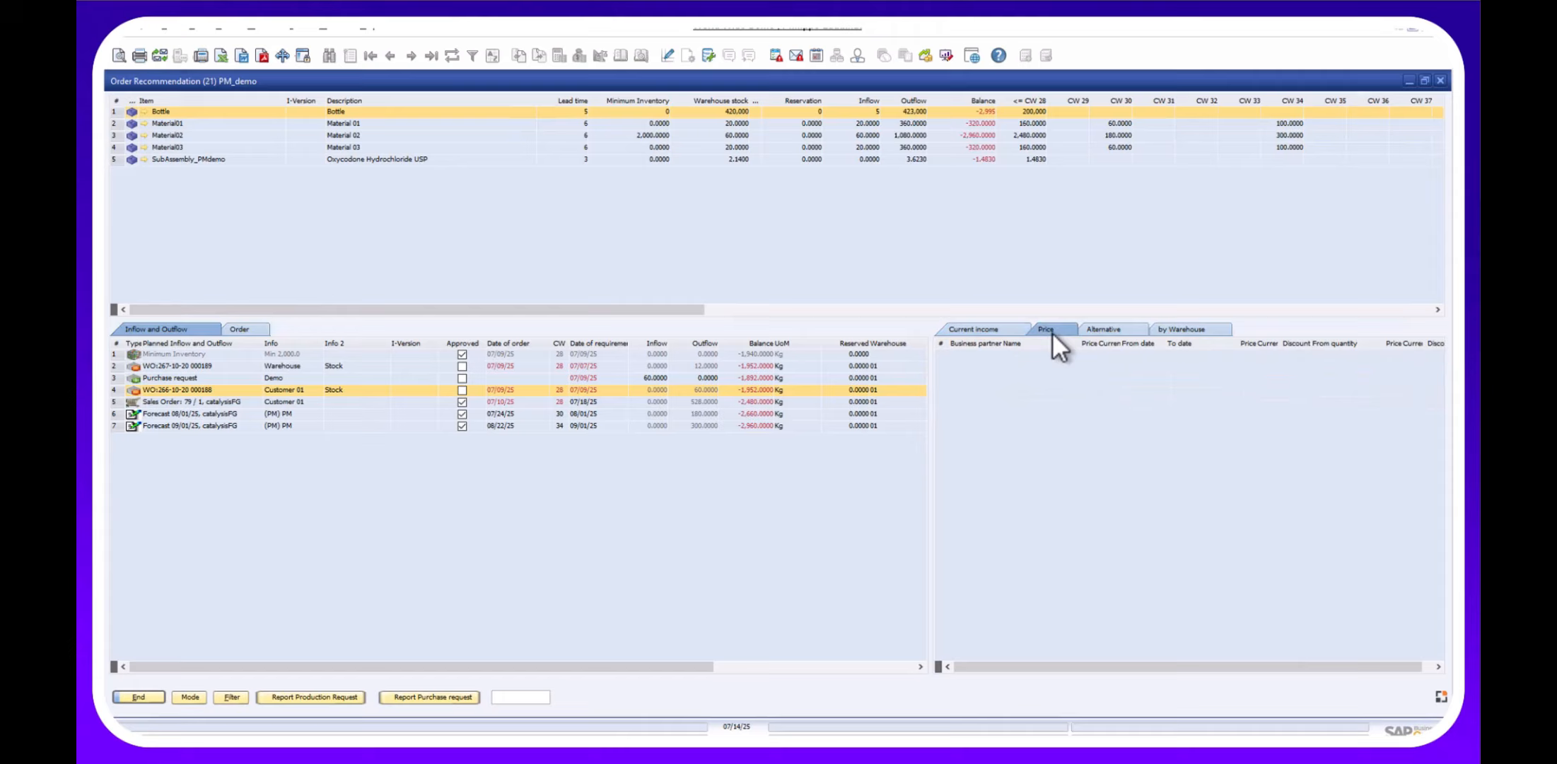
pyautogui.click(1097, 334)
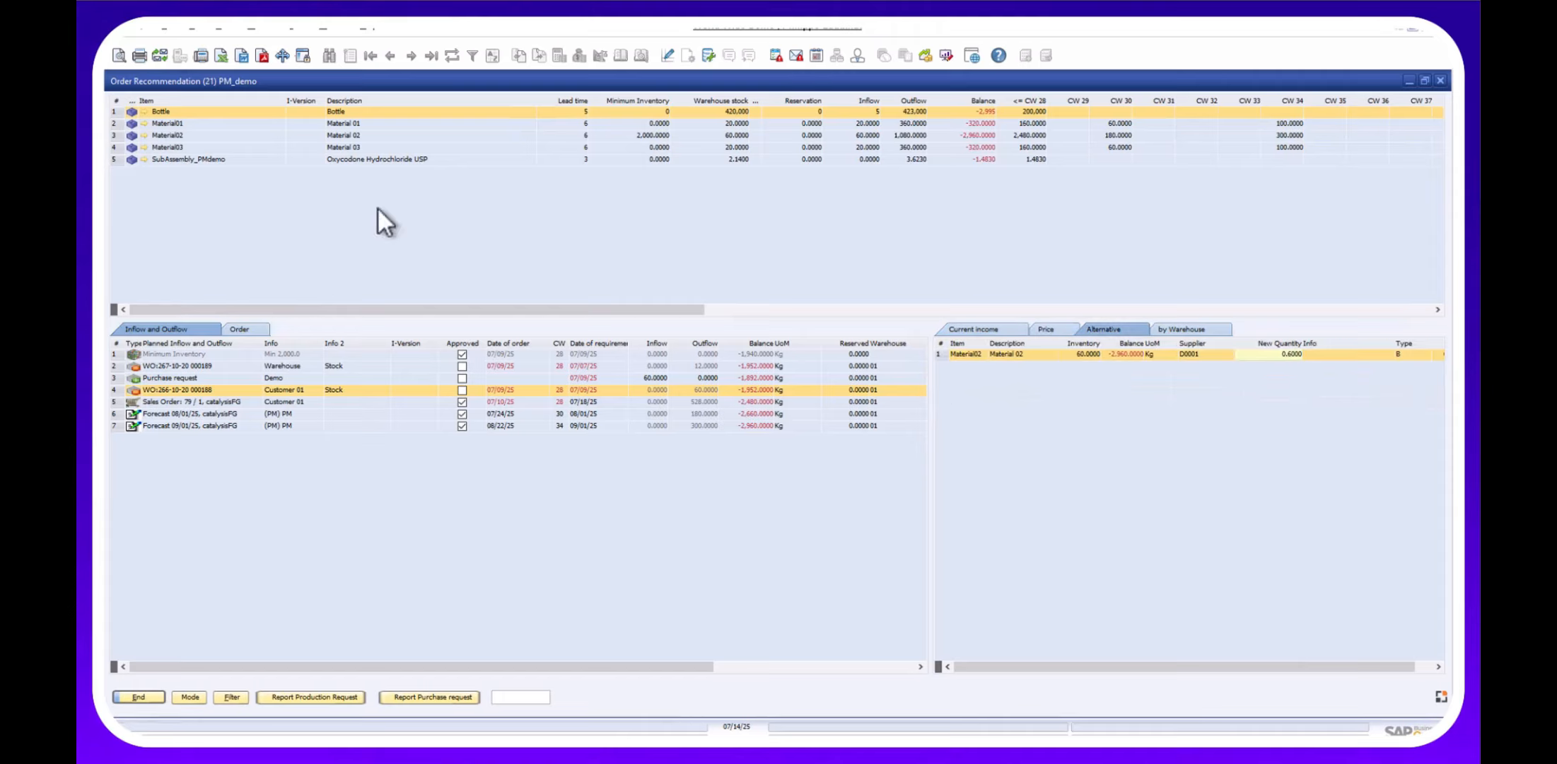
# Review Material03's supplier prices, alternatives and stock per warehouse, toggling the General and Bin Warehouse filters.
pyautogui.click(189, 147)
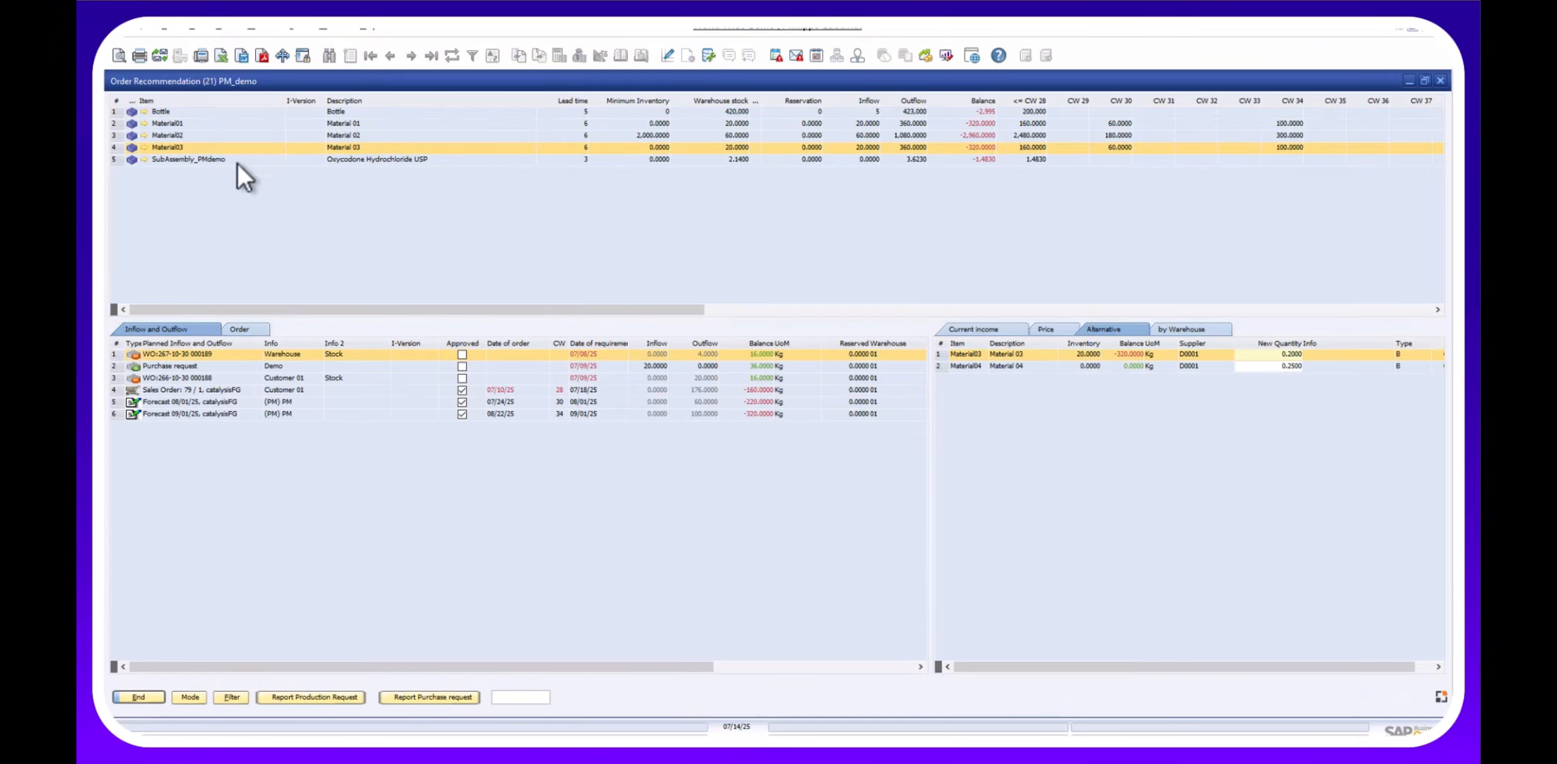
pyautogui.click(1045, 330)
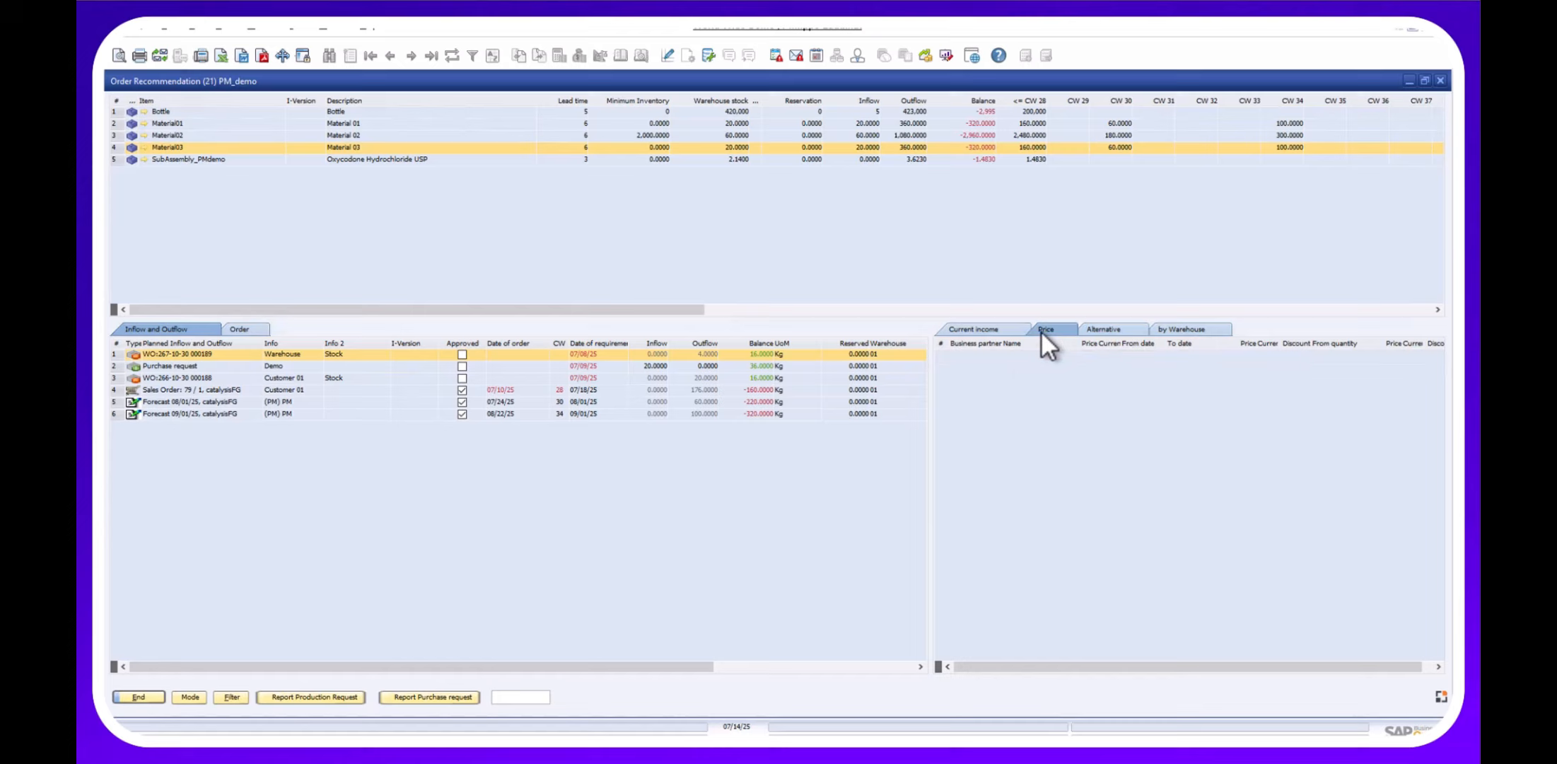
pyautogui.click(1094, 328)
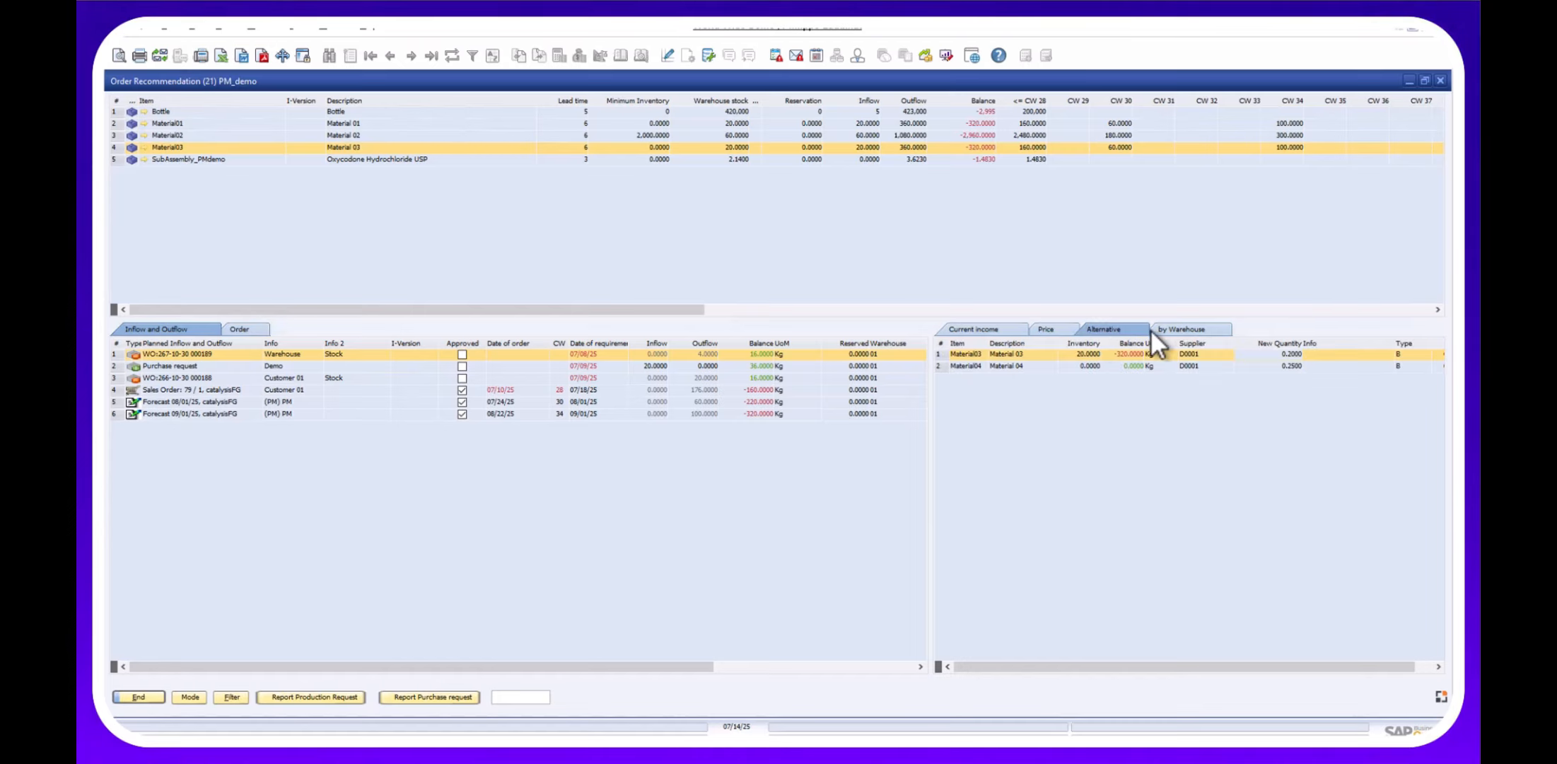
pyautogui.click(1187, 329)
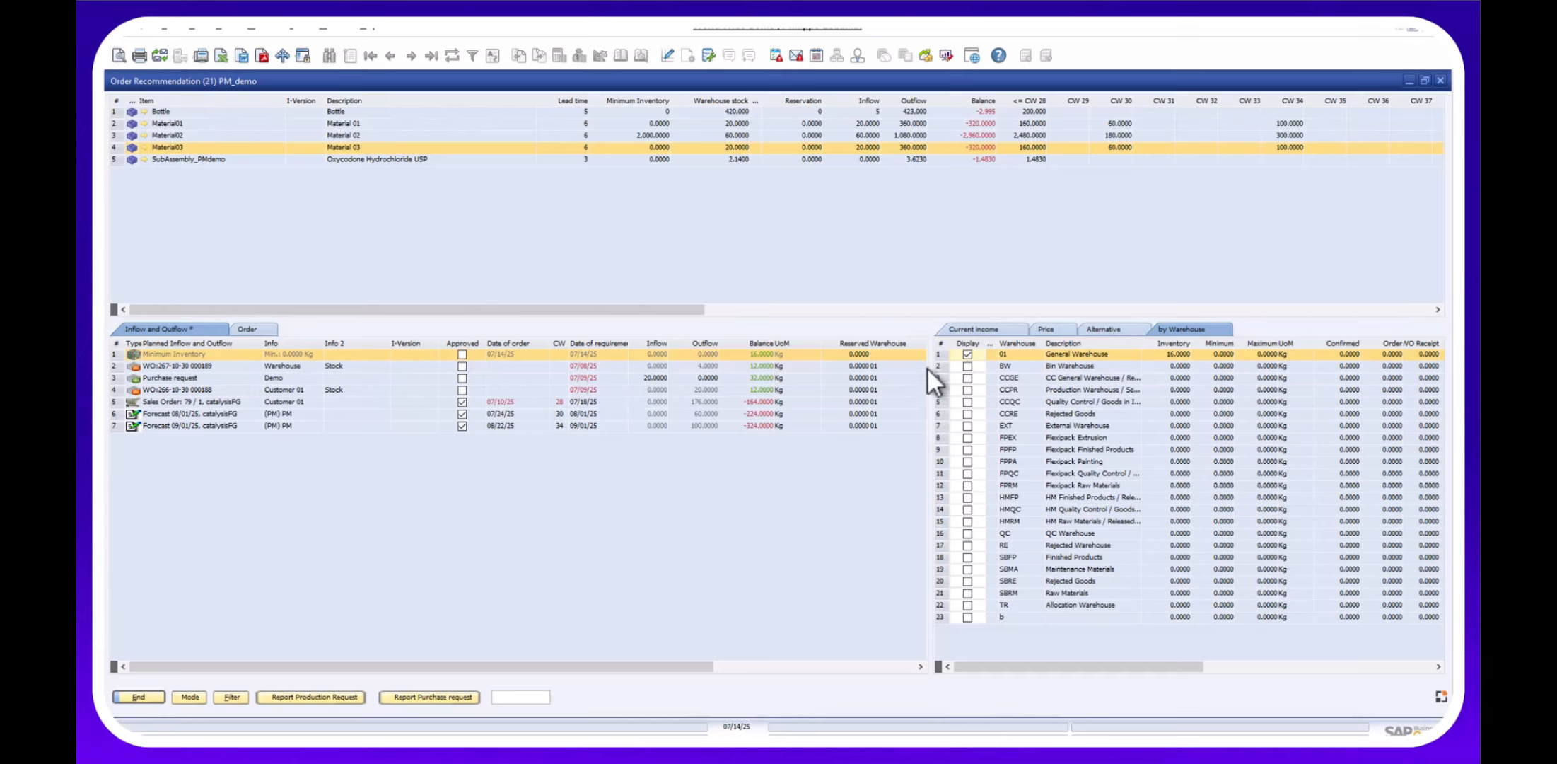
pyautogui.click(968, 354)
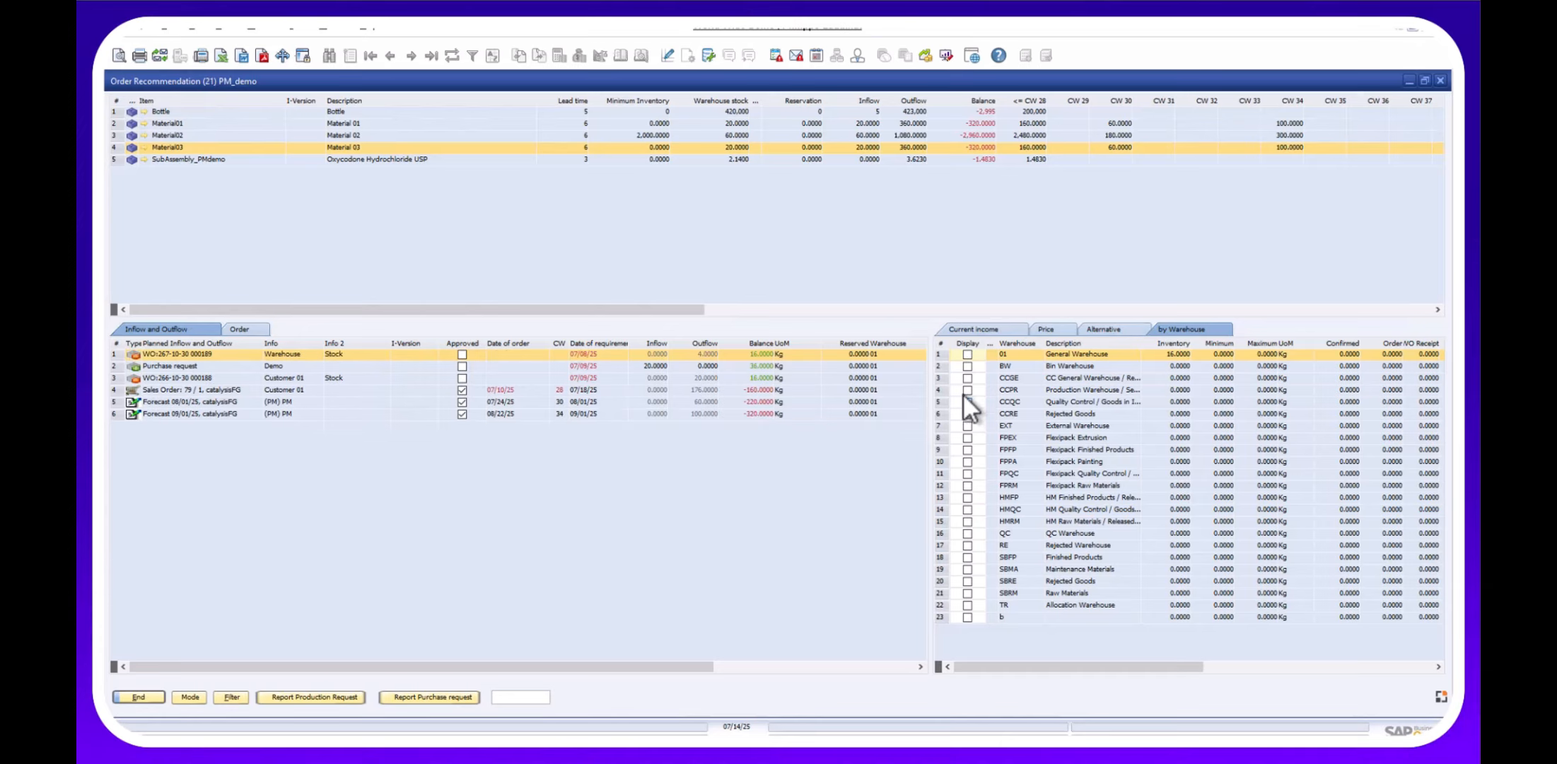
pyautogui.click(967, 367)
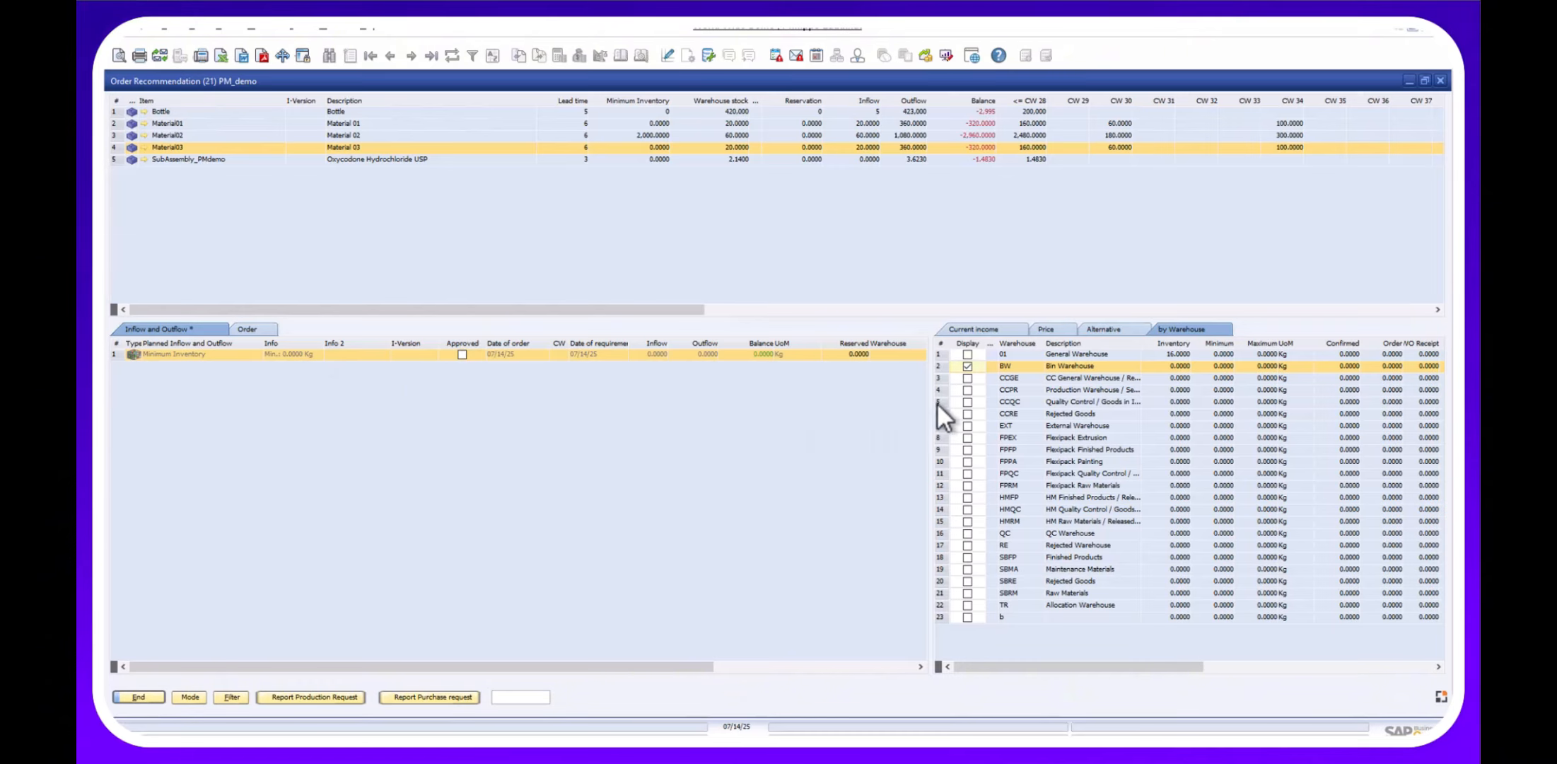
pyautogui.click(967, 366)
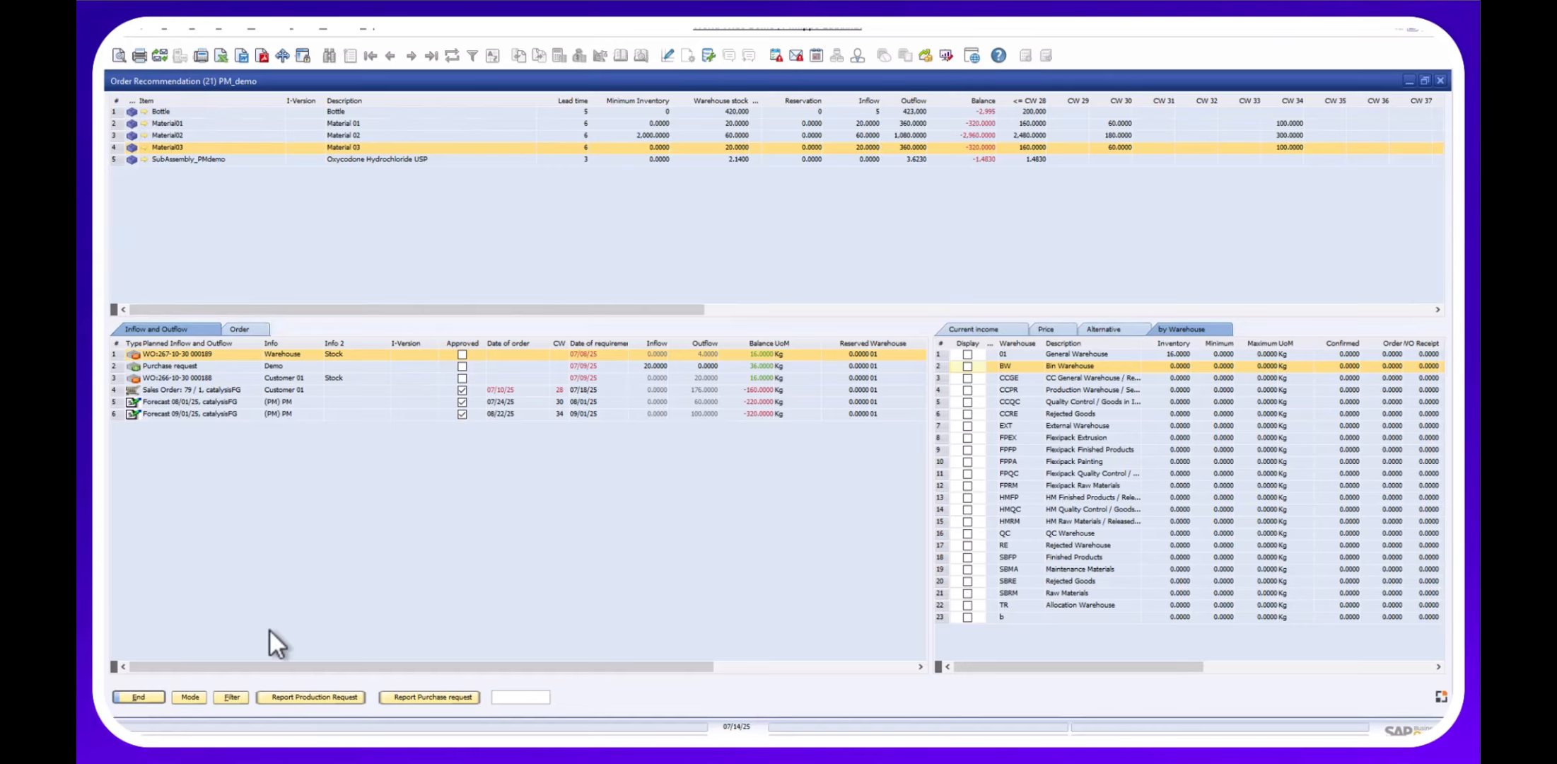
# Open the purchase request proposals and maximize the Purchase request window.
pyautogui.click(398, 696)
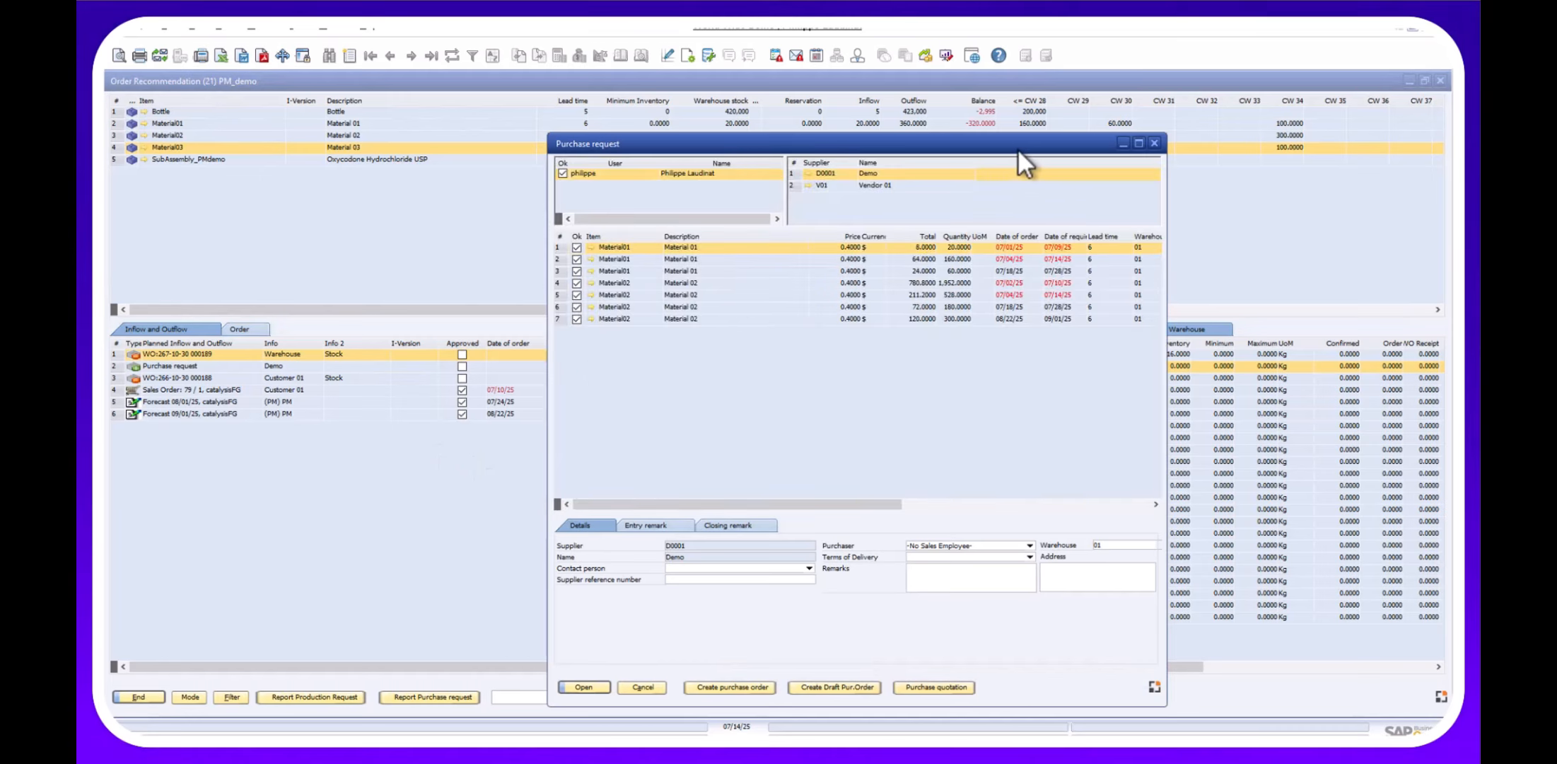
pyautogui.moveTo(1017, 148); pyautogui.dragTo(789, 145)
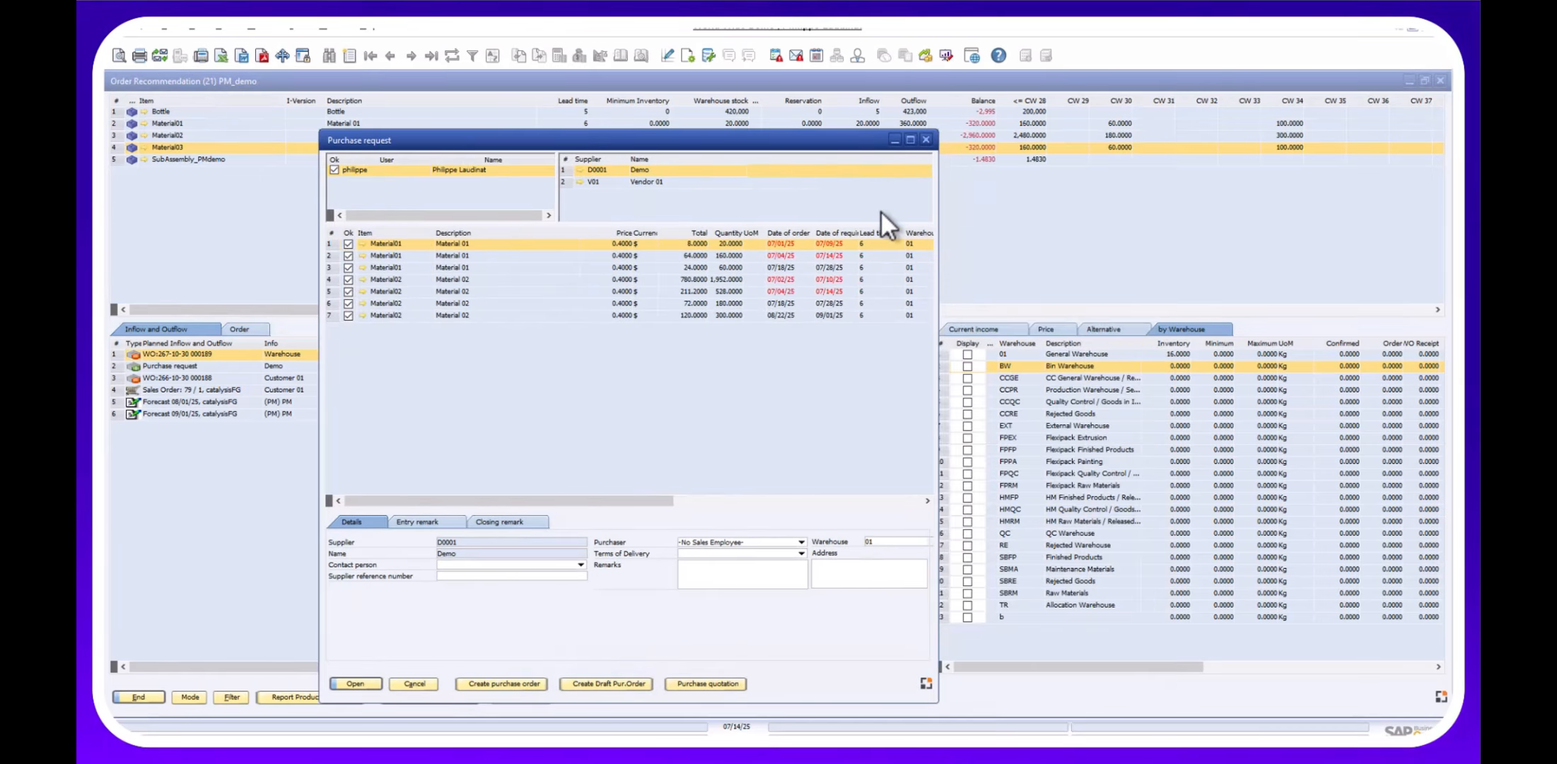
pyautogui.click(909, 143)
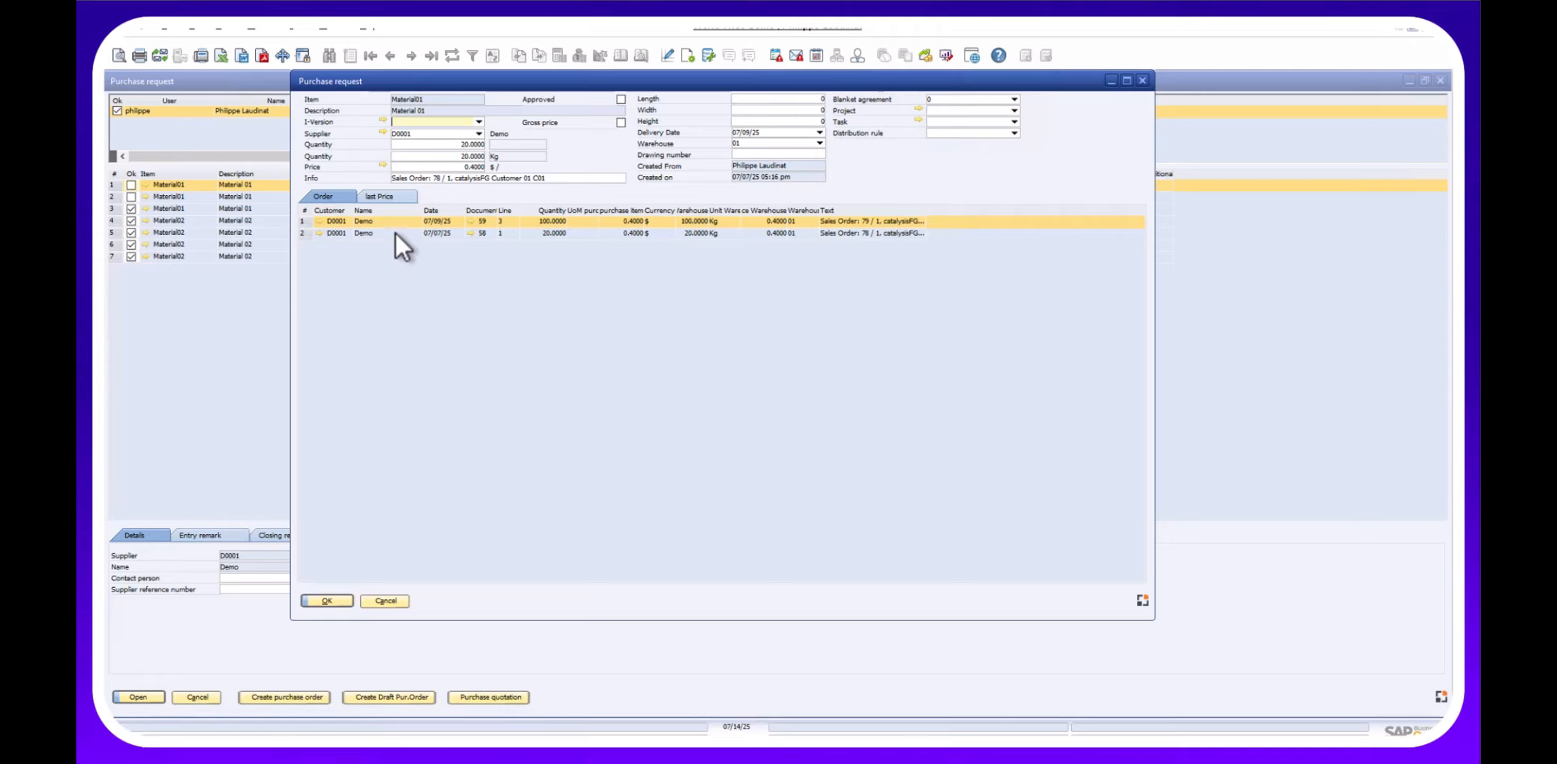
# Review Material01's last purchase prices, then close the line details without saving.
pyautogui.click(375, 196)
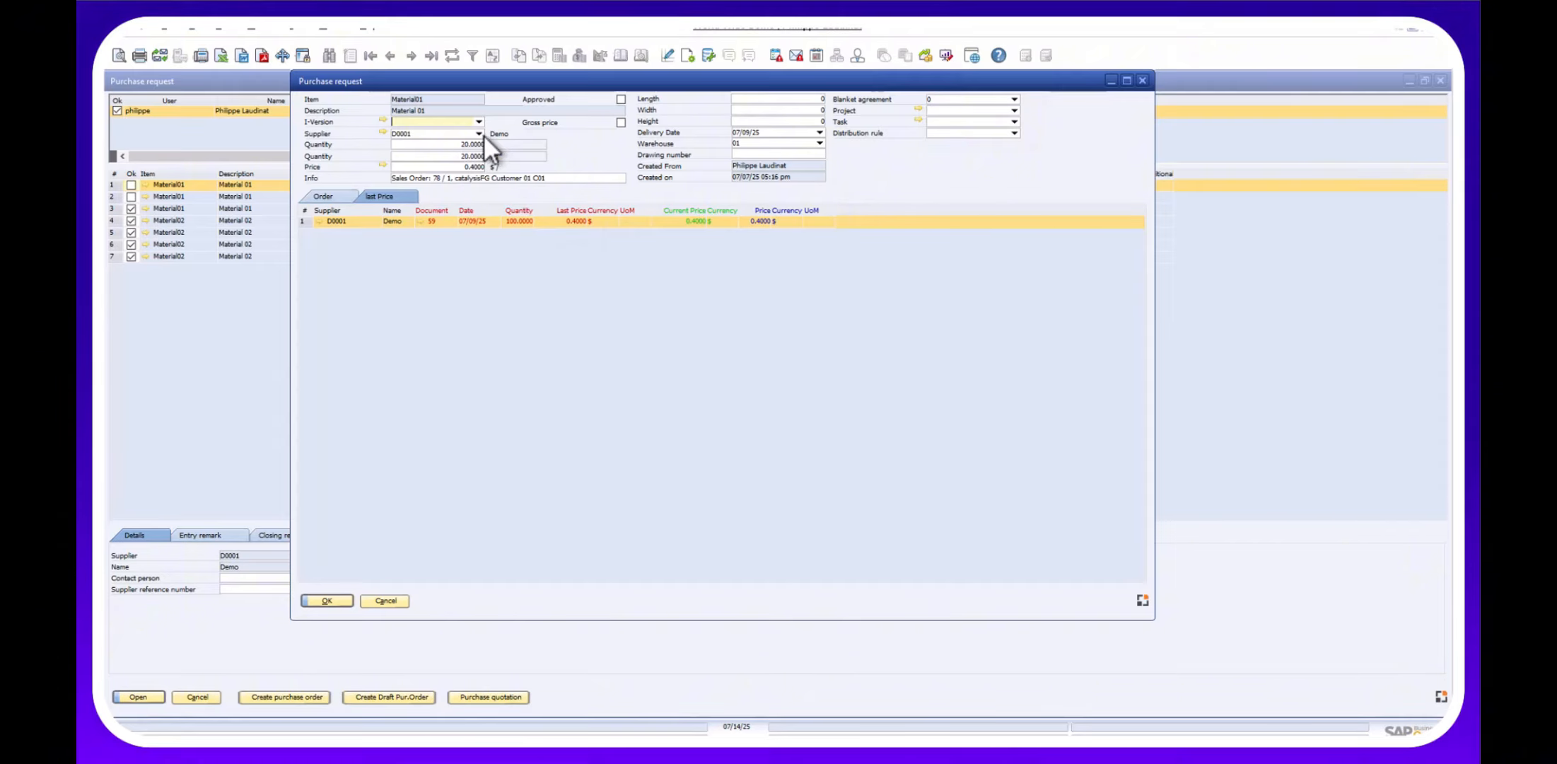
pyautogui.click(378, 593)
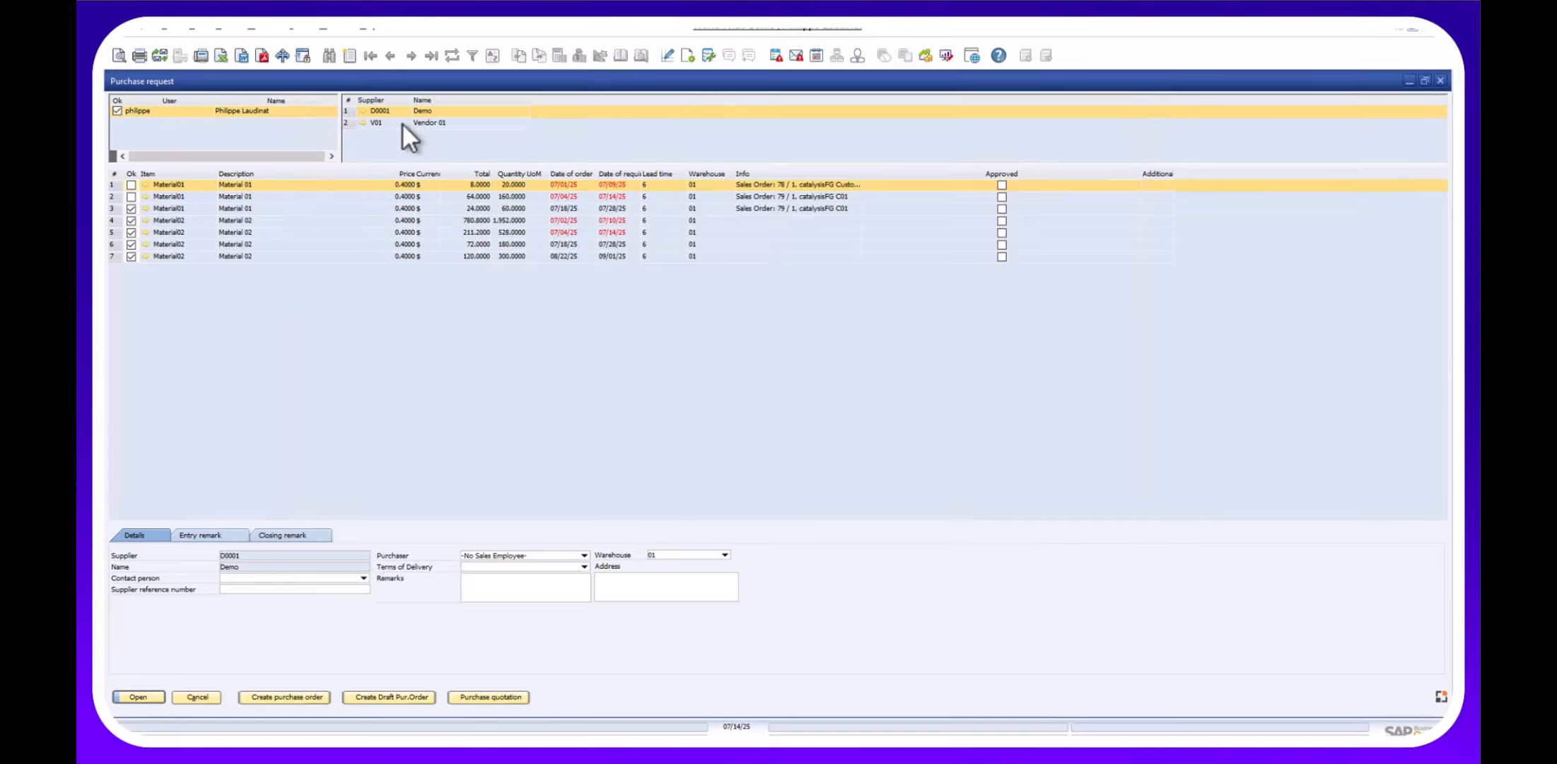
# Keep only rows 3 and 7 of supplier Demo checked, create the purchase order, and confirm closing them.
pyautogui.click(401, 123)
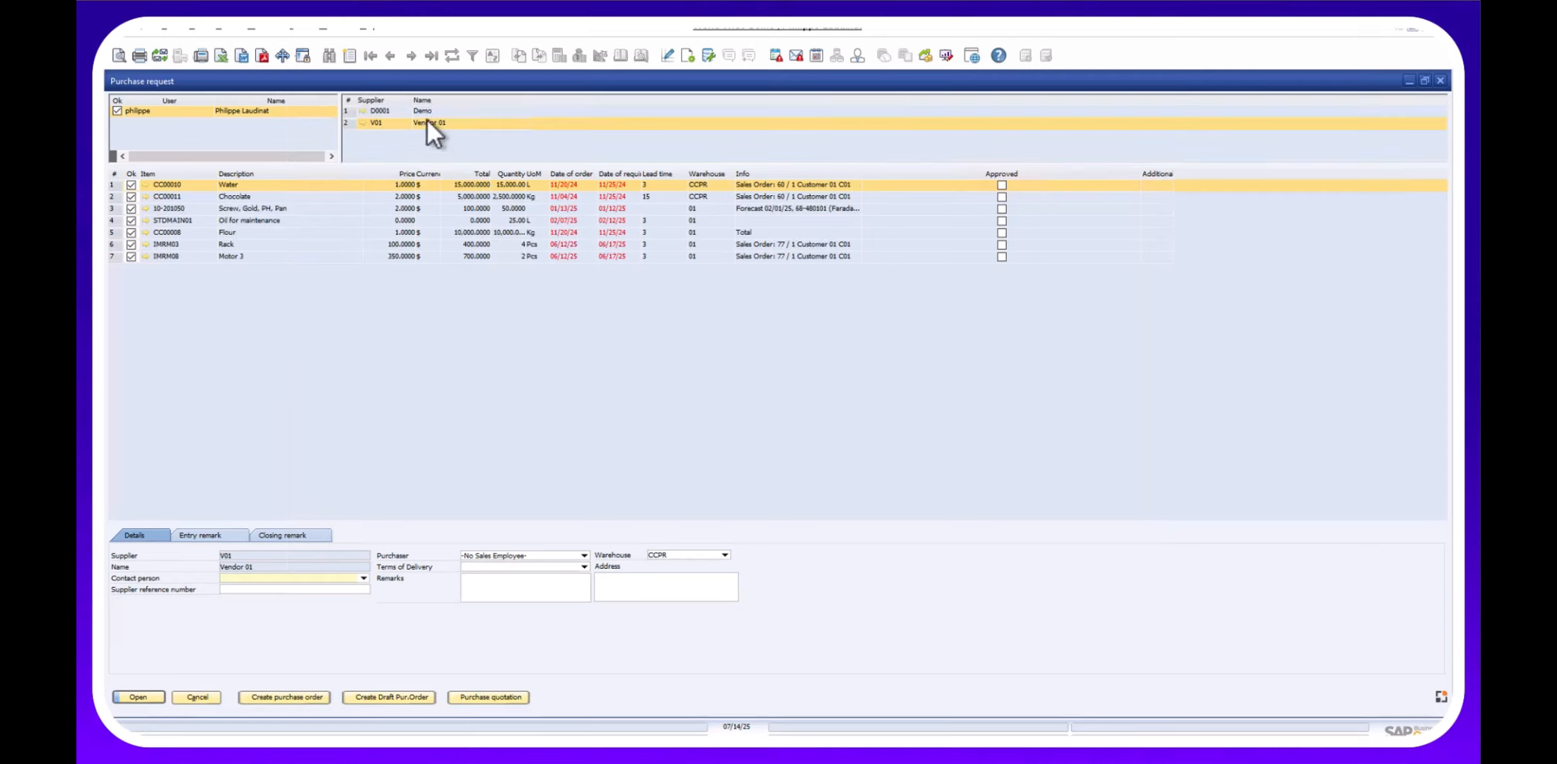
pyautogui.click(428, 111)
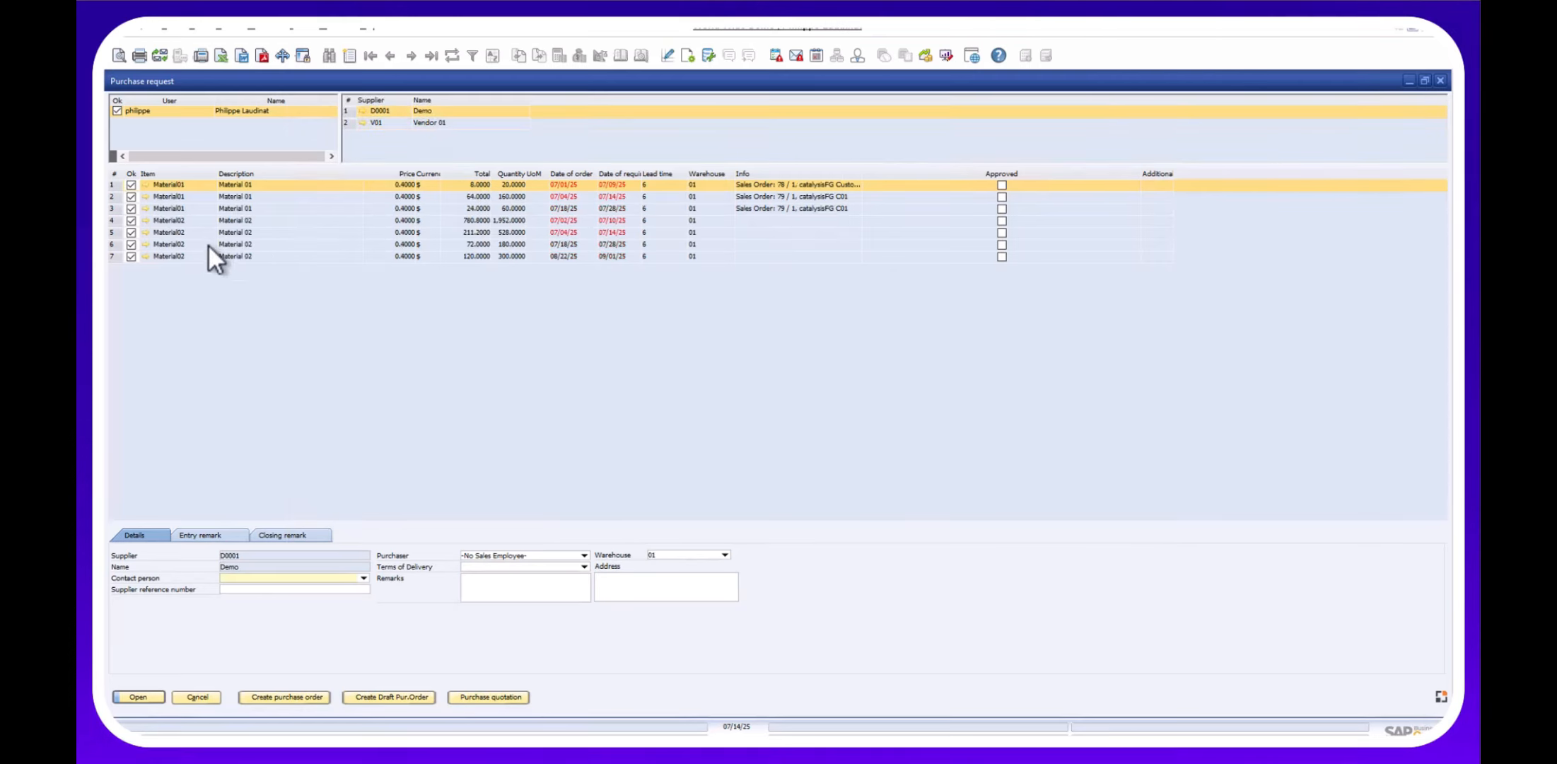
pyautogui.click(132, 196)
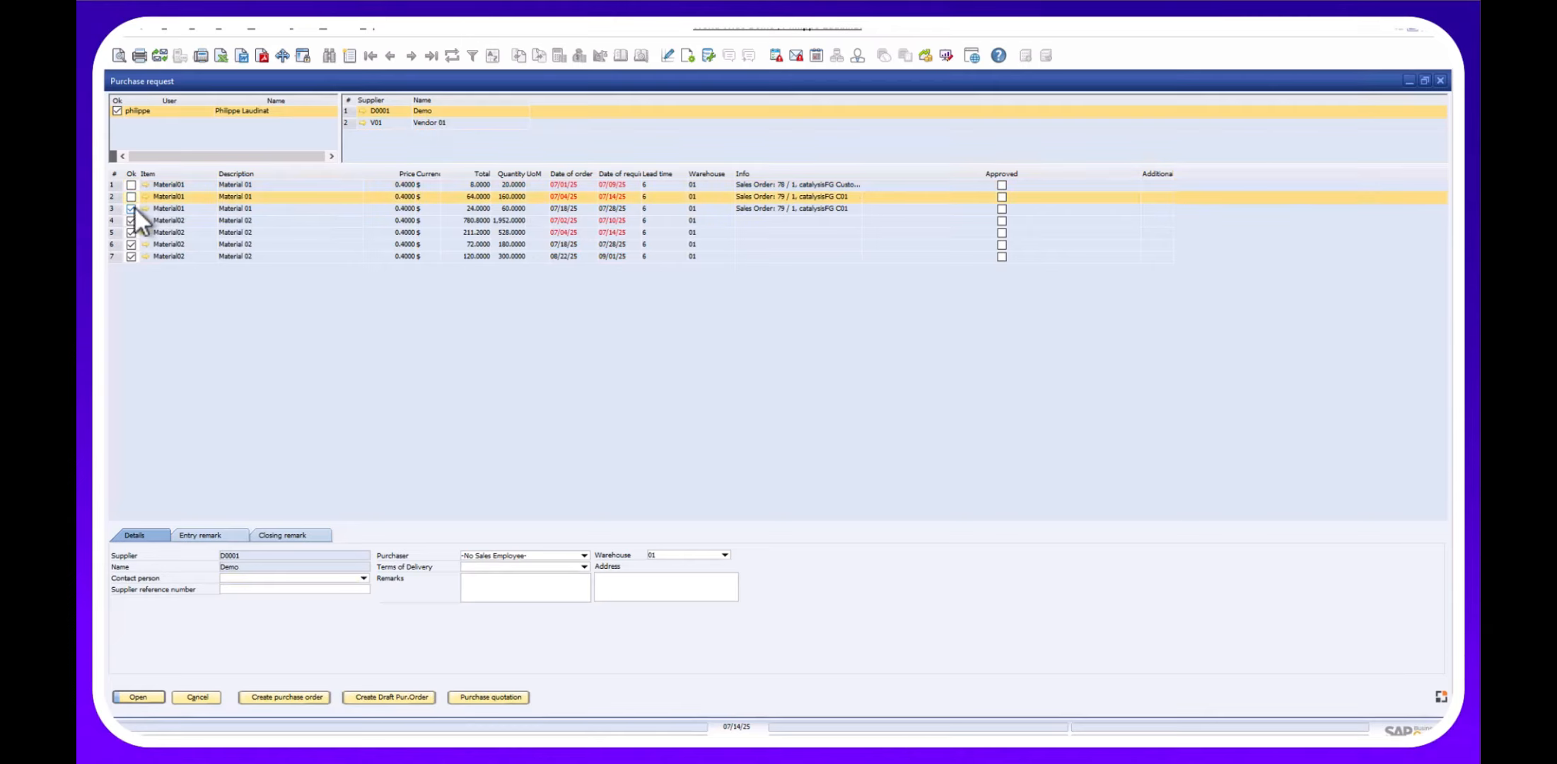
pyautogui.click(131, 233)
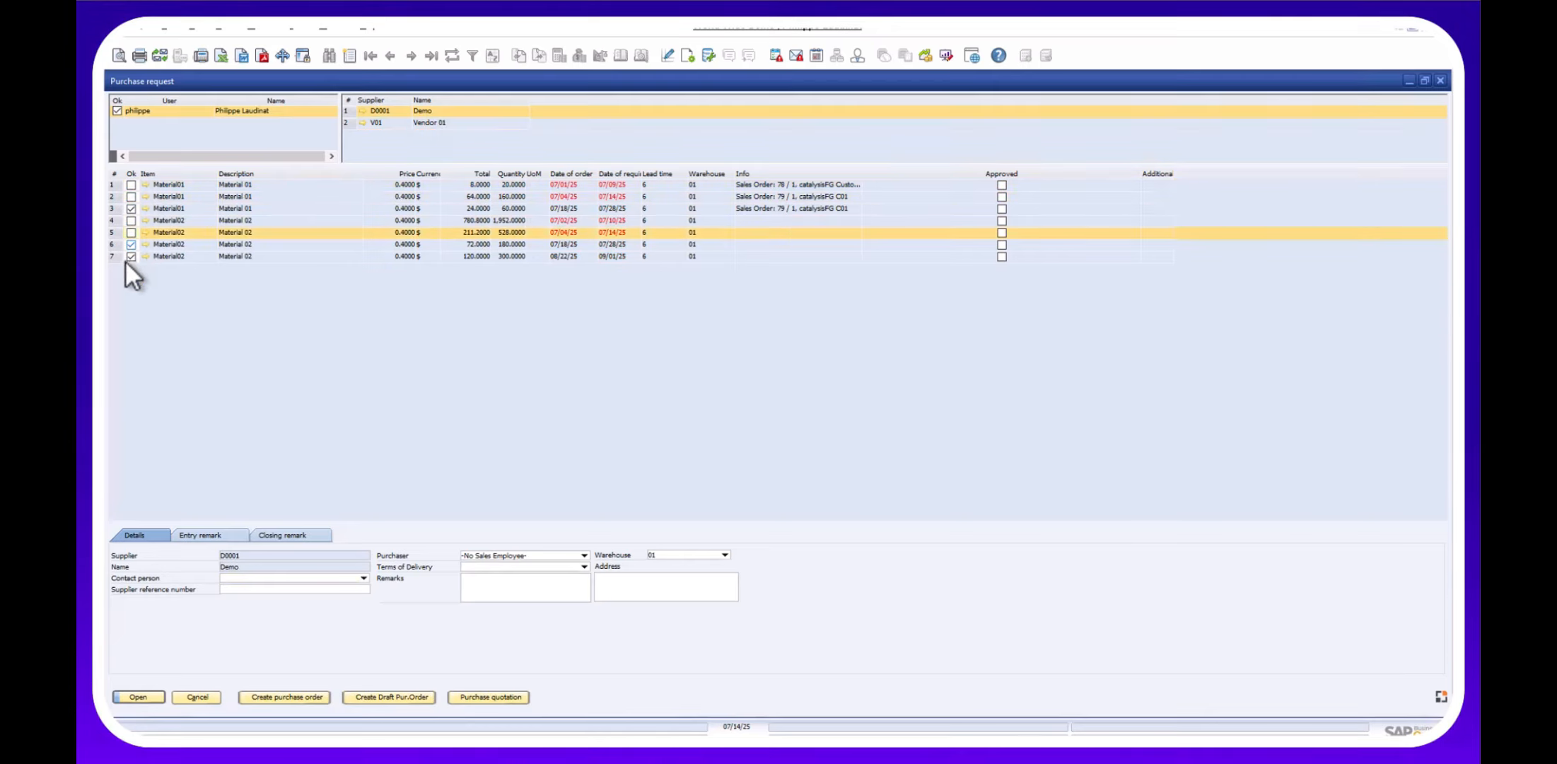
pyautogui.click(132, 244)
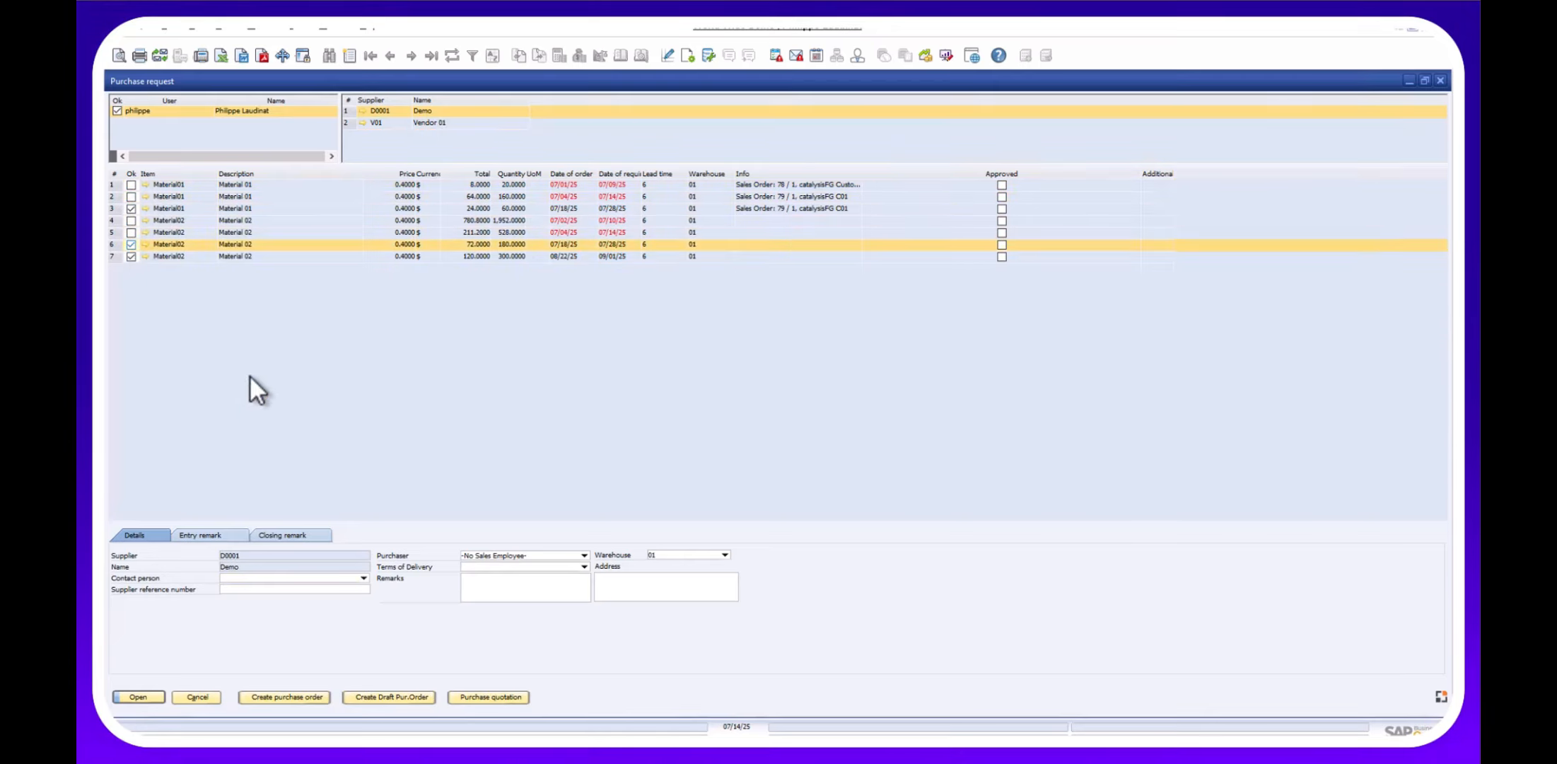
pyautogui.click(132, 244)
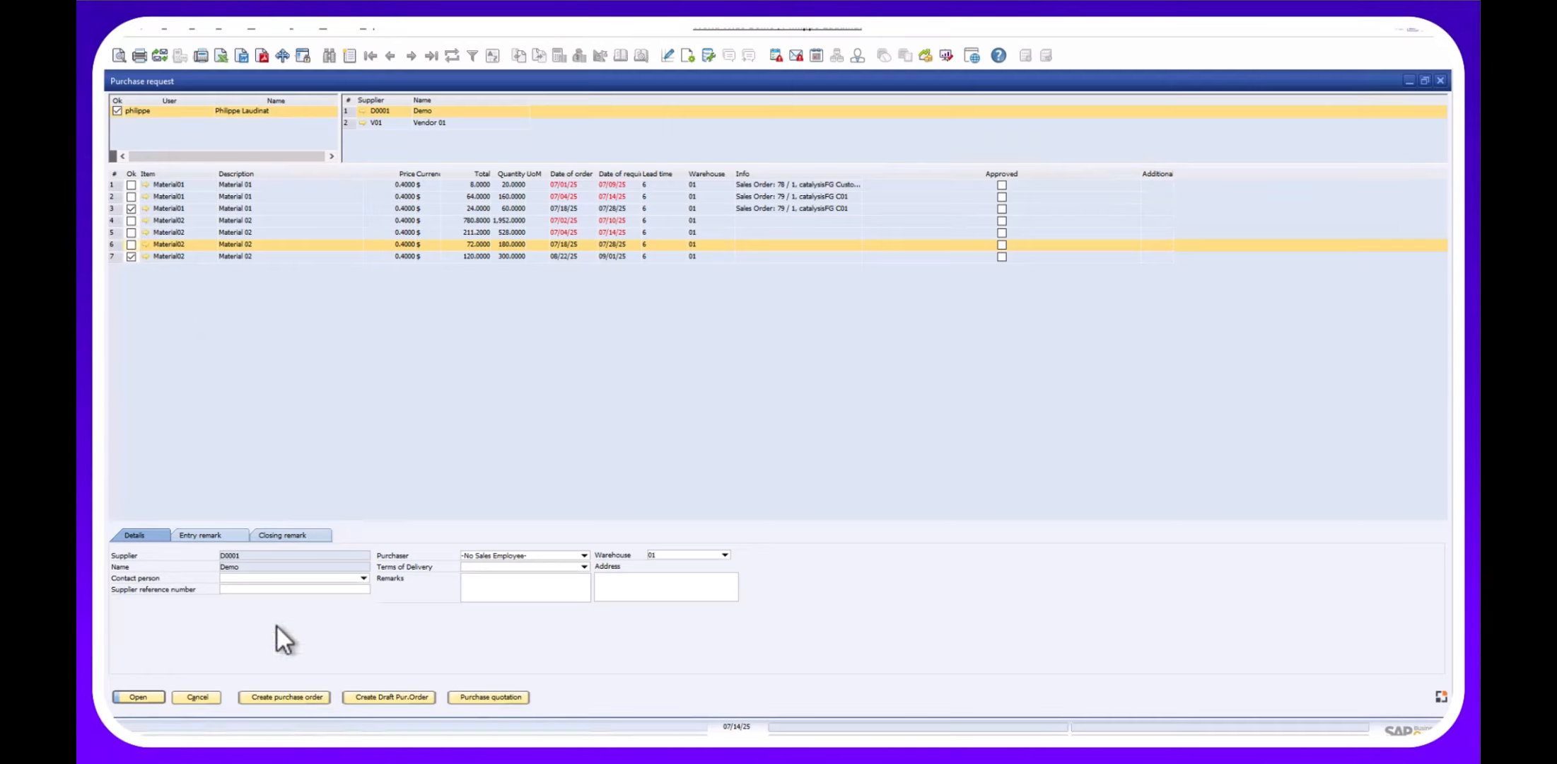
pyautogui.click(266, 698)
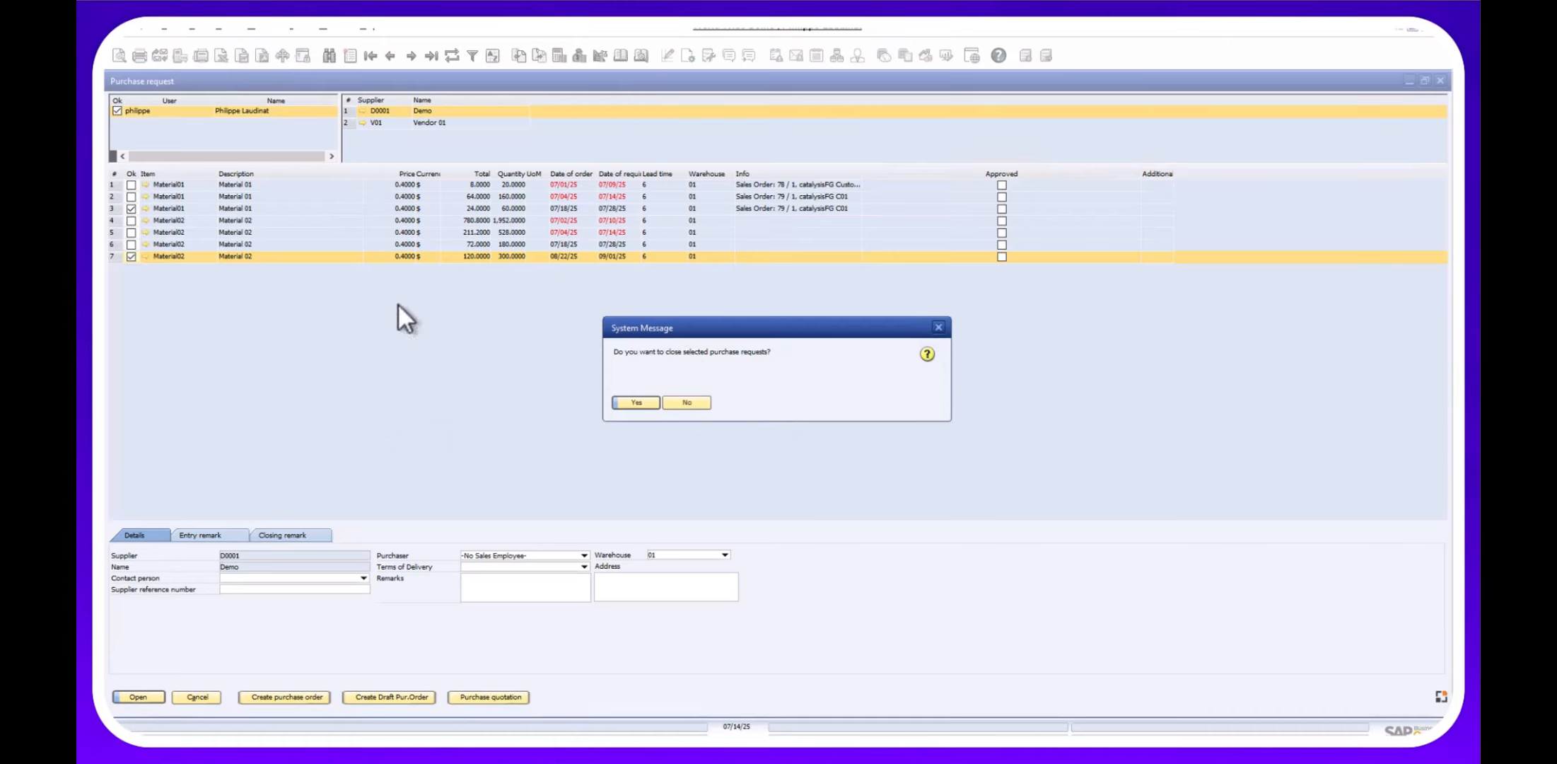
pyautogui.click(622, 402)
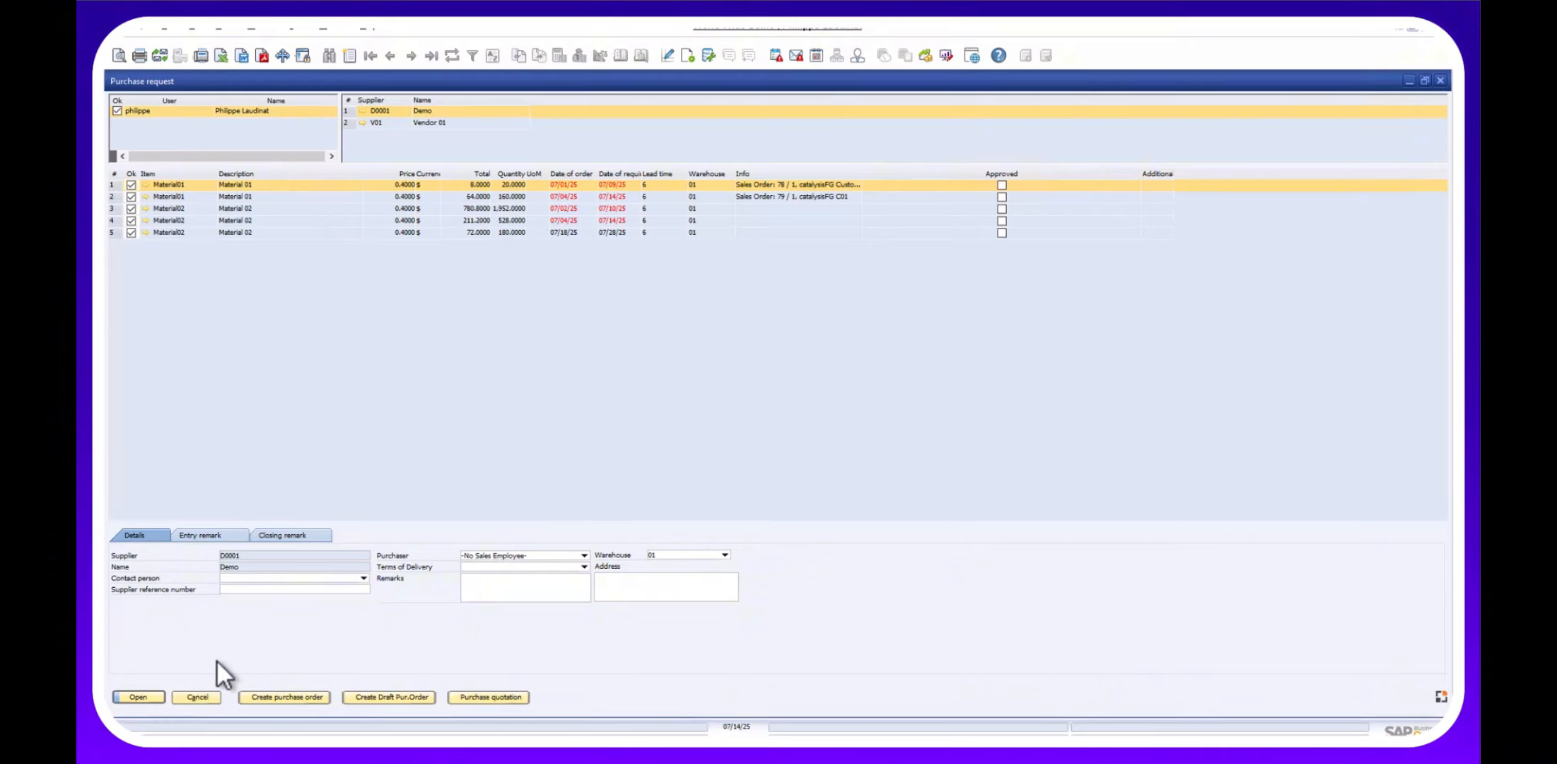
# Close the Purchase request and Order Recommendation windows, then launch Chrome from the taskbar.
pyautogui.click(194, 696)
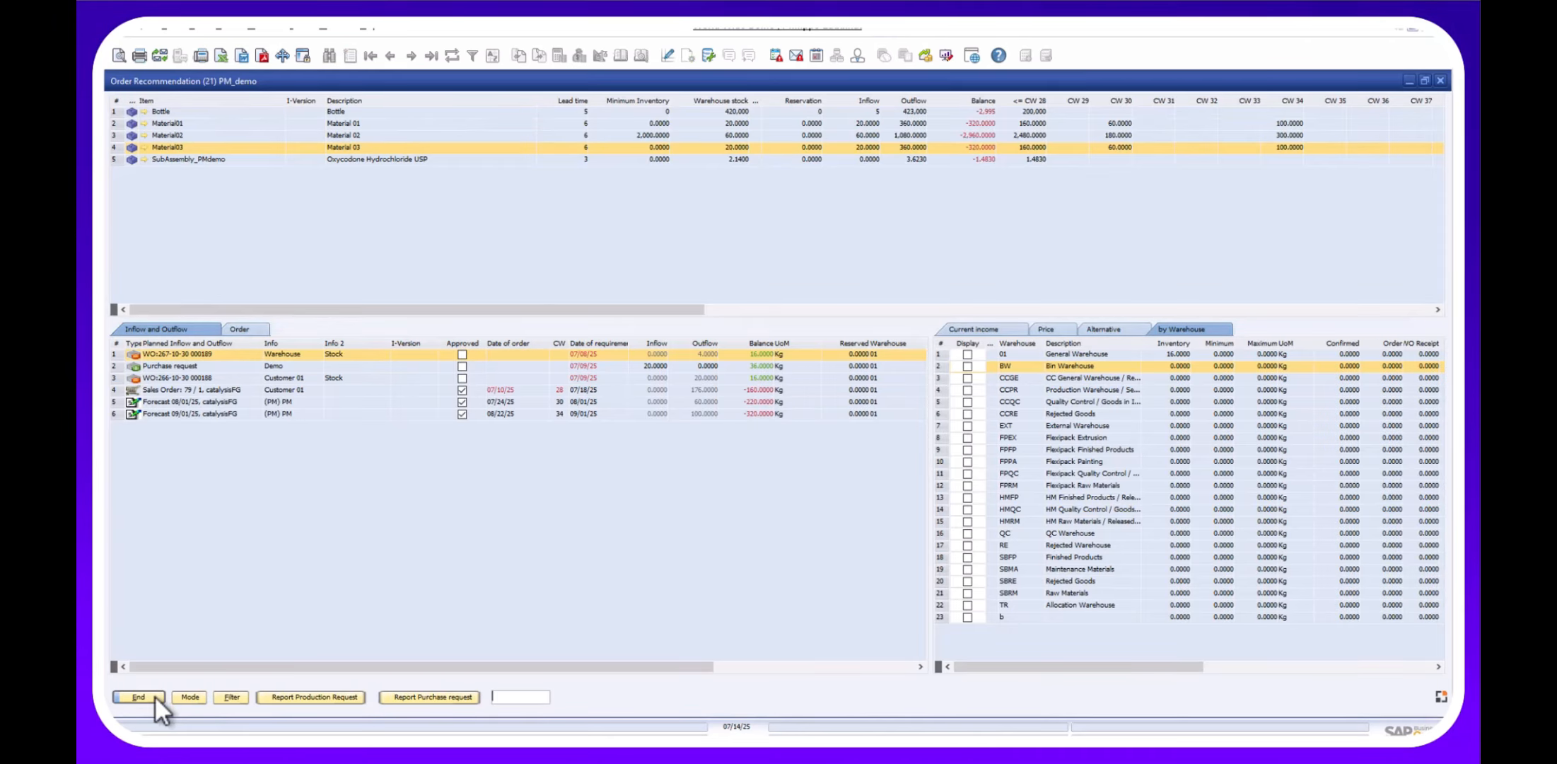
pyautogui.click(154, 696)
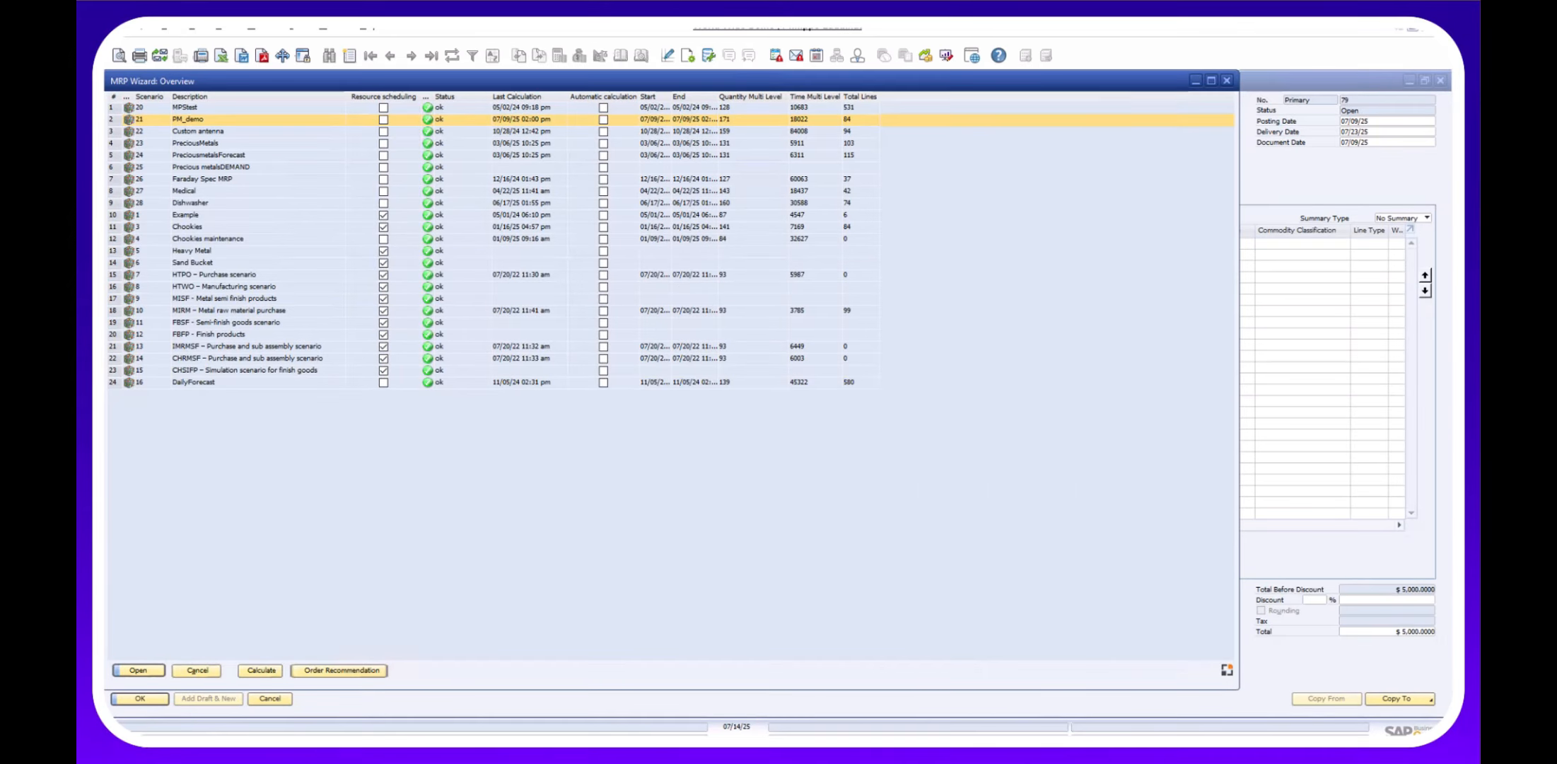
pyautogui.click(580, 751)
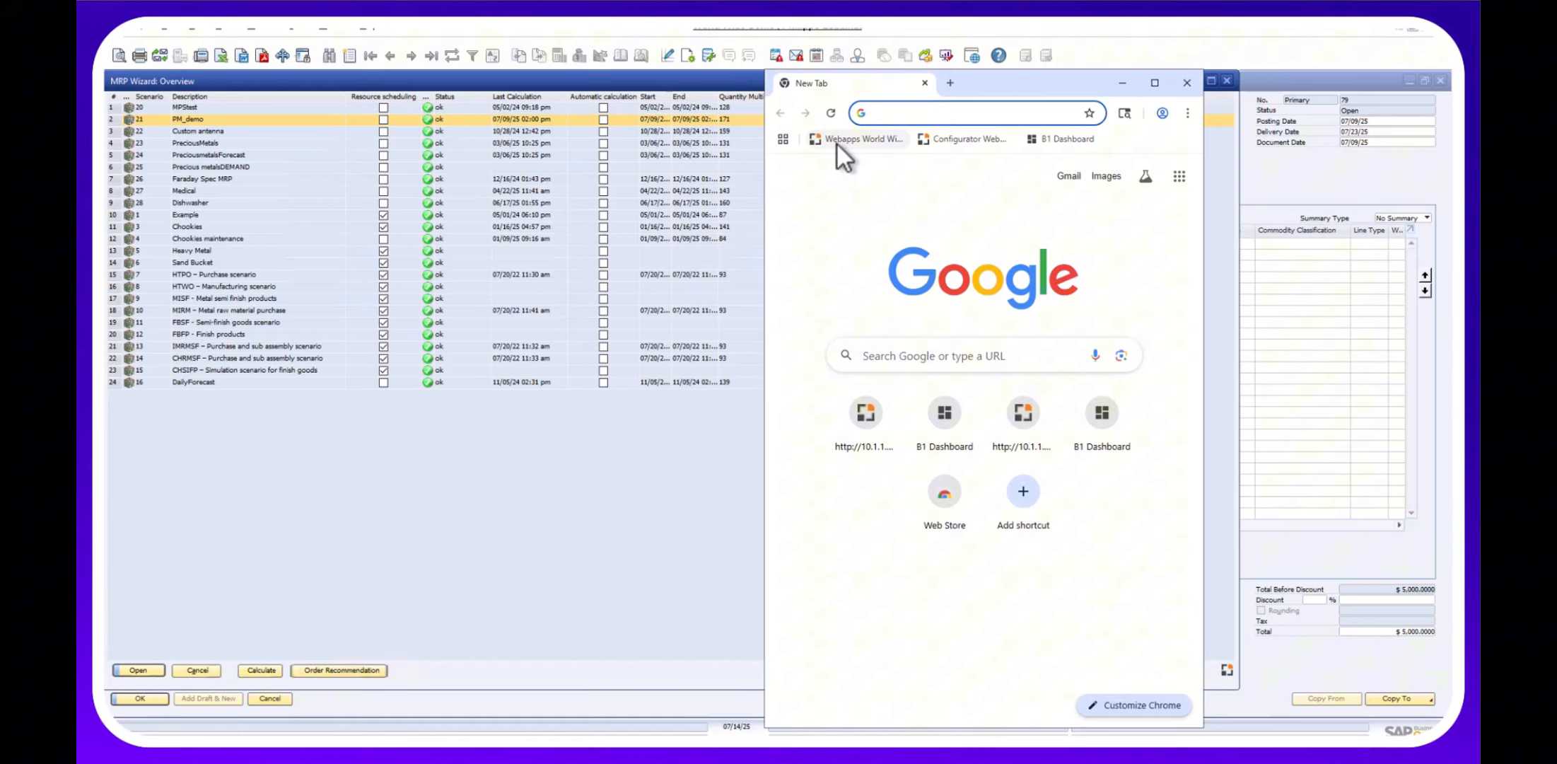
# Log into Beas Web Terminal 2.1 from the Webapps bookmark with a worker's card number.
pyautogui.click(837, 143)
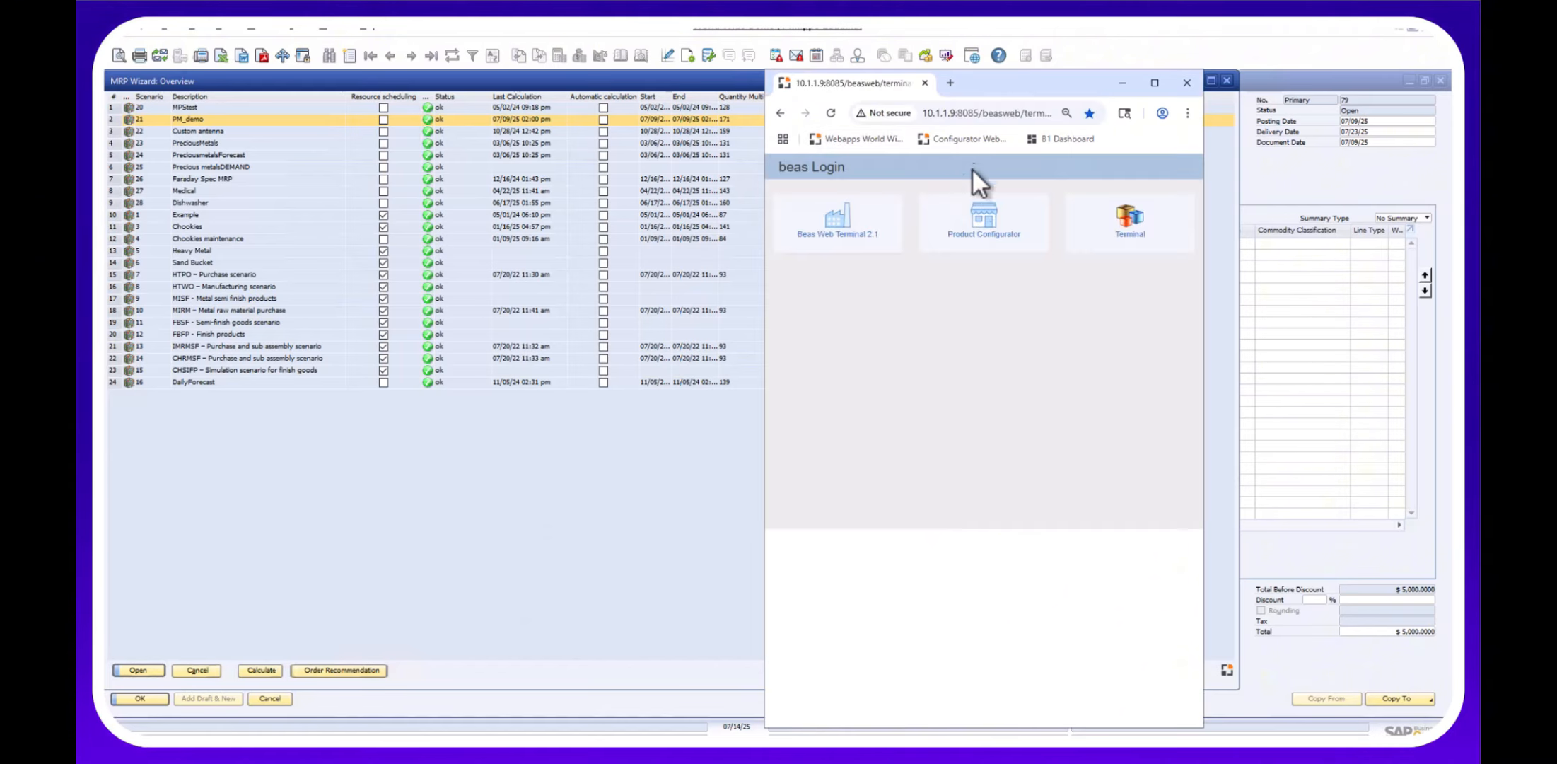
pyautogui.click(836, 239)
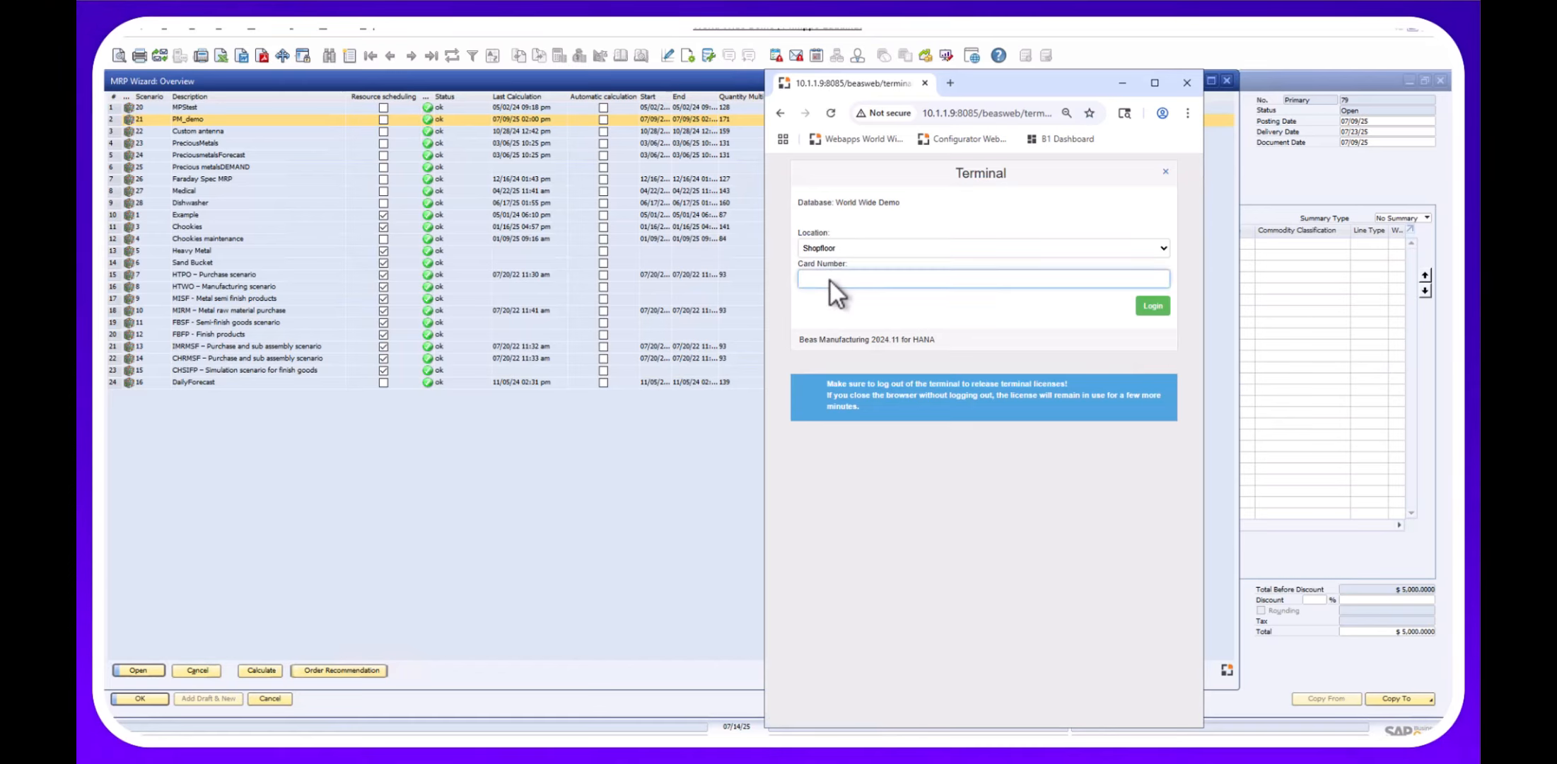
pyautogui.write('•••')
pyautogui.press('Return')
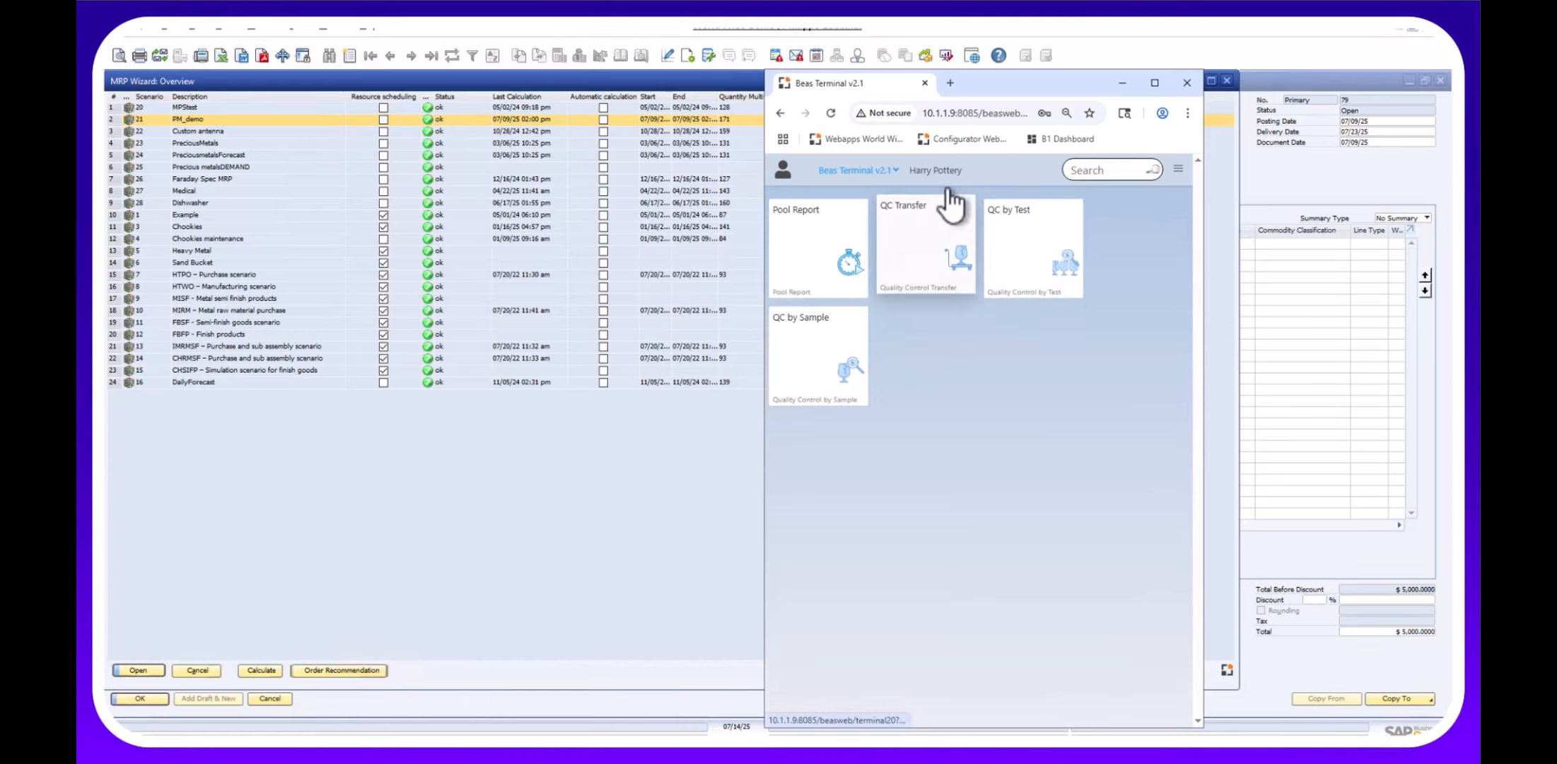
# Log out the current terminal user and log back in as another worker.
pyautogui.click(891, 168)
pyautogui.click(878, 225)
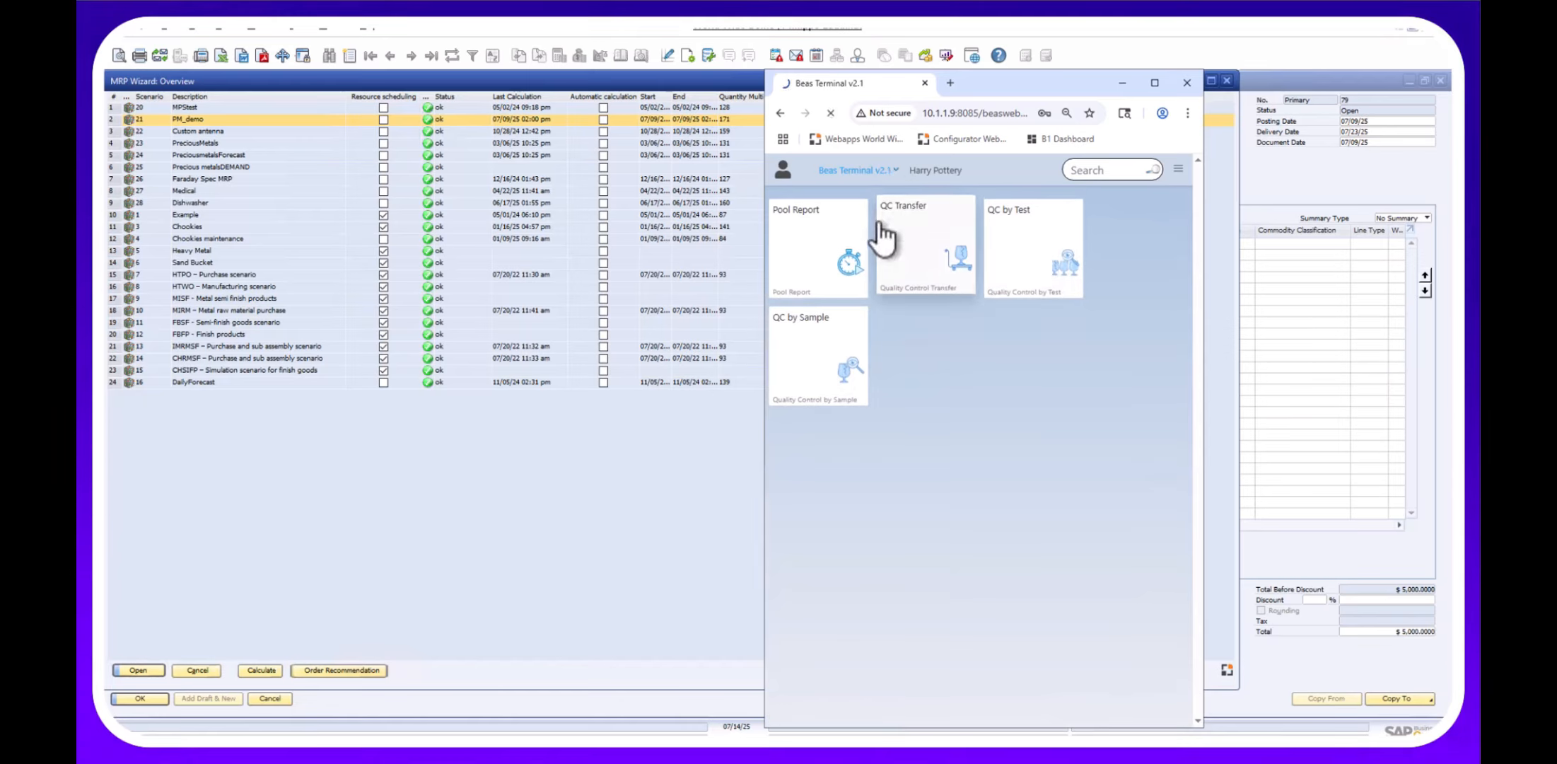
pyautogui.press('Return')
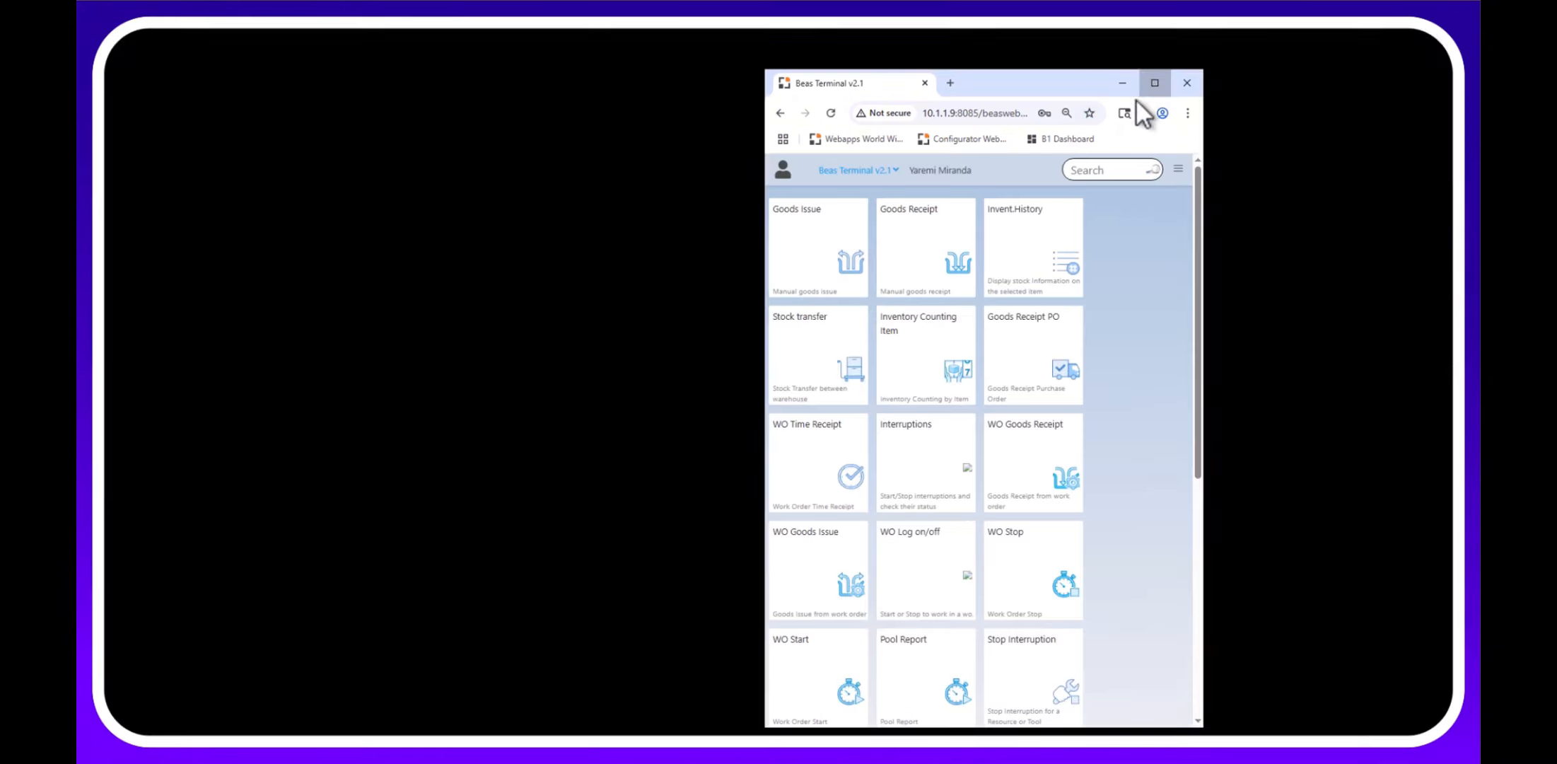
# Maximize the browser window so the terminal shows its full grid of function tiles.
pyautogui.click(1153, 83)
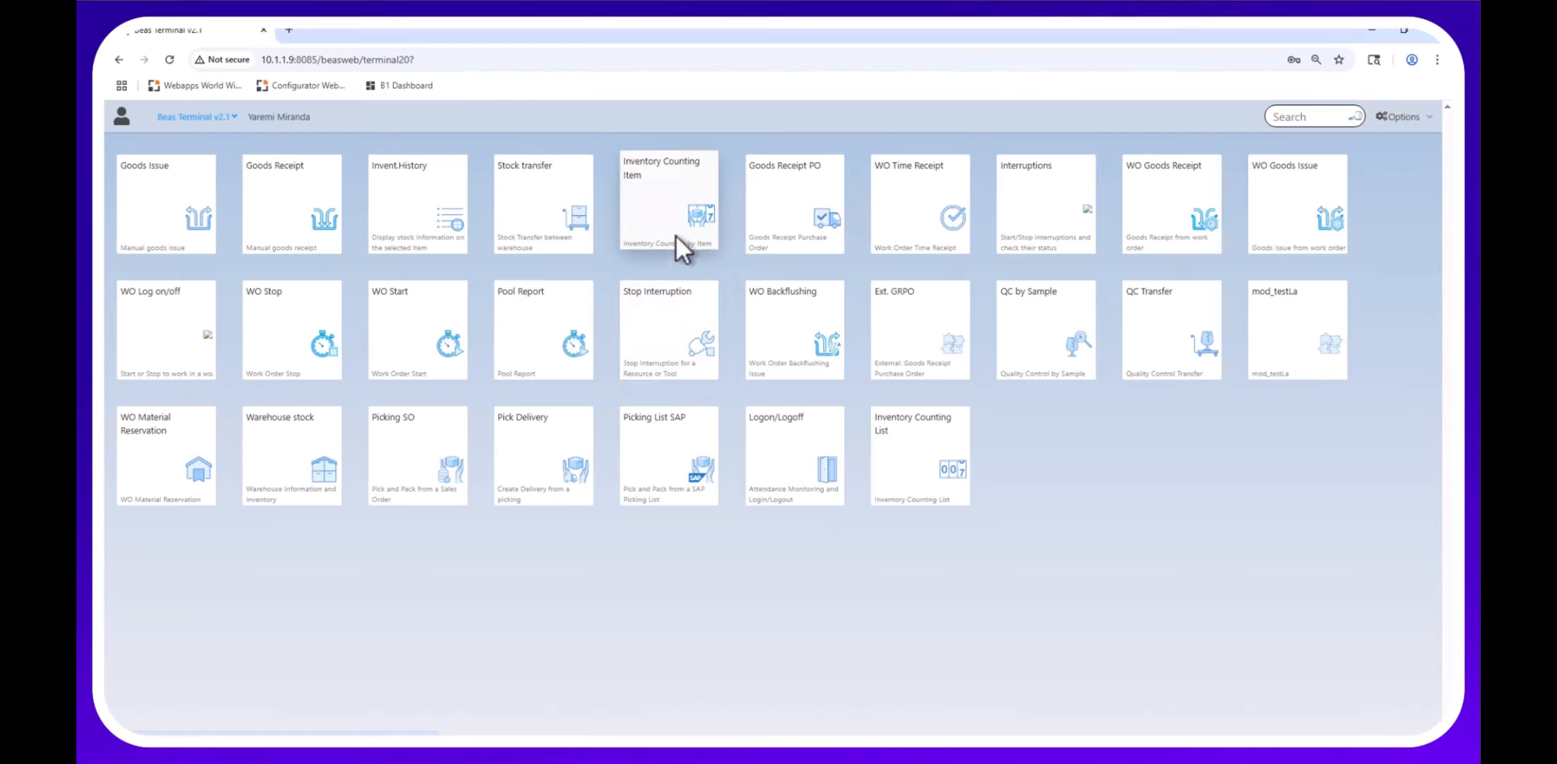
# Open Goods Receipt PO and shrink the terminal to a smaller window at the top left.
pyautogui.click(788, 193)
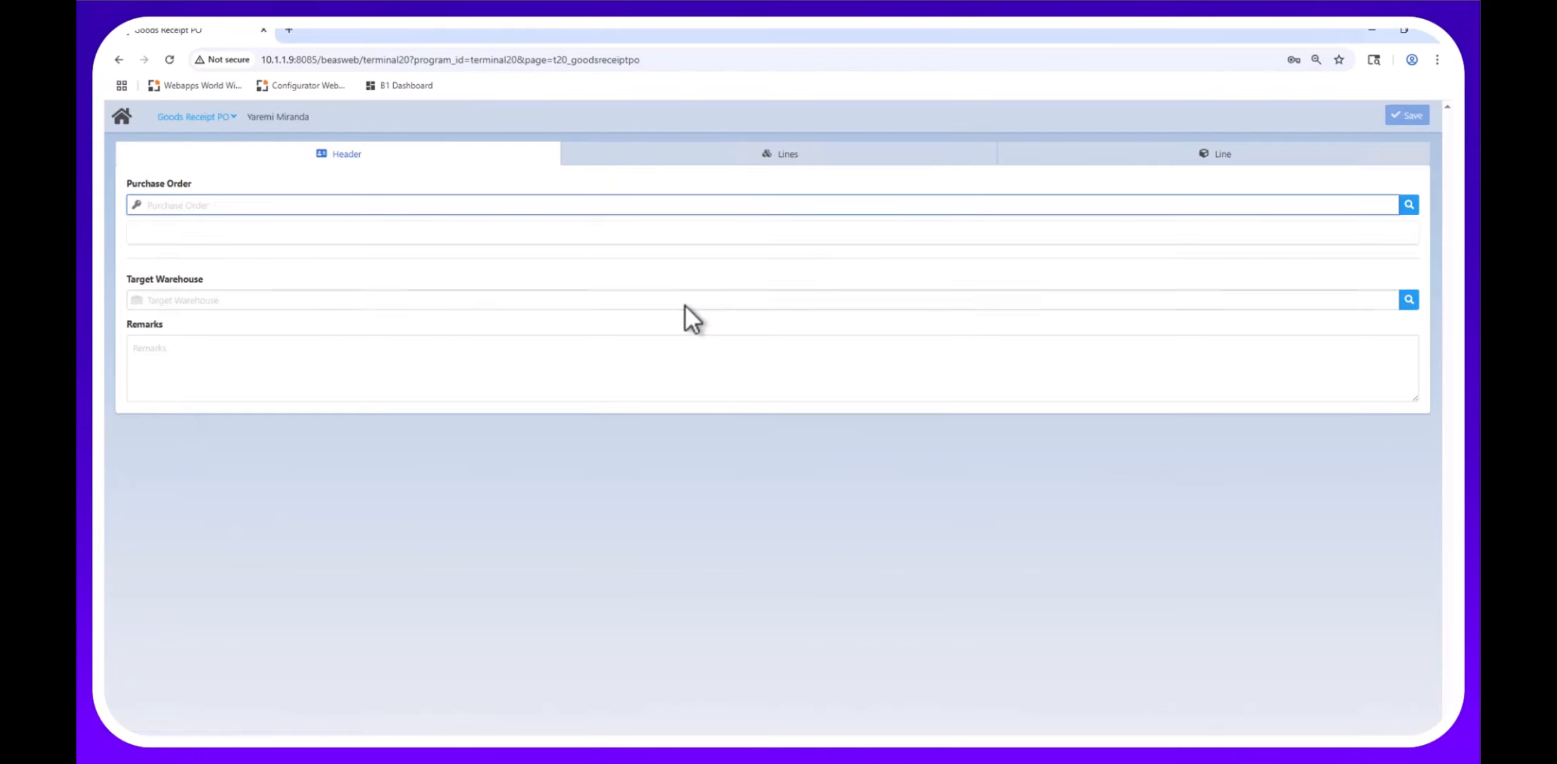
pyautogui.moveTo(640, 33); pyautogui.dragTo(435, 62)
pyautogui.moveTo(658, 280); pyautogui.dragTo(485, 285)
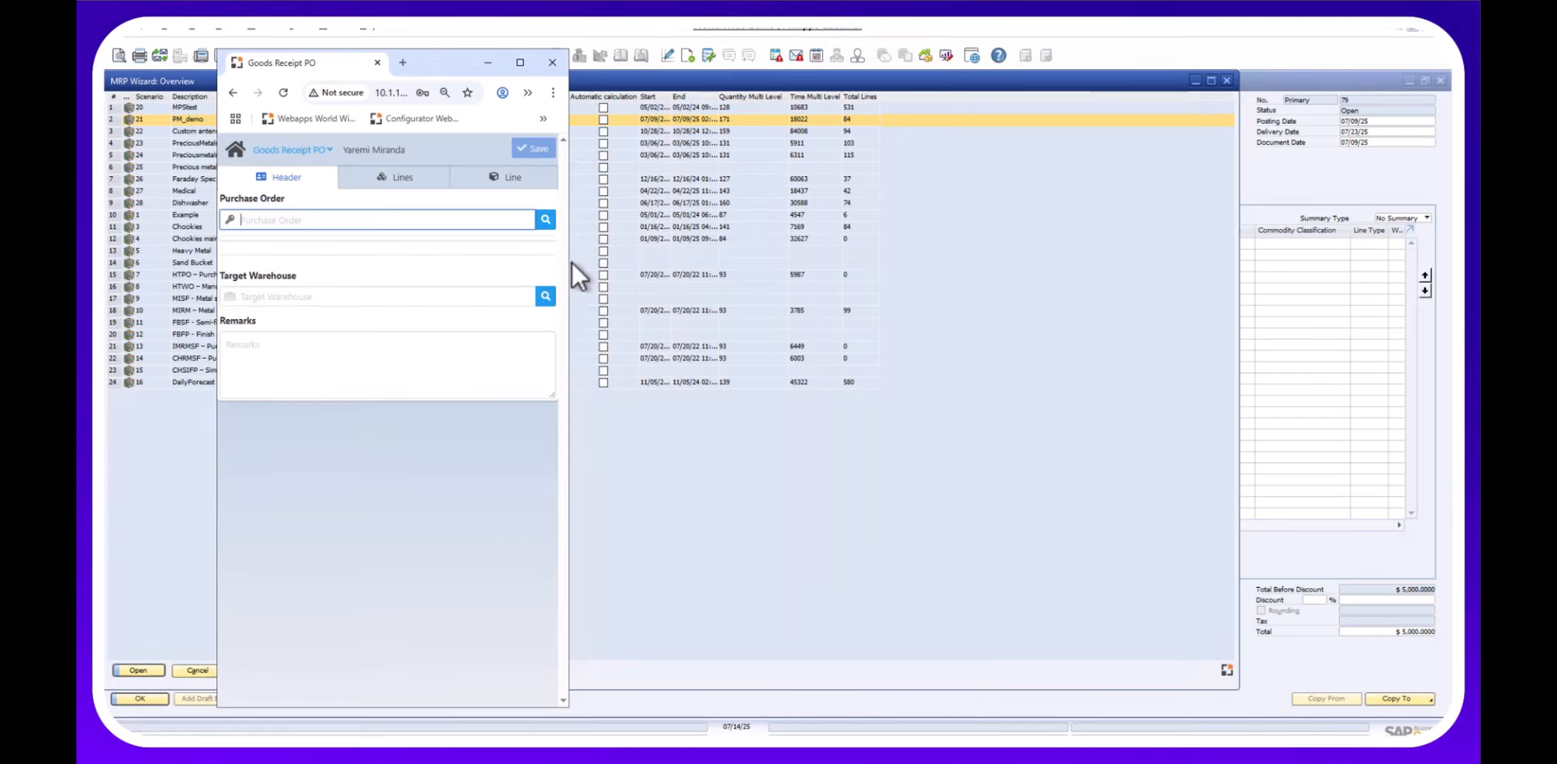
pyautogui.moveTo(572, 262); pyautogui.dragTo(598, 267)
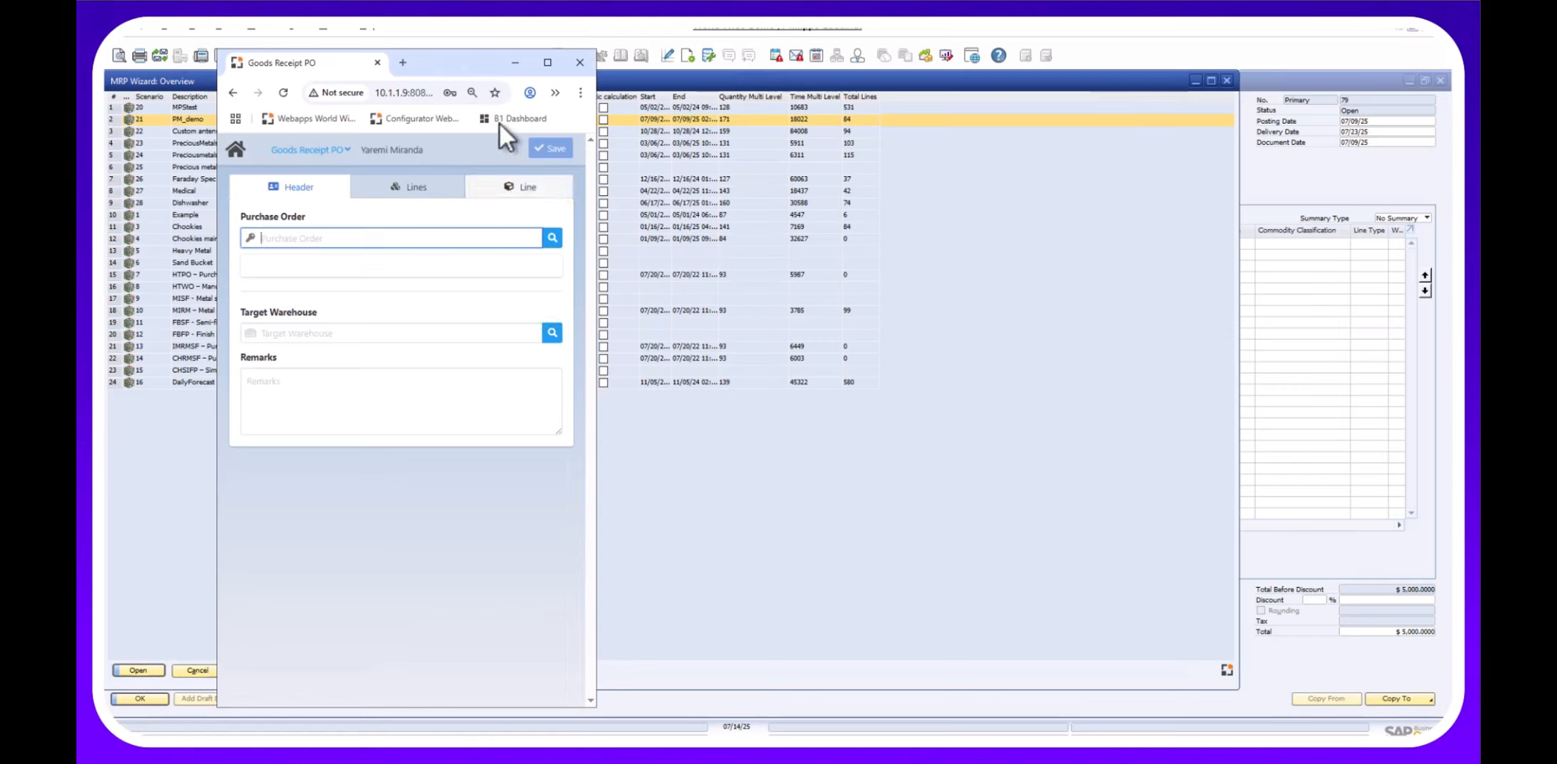
pyautogui.moveTo(462, 71); pyautogui.dragTo(434, 40)
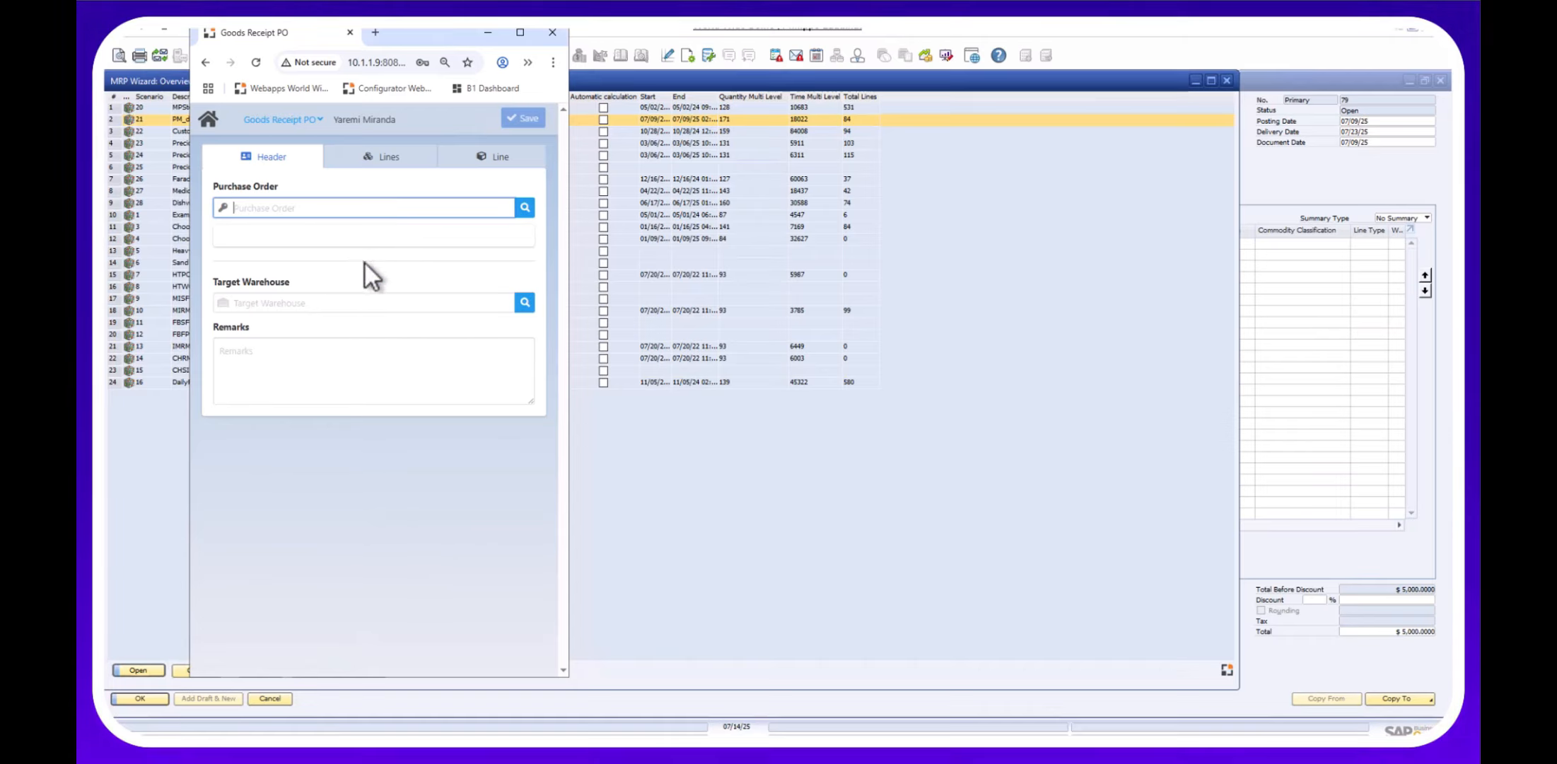
# On the full-screen form, select purchase order 61 (sorted by DocNum) and target warehouse 01.
pyautogui.click(520, 32)
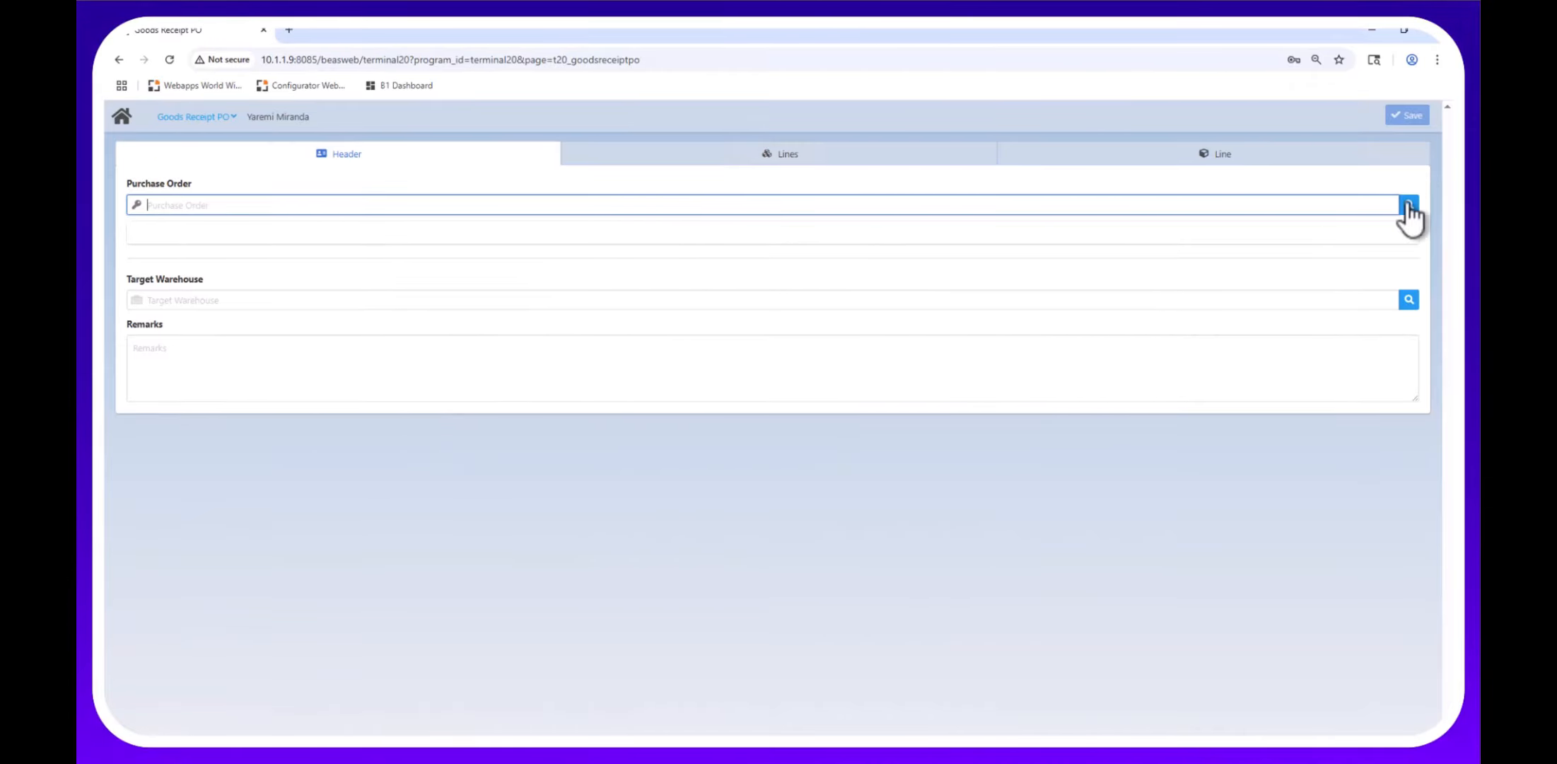
pyautogui.click(1408, 205)
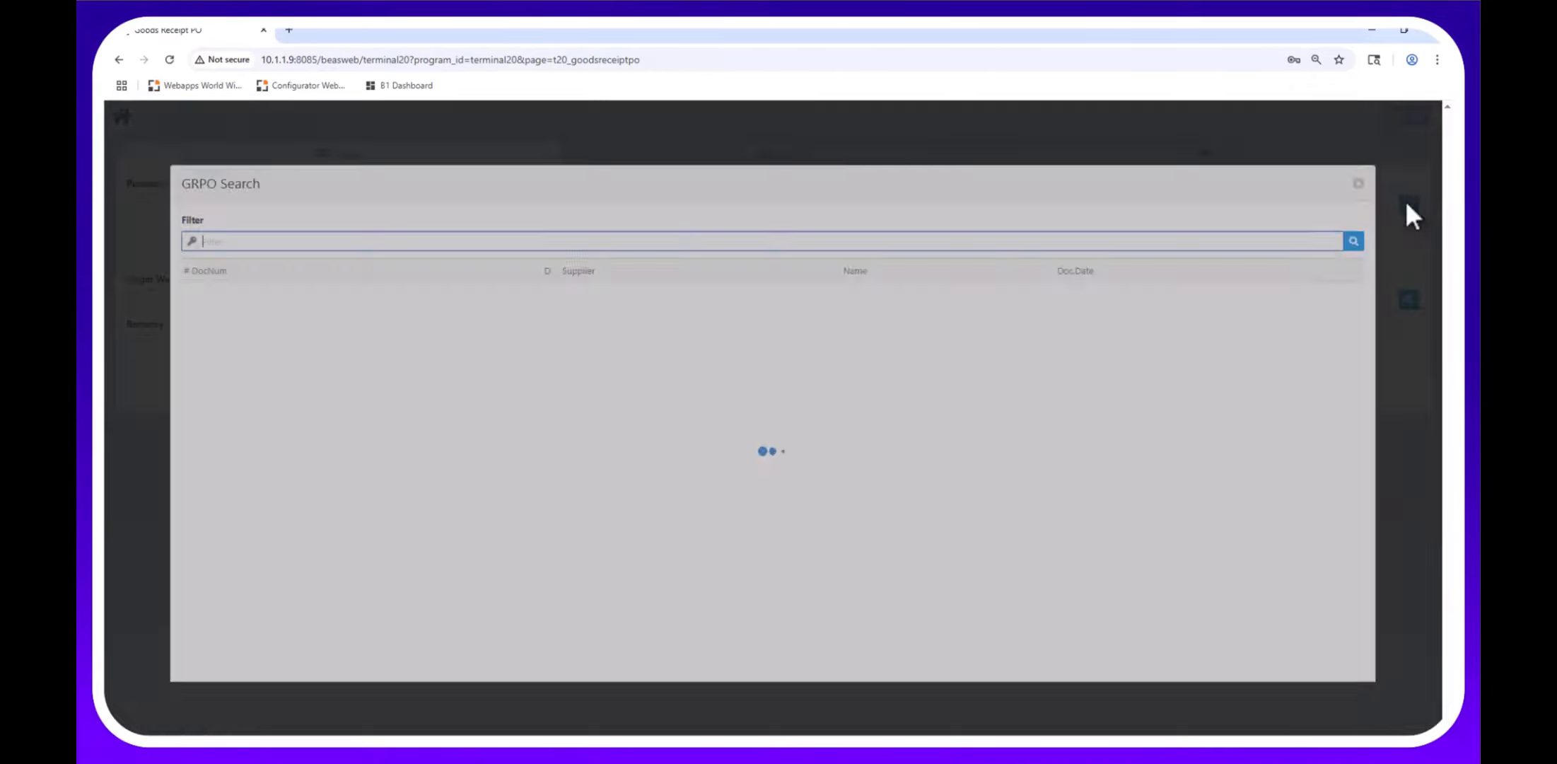
pyautogui.click(374, 220)
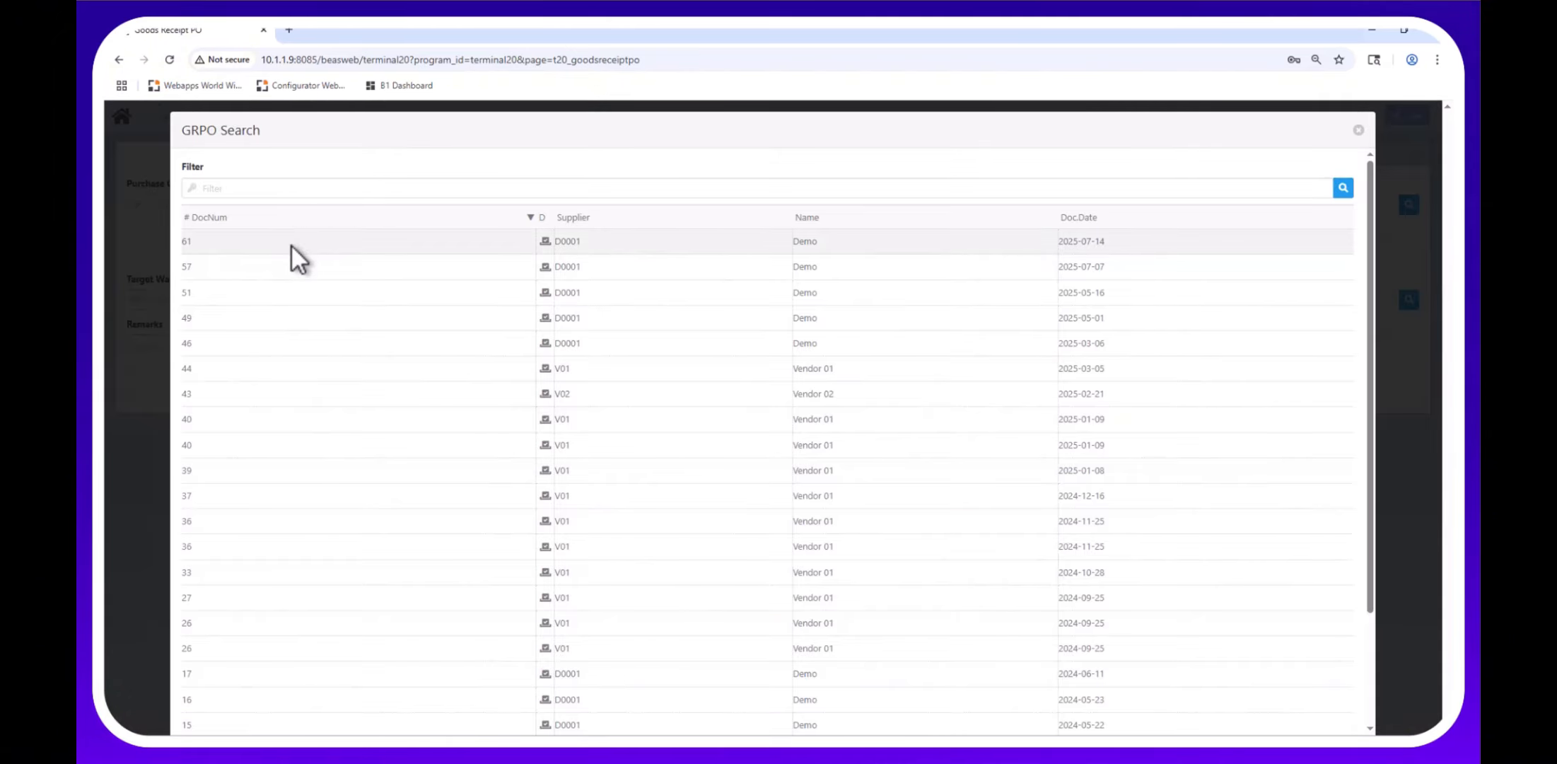
pyautogui.click(290, 245)
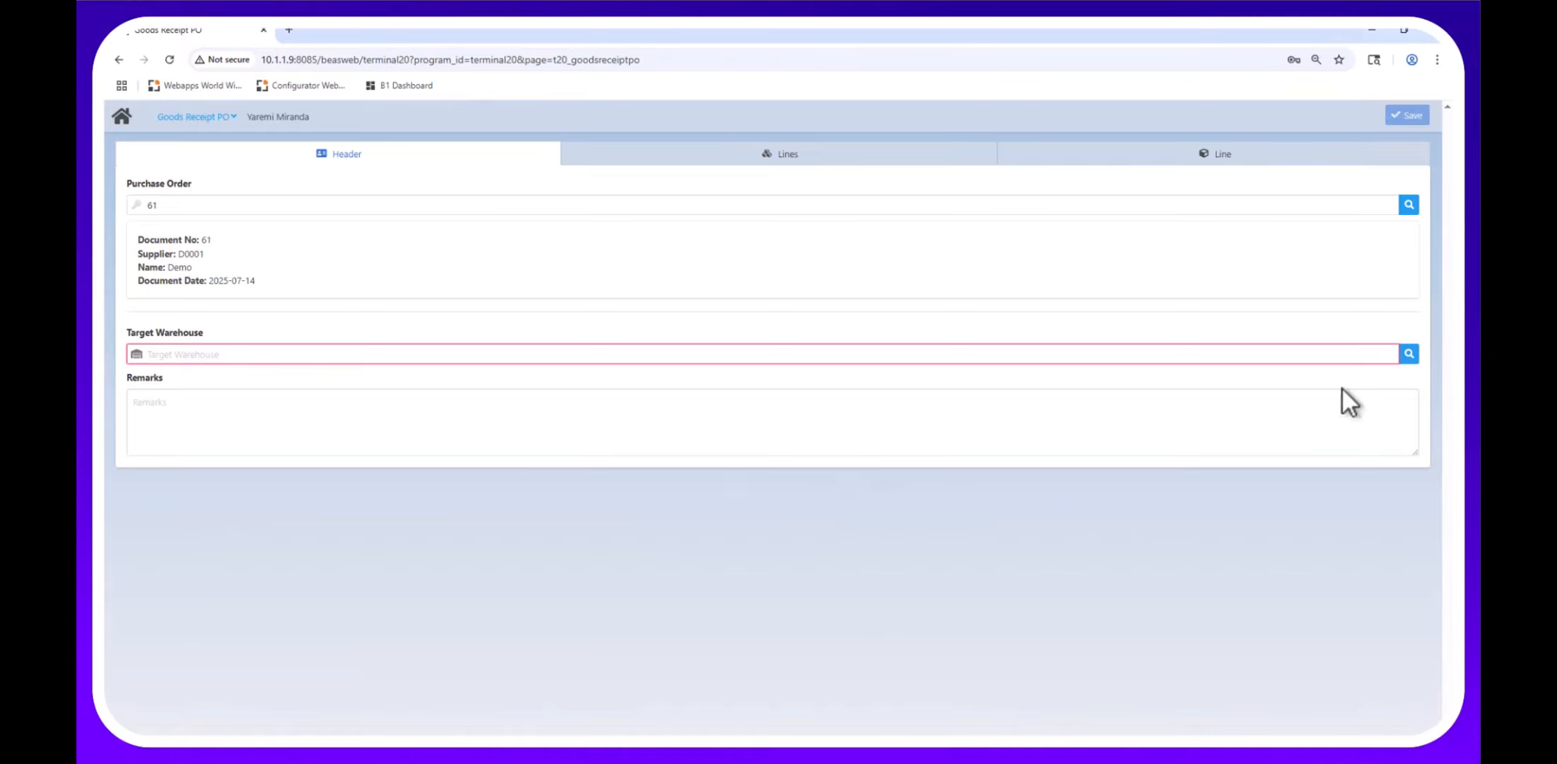
pyautogui.click(1406, 356)
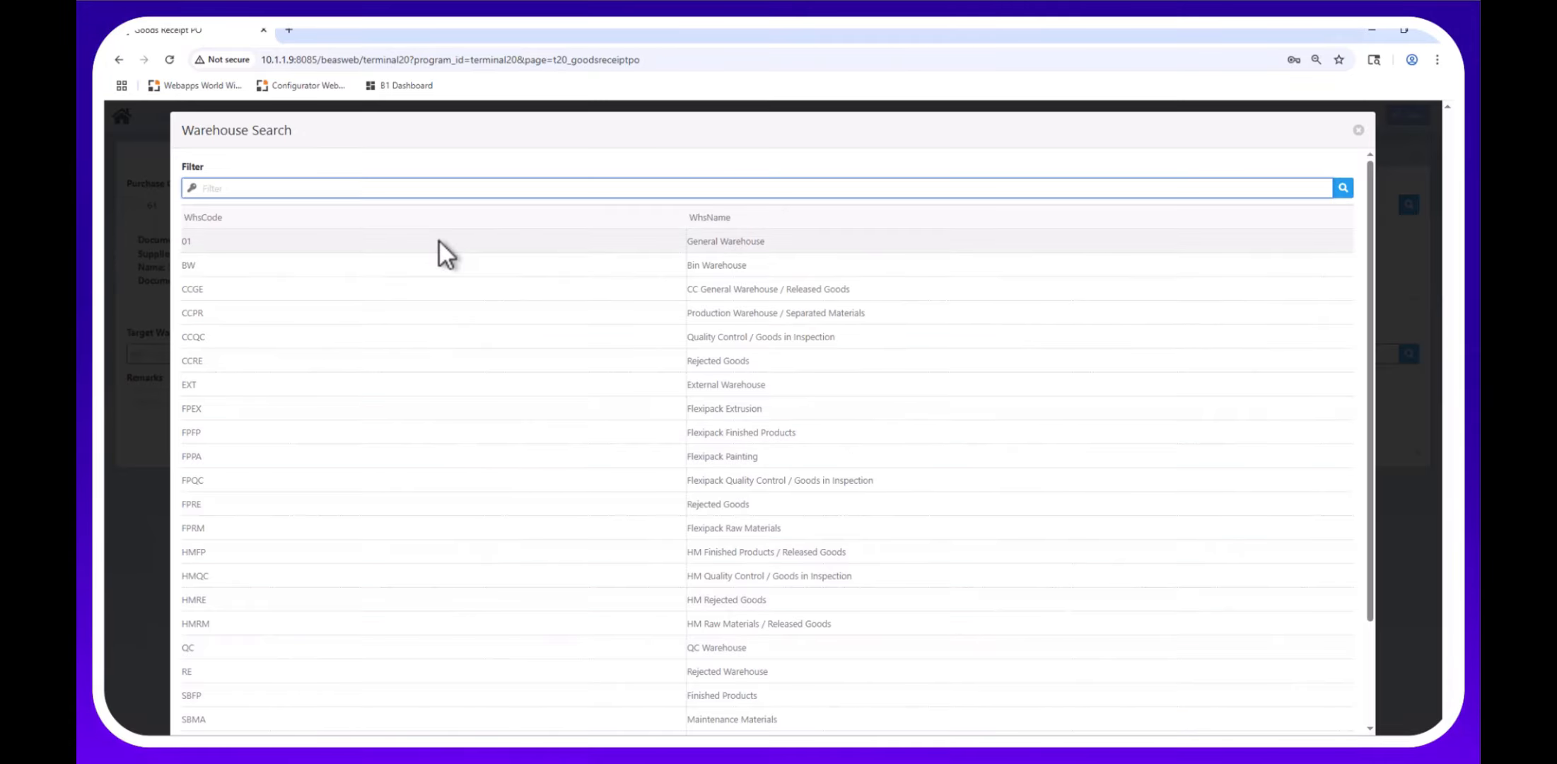
pyautogui.click(439, 241)
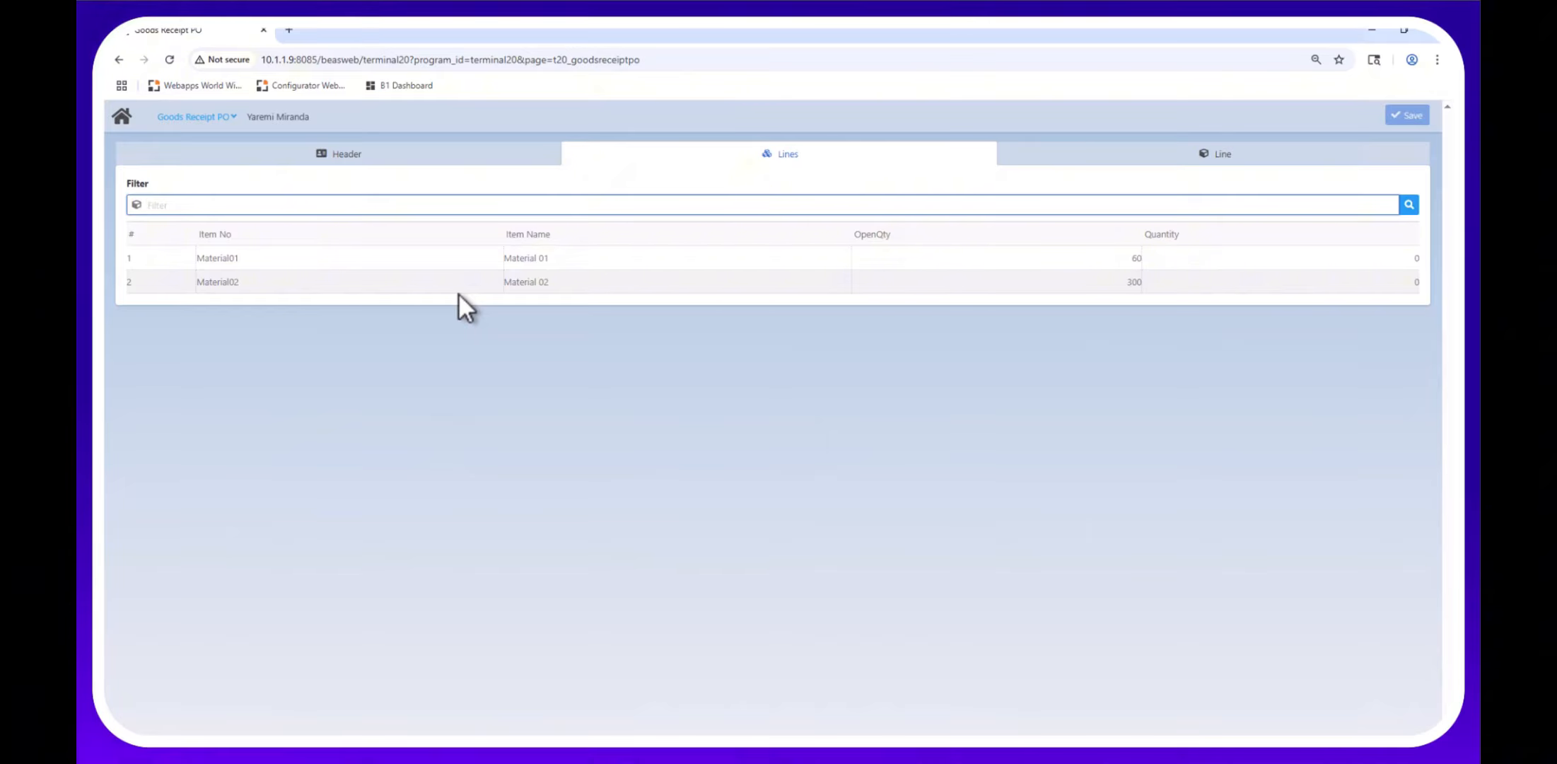
# Enter a received quantity of 60 on the Material01 line.
pyautogui.click(634, 267)
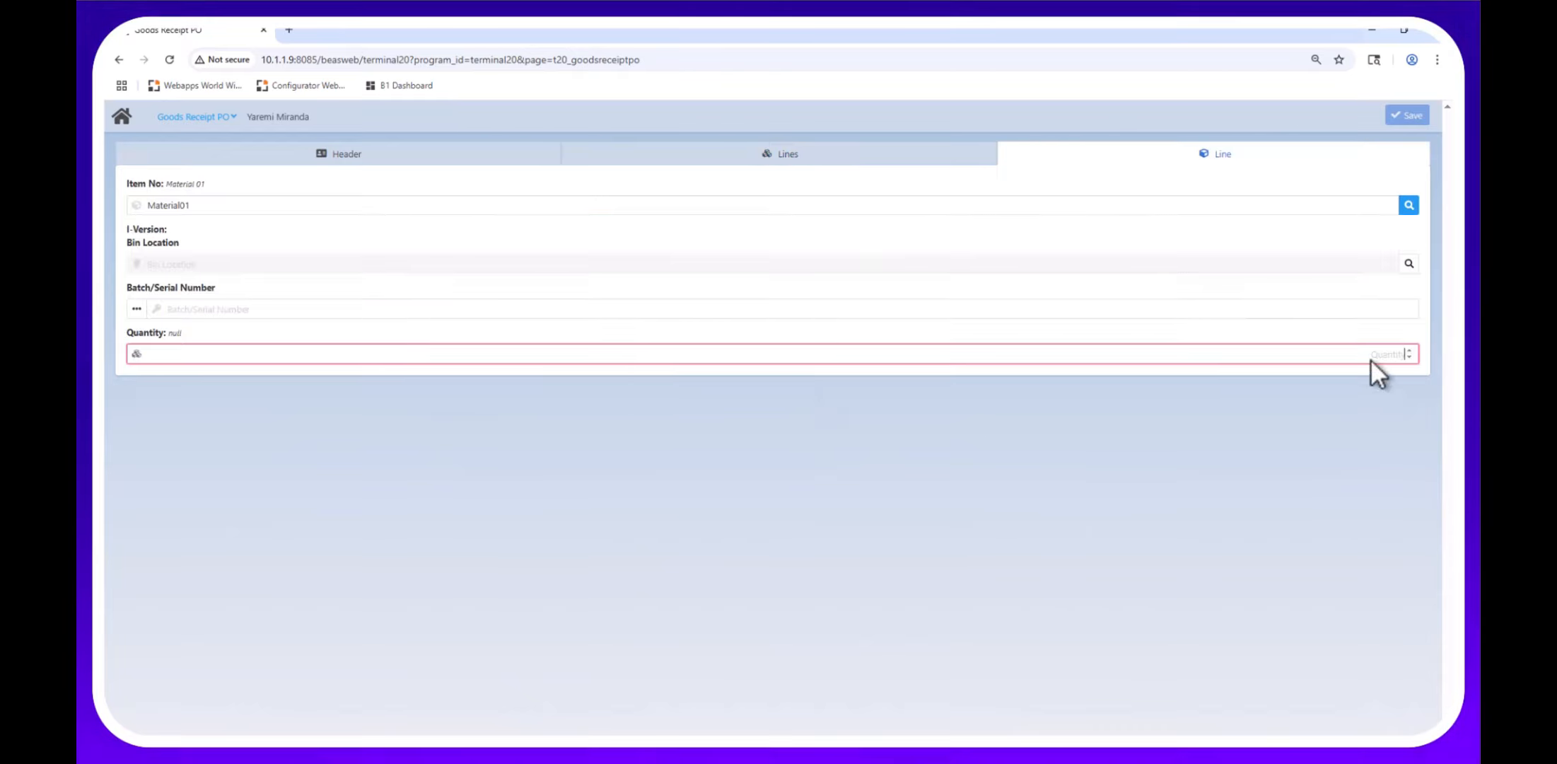
pyautogui.write('60')
pyautogui.press('Tab')
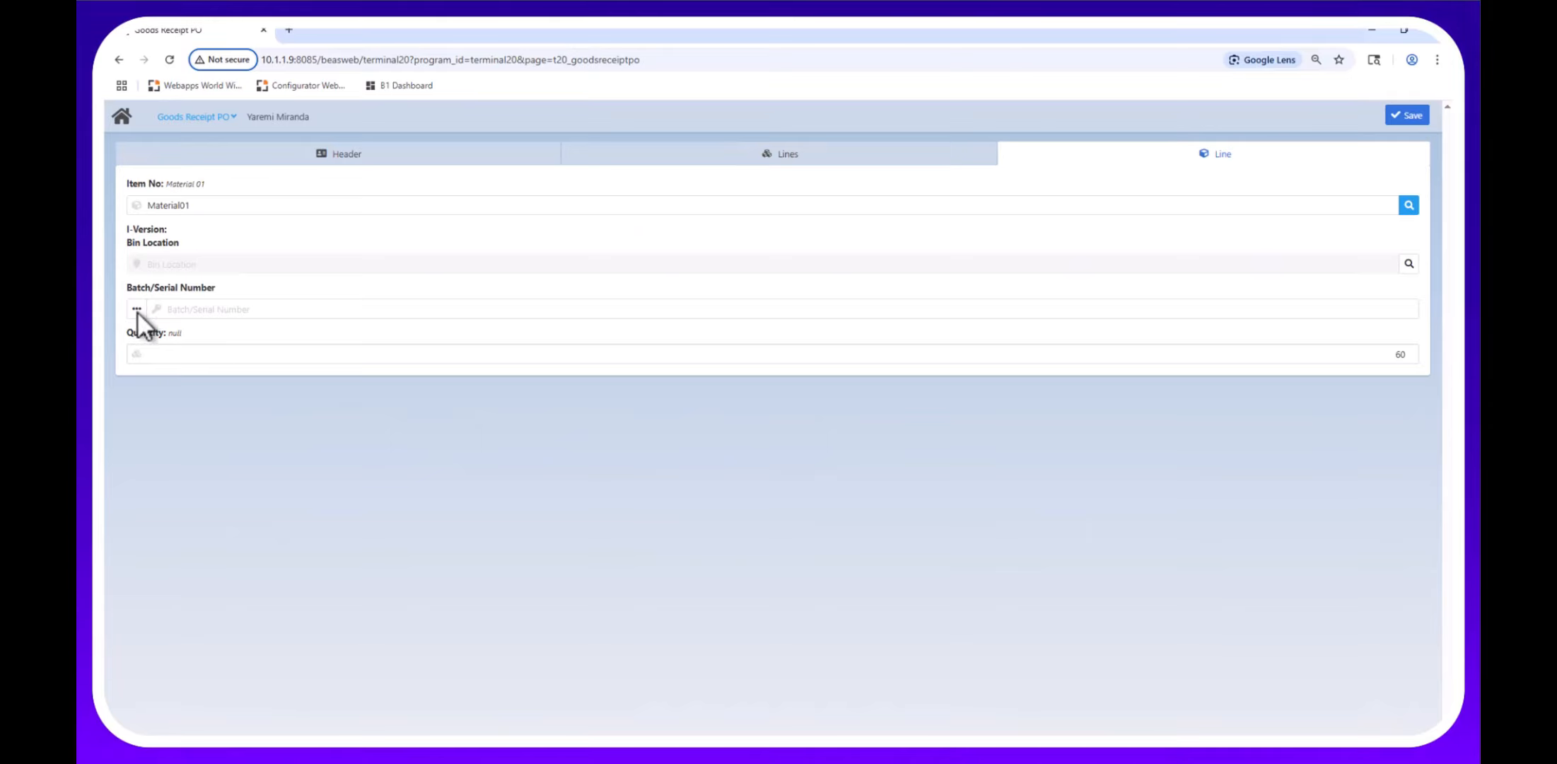
pyautogui.click(879, 160)
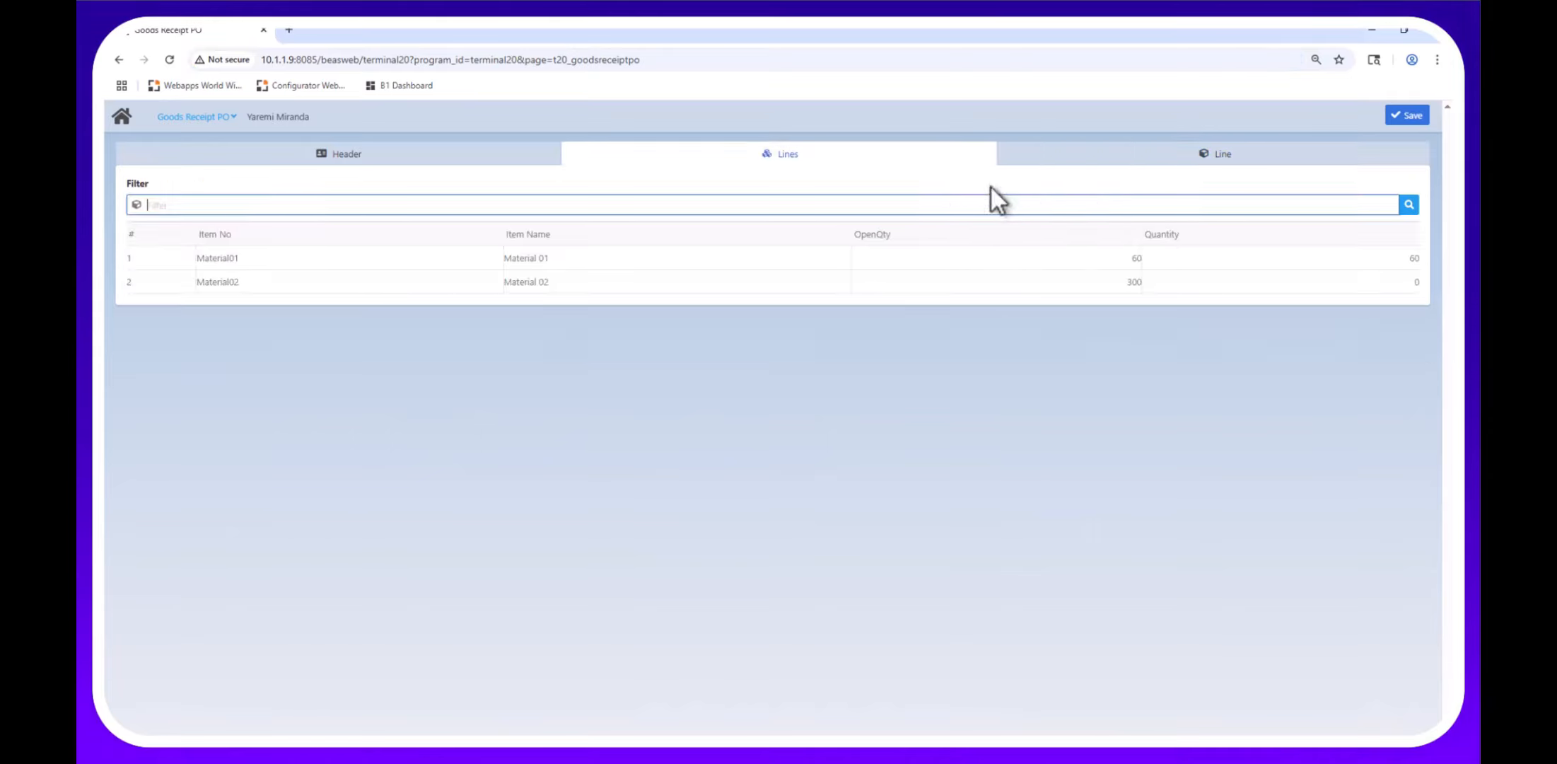
# Enter a received quantity of 300 on the Material02 line and review both lines.
pyautogui.click(581, 282)
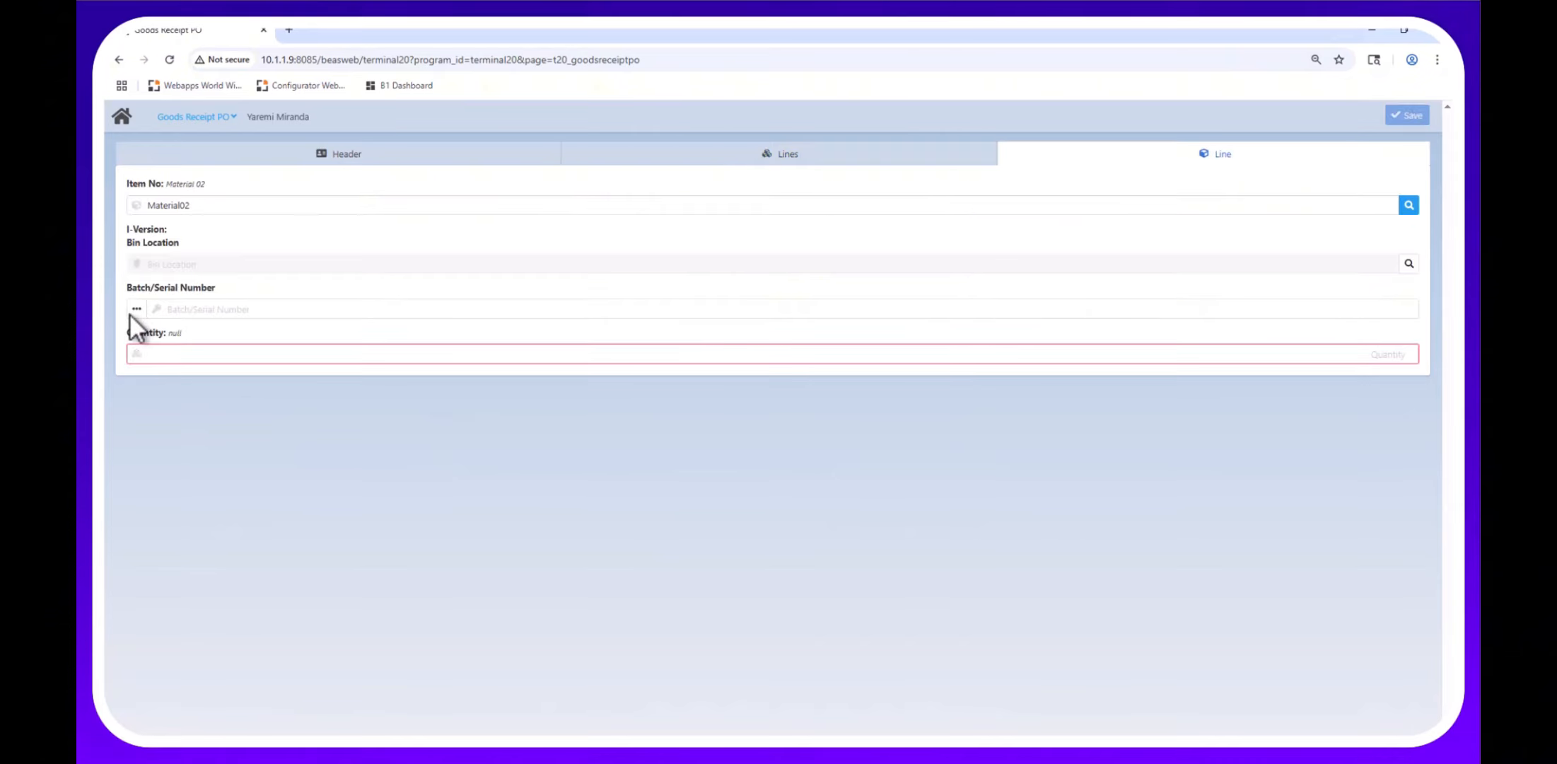
pyautogui.click(179, 308)
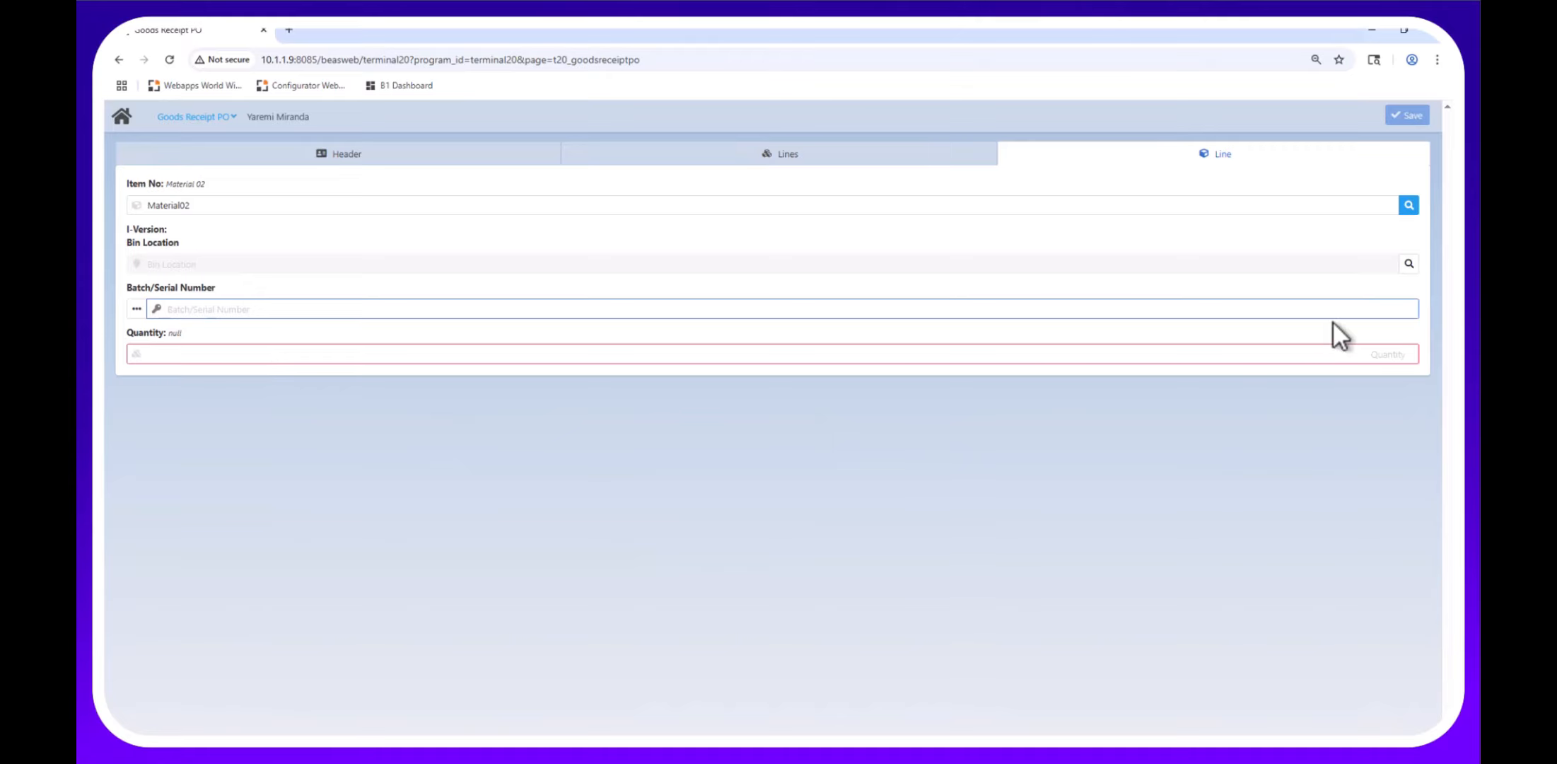
pyautogui.click(1349, 353)
pyautogui.write('300')
pyautogui.press('Tab')
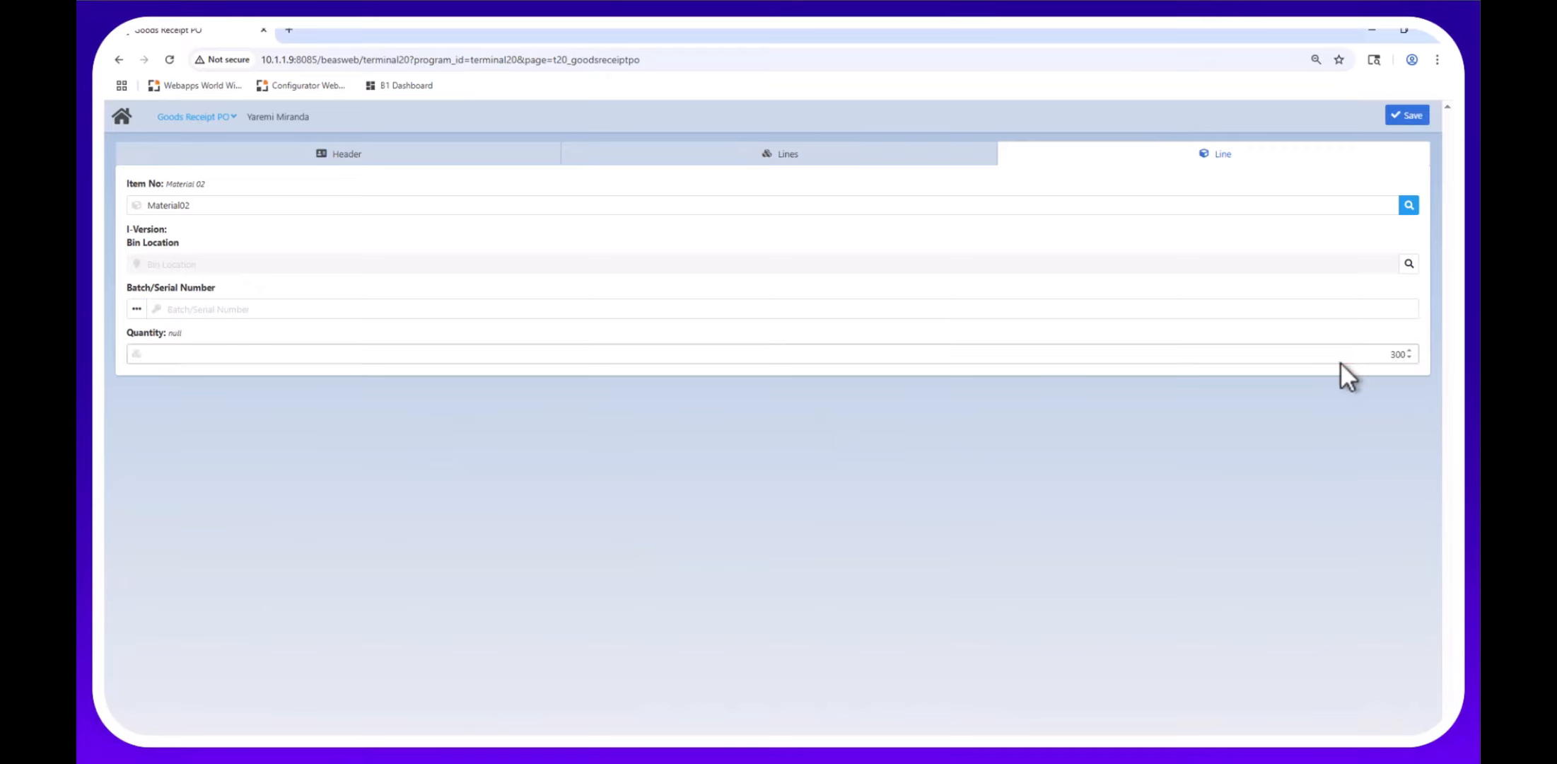
pyautogui.click(750, 161)
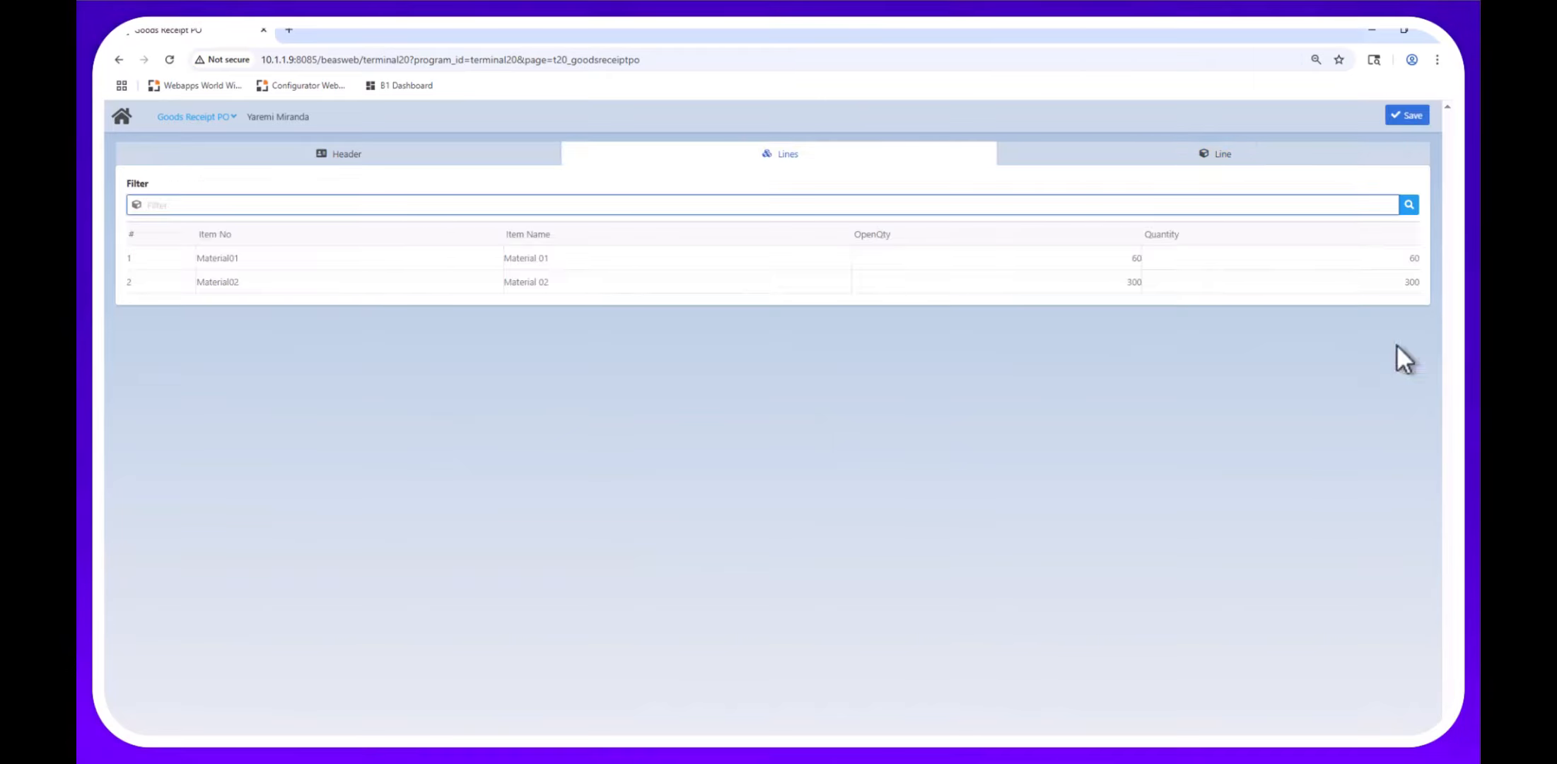
# Save the goods receipt as document 93 and confirm the Document Created message.
pyautogui.click(1407, 117)
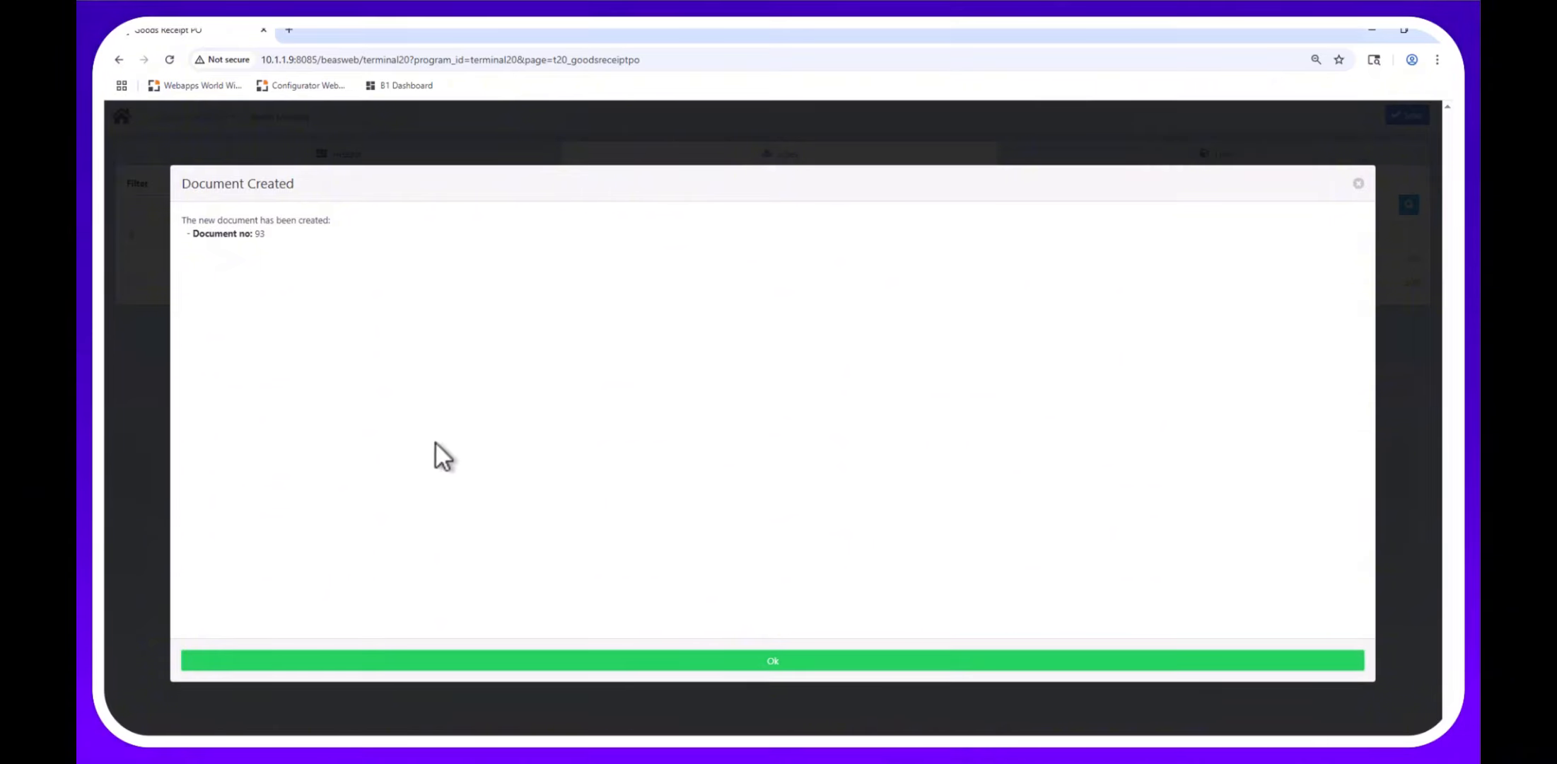
pyautogui.click(657, 667)
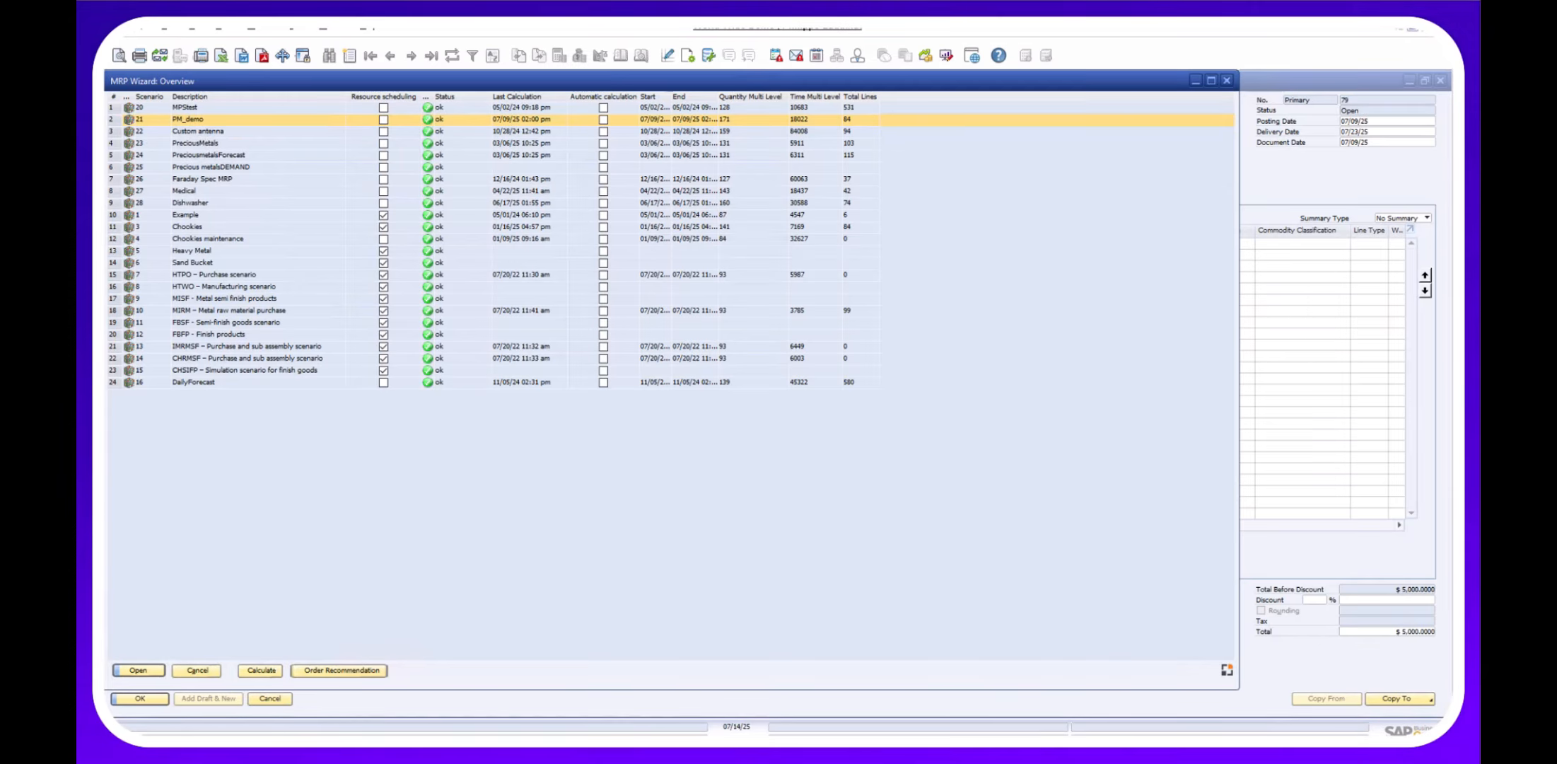
# Open Production > Work Orders and sort by Document number descending.
pyautogui.moveTo(500, 748)
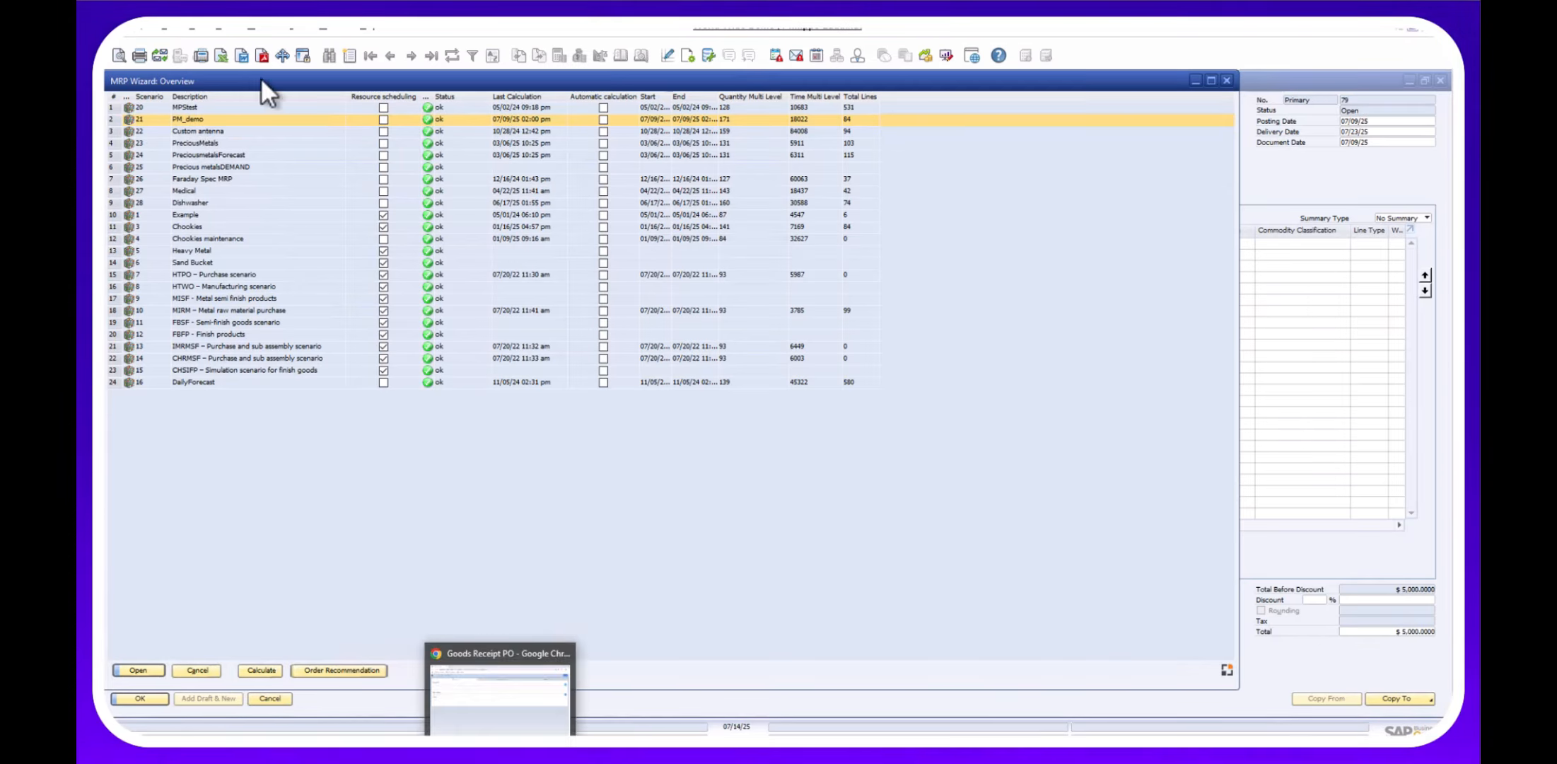
pyautogui.click(265, 32)
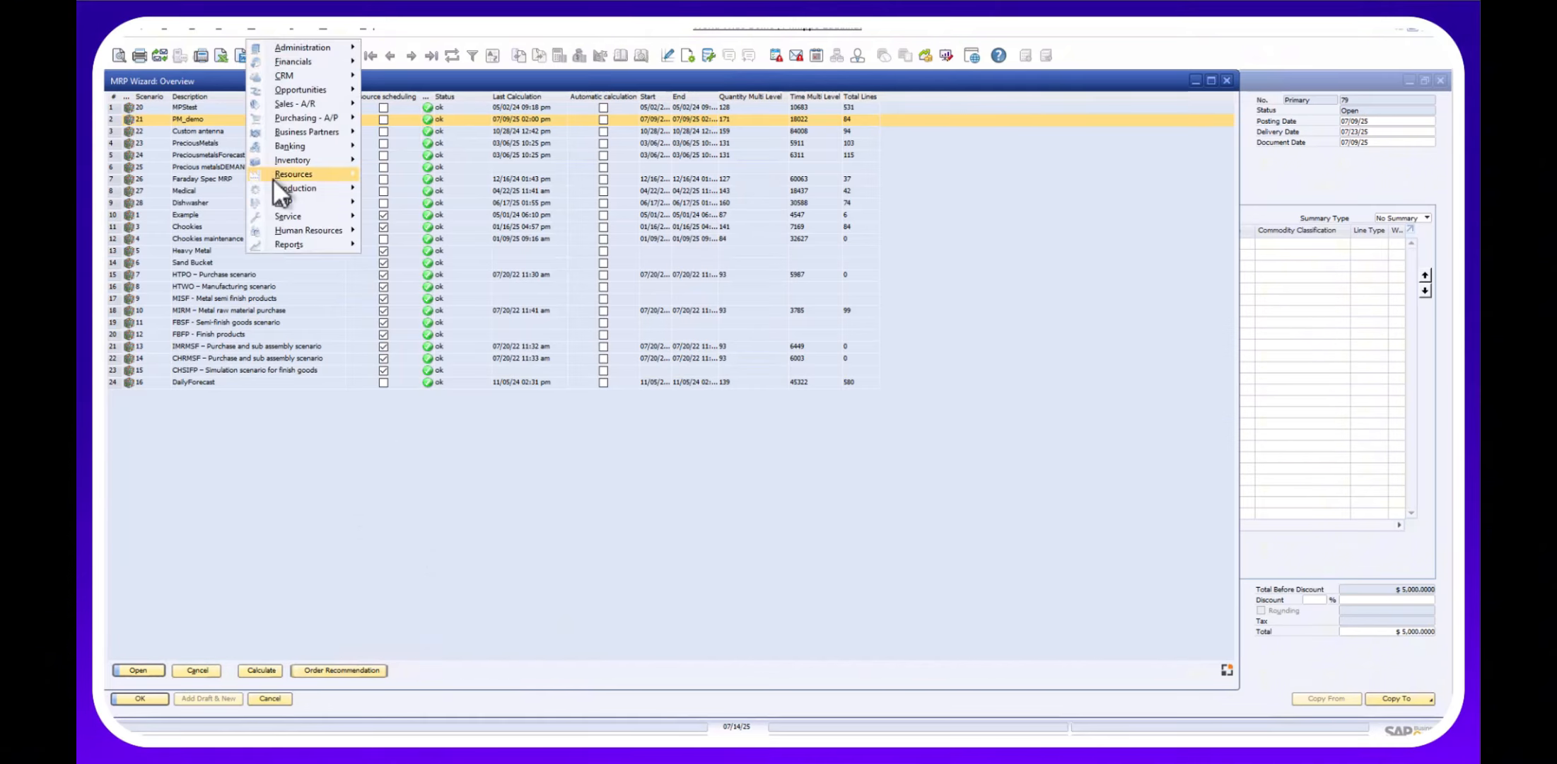
pyautogui.moveTo(280, 191)
pyautogui.click(394, 202)
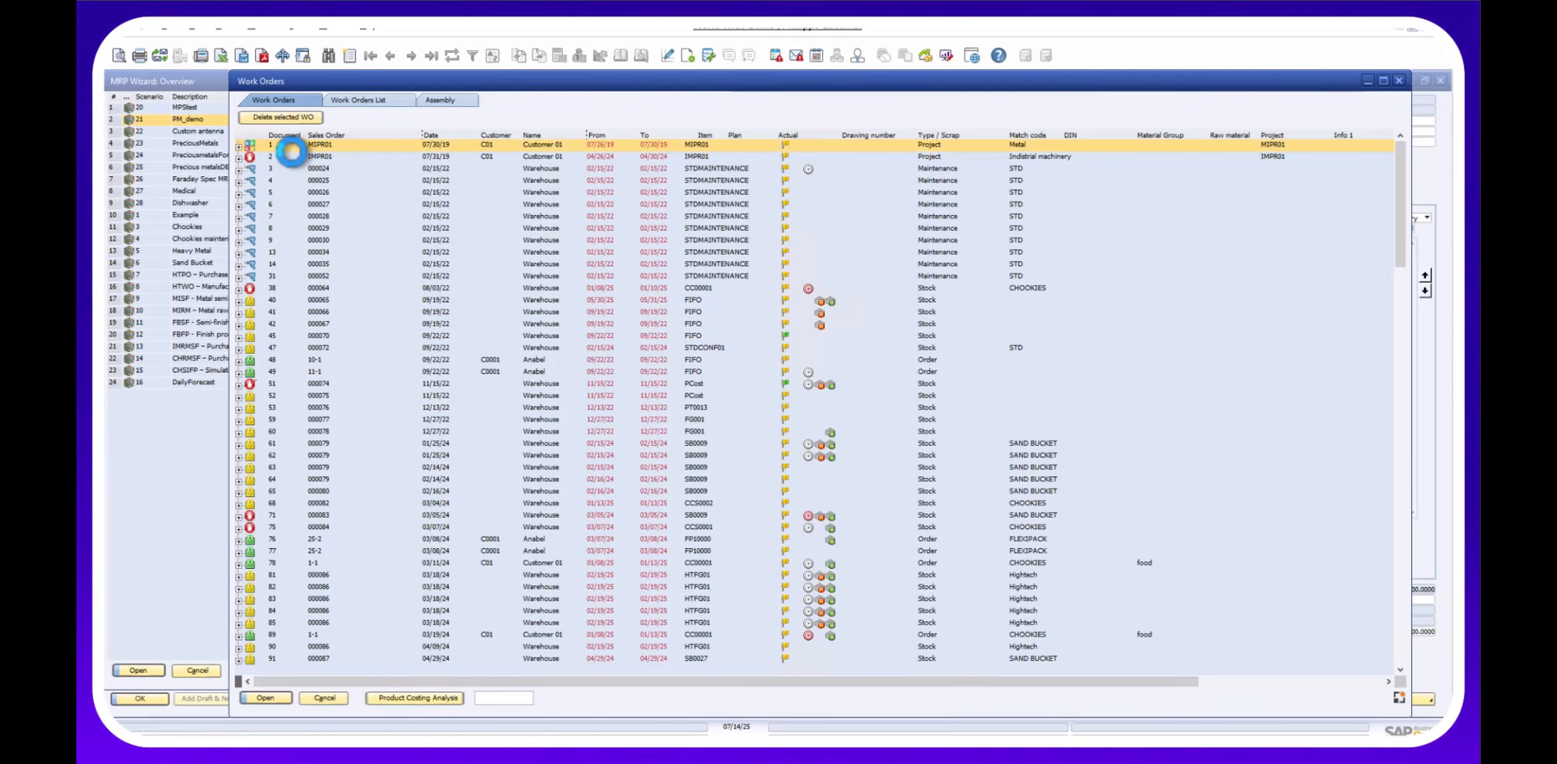
pyautogui.rightClick(295, 164)
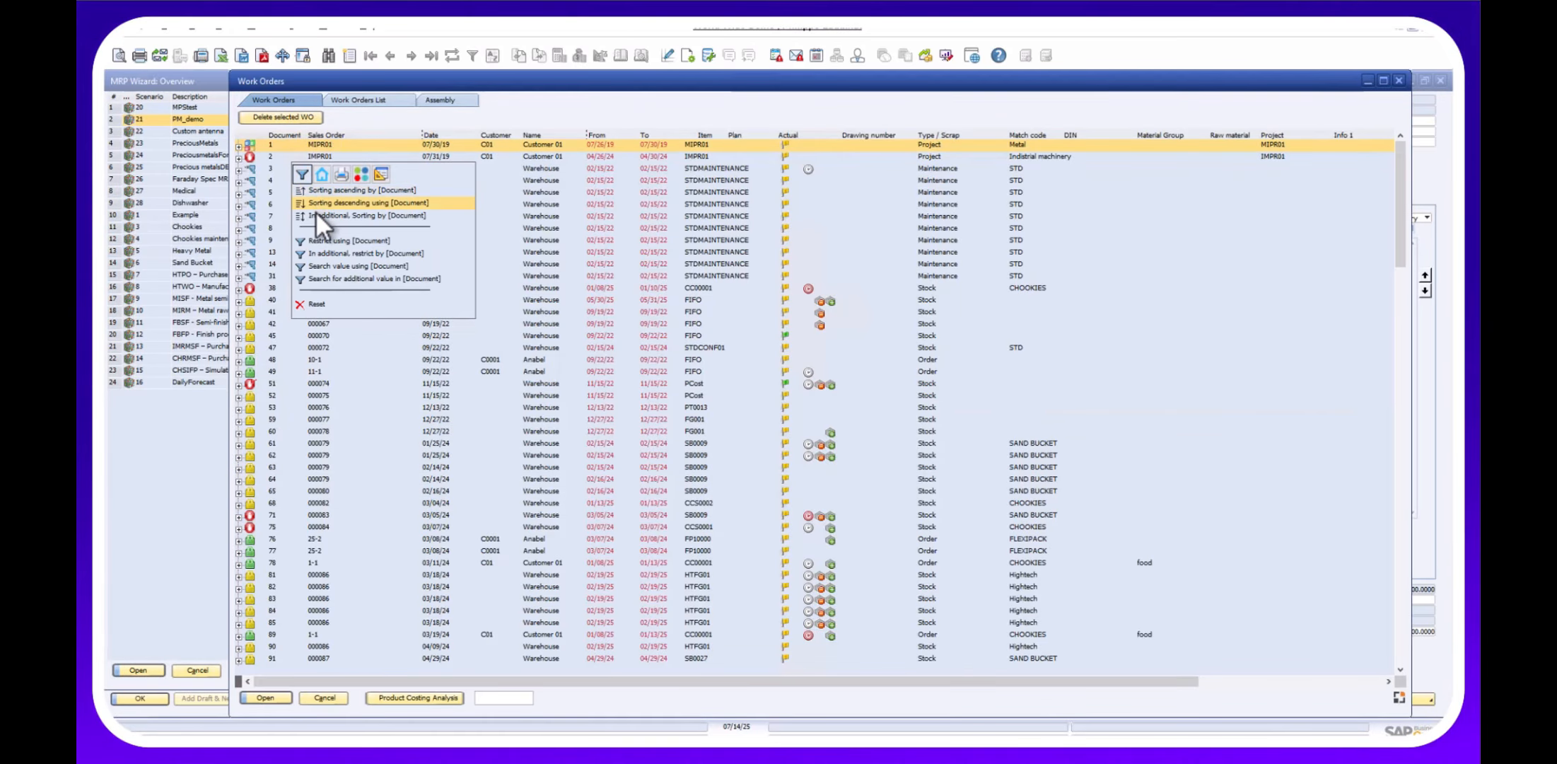
pyautogui.click(315, 211)
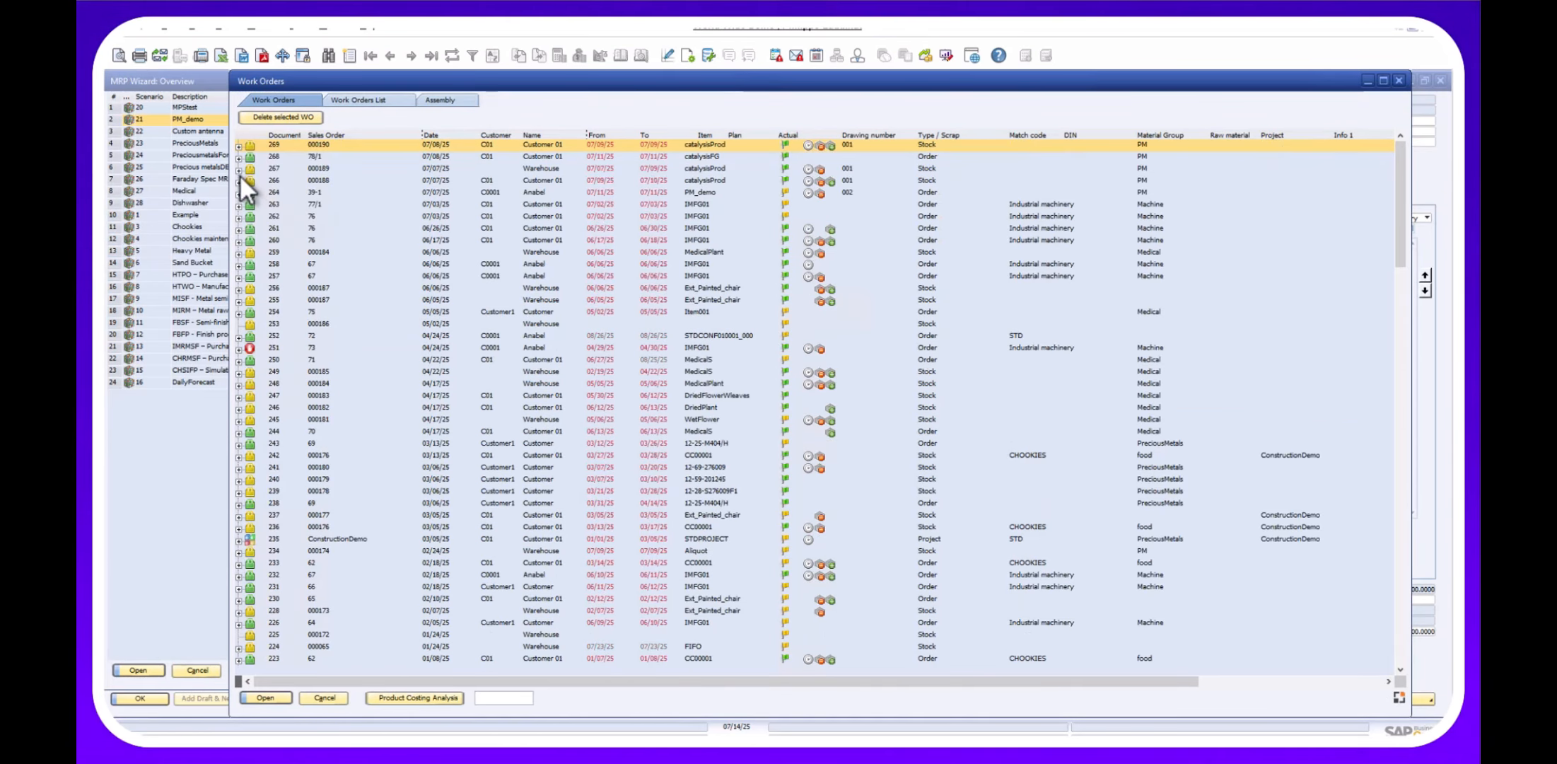
# Expand work orders 267 and 266 to their Material01 batch, issue, purchase order 58 and goods receipt.
pyautogui.click(238, 170)
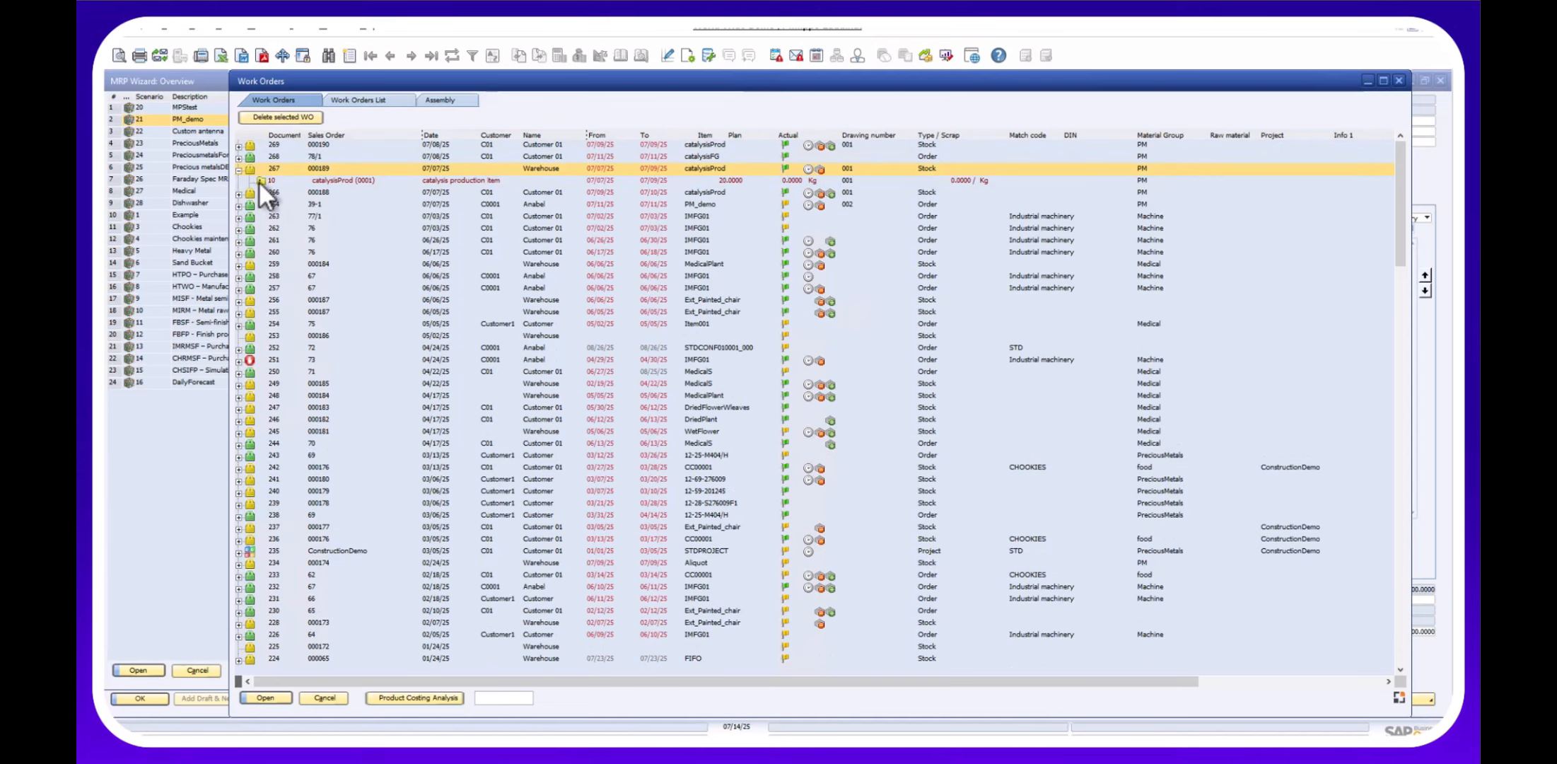
pyautogui.click(259, 181)
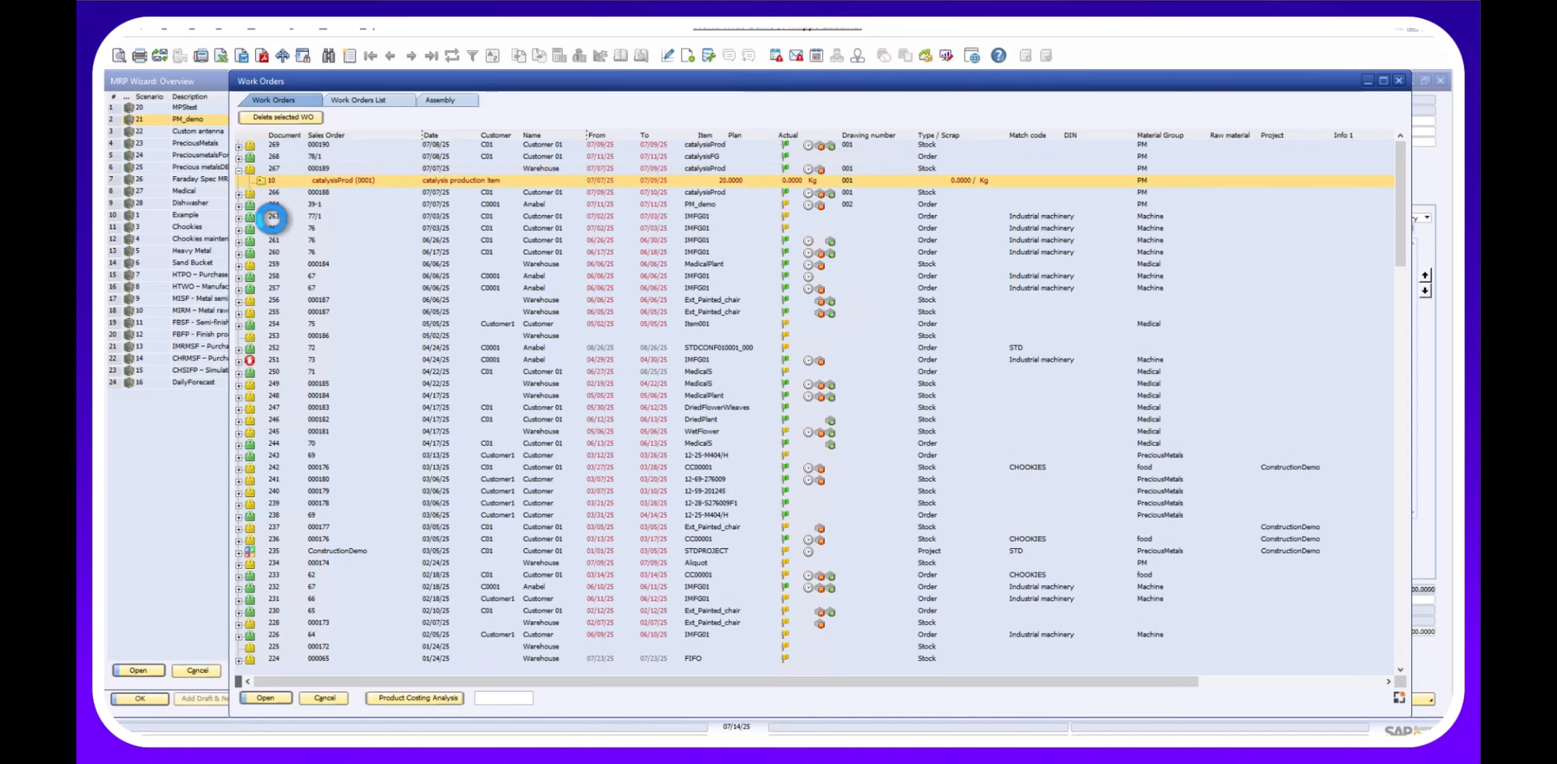
pyautogui.click(260, 205)
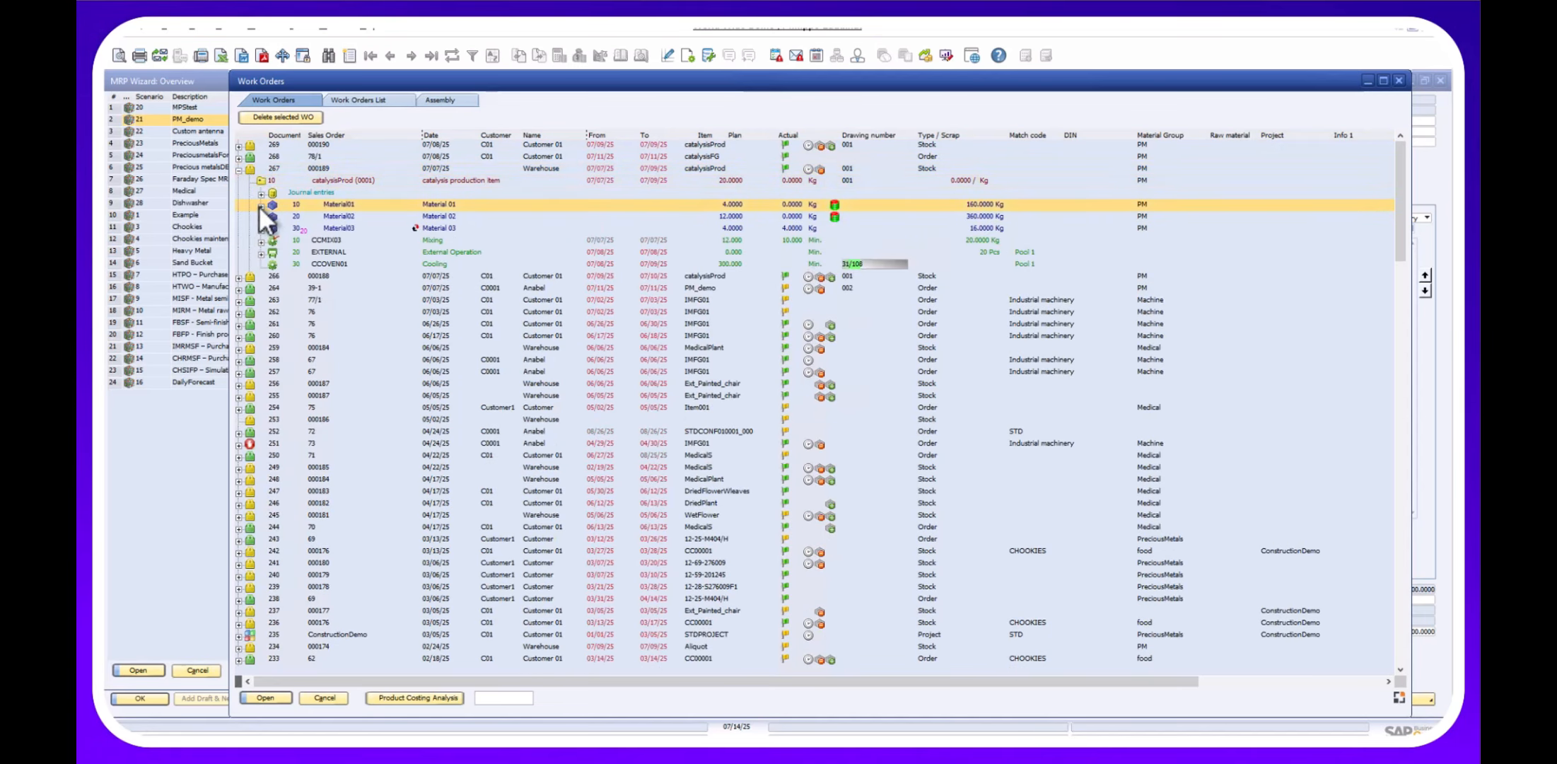
pyautogui.click(238, 290)
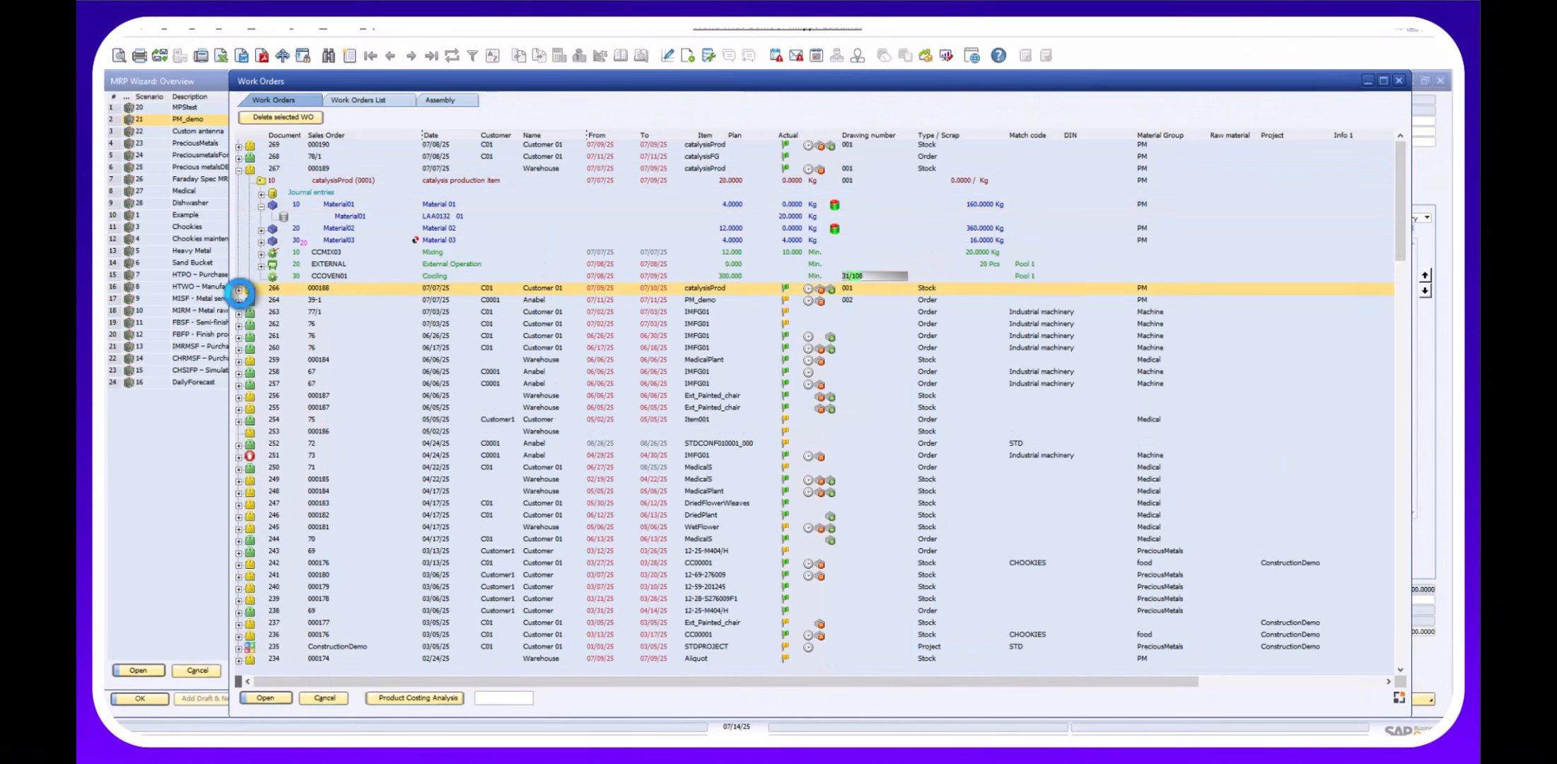
pyautogui.click(260, 300)
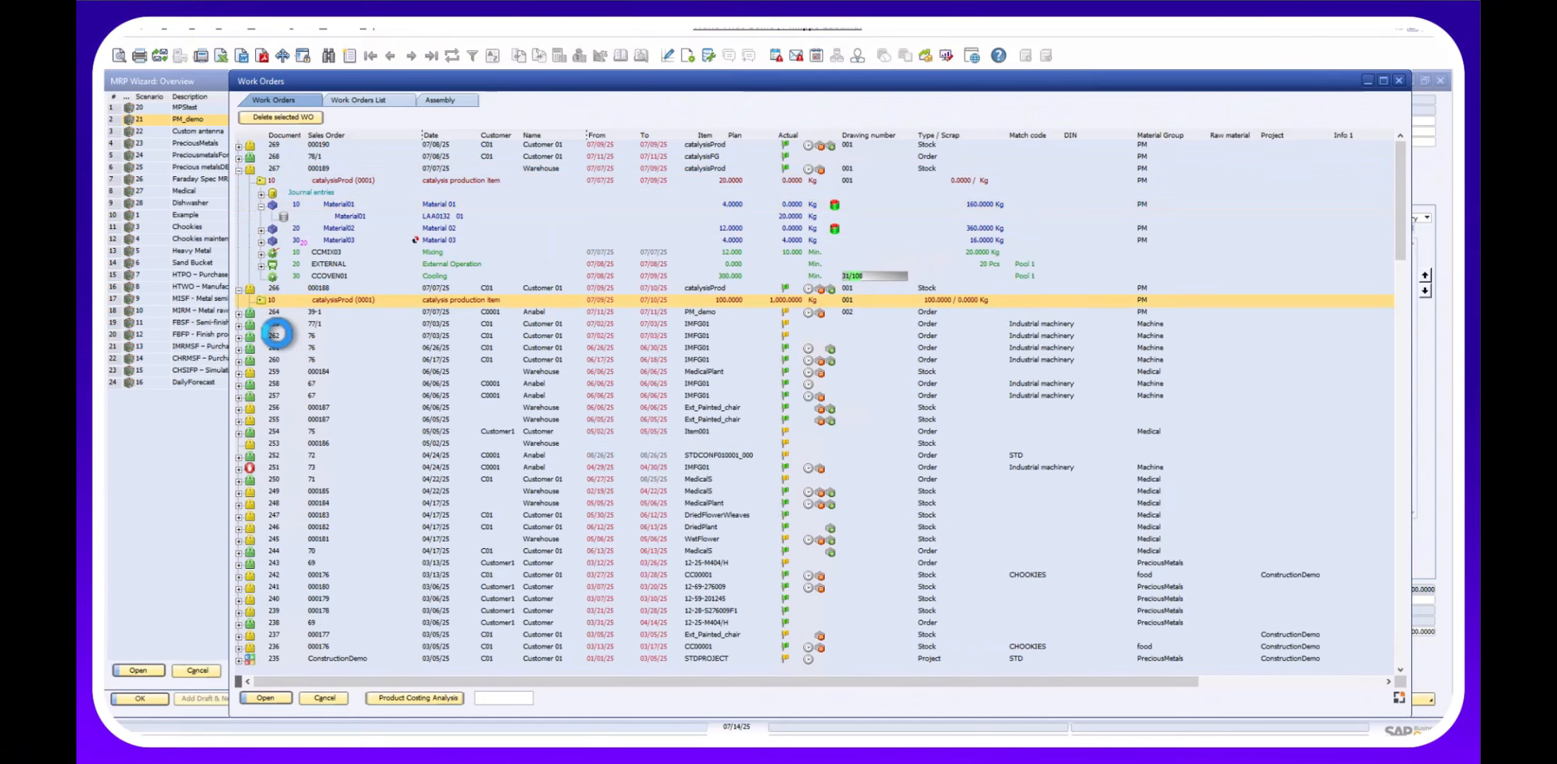
pyautogui.click(259, 338)
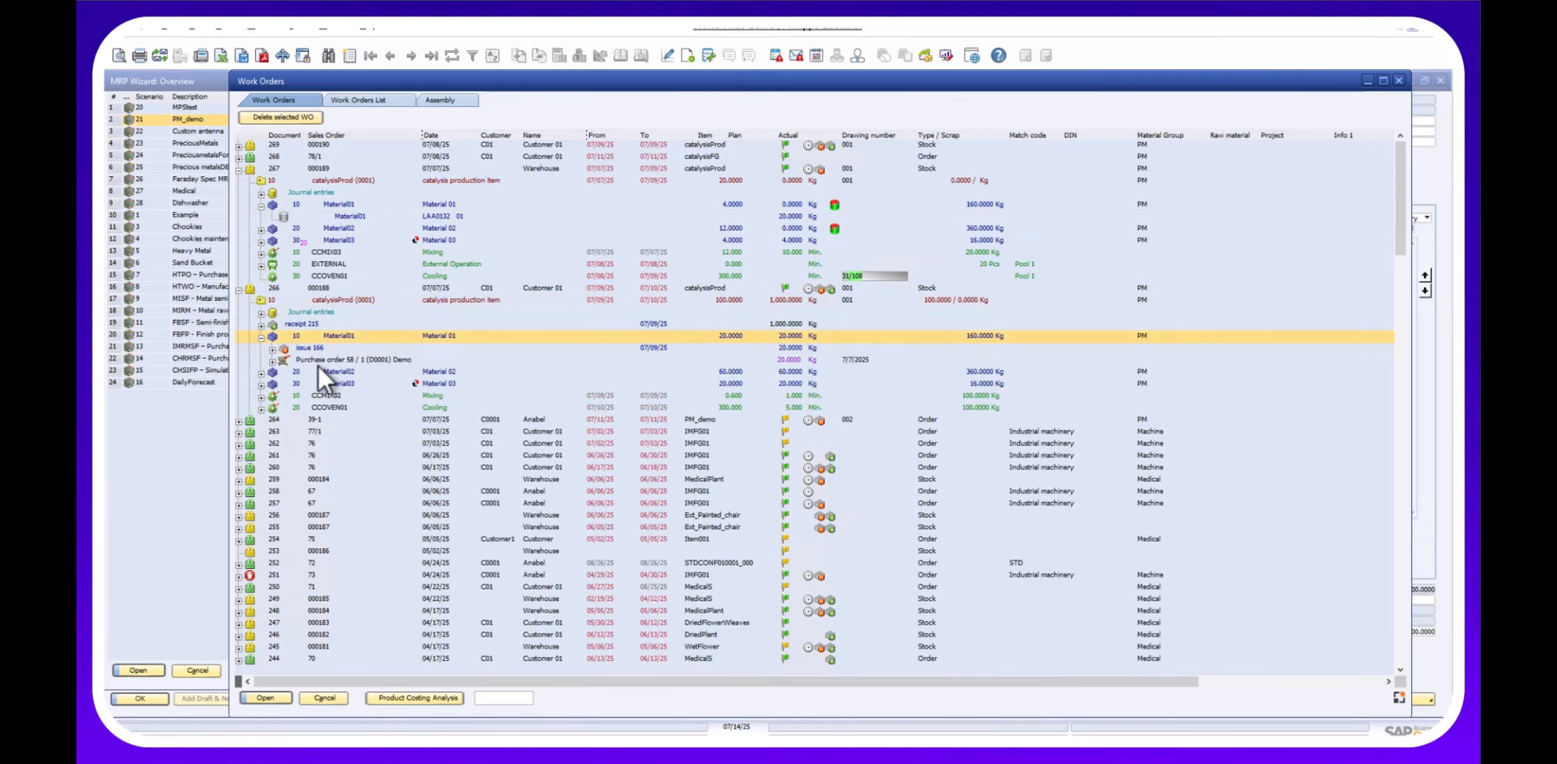
pyautogui.click(273, 361)
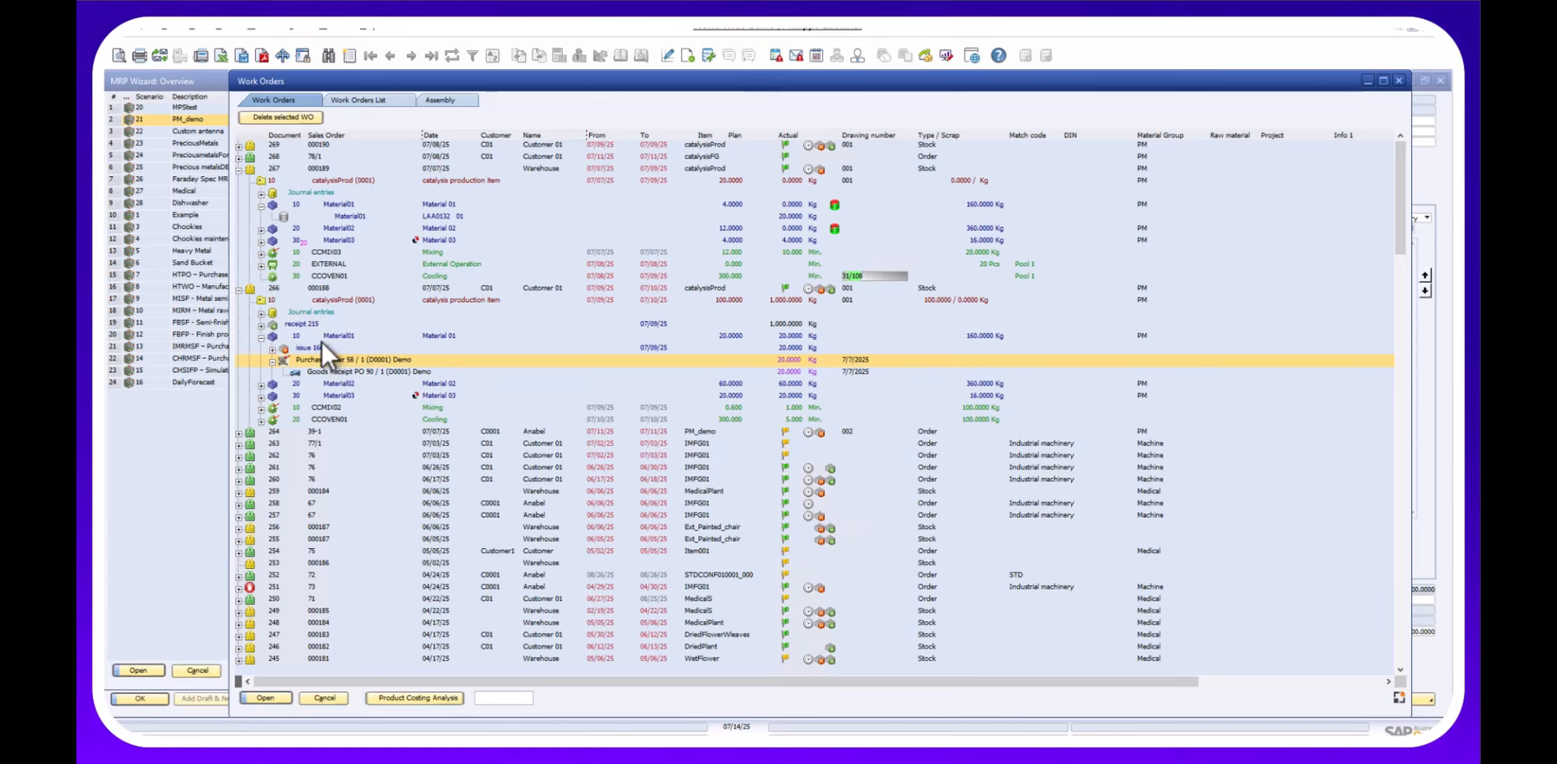
# Expand work order 268's catalysisFG to sales order 78/1, catalysisProd and linked work order 269.
pyautogui.click(239, 156)
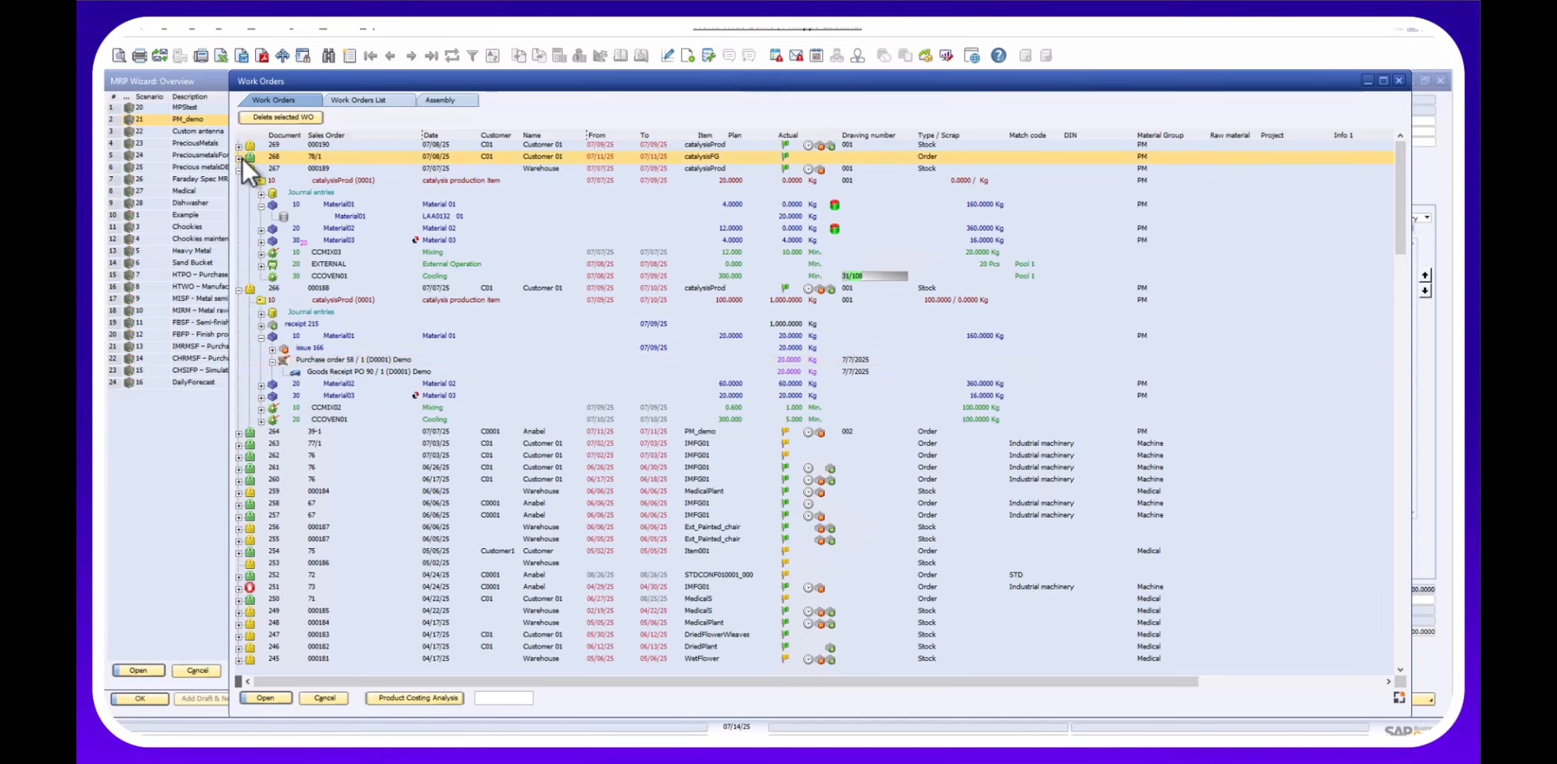
pyautogui.click(262, 169)
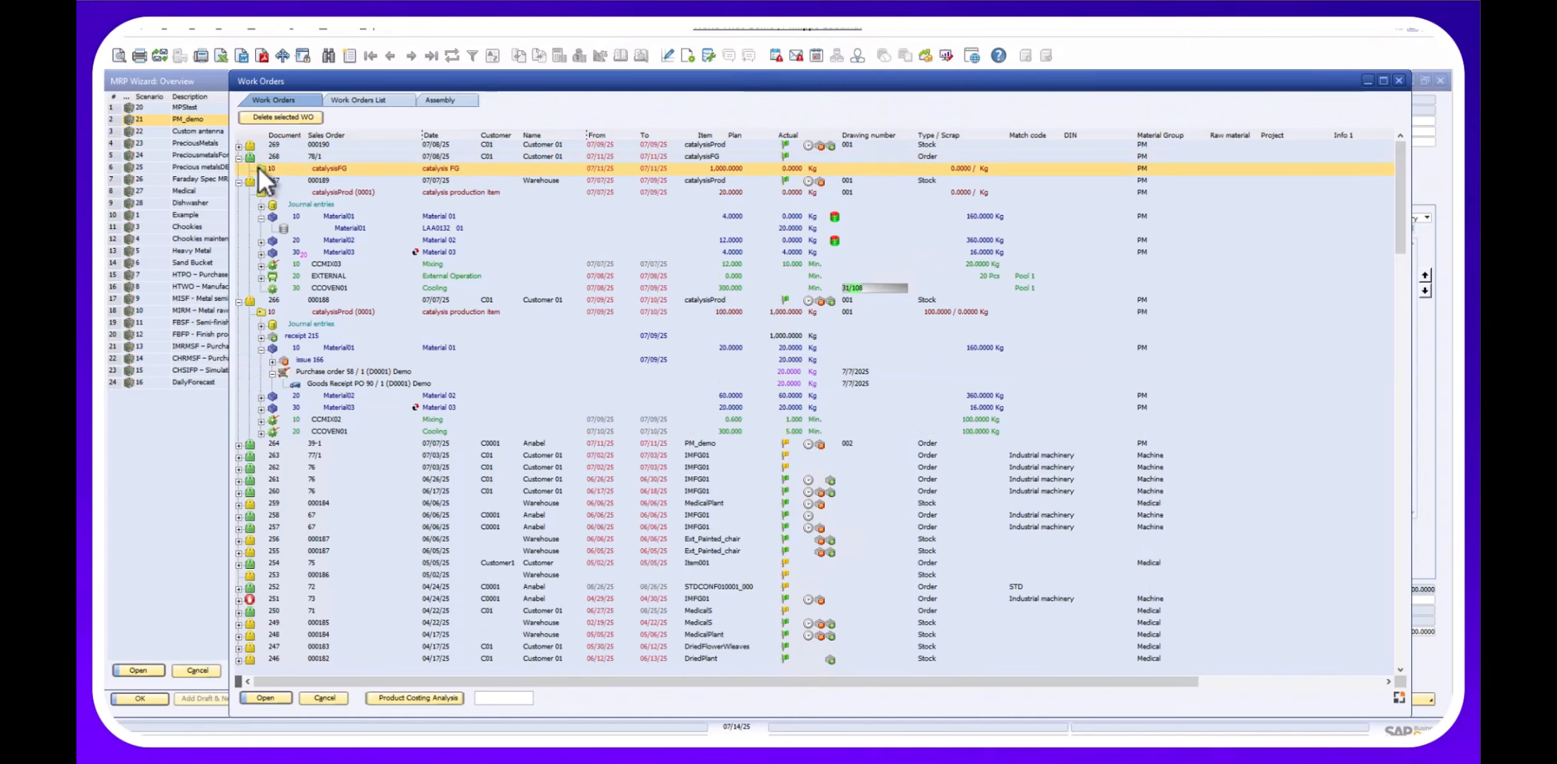
pyautogui.click(258, 168)
pyautogui.click(320, 181)
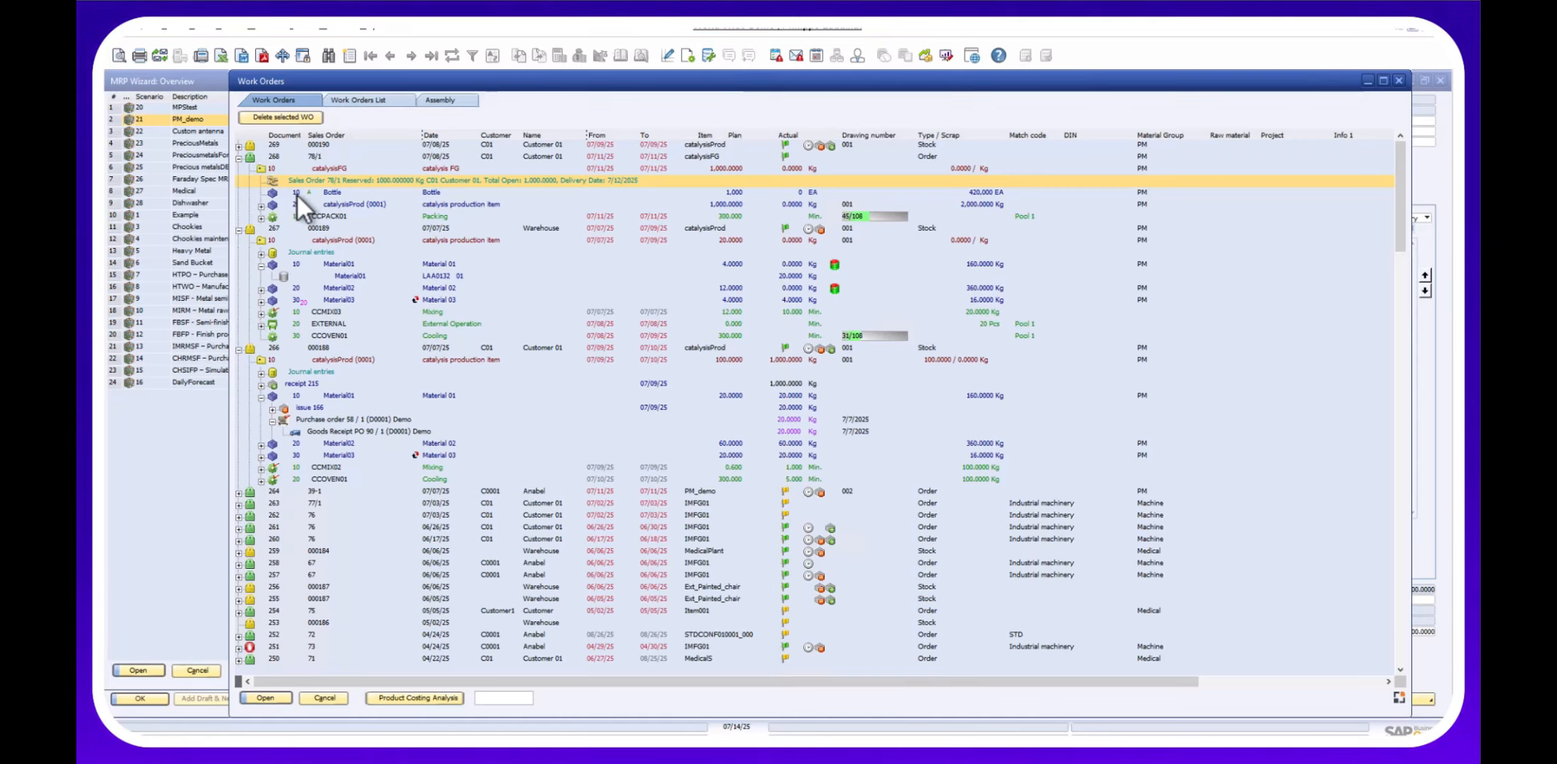
pyautogui.click(263, 205)
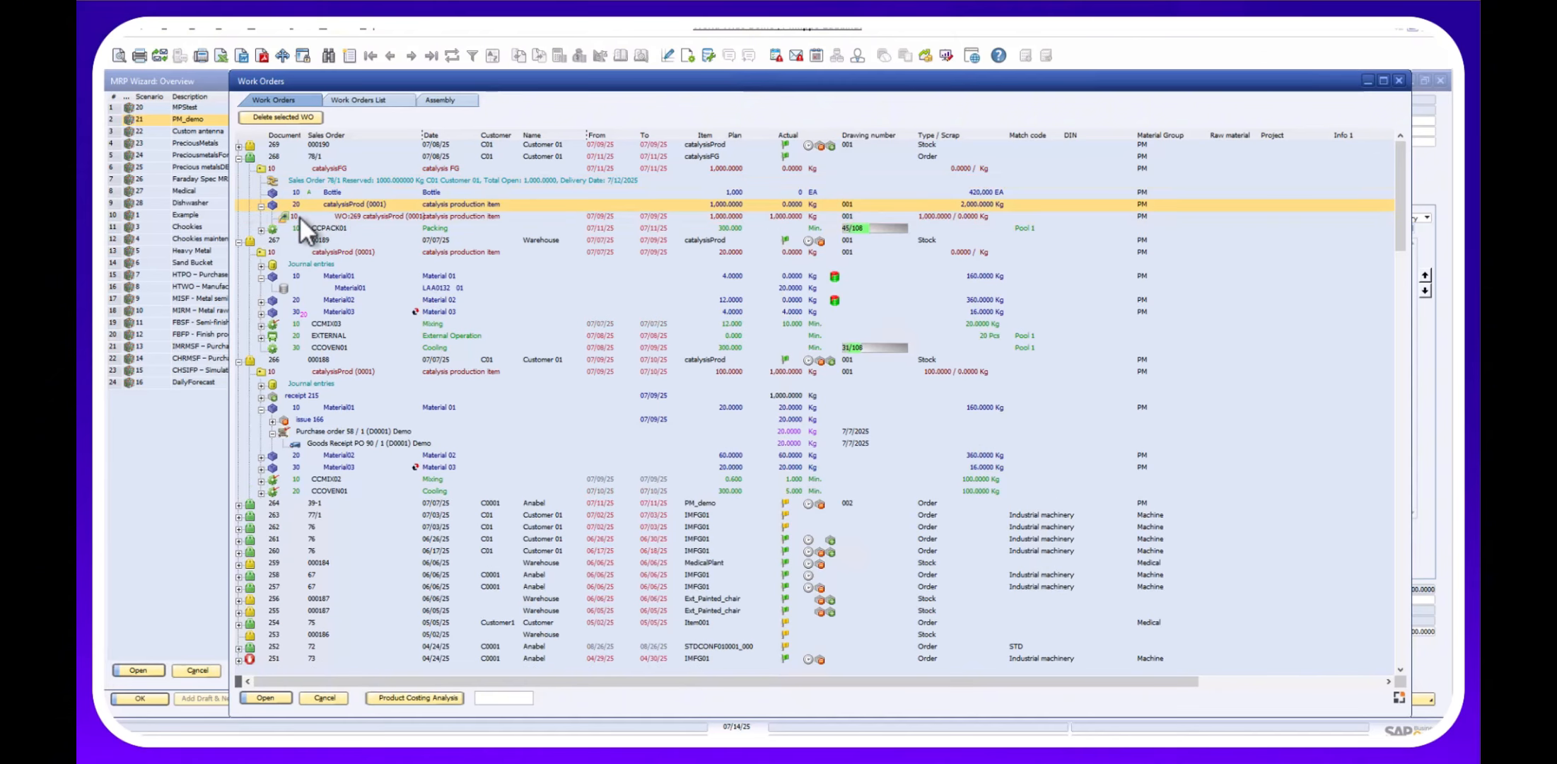
pyautogui.click(342, 218)
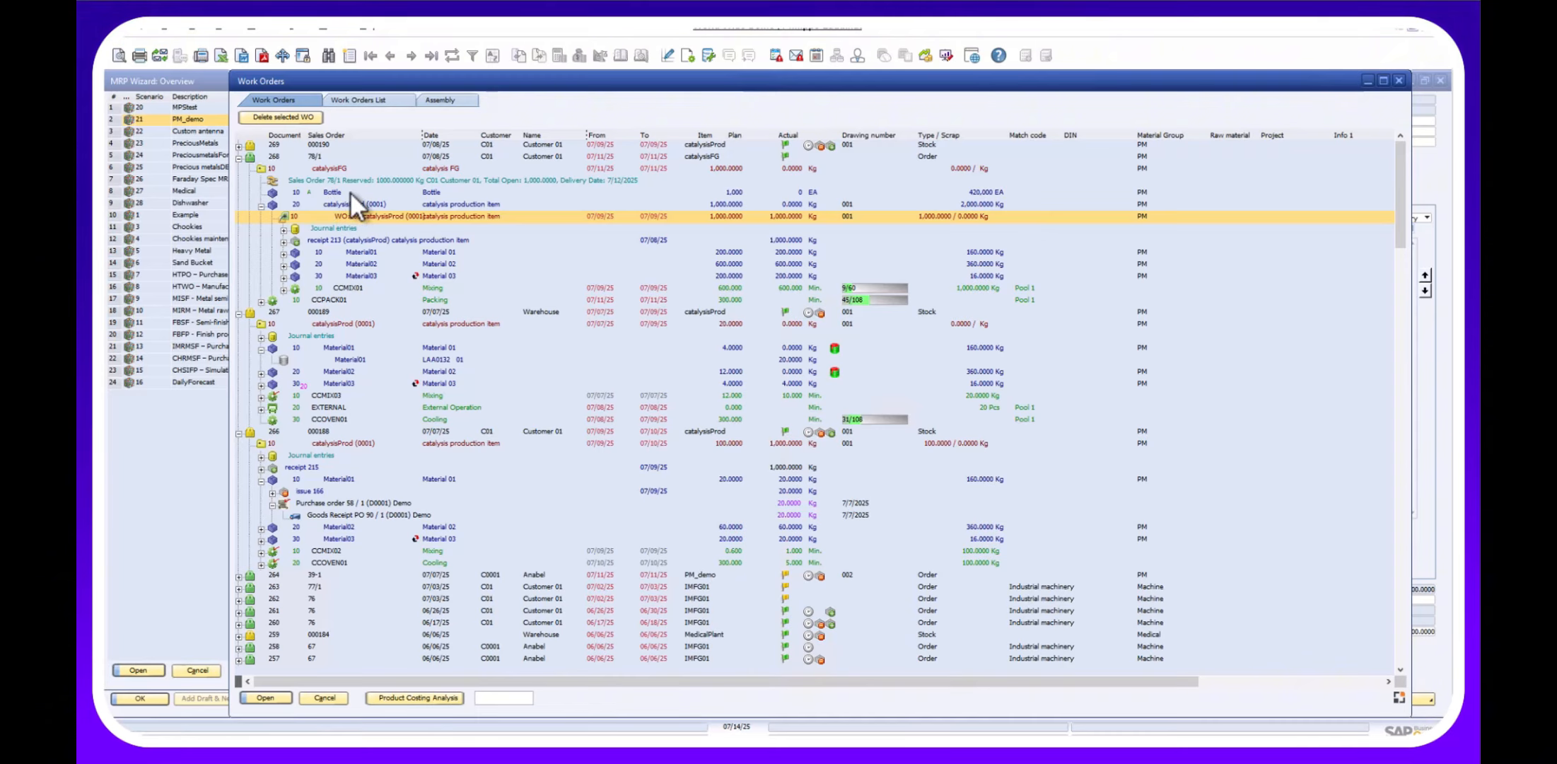
# Close the Work Orders list and MRP Wizard, then open QC by Sample from the terminal menu.
pyautogui.click(324, 698)
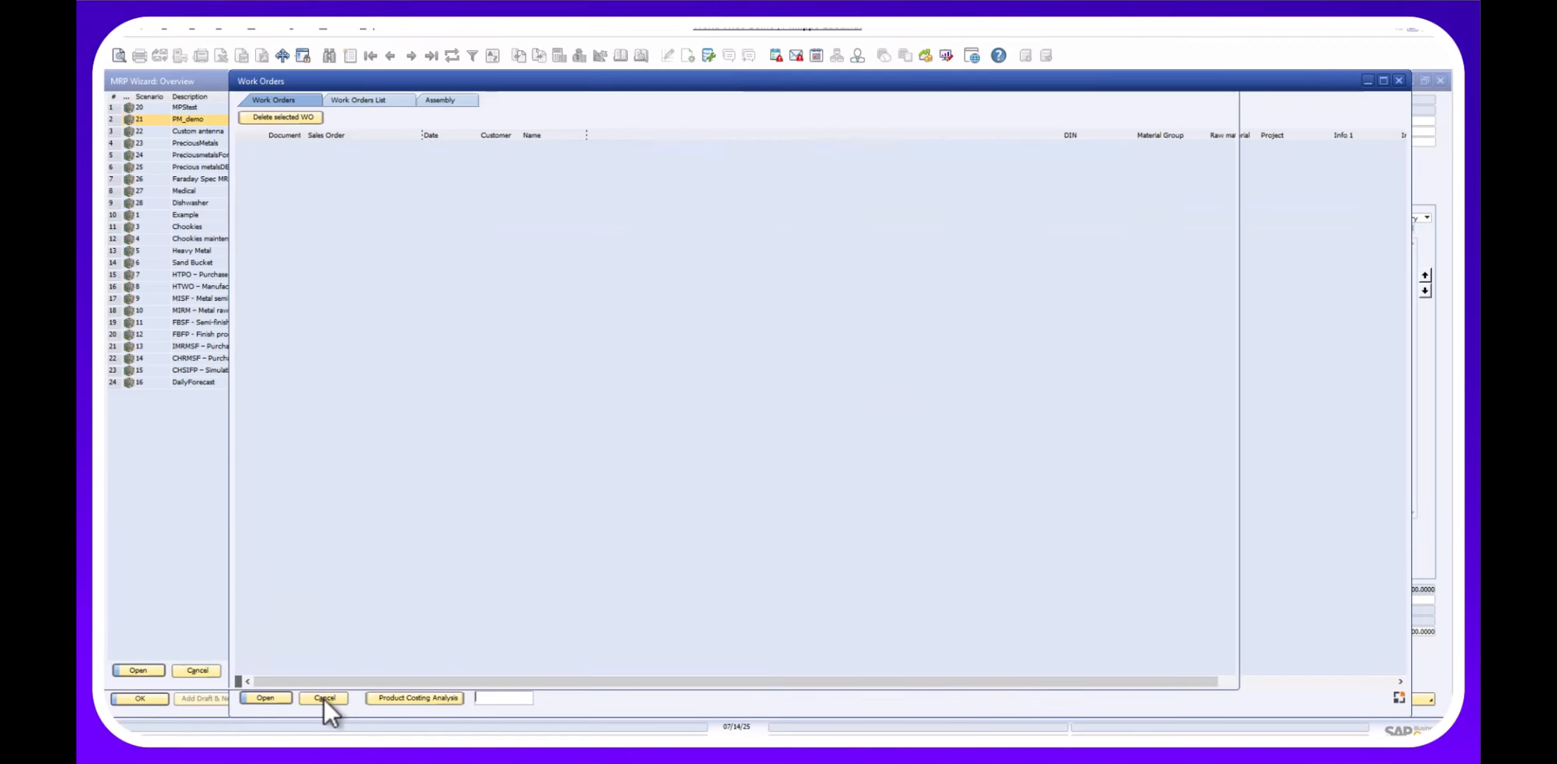
pyautogui.click(195, 672)
pyautogui.click(470, 742)
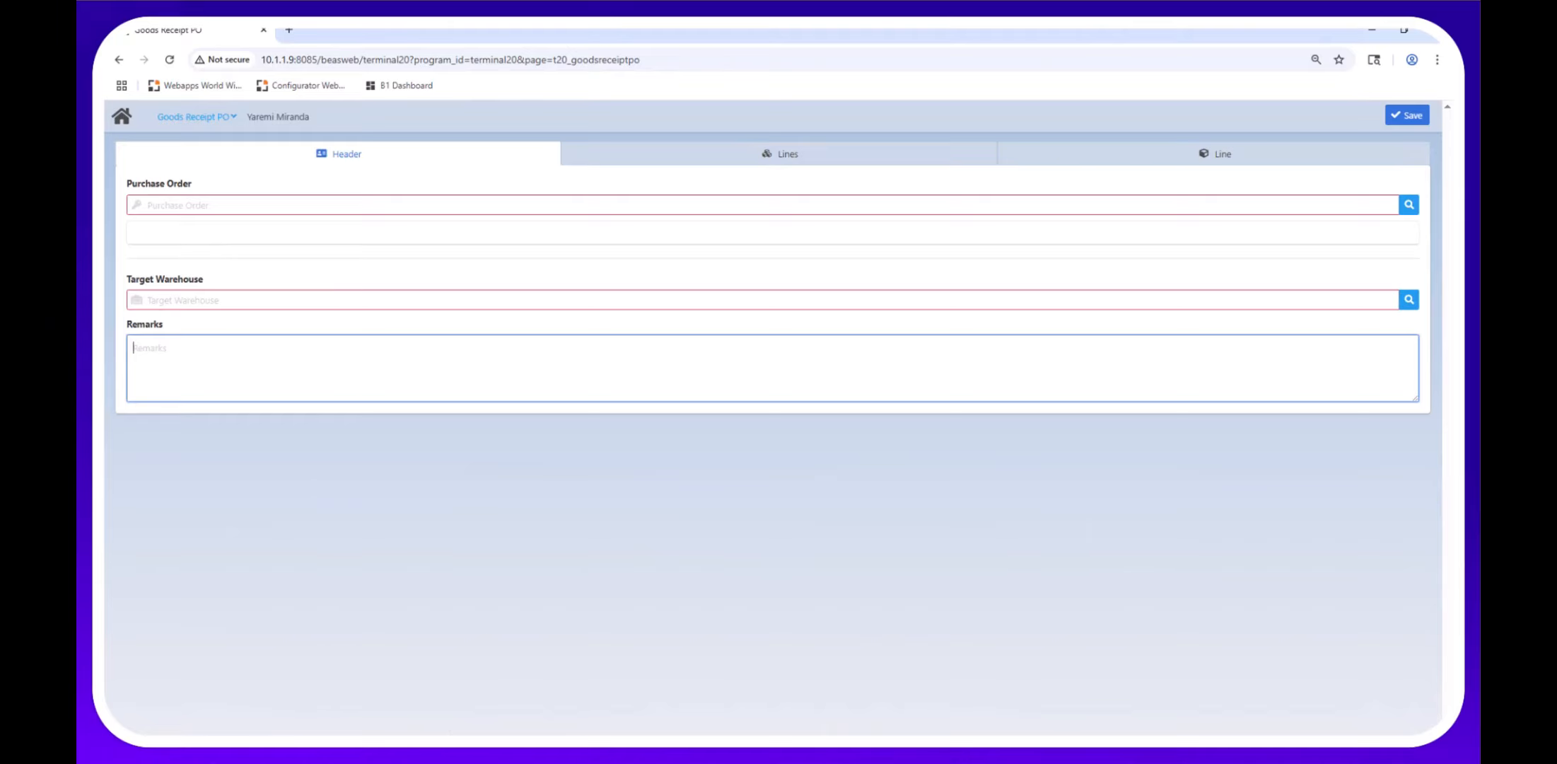
pyautogui.click(160, 119)
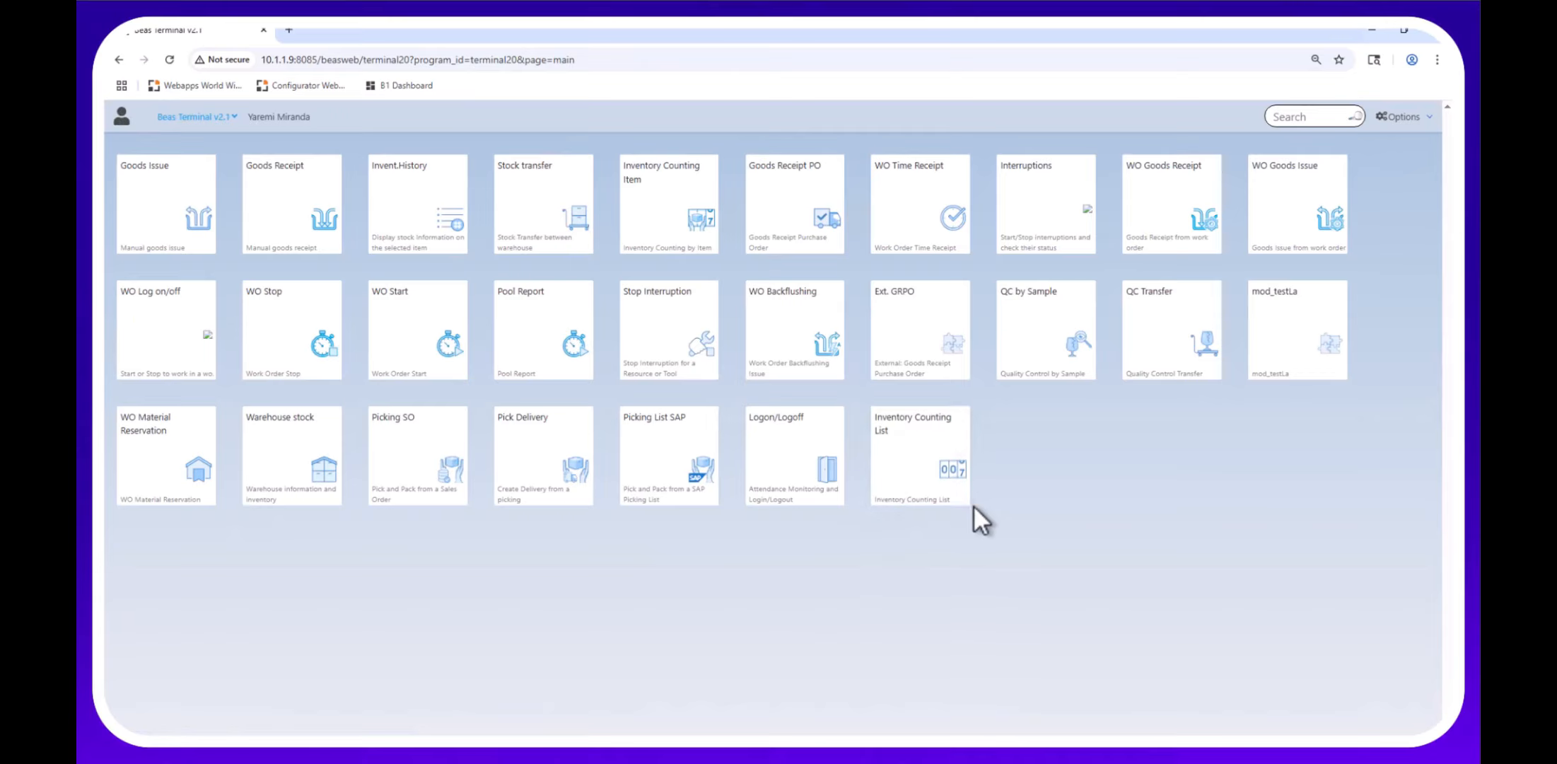
pyautogui.click(1065, 352)
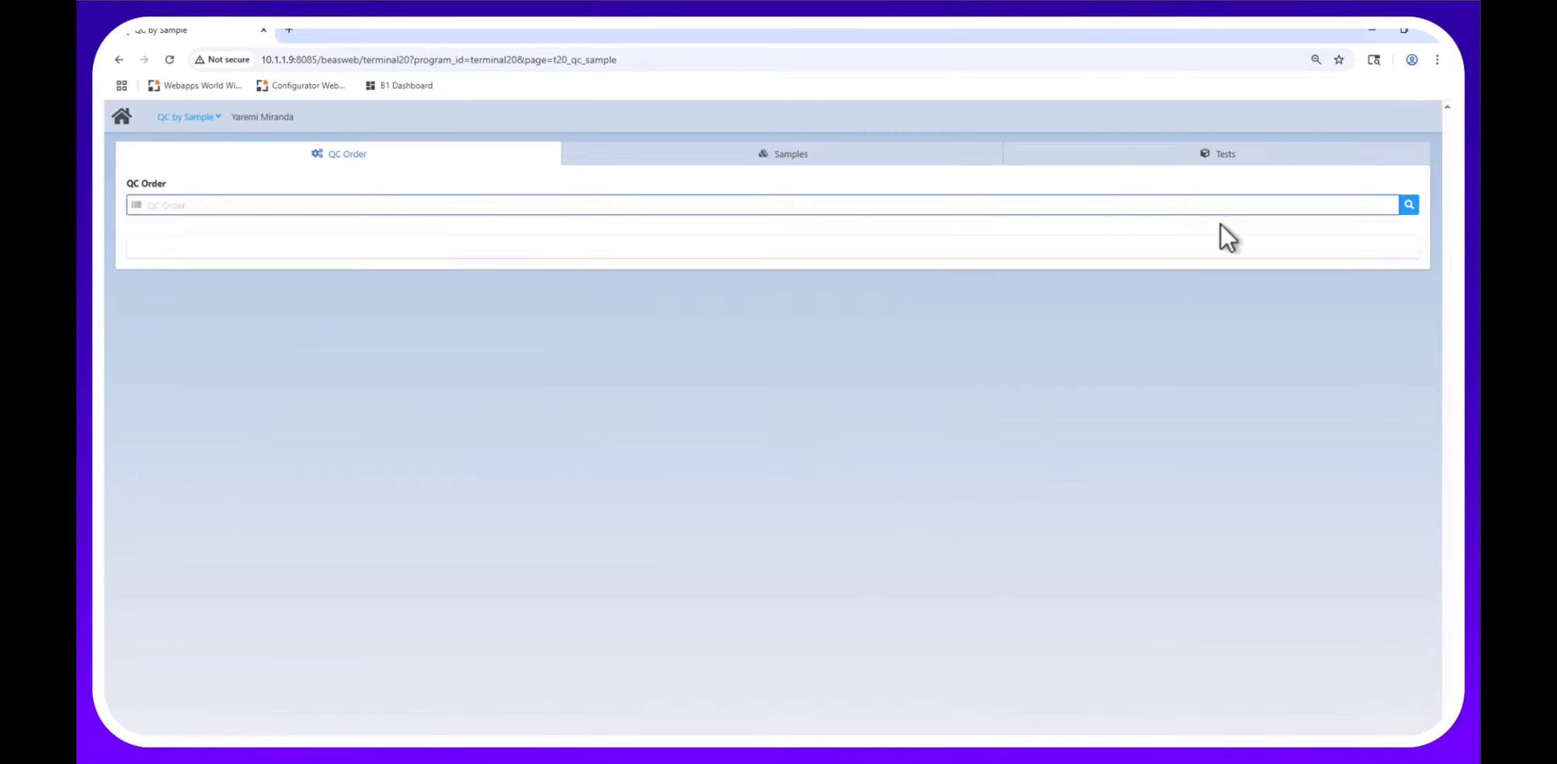
# Load QC order B:LAA0138, review its batches, and display its sample's TEST2 and Weight tests.
pyautogui.click(1405, 199)
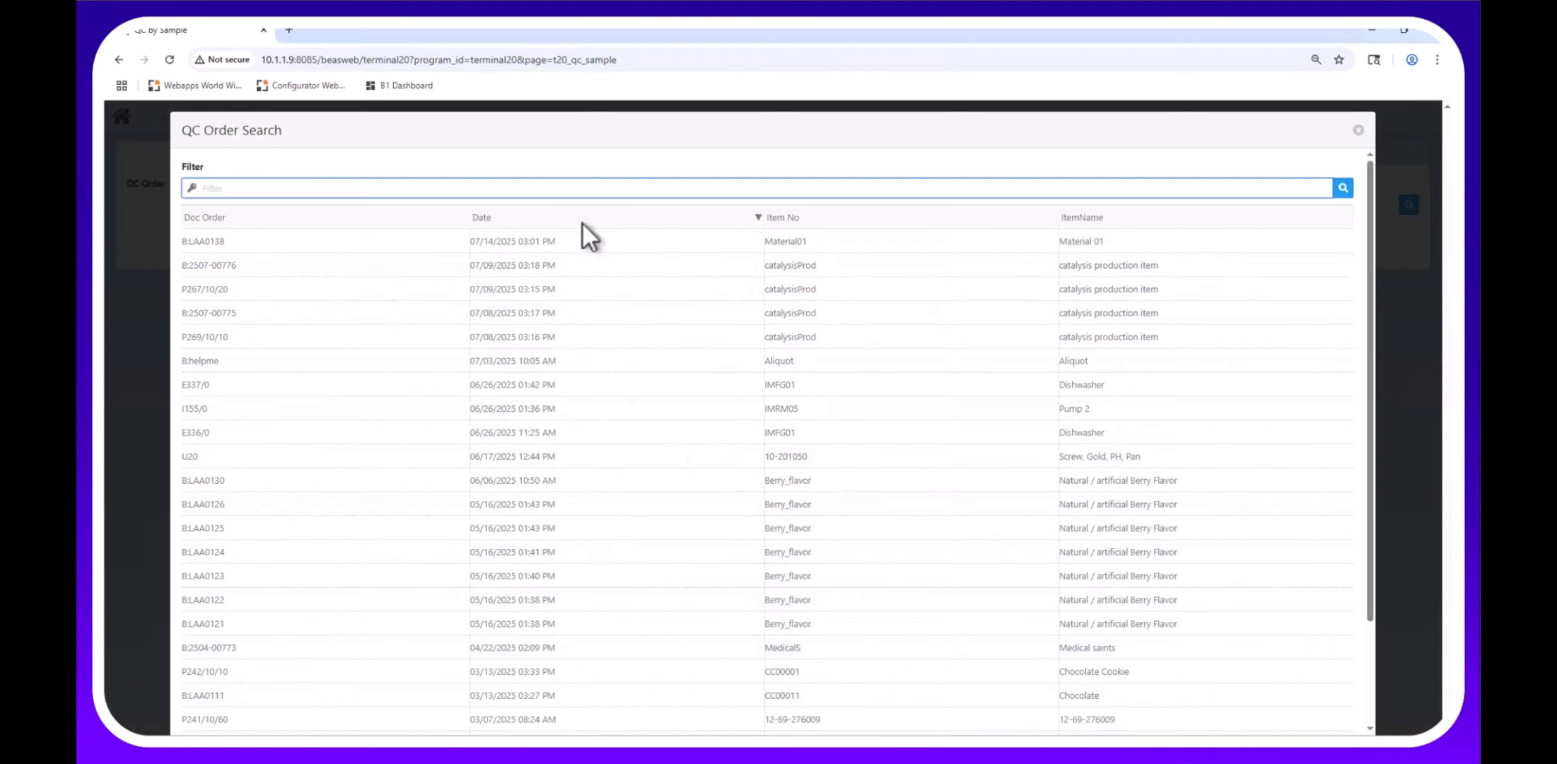
pyautogui.click(259, 241)
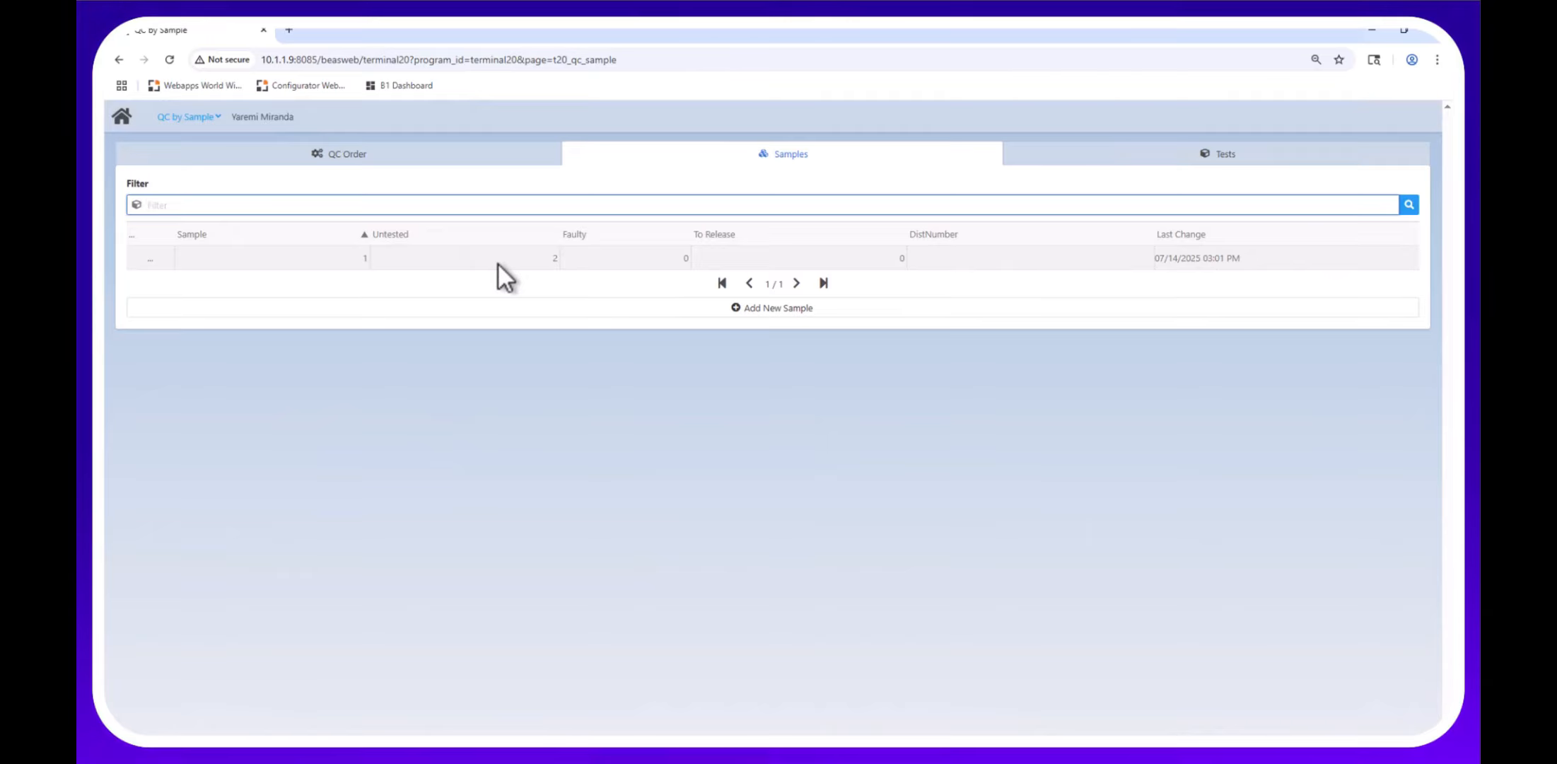
pyautogui.click(367, 154)
pyautogui.click(777, 471)
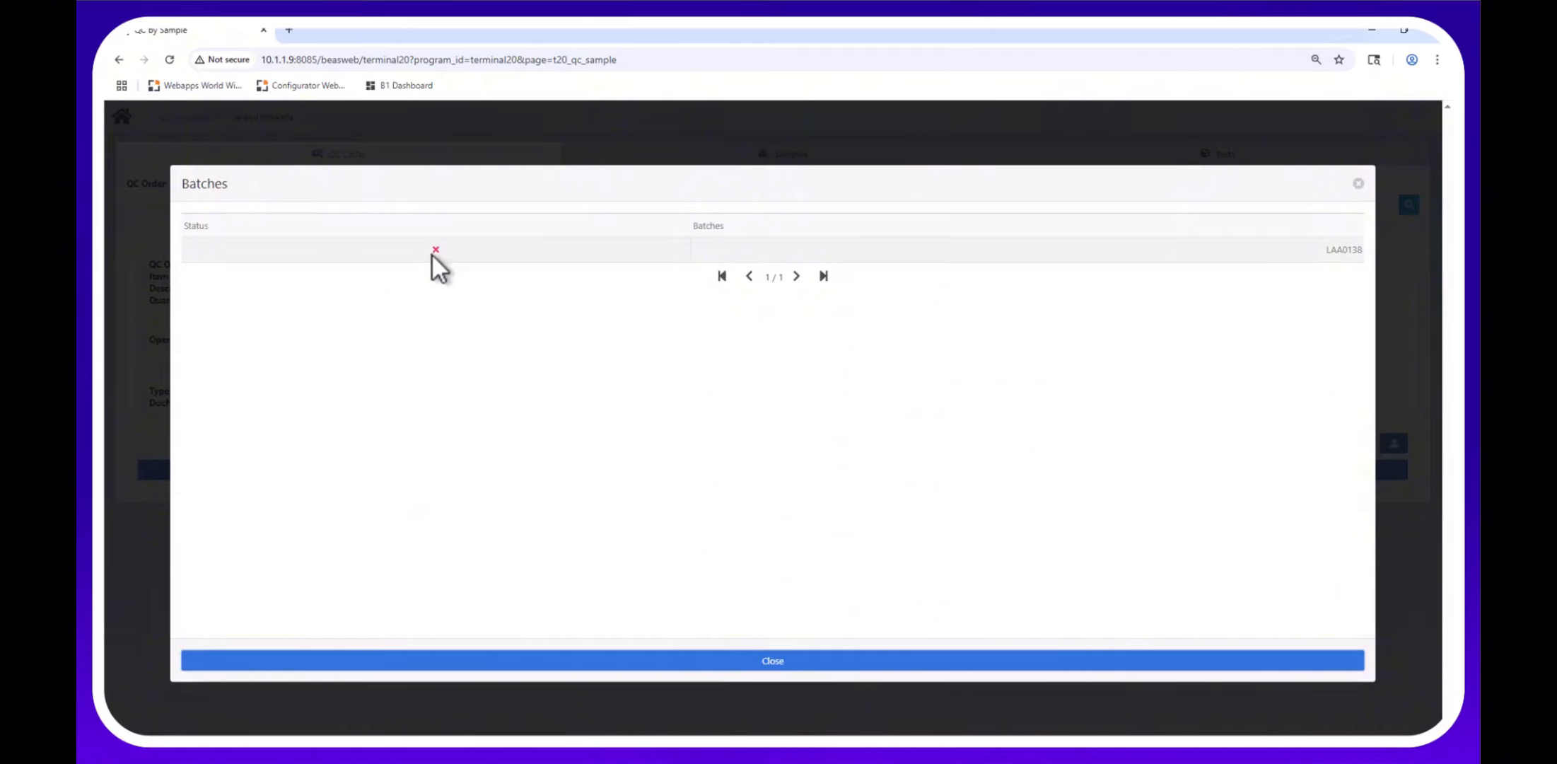
pyautogui.click(1358, 184)
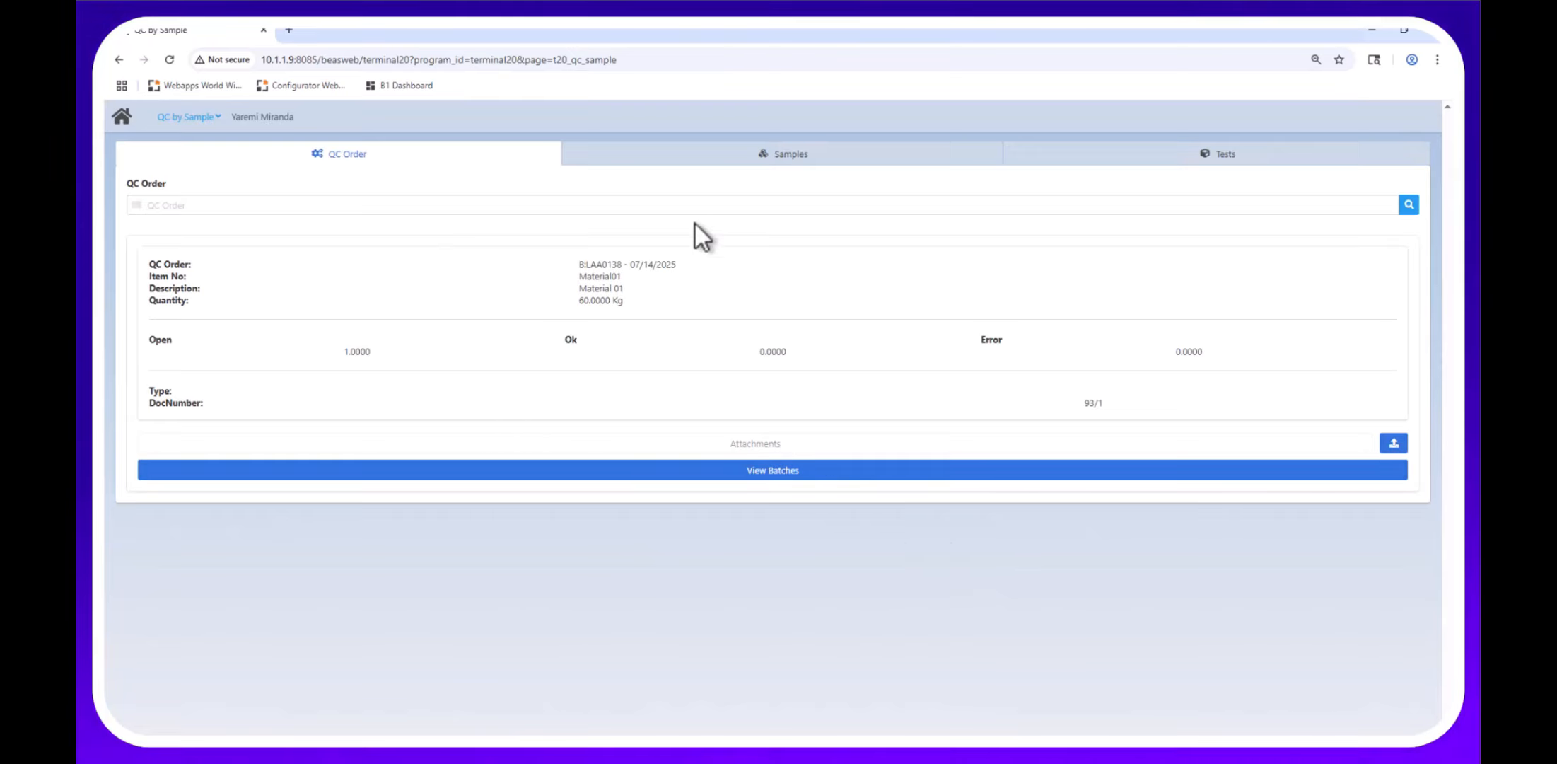
pyautogui.click(833, 154)
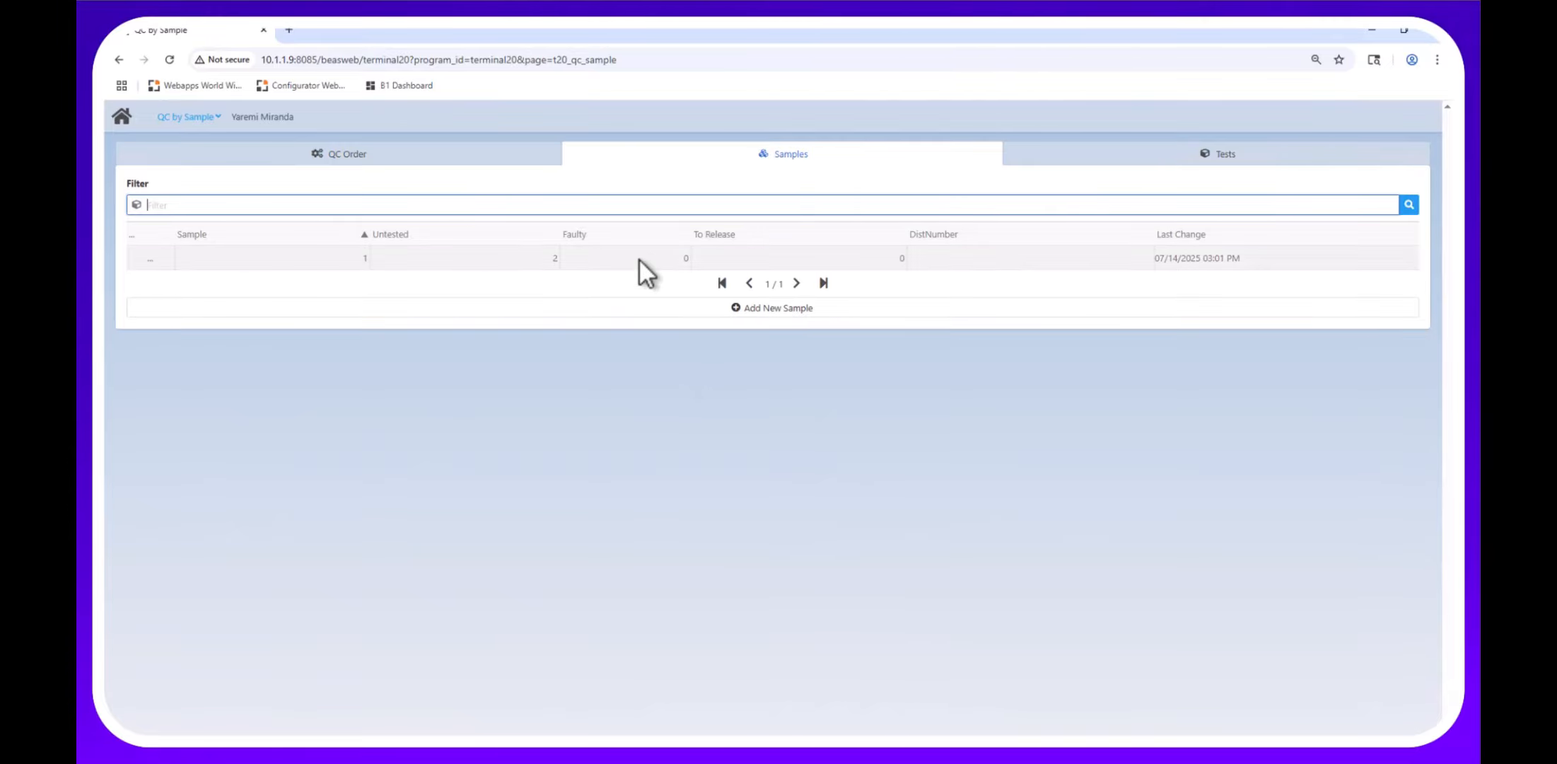
pyautogui.click(638, 259)
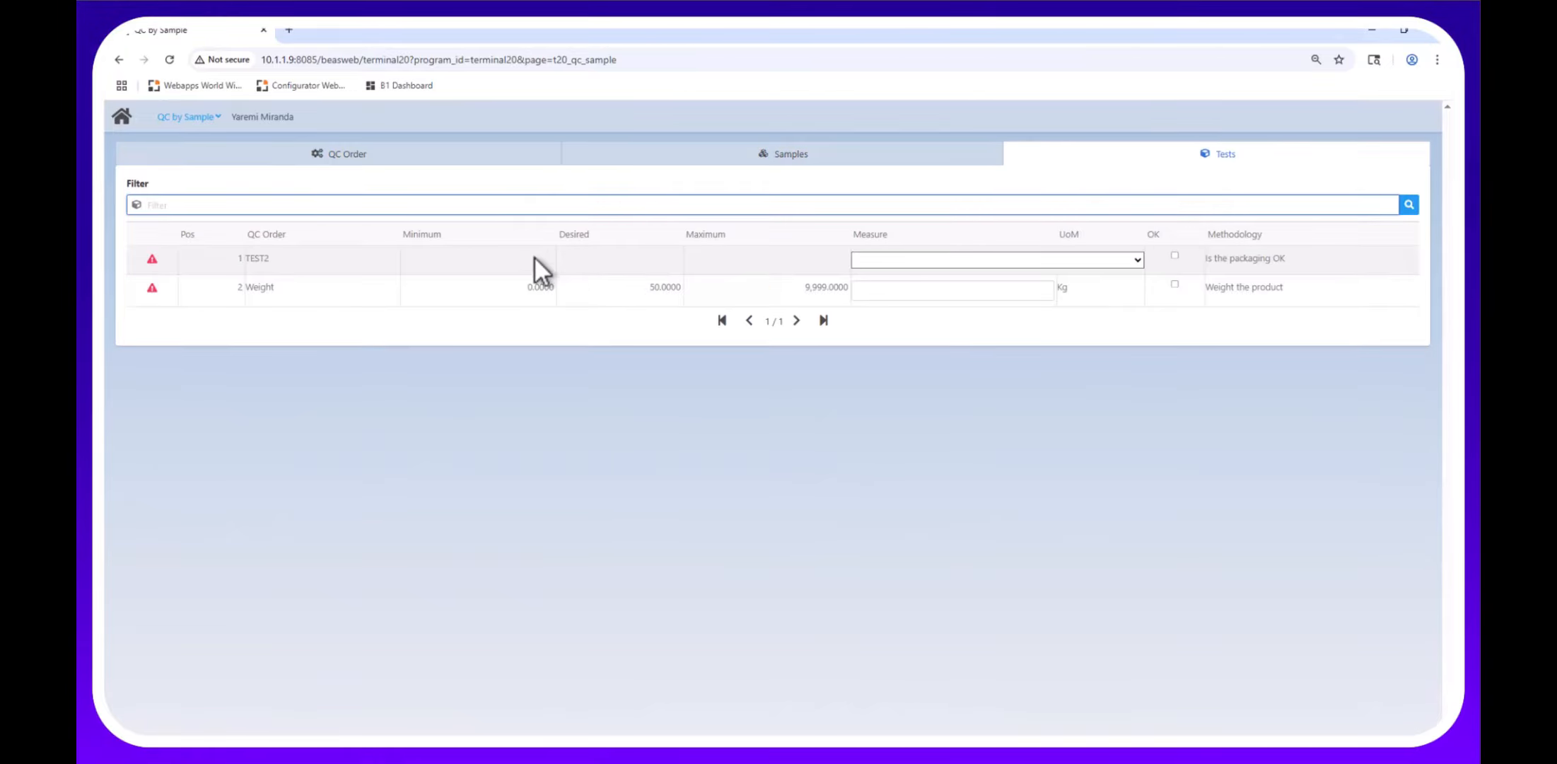
# Mark TEST2 as OK and review the Weight test's details and blockage reasons without saving.
pyautogui.click(1137, 259)
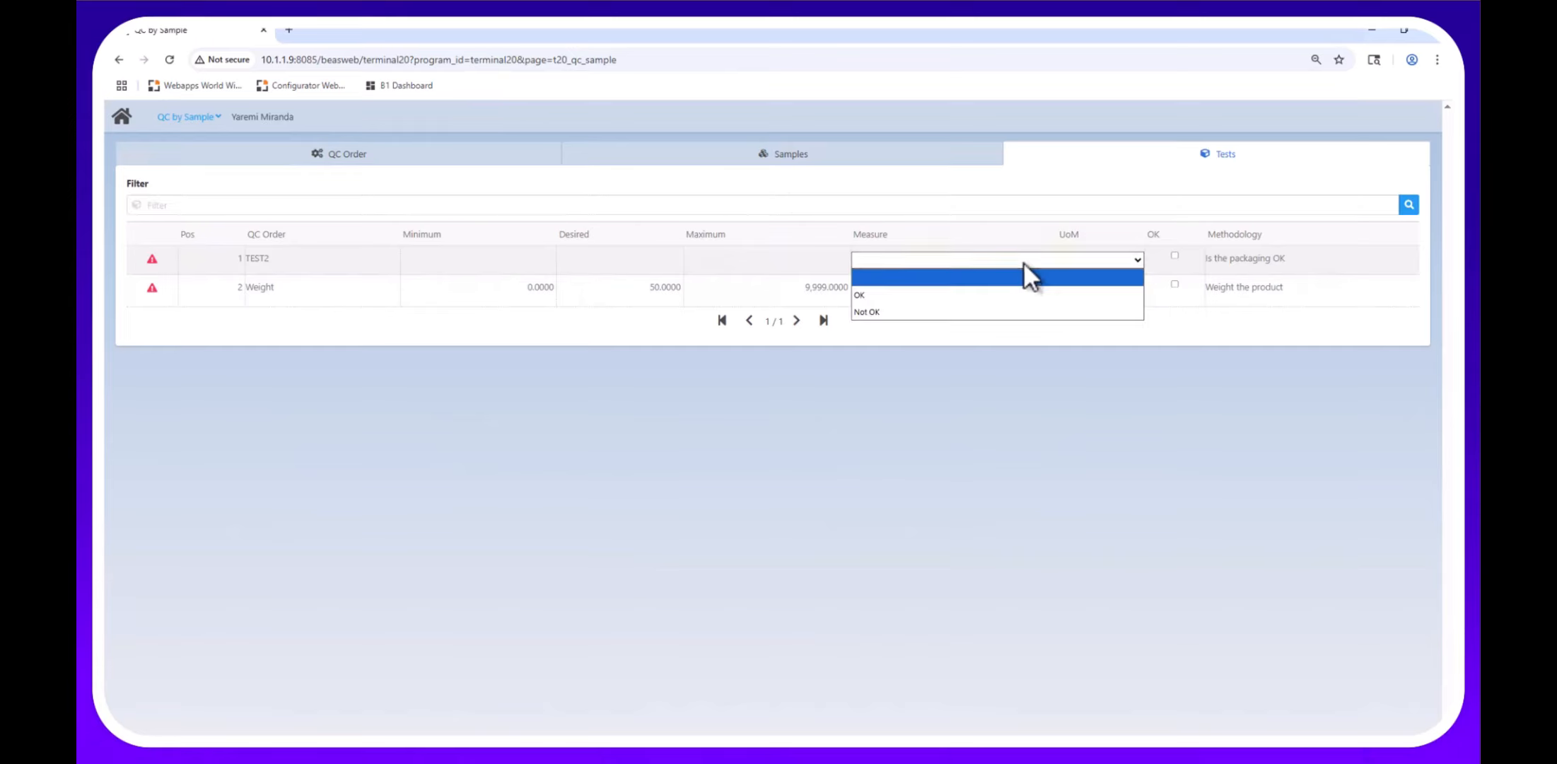
pyautogui.click(905, 294)
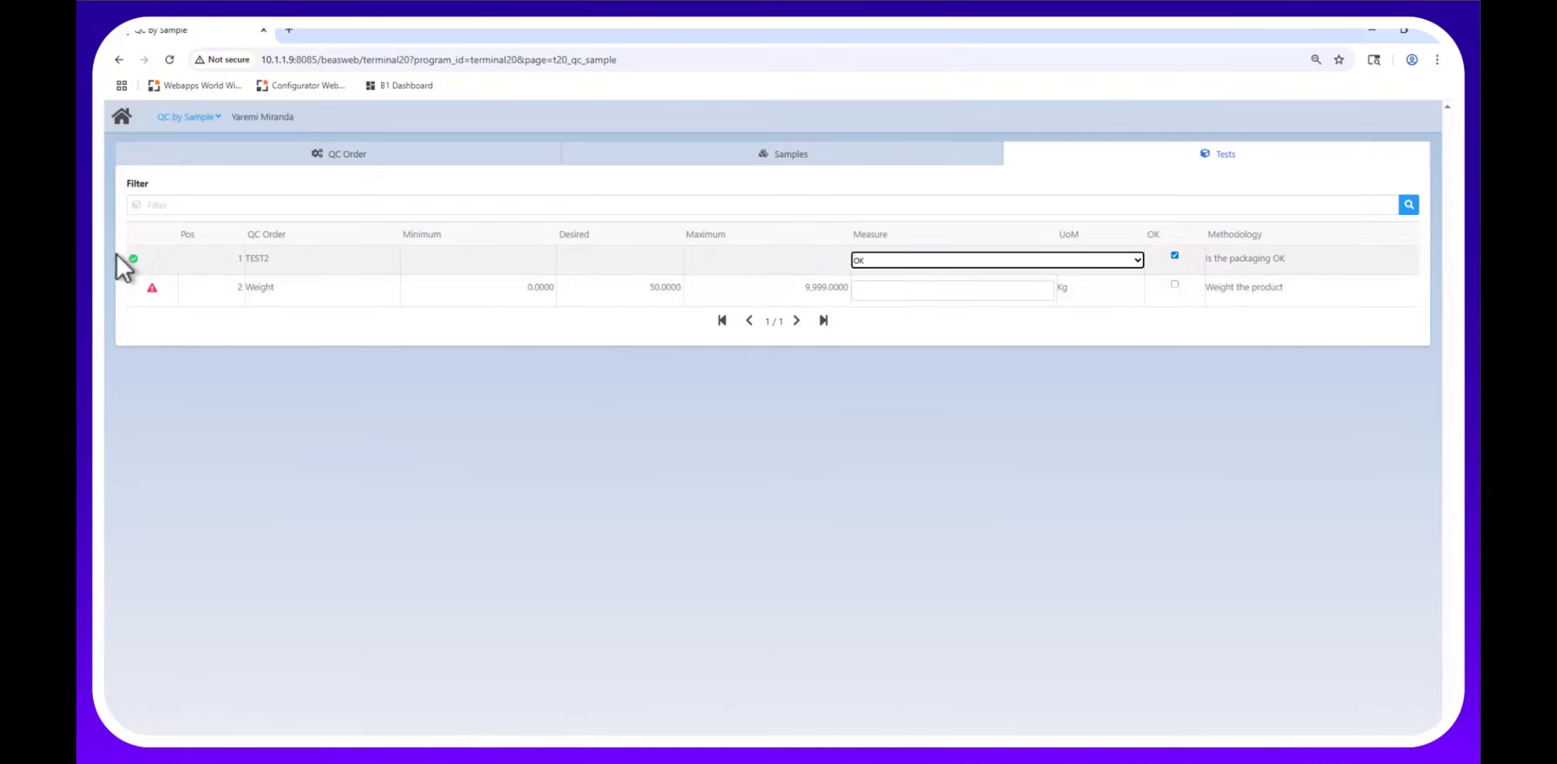
pyautogui.click(459, 287)
pyautogui.click(1103, 292)
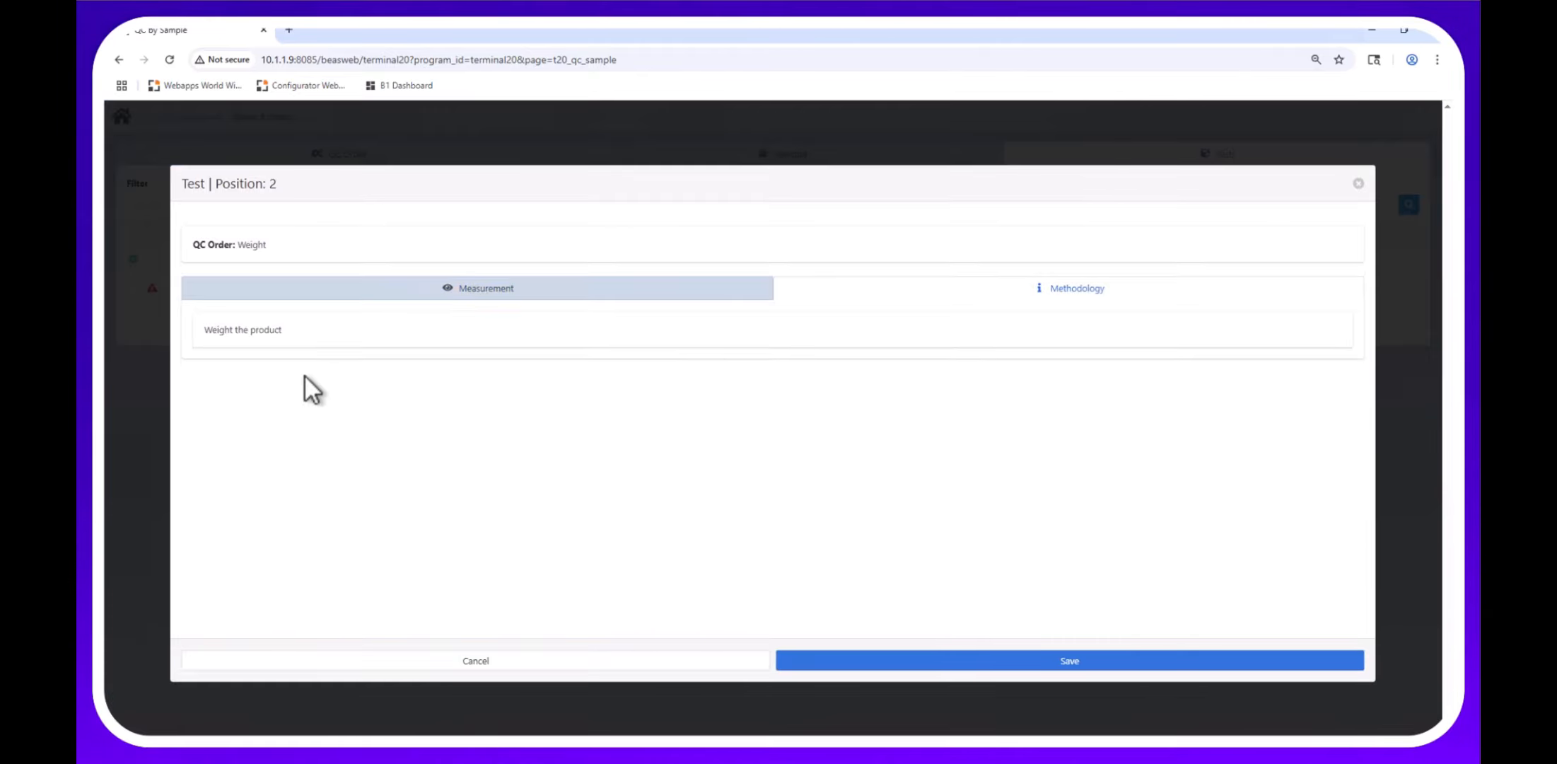
pyautogui.click(452, 294)
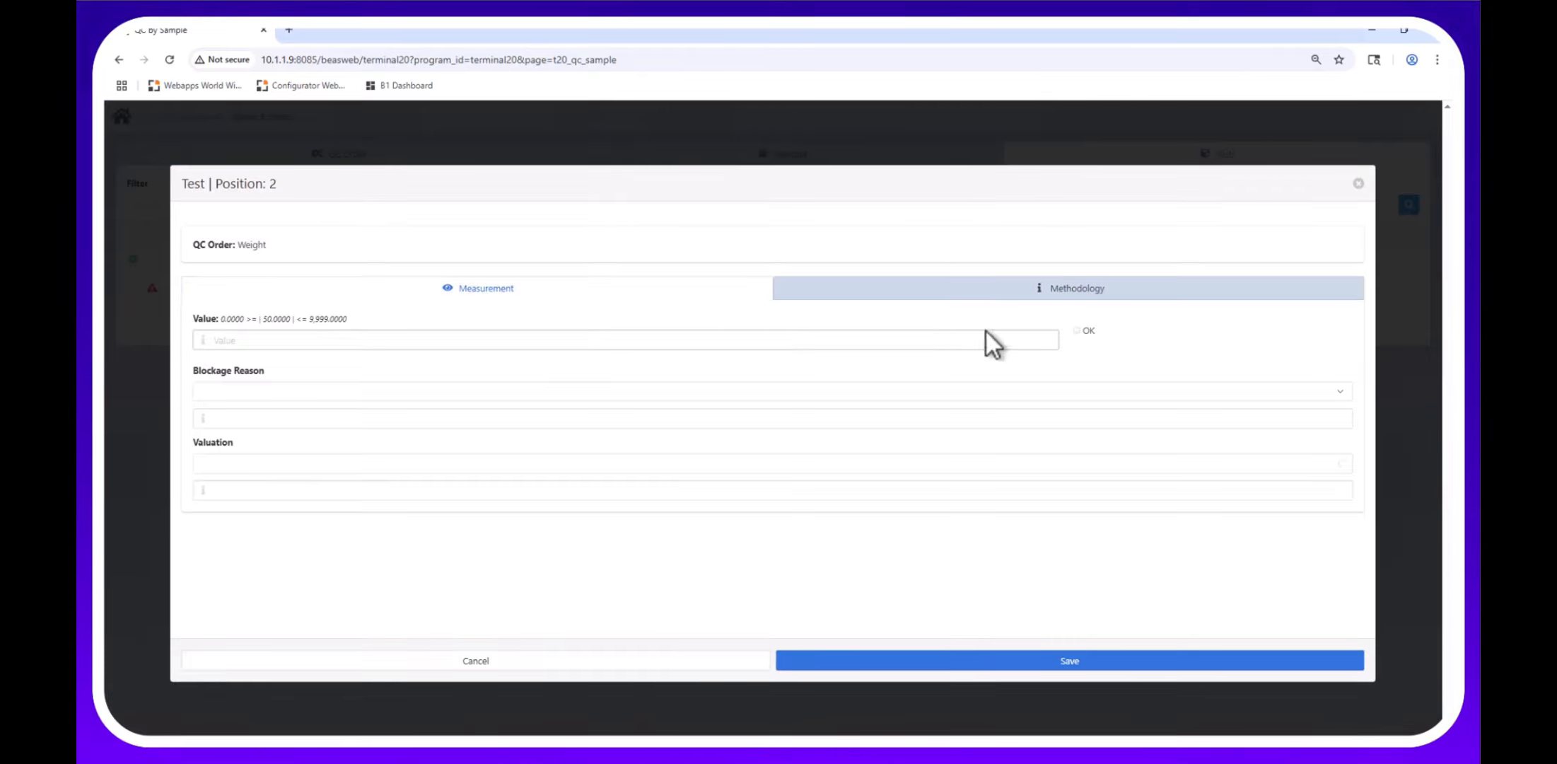
pyautogui.click(1294, 395)
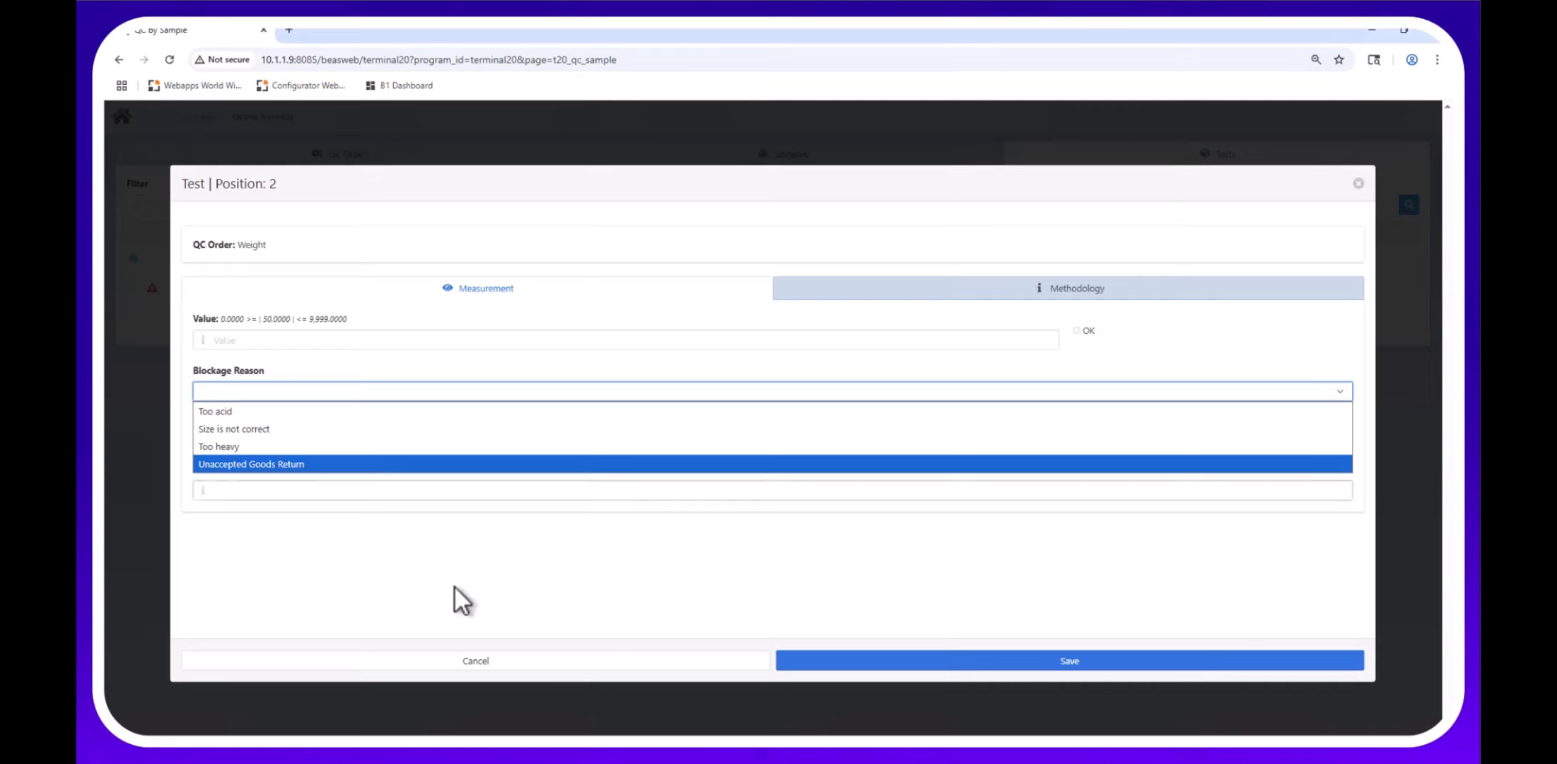
pyautogui.click(484, 659)
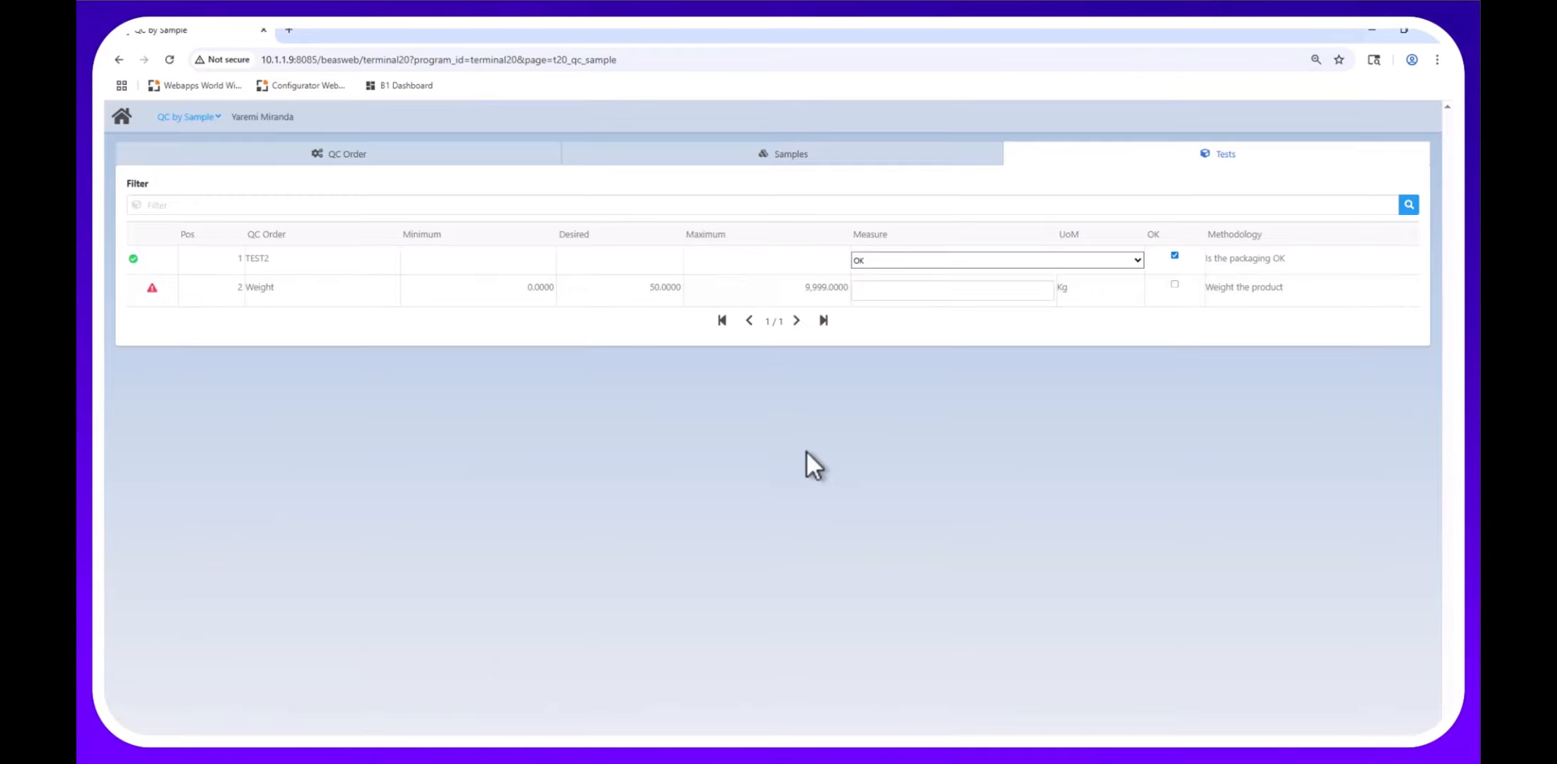
# Record a Weight measurement of 50 Kg and return to the QC order summary.
pyautogui.click(963, 294)
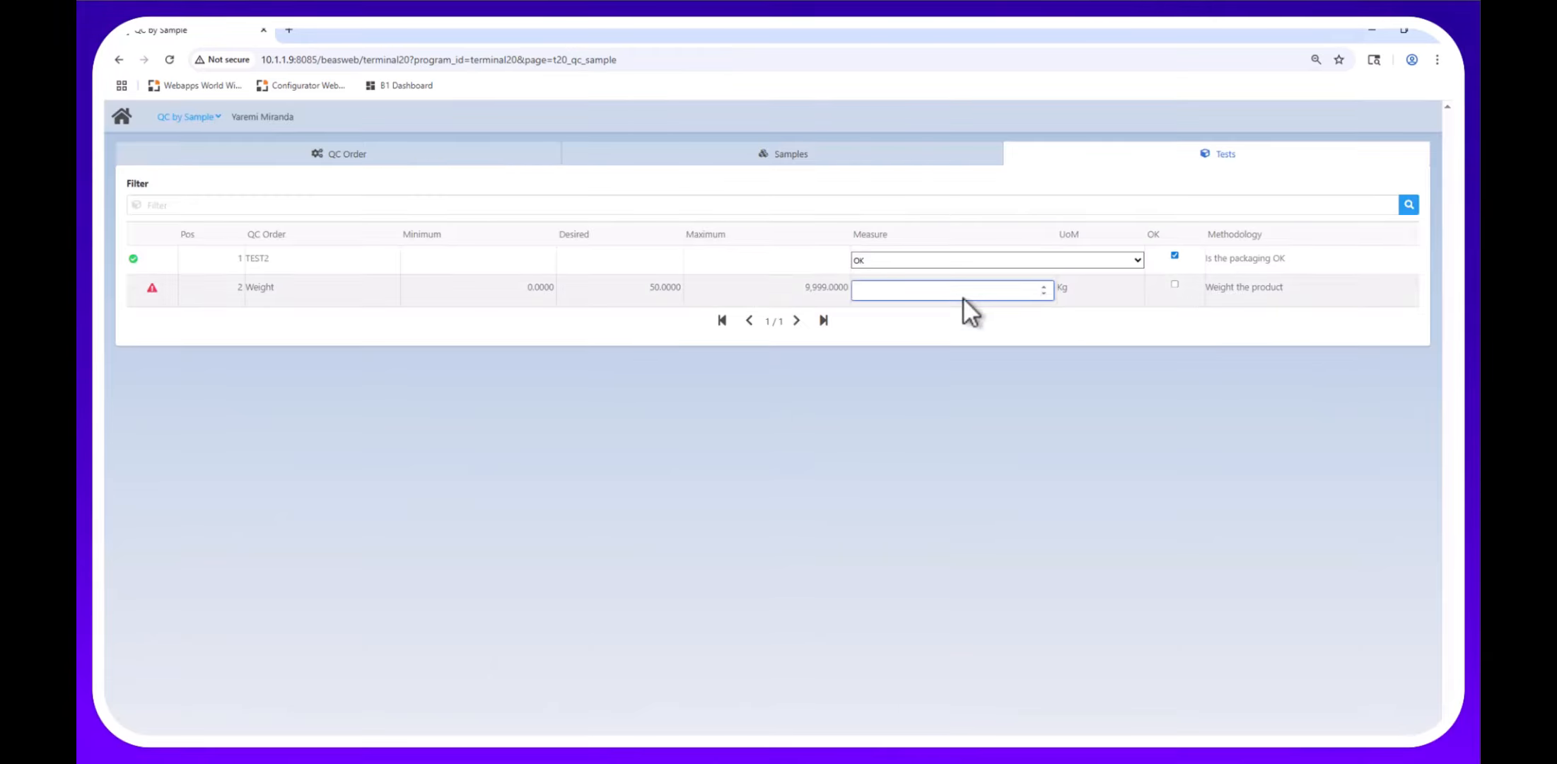
pyautogui.write('50')
pyautogui.press('Tab')
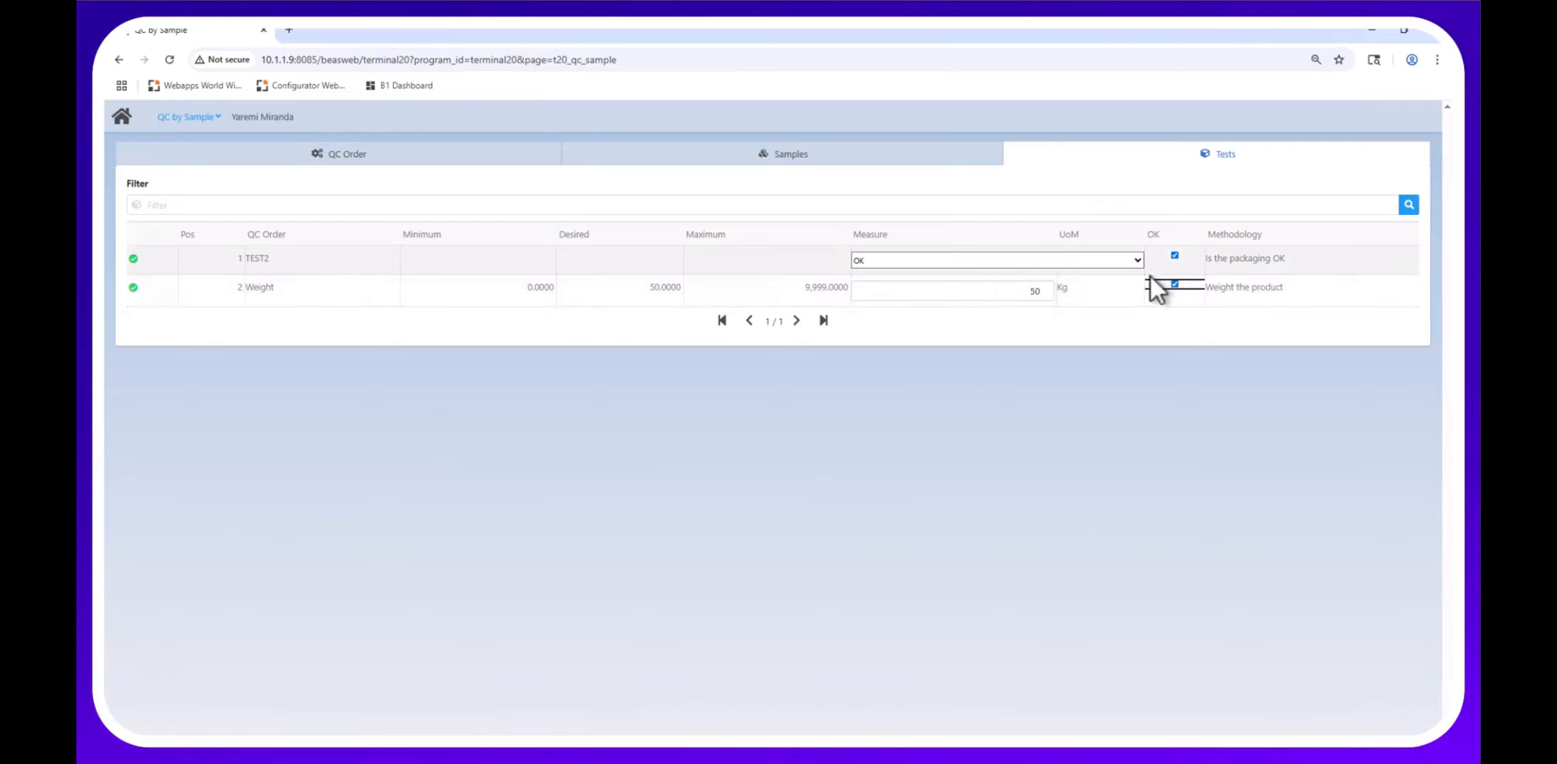
pyautogui.click(447, 156)
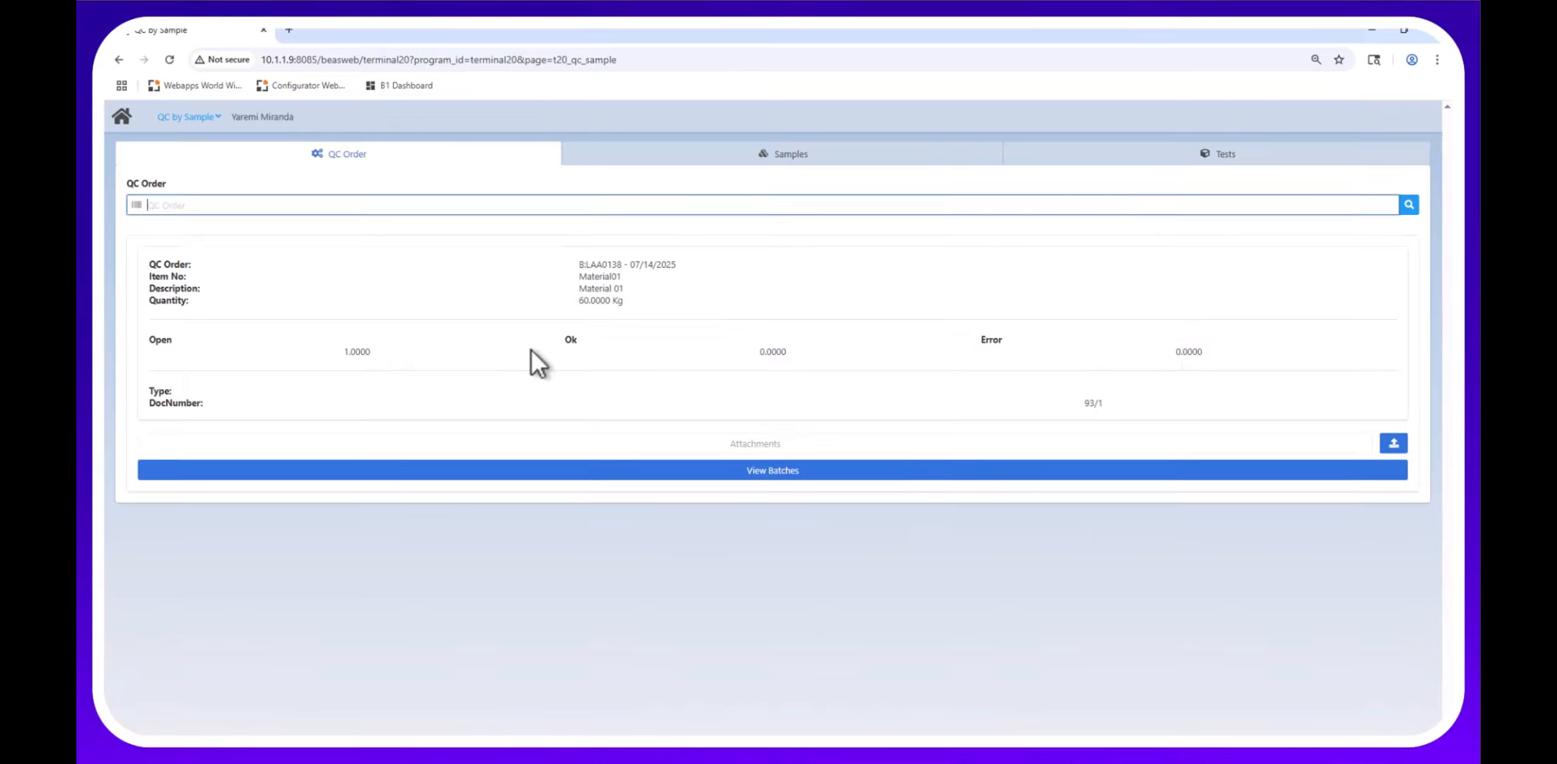
# View batch LAA0138's passed status, cancel the attachment upload, and return to the main tile menu.
pyautogui.click(757, 470)
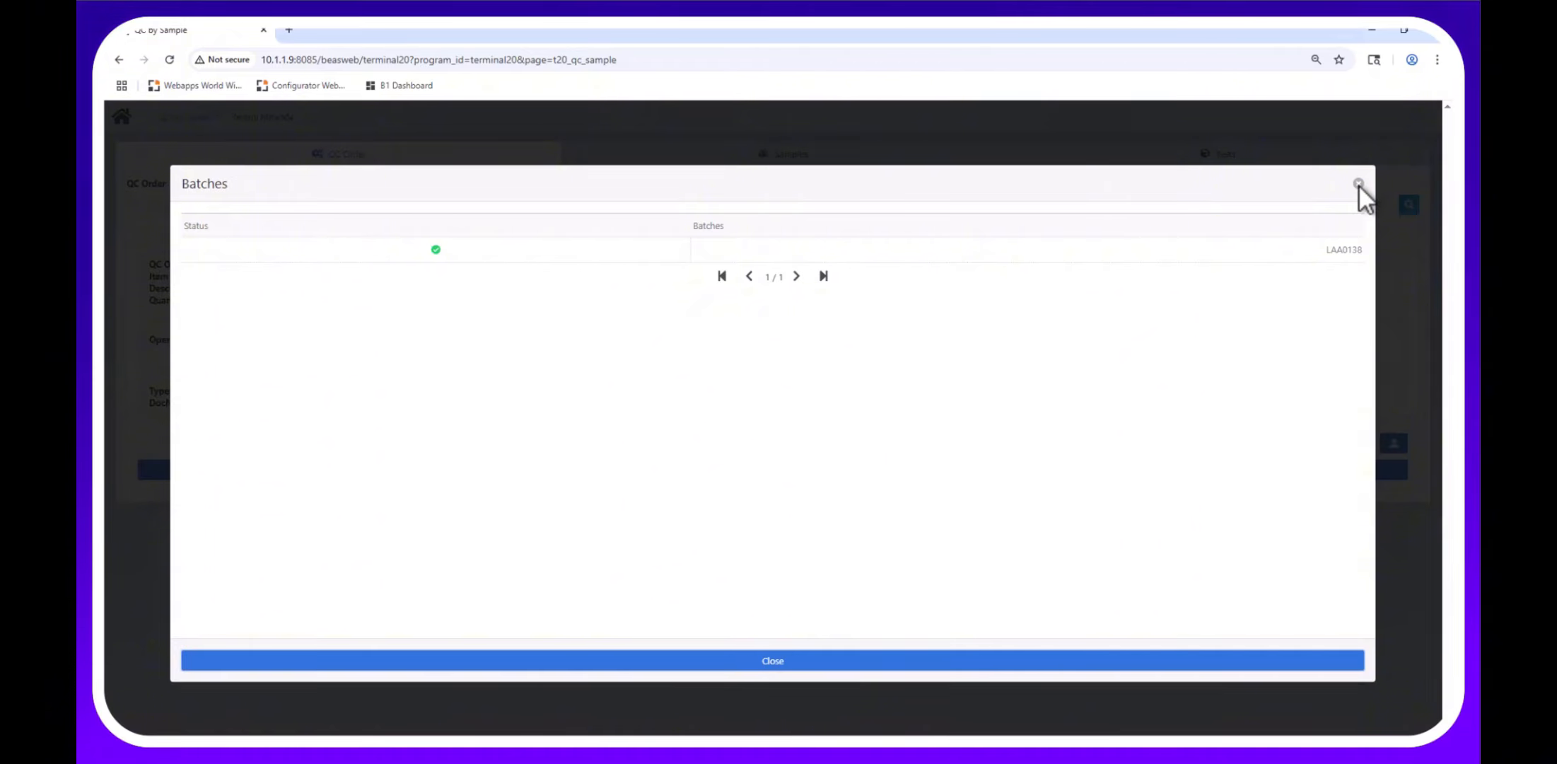
pyautogui.click(1358, 183)
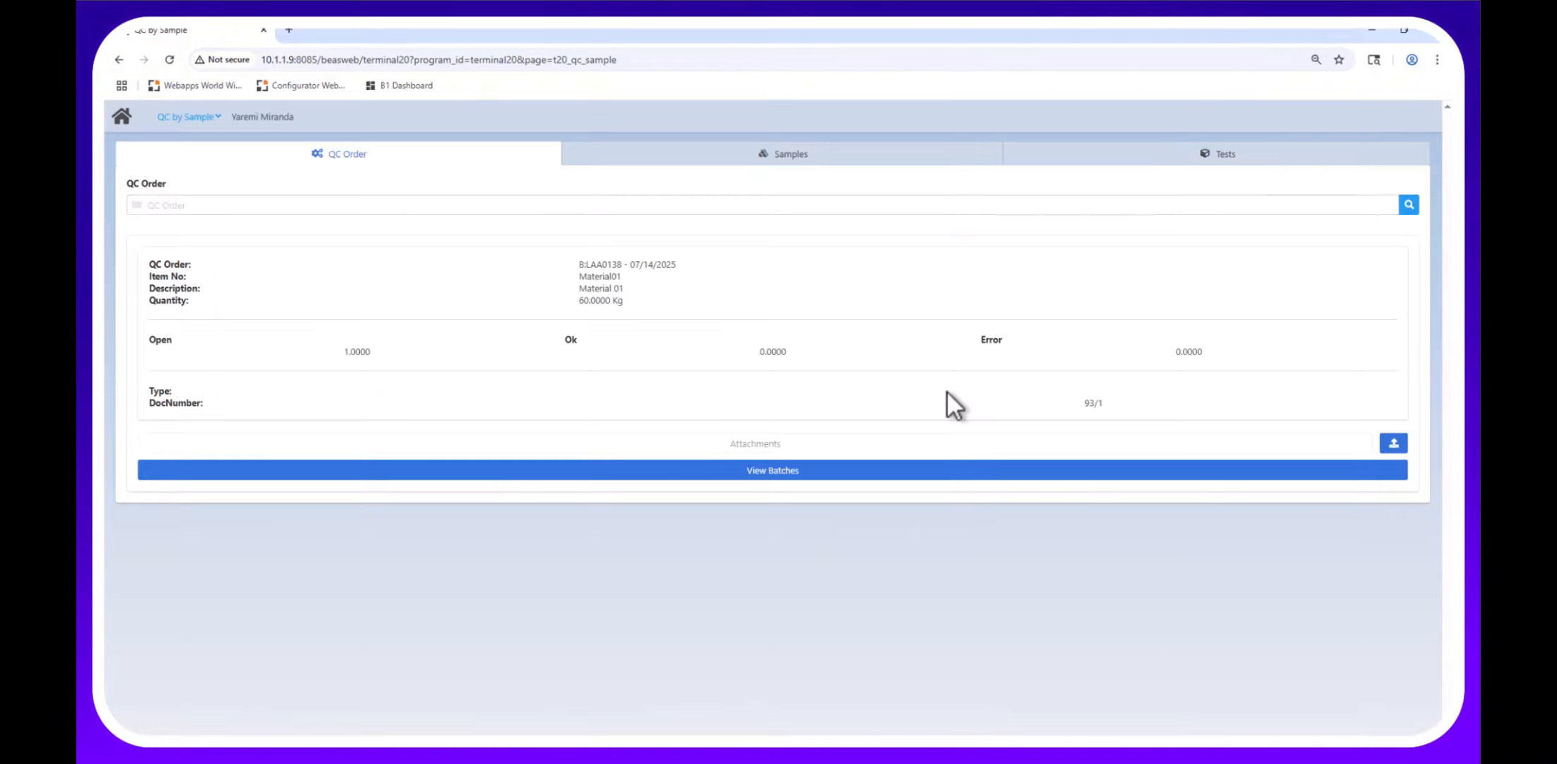
pyautogui.click(1384, 443)
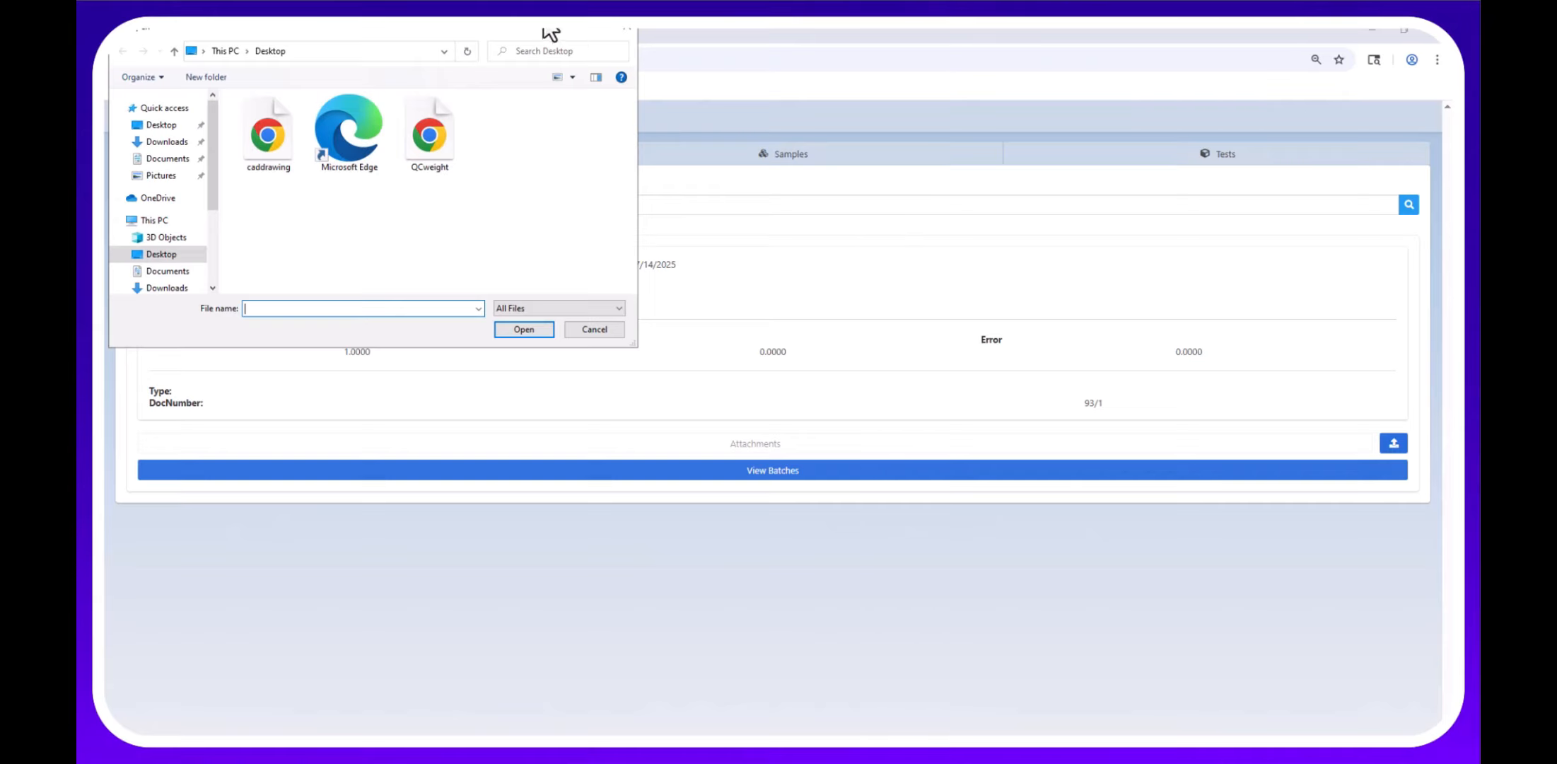
pyautogui.click(629, 32)
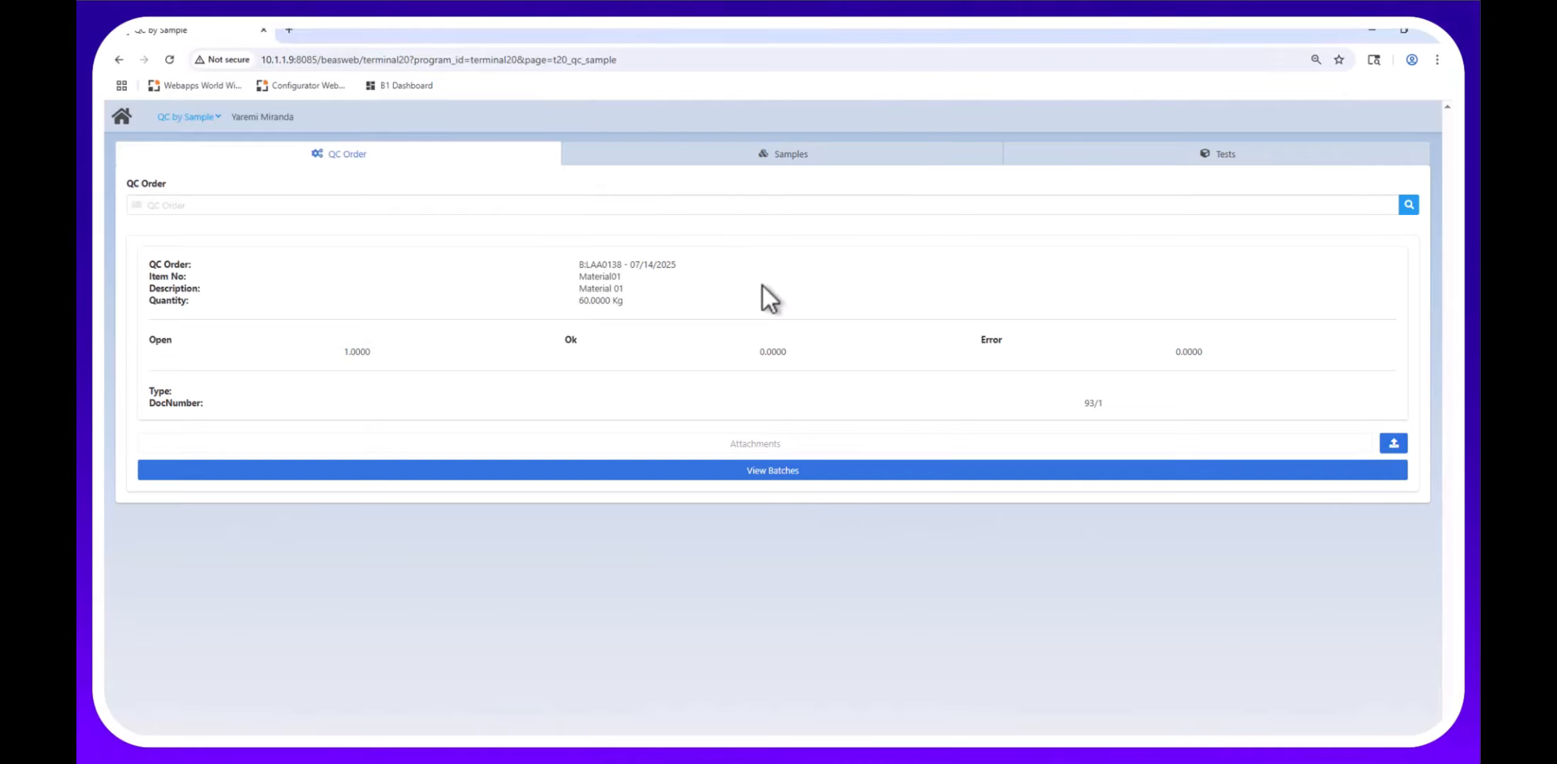
pyautogui.click(128, 120)
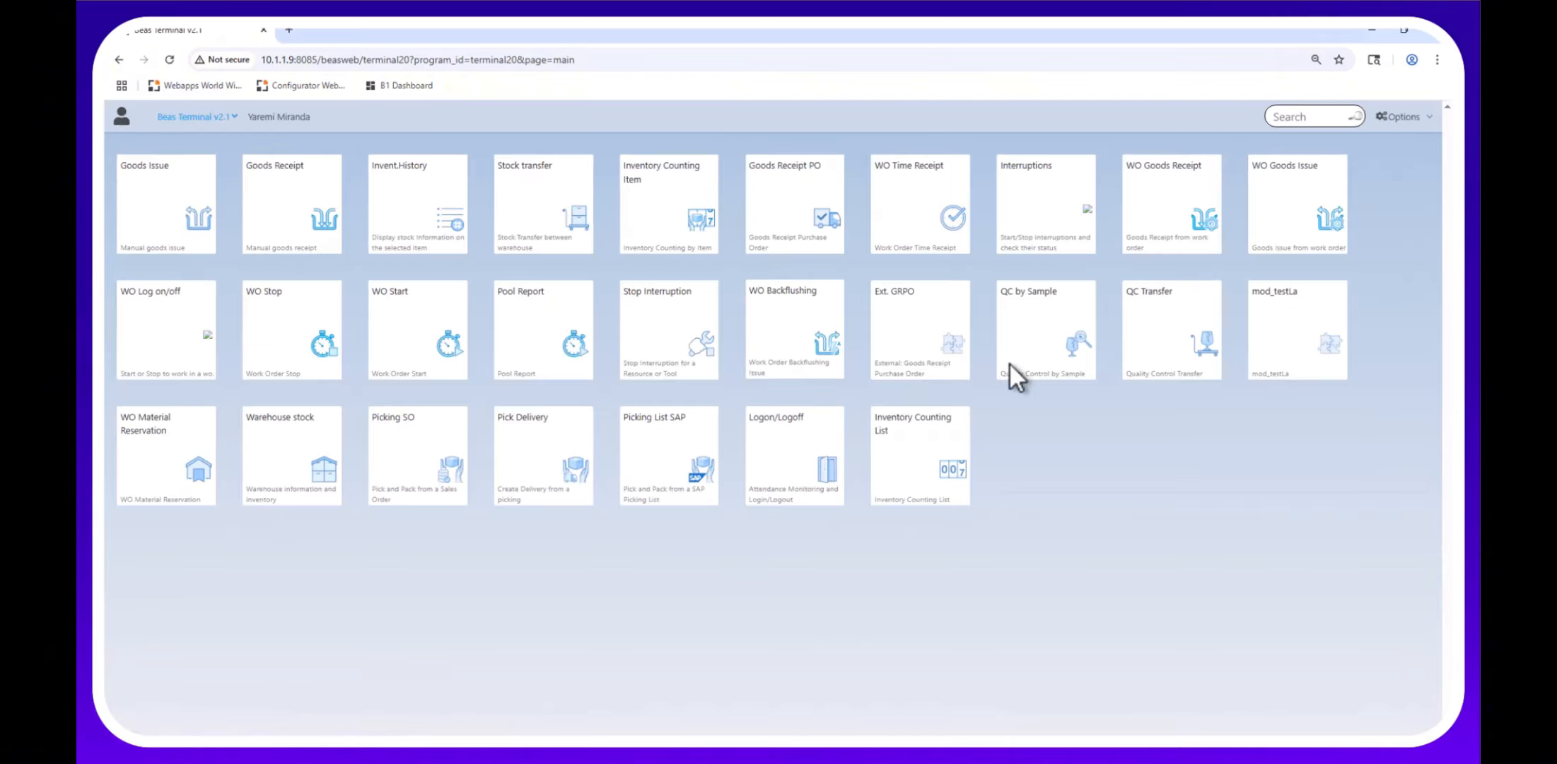
pyautogui.click(1063, 330)
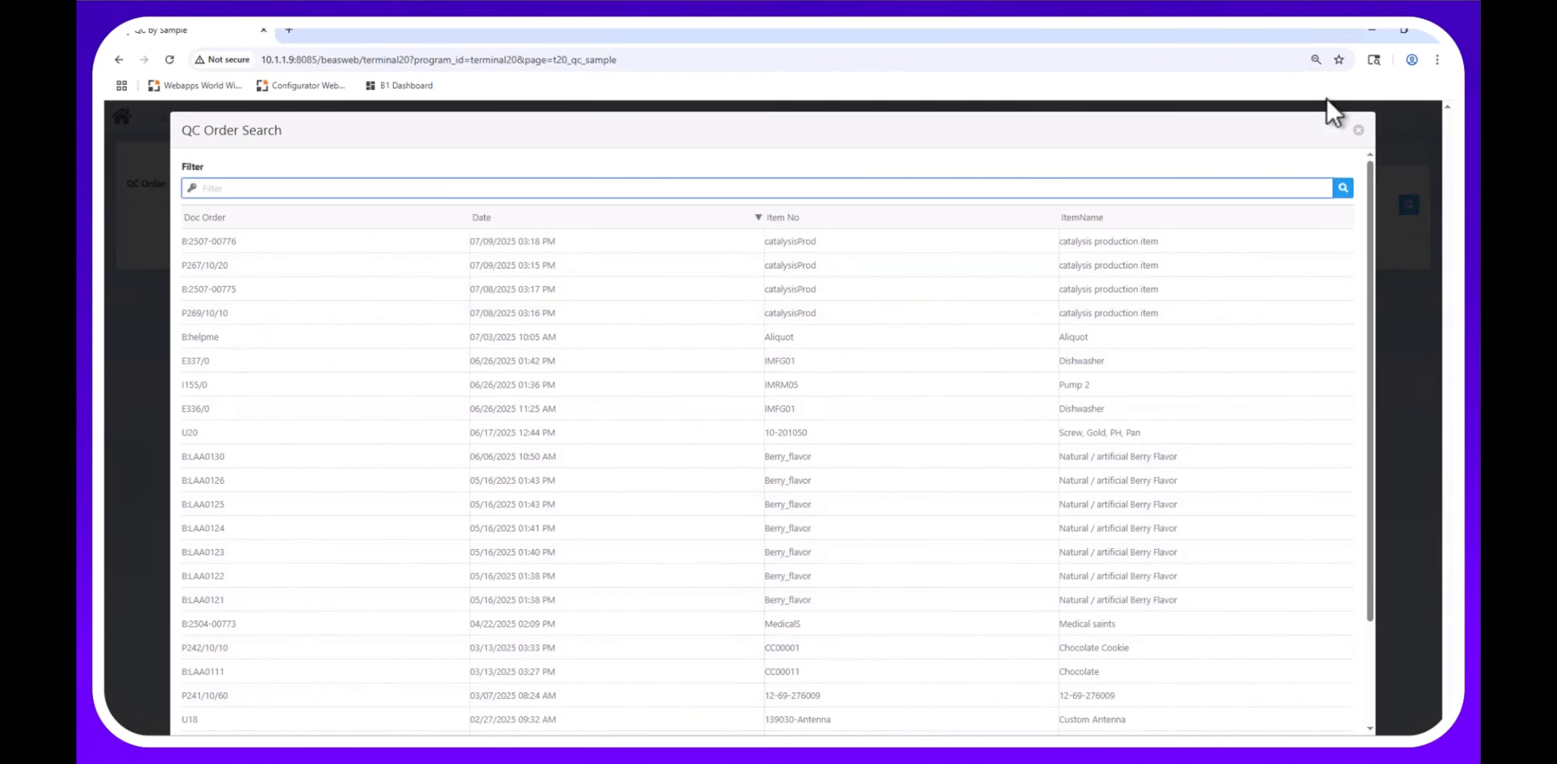
pyautogui.click(1358, 129)
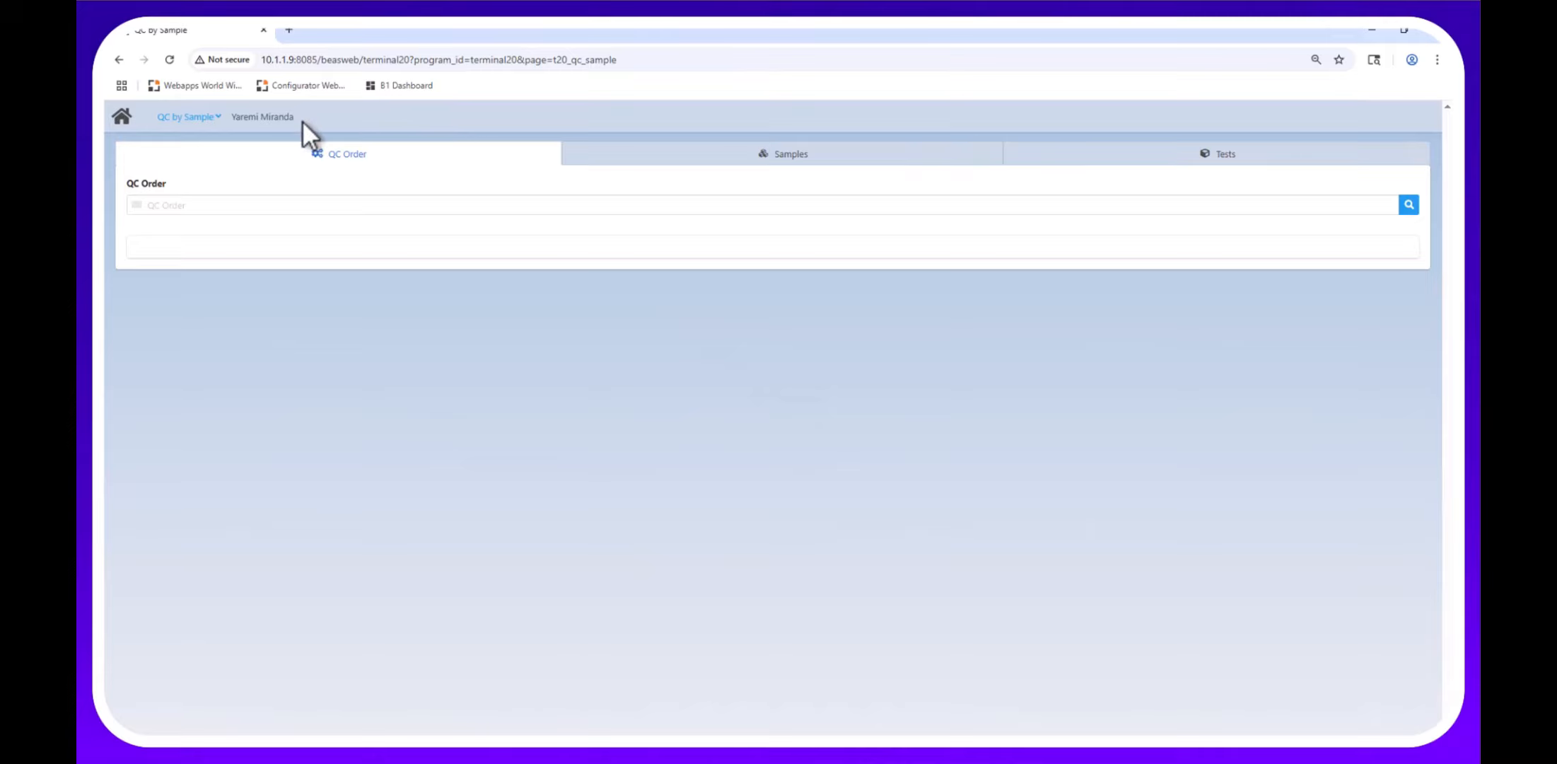
pyautogui.click(131, 122)
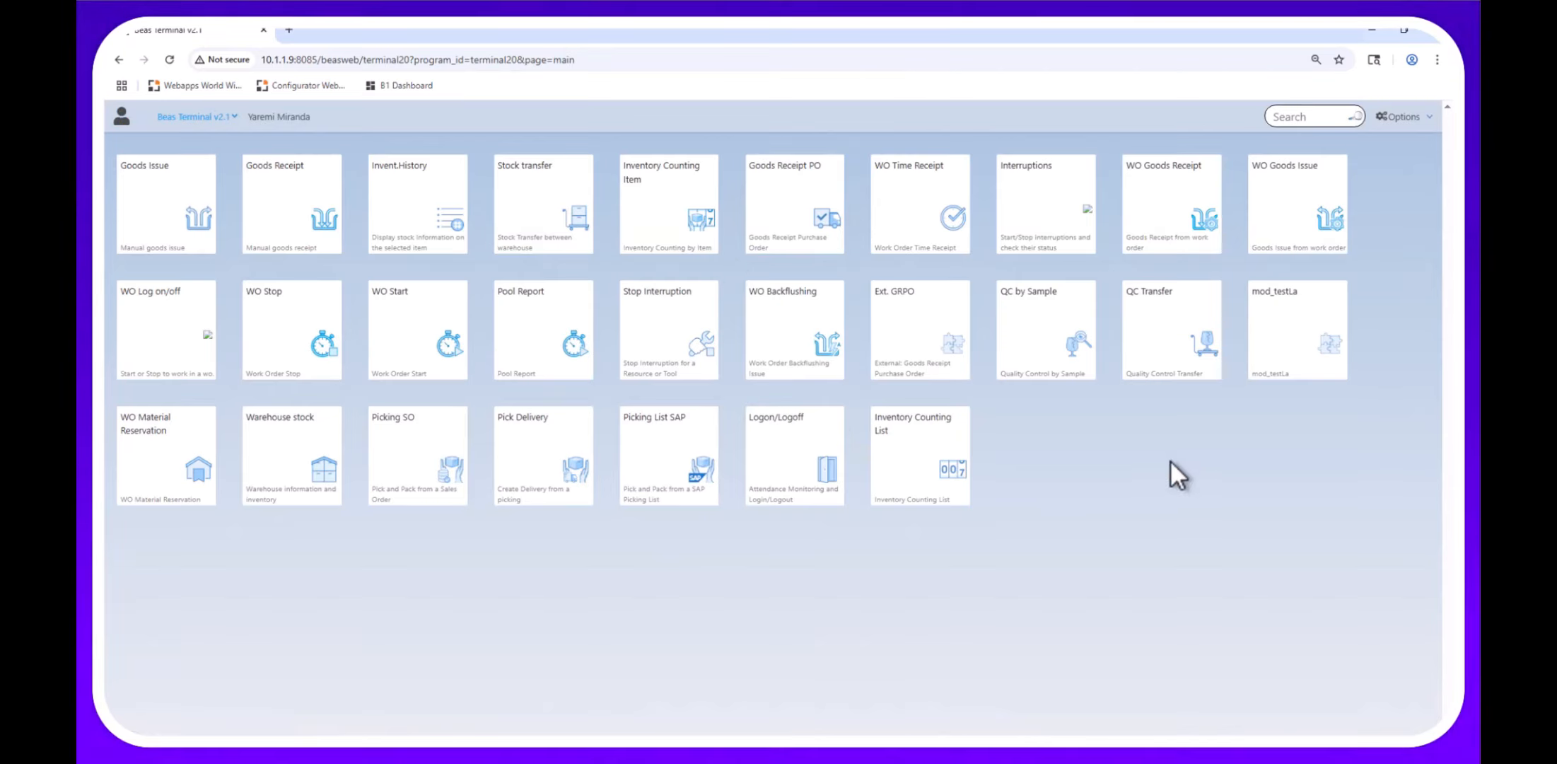
pyautogui.click(1392, 116)
pyautogui.click(1220, 203)
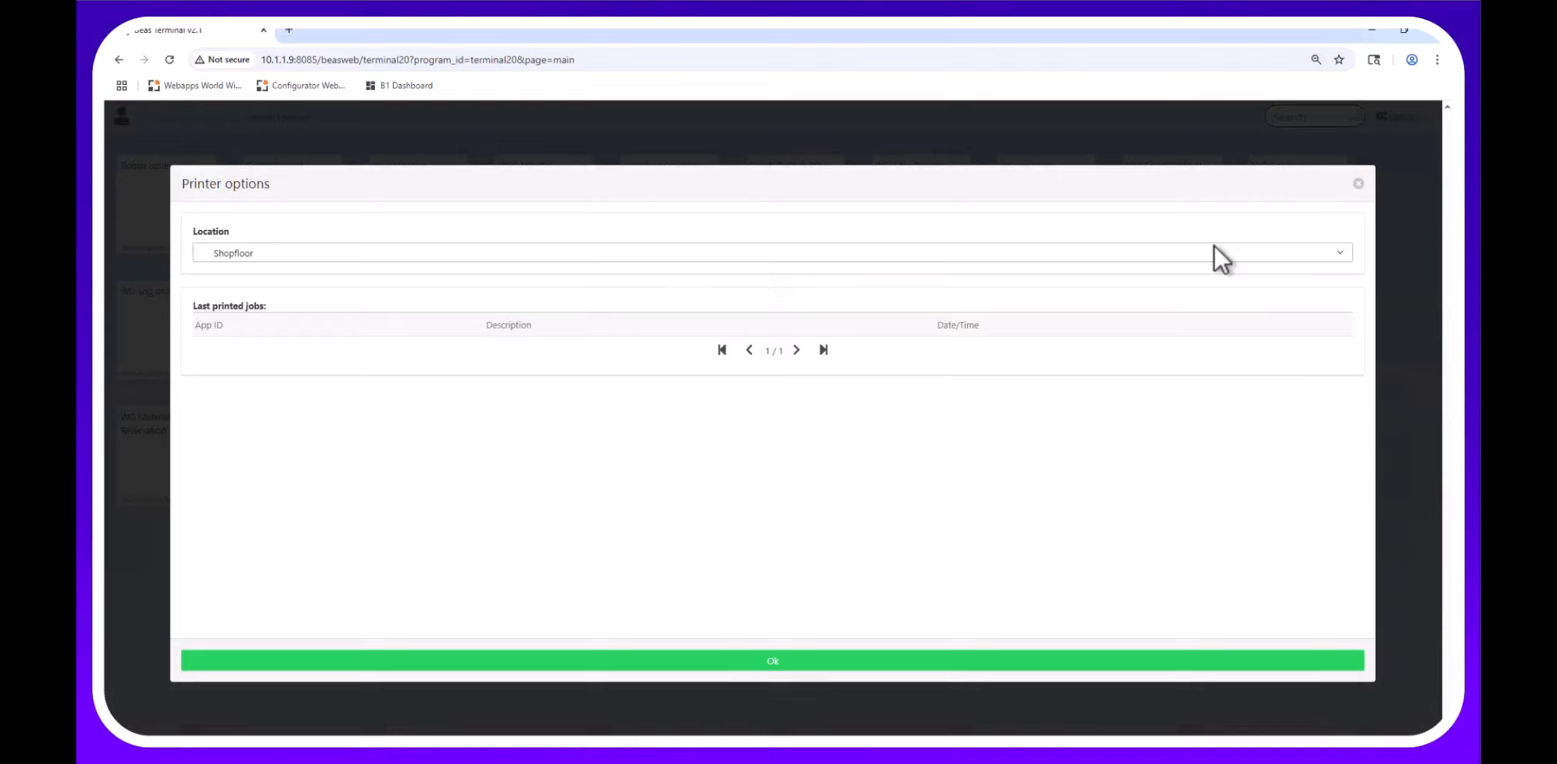
pyautogui.click(1213, 251)
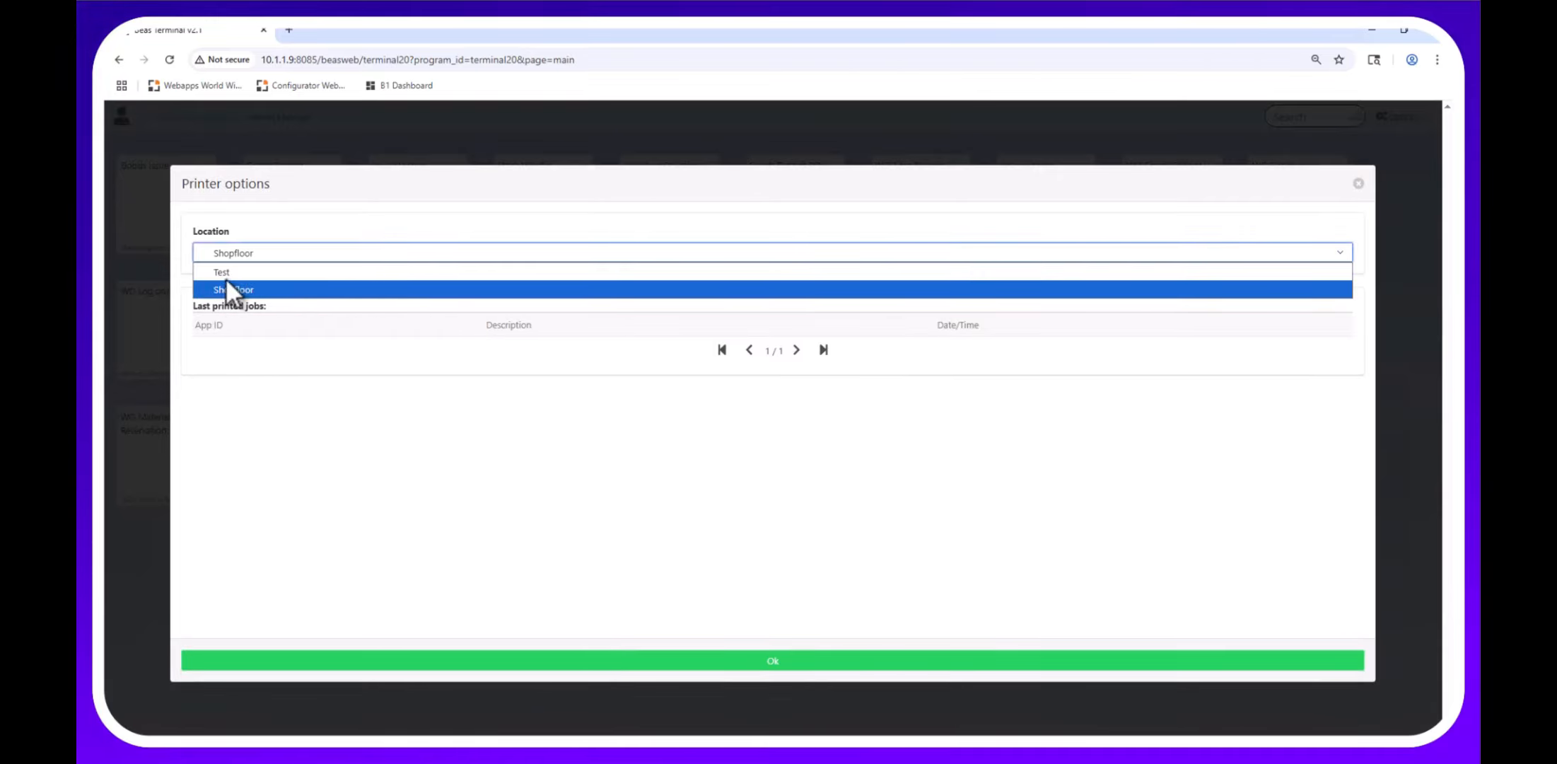
pyautogui.click(195, 324)
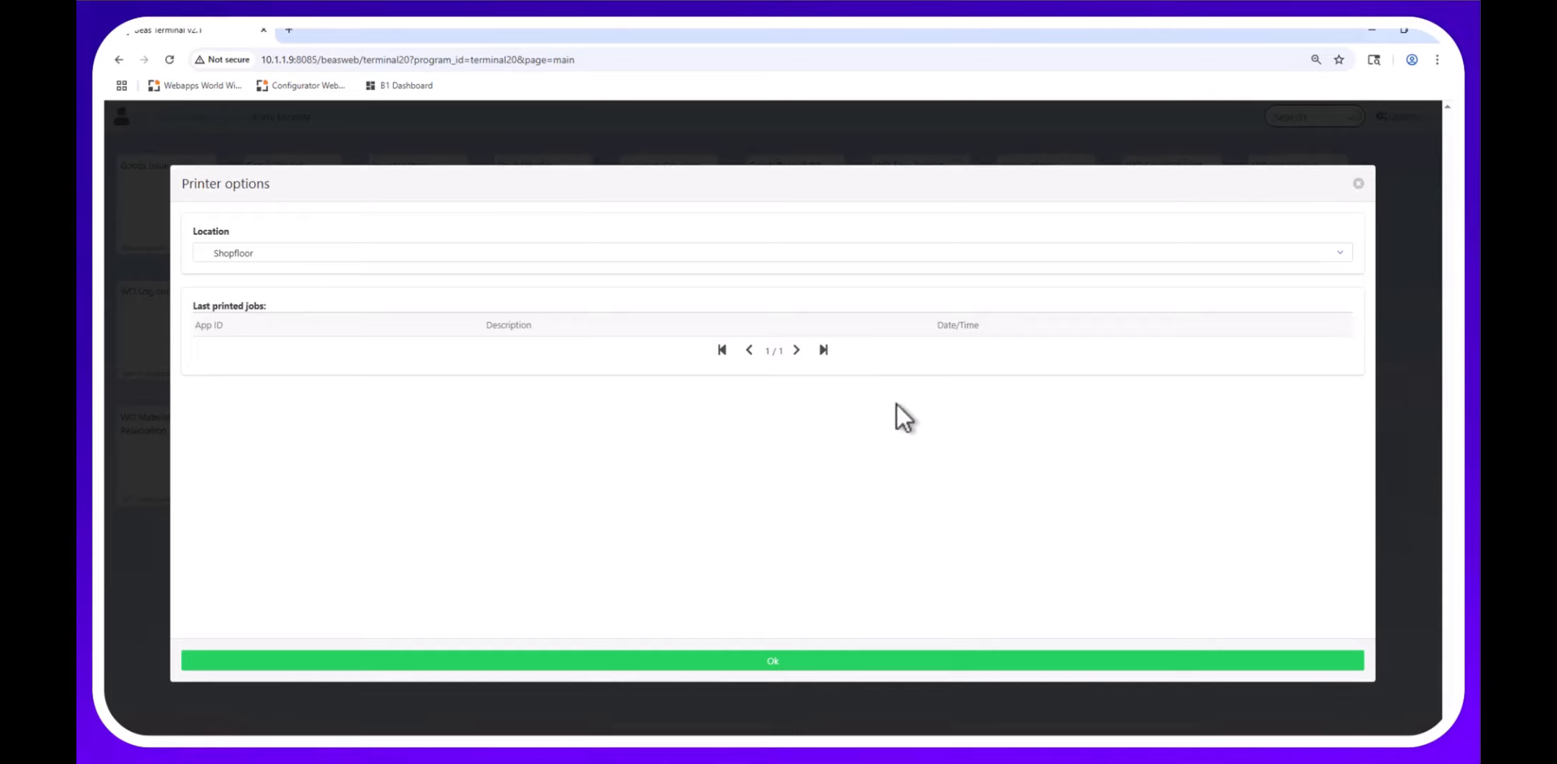
pyautogui.click(1358, 183)
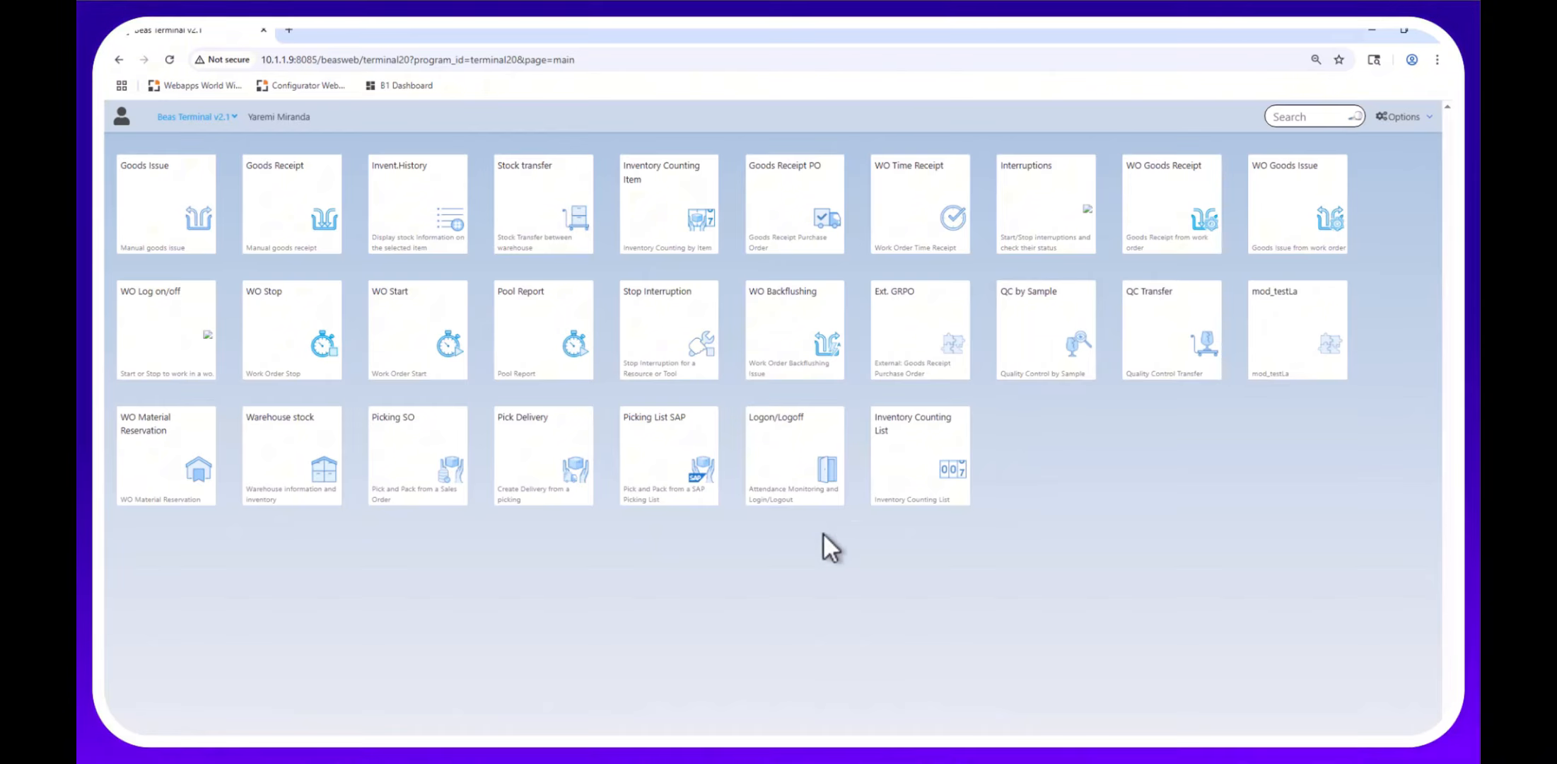
# Log the employee out with Leave, back in with Arrive, then return Home.
pyautogui.click(784, 517)
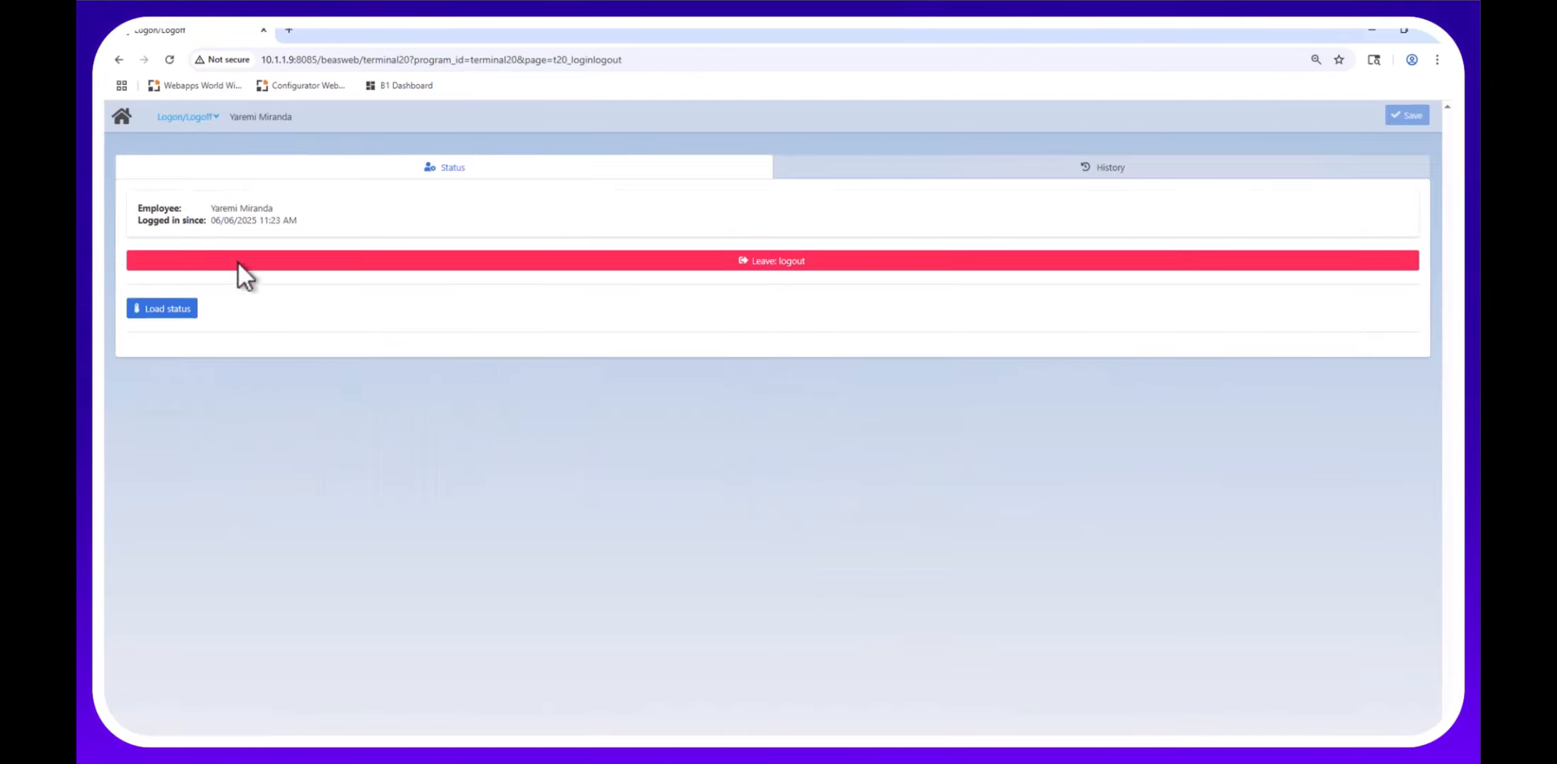
pyautogui.click(755, 258)
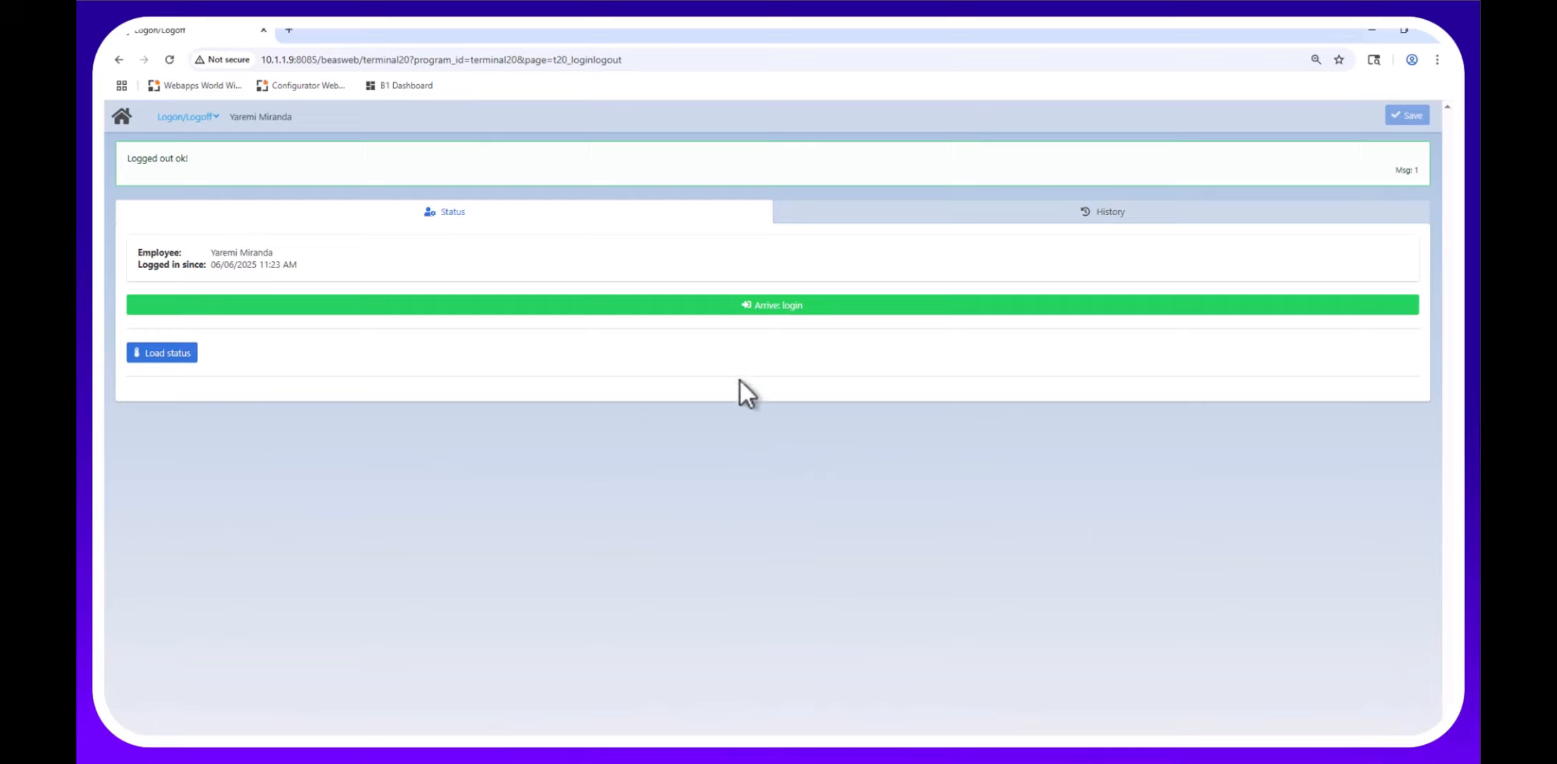
pyautogui.click(740, 300)
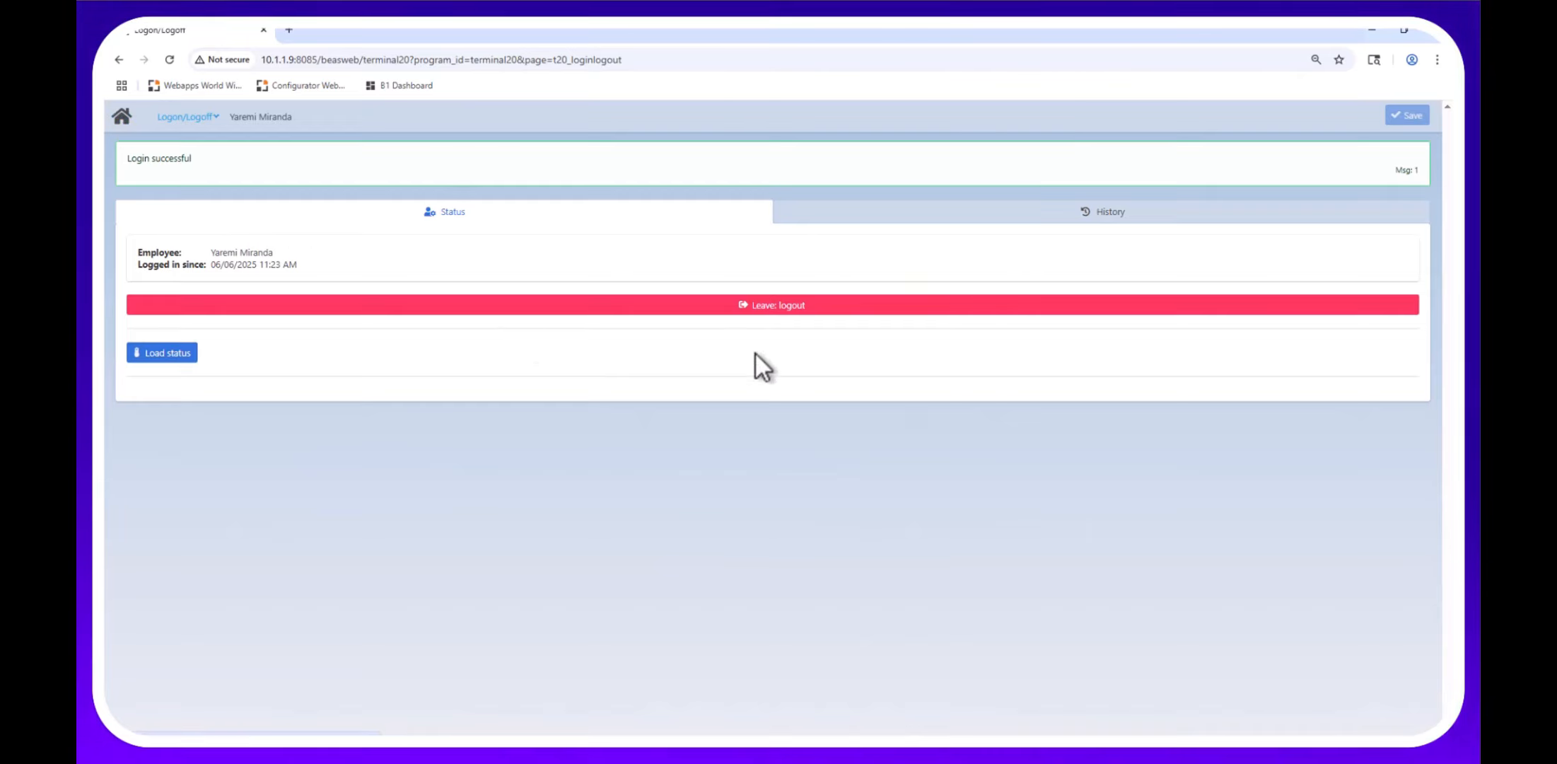
pyautogui.click(122, 117)
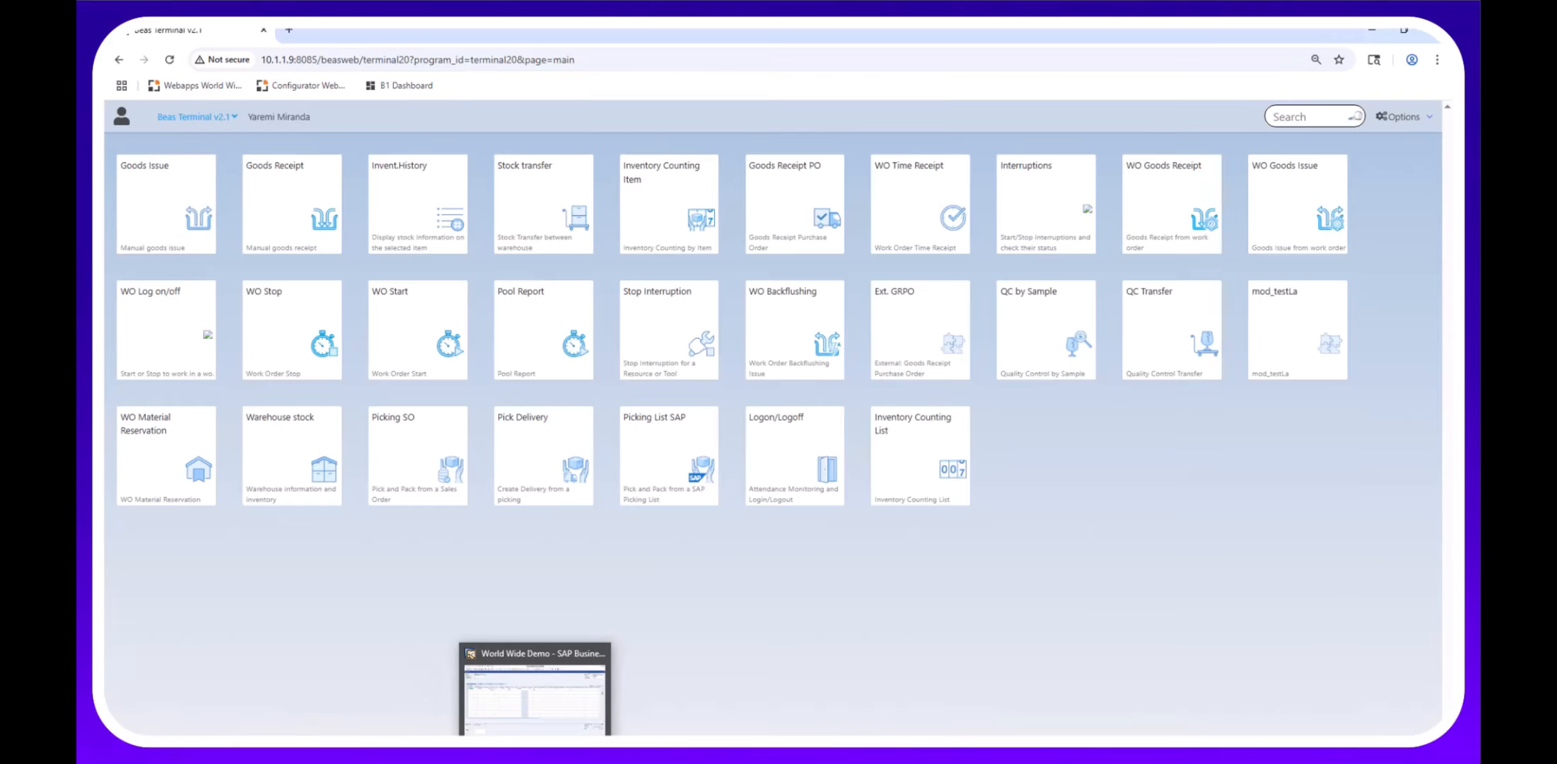
# Open Production > Capacity Planning > APS in SAP and select the PM planning area.
pyautogui.click(535, 752)
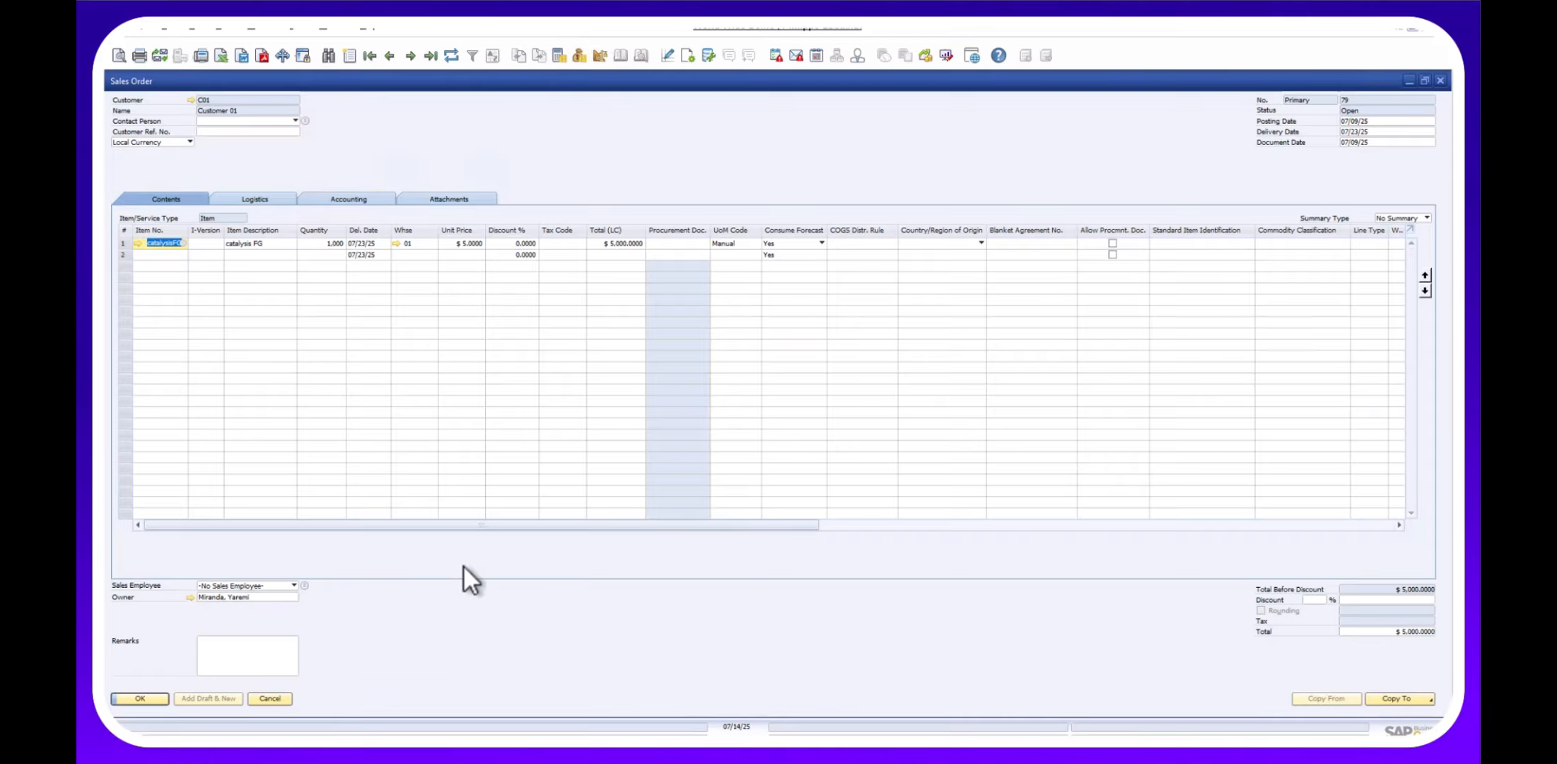
pyautogui.click(267, 29)
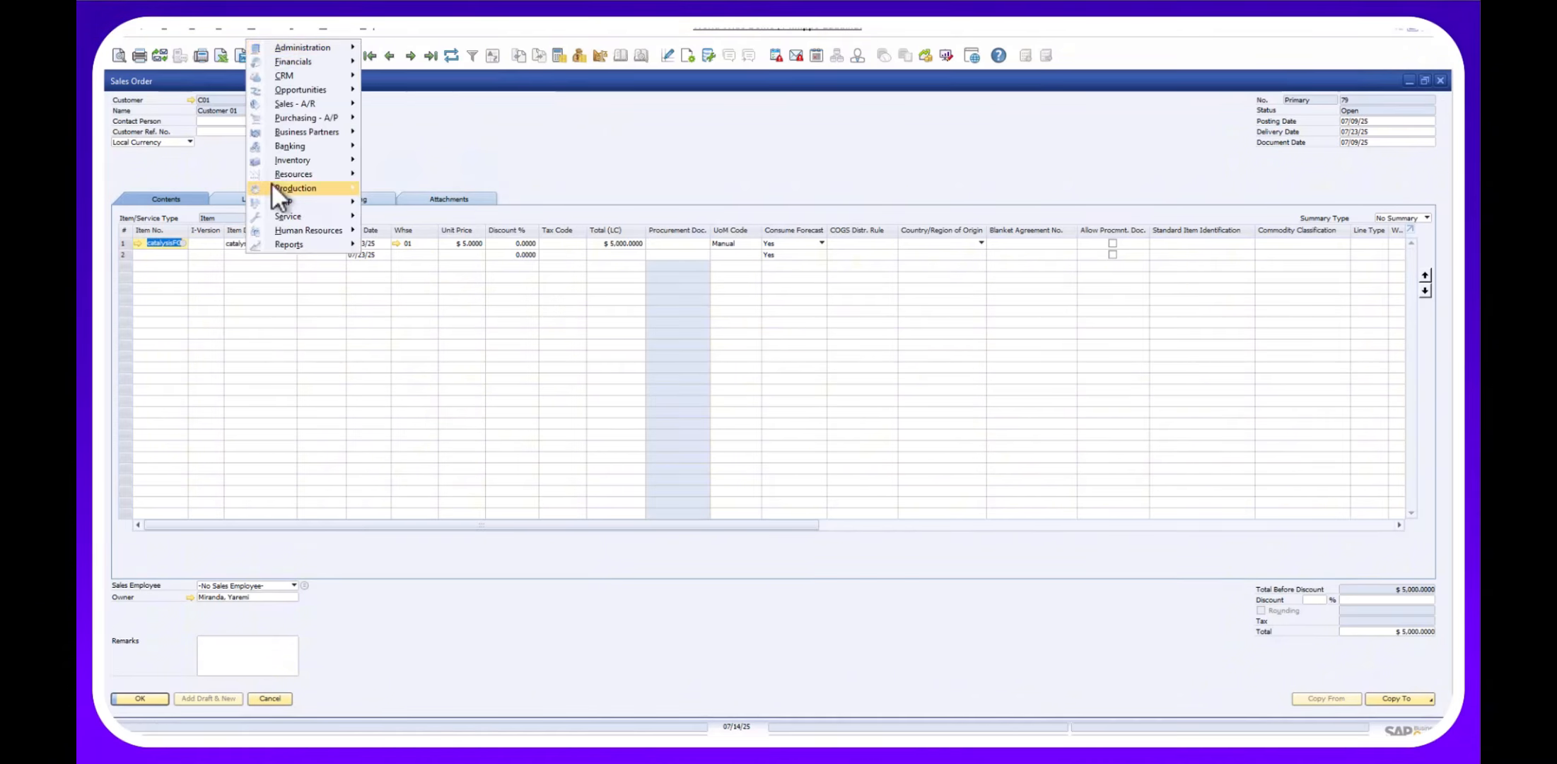
pyautogui.moveTo(283, 188)
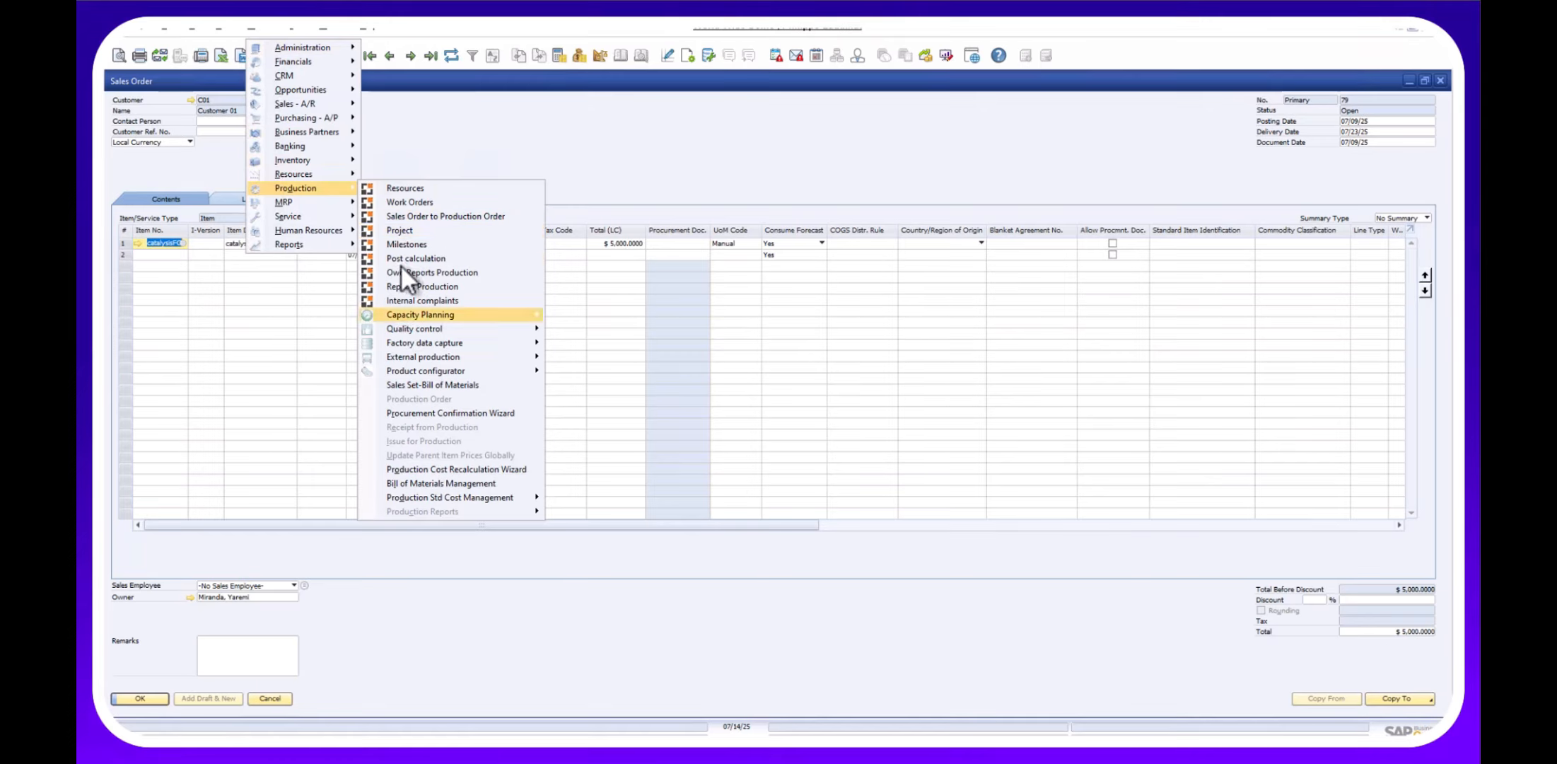
pyautogui.moveTo(406, 312)
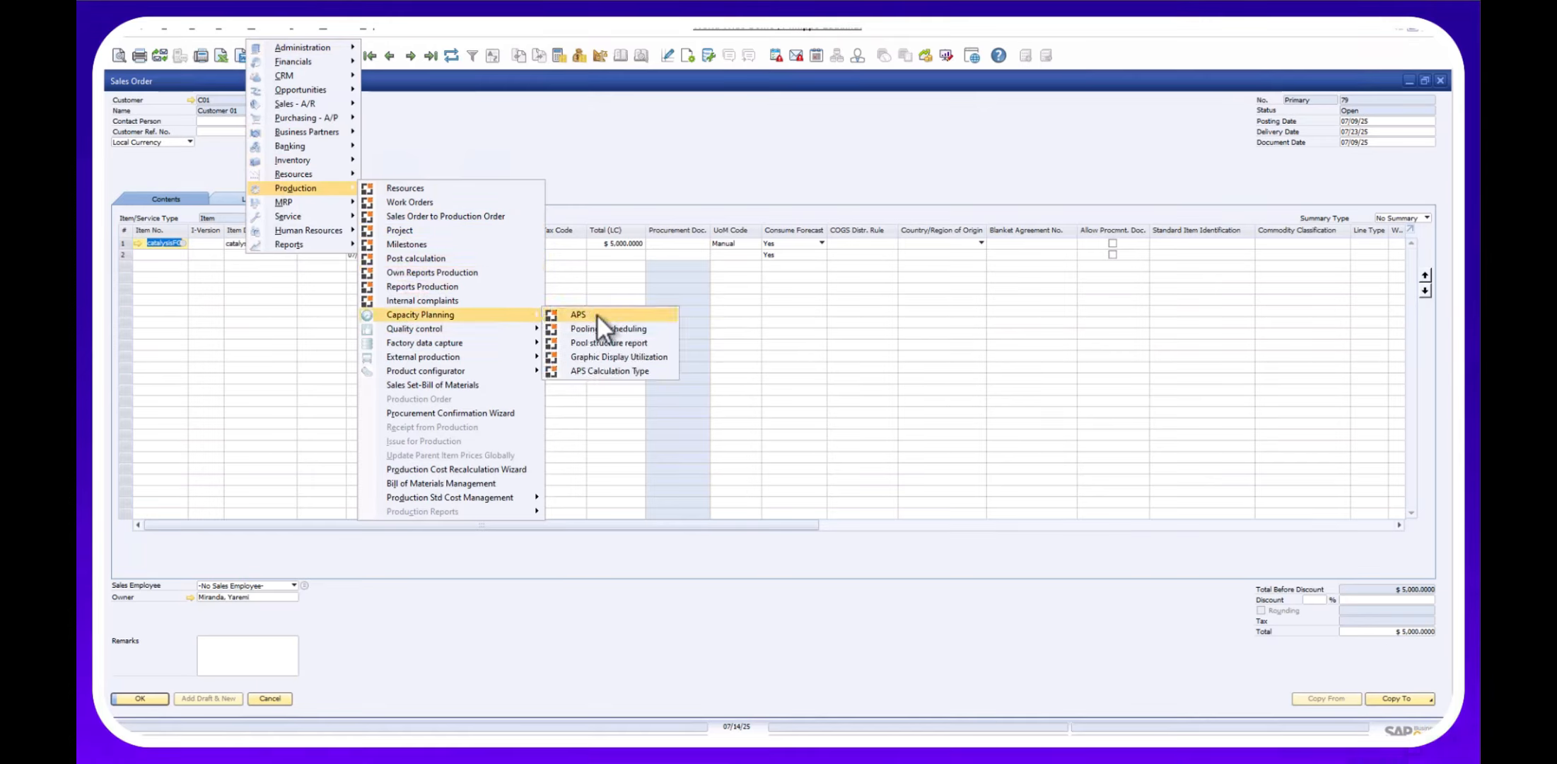
pyautogui.click(576, 323)
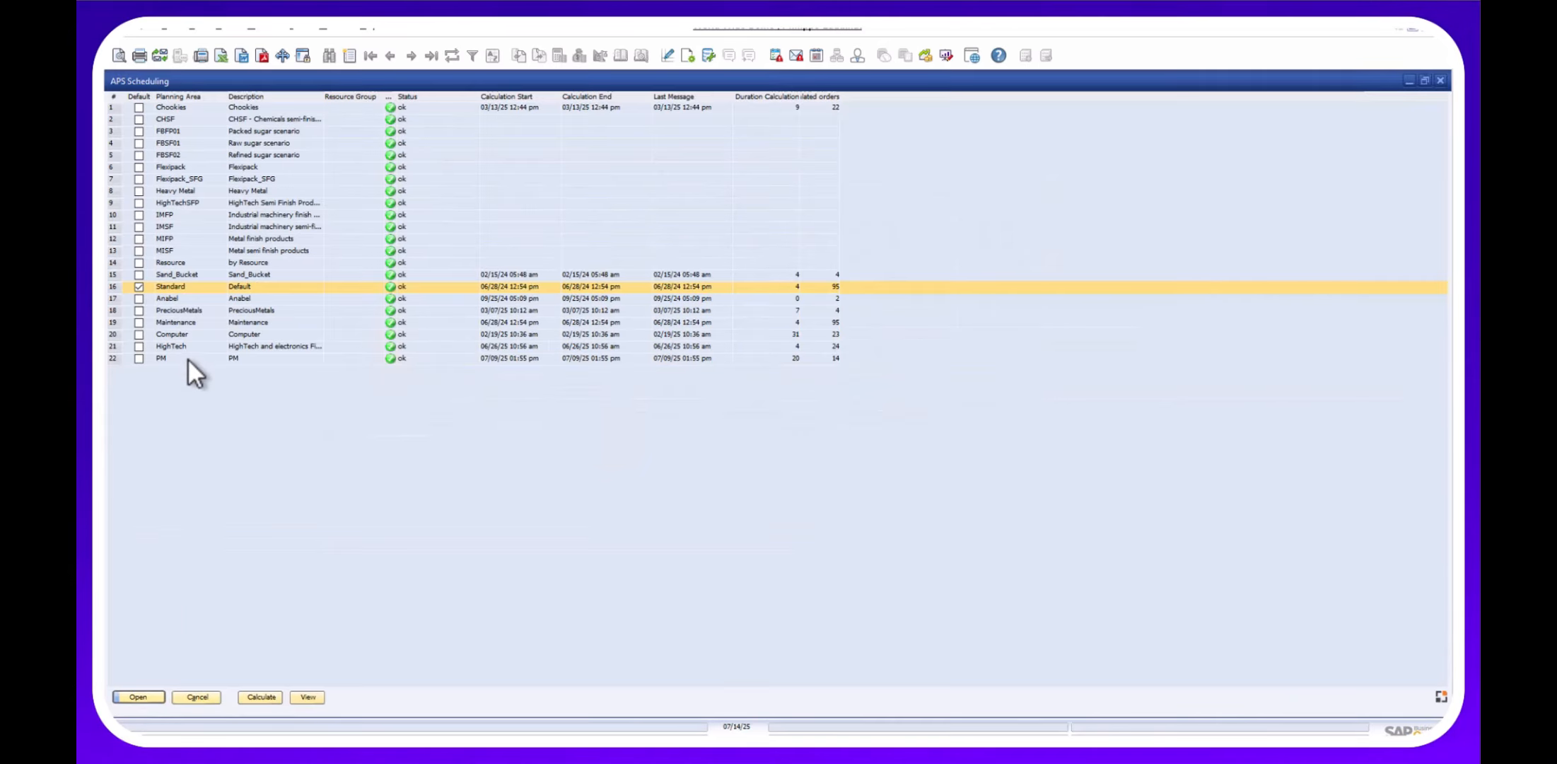
pyautogui.click(188, 359)
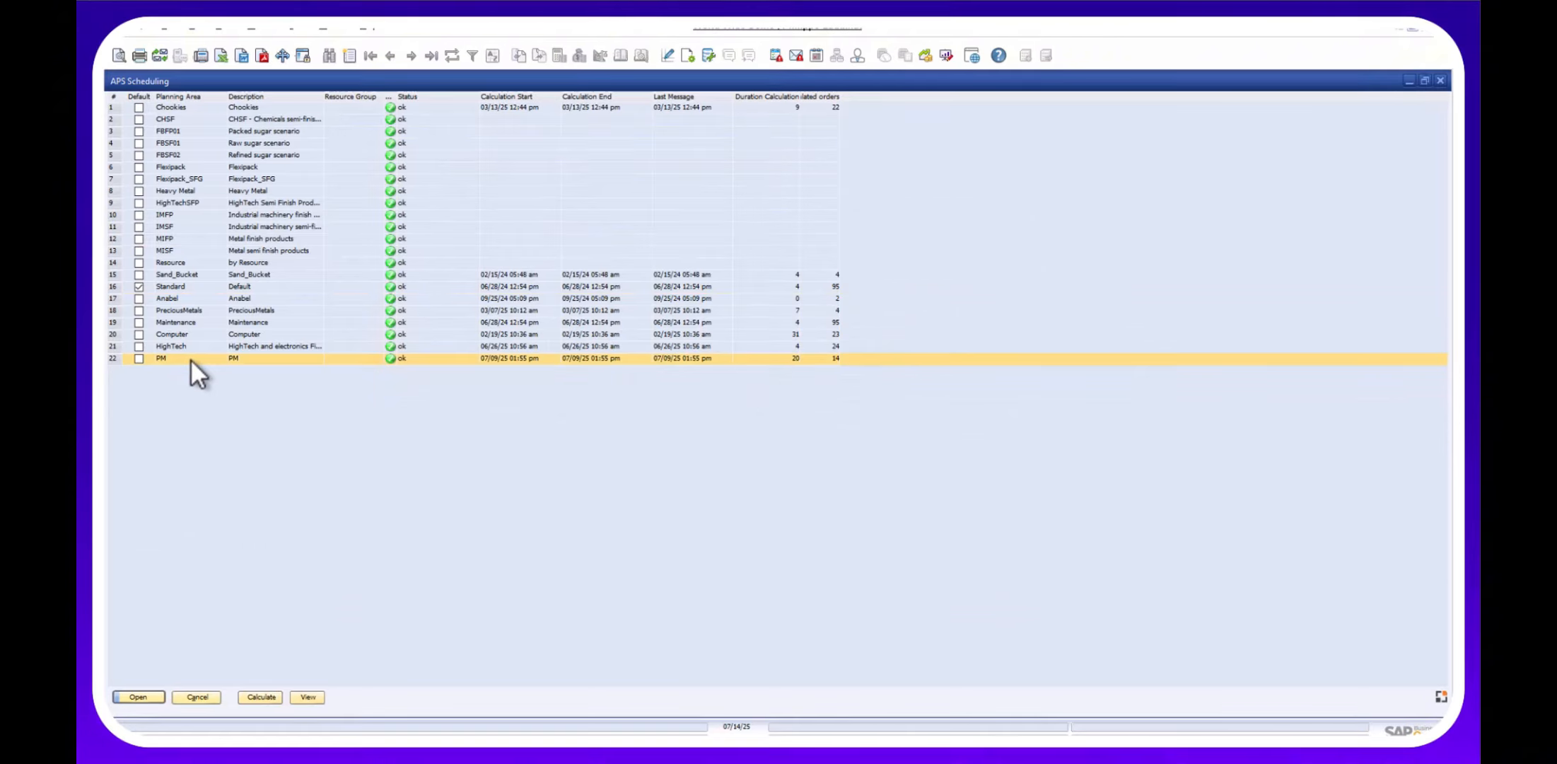
# Open the PM planning area's orders and sort by Delivery Date, descending then ascending.
pyautogui.doubleClick(190, 358)
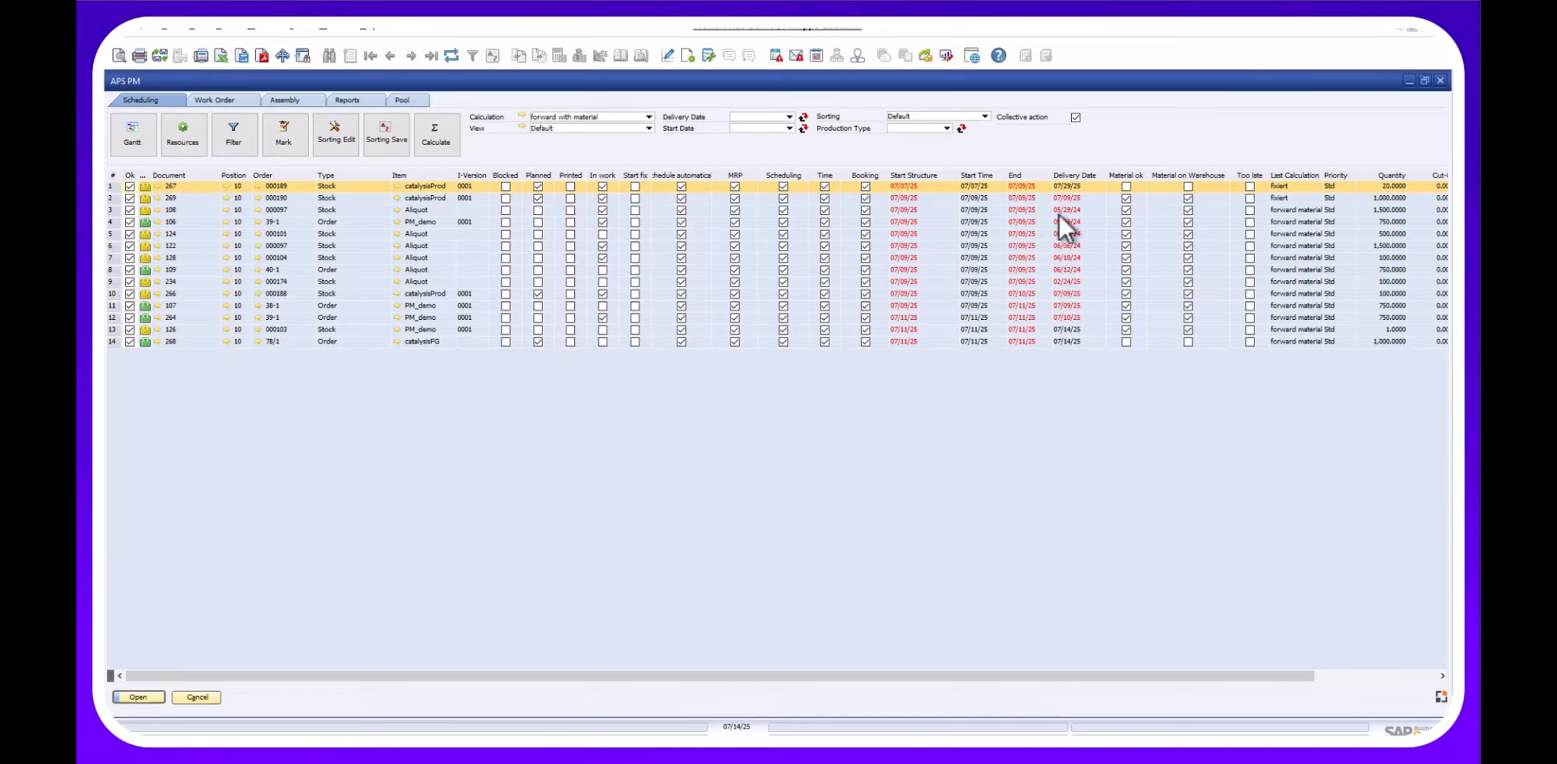
pyautogui.rightClick(1072, 178)
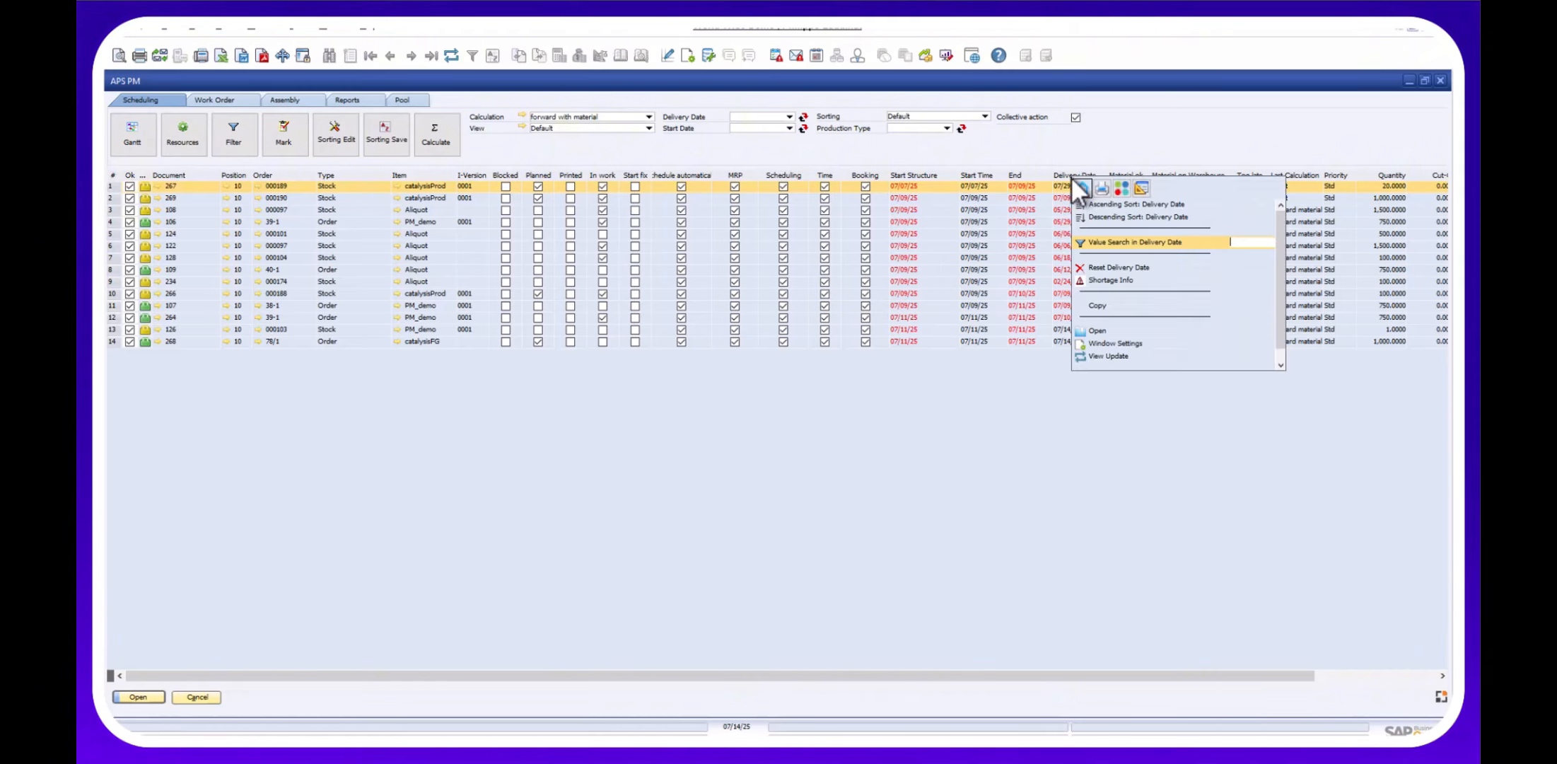
pyautogui.click(1095, 215)
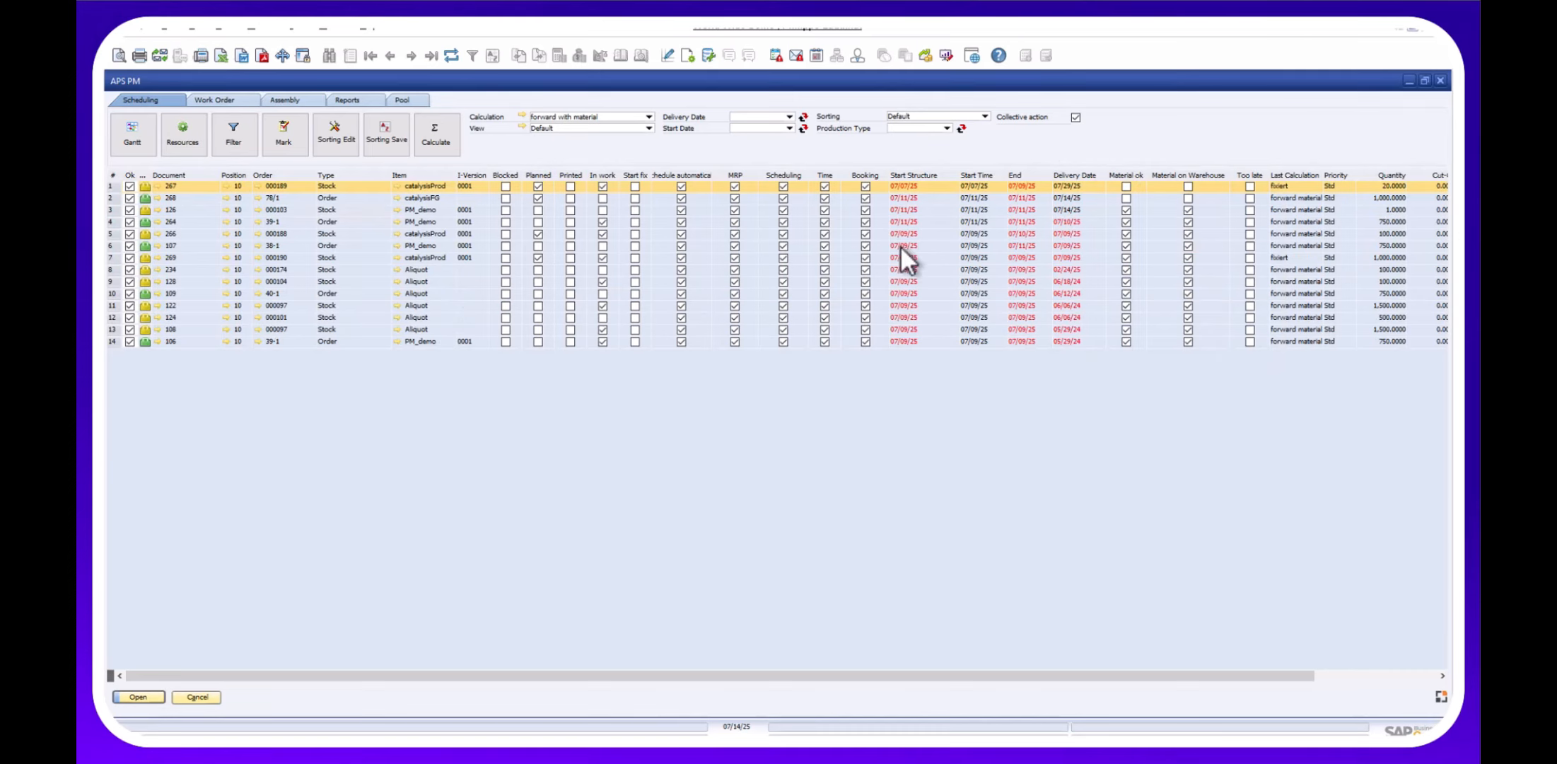
pyautogui.rightClick(1068, 178)
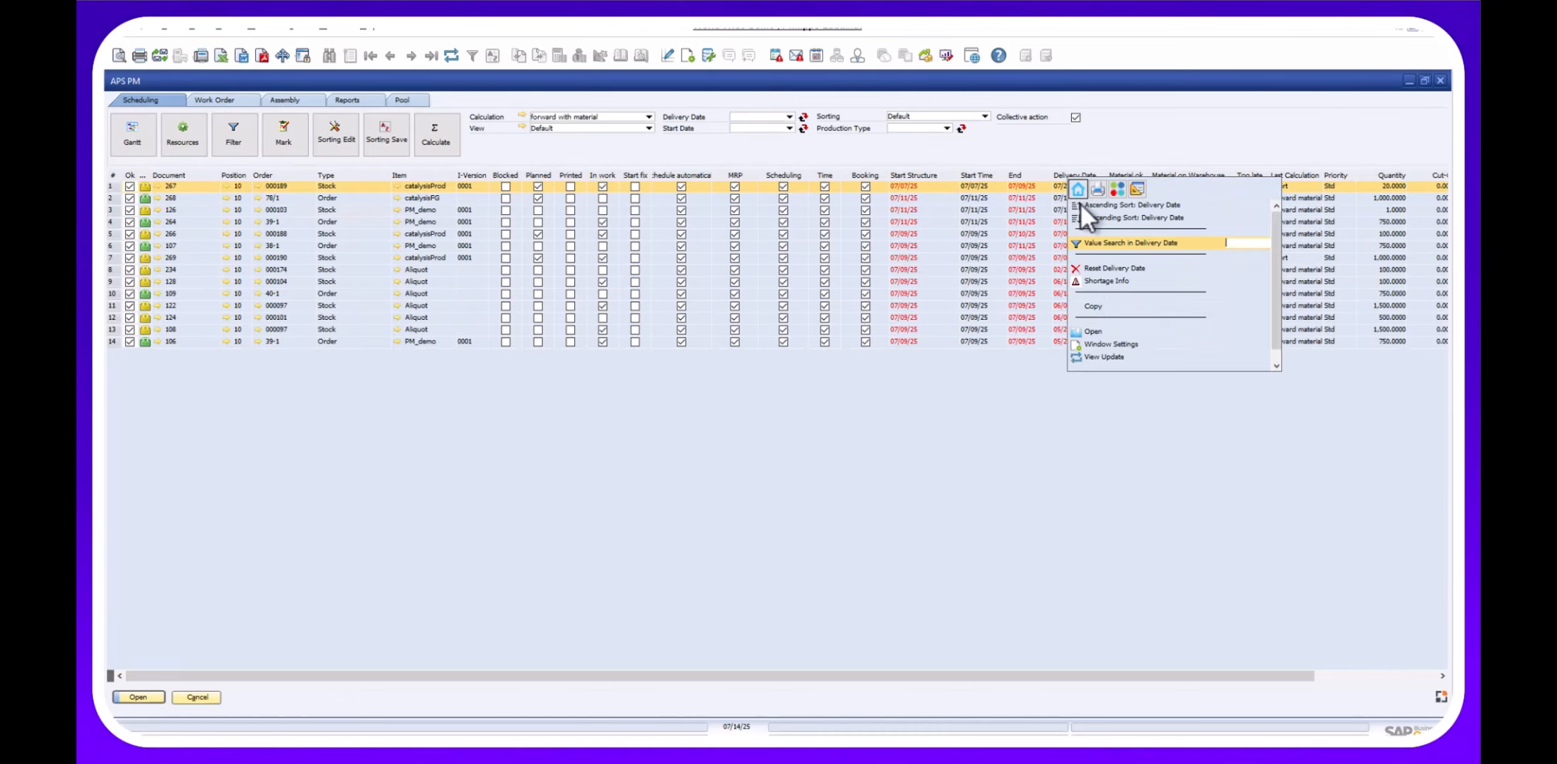
pyautogui.click(1082, 204)
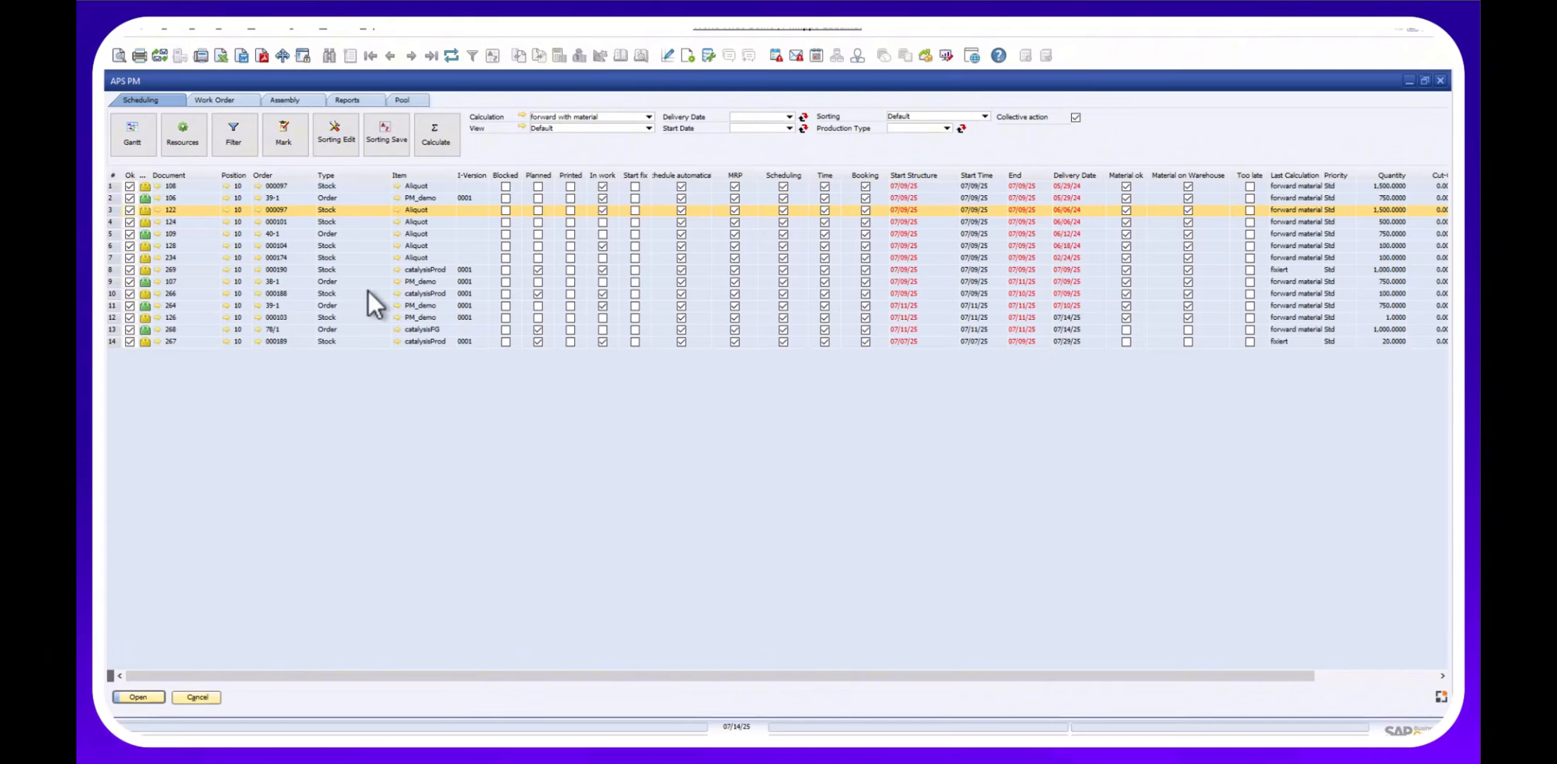
# Mark order 267 and recalculate its schedule, then select orders 126 and 268.
pyautogui.click(130, 341)
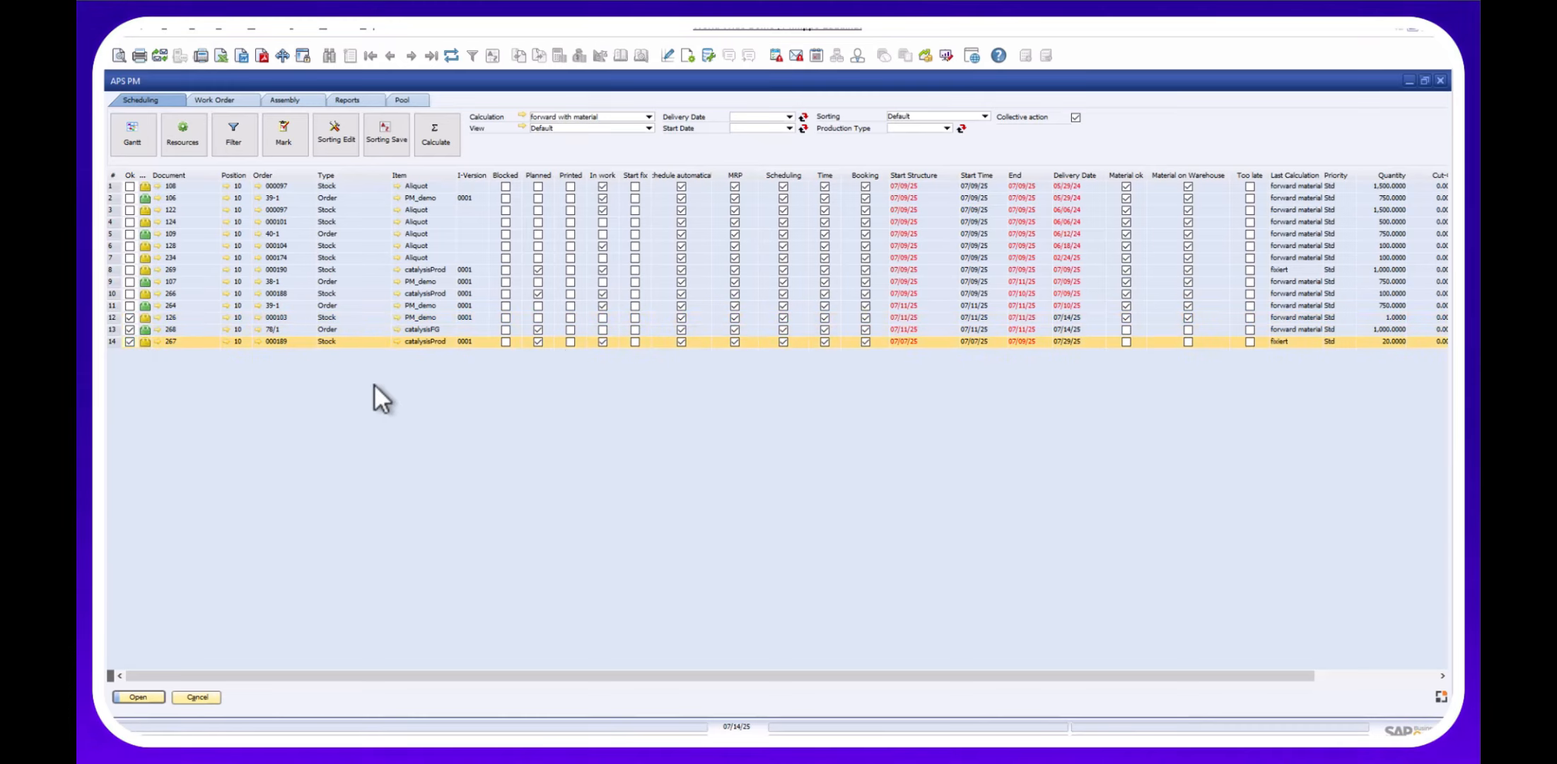
pyautogui.click(429, 131)
pyautogui.click(626, 401)
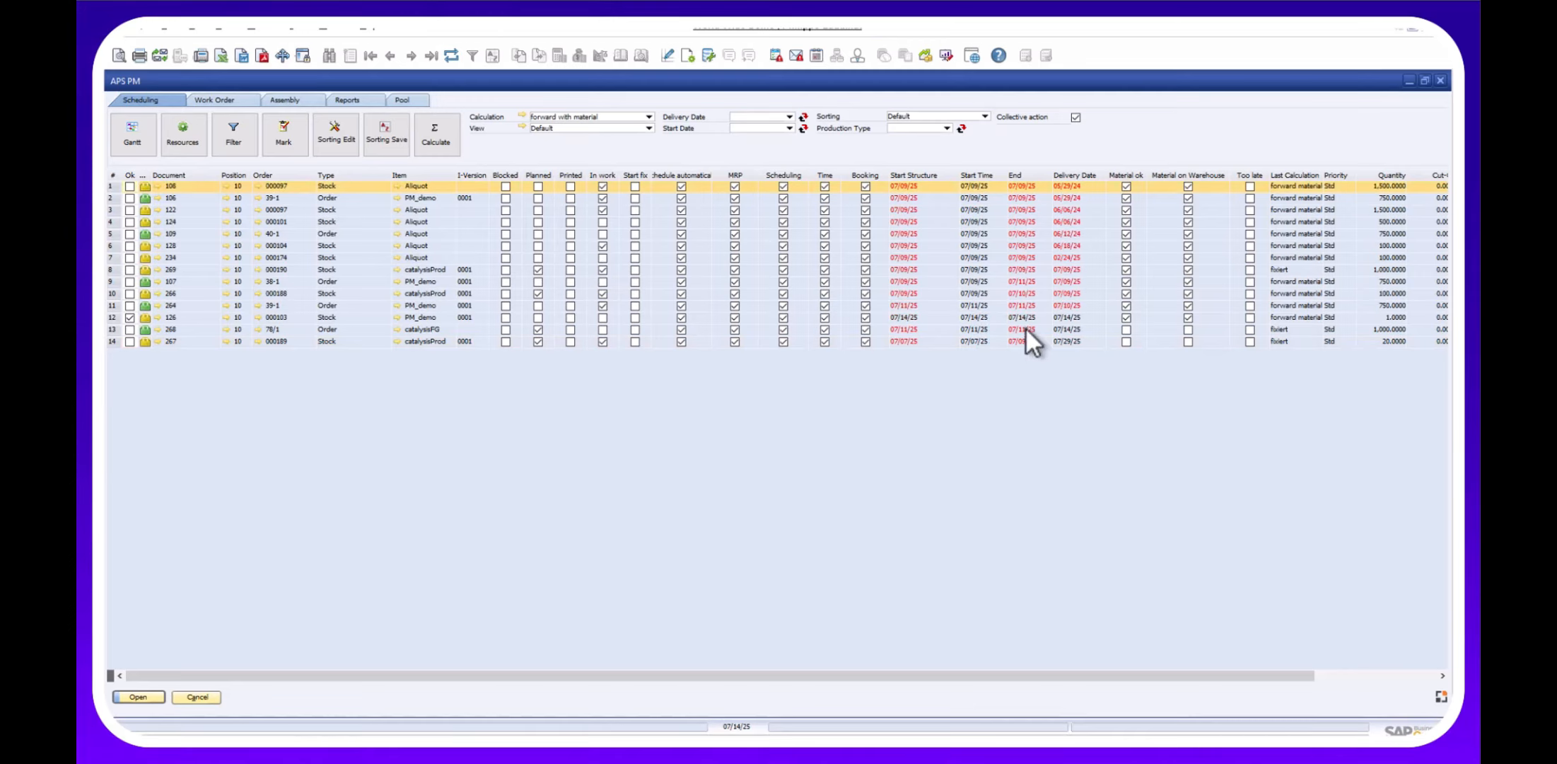
pyautogui.click(1012, 317)
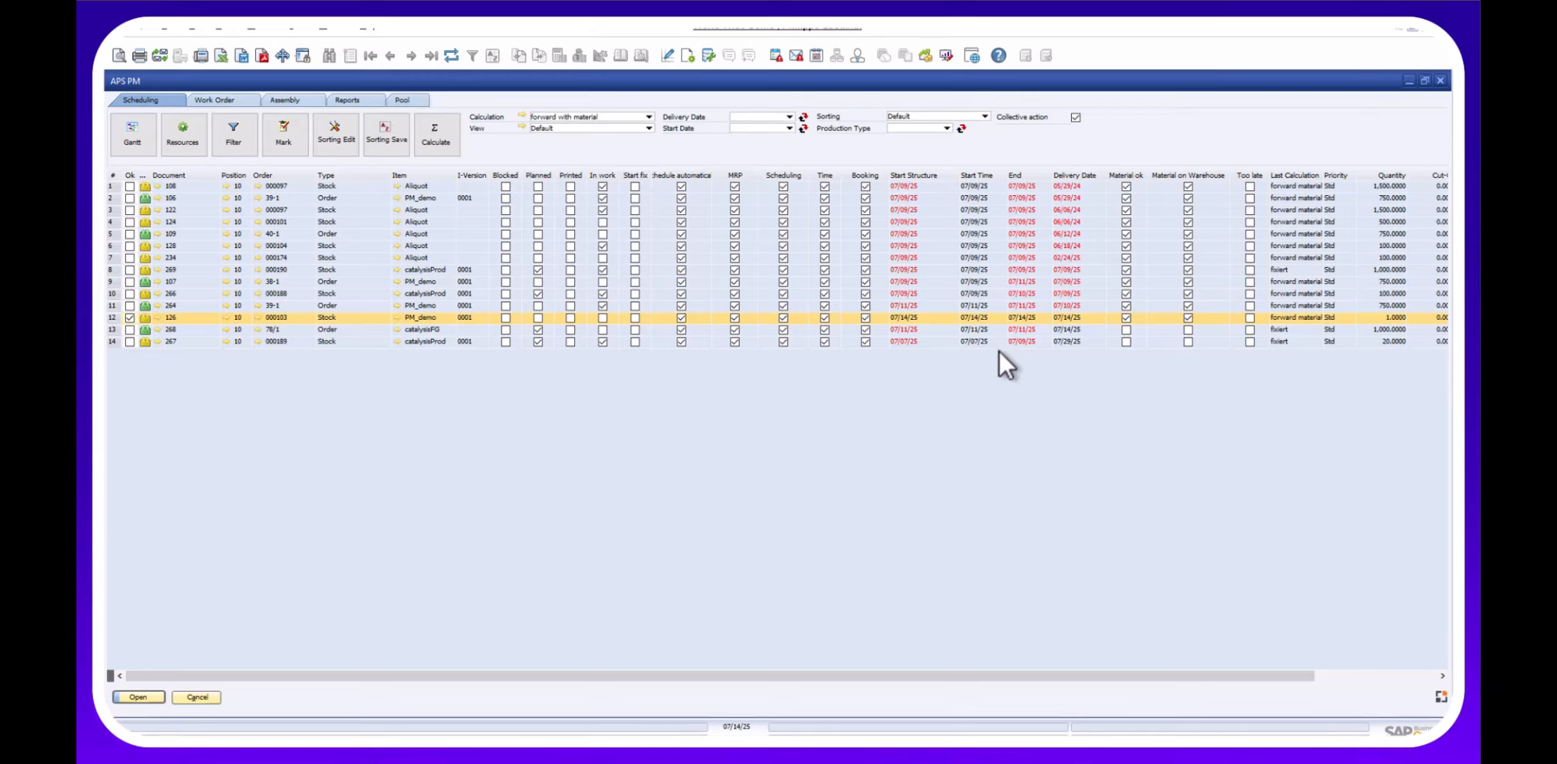
pyautogui.click(536, 330)
# Open the maximized Gantt chart in hours and move order 126's Packing operation to 16 Jul.
pyautogui.click(123, 144)
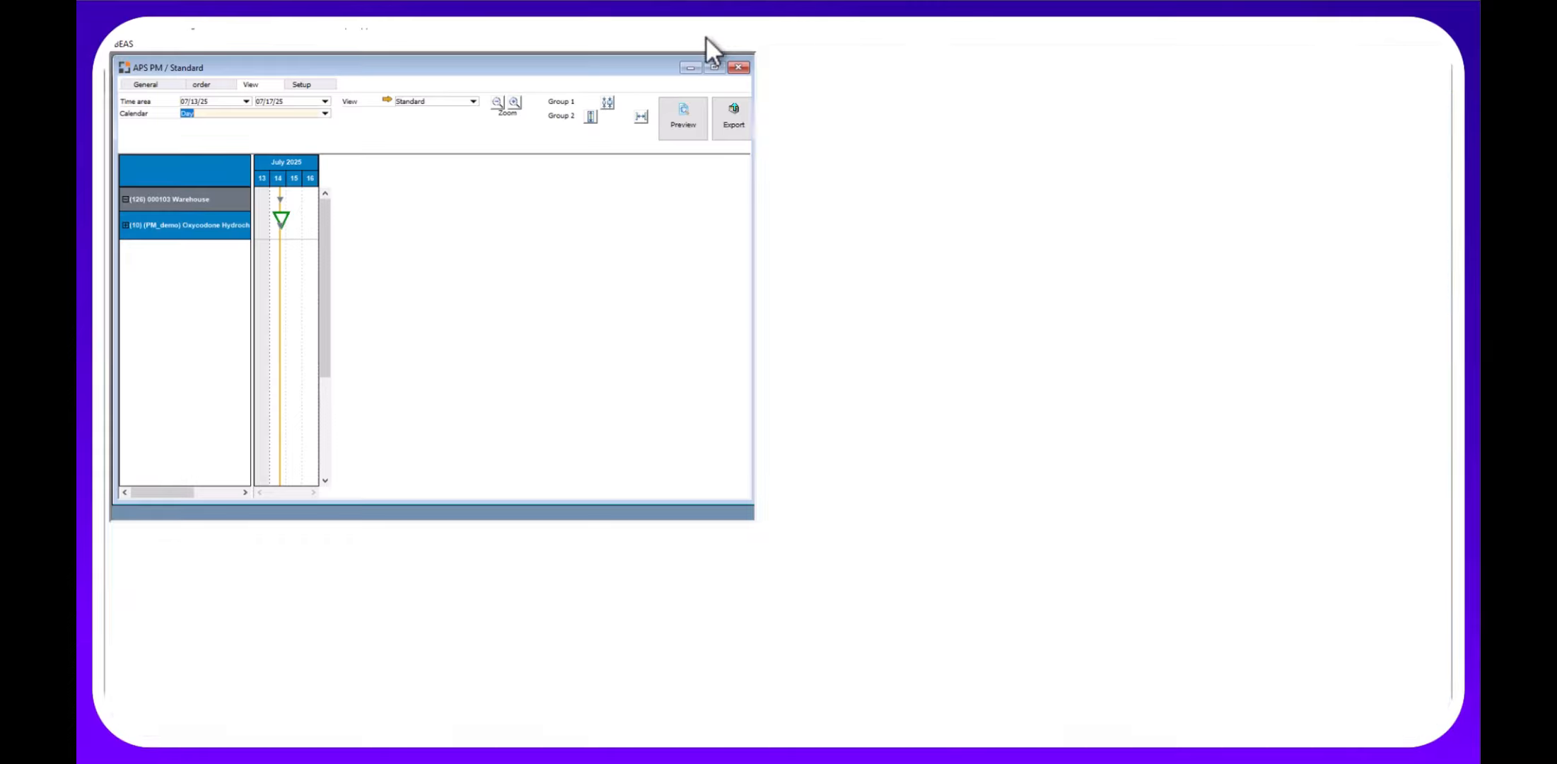
pyautogui.click(714, 66)
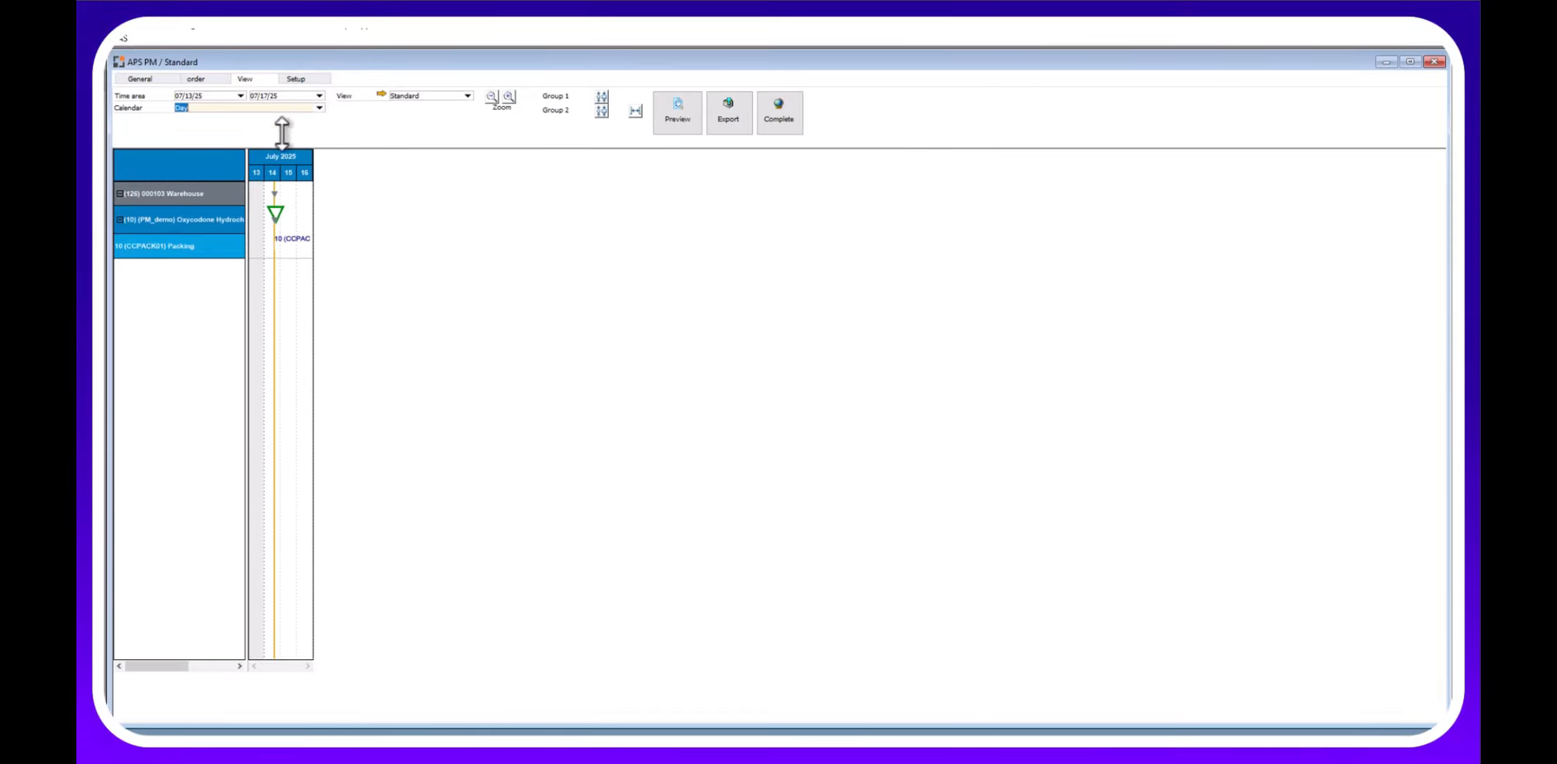
pyautogui.click(319, 108)
pyautogui.click(192, 128)
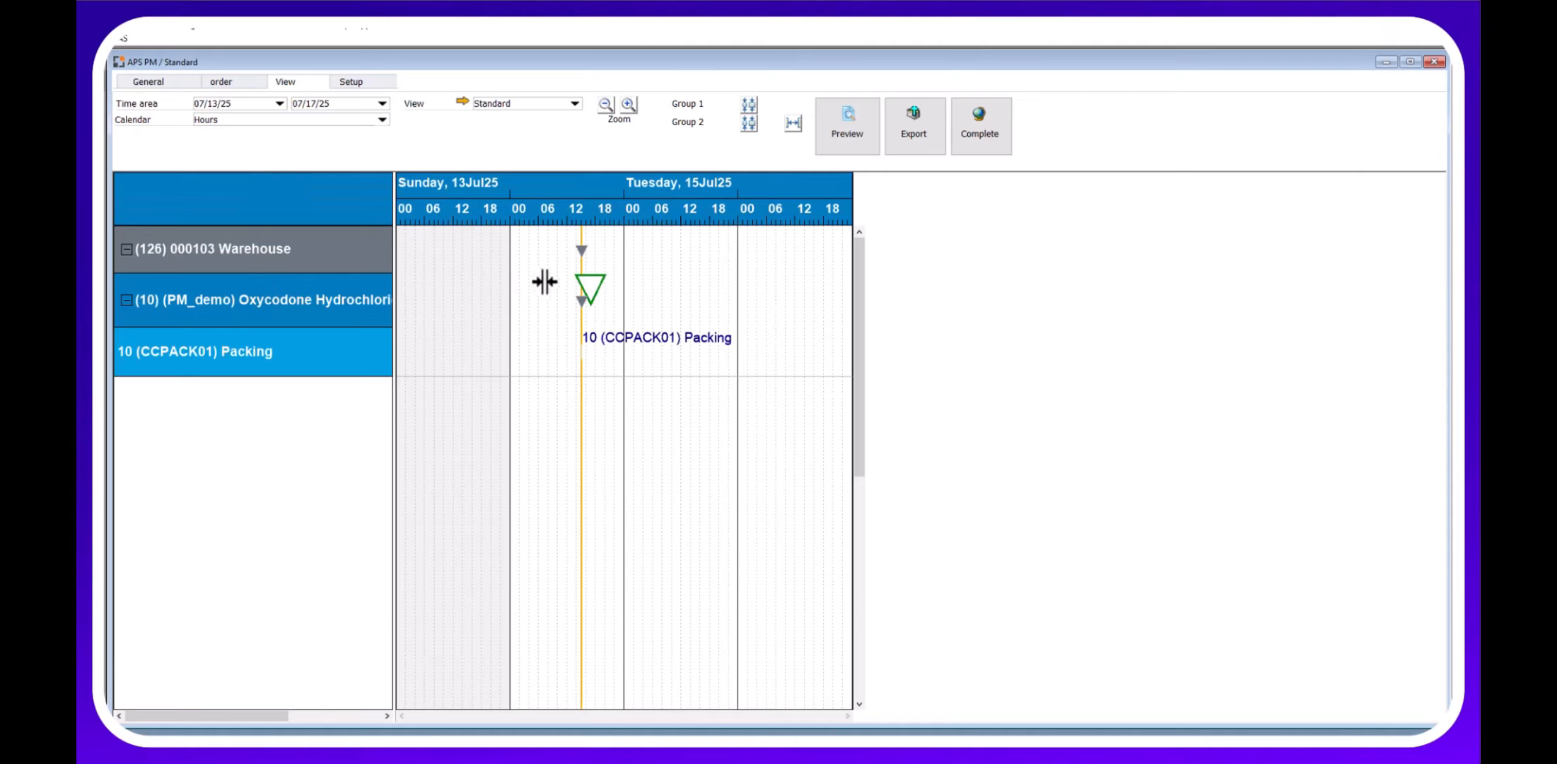
pyautogui.click(580, 354)
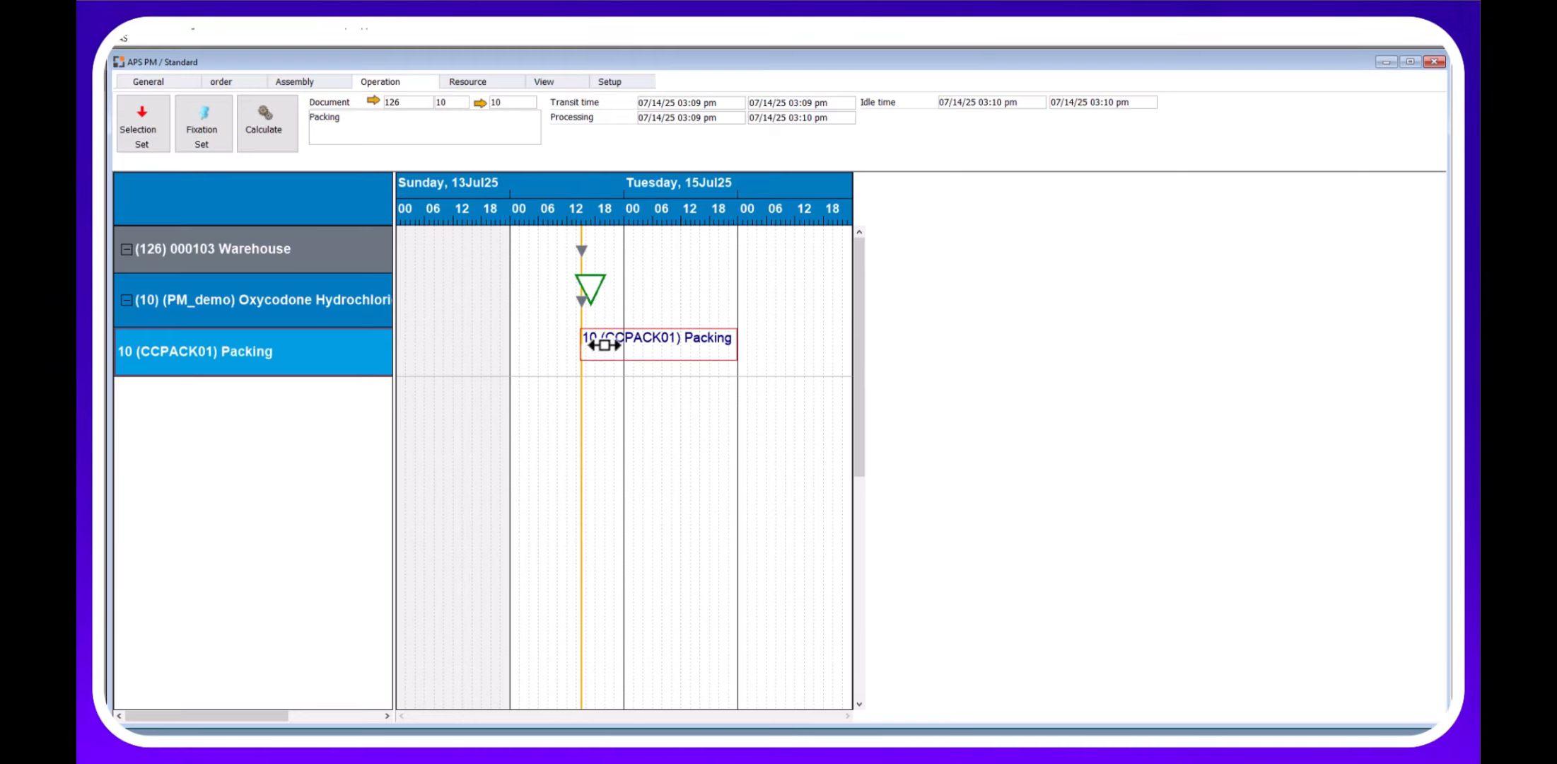
pyautogui.moveTo(603, 345); pyautogui.dragTo(680, 354)
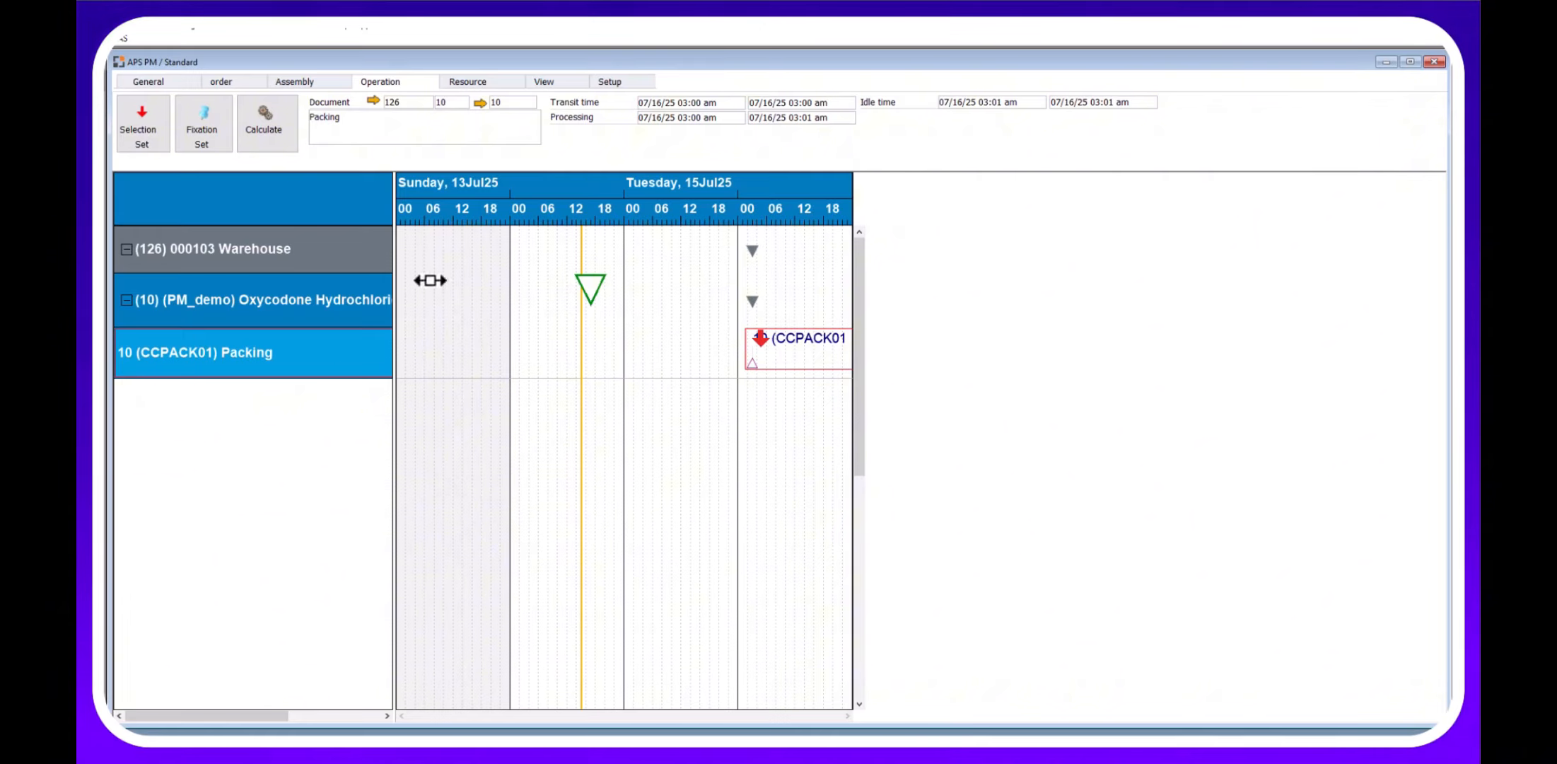
# Substitute Packing Machine 03 (CCPACK03) for the Packing operation and close the Gantt chart.
pyautogui.click(226, 131)
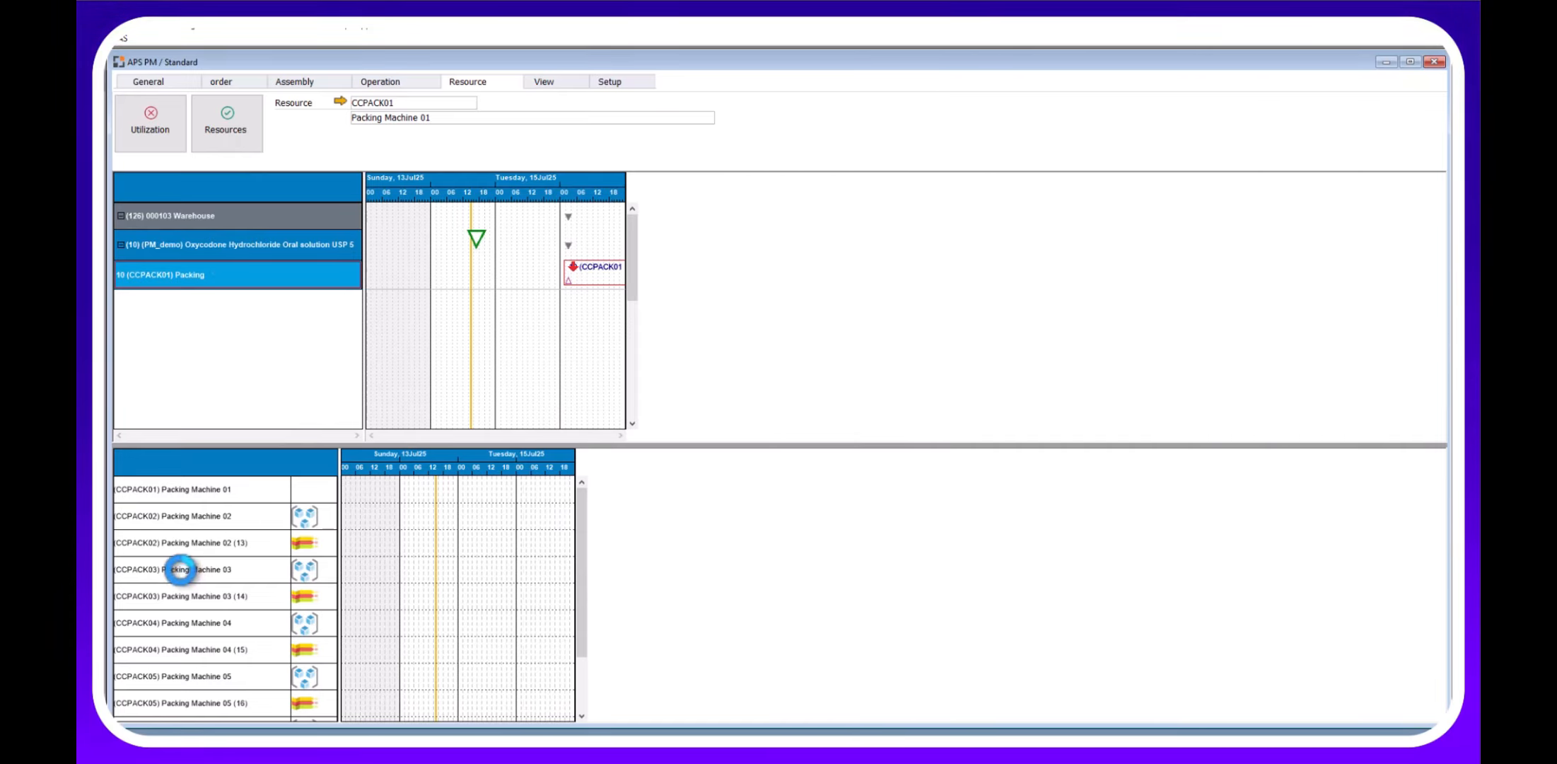
pyautogui.click(183, 573)
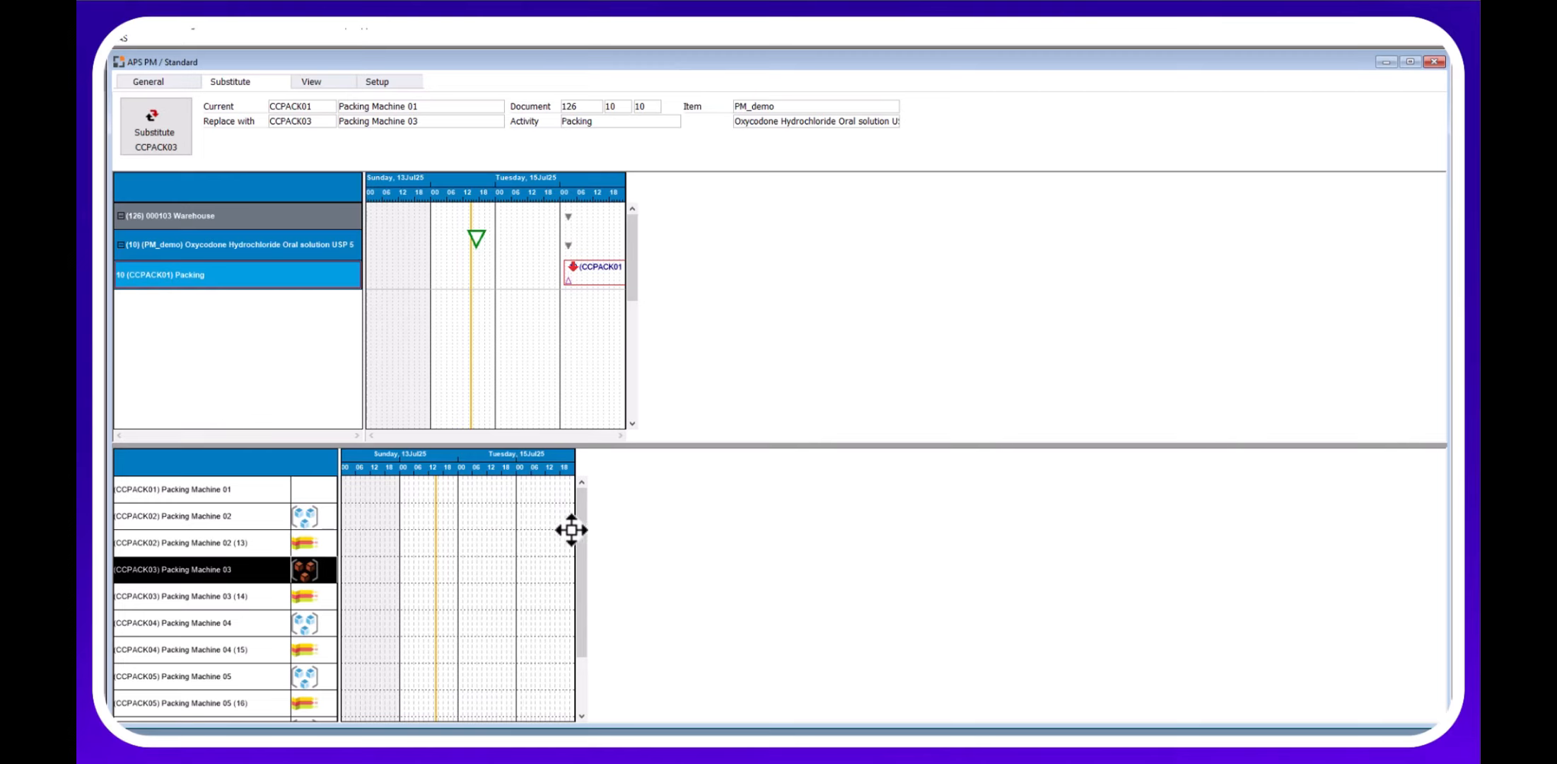
pyautogui.scroll(-1, 577, 566)
pyautogui.scroll(1, 473, 529)
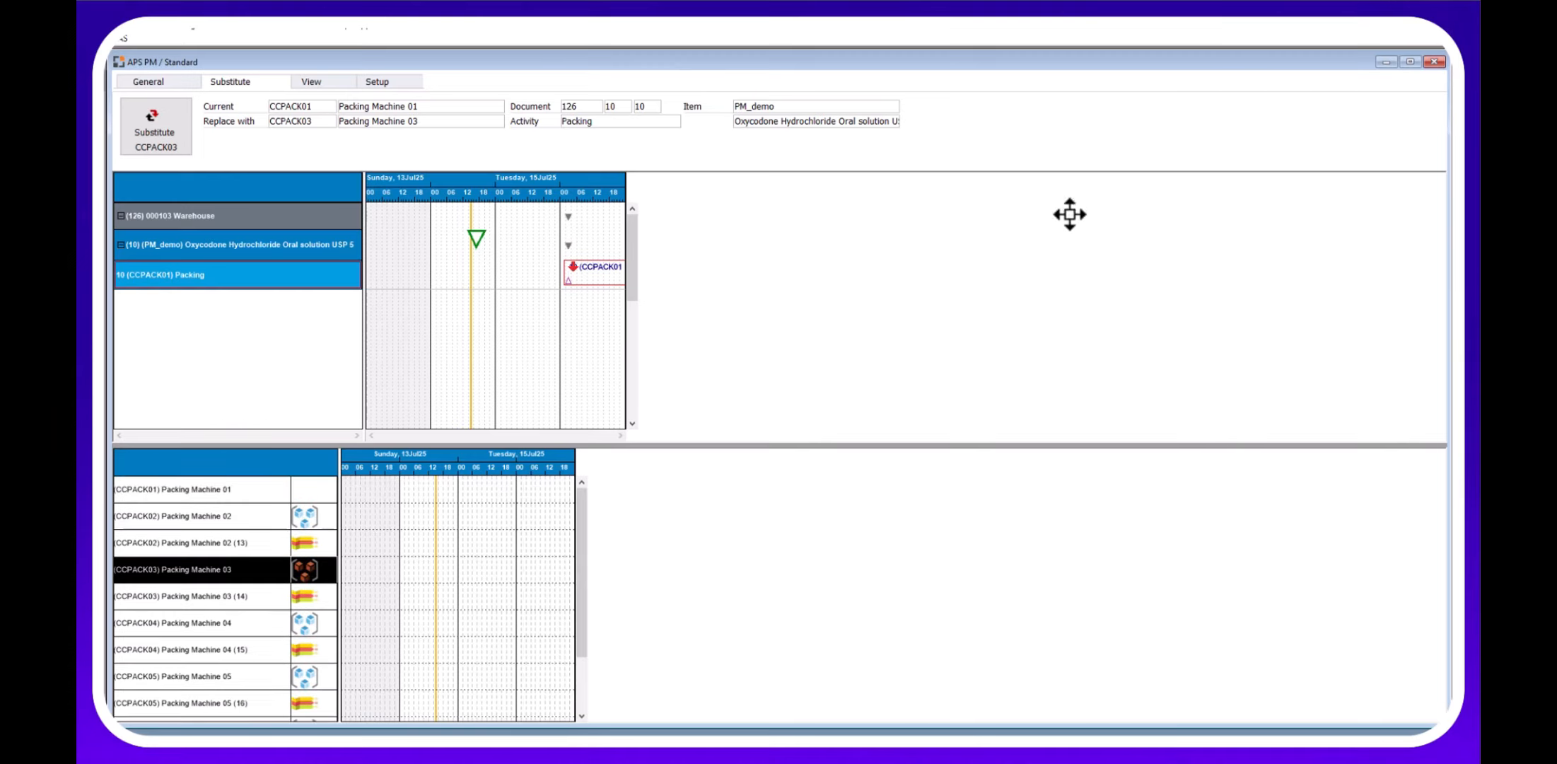
pyautogui.click(1435, 61)
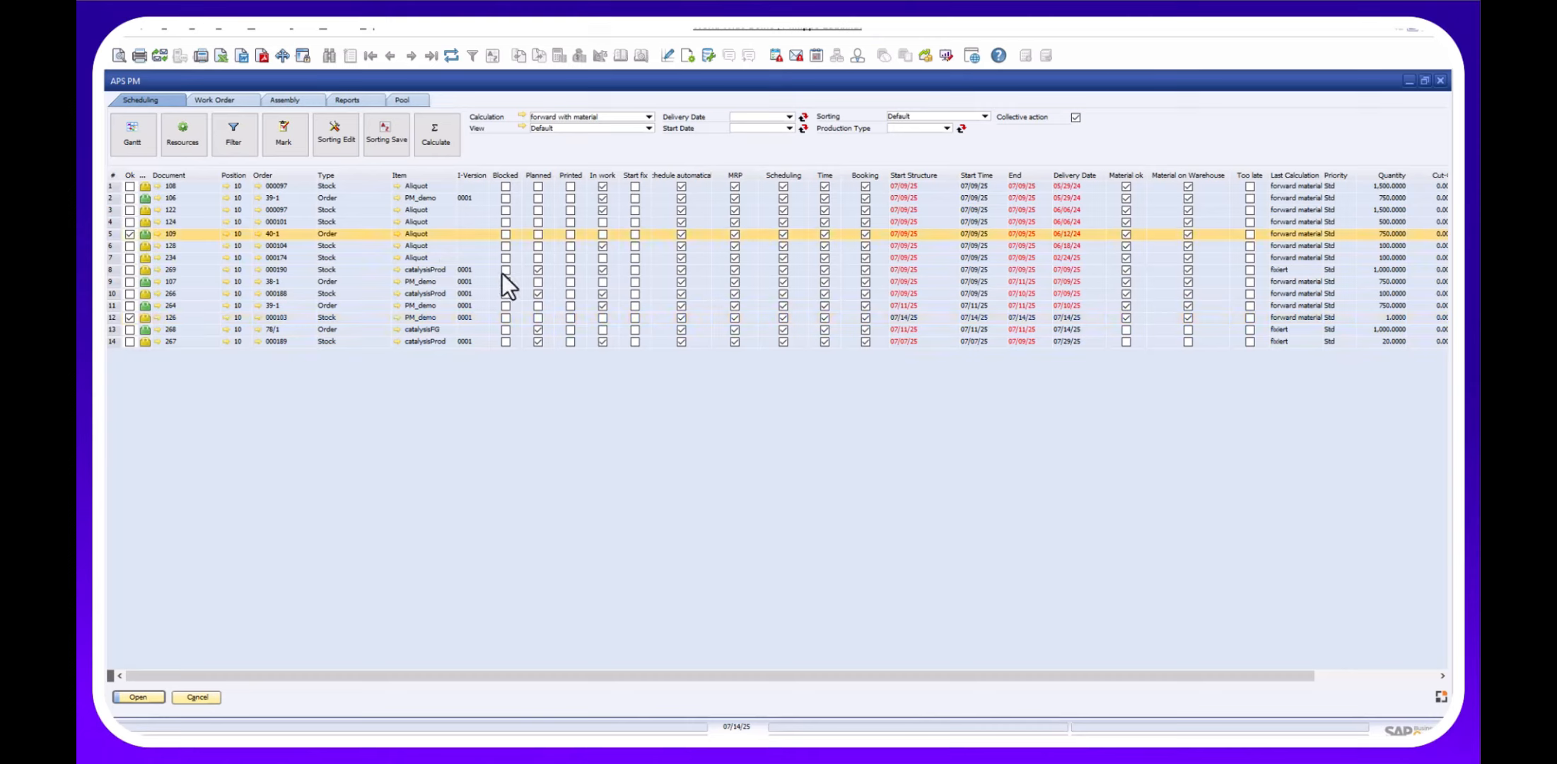
# Unschedule work orders 267 and 266, confirming each.
pyautogui.click(130, 269)
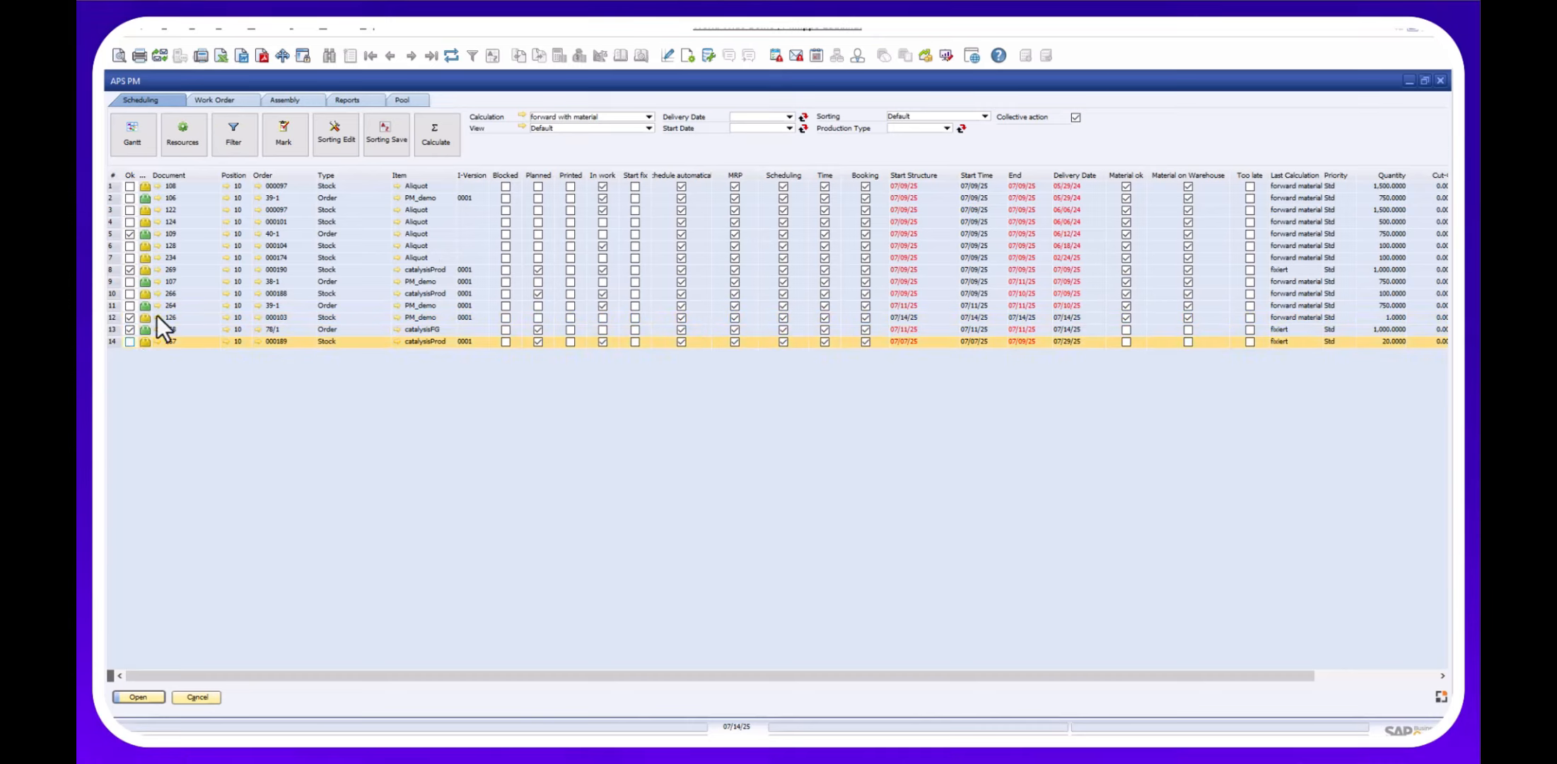
pyautogui.click(246, 103)
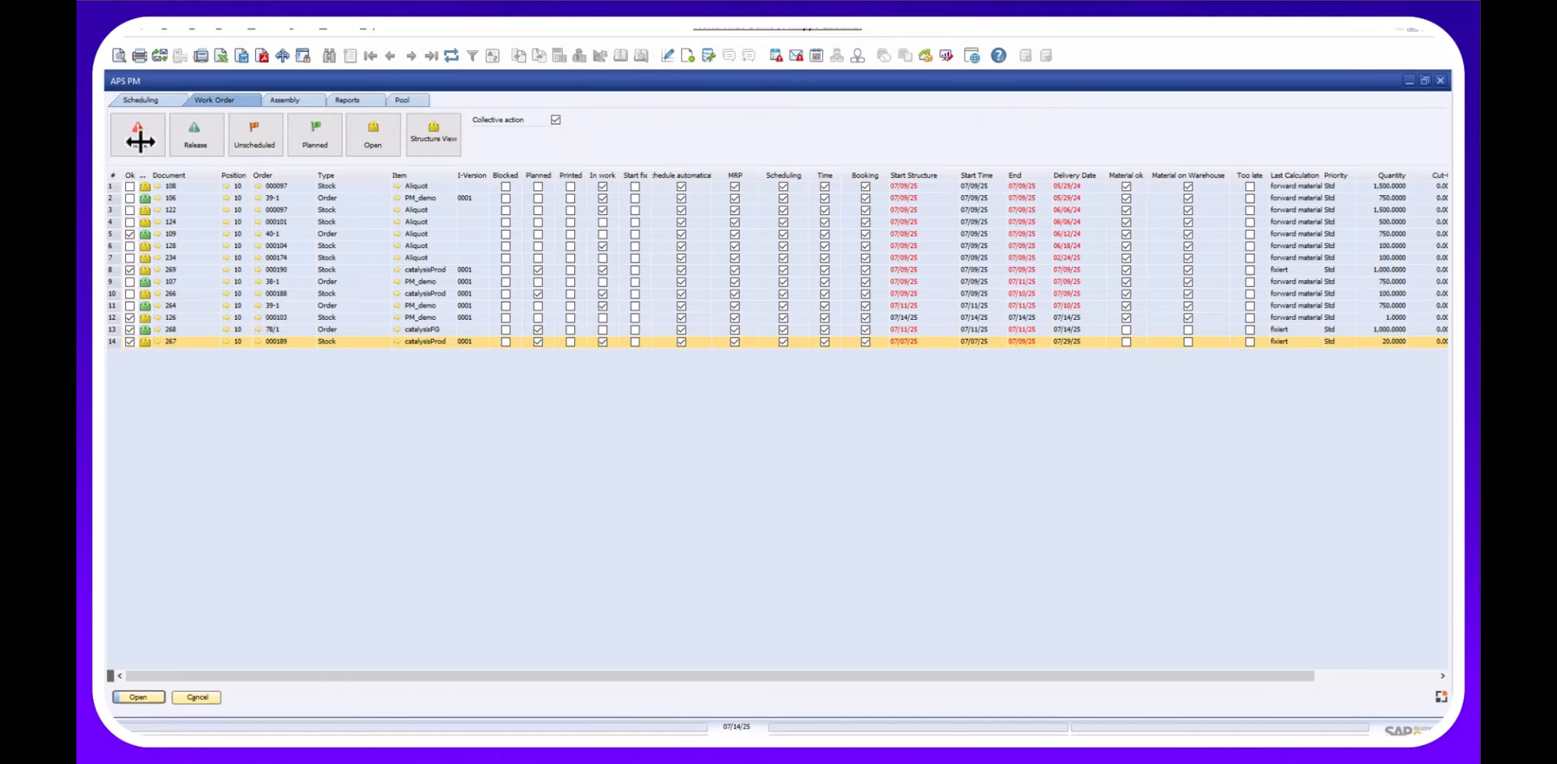
pyautogui.click(252, 136)
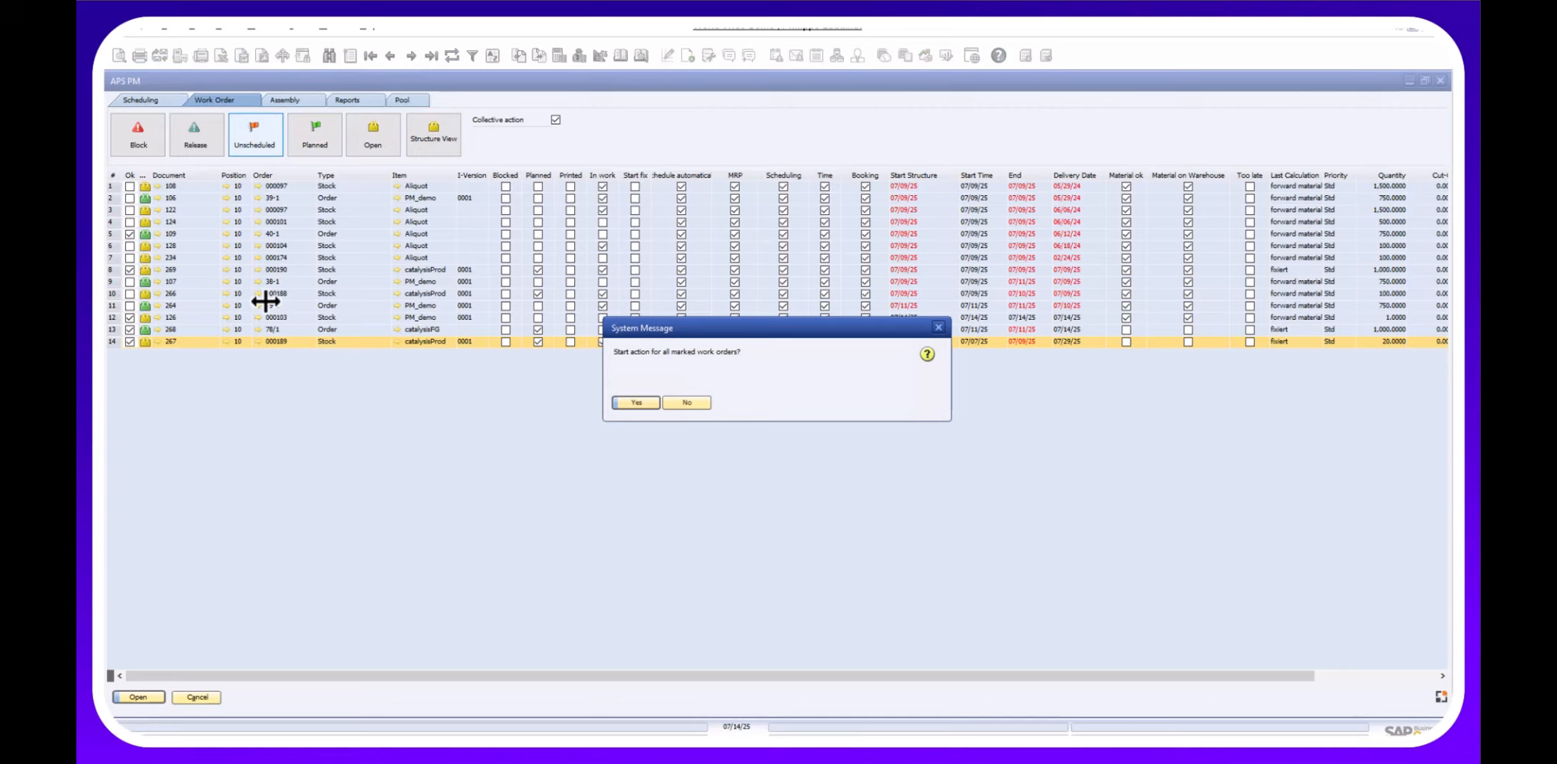
pyautogui.click(645, 404)
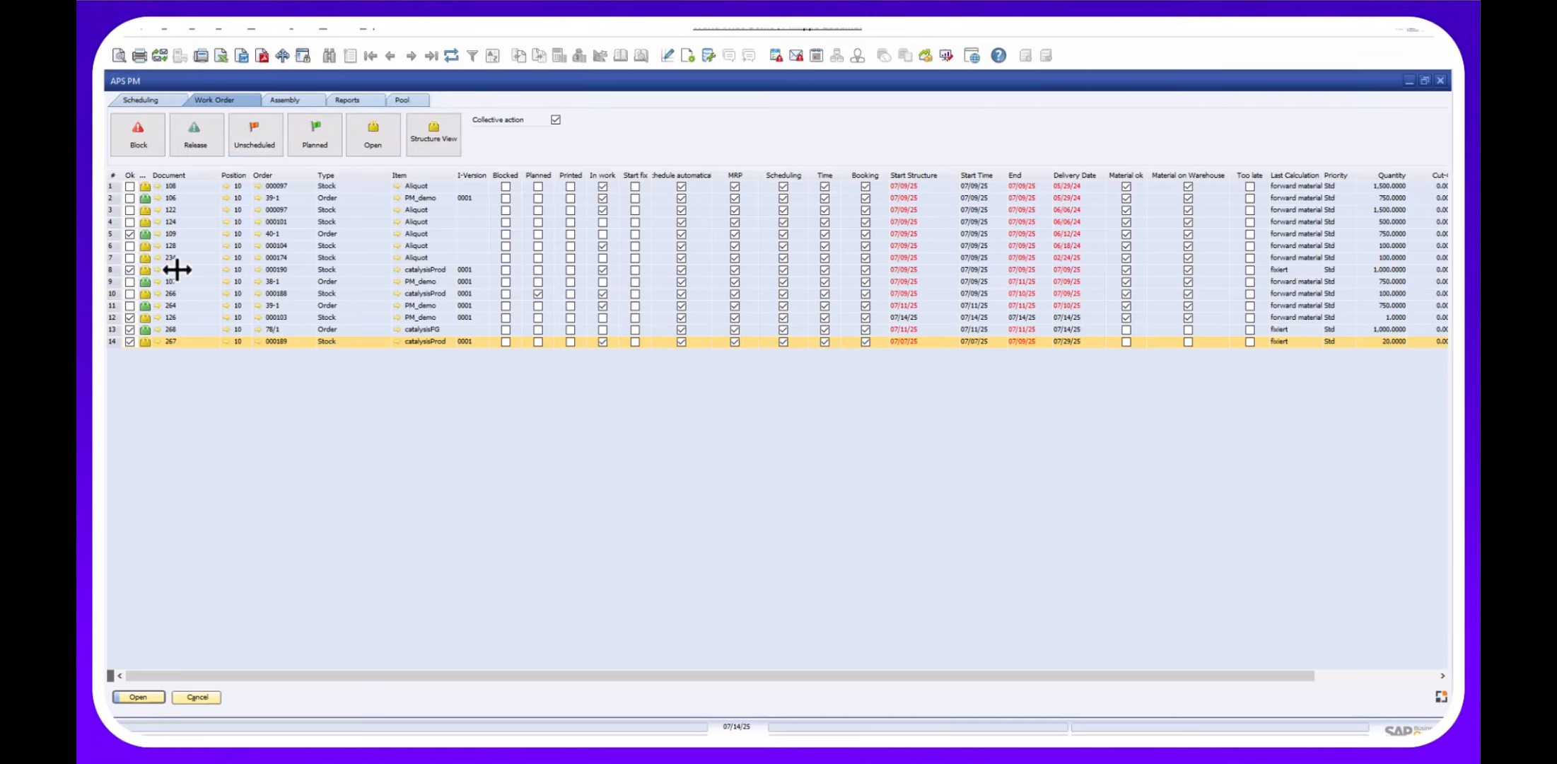
pyautogui.click(143, 294)
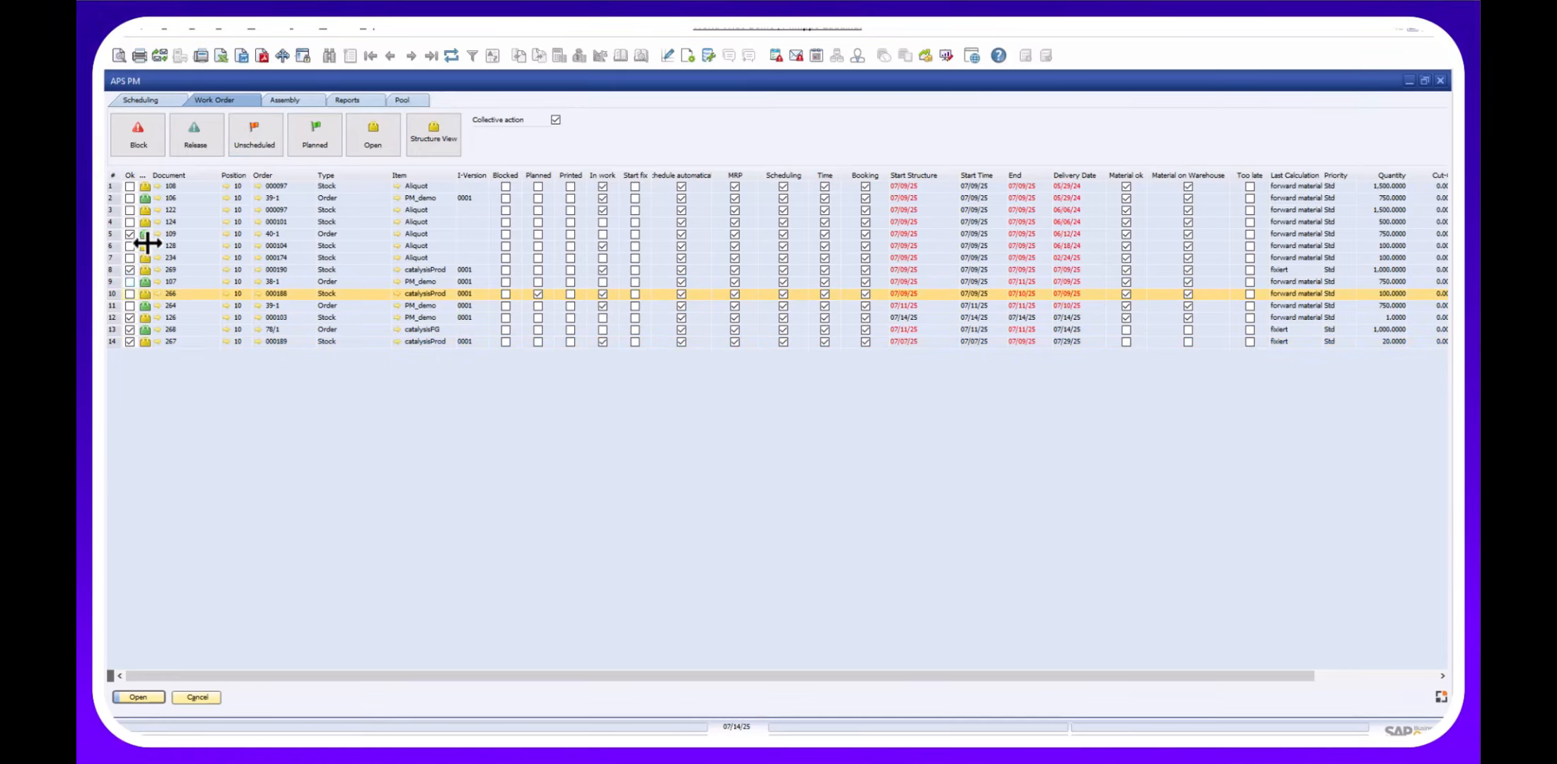
pyautogui.click(130, 294)
pyautogui.click(252, 136)
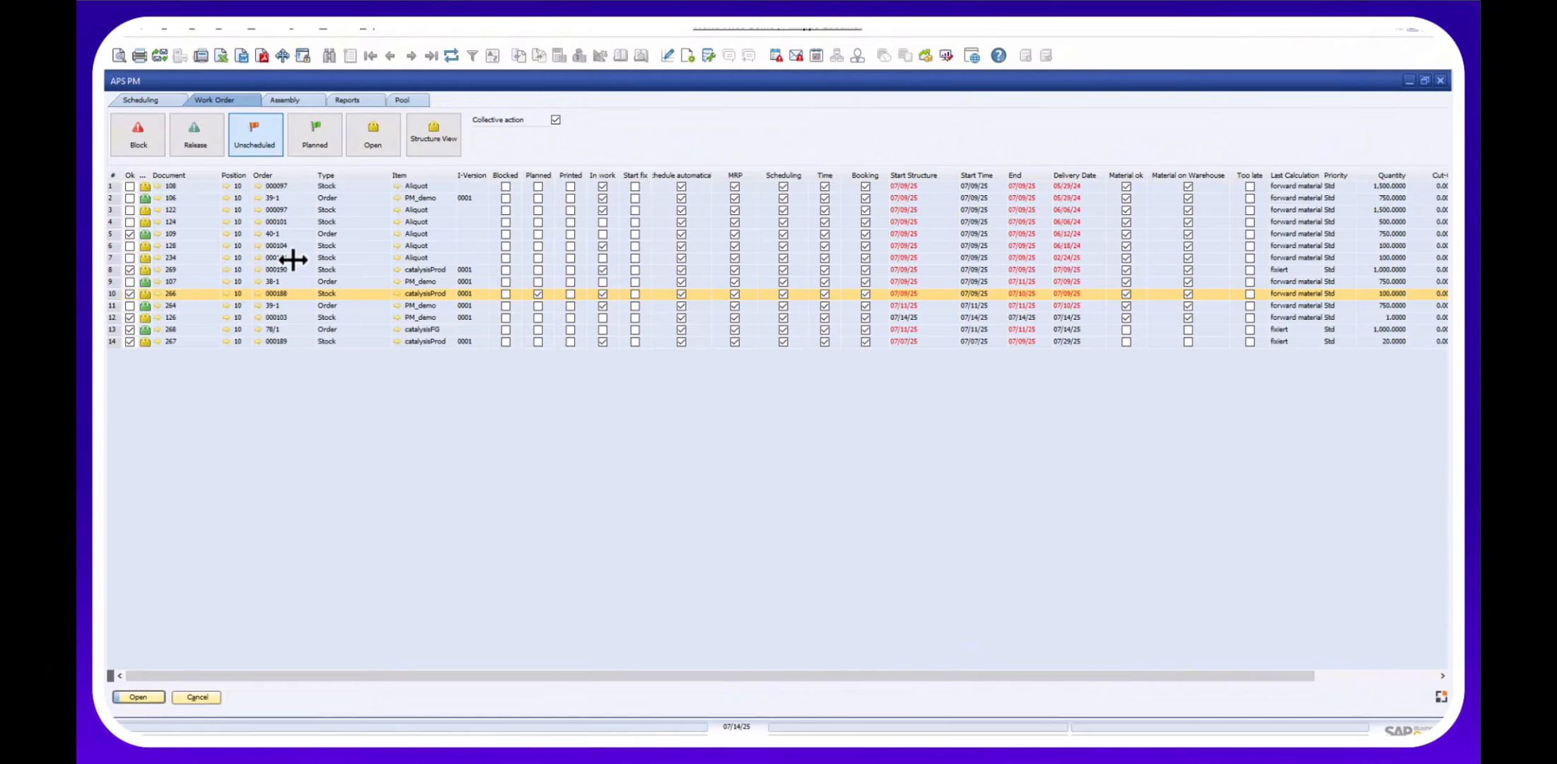
pyautogui.click(622, 404)
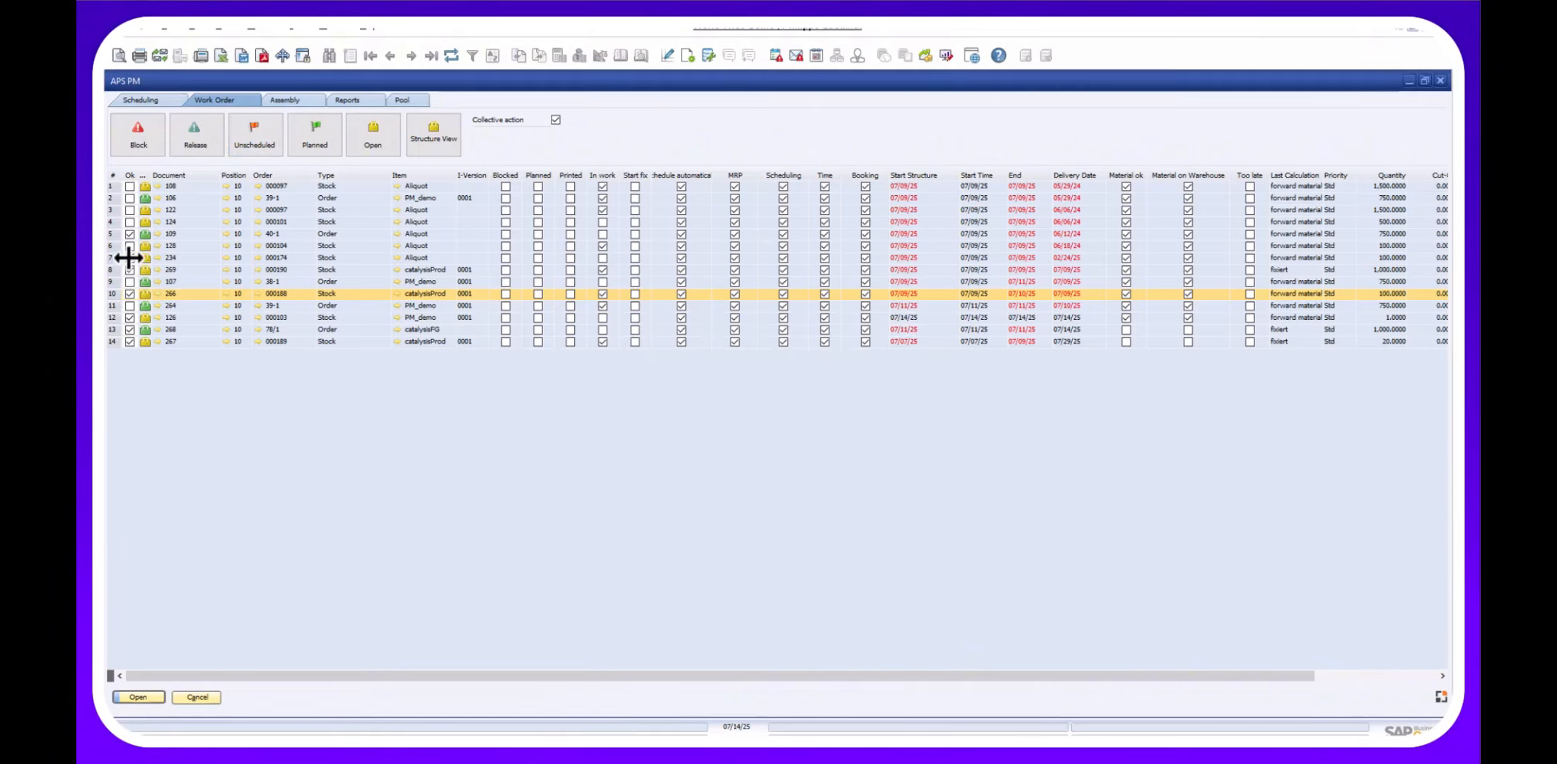
# Mark all work orders and recalculate their schedule.
pyautogui.rightClick(131, 181)
pyautogui.click(161, 209)
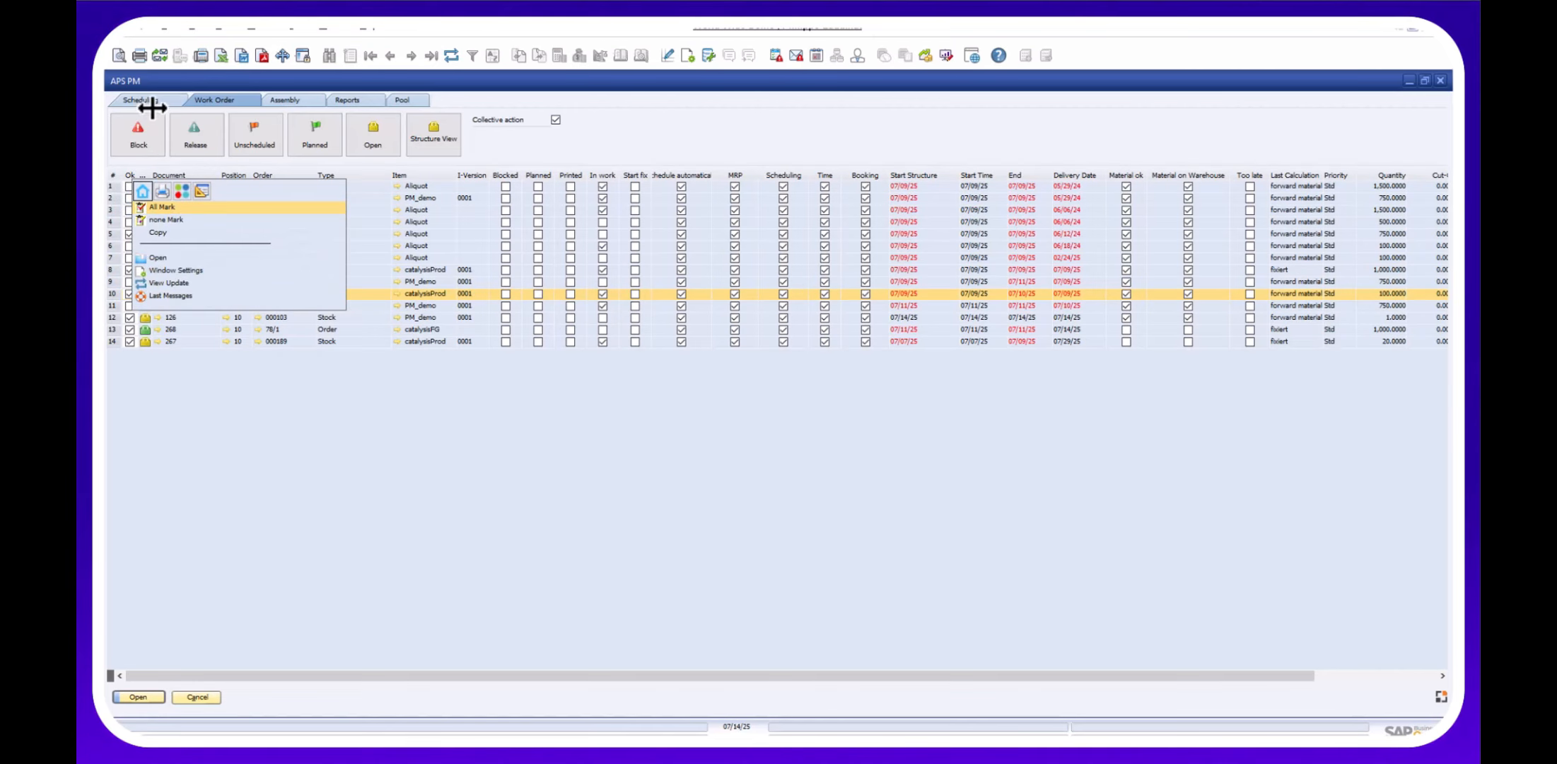
pyautogui.click(163, 99)
pyautogui.click(433, 132)
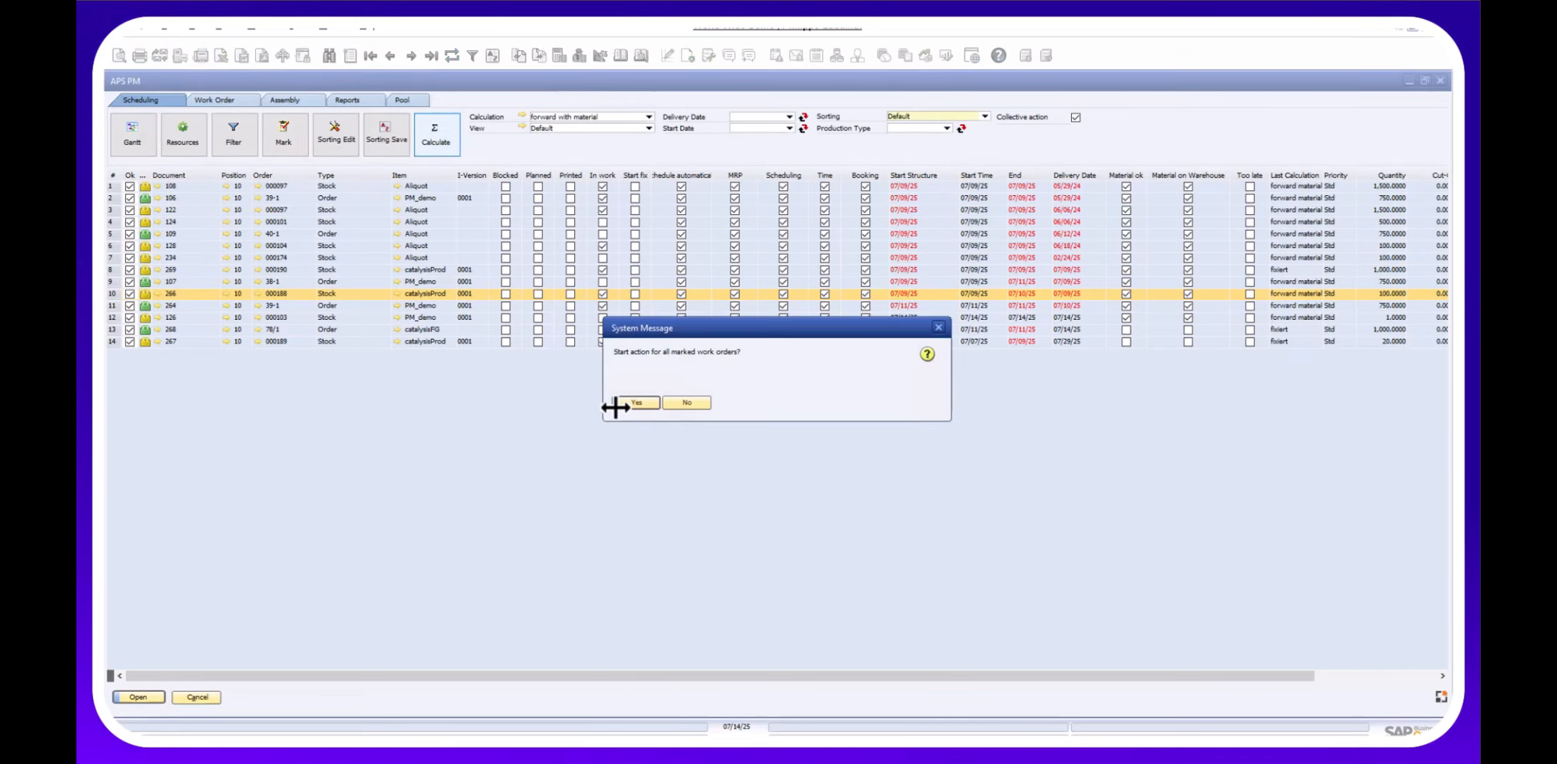
pyautogui.click(624, 403)
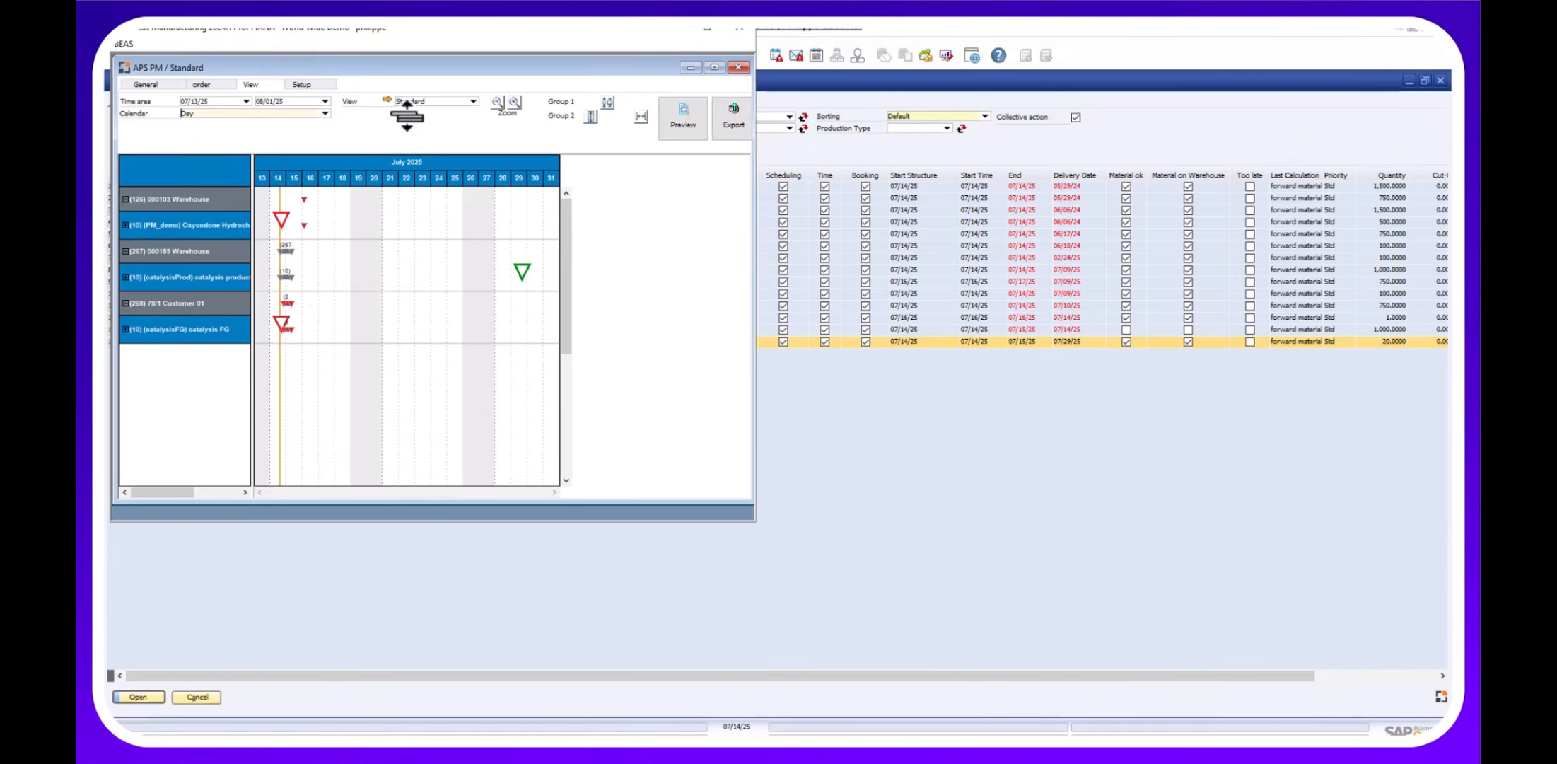
# Maximize the Gantt window and load the Resources chart below it.
pyautogui.click(708, 30)
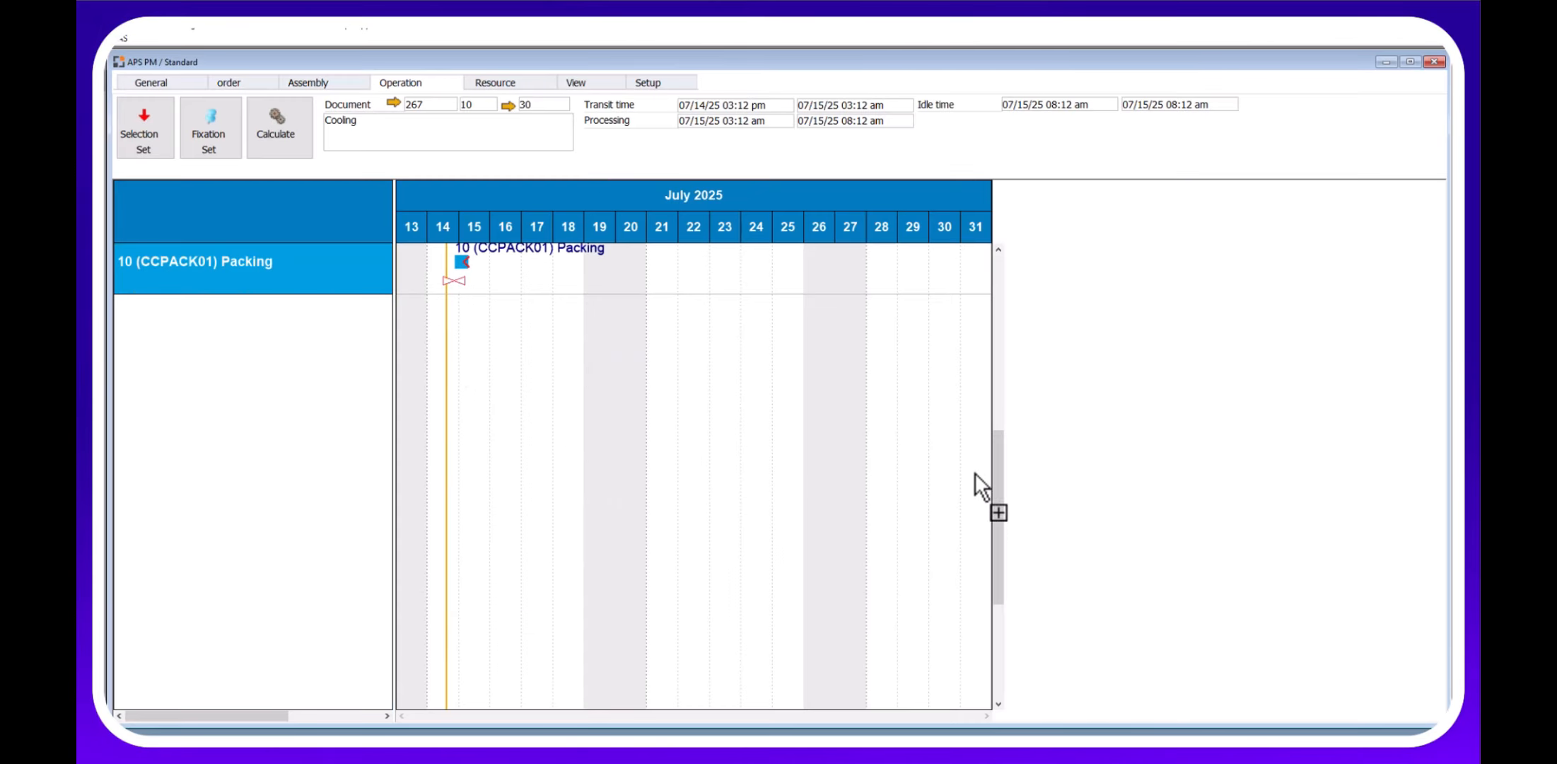
pyautogui.scroll(5, 977, 473)
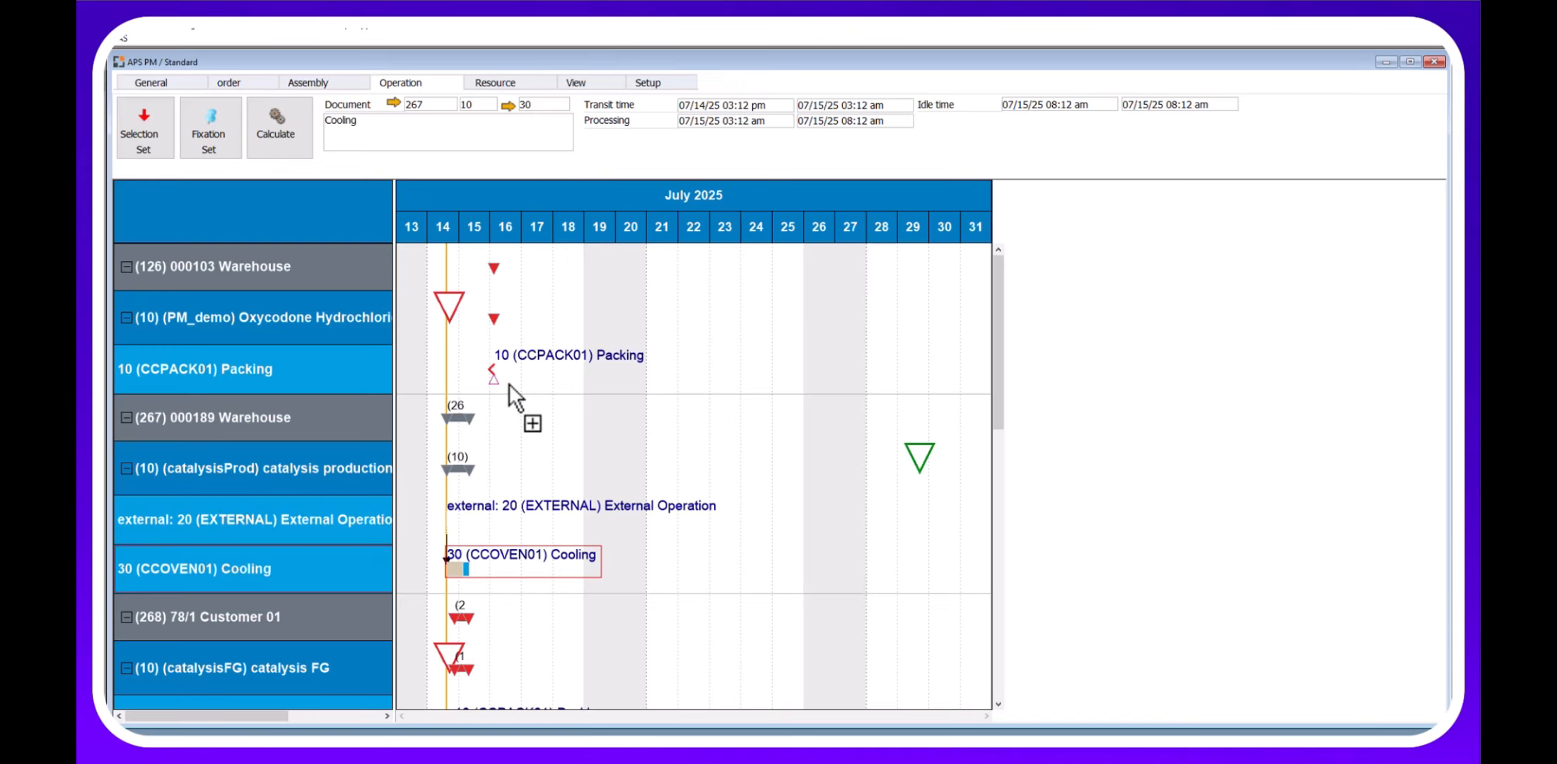
pyautogui.scroll(-3, 513, 396)
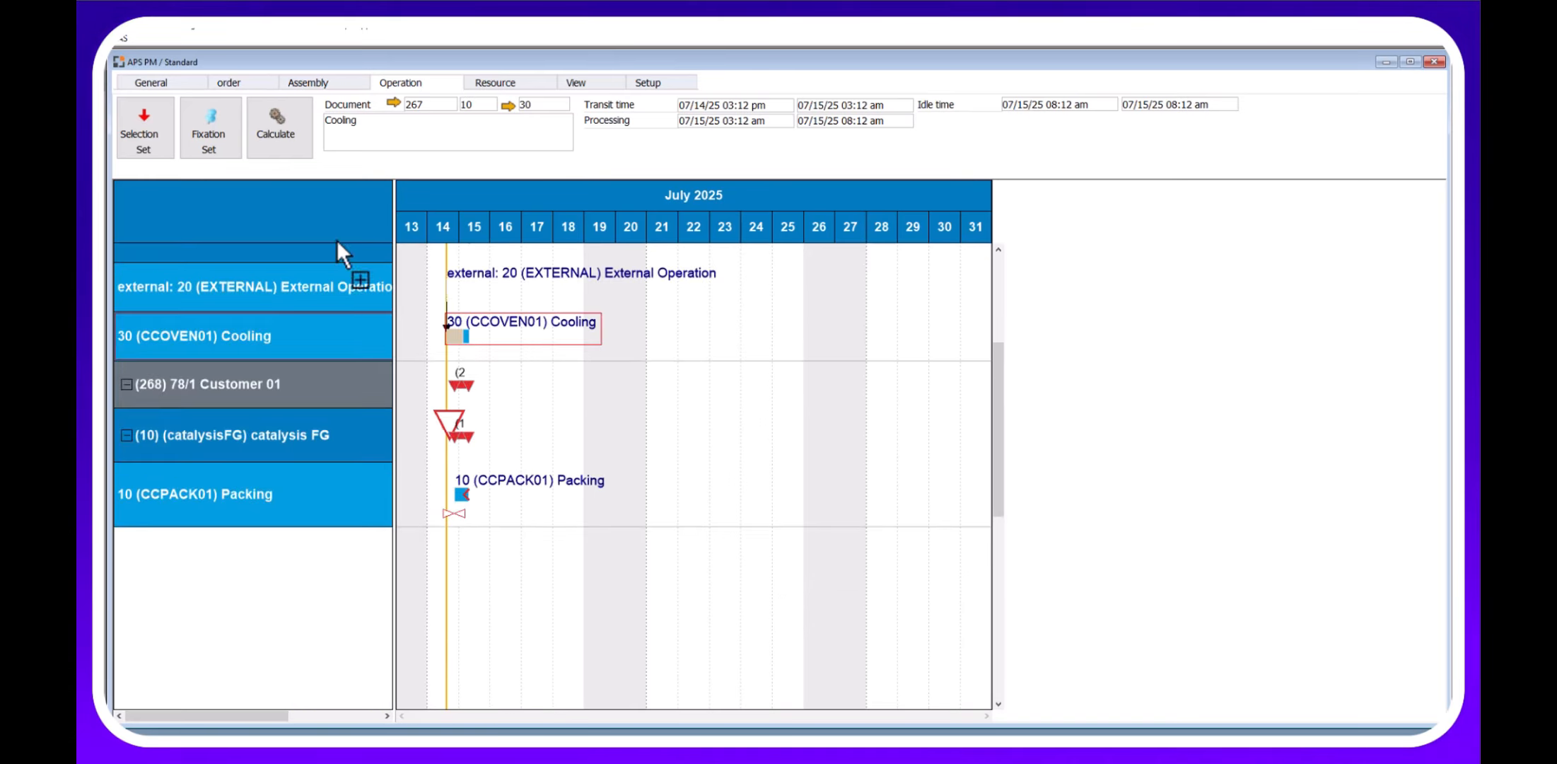
pyautogui.scroll(3, 338, 244)
pyautogui.click(475, 84)
pyautogui.click(269, 136)
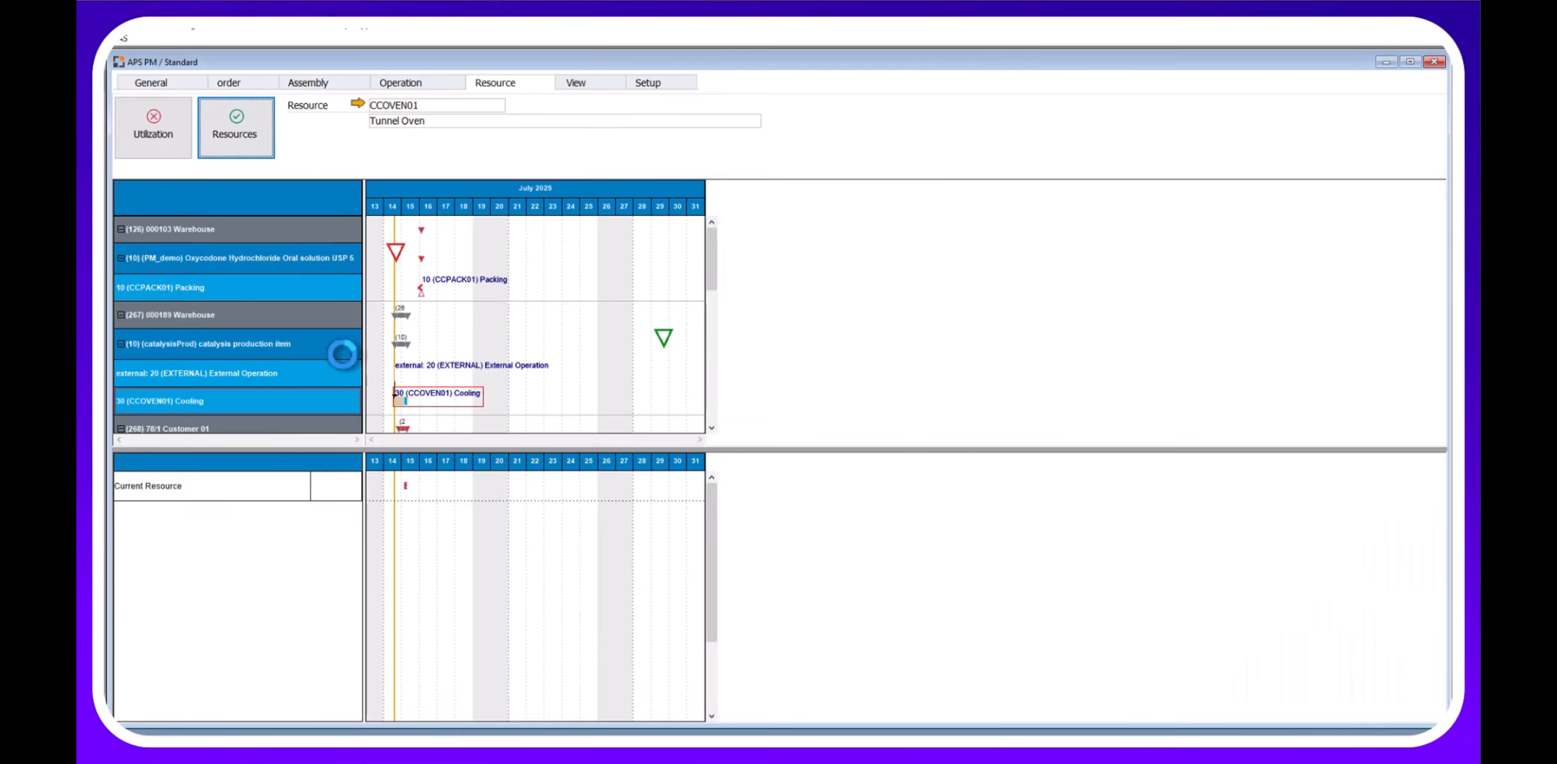
# Select the catalysis FG Packing operation and show Packing Machine 01 (CCPACK01) utilization.
pyautogui.click(437, 289)
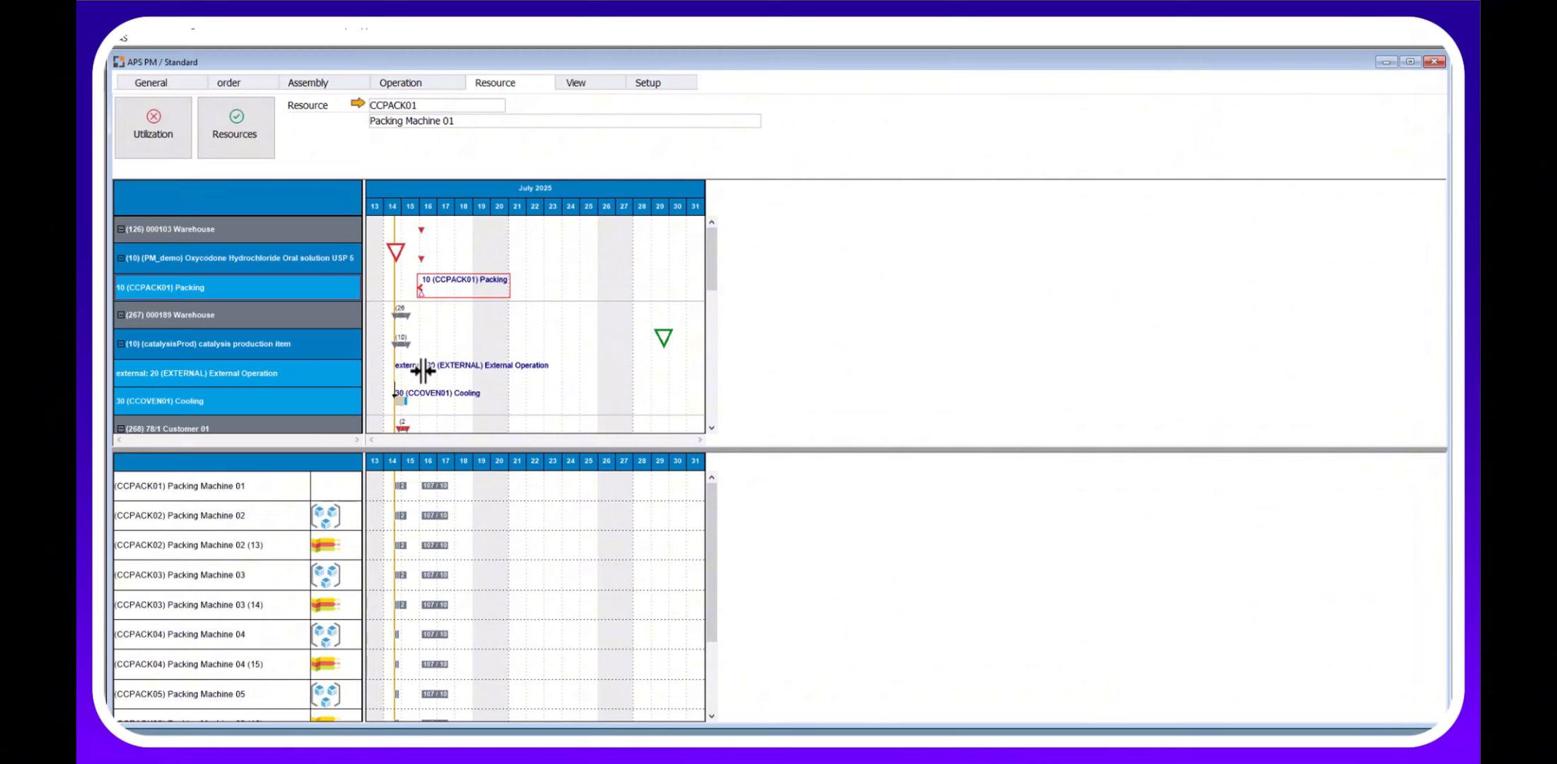
pyautogui.scroll(-3, 440, 392)
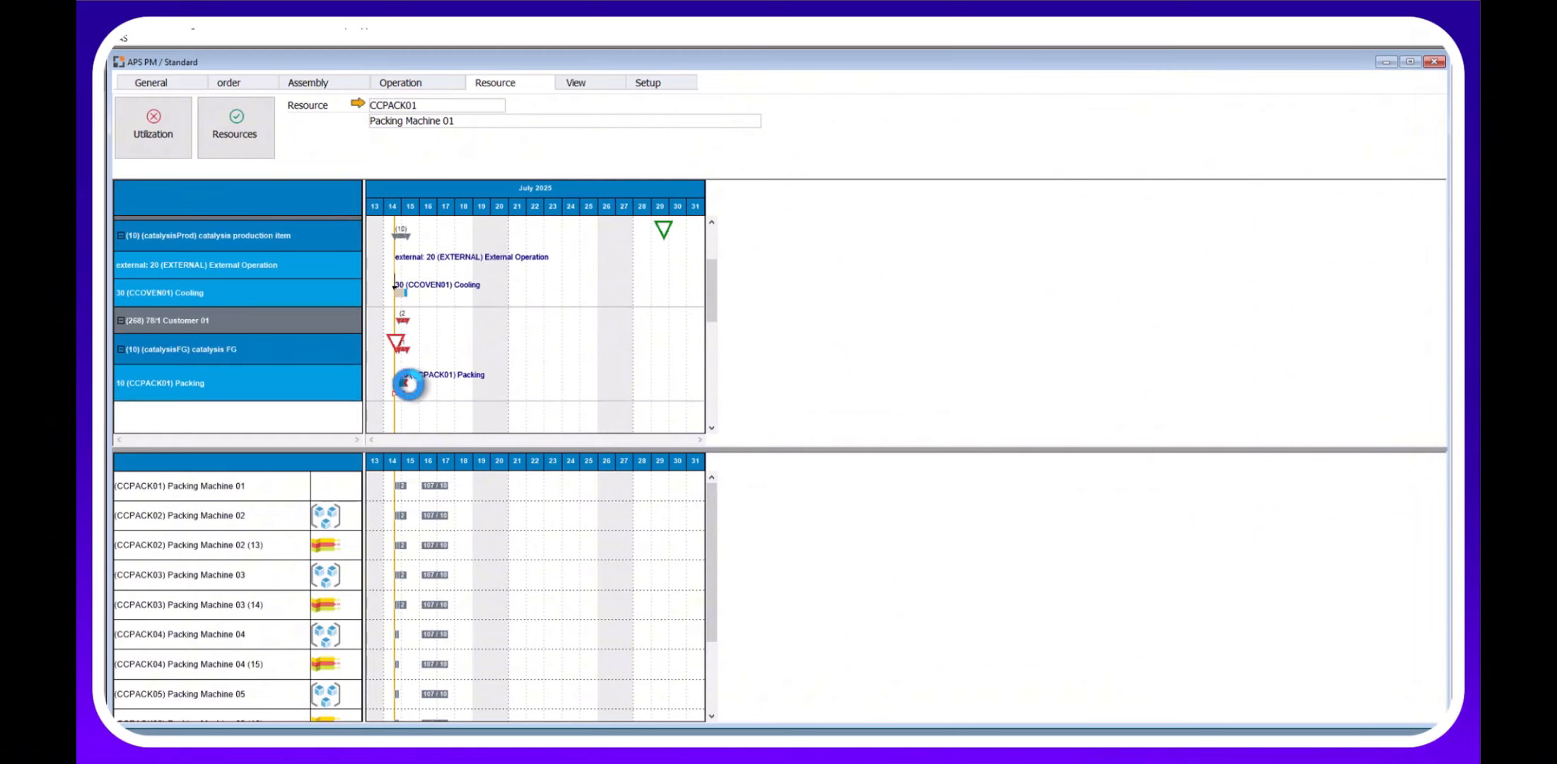
pyautogui.click(416, 387)
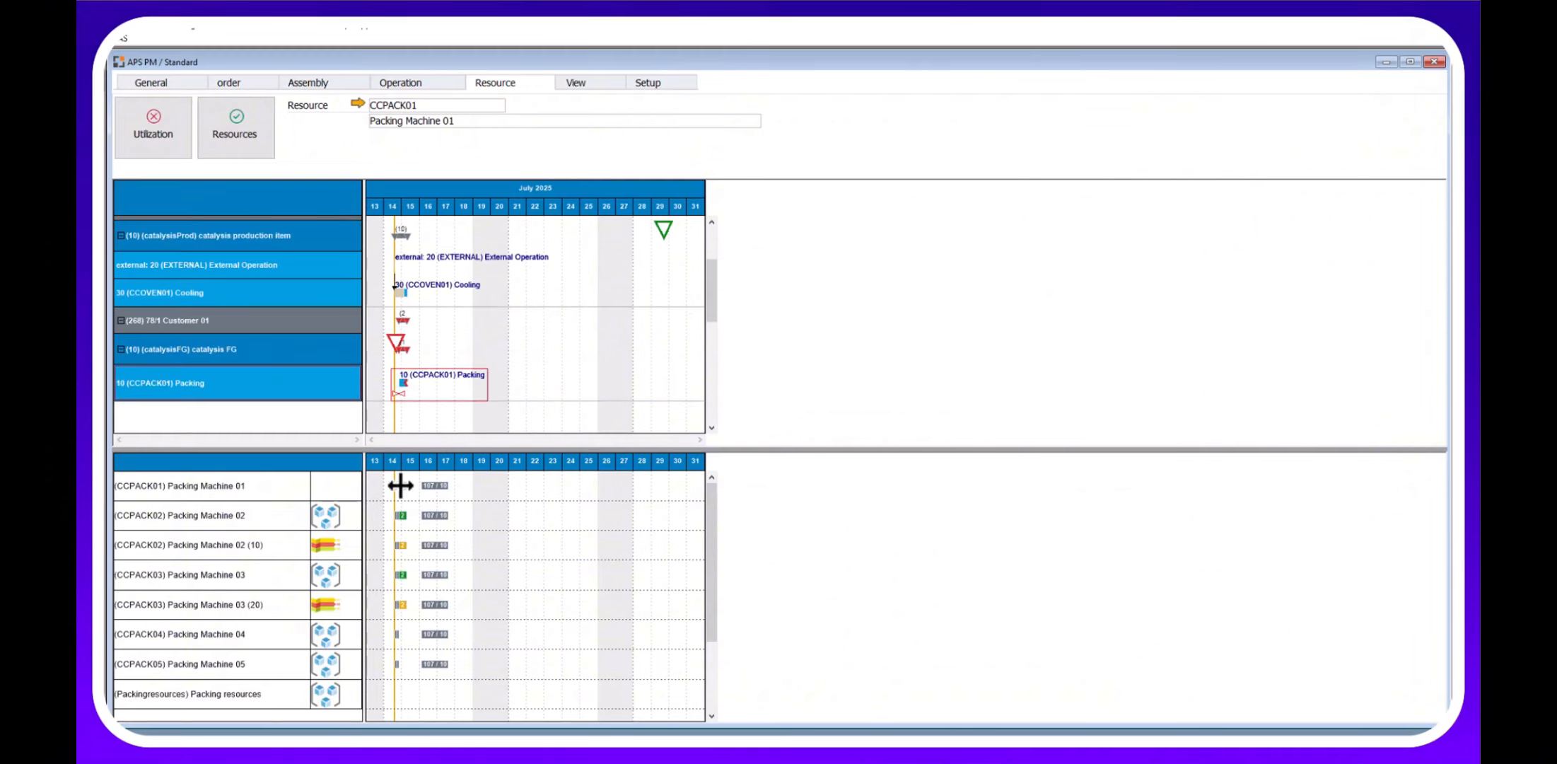
pyautogui.click(154, 124)
pyautogui.click(236, 124)
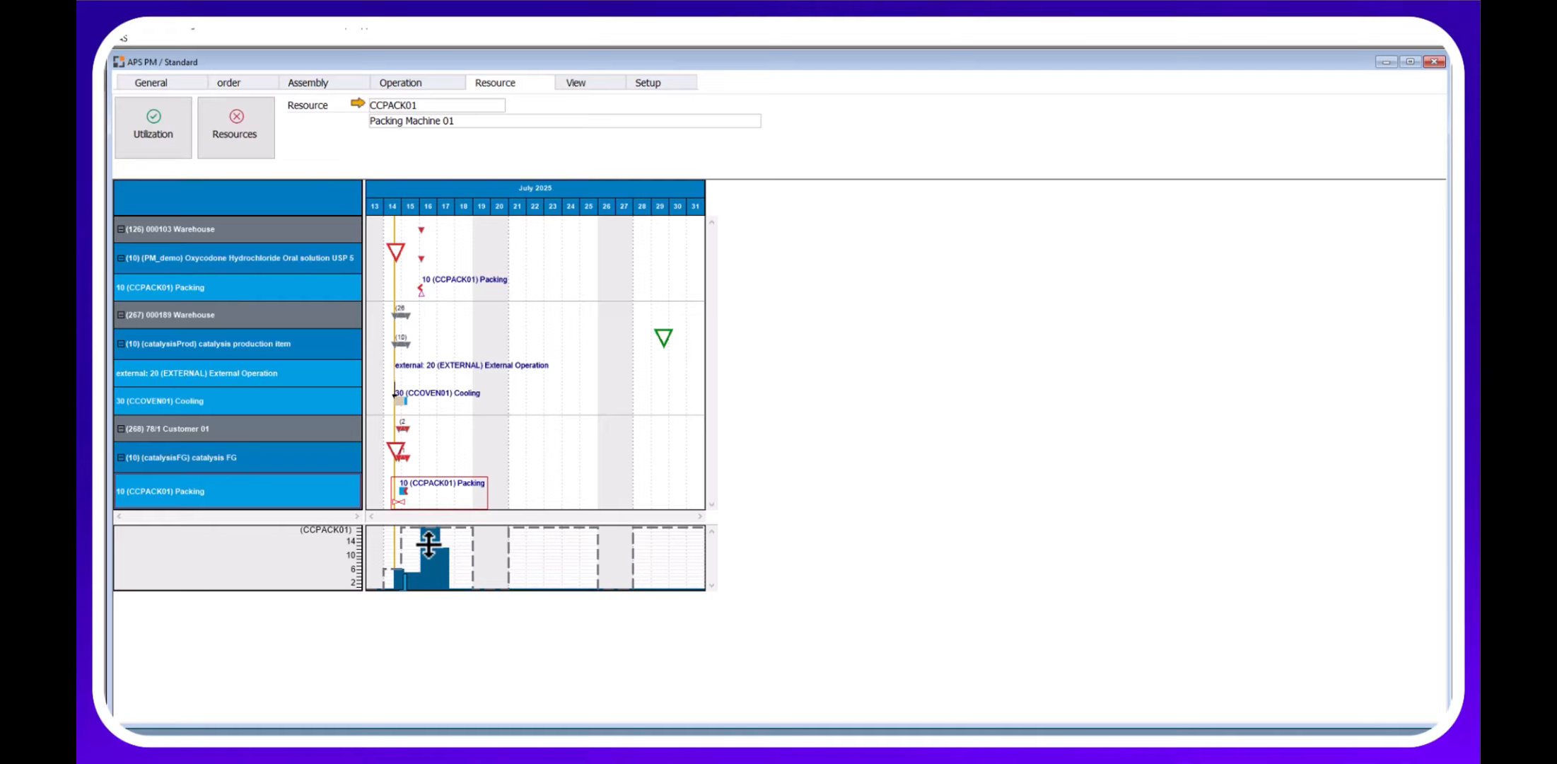
pyautogui.moveTo(410, 486)
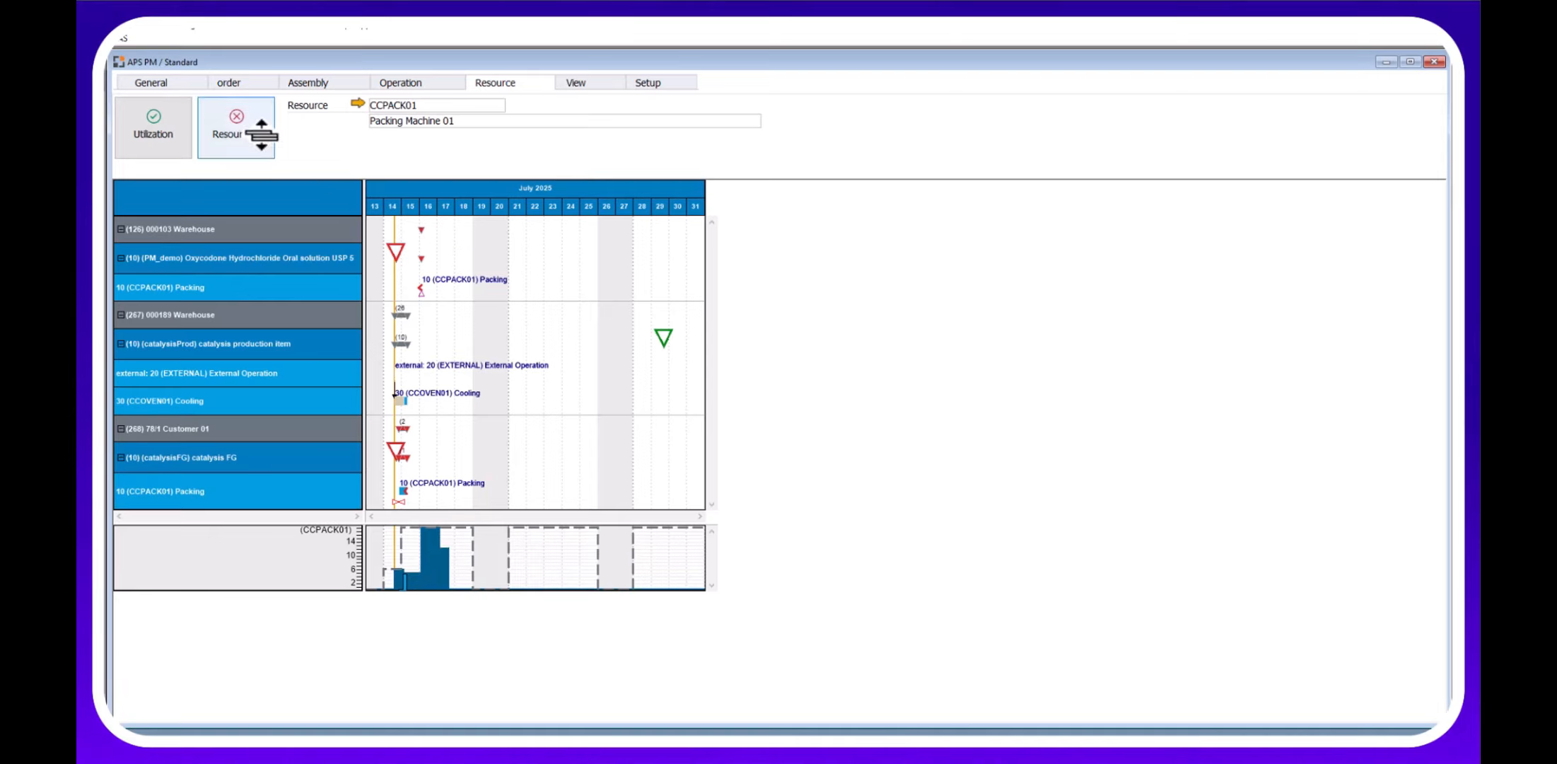
# Check order 268's details, then open the Dispatches report from the Reports tab.
pyautogui.click(201, 83)
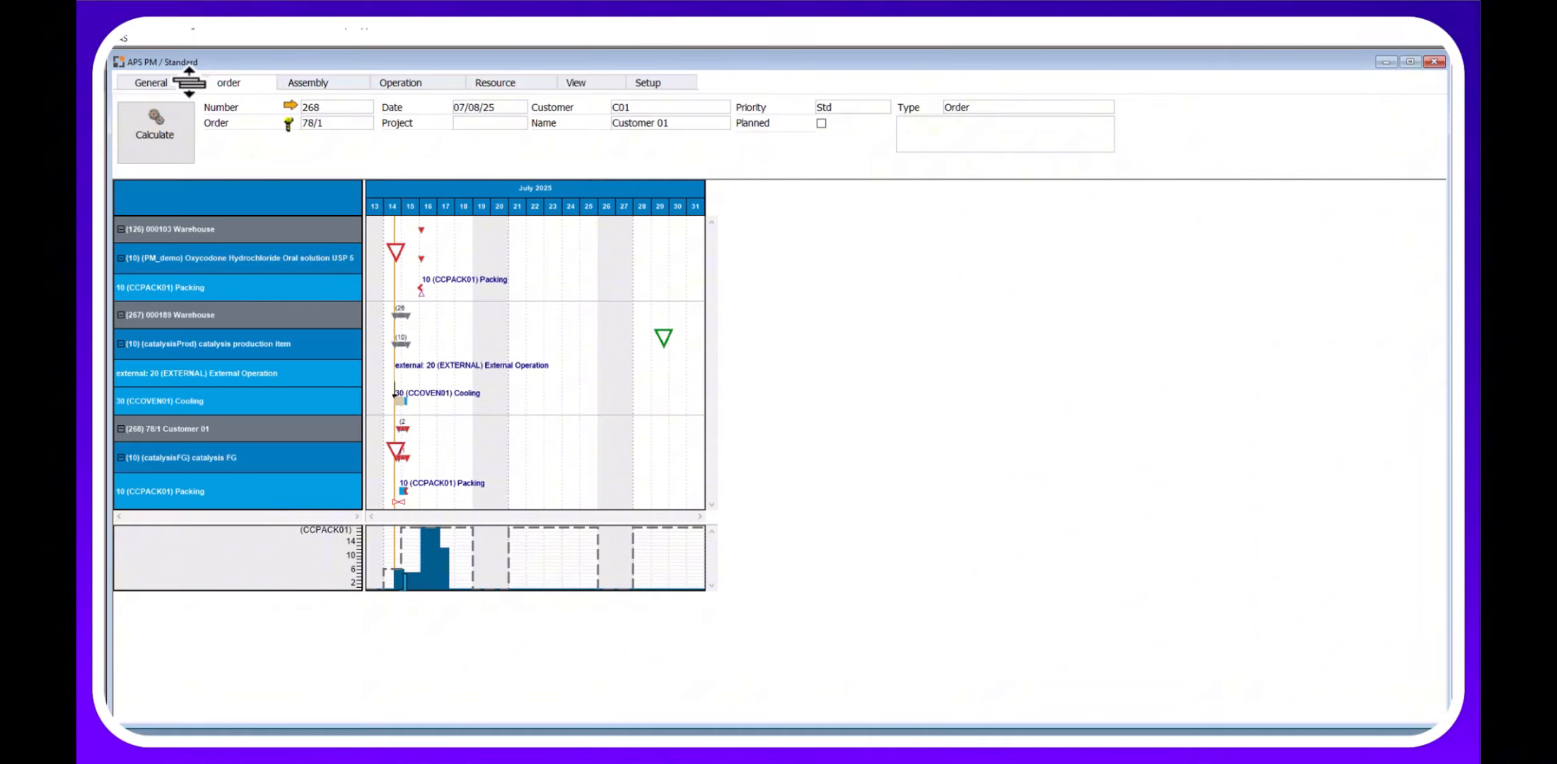
pyautogui.click(188, 82)
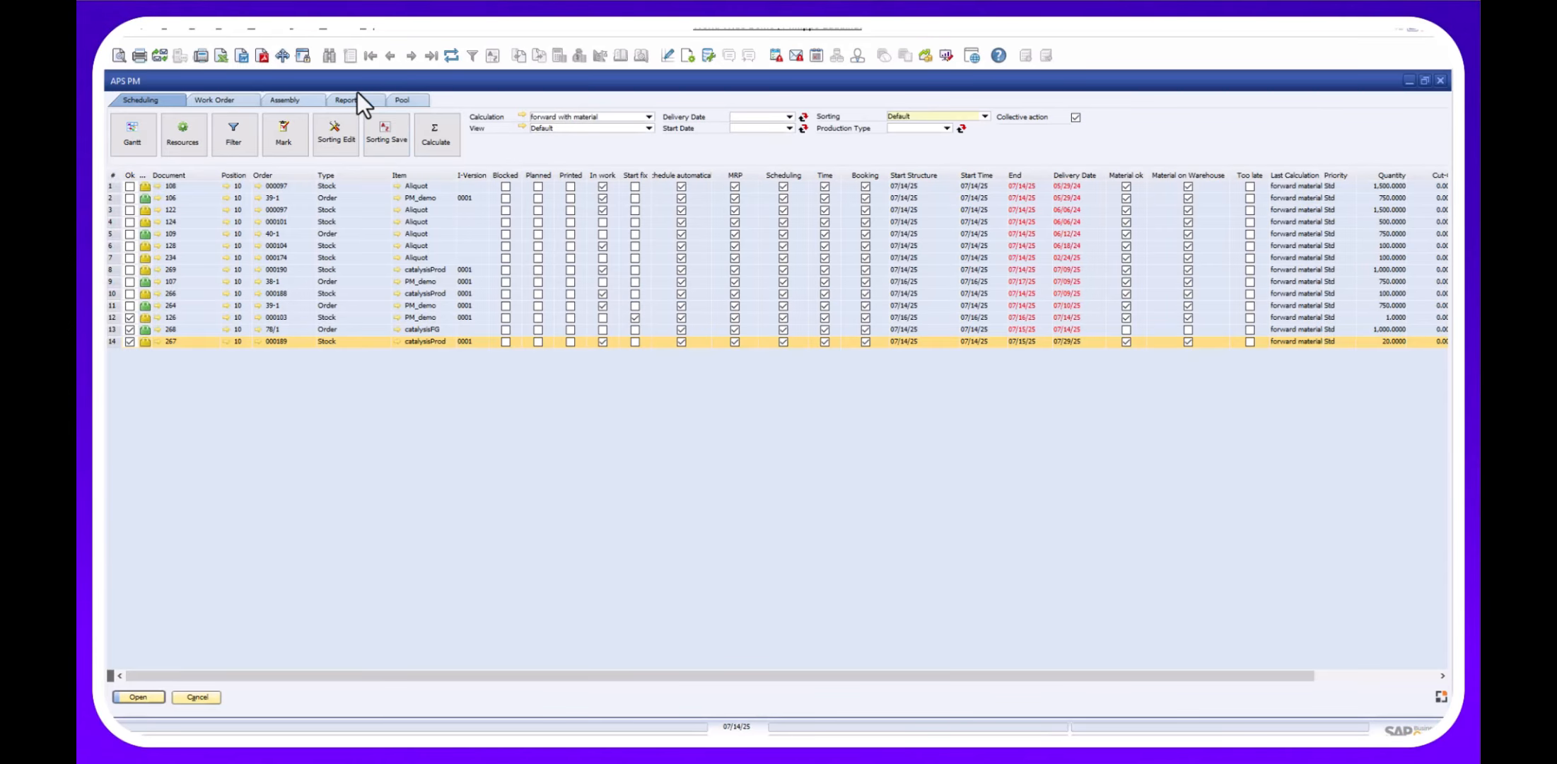
pyautogui.click(354, 99)
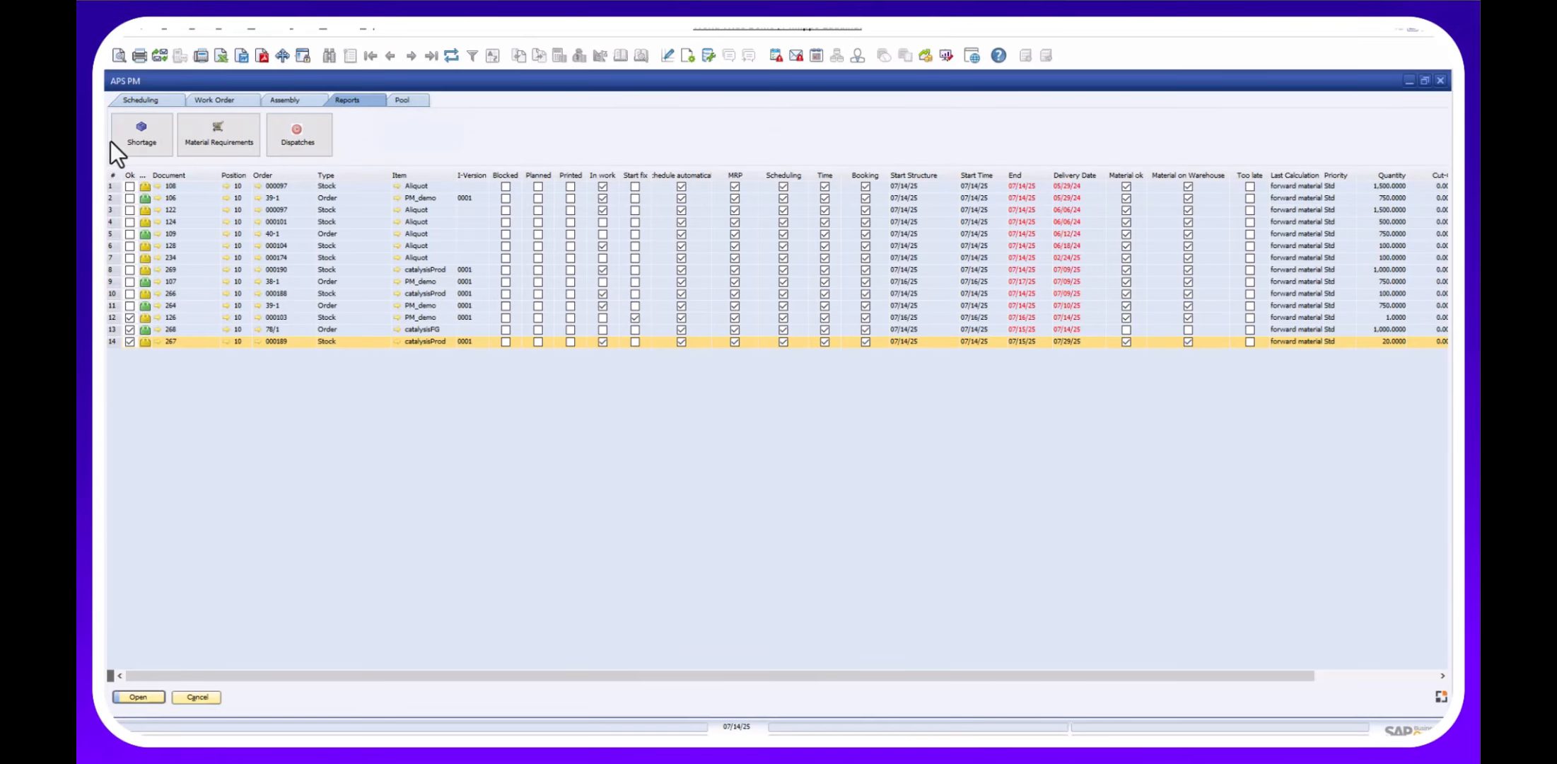
pyautogui.click(289, 143)
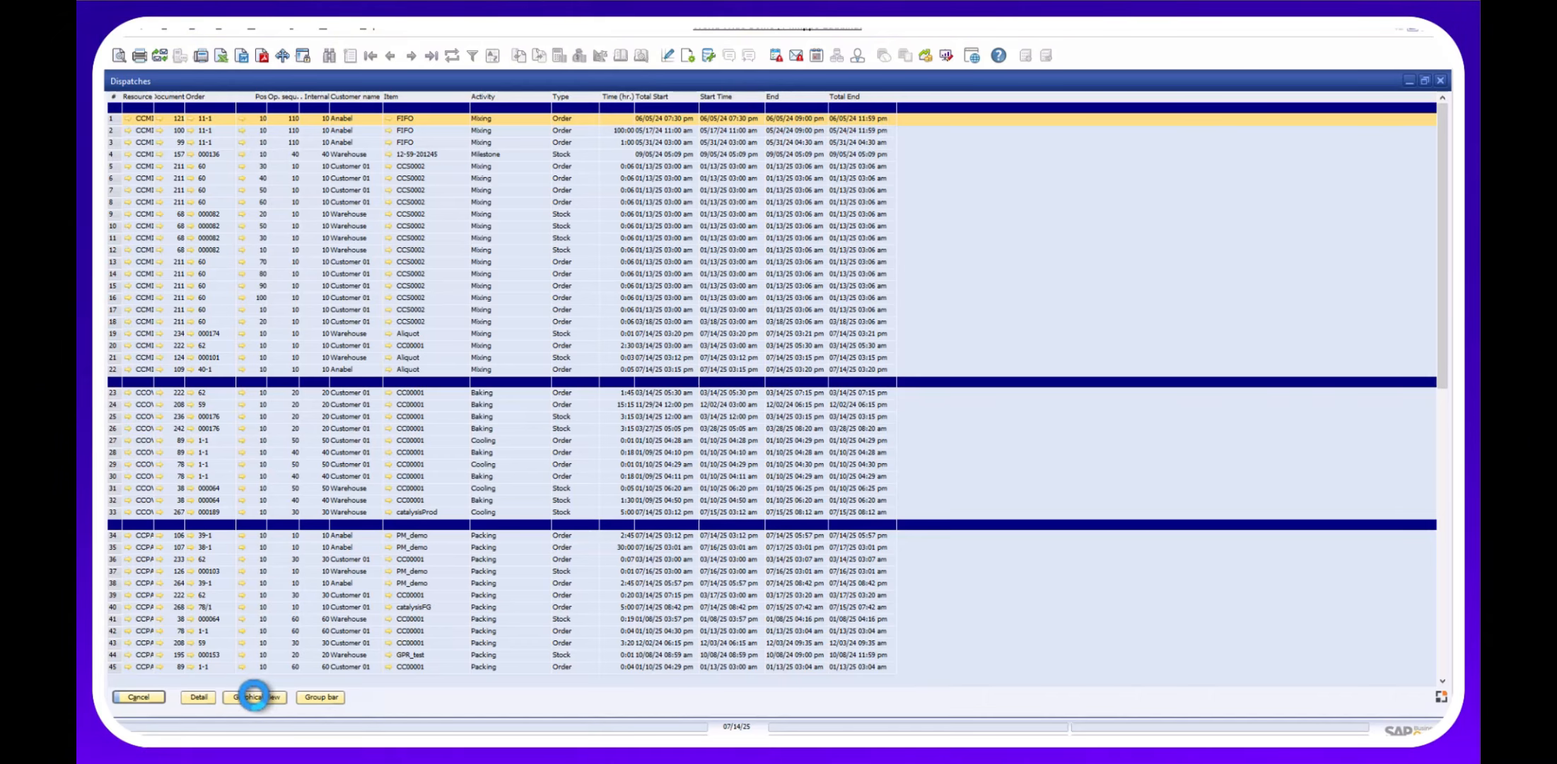
# Open the utilization calendar for Packing Machine 01 (CCPACK01) and review its work orders.
pyautogui.click(255, 696)
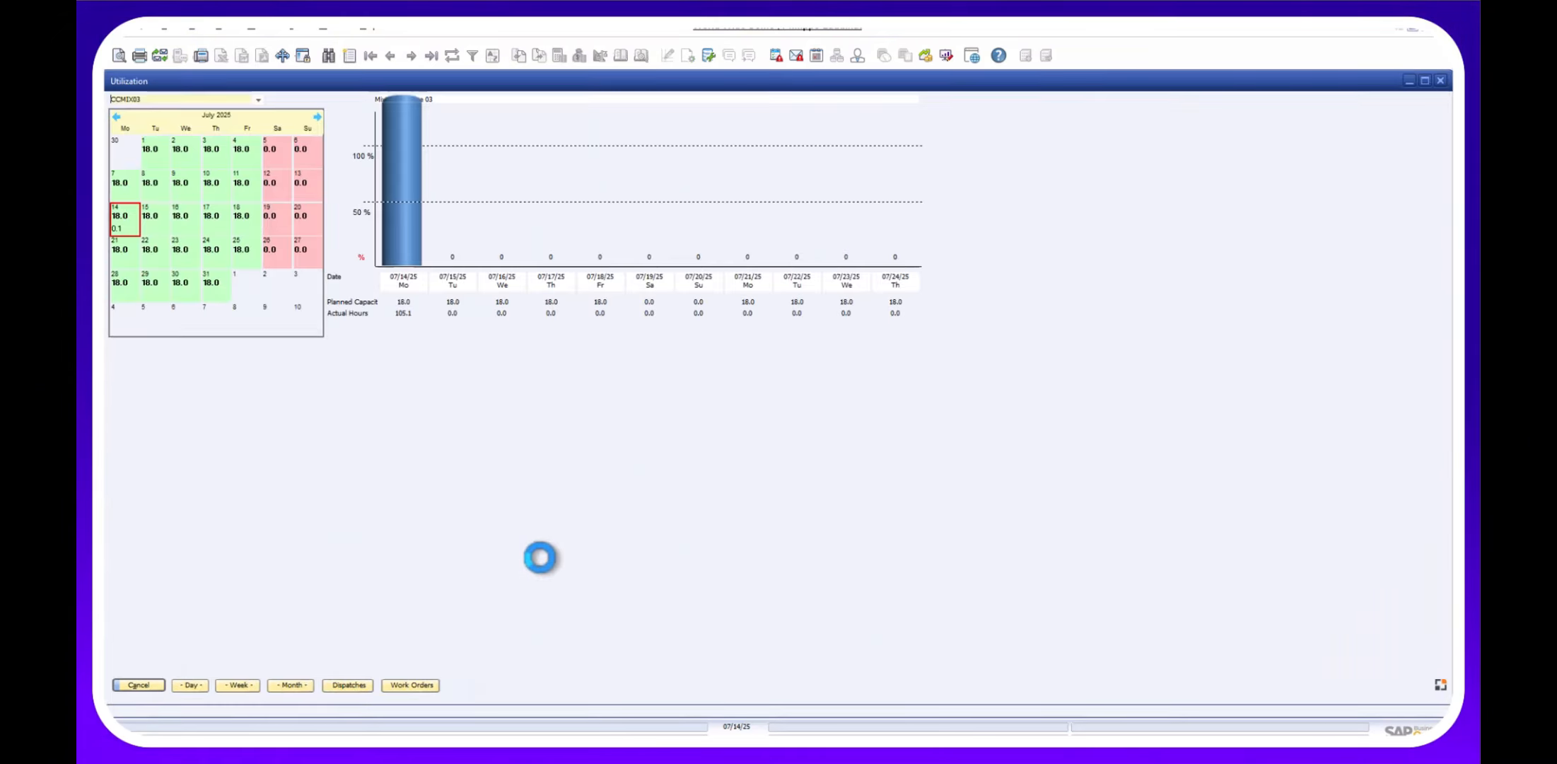
pyautogui.click(258, 101)
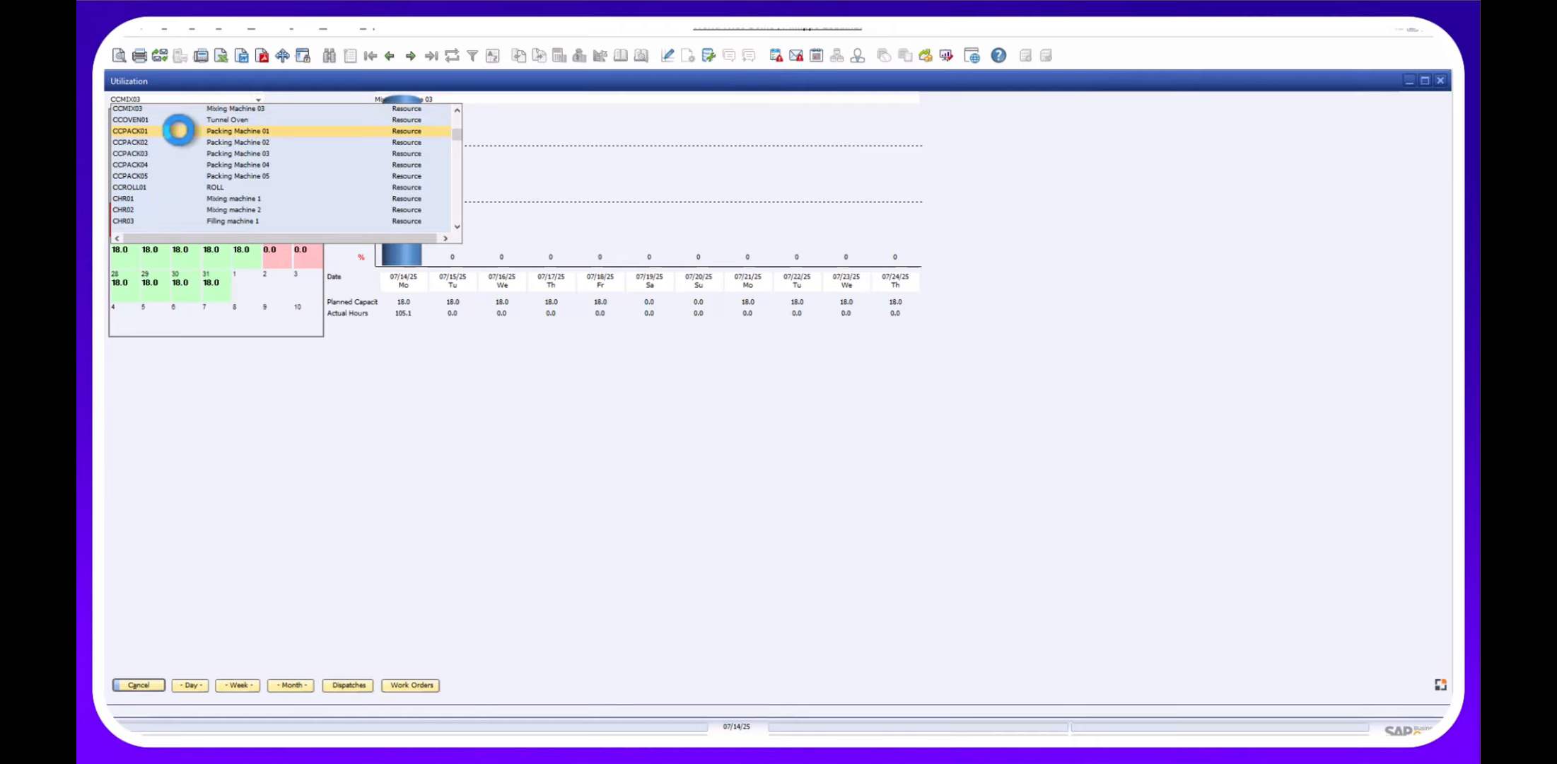
pyautogui.click(179, 133)
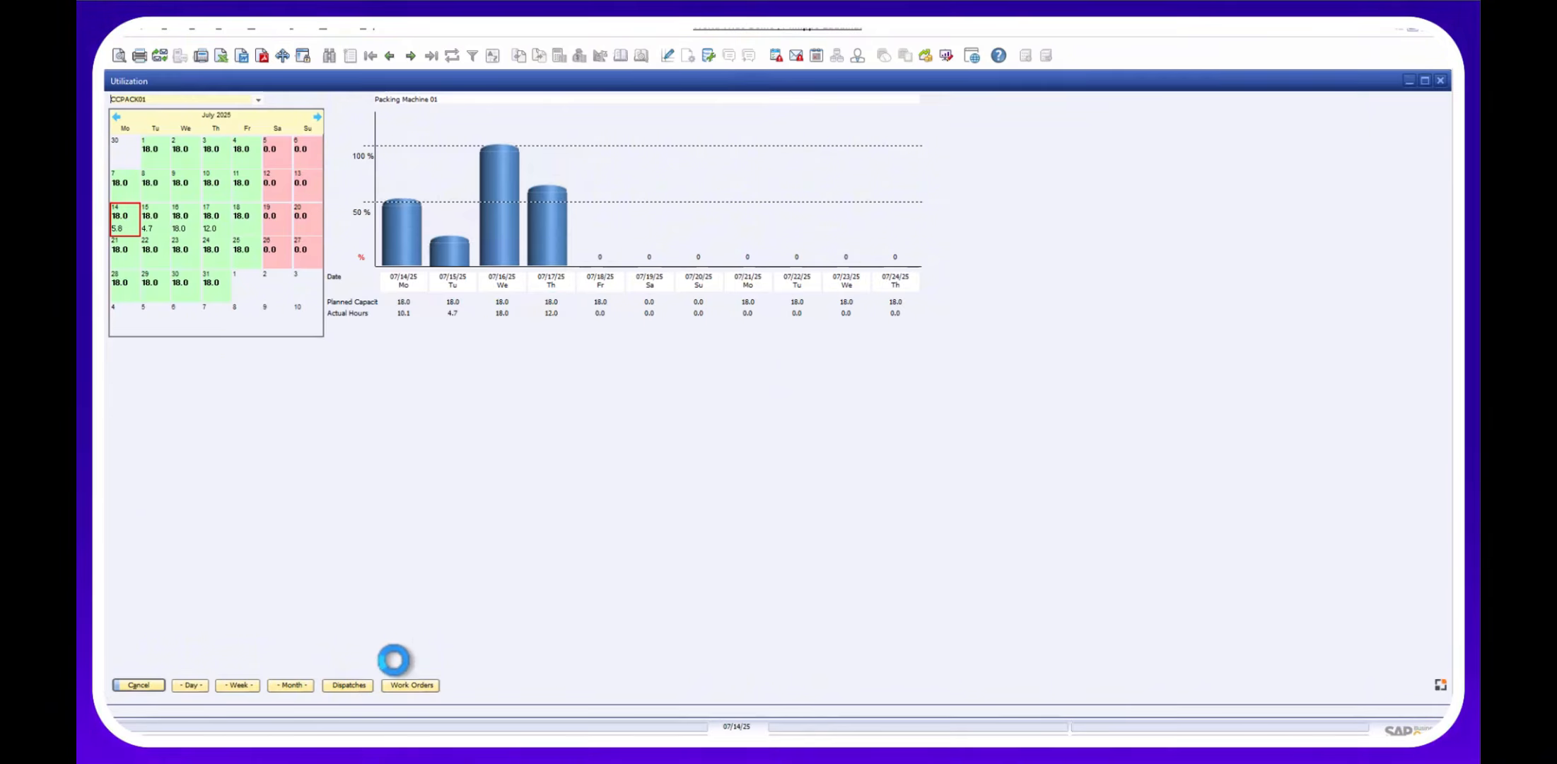
pyautogui.click(394, 684)
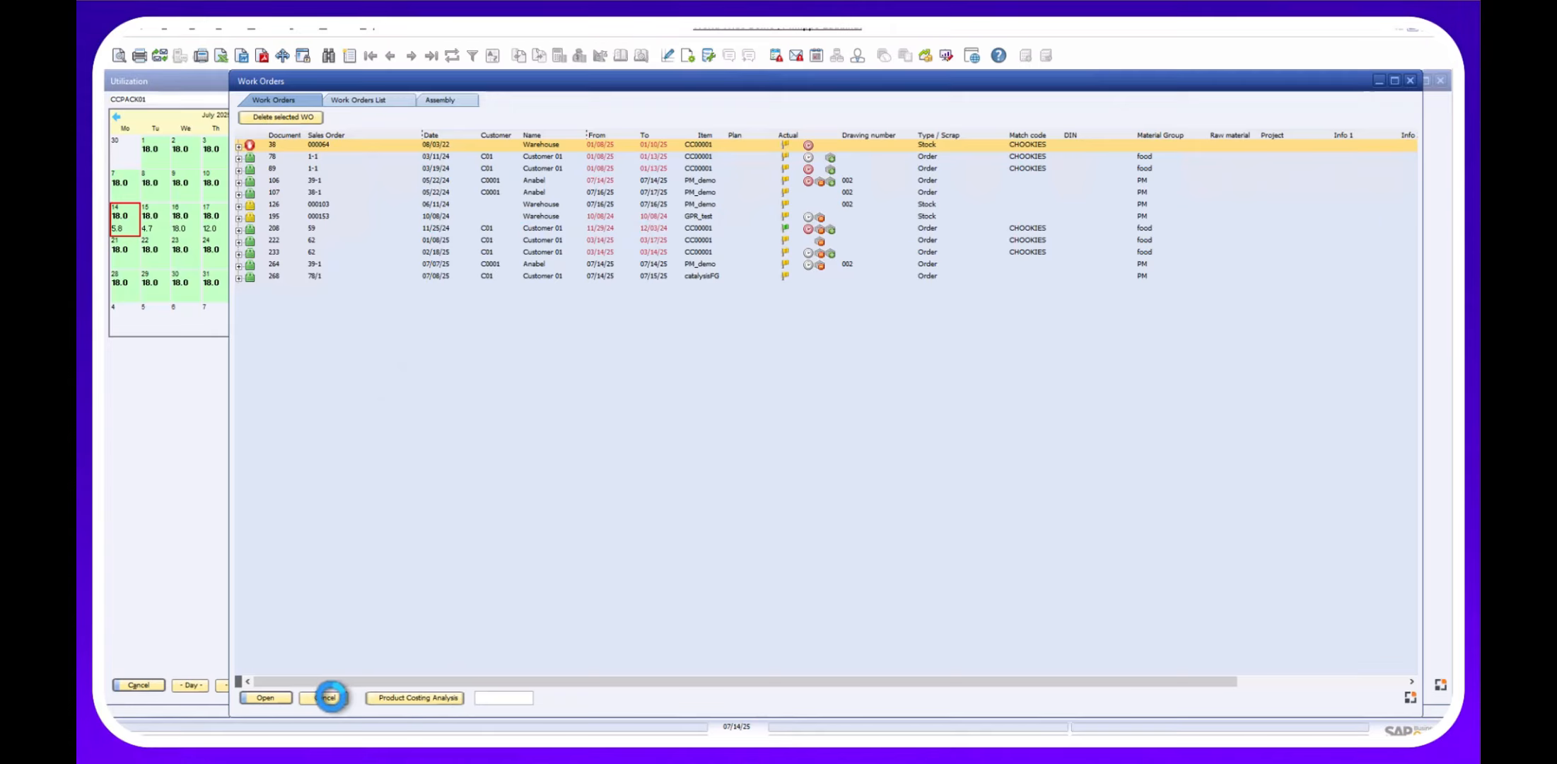
pyautogui.click(328, 698)
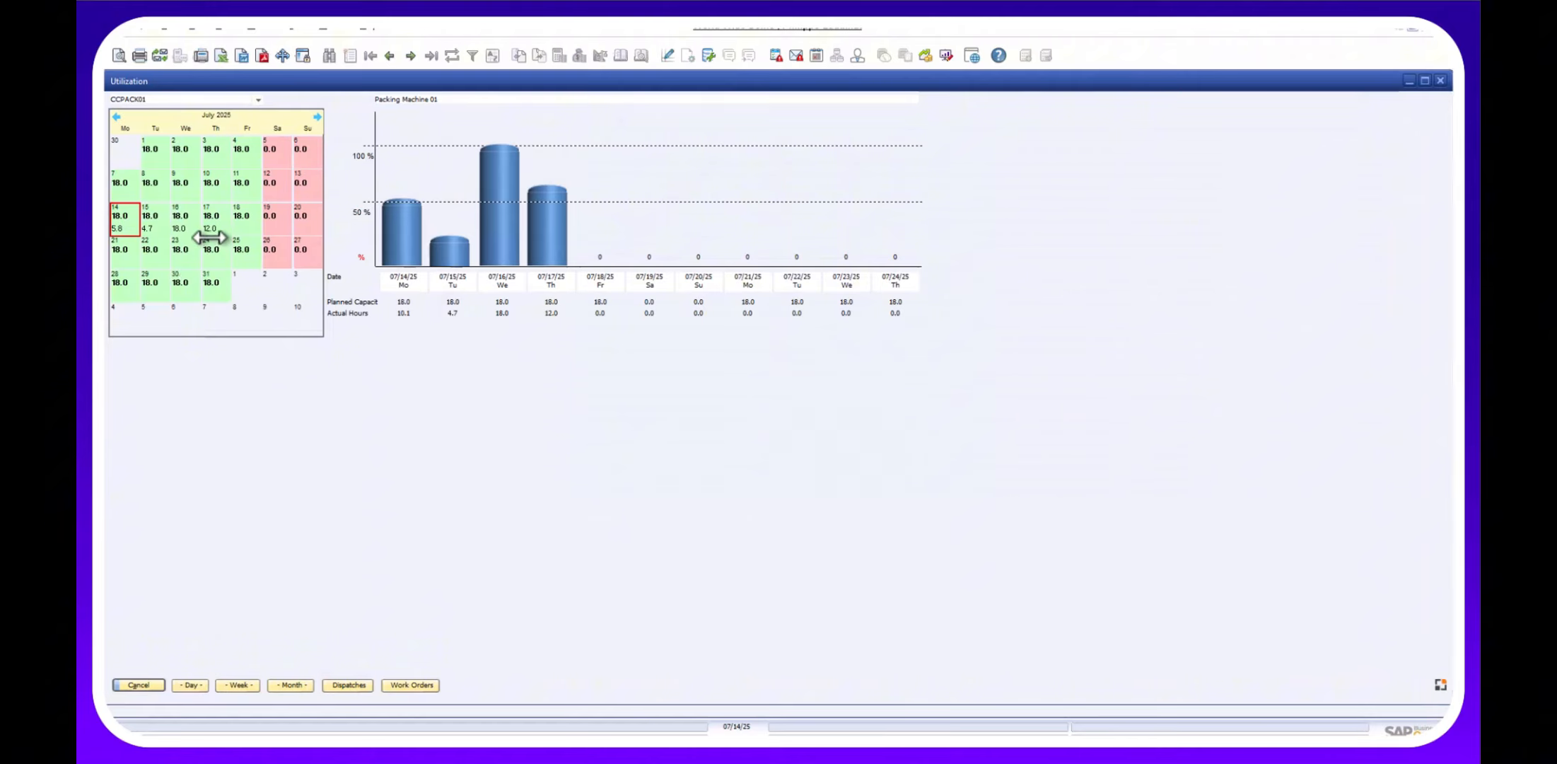
# Inspect utilization starting July 24, 16 and 14, then close the view.
pyautogui.click(220, 249)
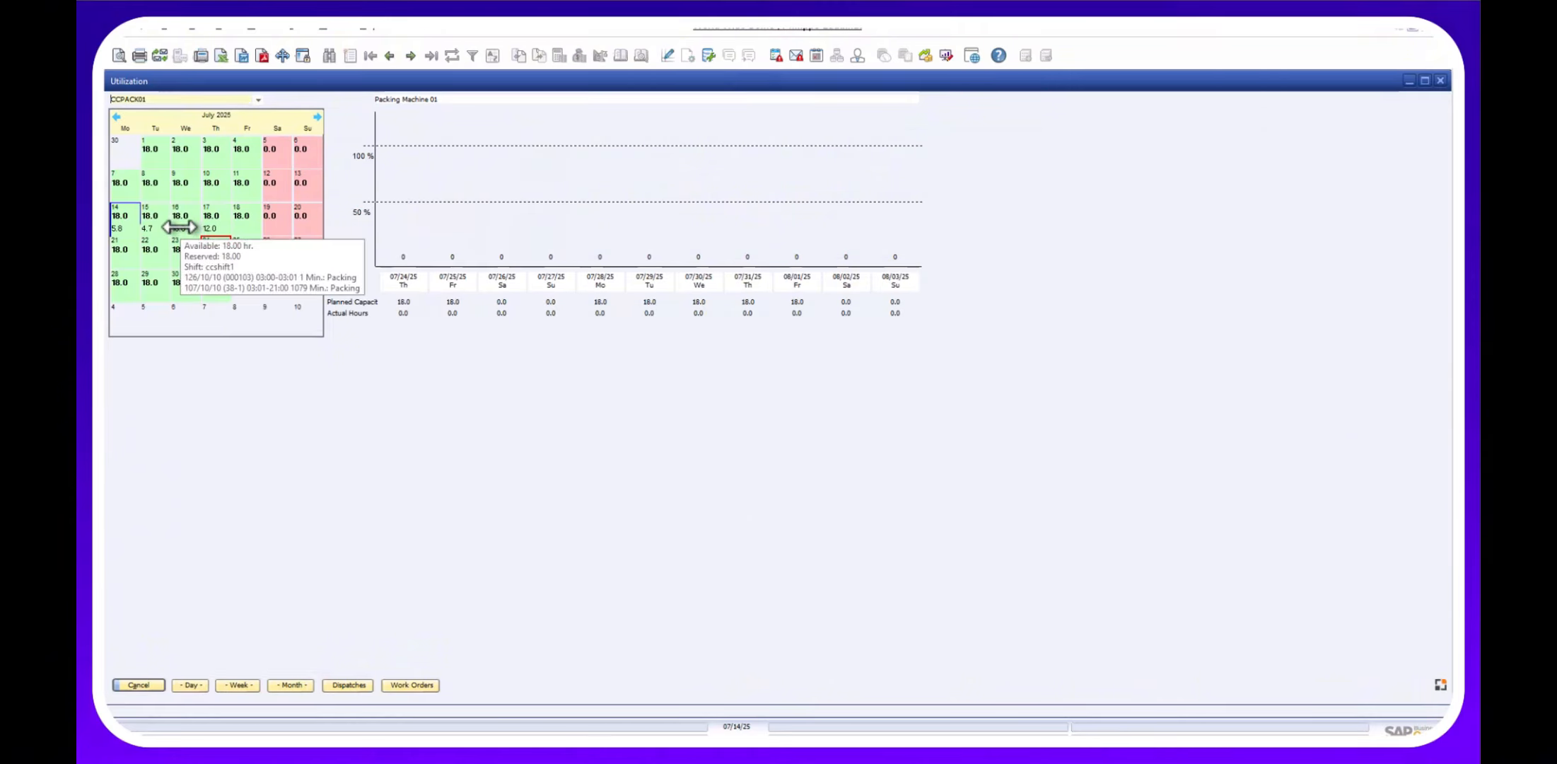
pyautogui.click(179, 226)
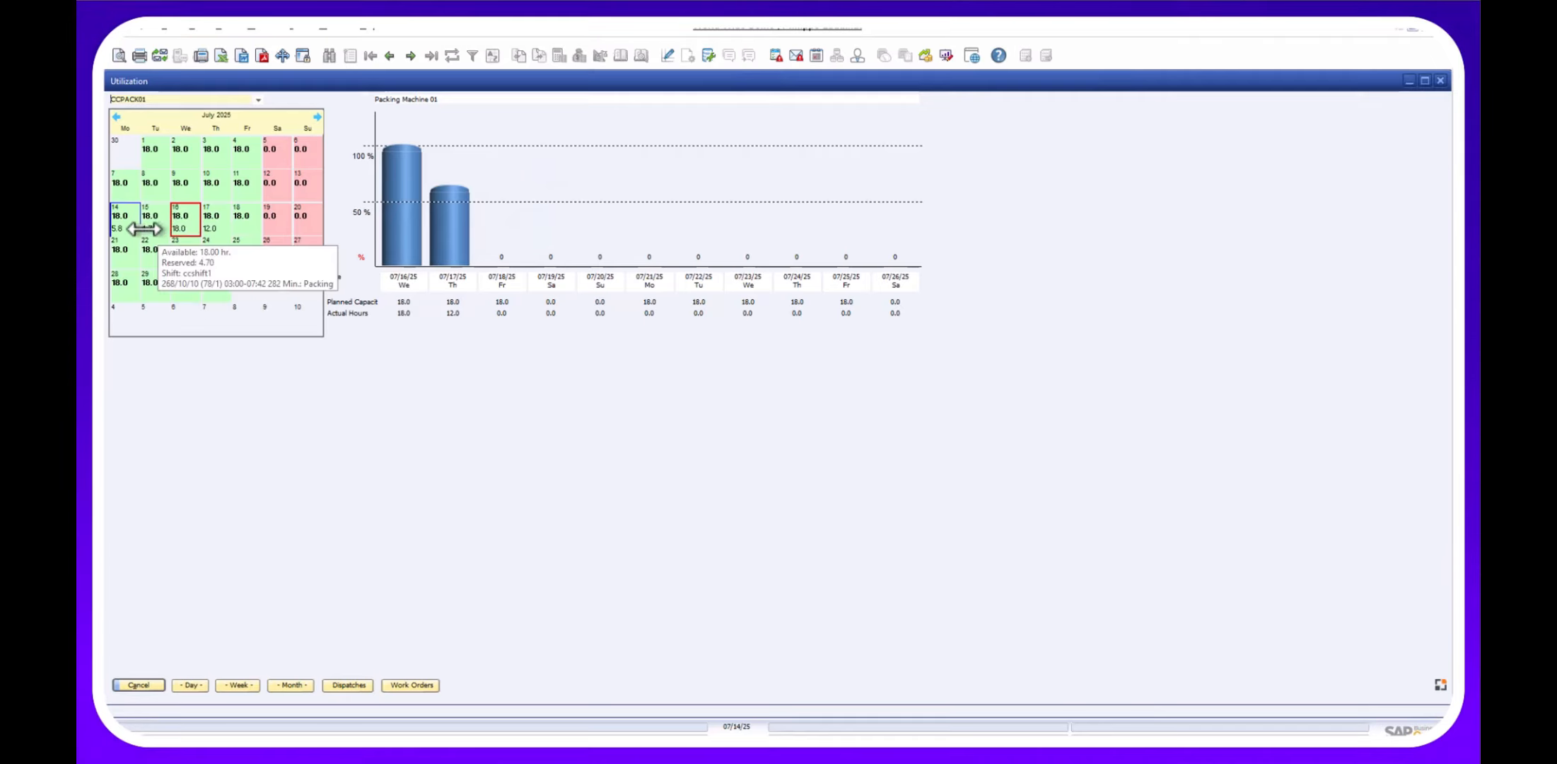
pyautogui.click(128, 225)
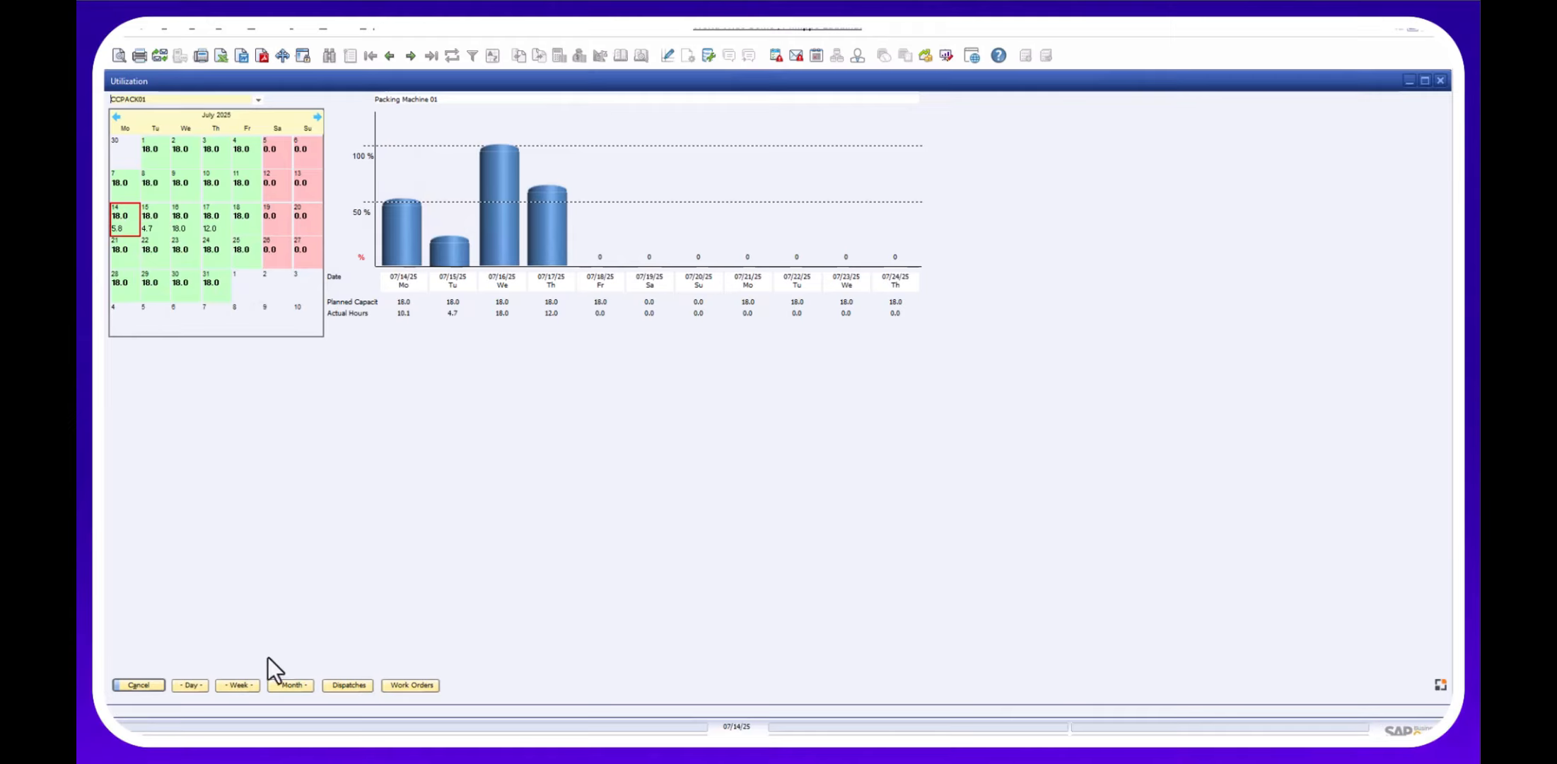
pyautogui.click(133, 686)
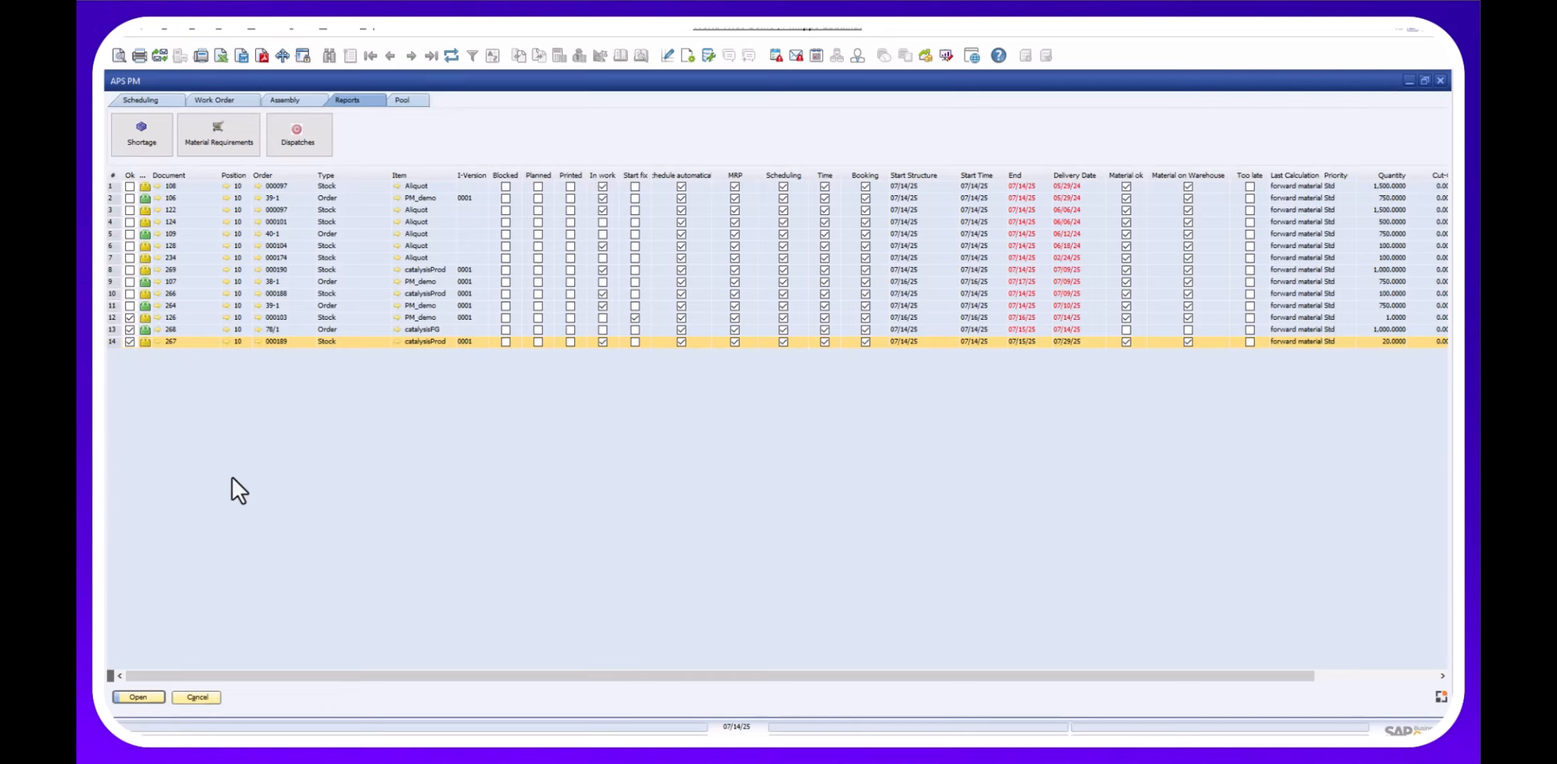
# Mark work order 268 as planned in the APS PM work order list.
pyautogui.click(198, 331)
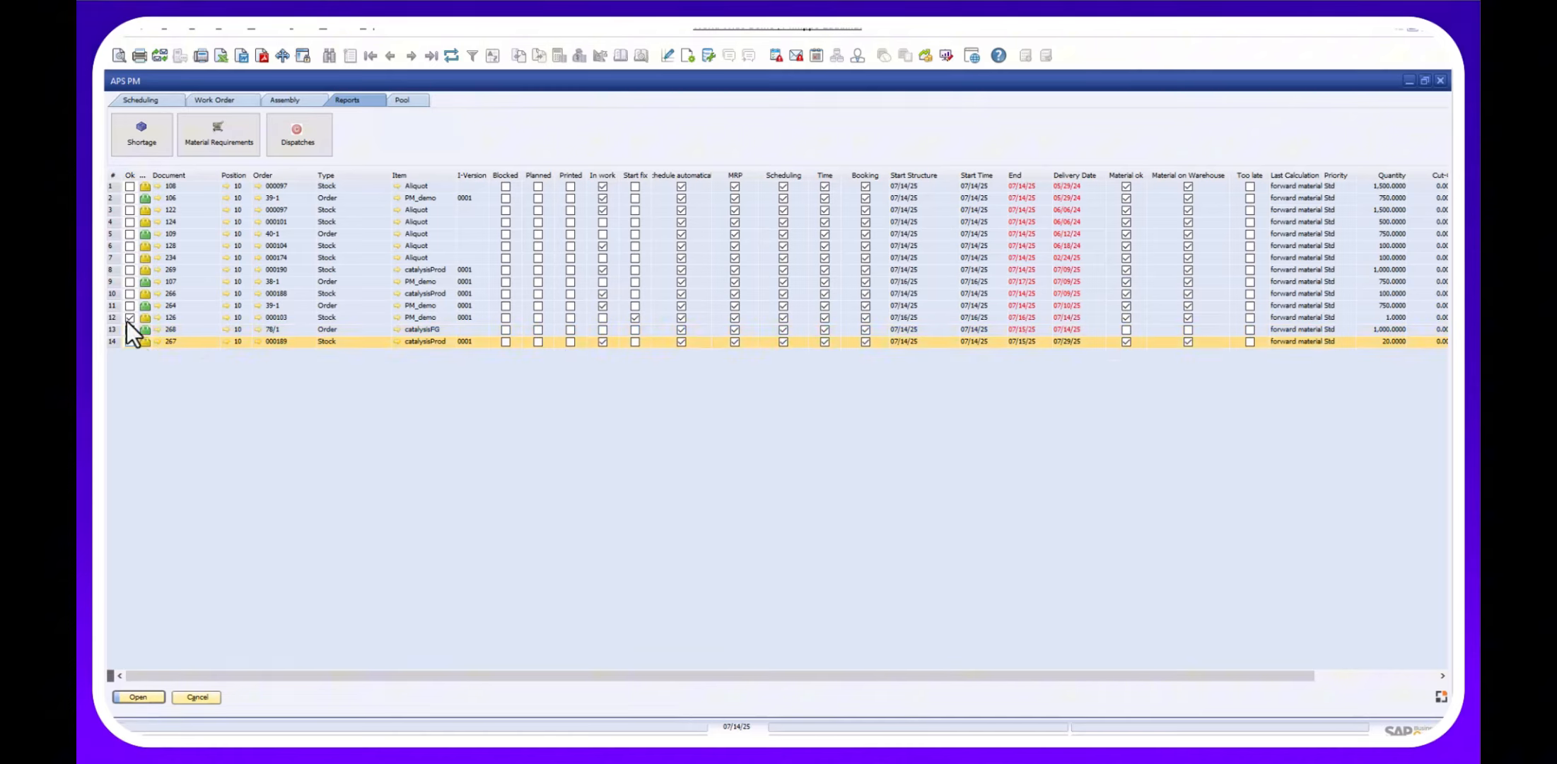
pyautogui.click(128, 319)
pyautogui.click(178, 332)
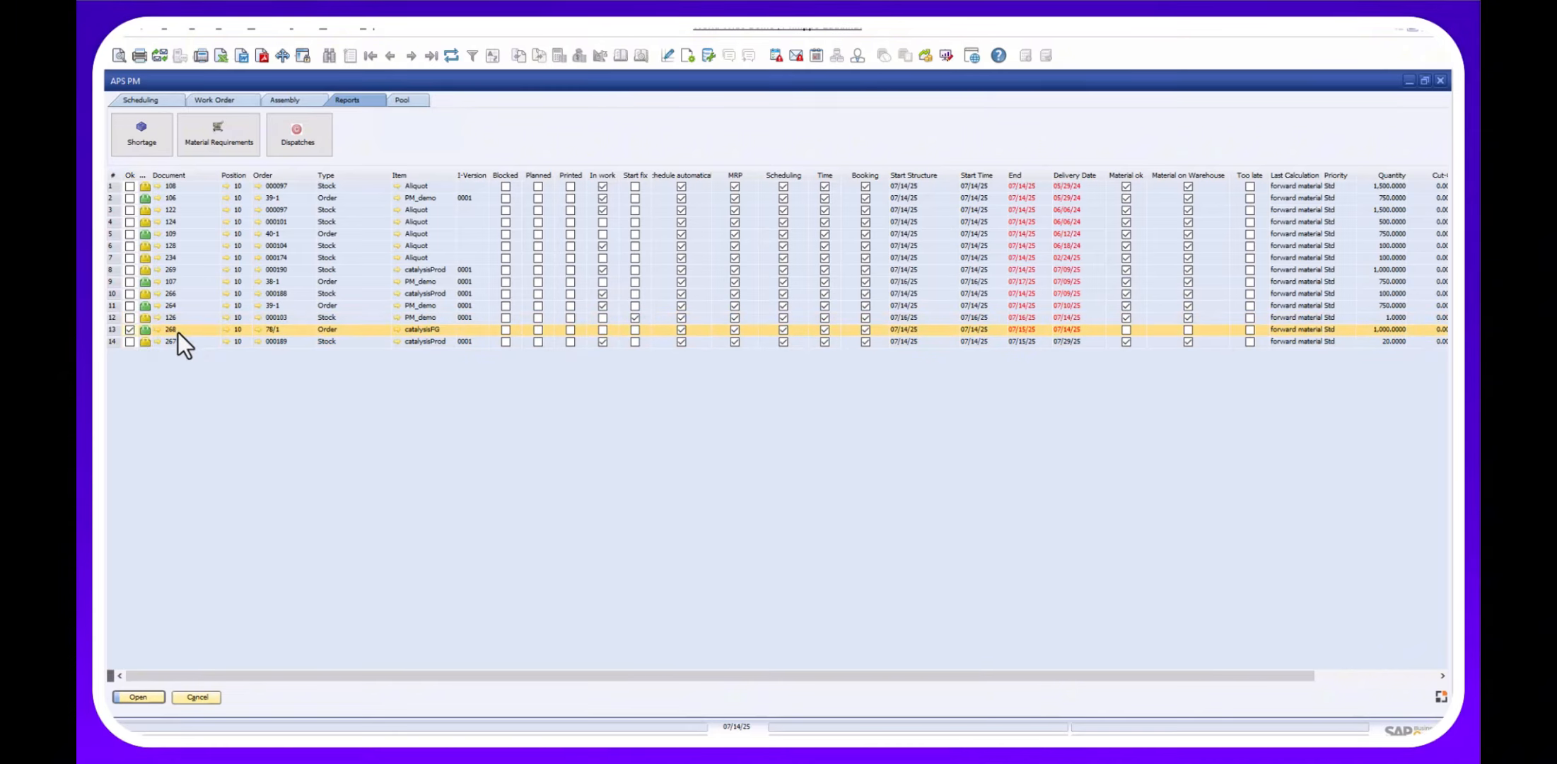
pyautogui.click(154, 102)
pyautogui.click(212, 101)
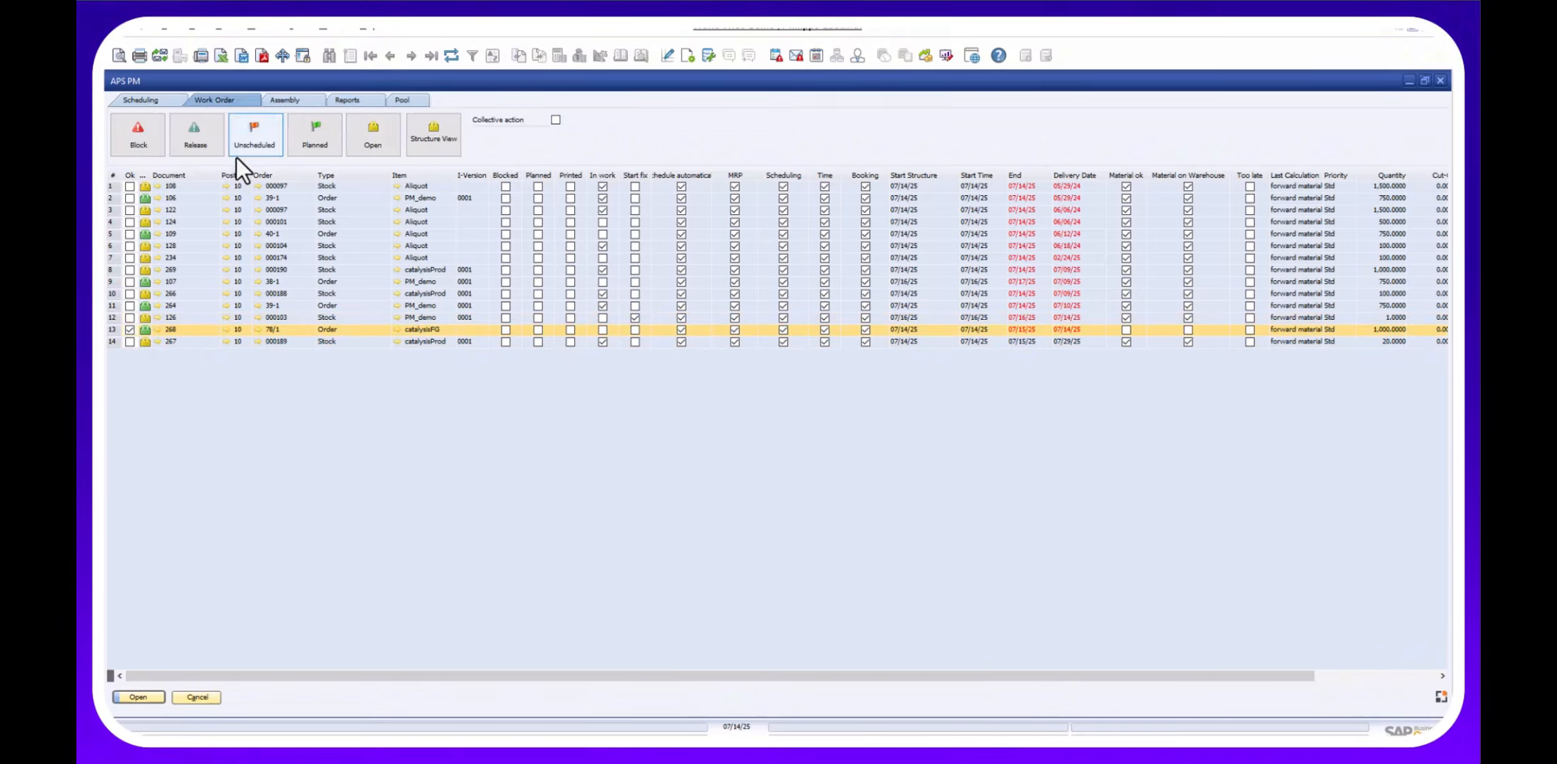
pyautogui.click(315, 136)
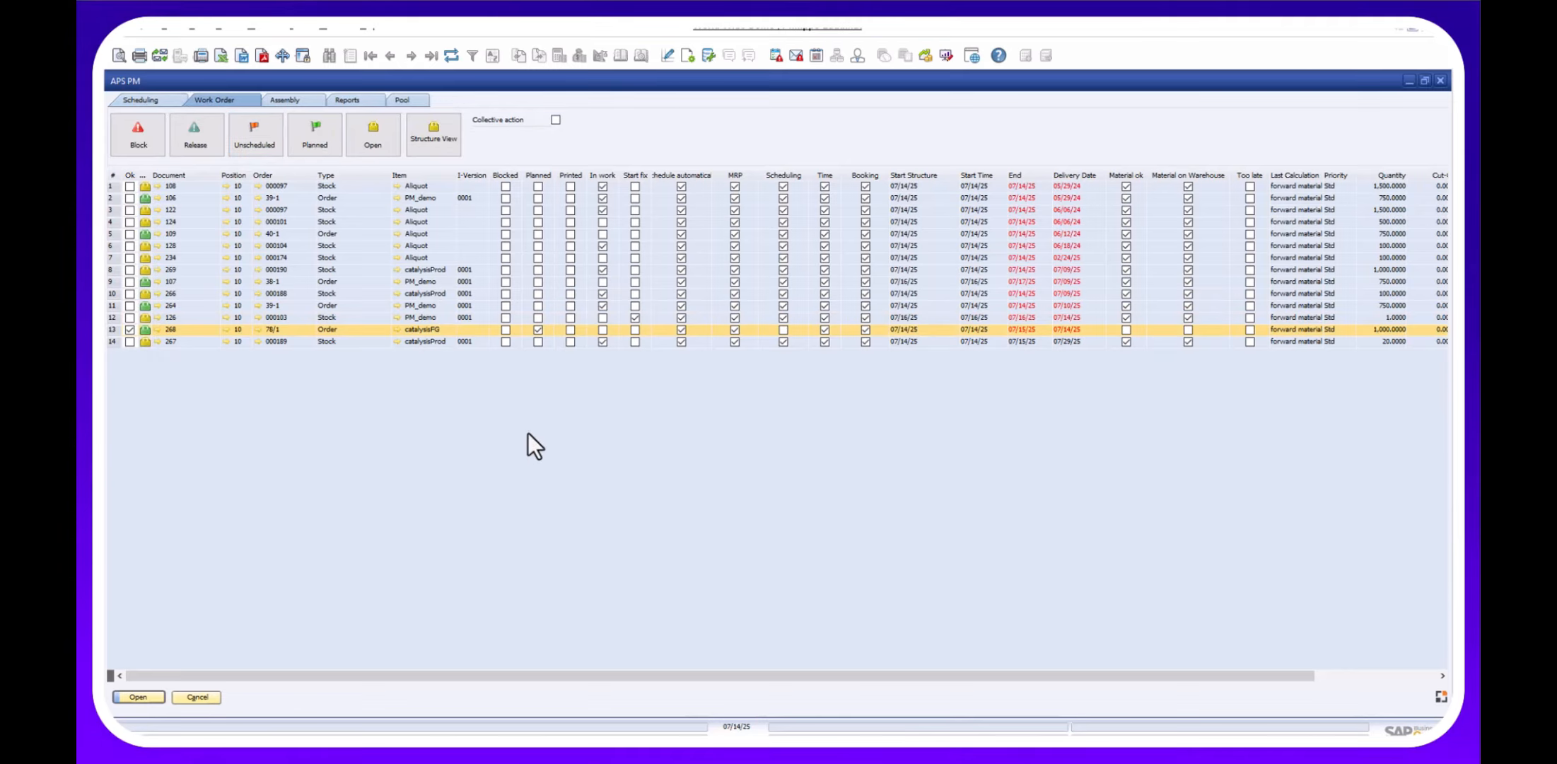
# Open work order 268, expand its tree, and open the catalysisProd allocation.
pyautogui.click(157, 330)
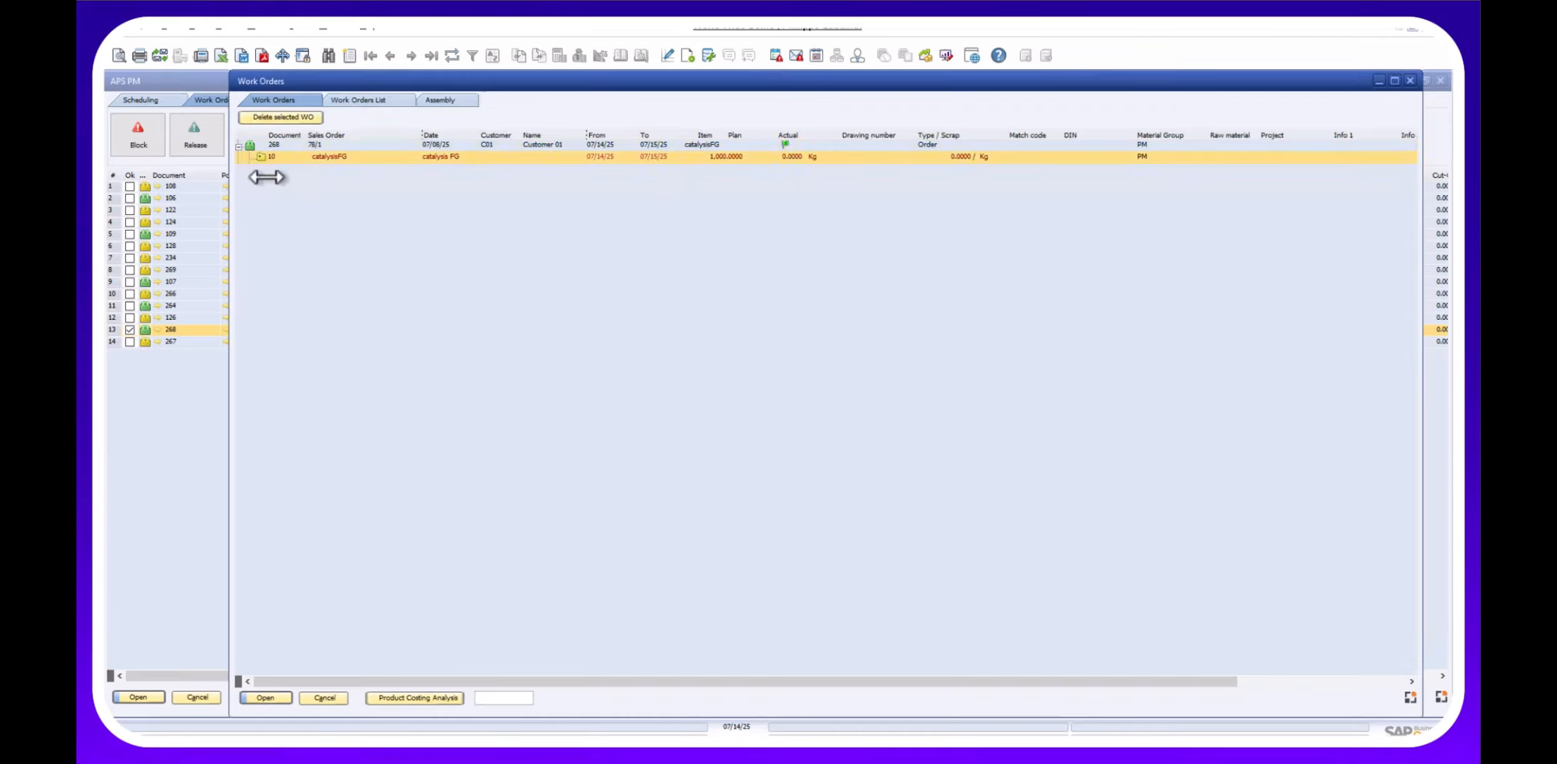
pyautogui.click(261, 156)
pyautogui.click(262, 192)
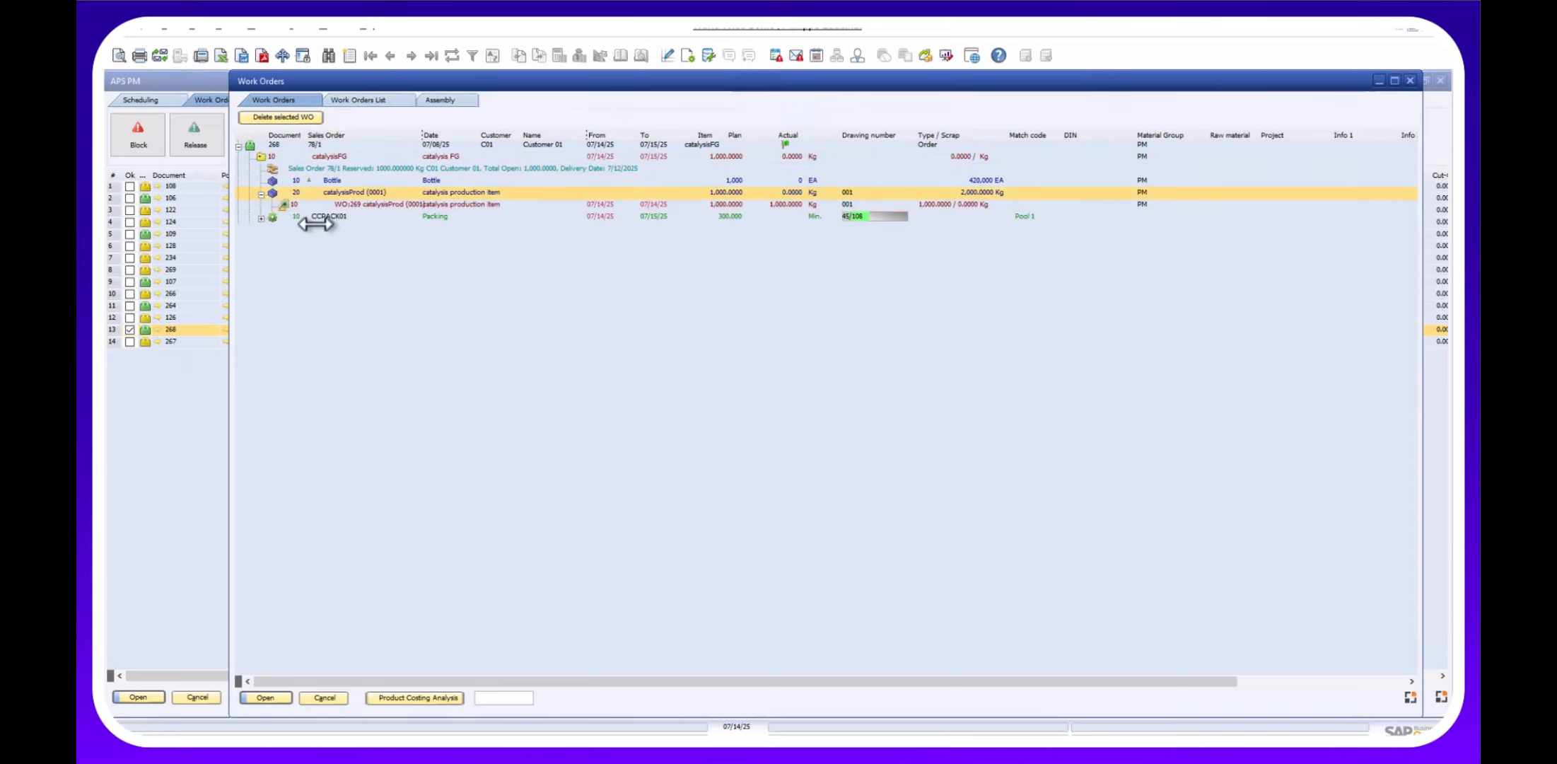
pyautogui.click(285, 204)
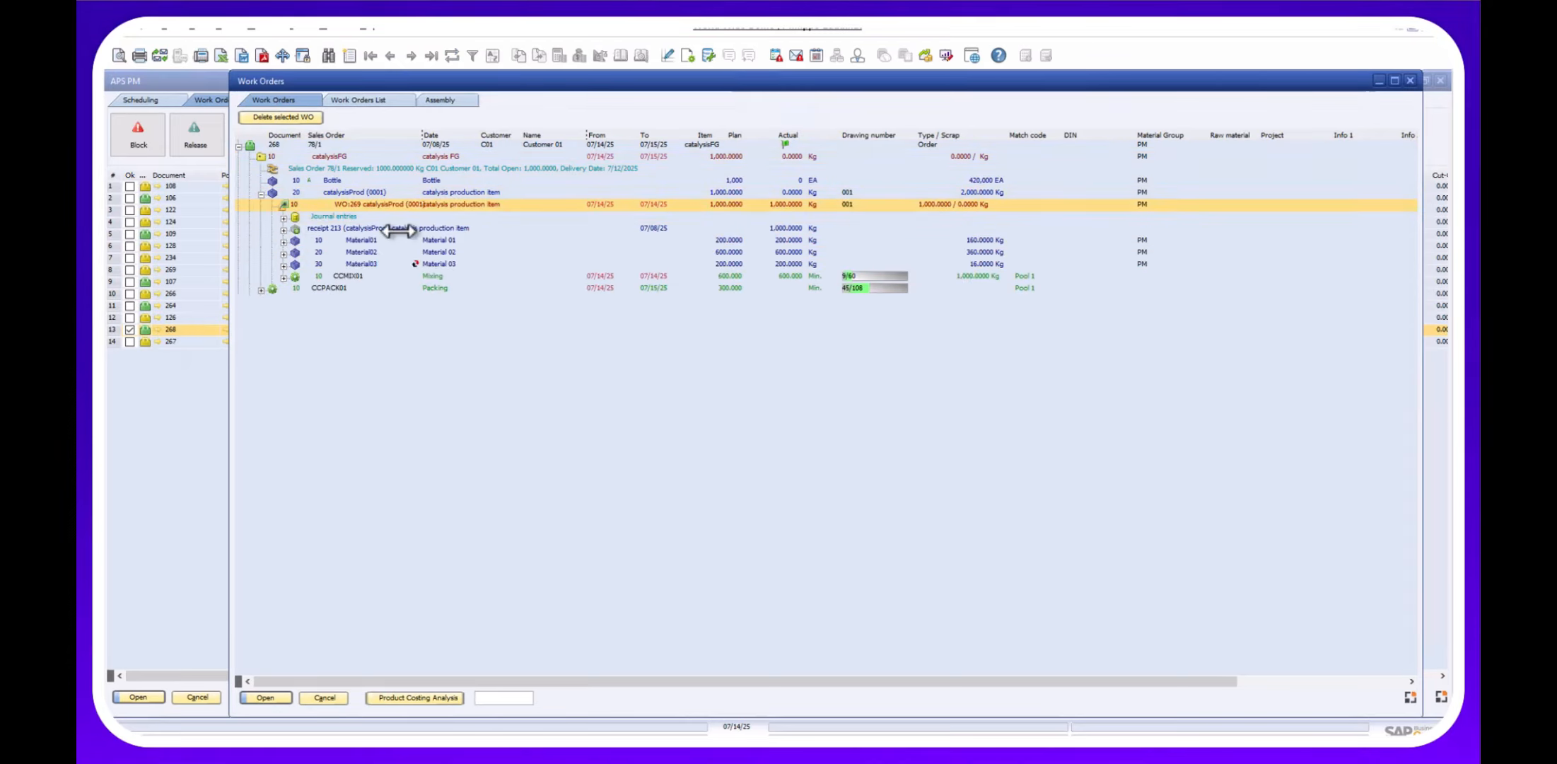
pyautogui.rightClick(324, 192)
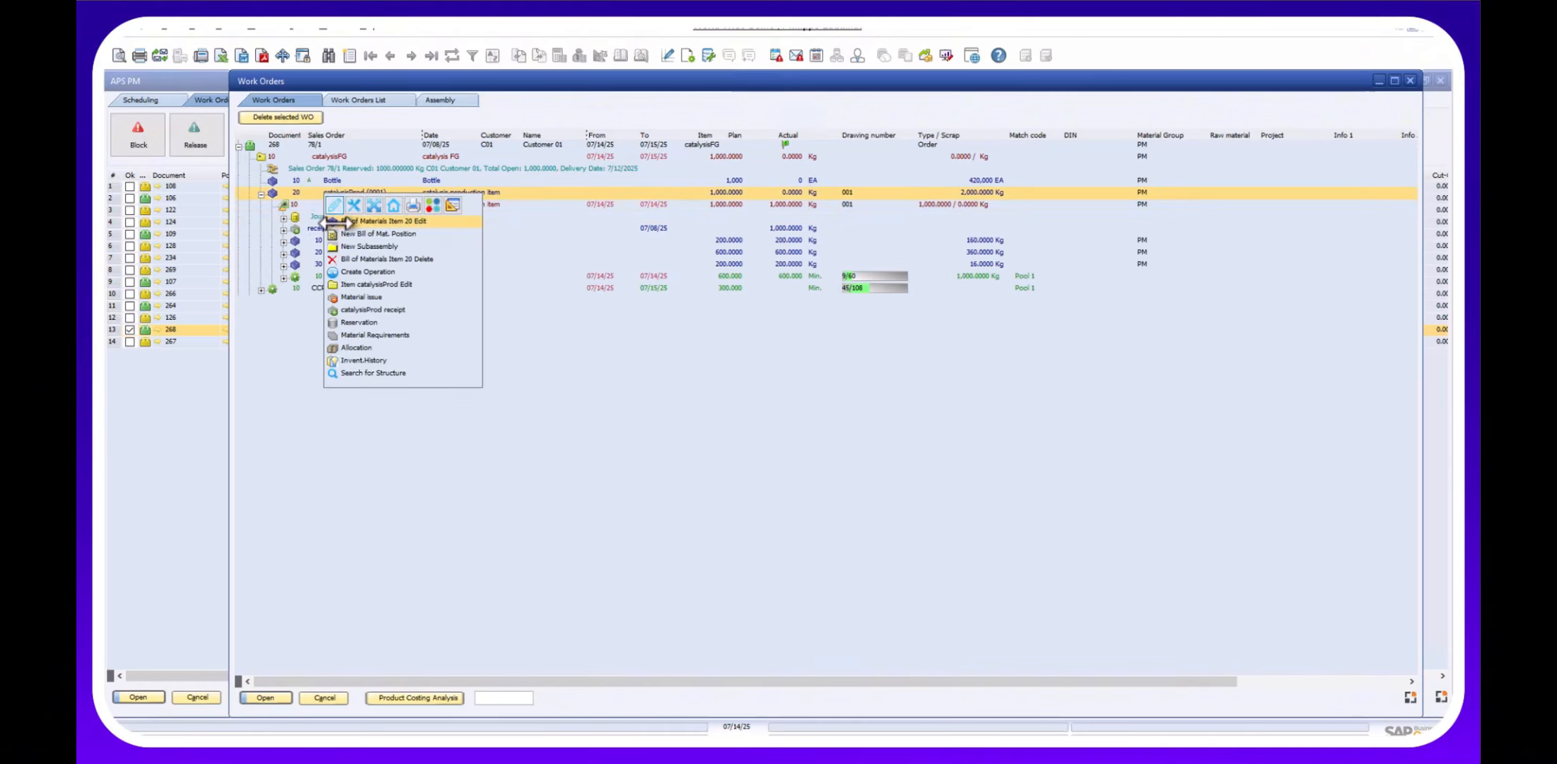
pyautogui.click(348, 322)
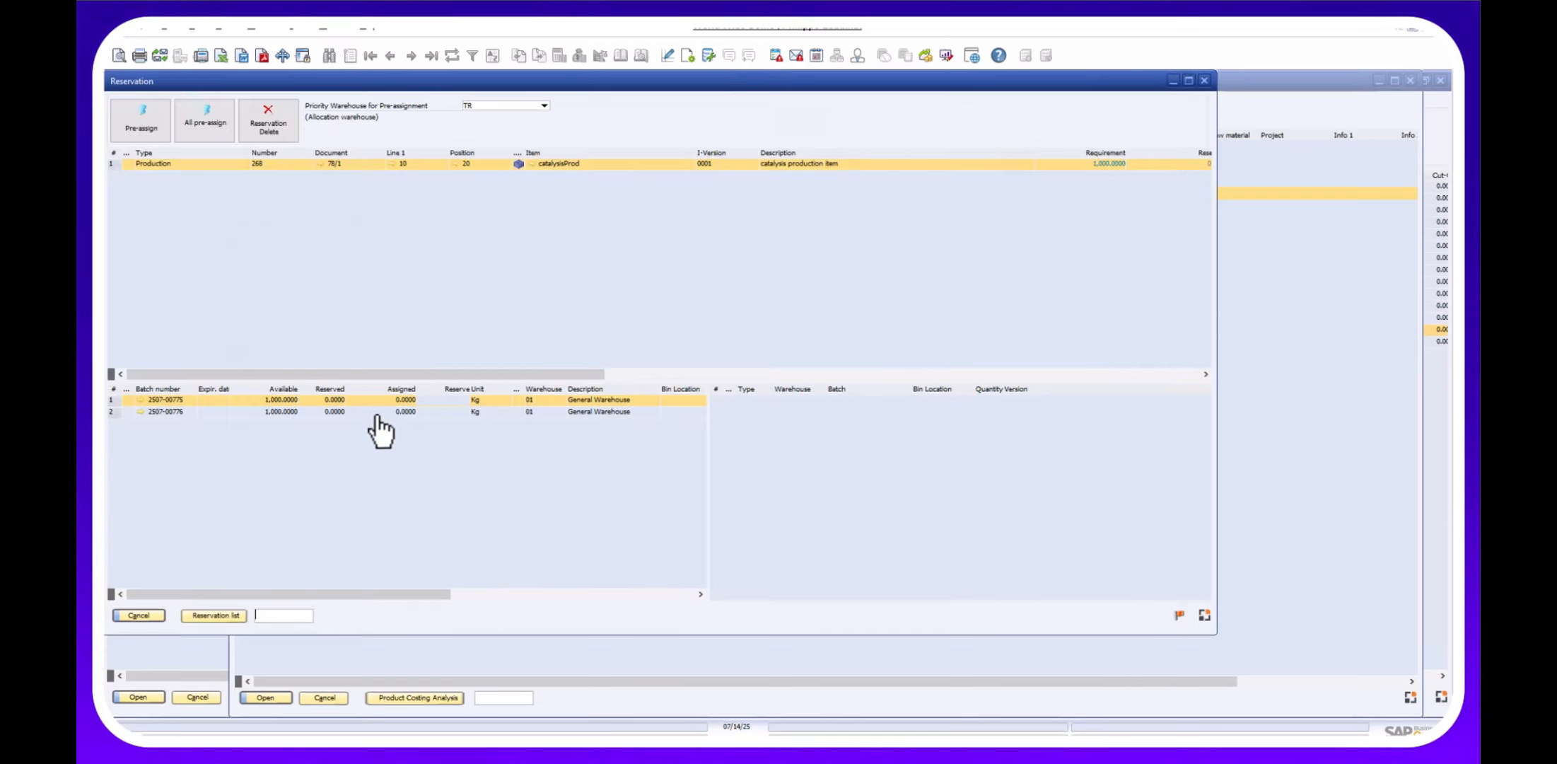
# Reserve batch 2507-00775 for catalysisProd, confirm it in the tree, then open catalysisFG's macro list.
pyautogui.doubleClick(457, 399)
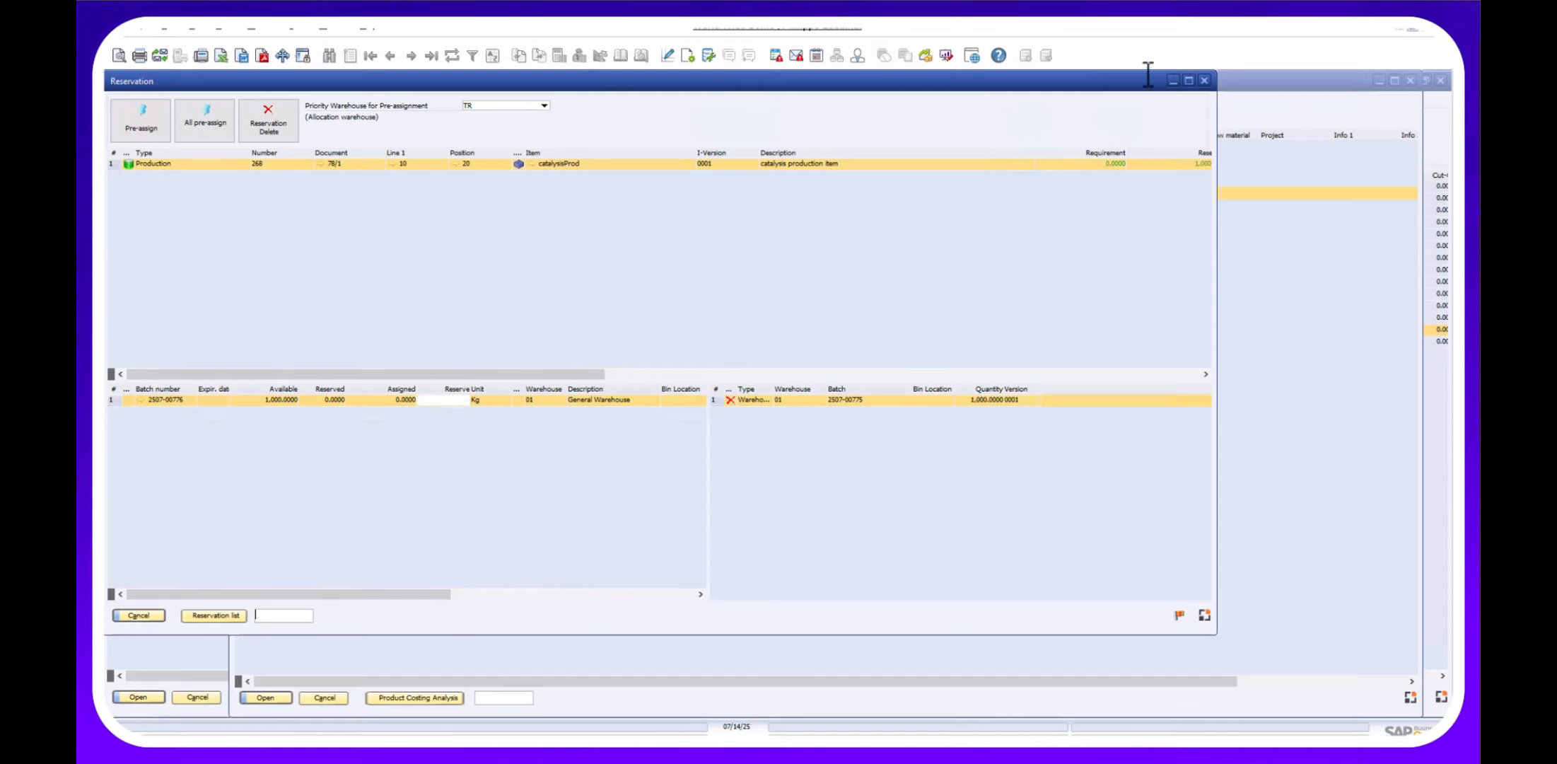
pyautogui.click(1204, 81)
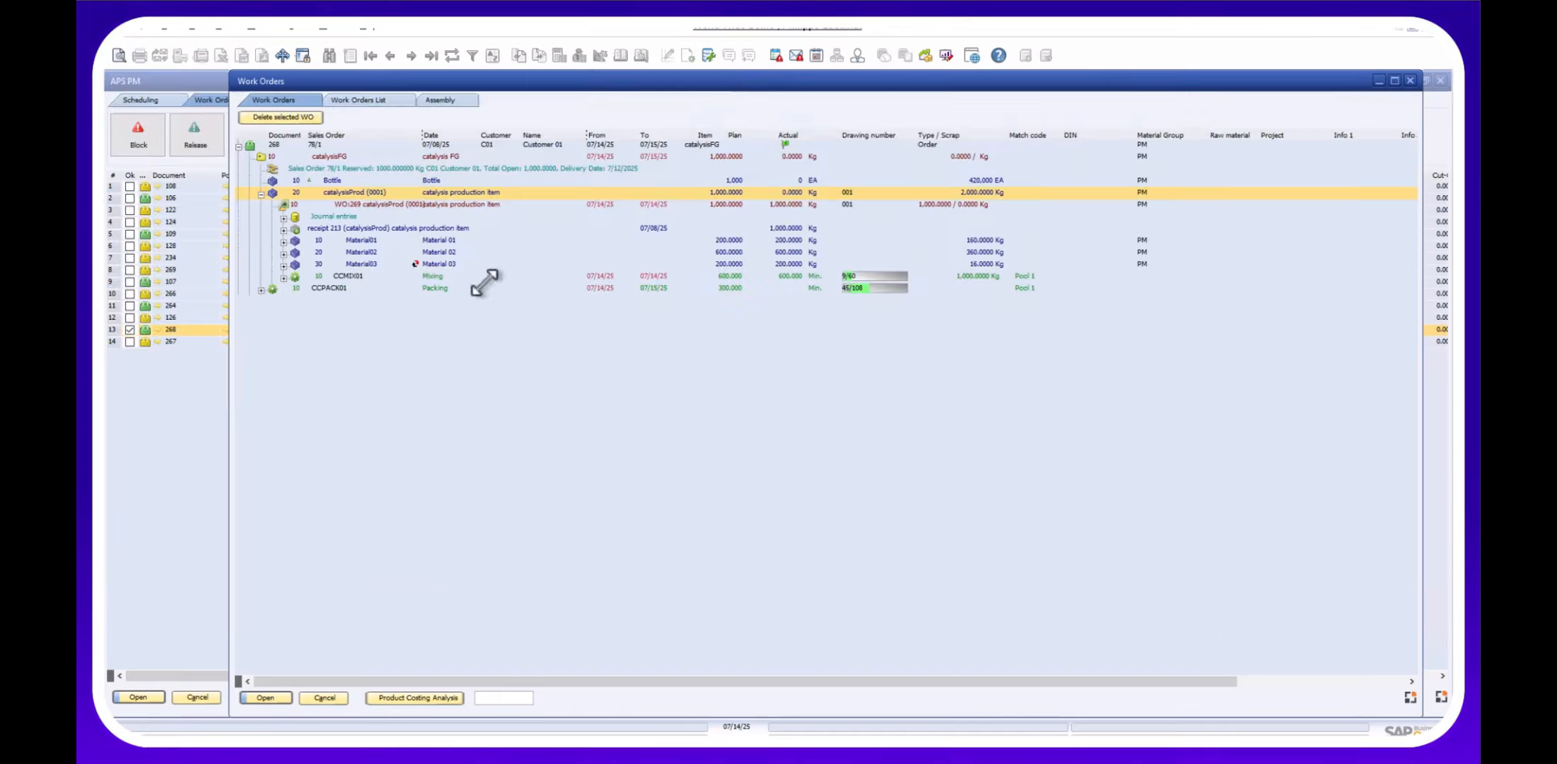
pyautogui.click(263, 193)
pyautogui.click(263, 193)
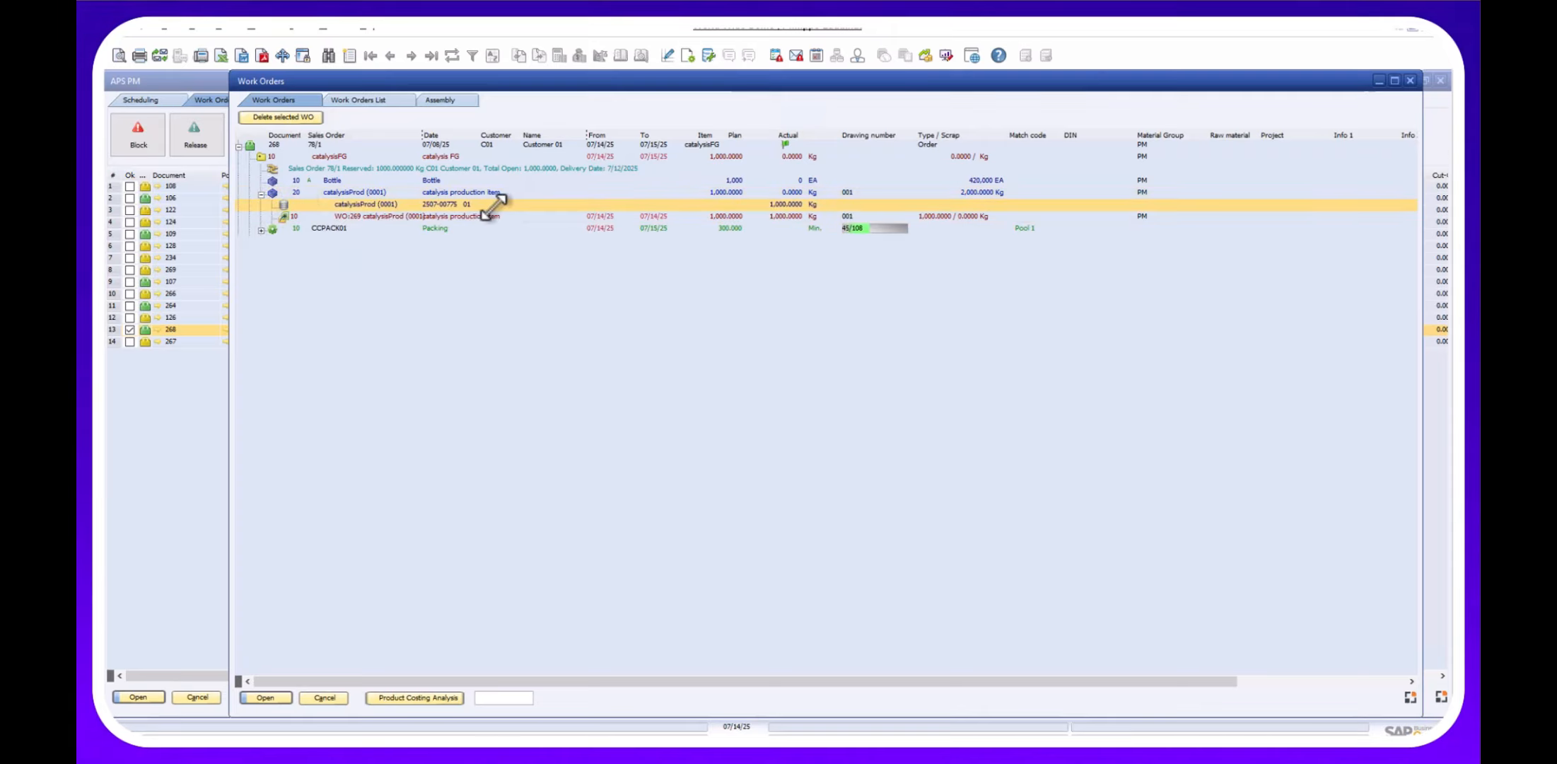
pyautogui.click(283, 156)
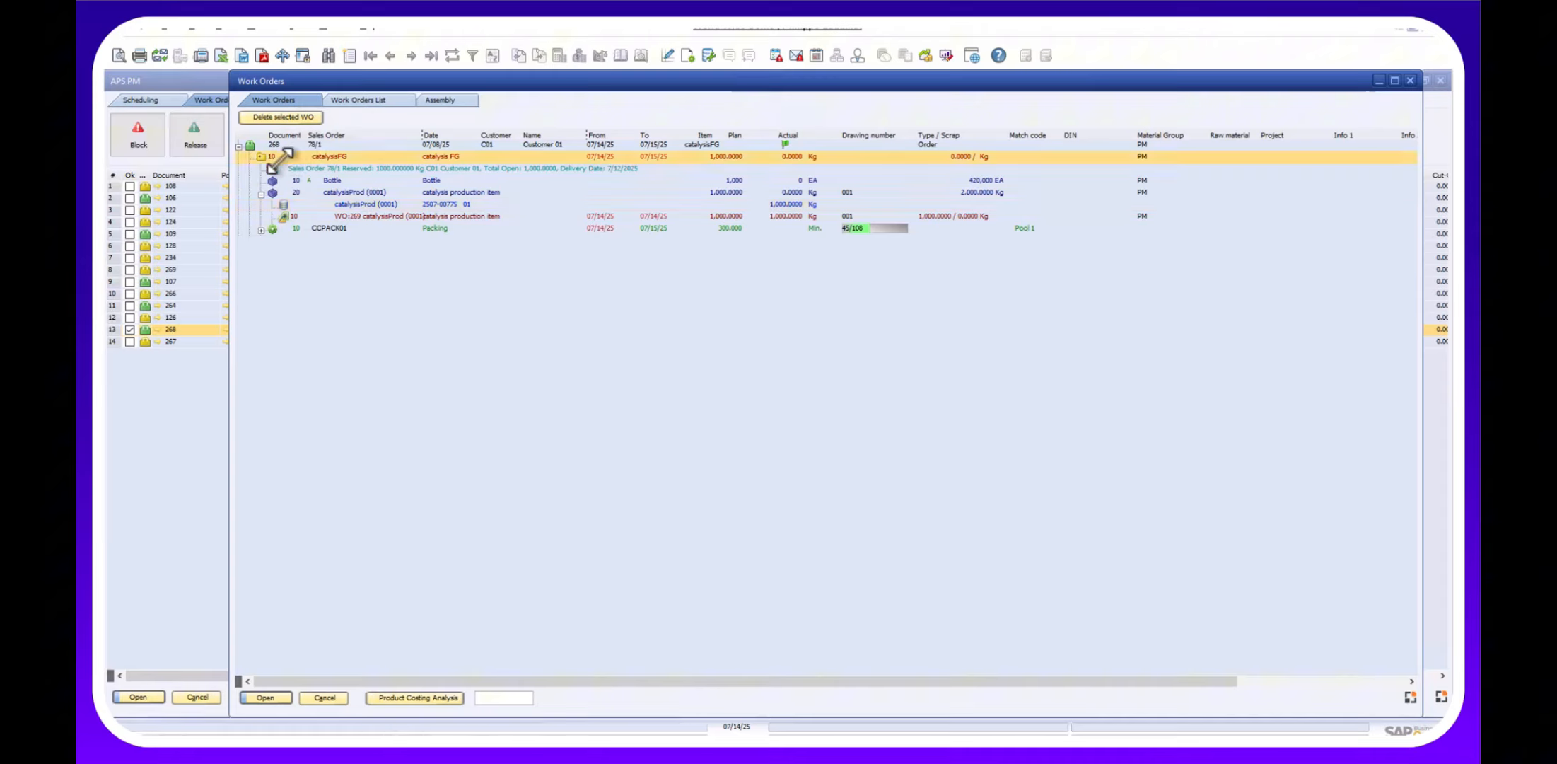
pyautogui.click(128, 56)
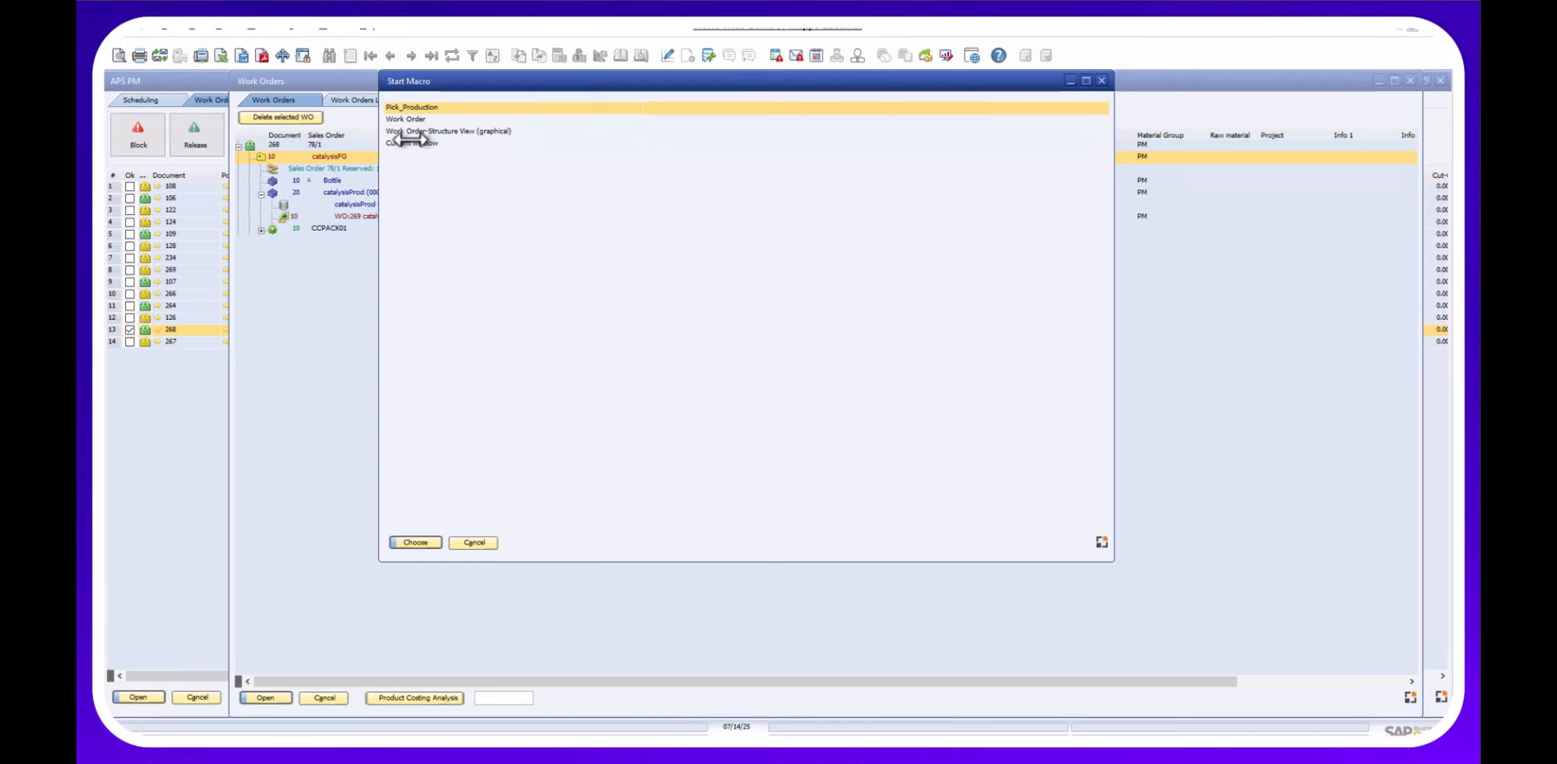
# Run Pick_Production and view work order 268's material reservations in Beas Terminal.
pyautogui.click(415, 545)
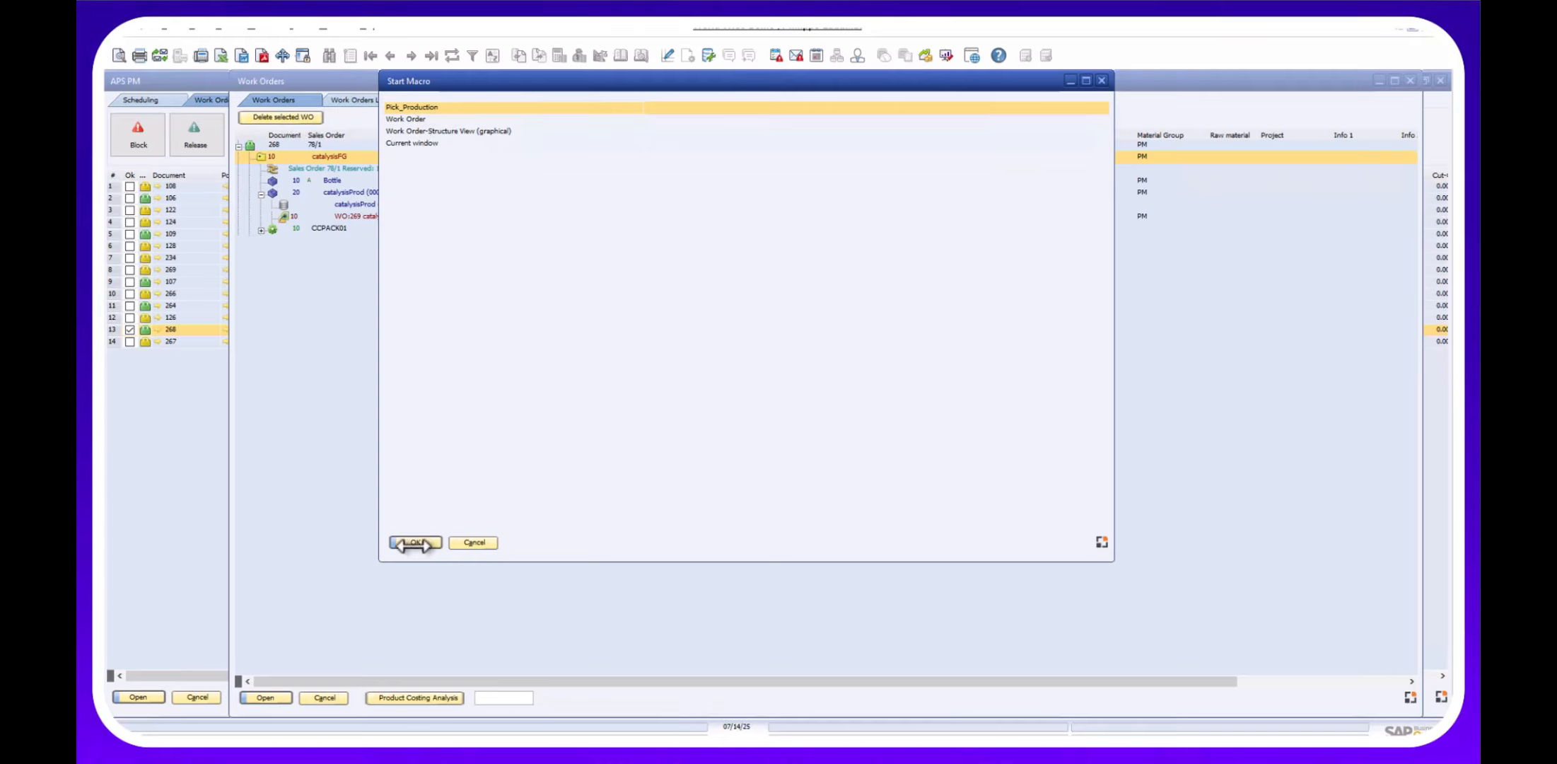
pyautogui.click(414, 543)
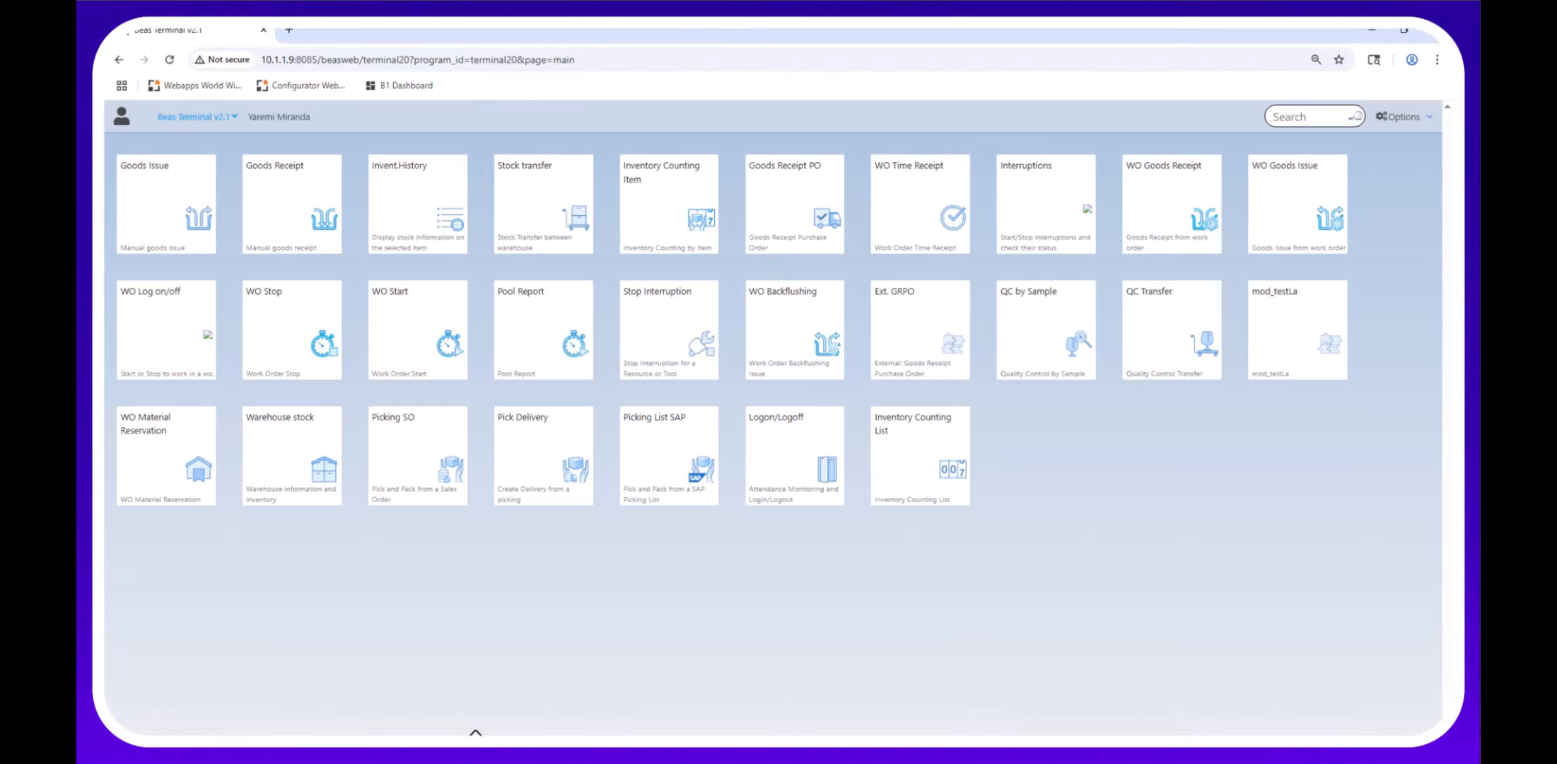
pyautogui.click(151, 428)
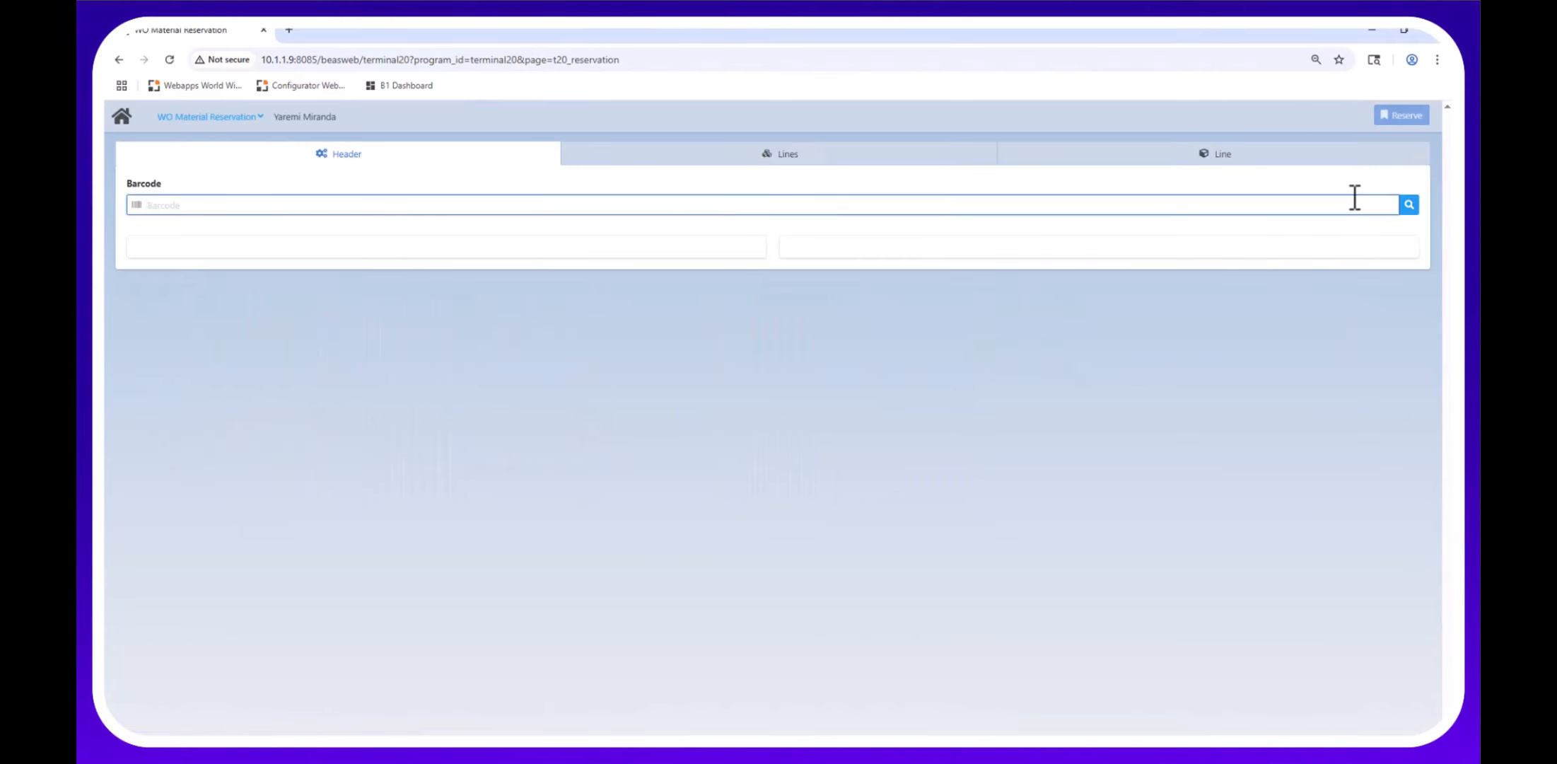
pyautogui.click(1408, 205)
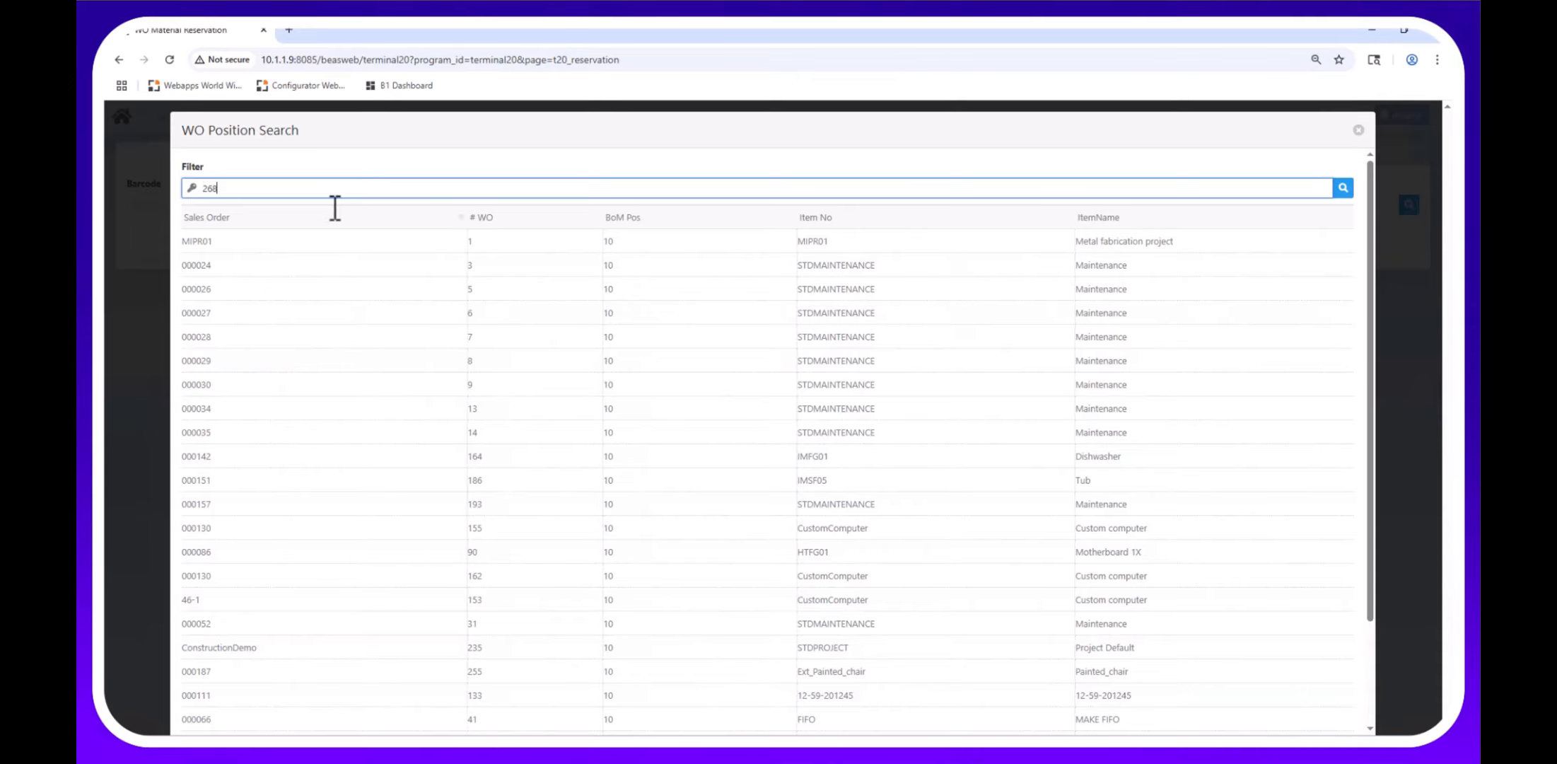
pyautogui.press('Return')
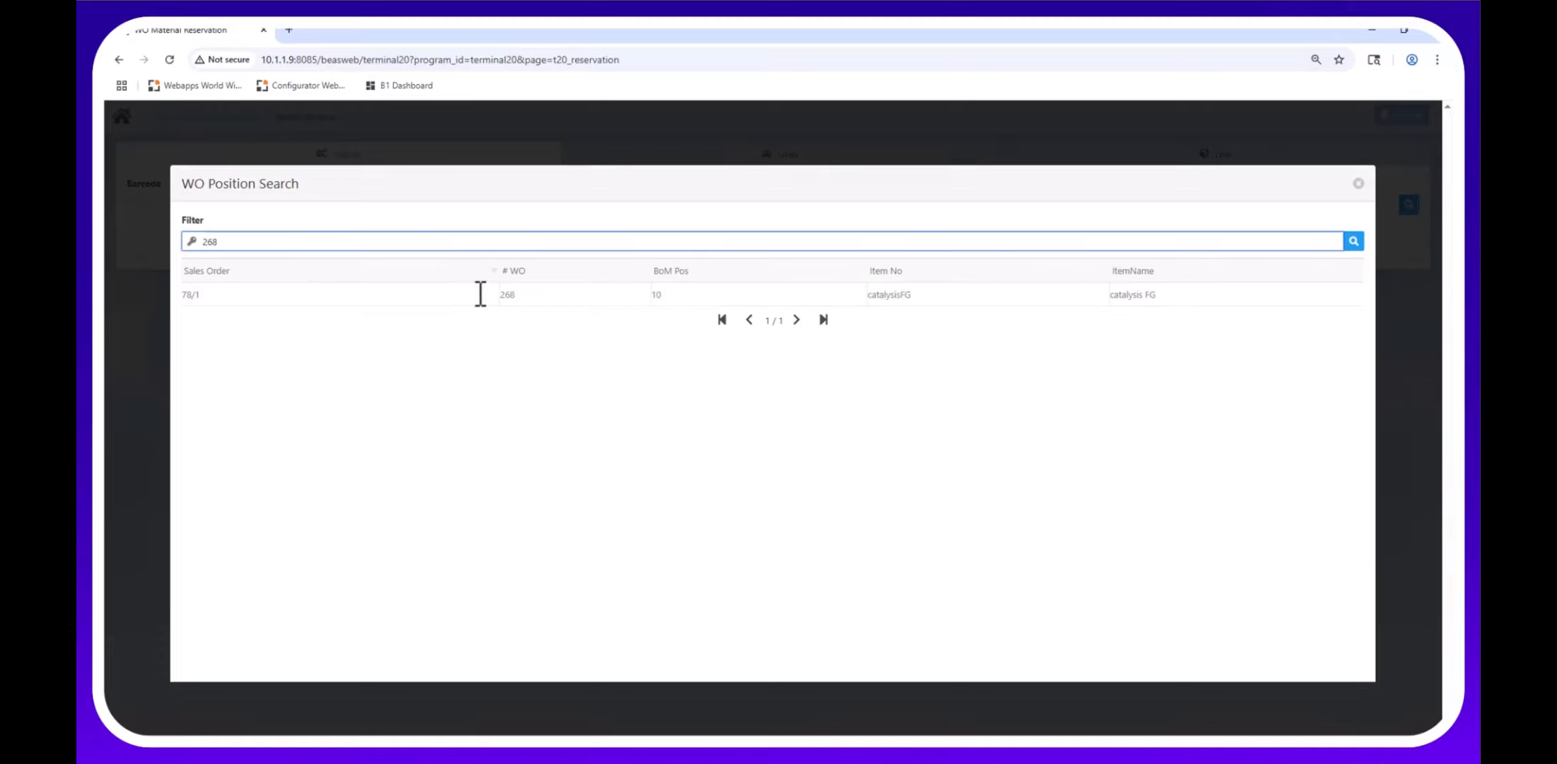
pyautogui.click(478, 295)
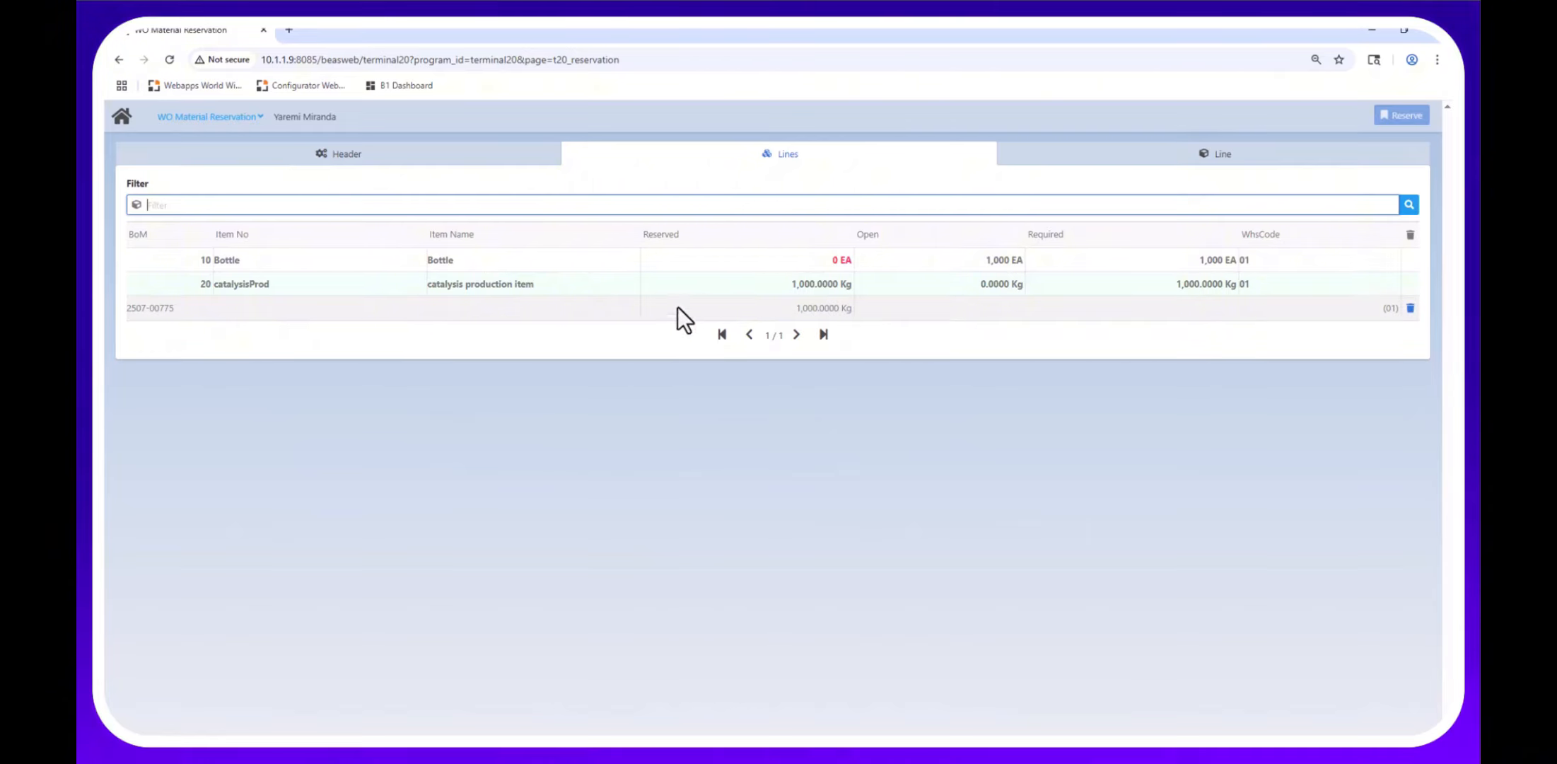
pyautogui.click(122, 117)
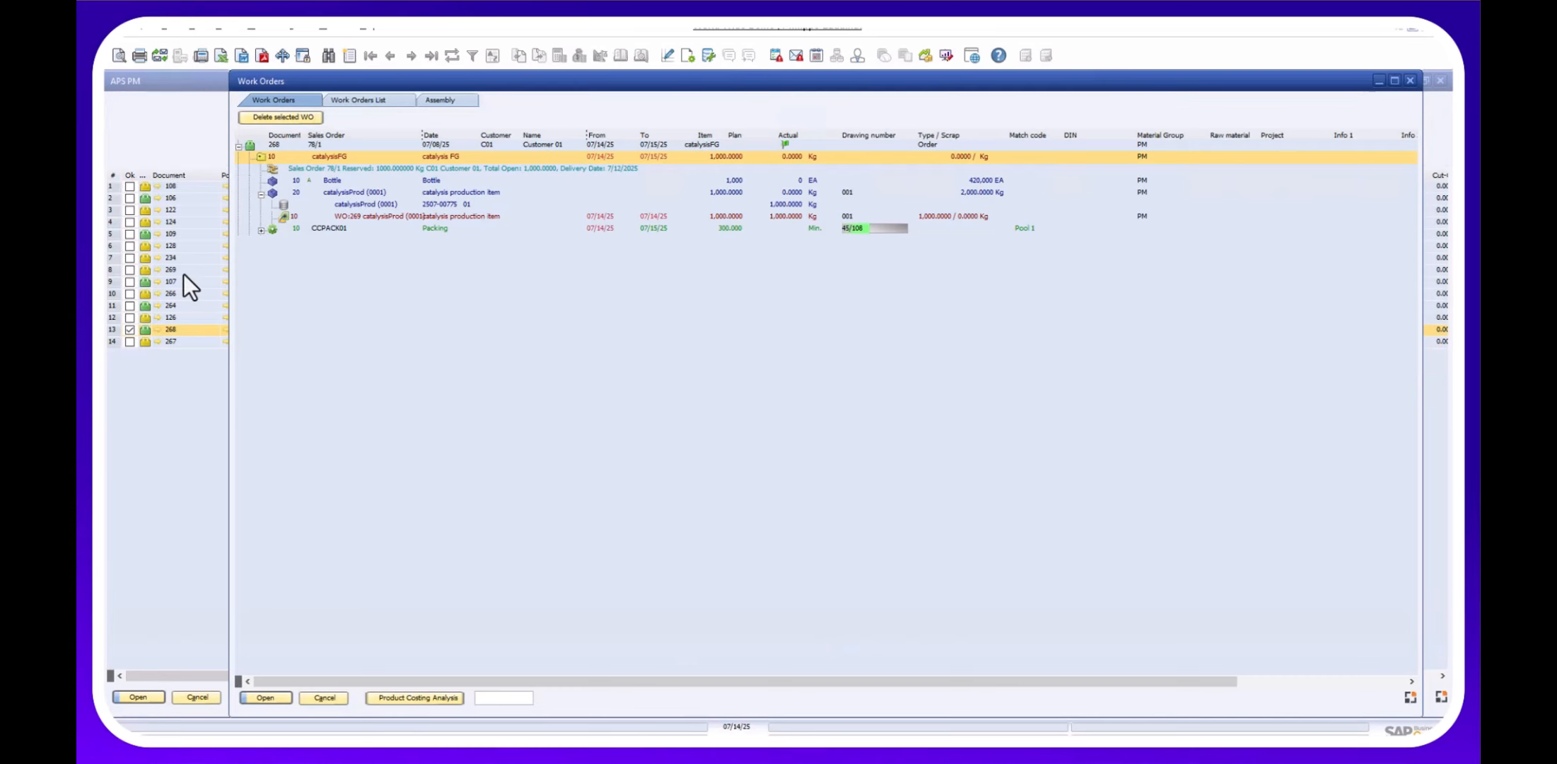
# Cancel out of the Work Orders, APS PM, APS Scheduling and Sales Order windows.
pyautogui.click(316, 696)
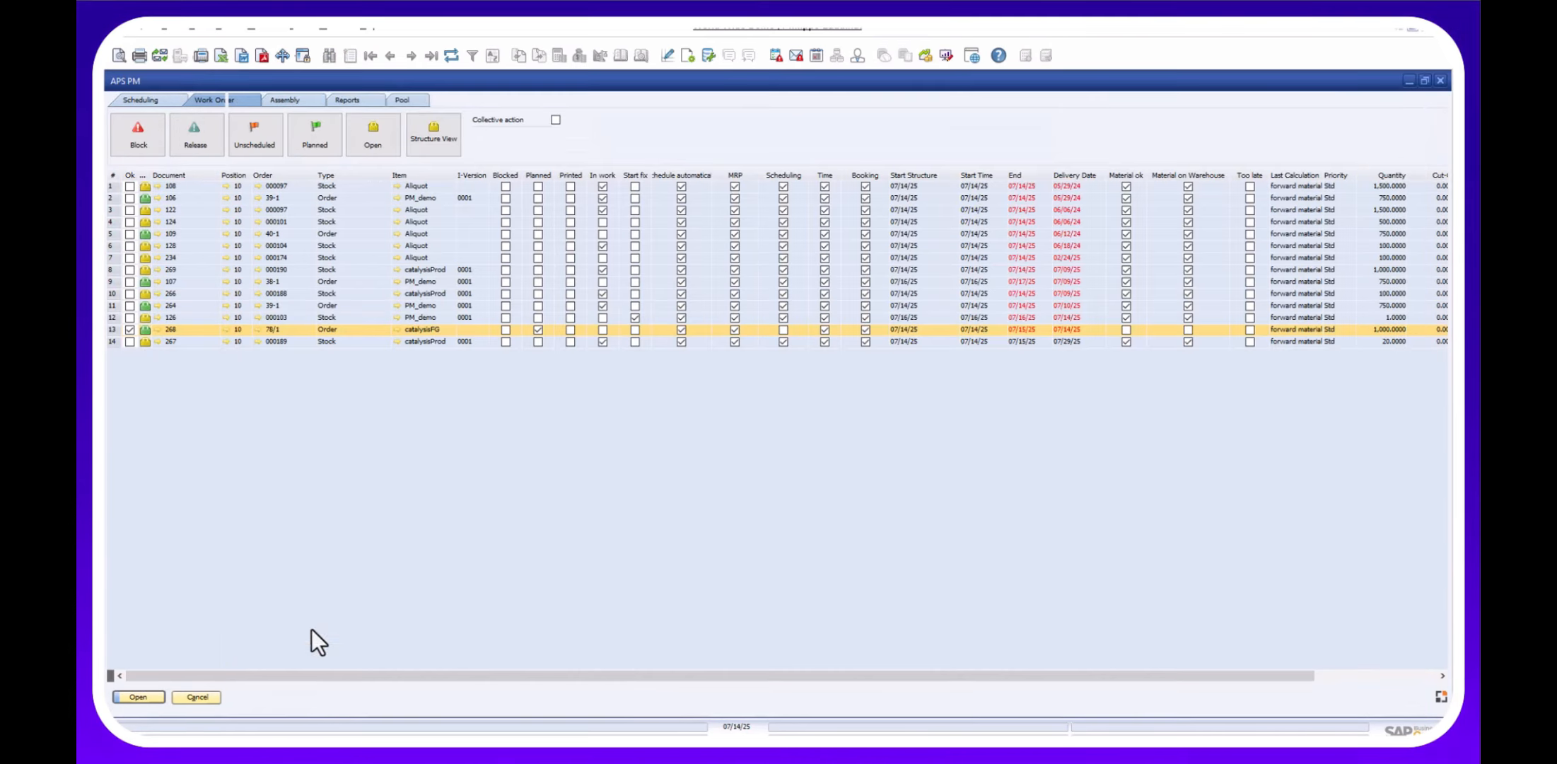
pyautogui.click(190, 696)
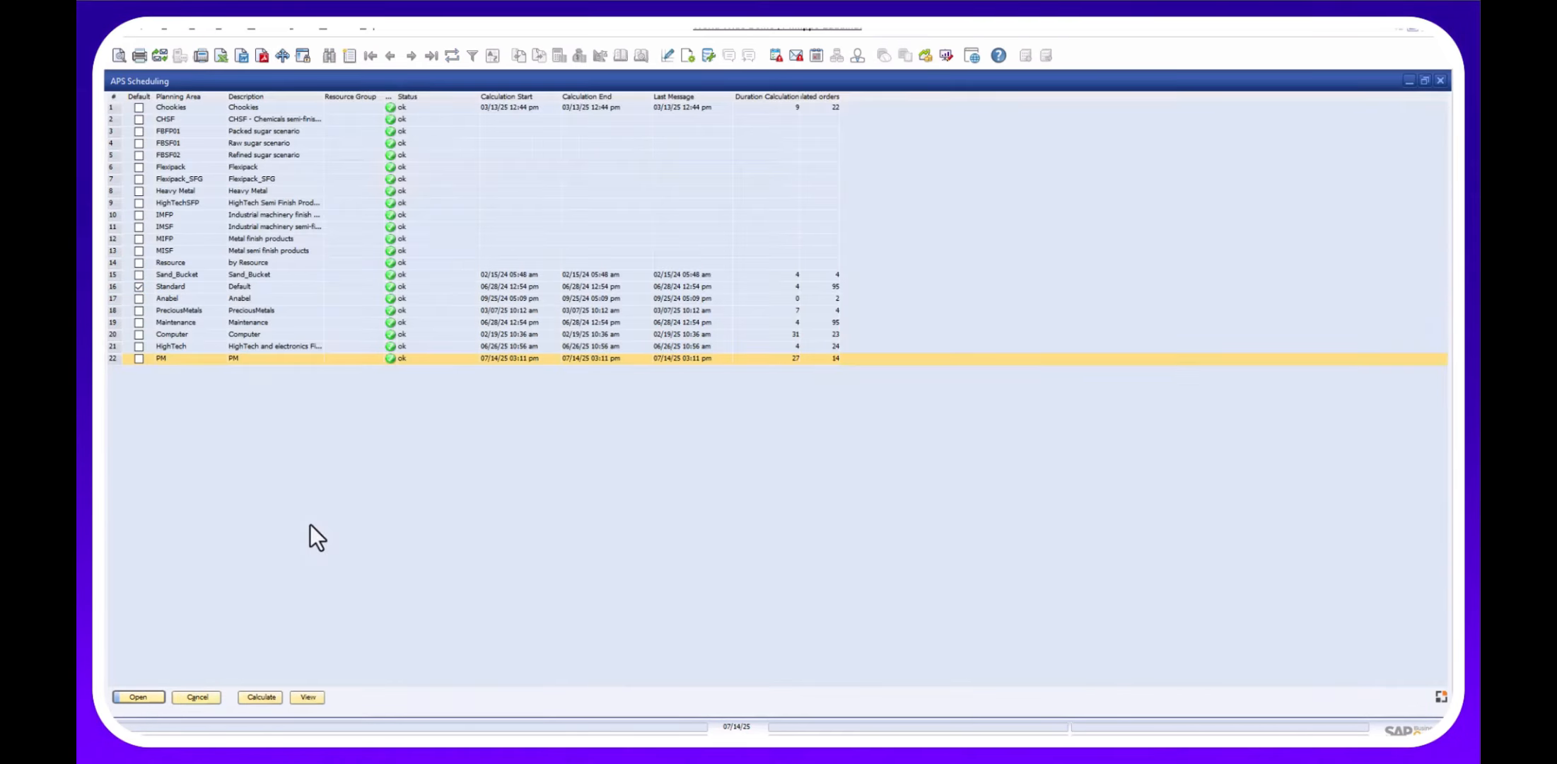
pyautogui.click(201, 698)
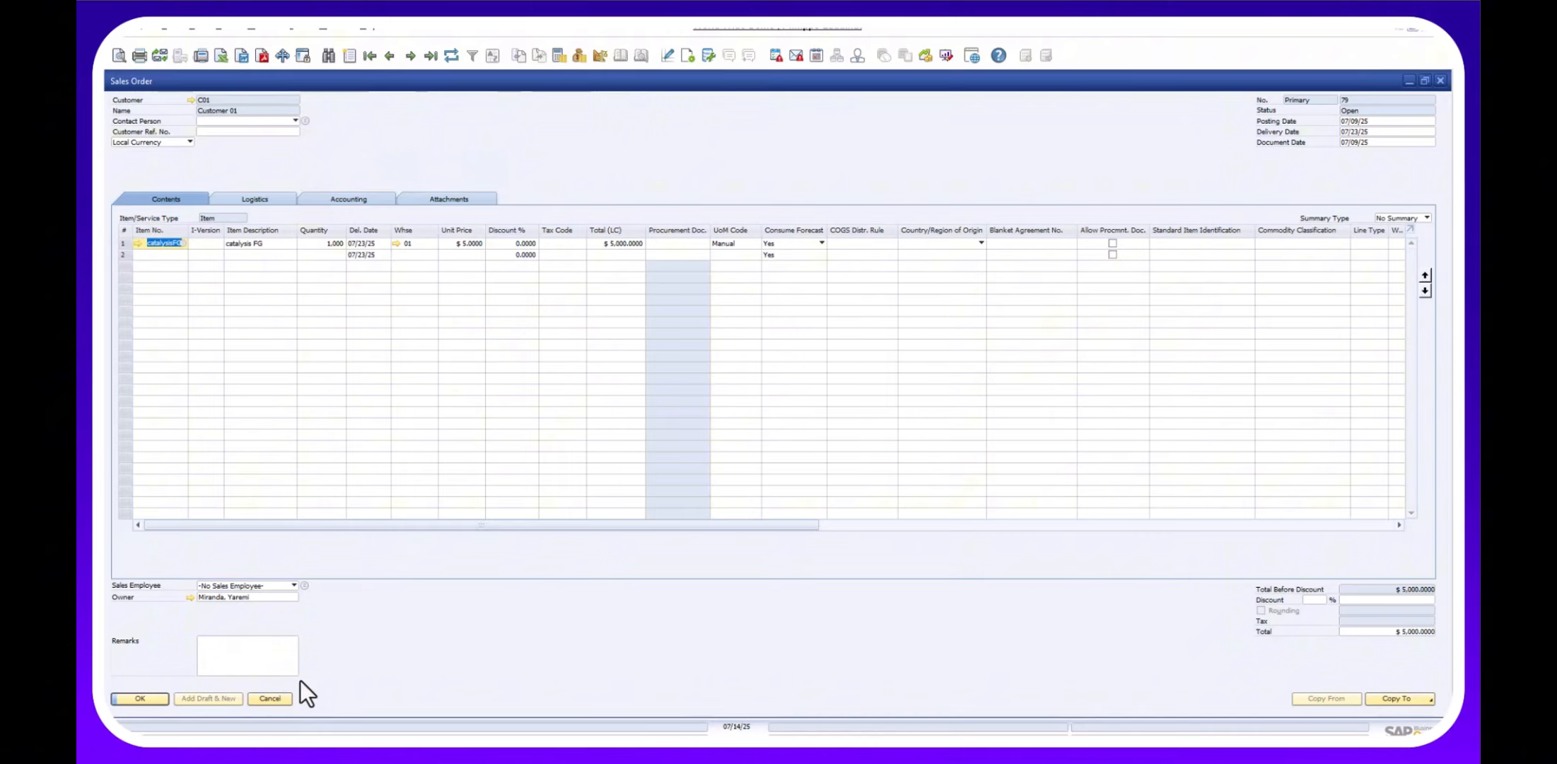
pyautogui.click(265, 701)
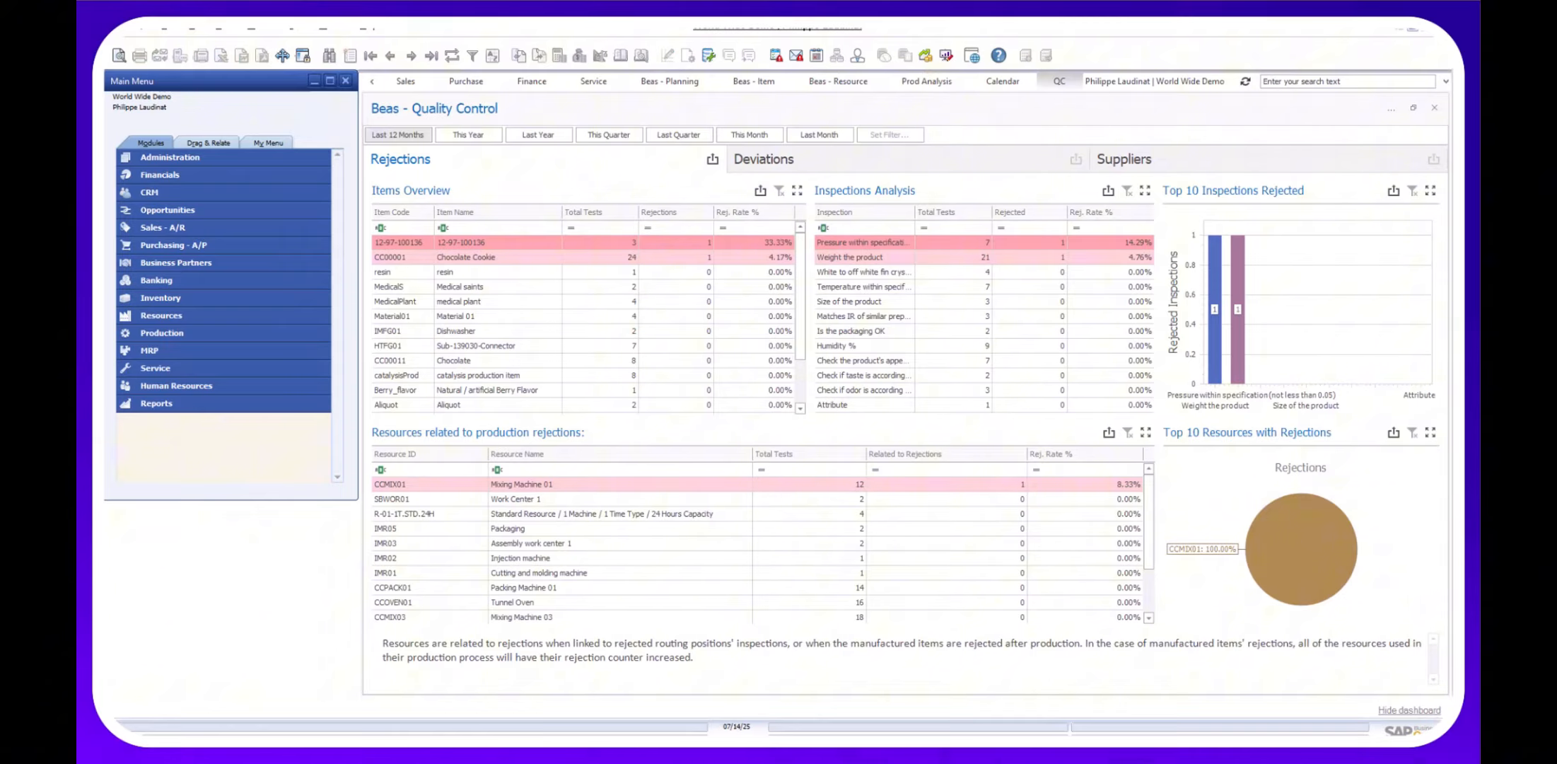
# Switch to the Beas Terminal Chrome window showing the shop-floor function tiles.
pyautogui.moveTo(503, 750)
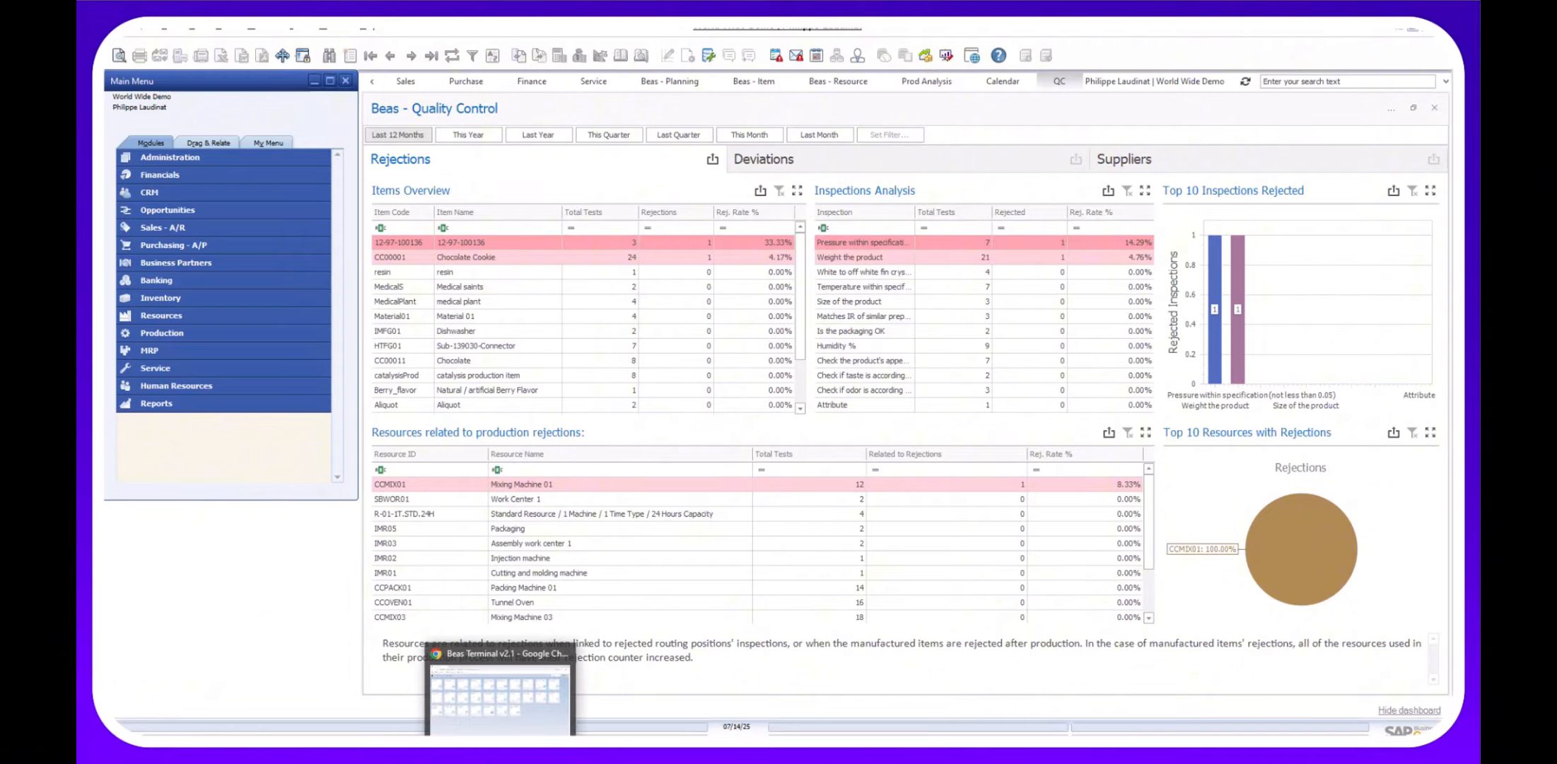
pyautogui.click(506, 696)
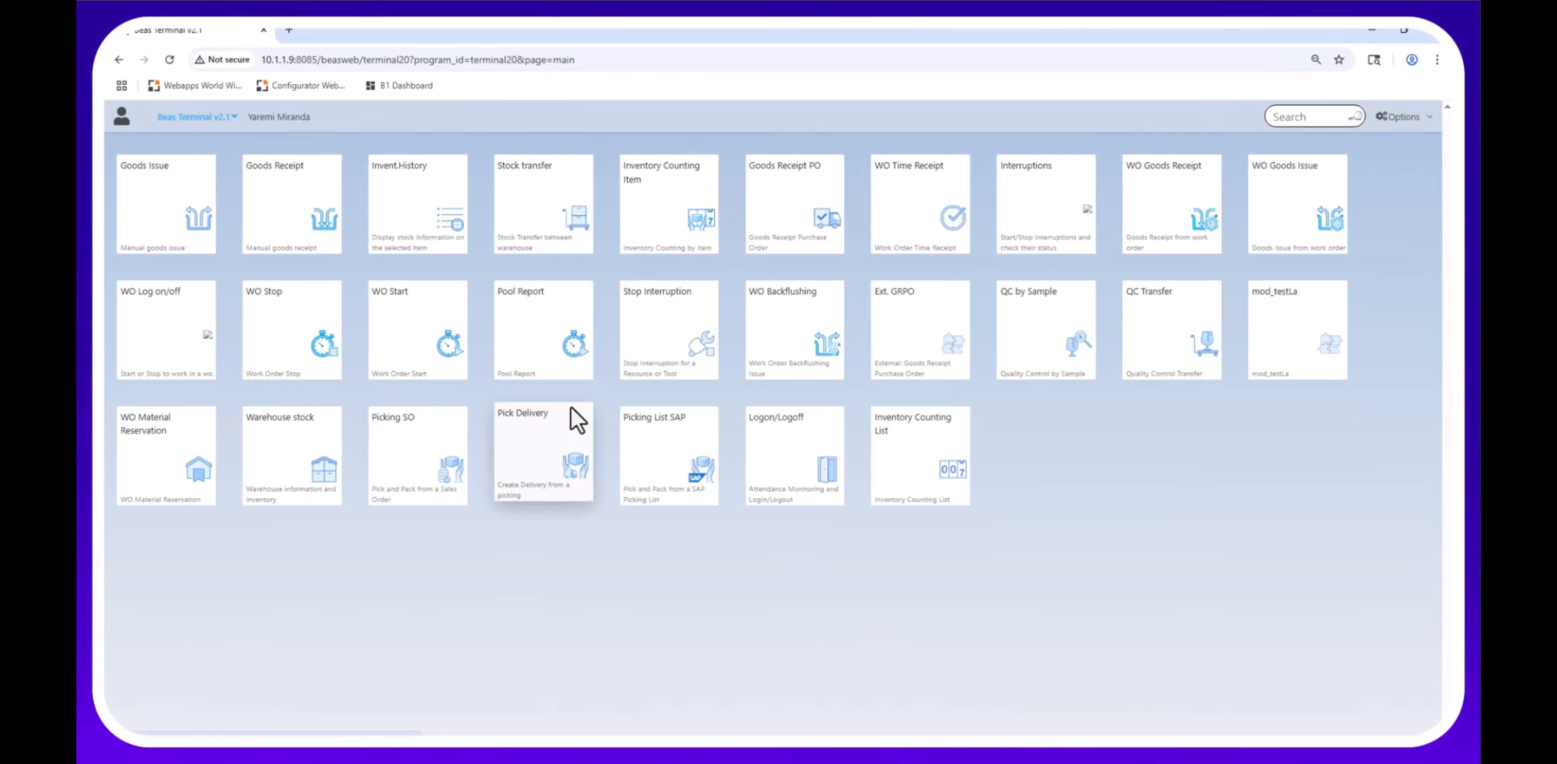
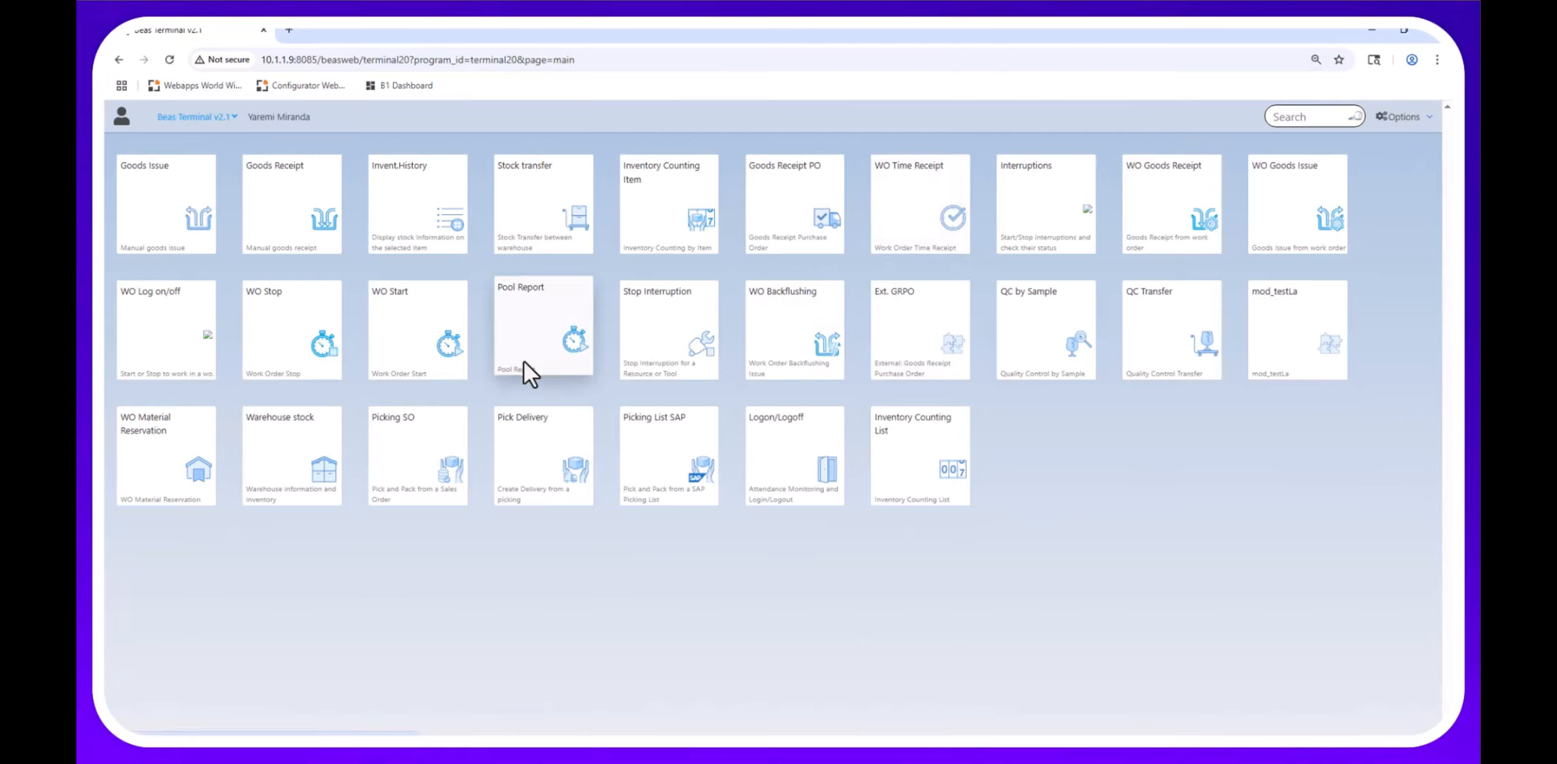
# Open the Pool Report, pick resource IMR03 and show operation 260/10/10's details with its Dishwasher drawing.
pyautogui.click(532, 342)
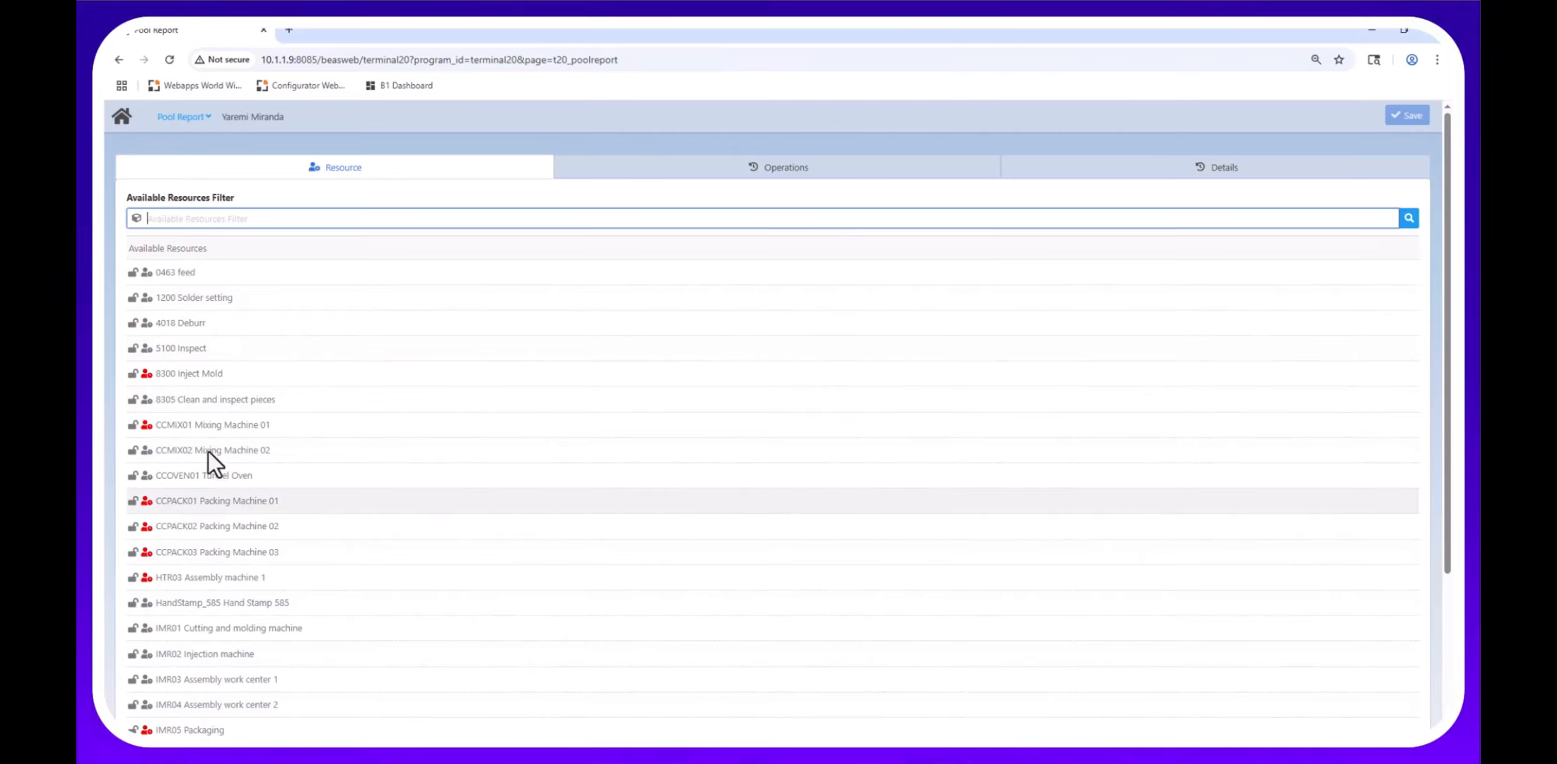
pyautogui.click(179, 677)
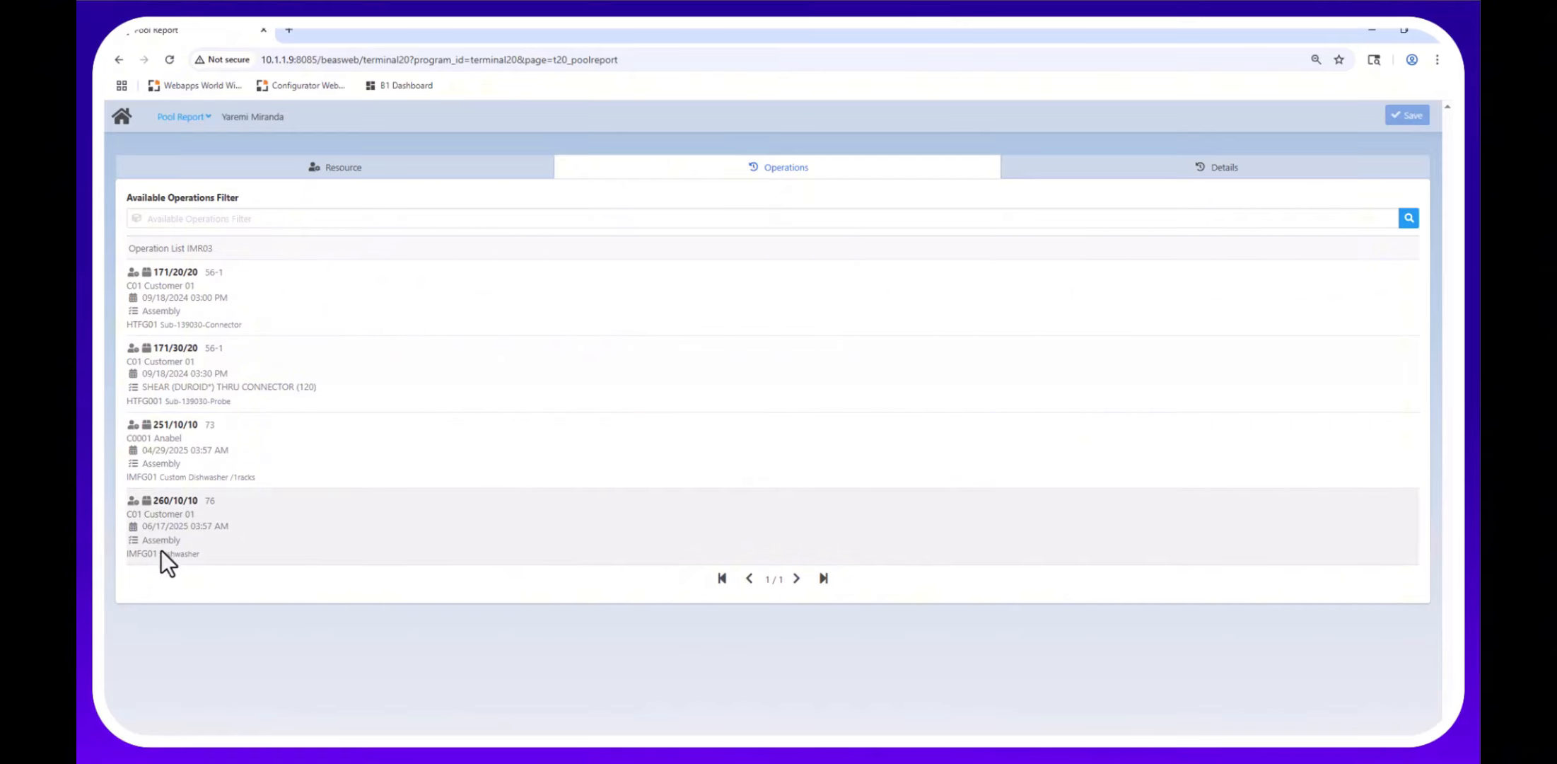
pyautogui.click(238, 541)
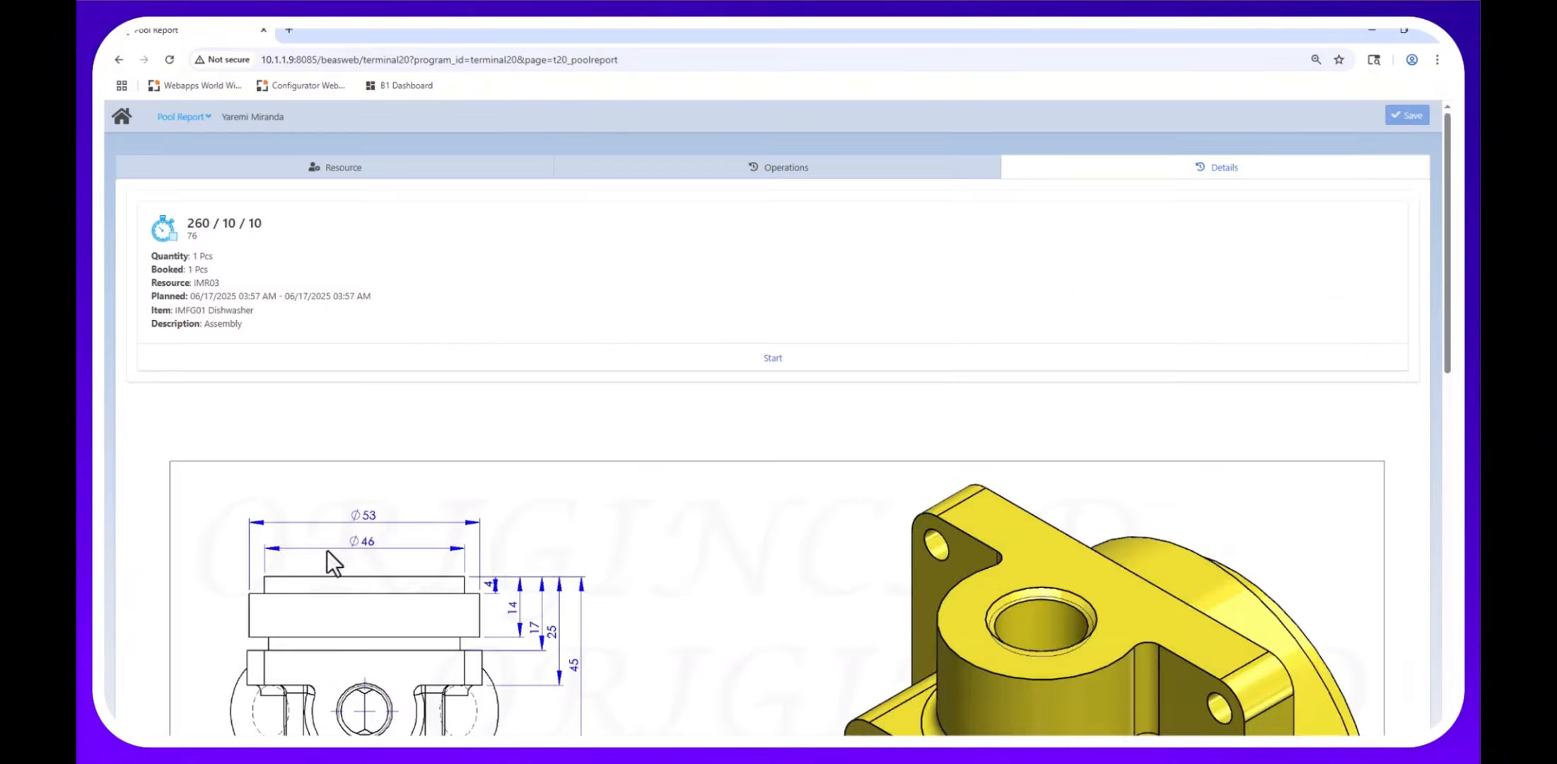
# Download caddrawing.webp from the operation's attachments and view it in Chrome.
pyautogui.scroll(-8, 392, 438)
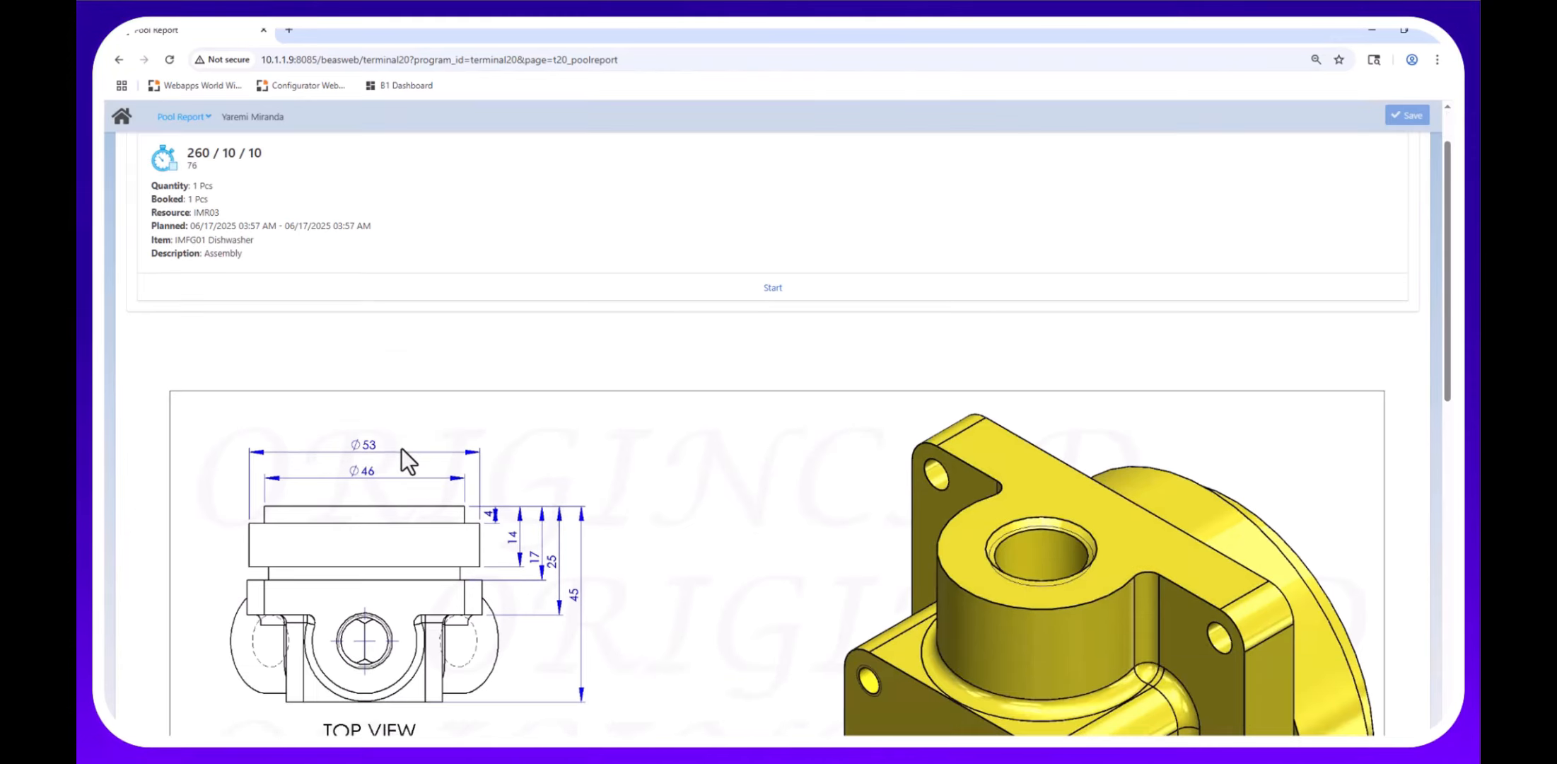
pyautogui.scroll(-4, 704, 549)
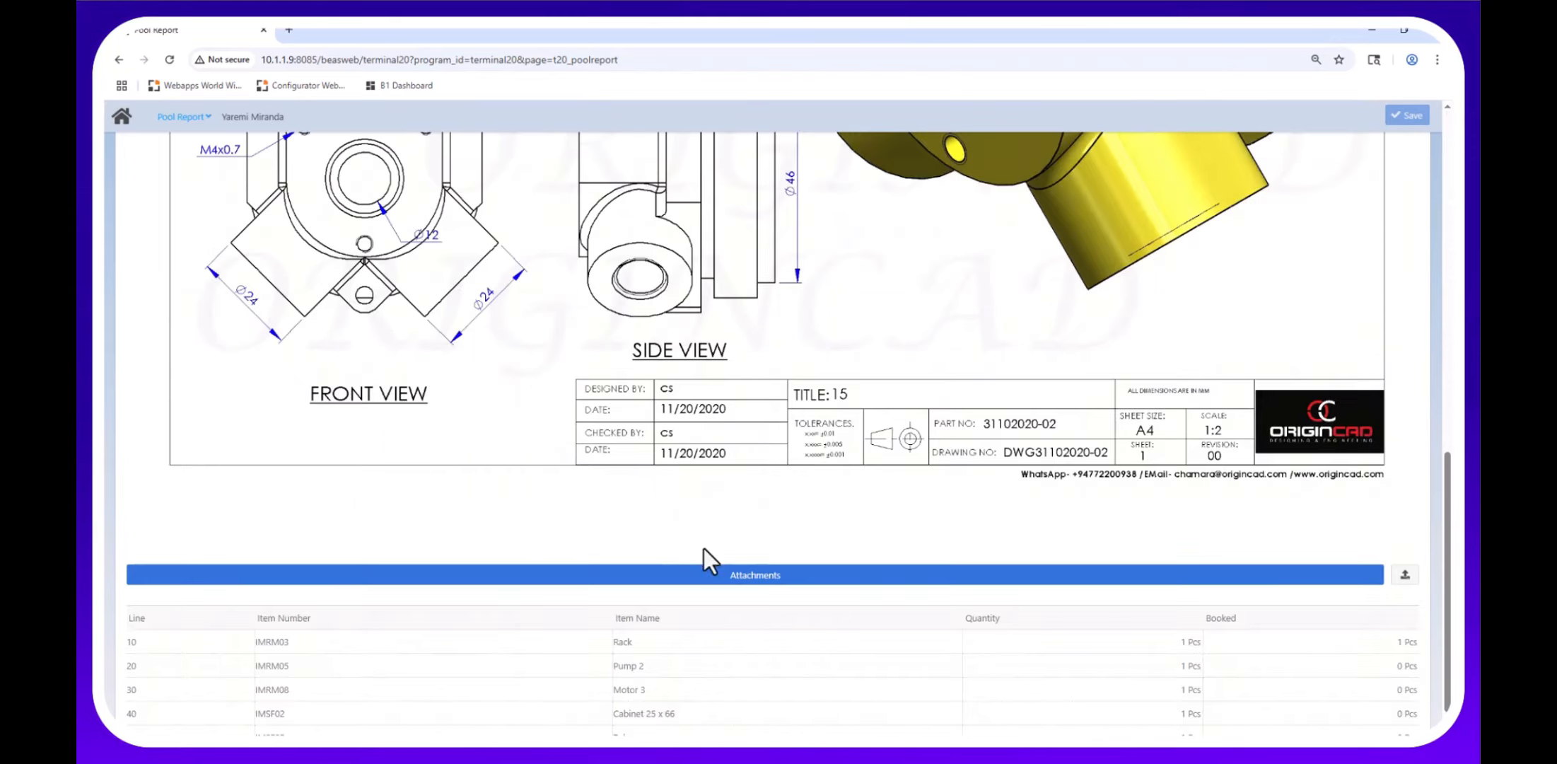
pyautogui.click(753, 574)
pyautogui.click(220, 267)
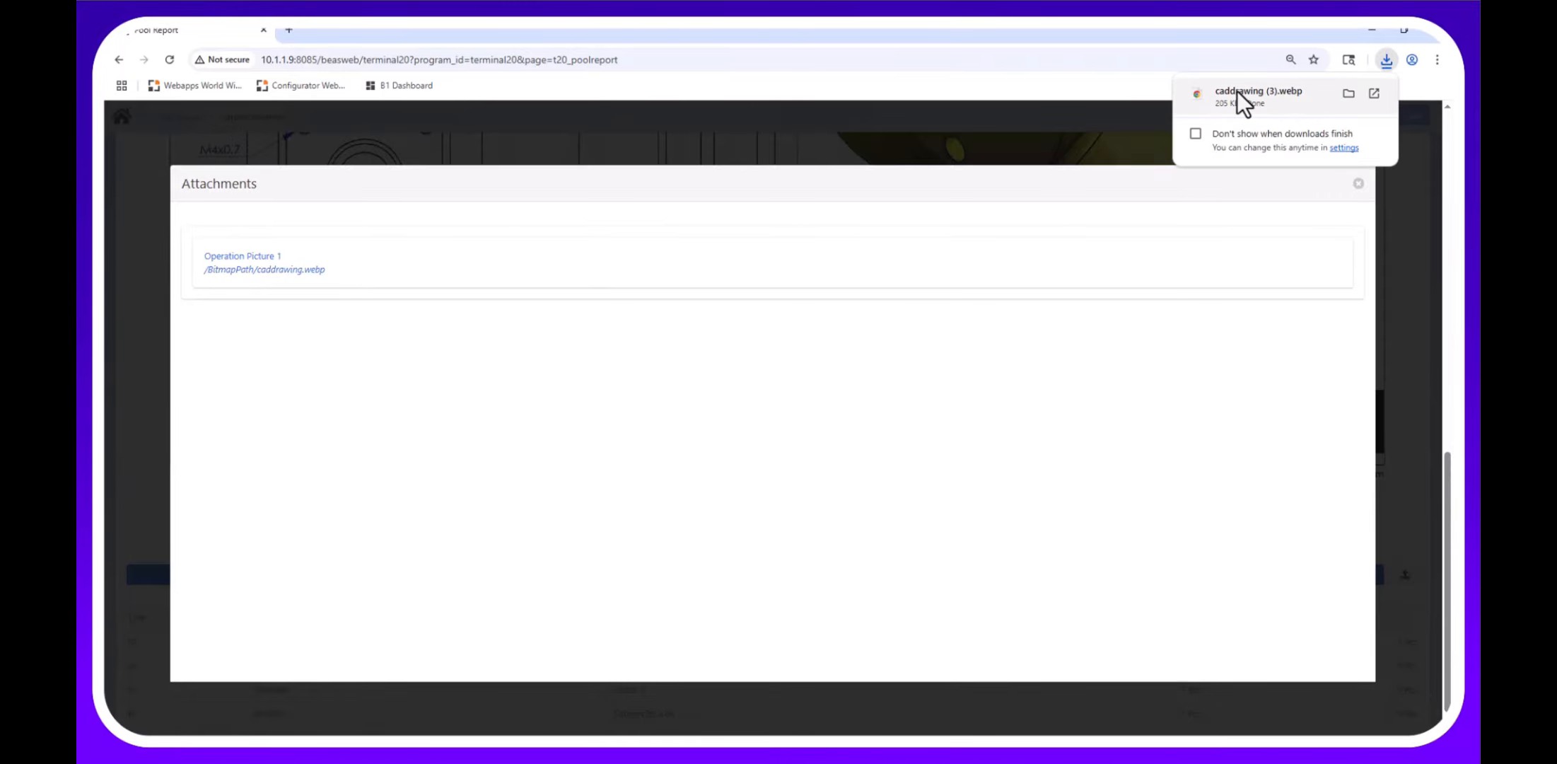
pyautogui.click(1237, 90)
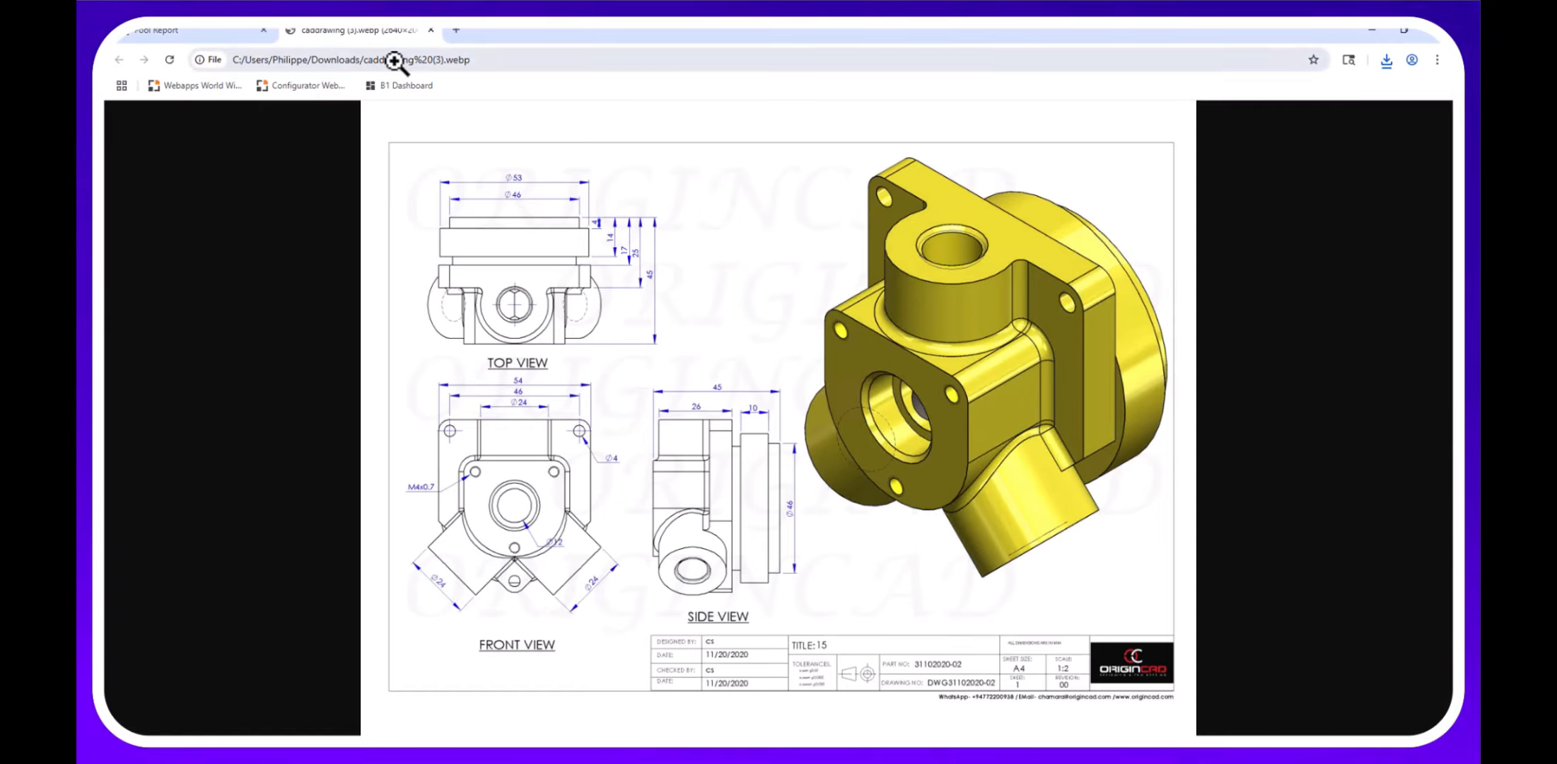
pyautogui.click(431, 30)
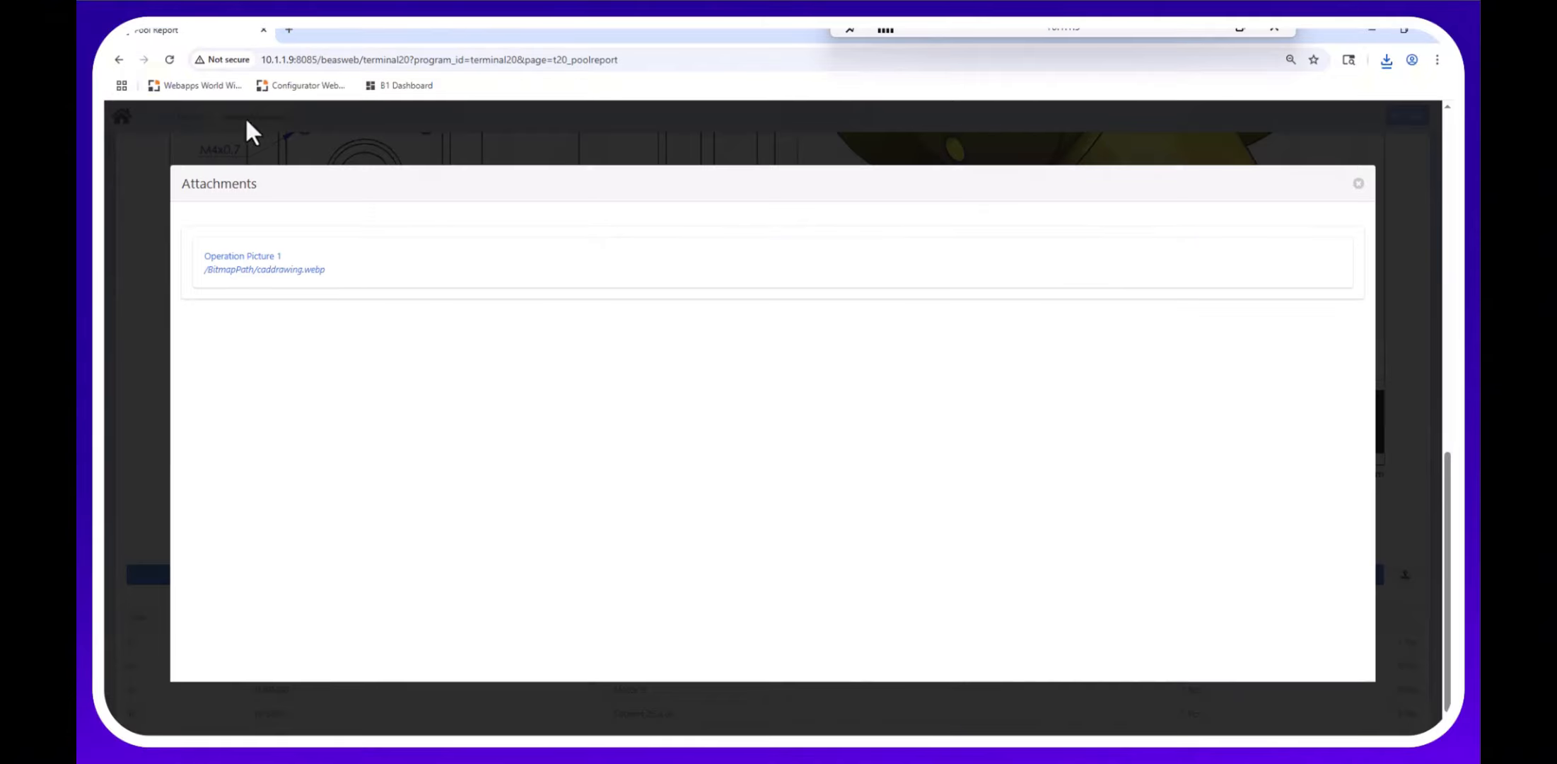
# Close the attachments list and review the operation's five materials, Rack through Tub.
pyautogui.click(1359, 184)
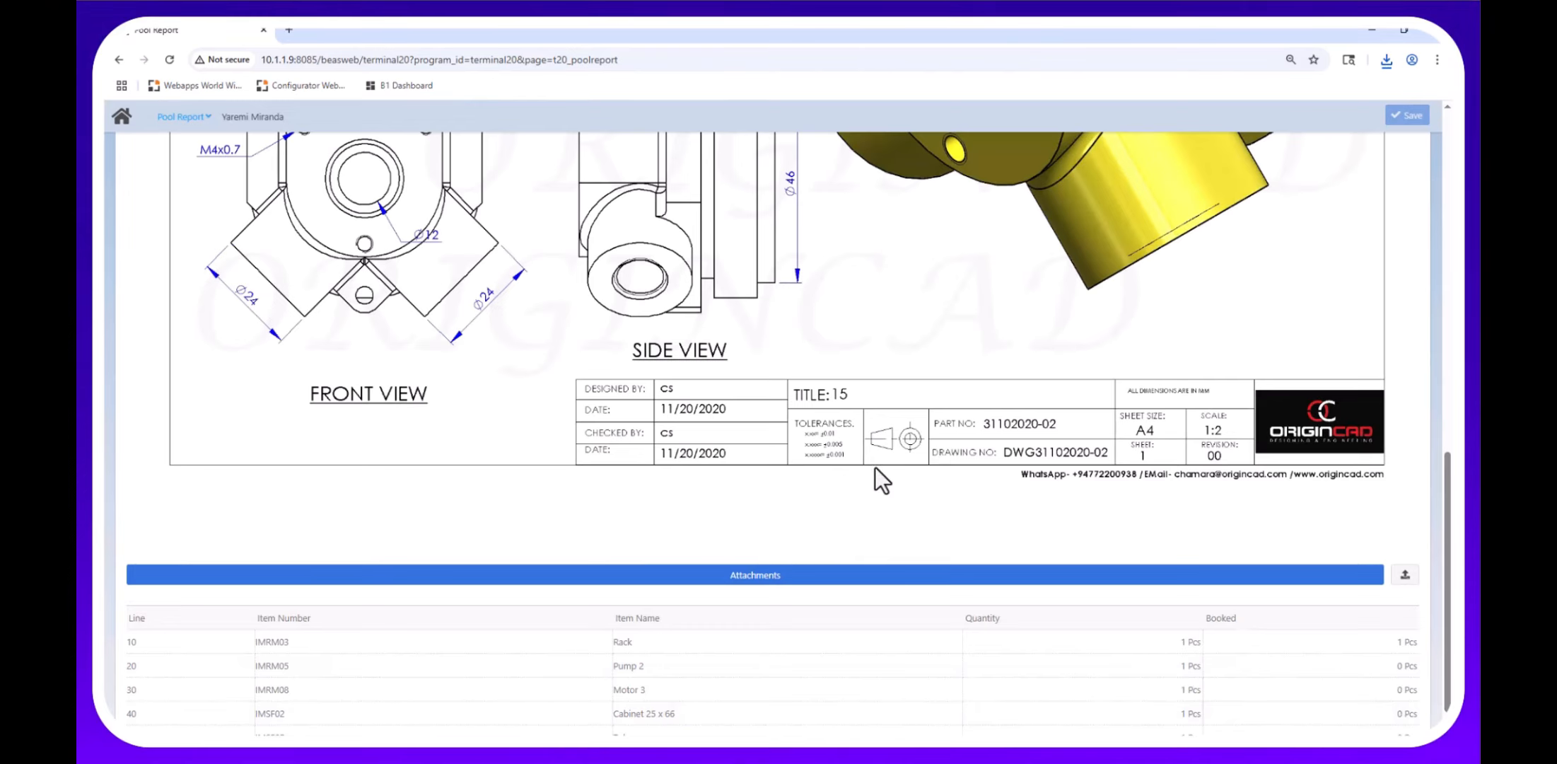
pyautogui.scroll(4, 871, 481)
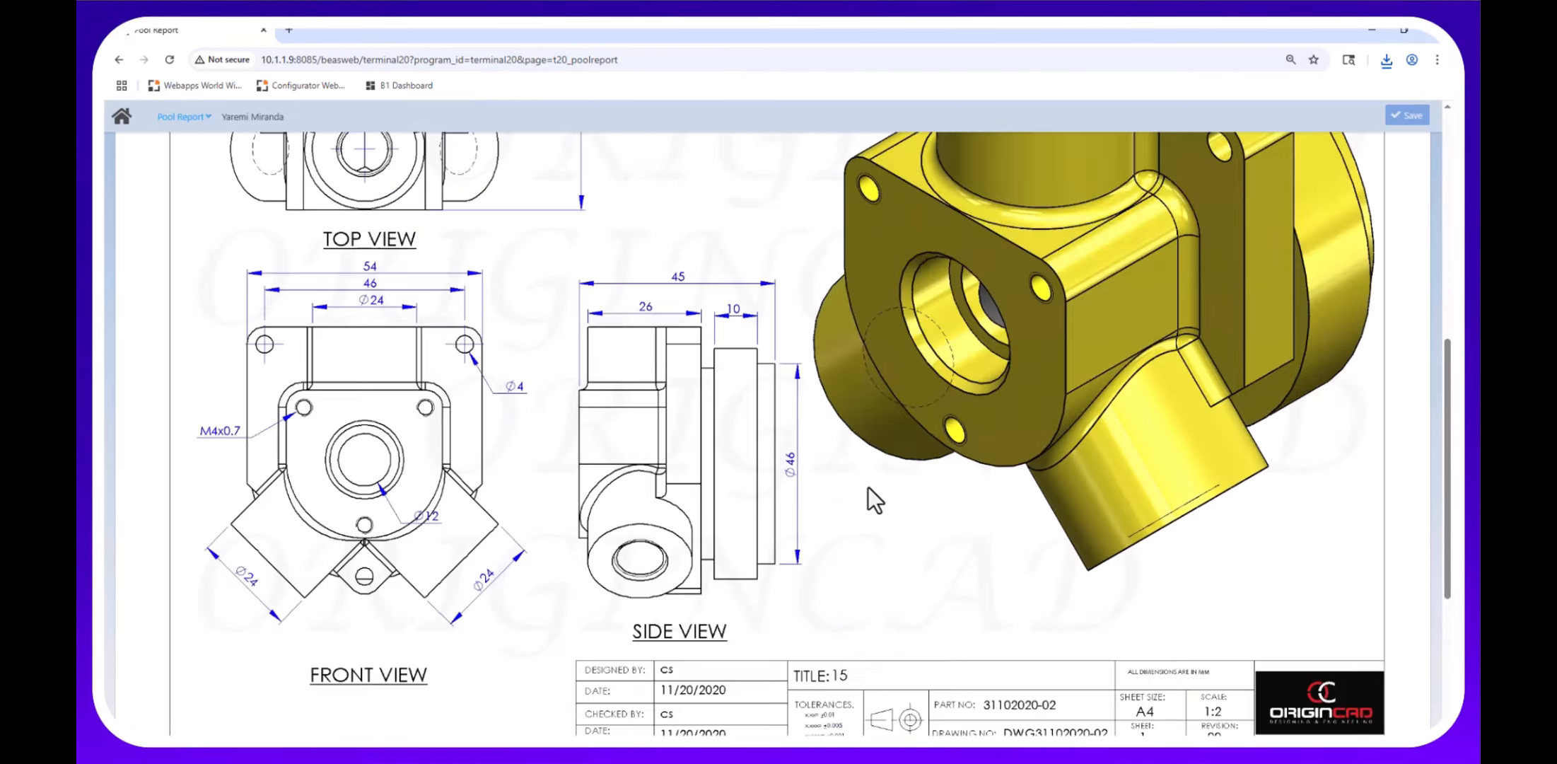
pyautogui.scroll(3, 868, 488)
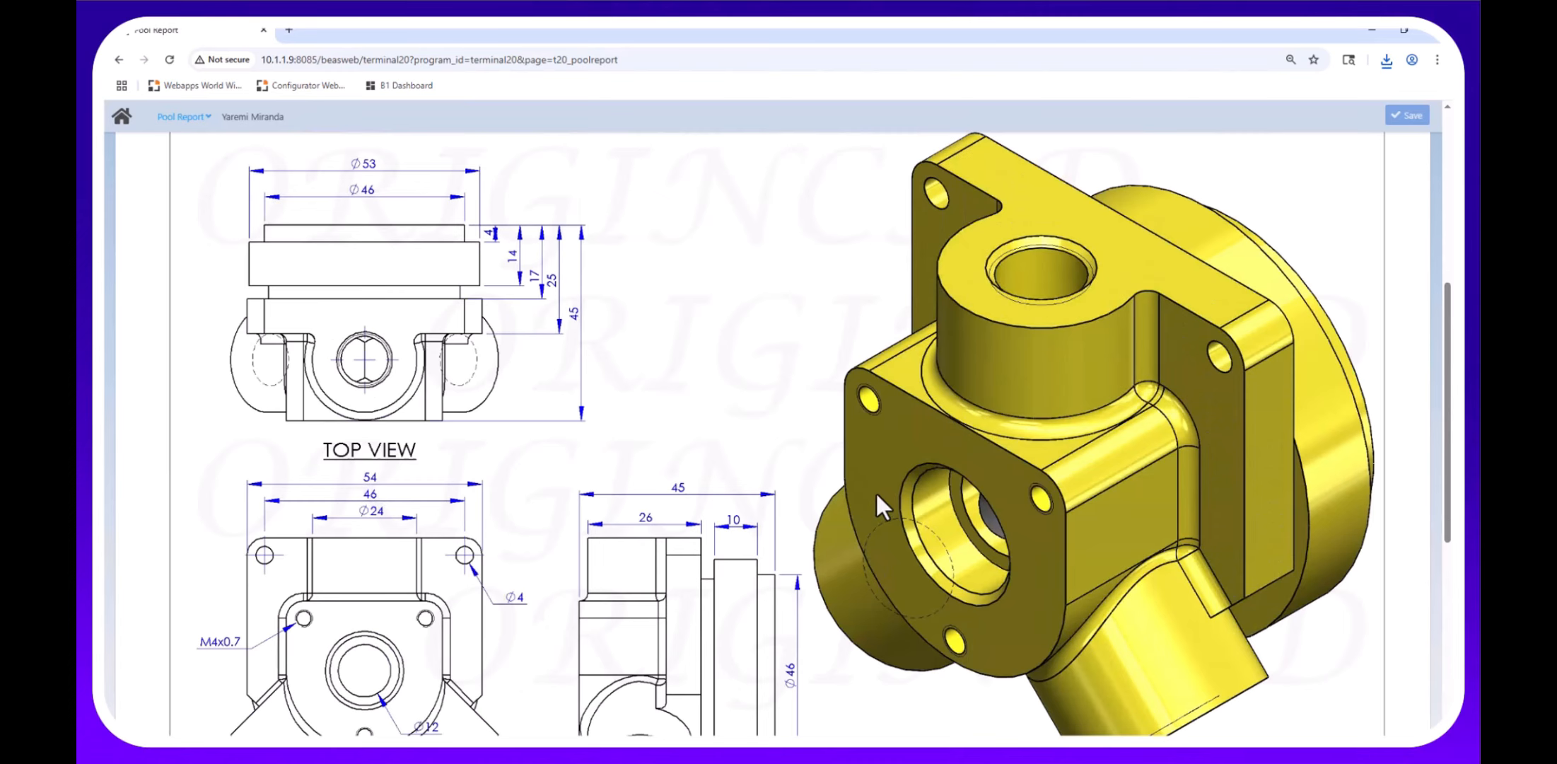
pyautogui.scroll(-6, 879, 497)
pyautogui.scroll(-2, 869, 583)
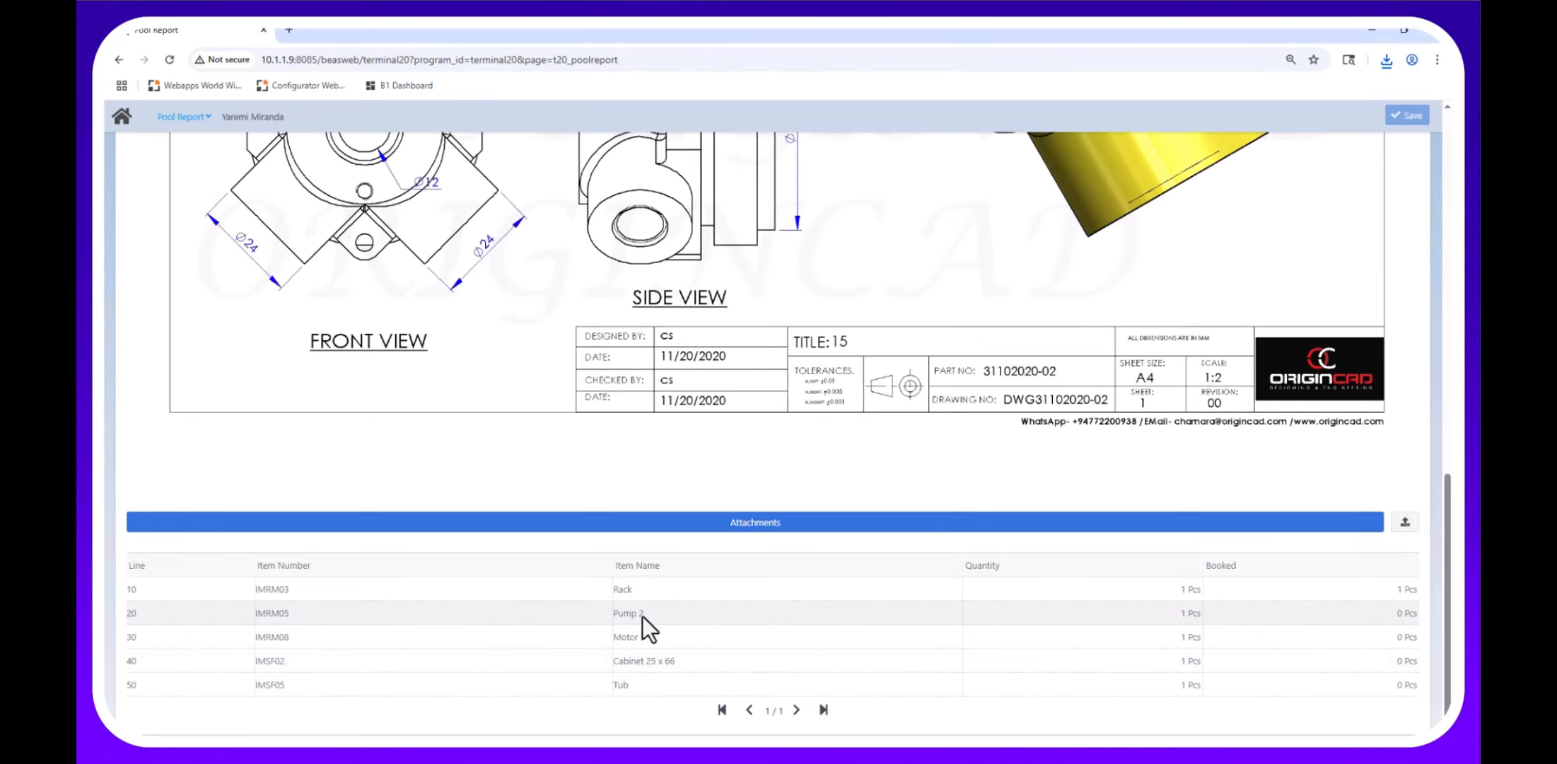
pyautogui.scroll(10, 642, 609)
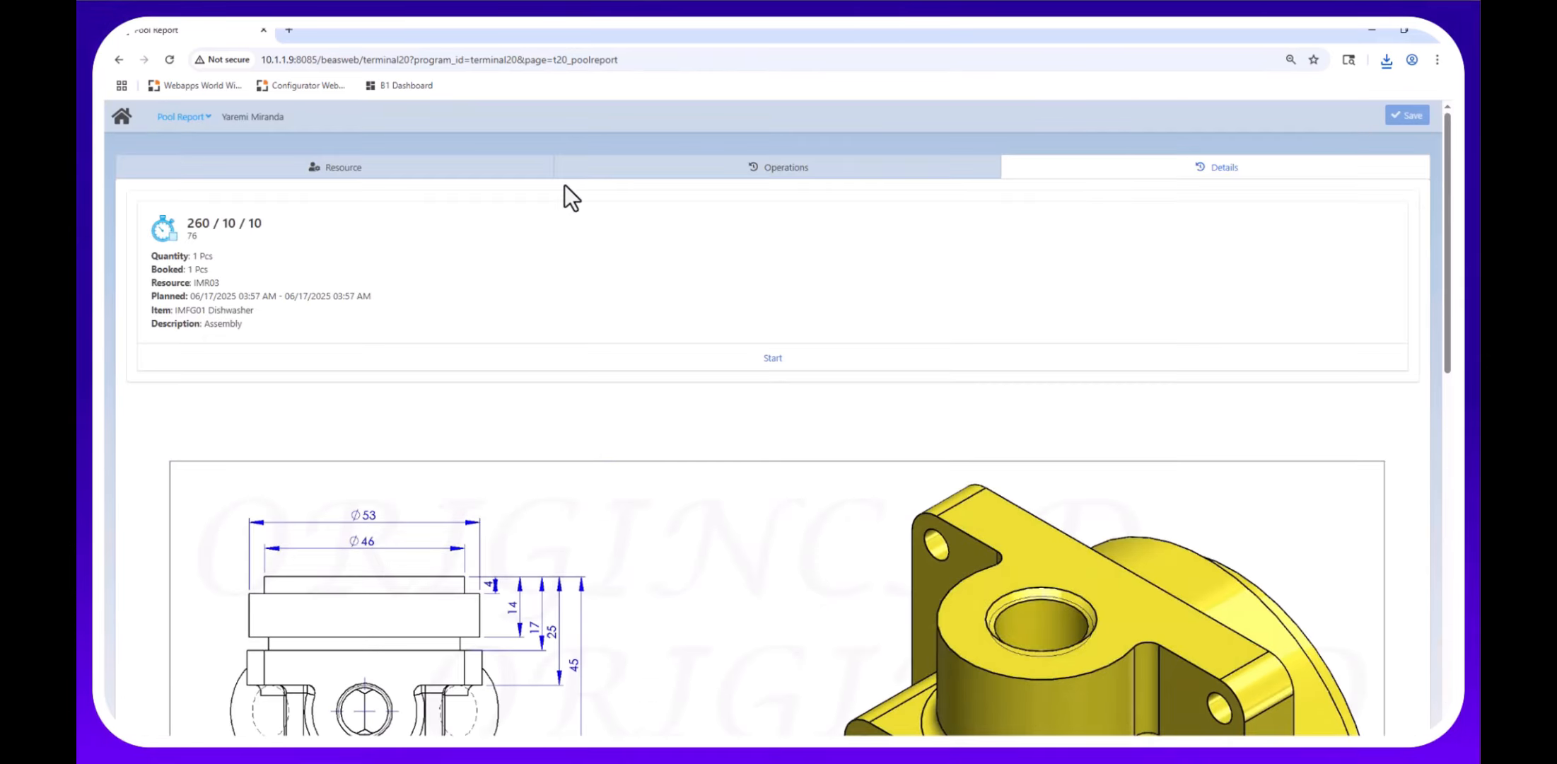
# Go back to the Pool Report's resource list, closing the routing card report.
pyautogui.click(611, 168)
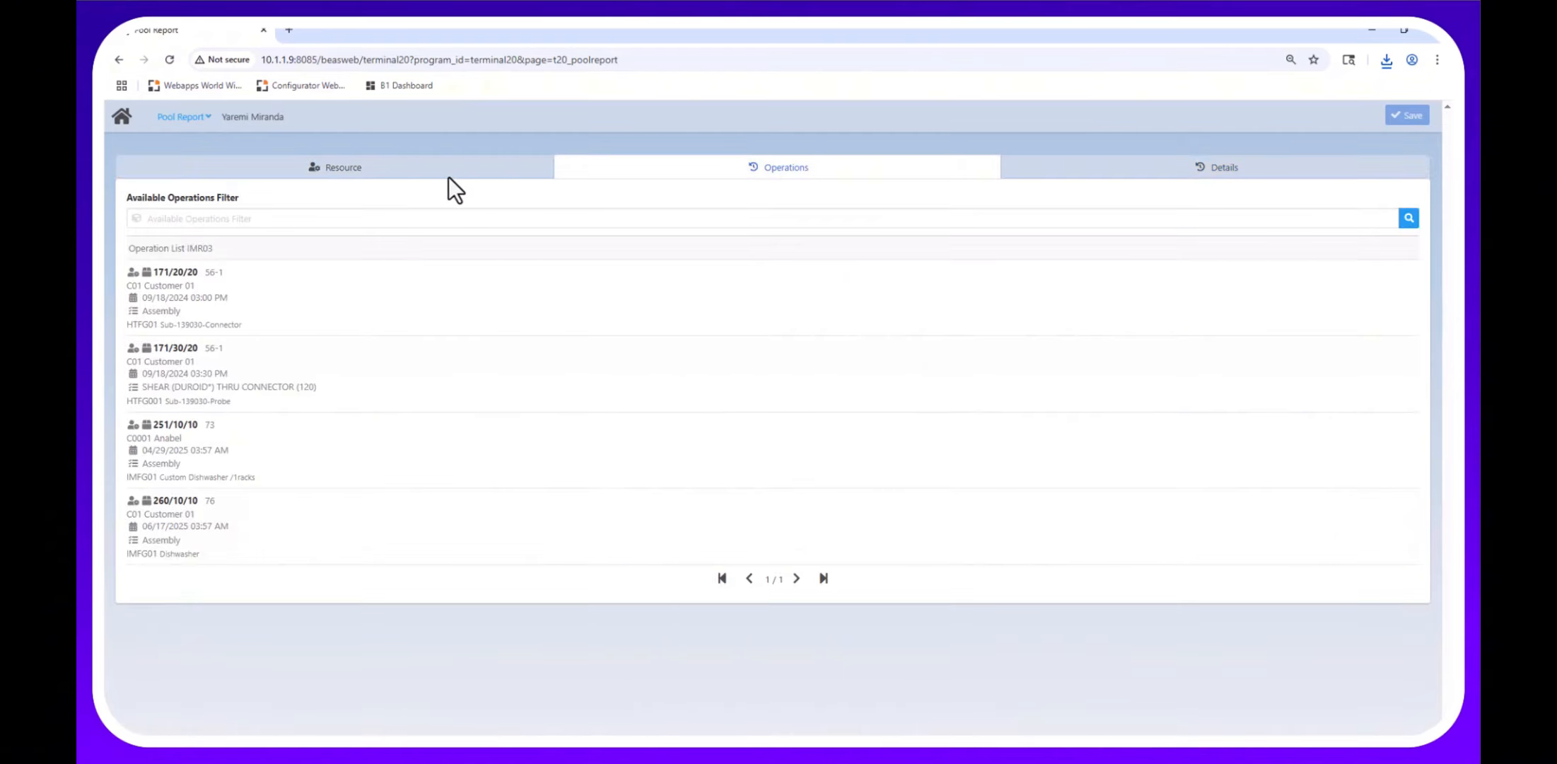
pyautogui.click(403, 175)
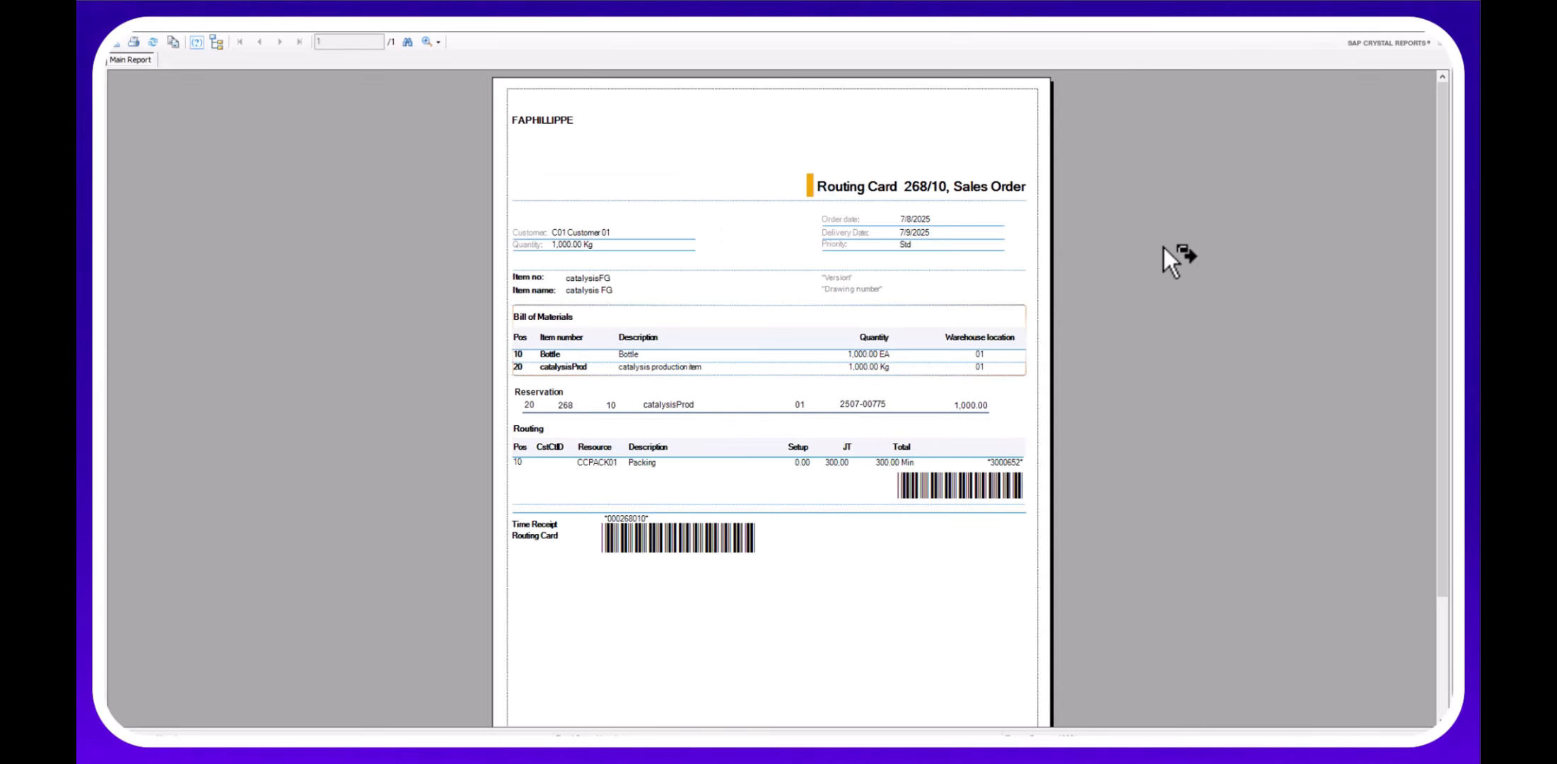
pyautogui.click(1368, 24)
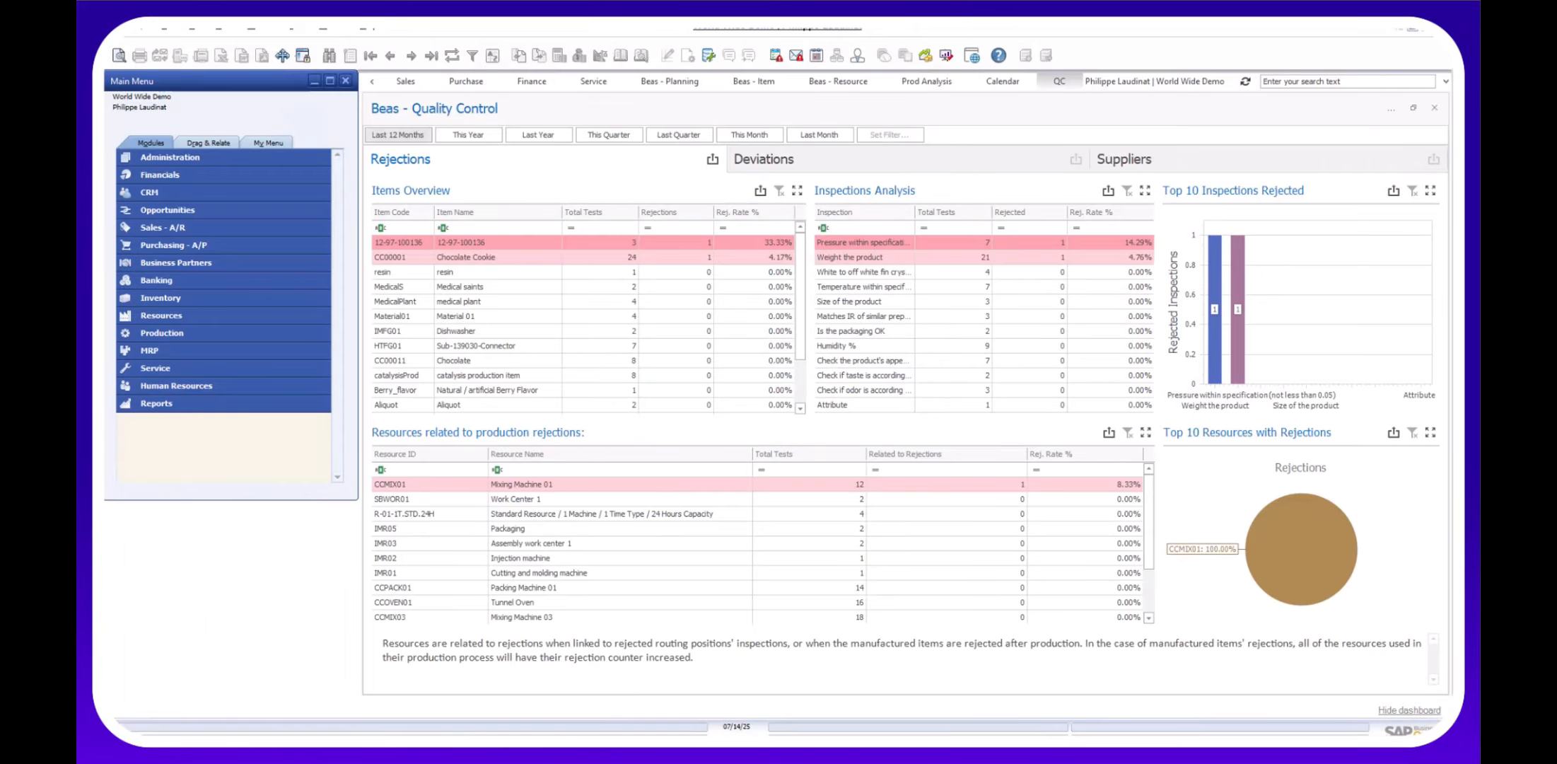
pyautogui.click(461, 713)
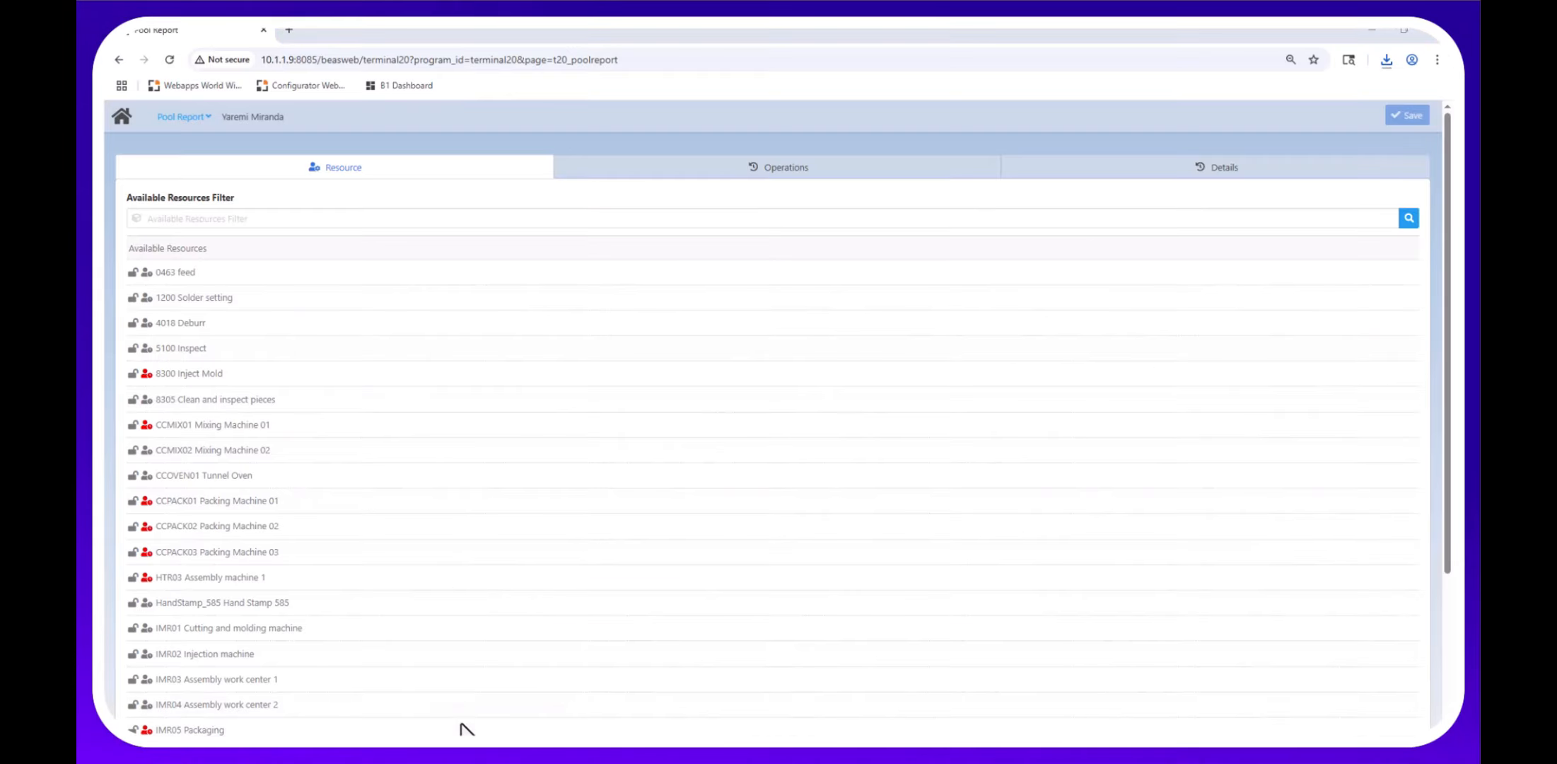
# Start operation 268/10/10 on packing machine CCPACK01.
pyautogui.click(179, 502)
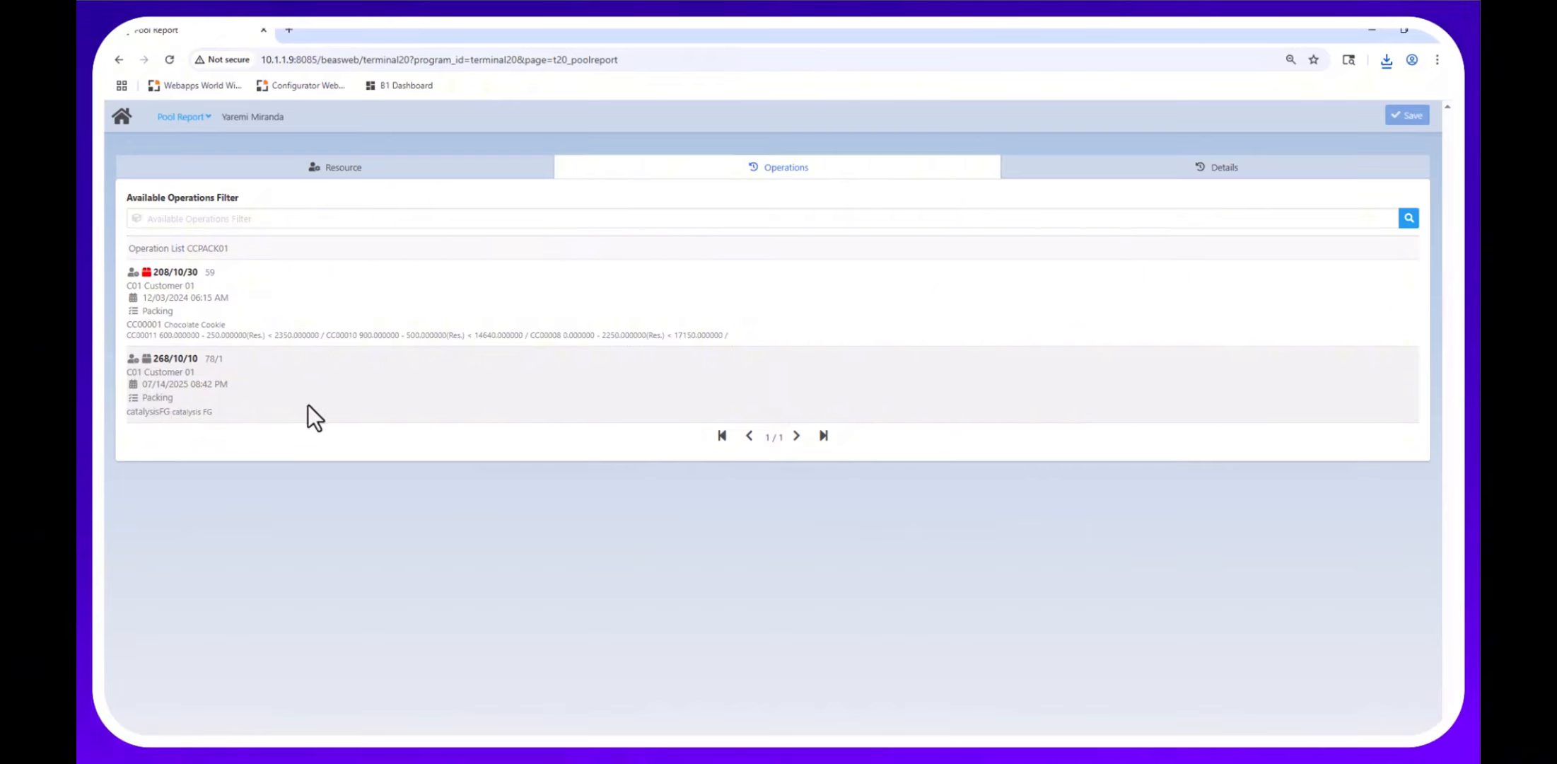
pyautogui.click(261, 397)
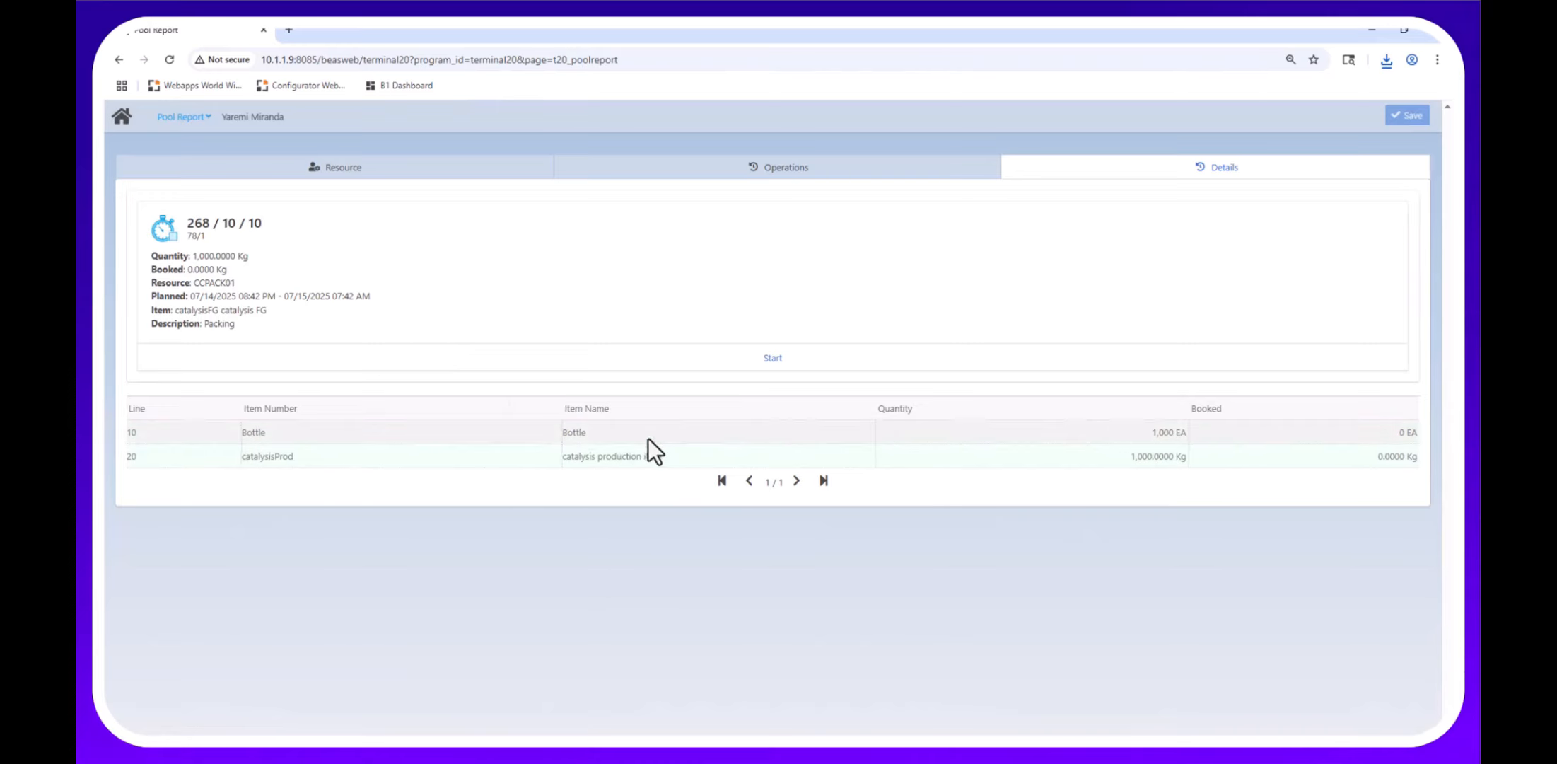
pyautogui.click(782, 355)
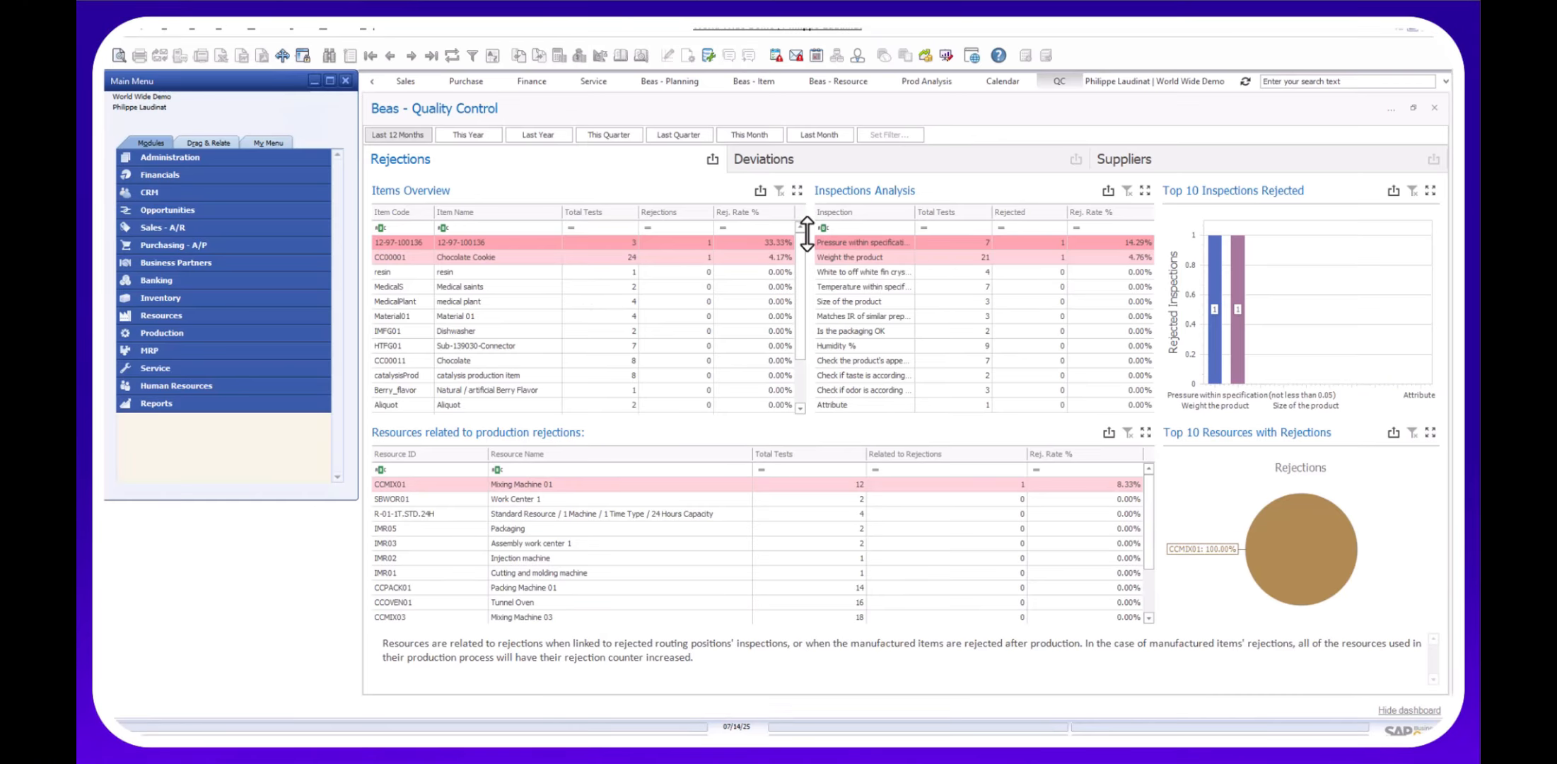
# Open the Work Orders list sorted by document number descending and find order 268.
pyautogui.click(258, 27)
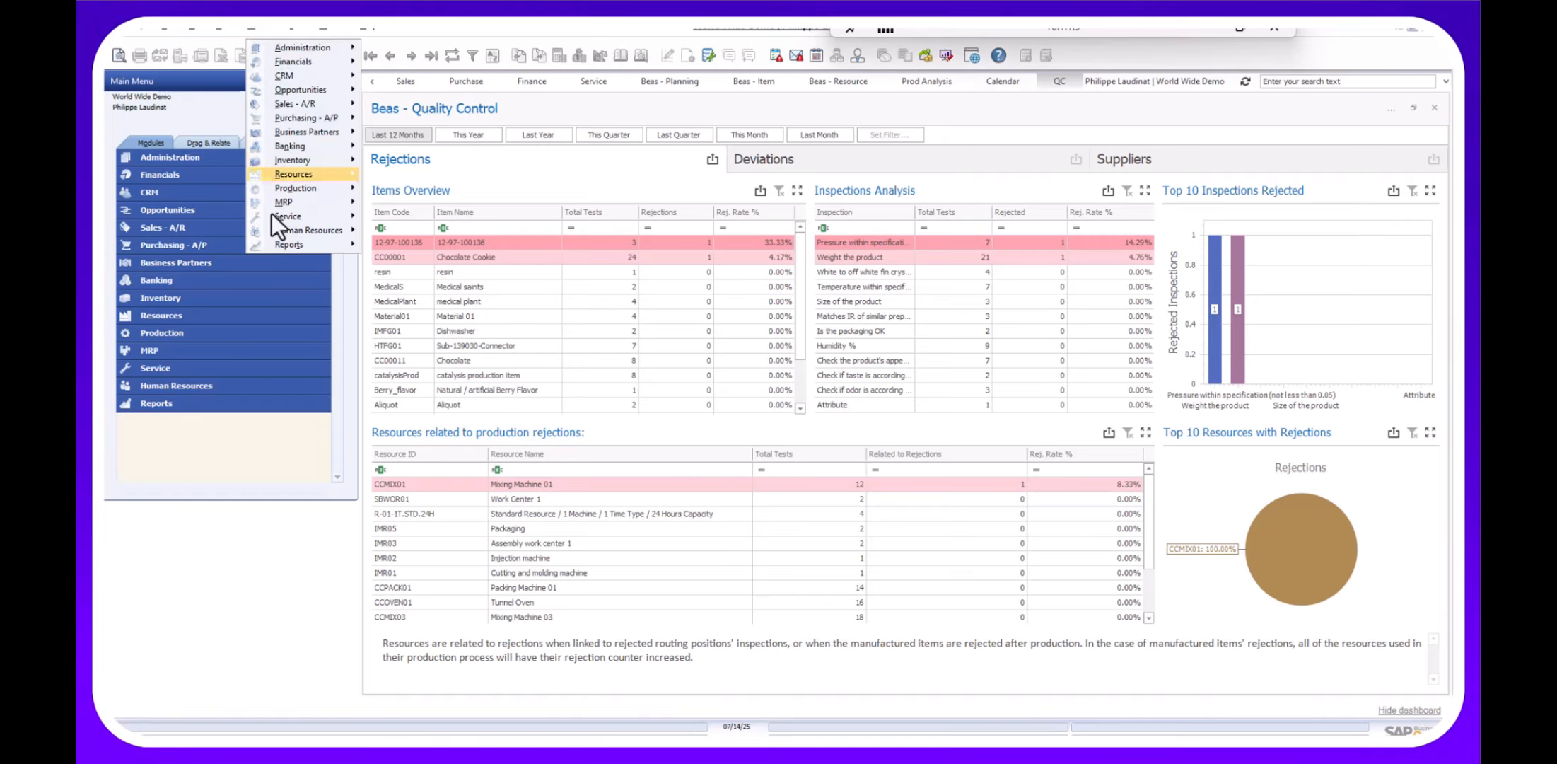
pyautogui.click(401, 204)
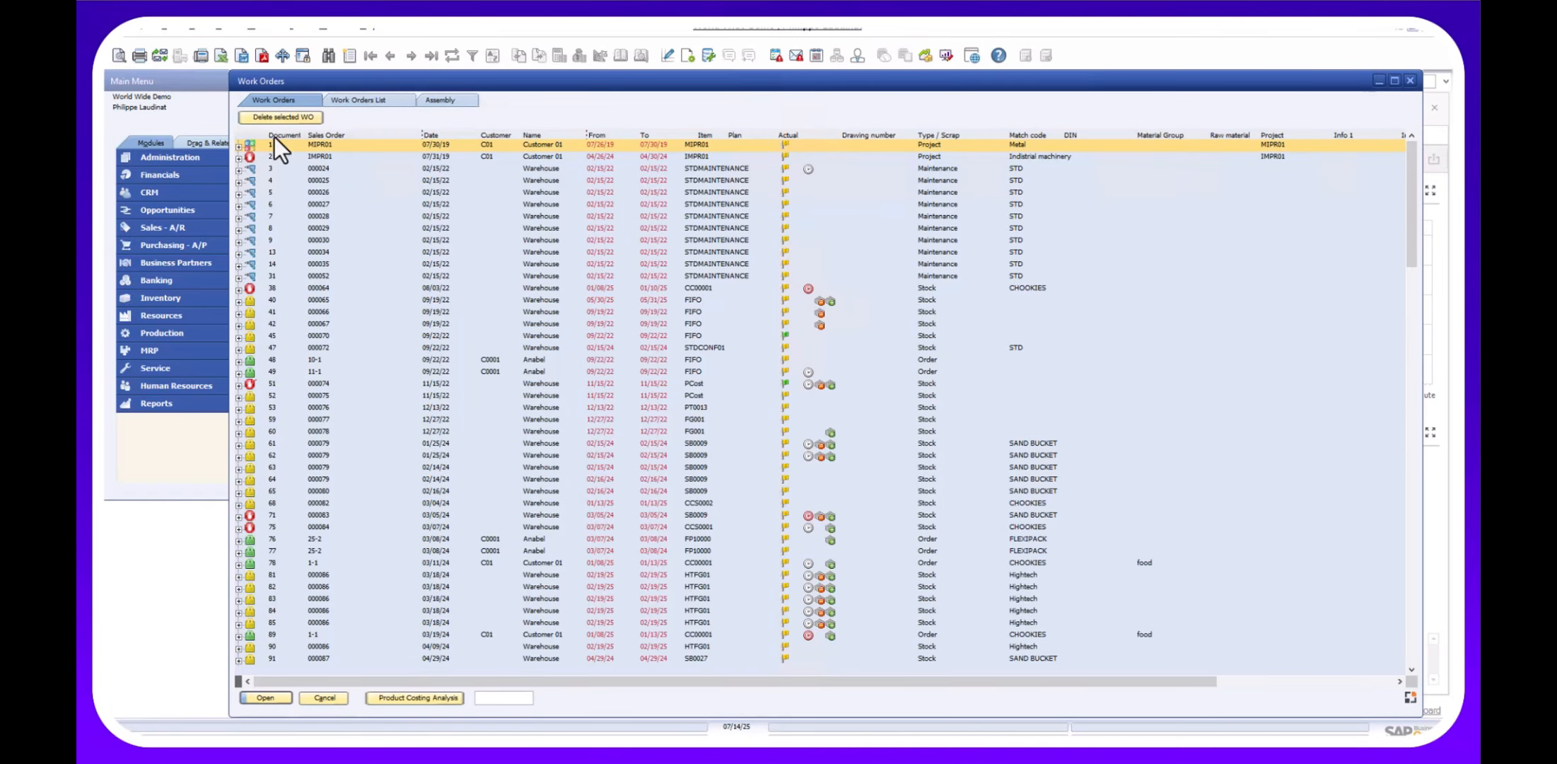
pyautogui.rightClick(275, 136)
pyautogui.click(298, 178)
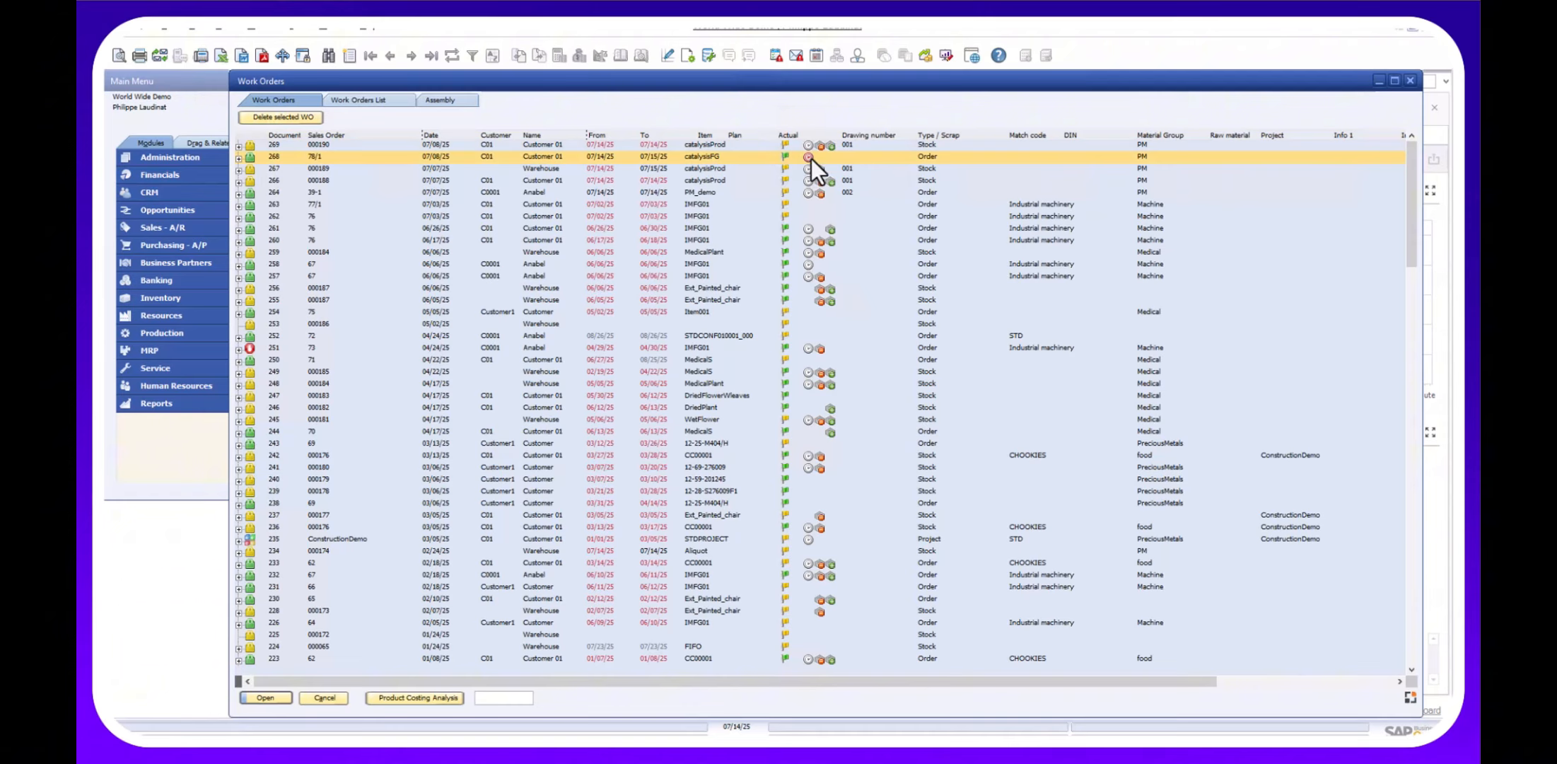
pyautogui.click(239, 158)
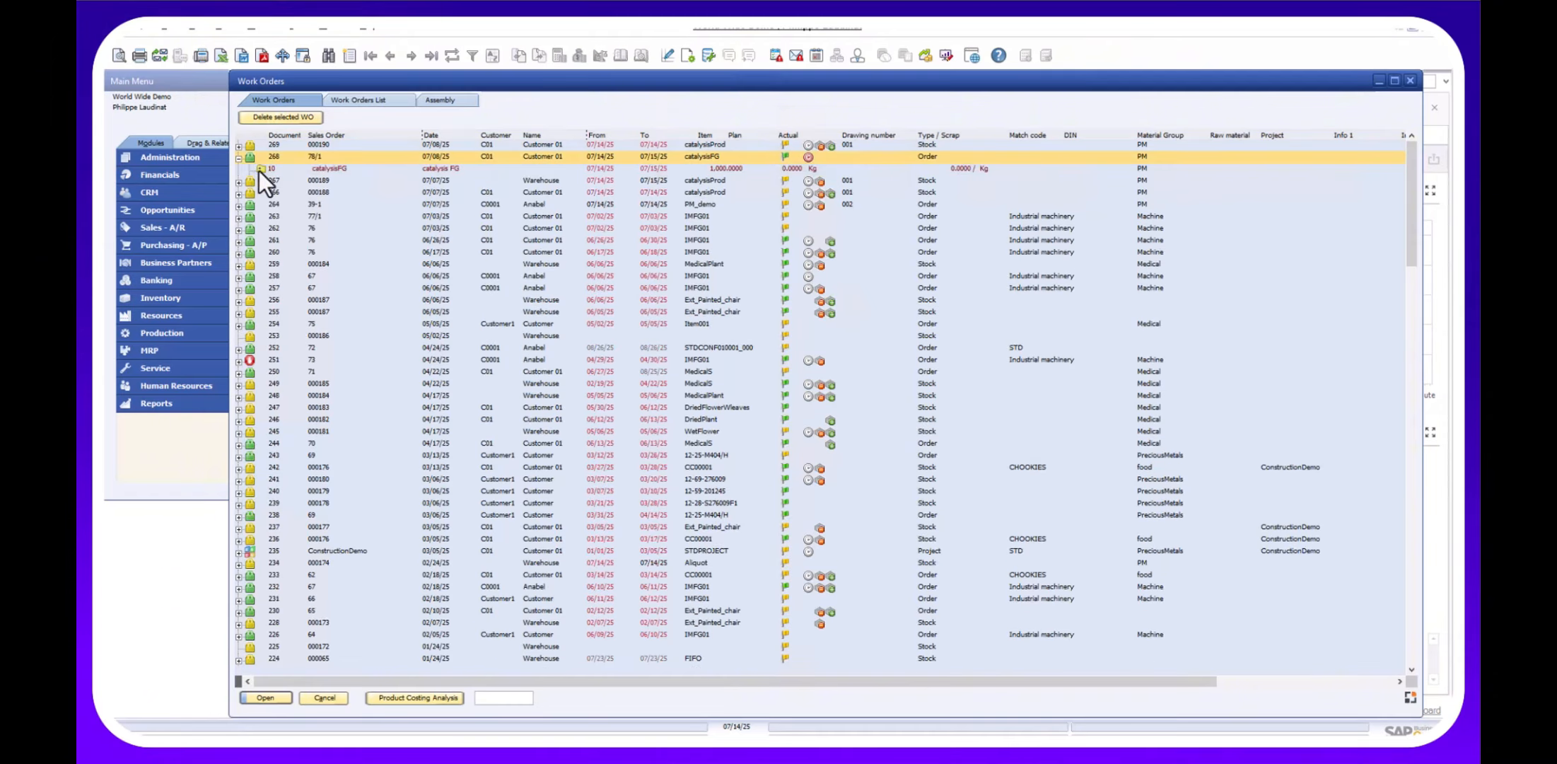
pyautogui.click(500, 698)
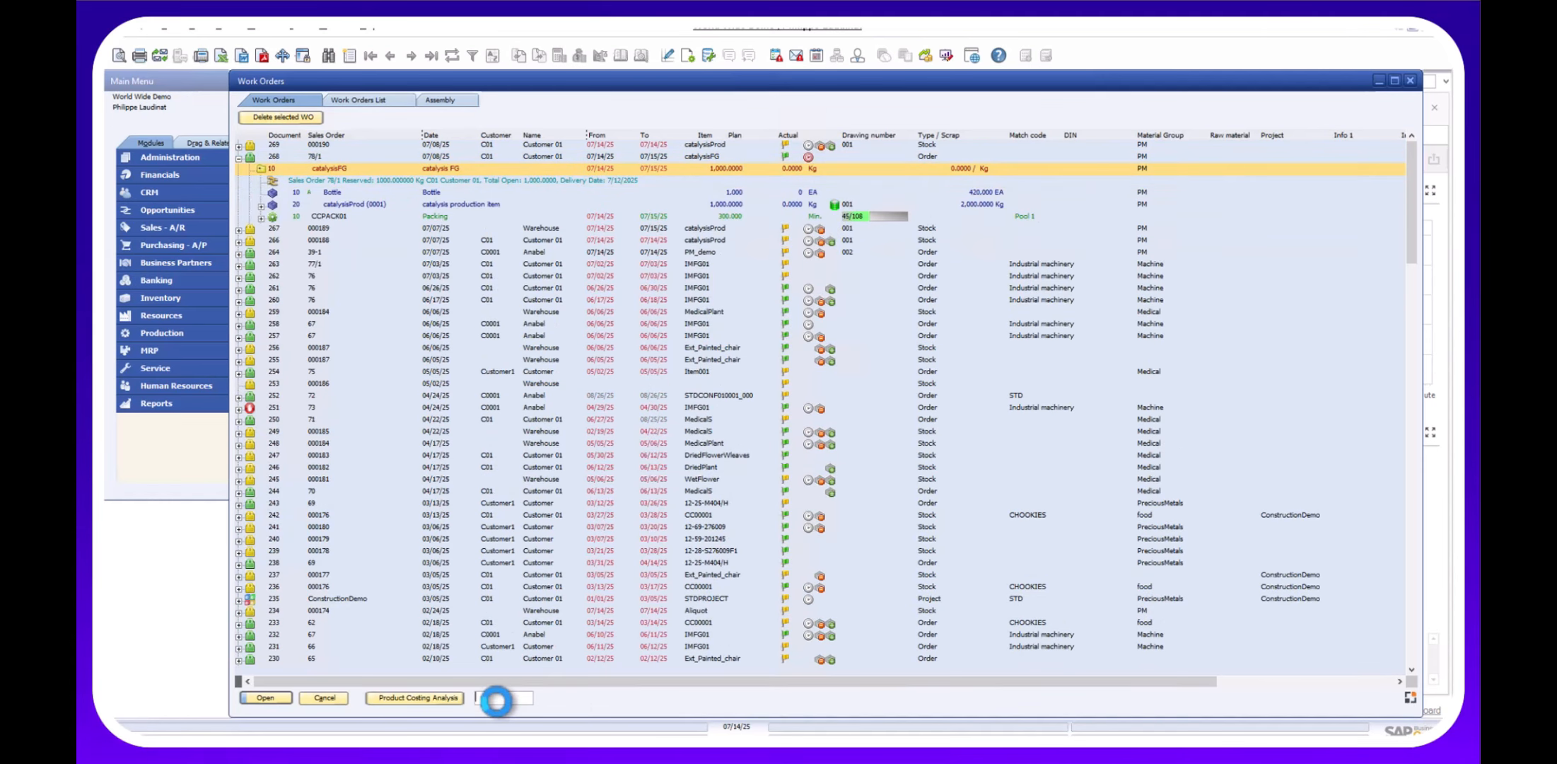
pyautogui.write('268')
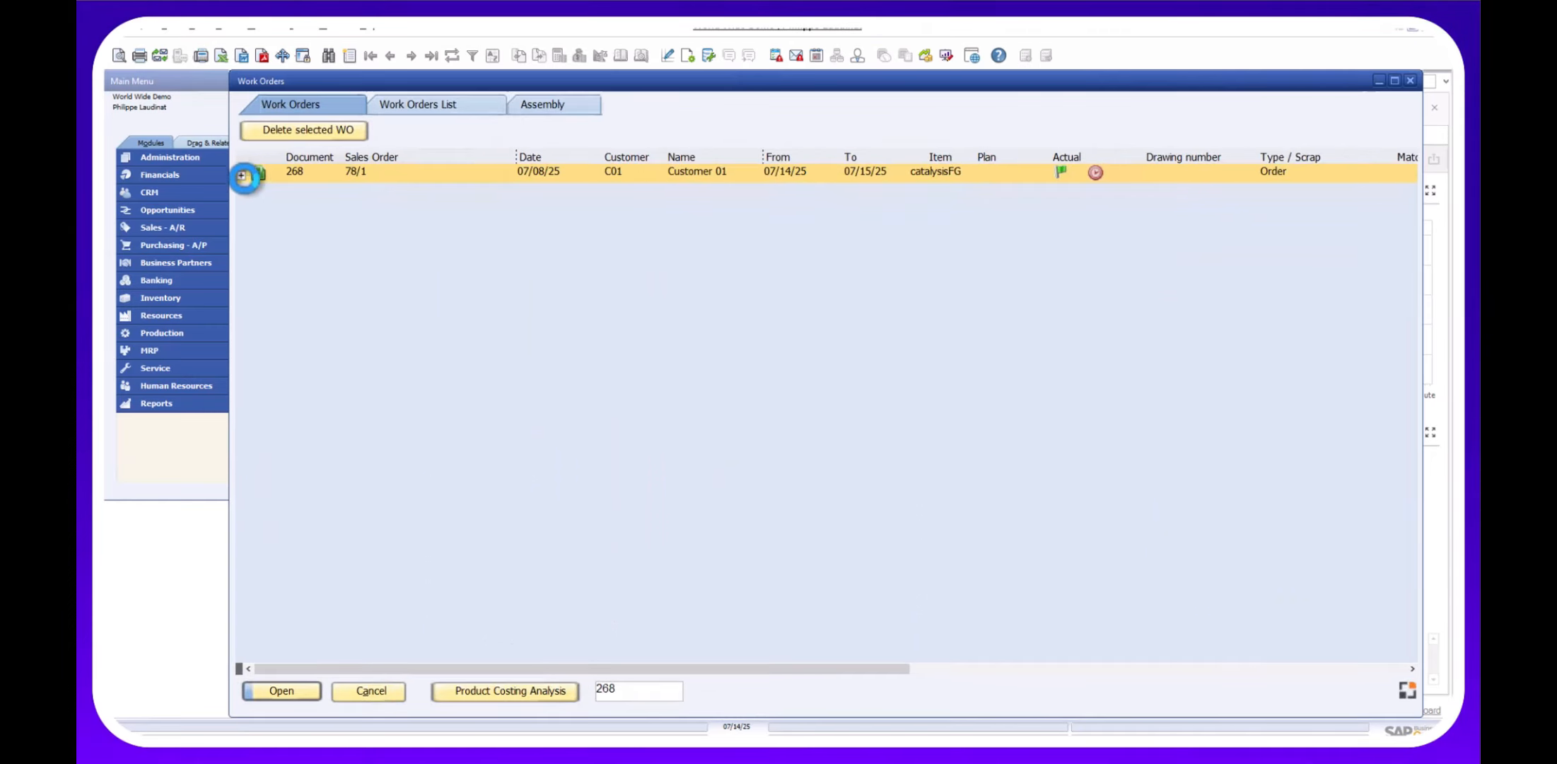
# Review order 268's CCPACK01 packing time booking, then close the sequence form and Work Orders.
pyautogui.click(243, 175)
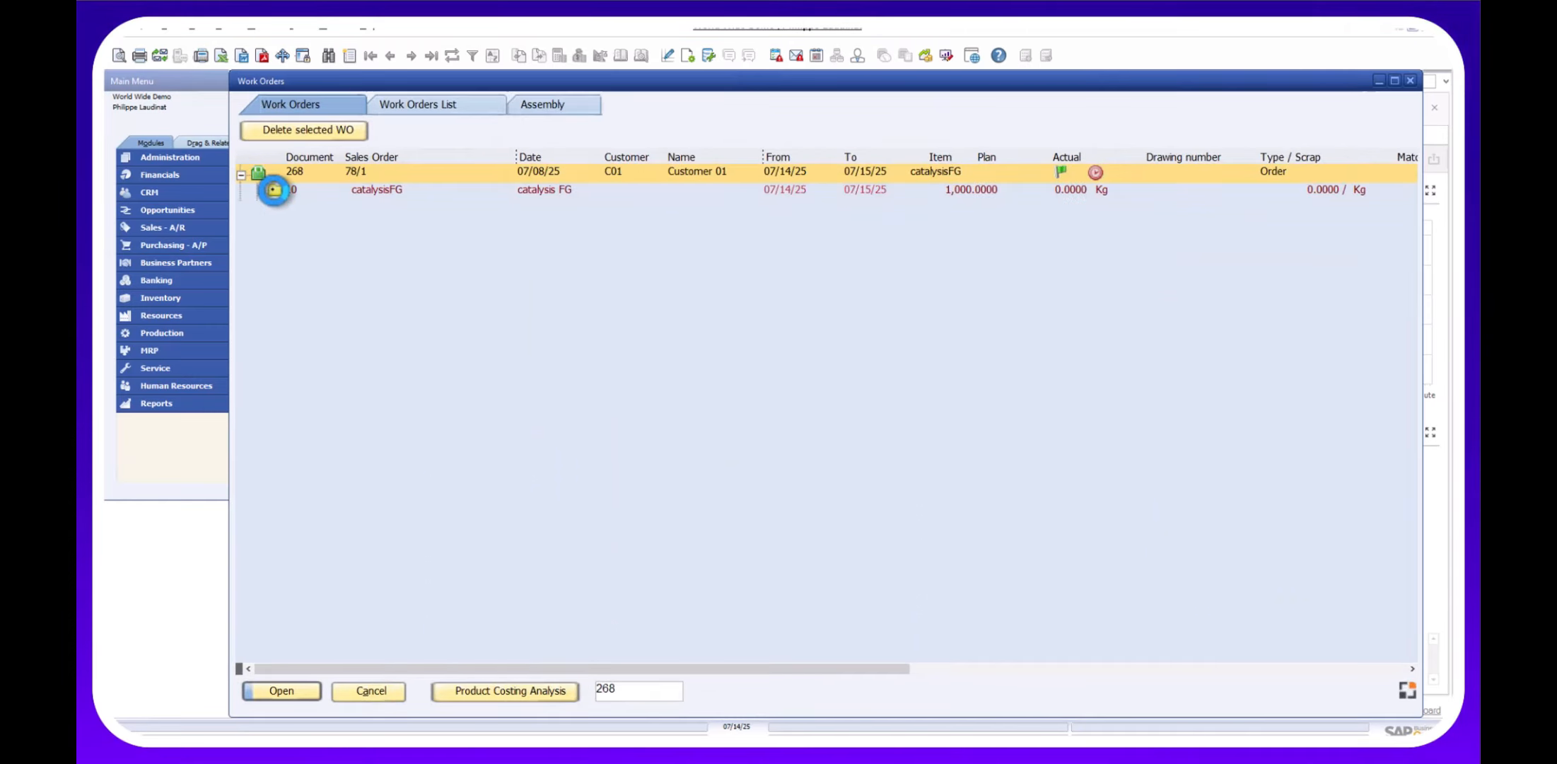
pyautogui.click(274, 189)
pyautogui.click(275, 266)
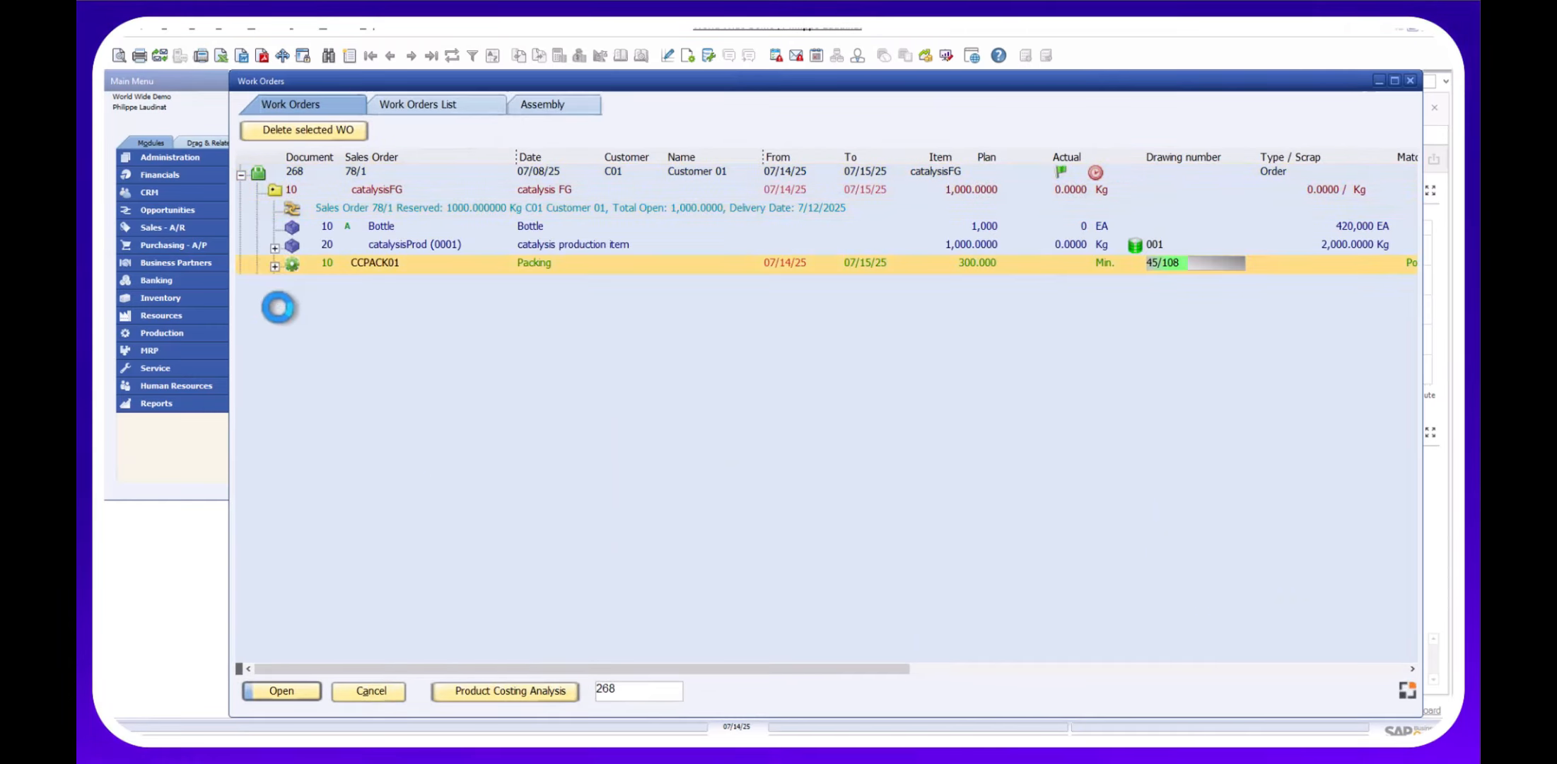
pyautogui.click(296, 283)
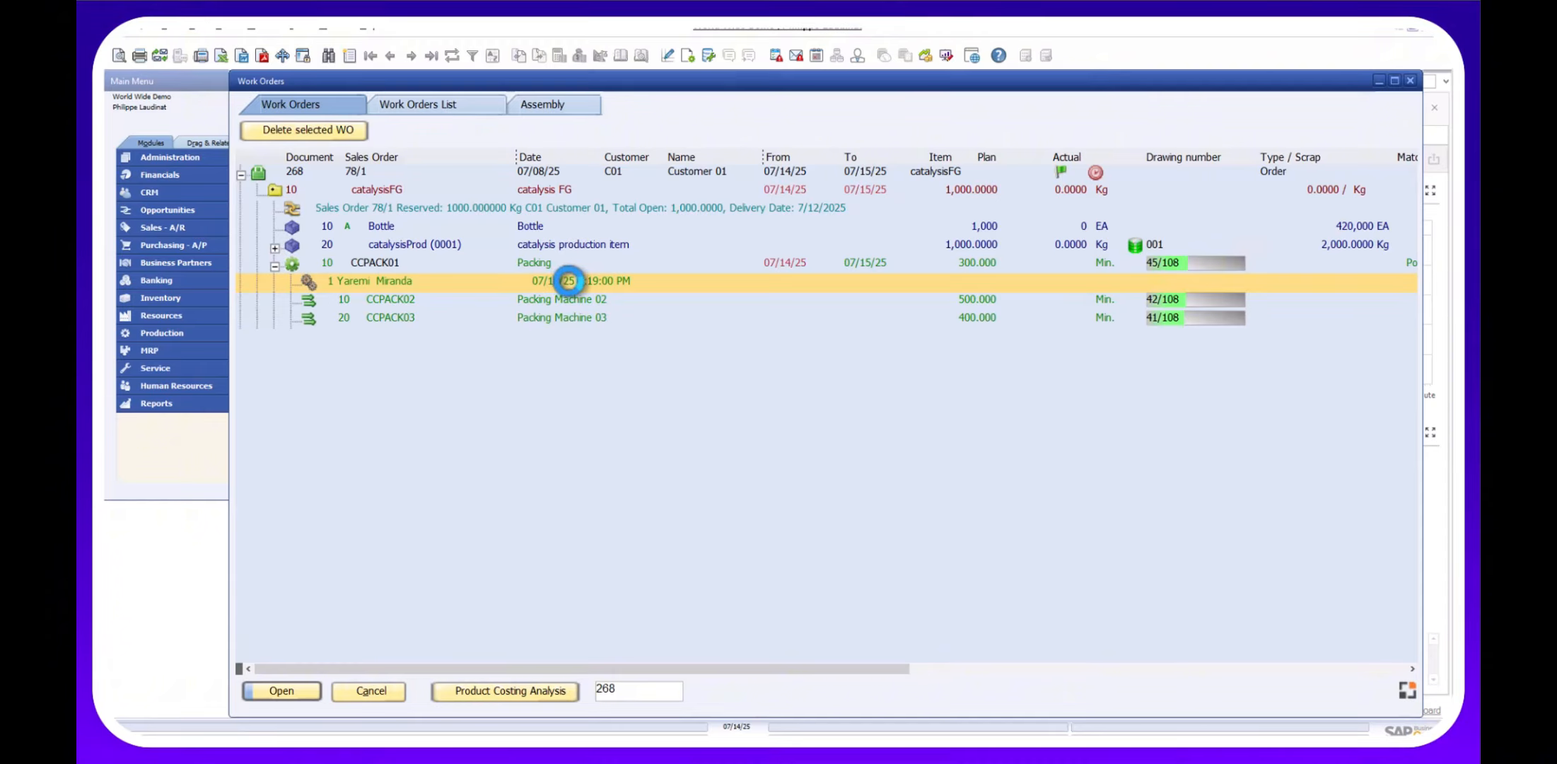
pyautogui.click(500, 262)
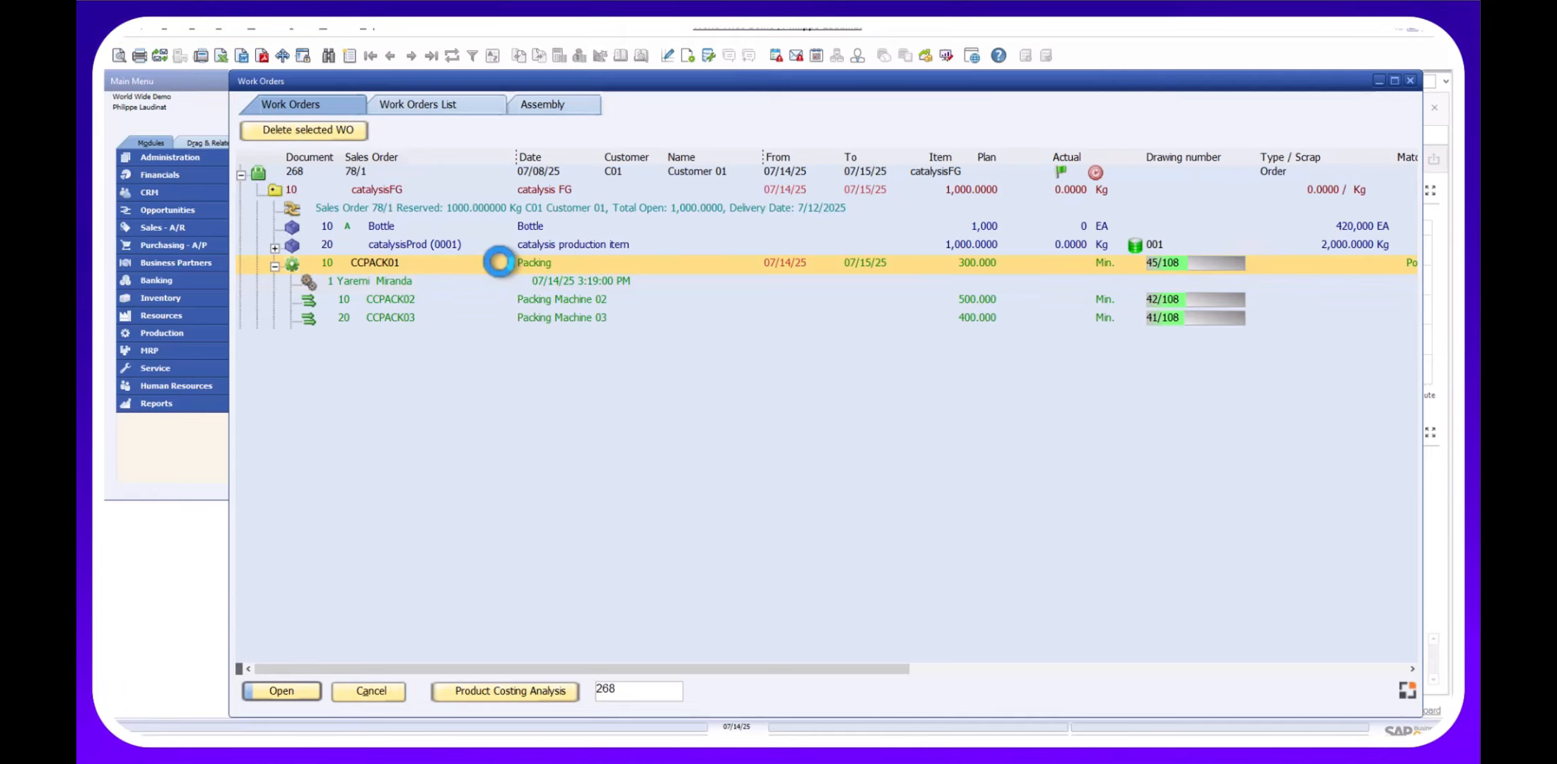
pyautogui.doubleClick(499, 263)
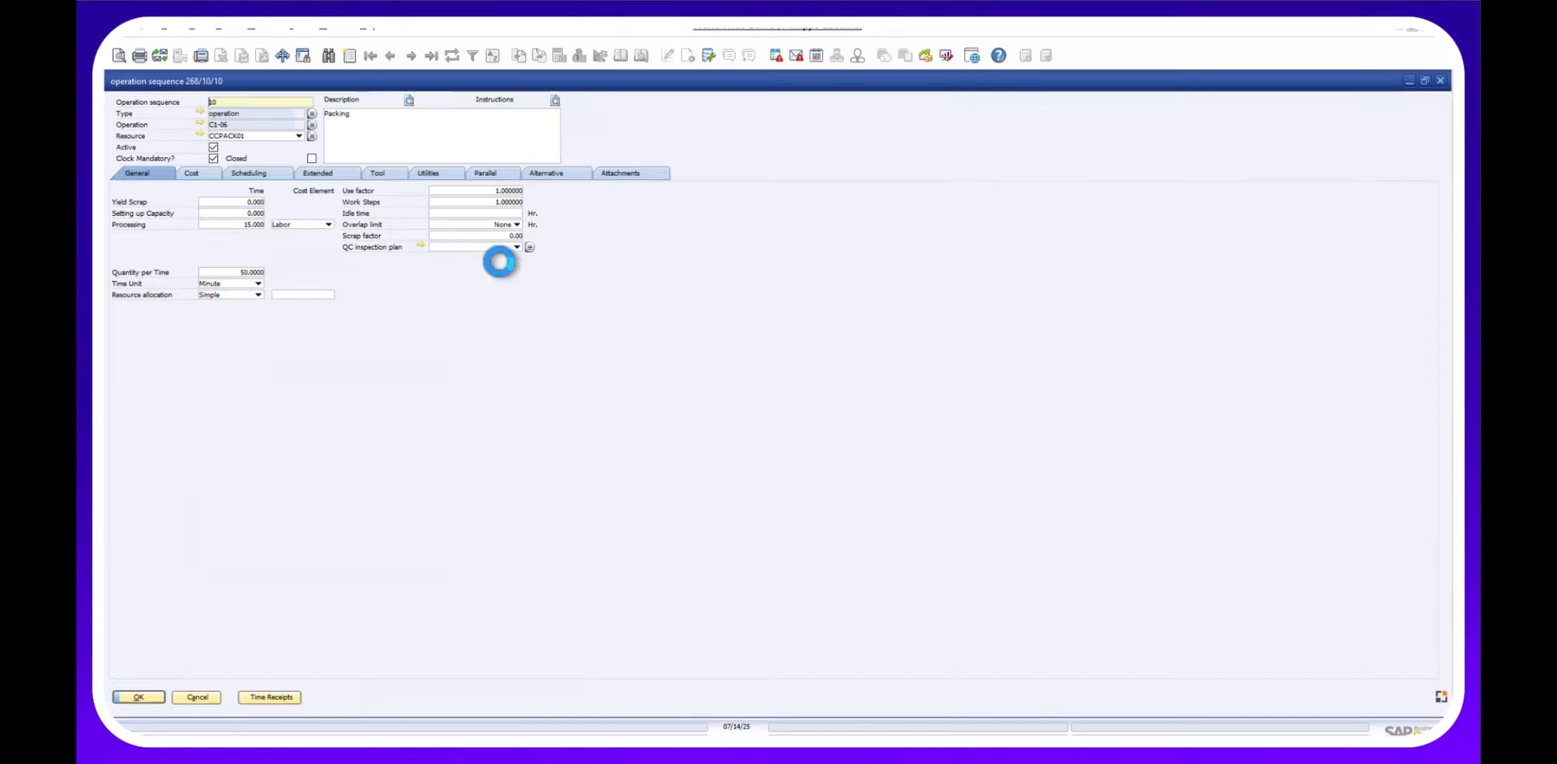
pyautogui.click(200, 696)
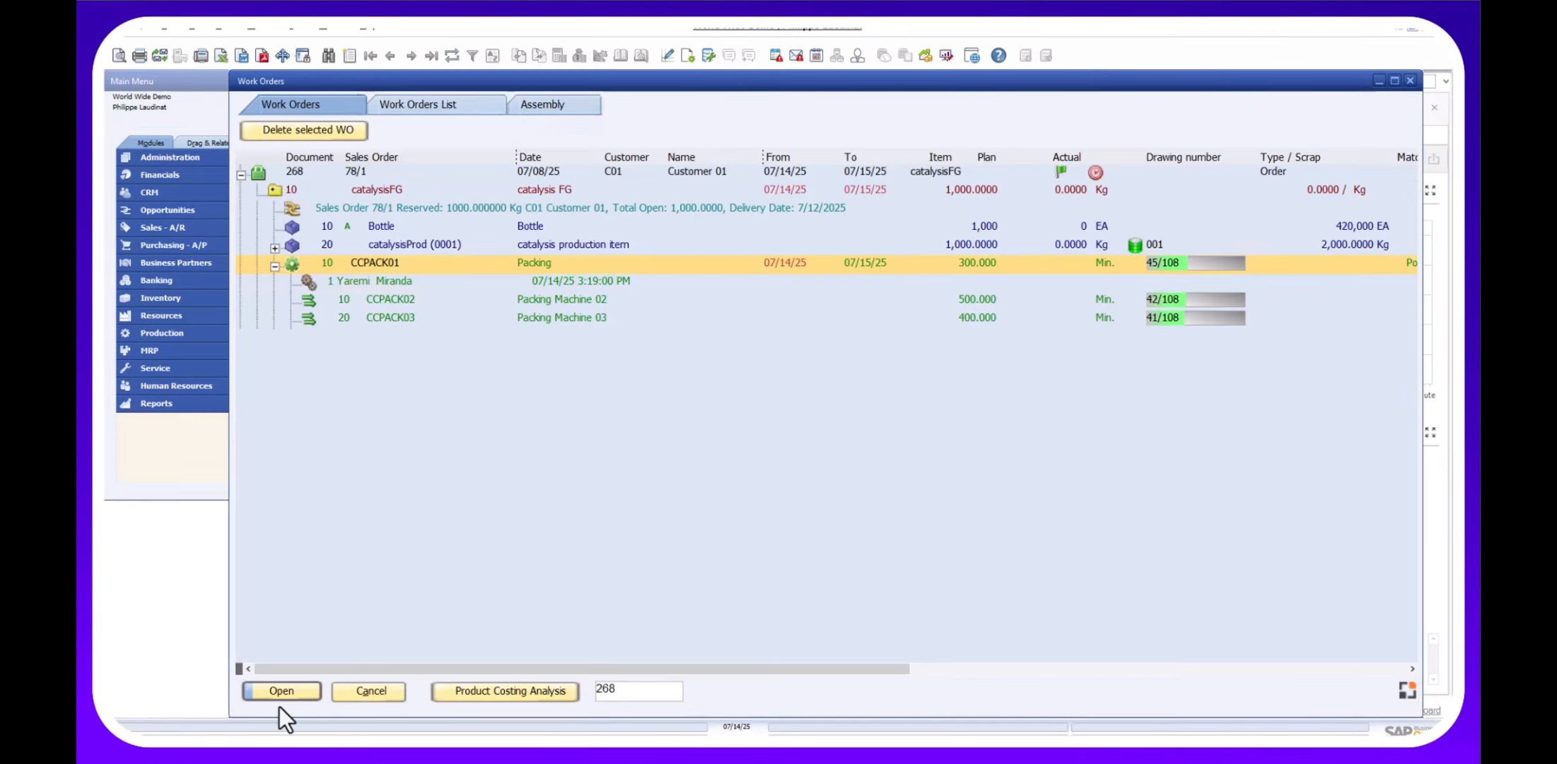
pyautogui.click(282, 700)
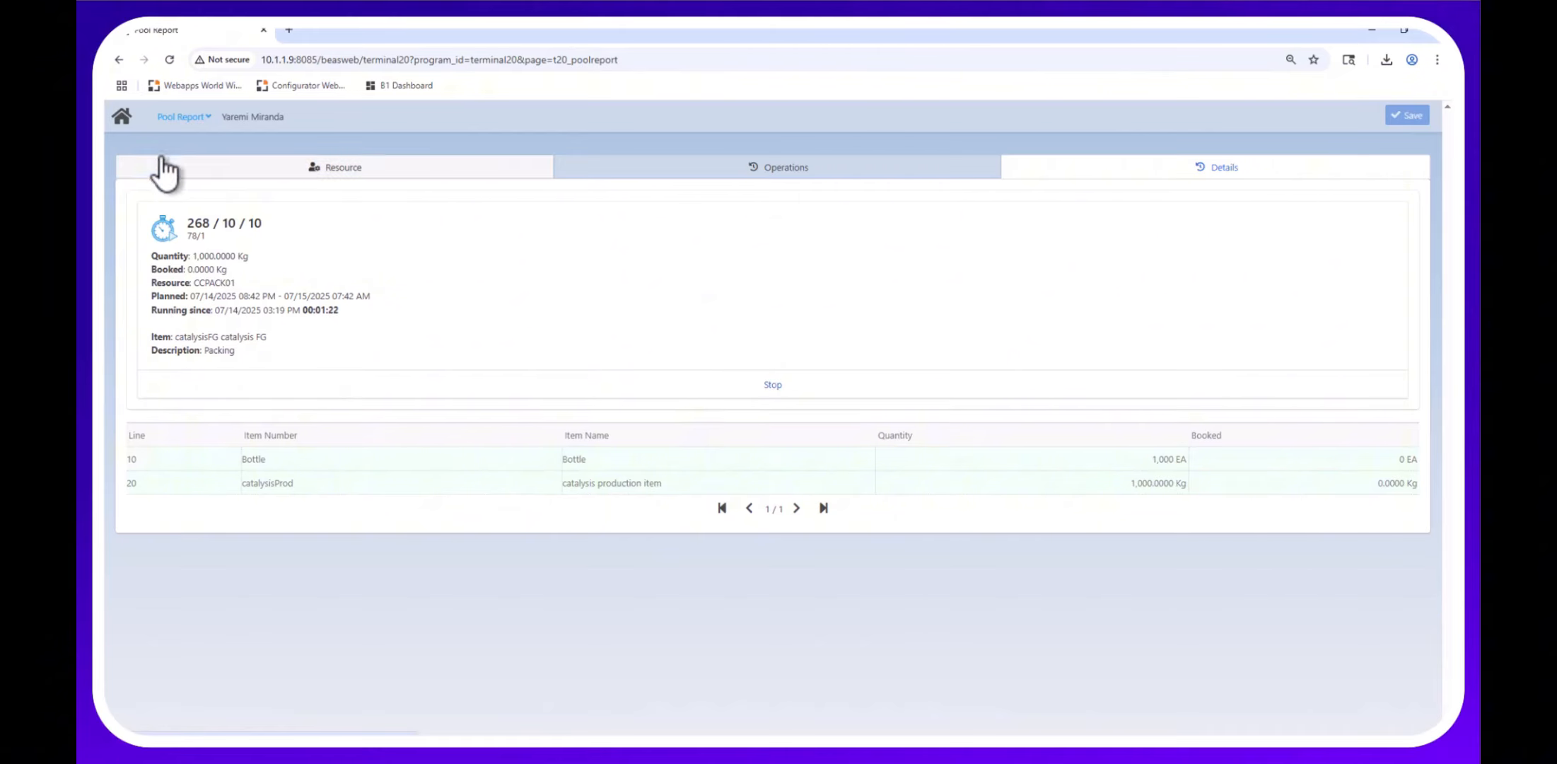
# Open WO Goods Receipt and select work order position 268/10 catalysisFG.
pyautogui.click(122, 117)
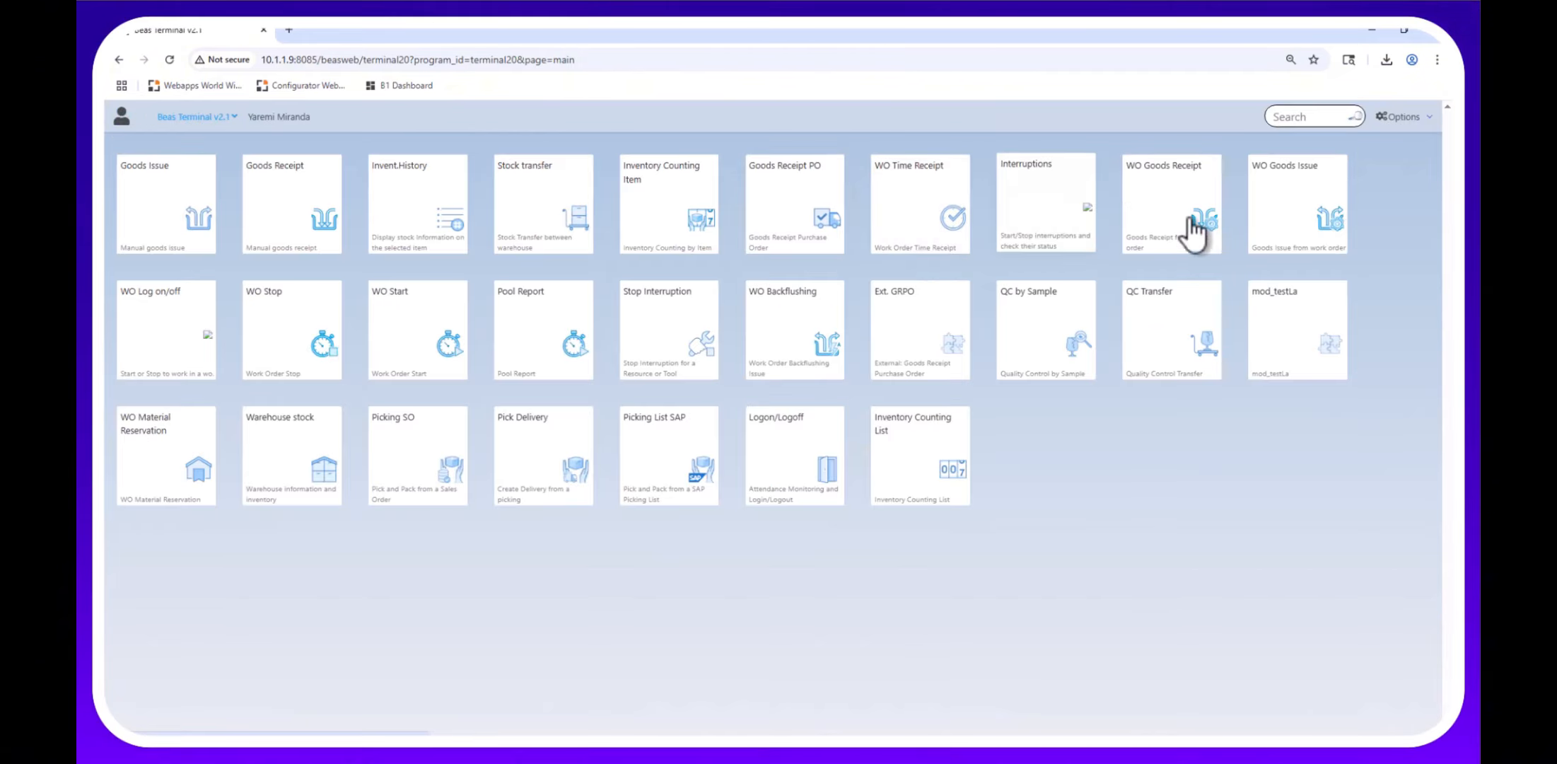
pyautogui.click(1167, 233)
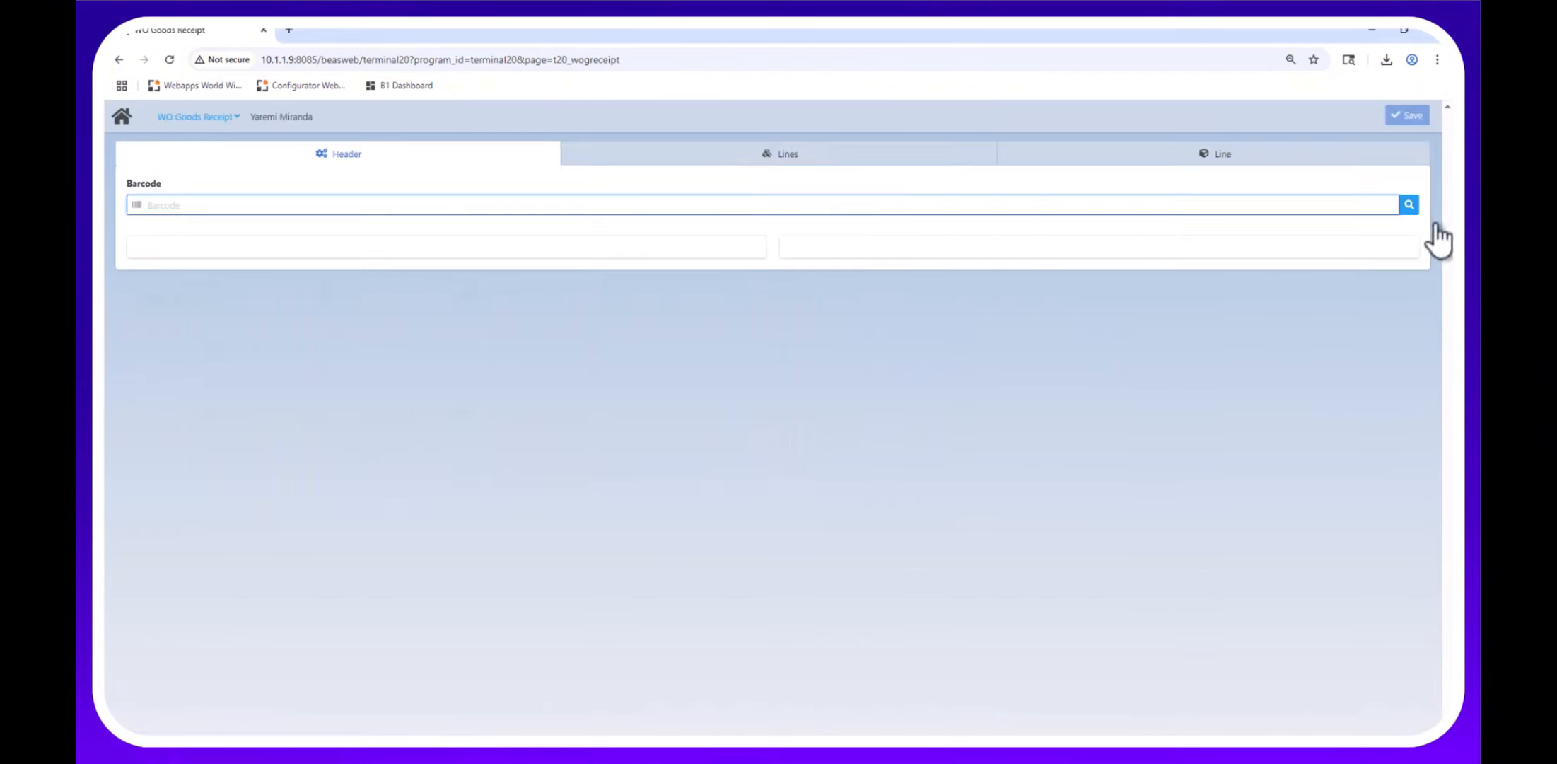
pyautogui.click(1409, 206)
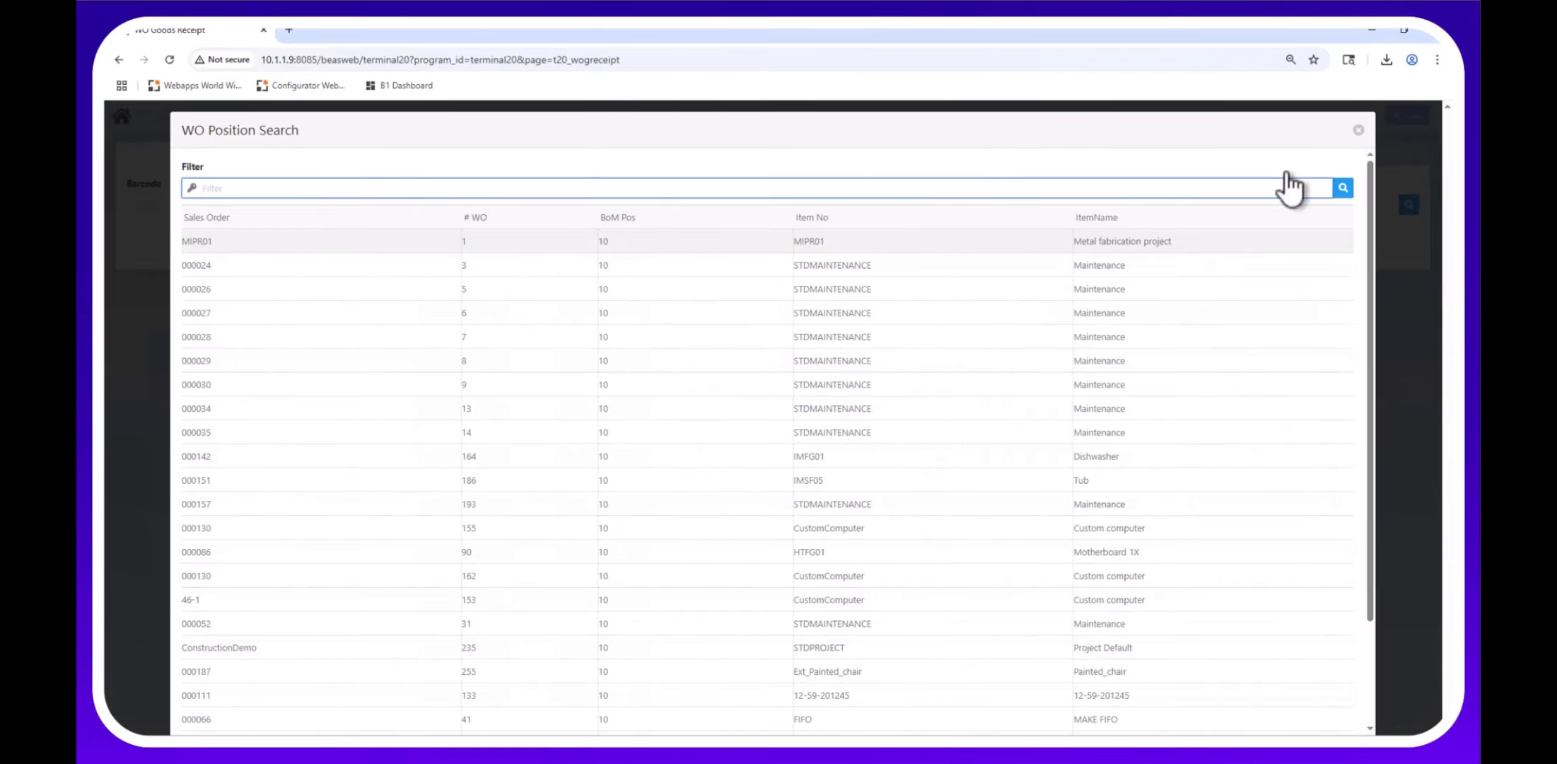
pyautogui.click(1357, 131)
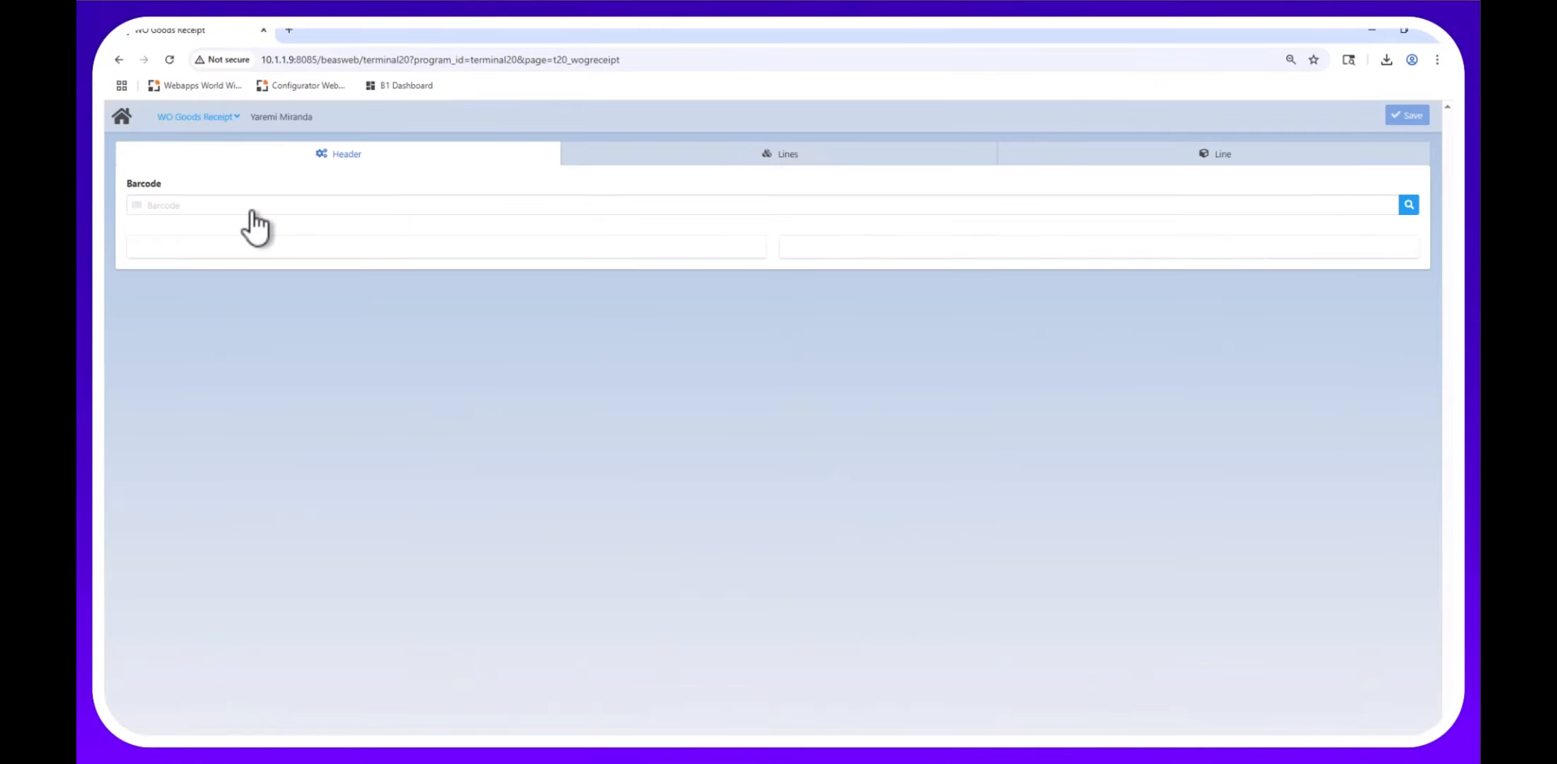
pyautogui.write('268')
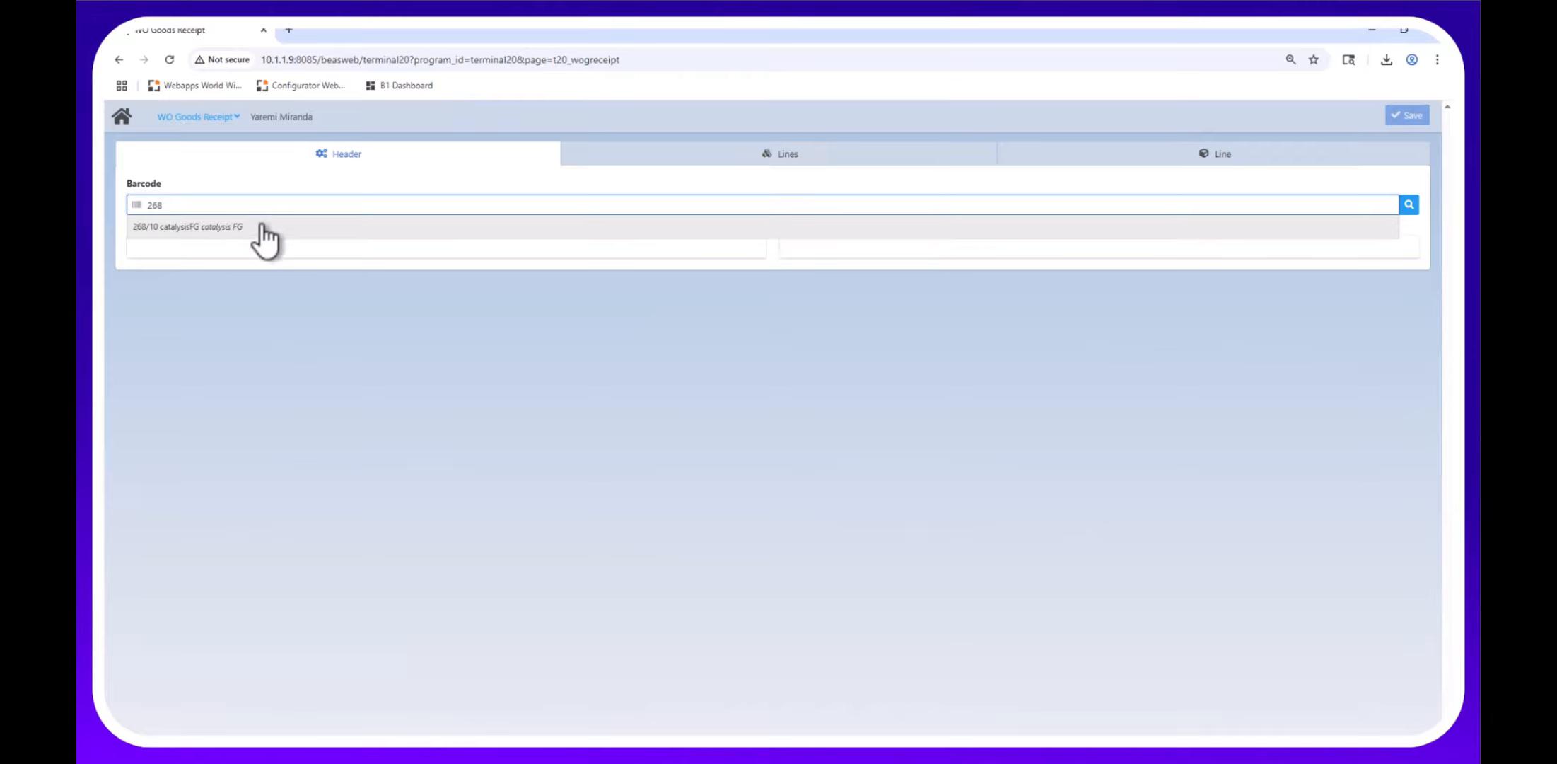
pyautogui.click(198, 228)
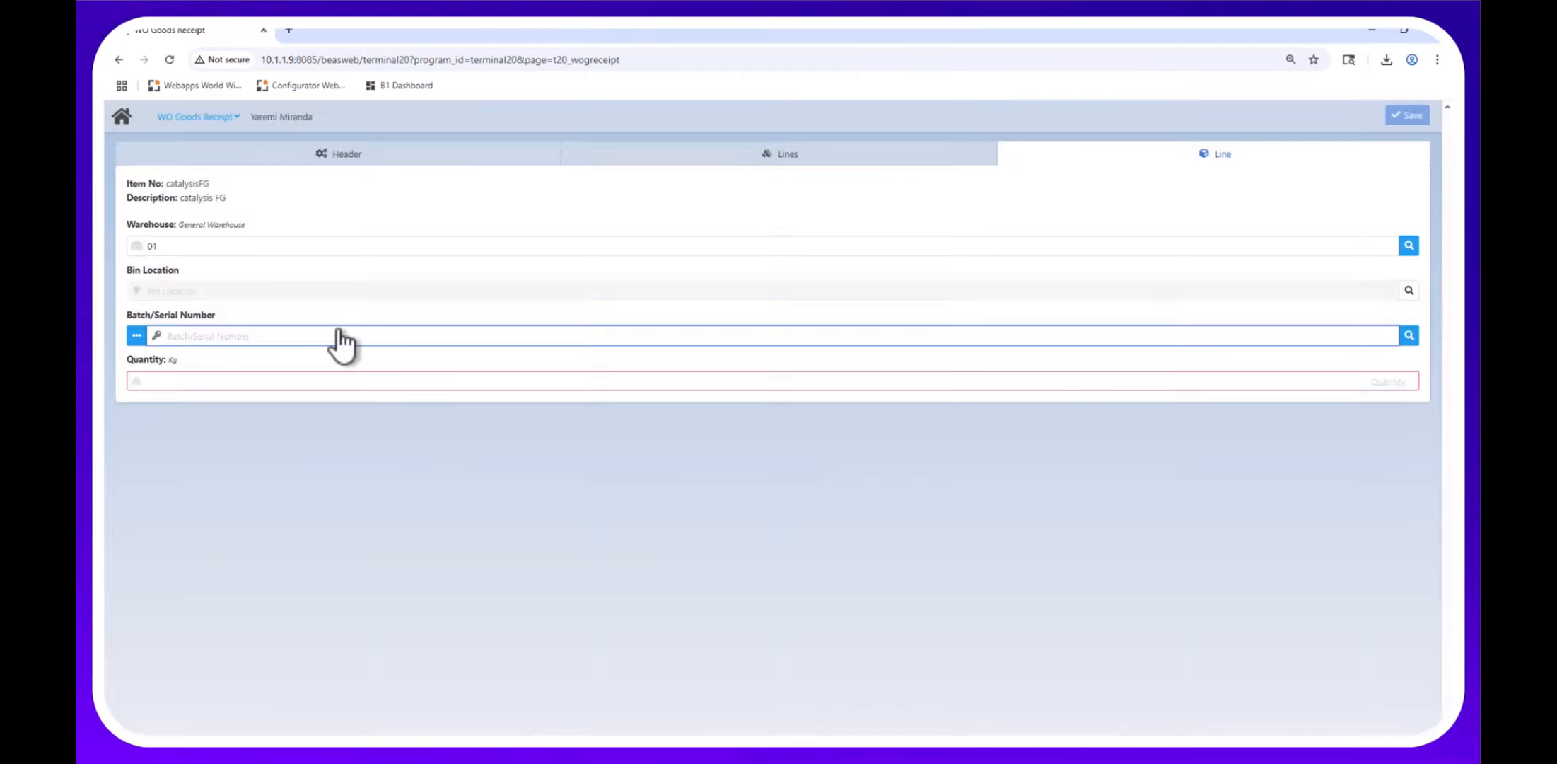
# Delete the existing batch line and enter a receipt quantity of 500.
pyautogui.click(137, 335)
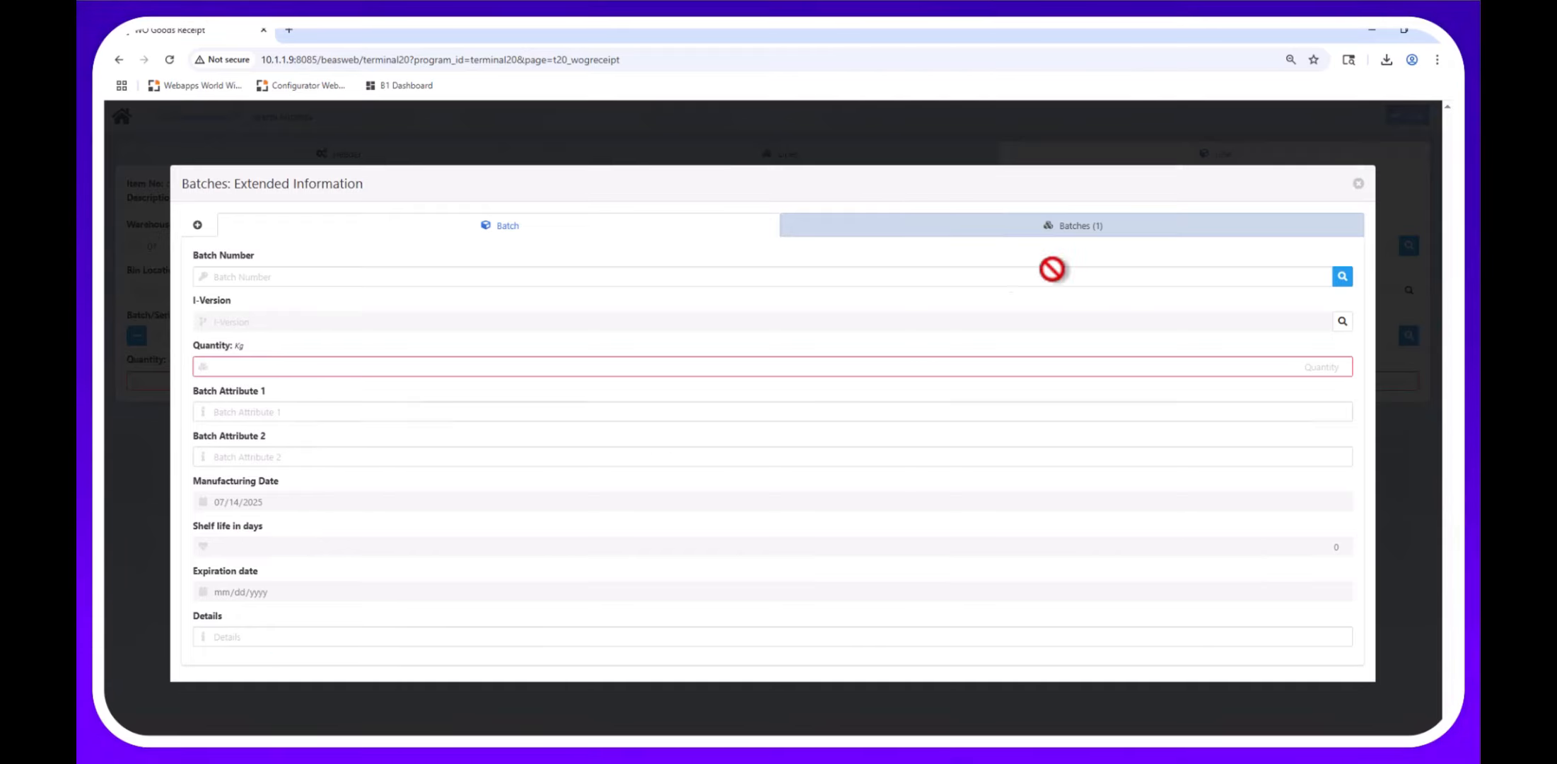
pyautogui.click(1312, 225)
pyautogui.click(1337, 289)
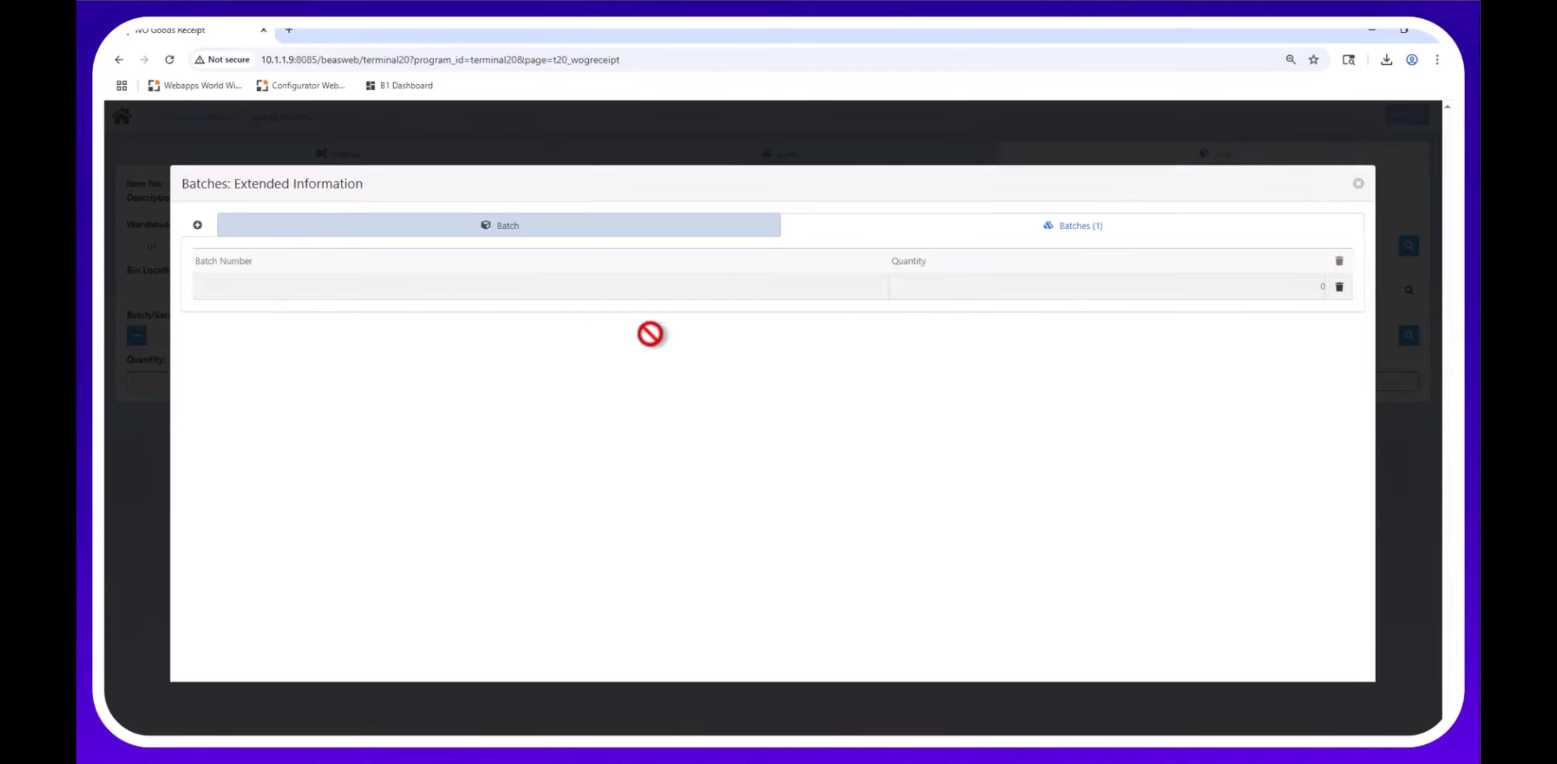
pyautogui.click(442, 655)
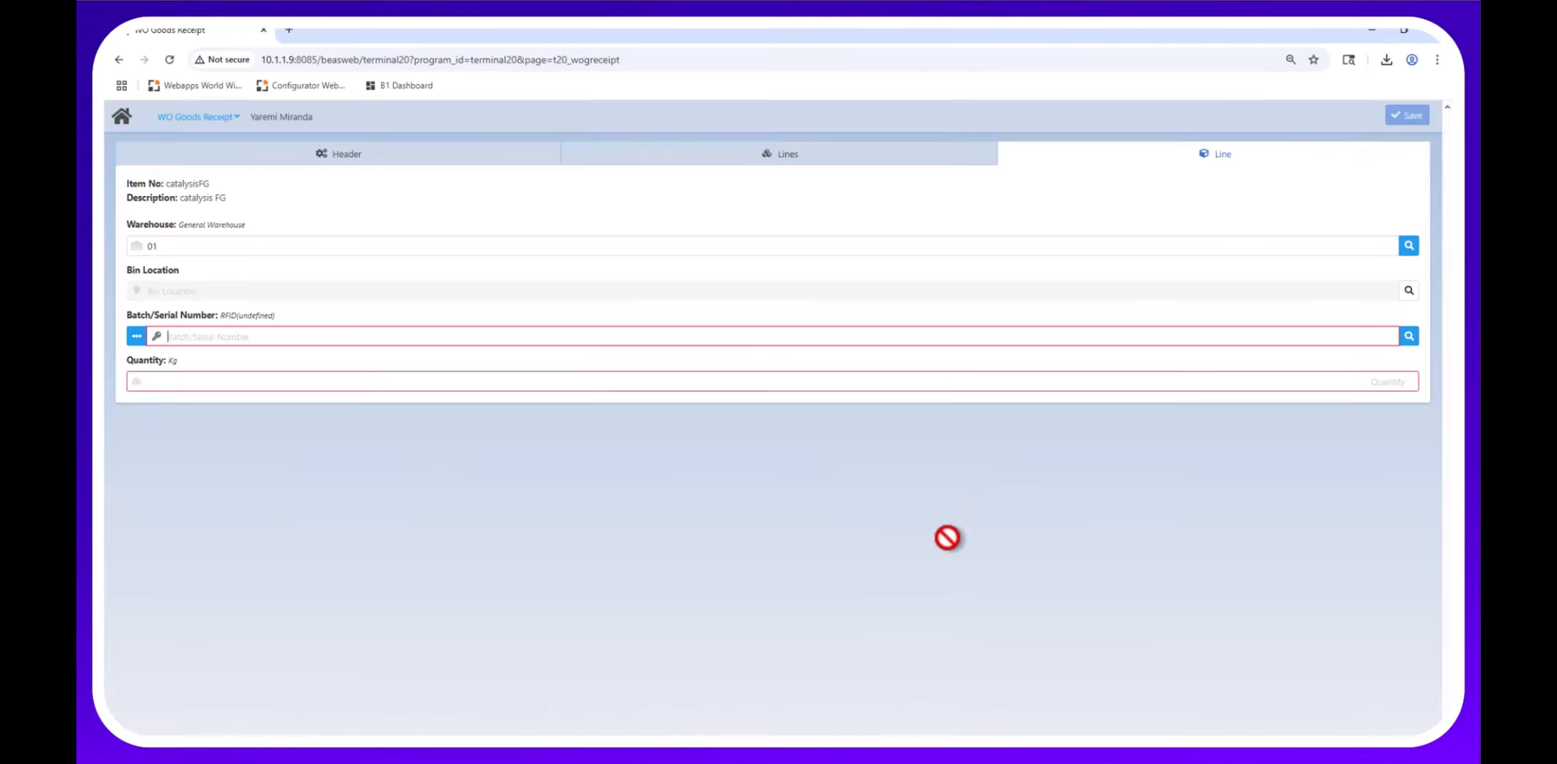
pyautogui.click(421, 376)
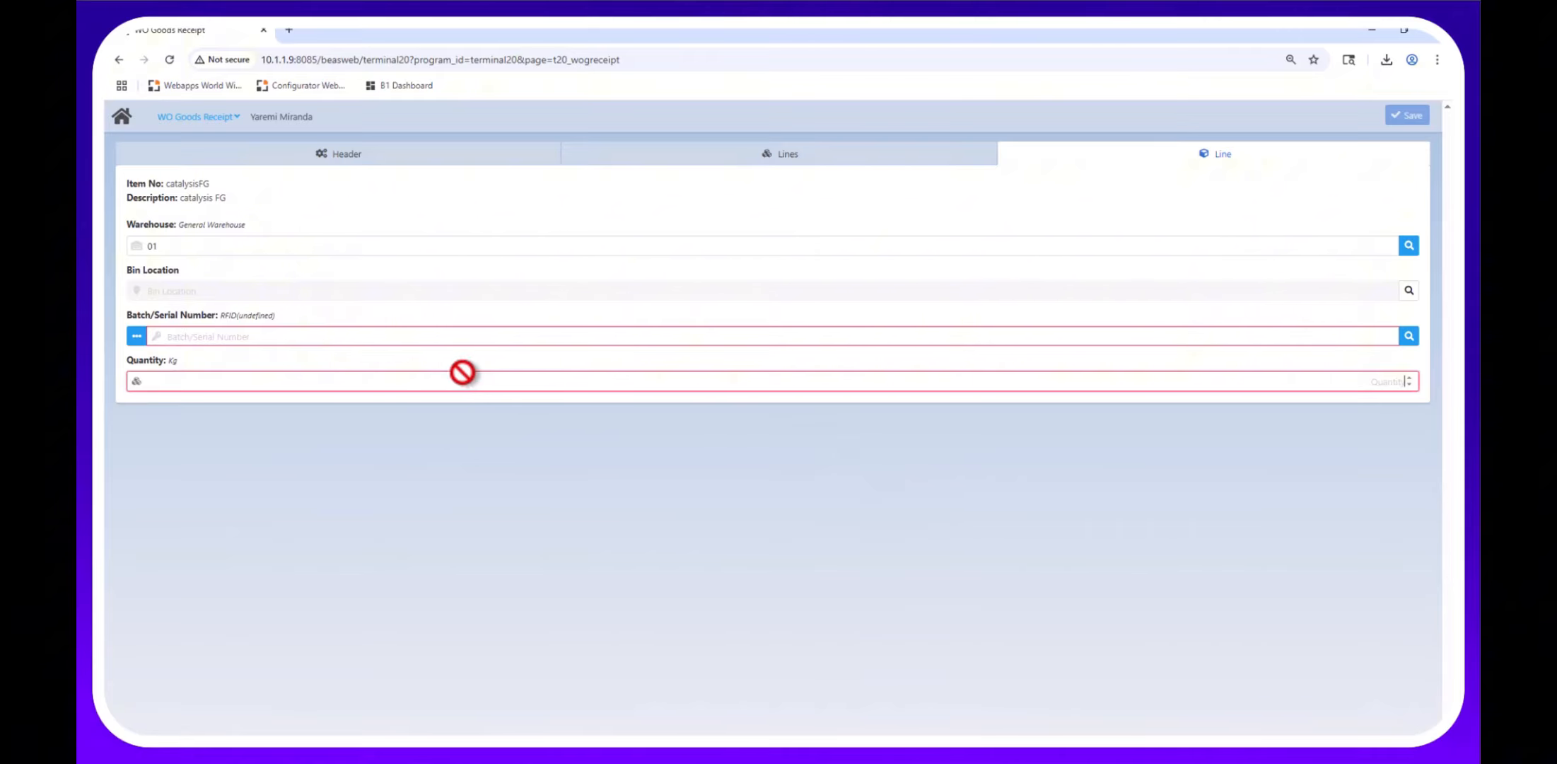
pyautogui.write('1000')
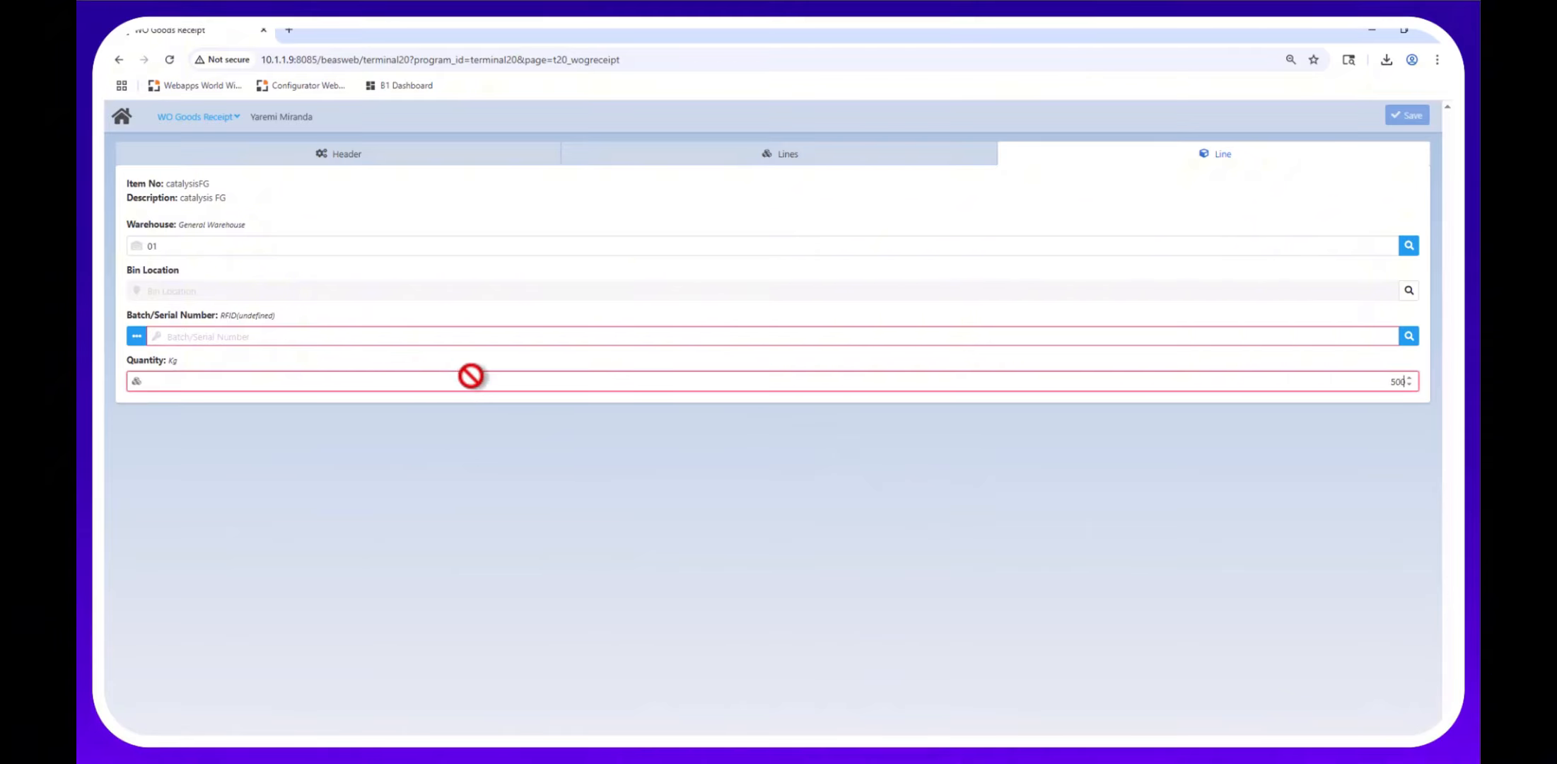
pyautogui.press('Tab')
pyautogui.click(1022, 220)
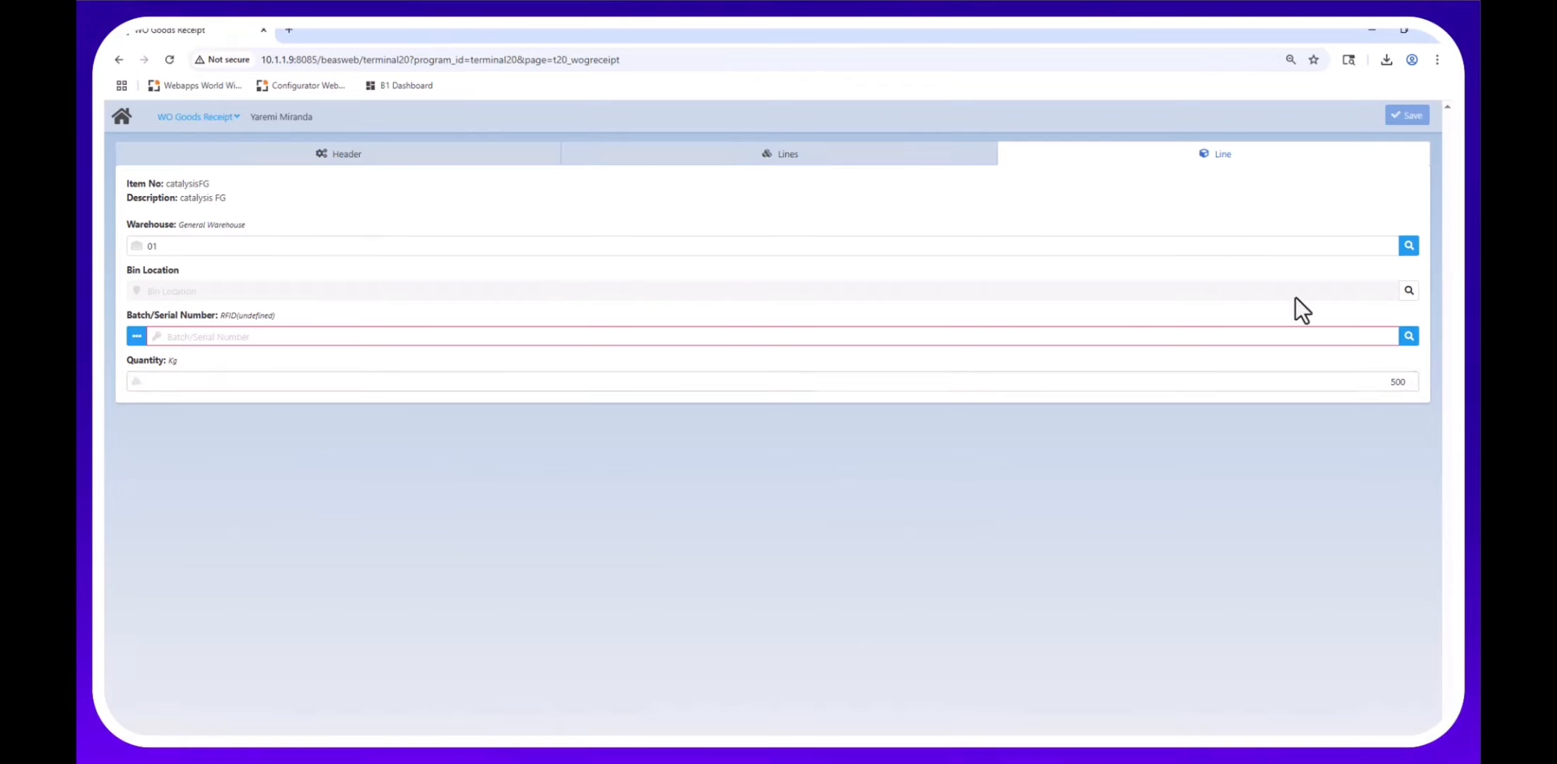
# Reselect position 268/10, verify the 500 kg quantity and save the goods receipt.
pyautogui.click(770, 155)
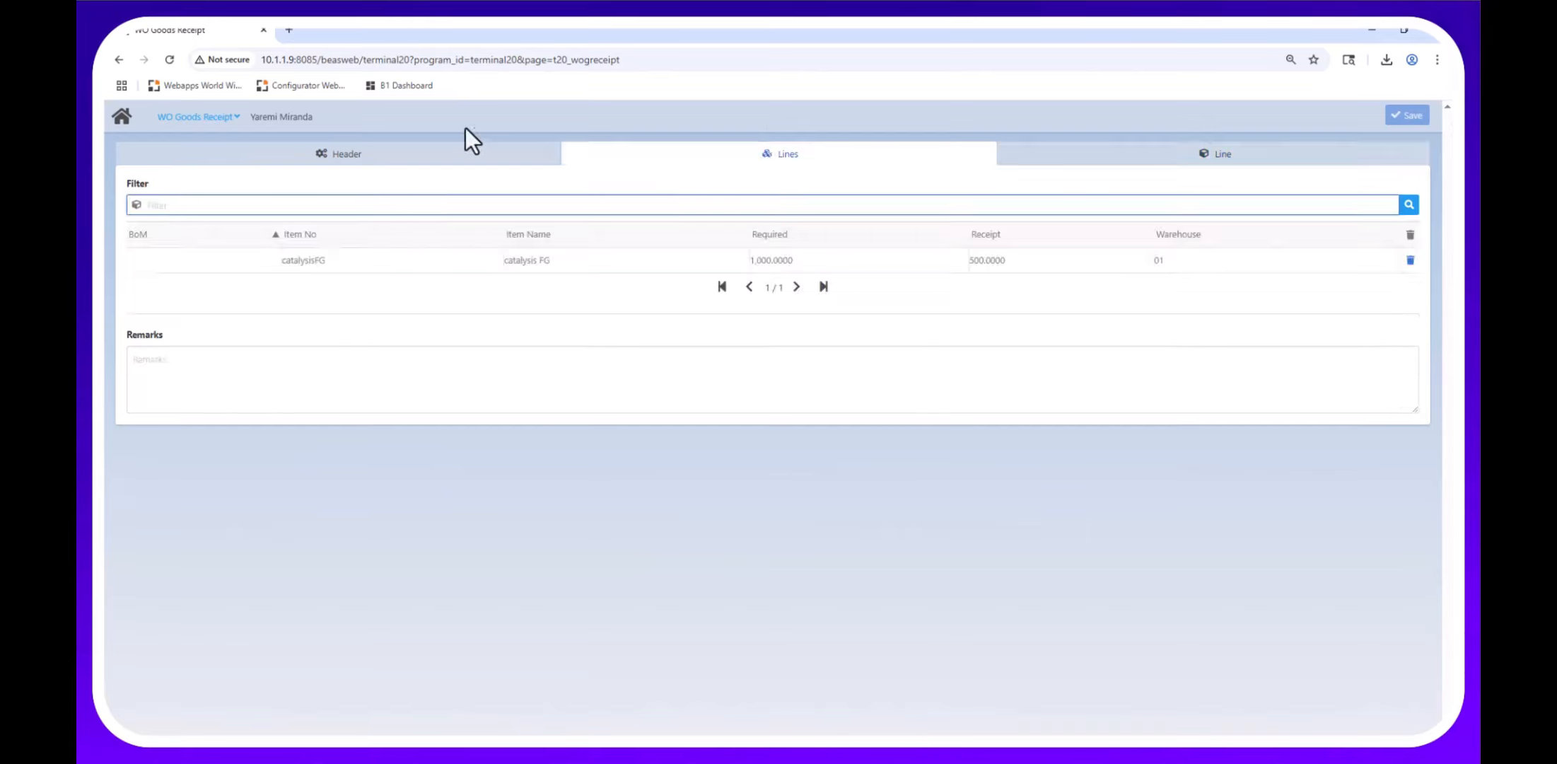
pyautogui.click(429, 156)
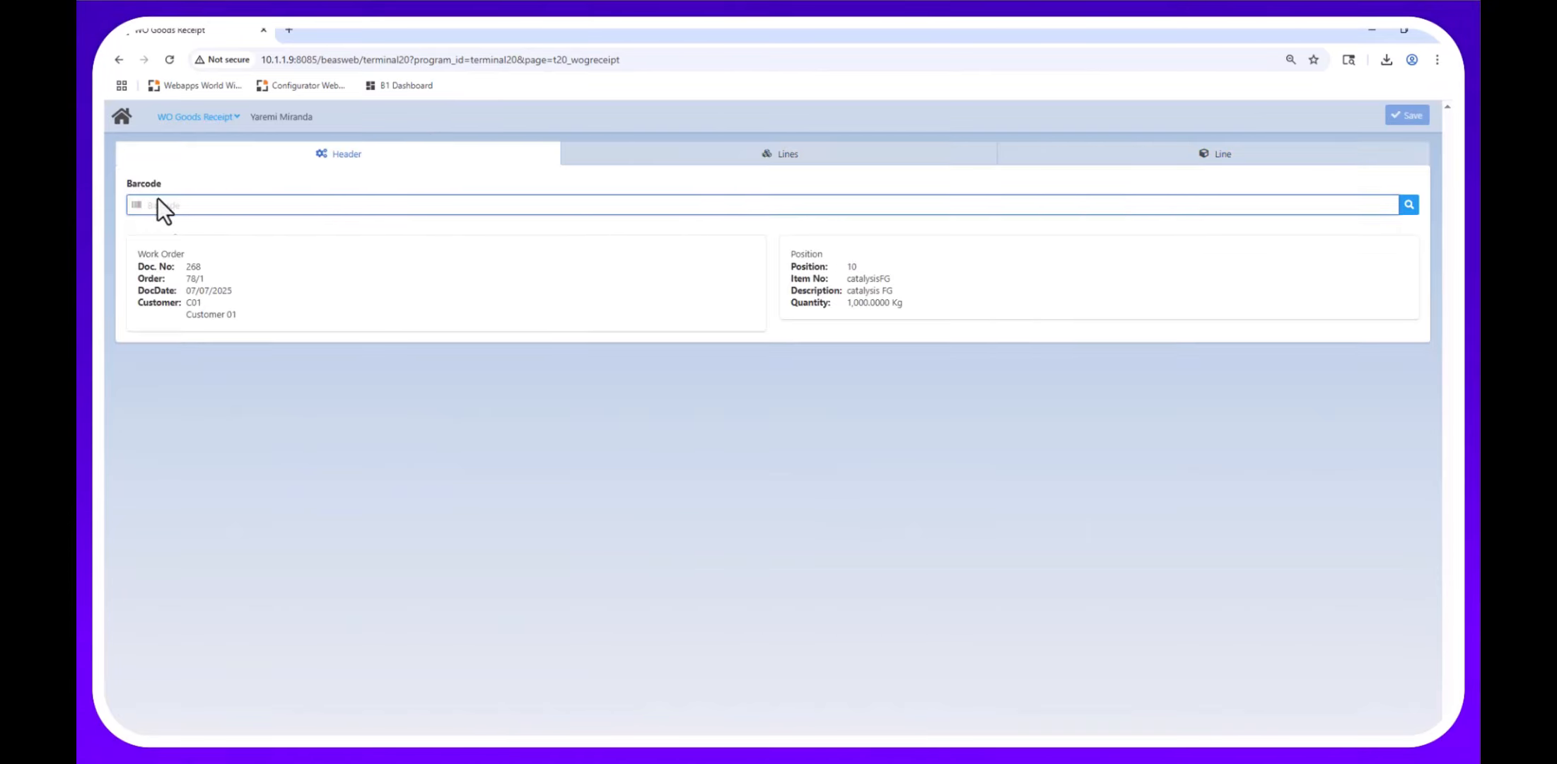
pyautogui.click(411, 201)
pyautogui.write('268')
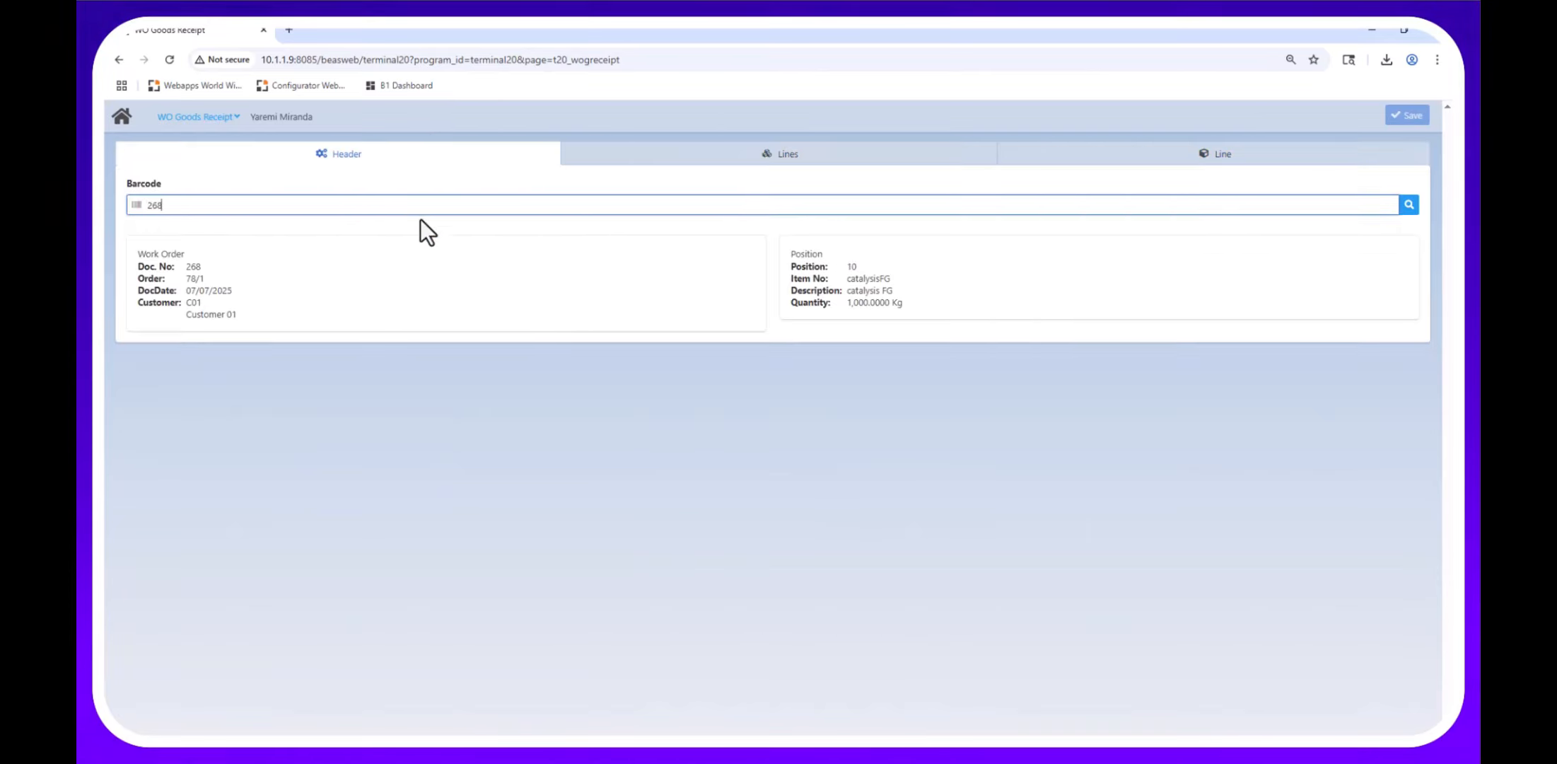
pyautogui.click(192, 228)
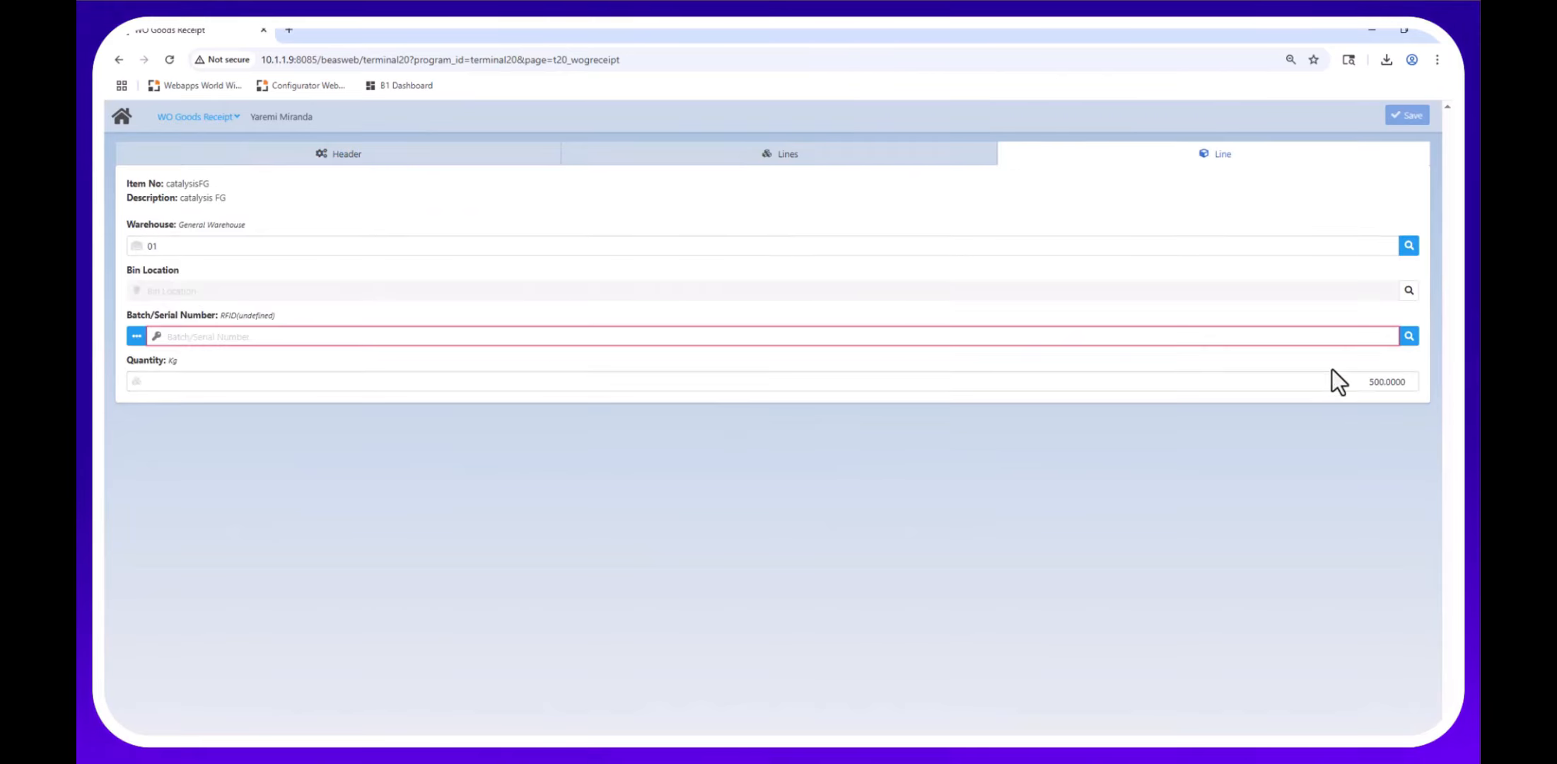
pyautogui.click(1335, 388)
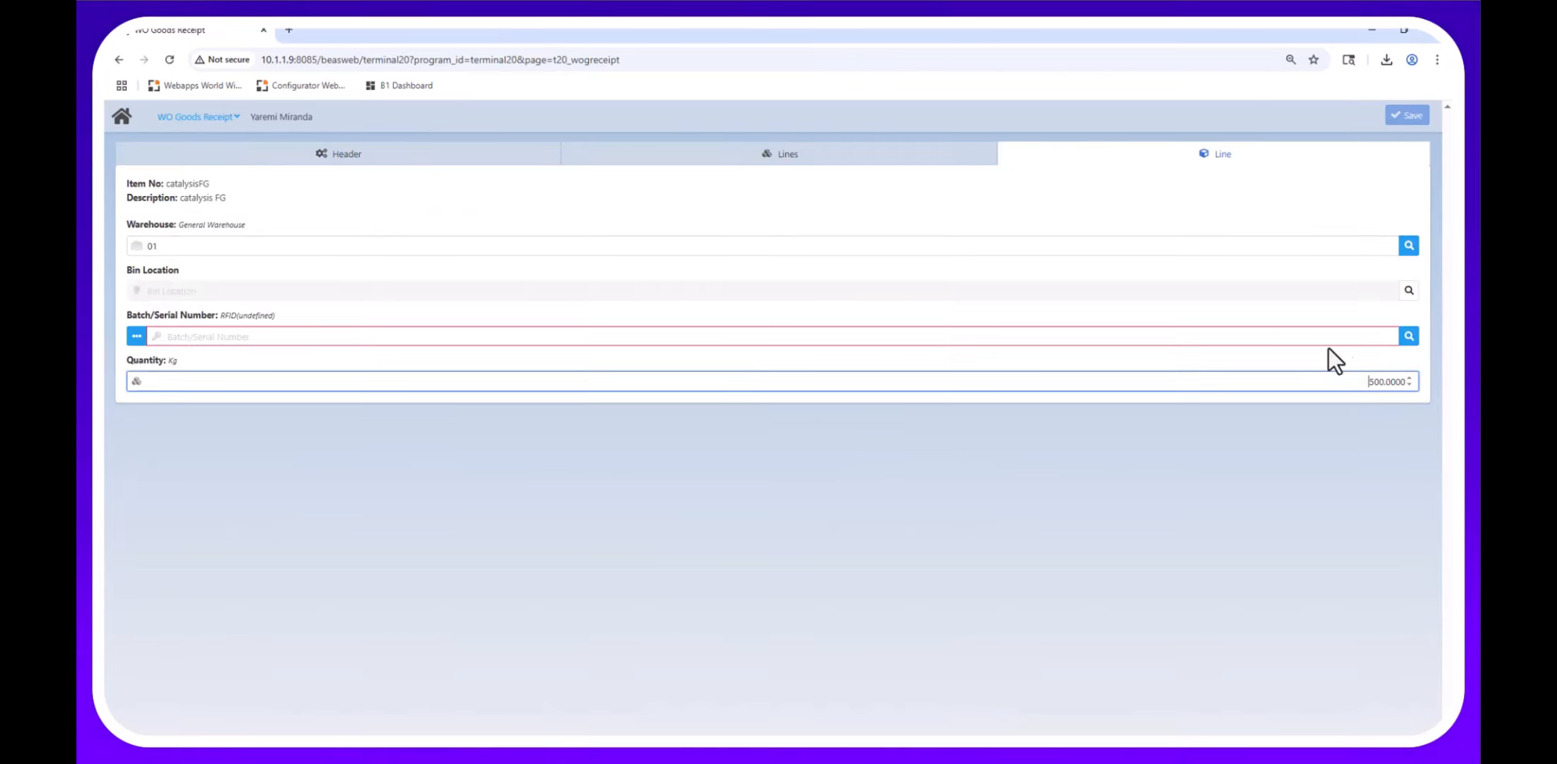
pyautogui.click(1408, 337)
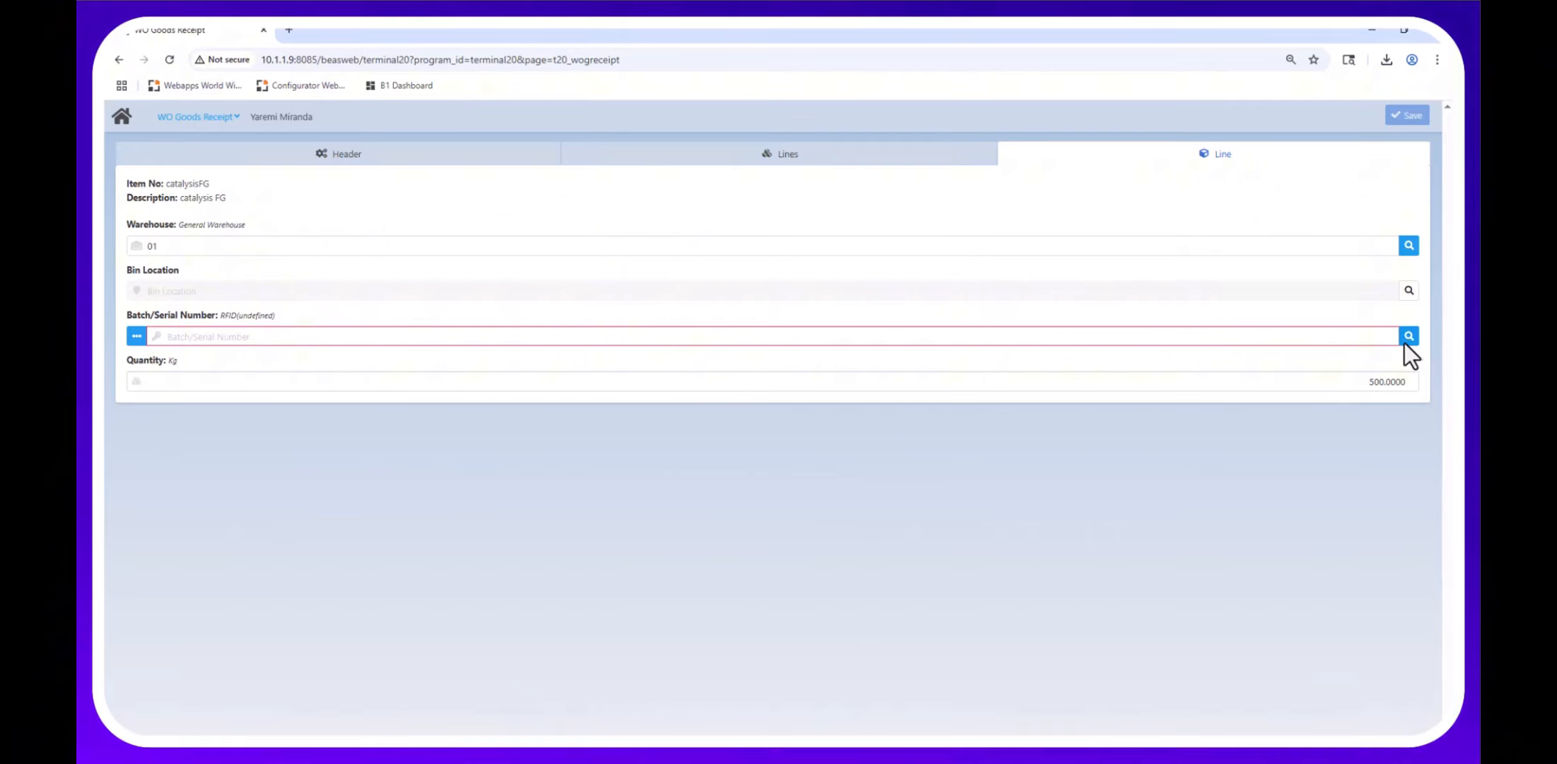
pyautogui.click(137, 337)
pyautogui.press('Escape')
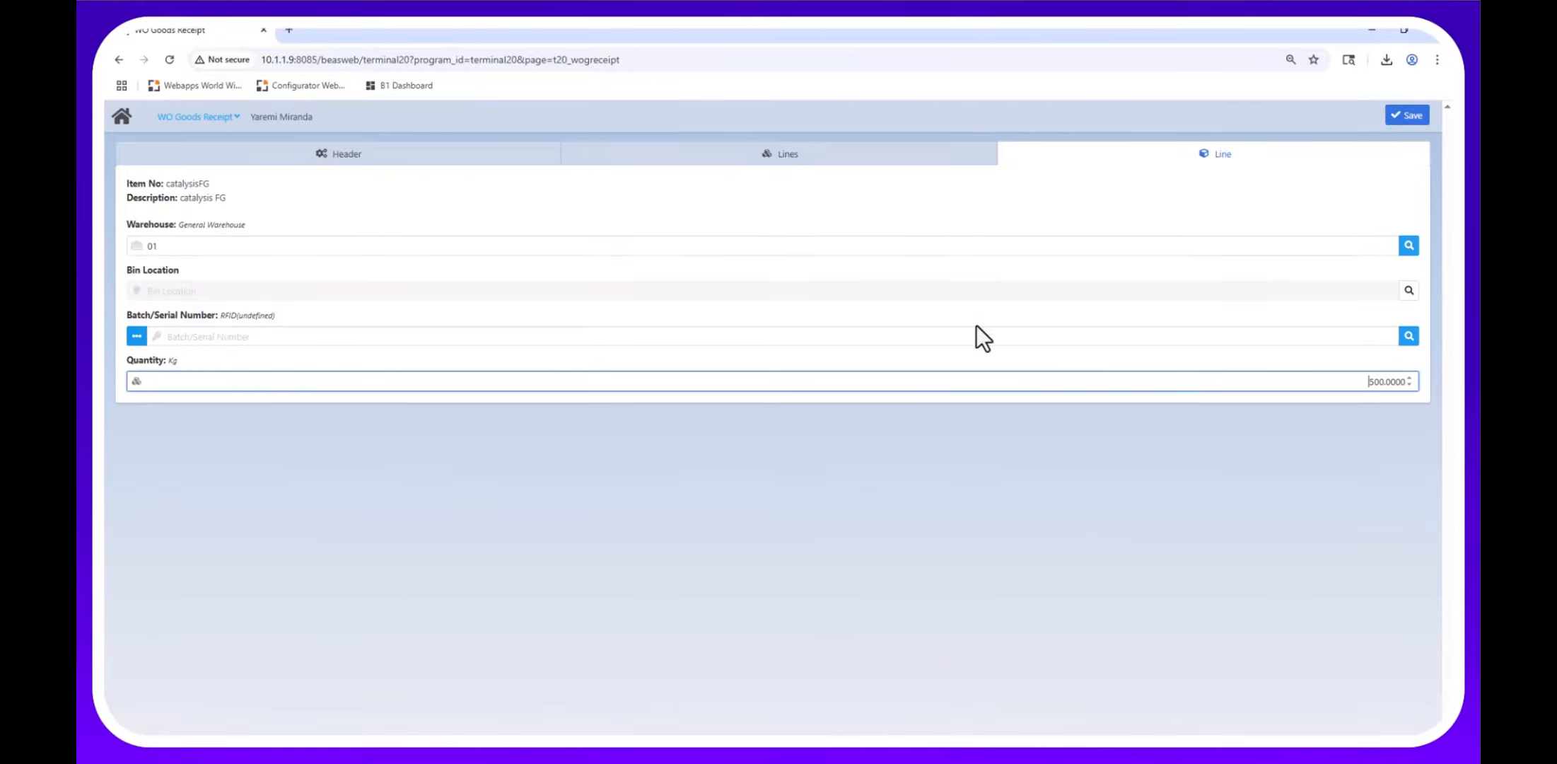
pyautogui.click(1309, 215)
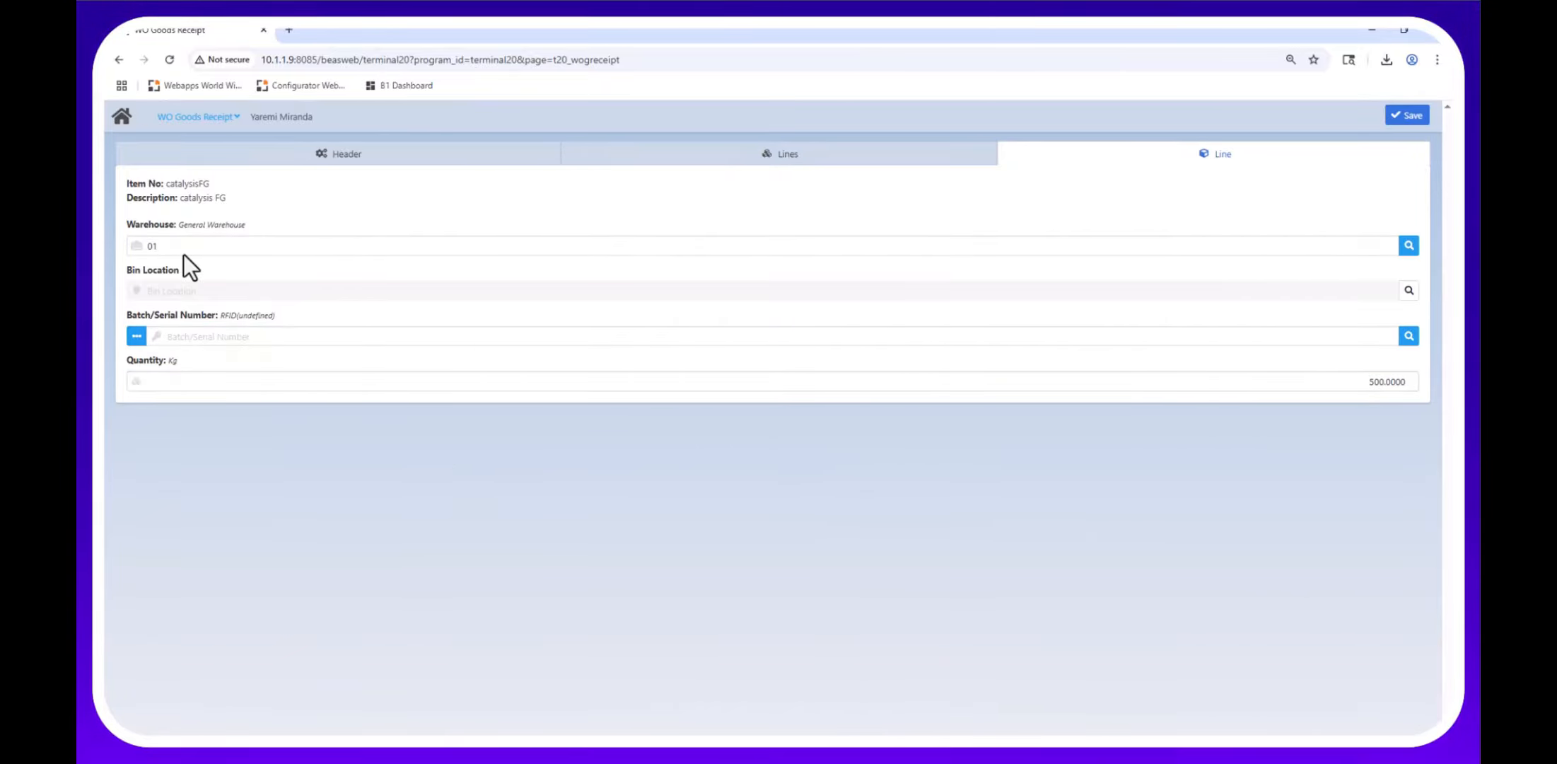
pyautogui.click(1418, 120)
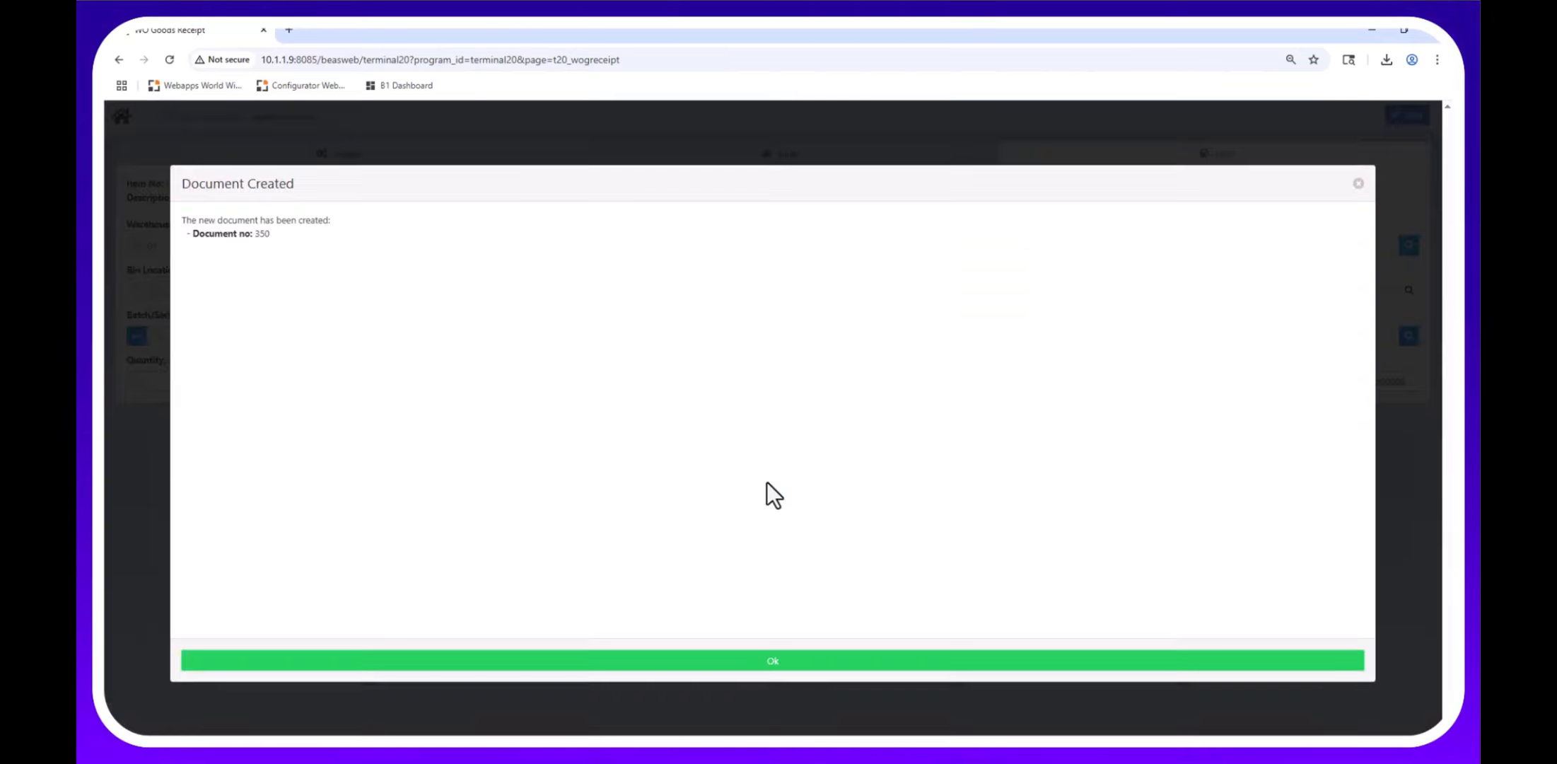
# Acknowledge document 350 and open the Work Orders list sorted newest first.
pyautogui.click(613, 659)
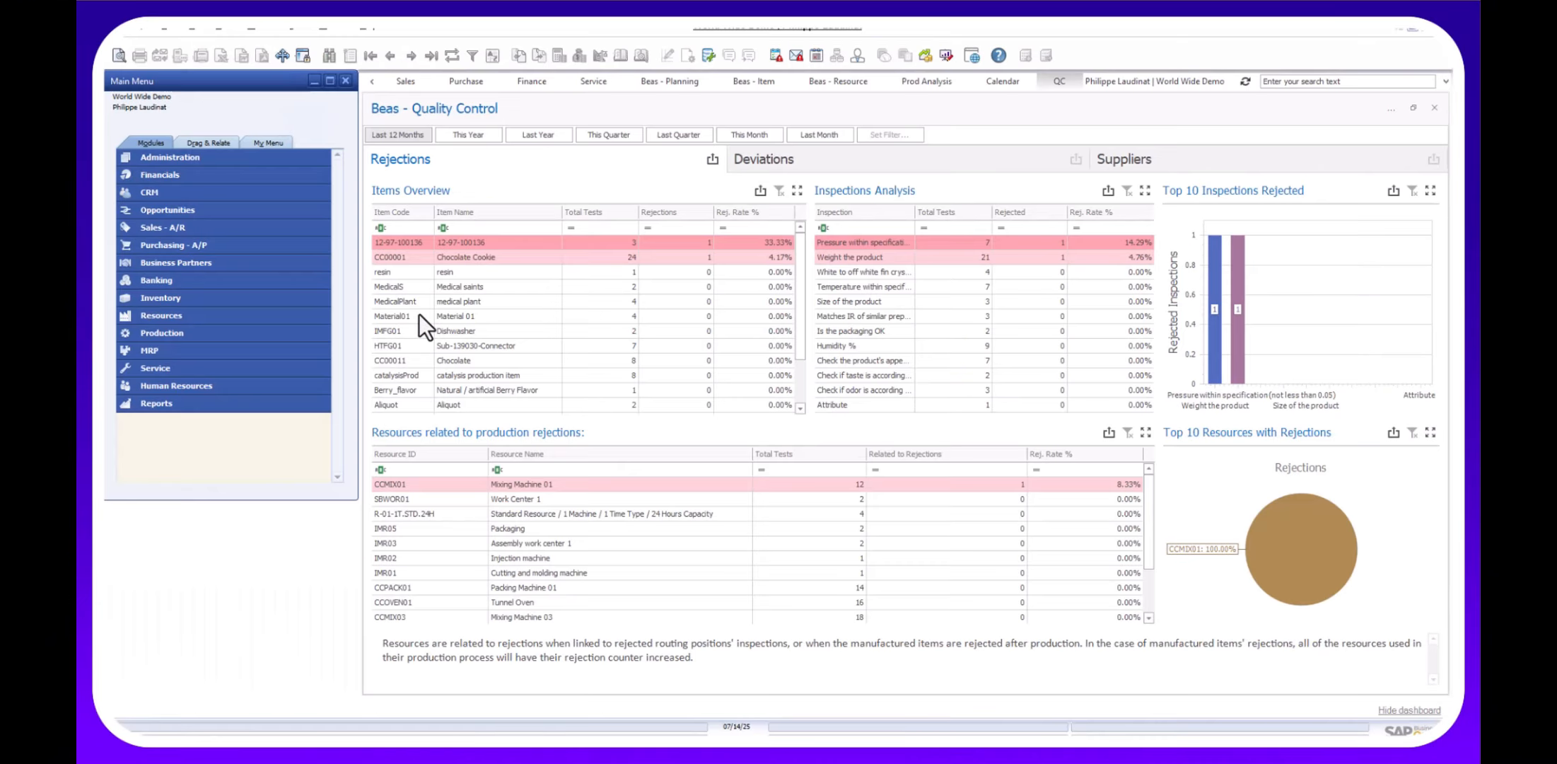
pyautogui.click(264, 32)
pyautogui.moveTo(282, 186)
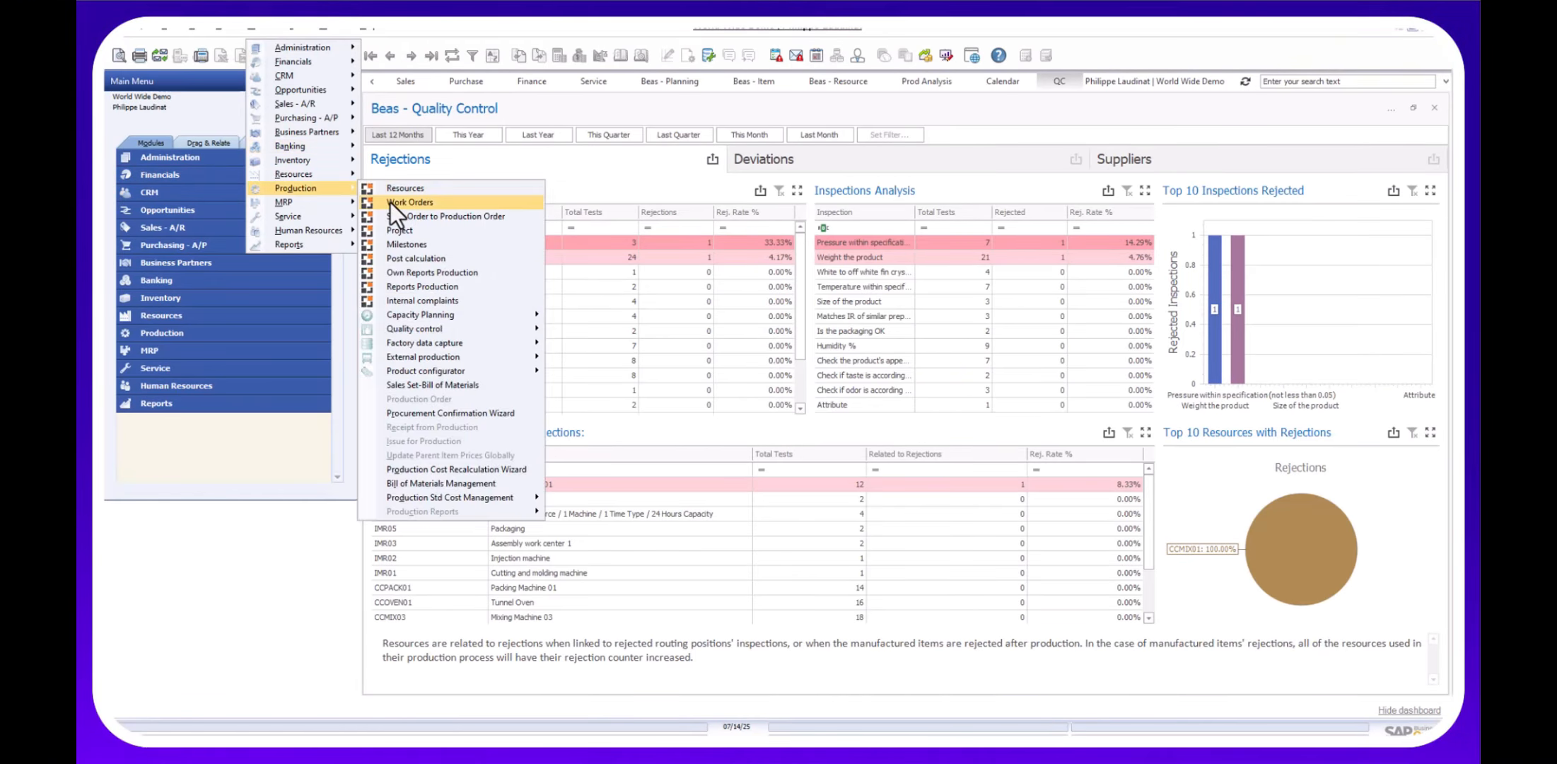
pyautogui.click(391, 202)
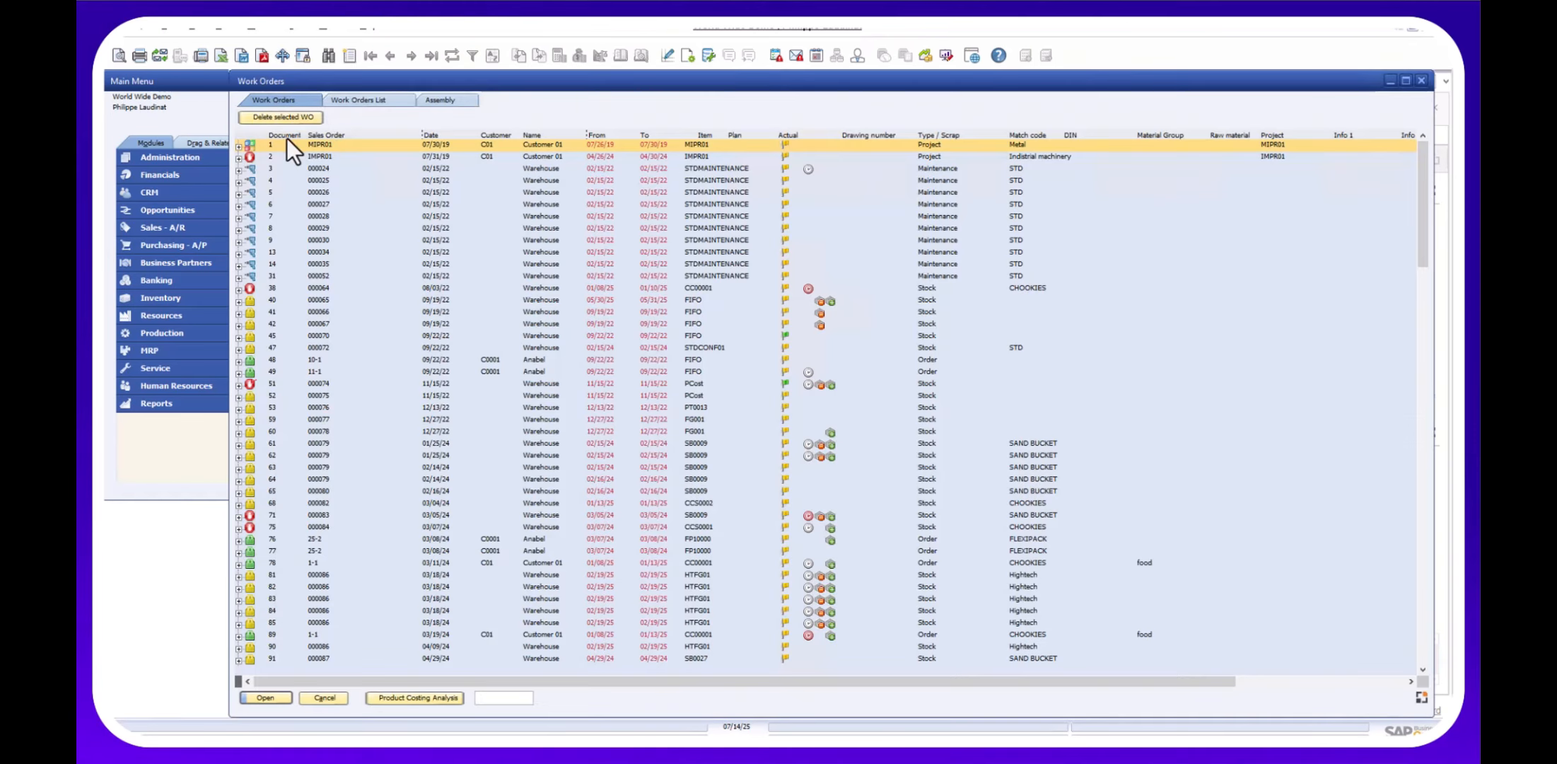
pyautogui.rightClick(285, 145)
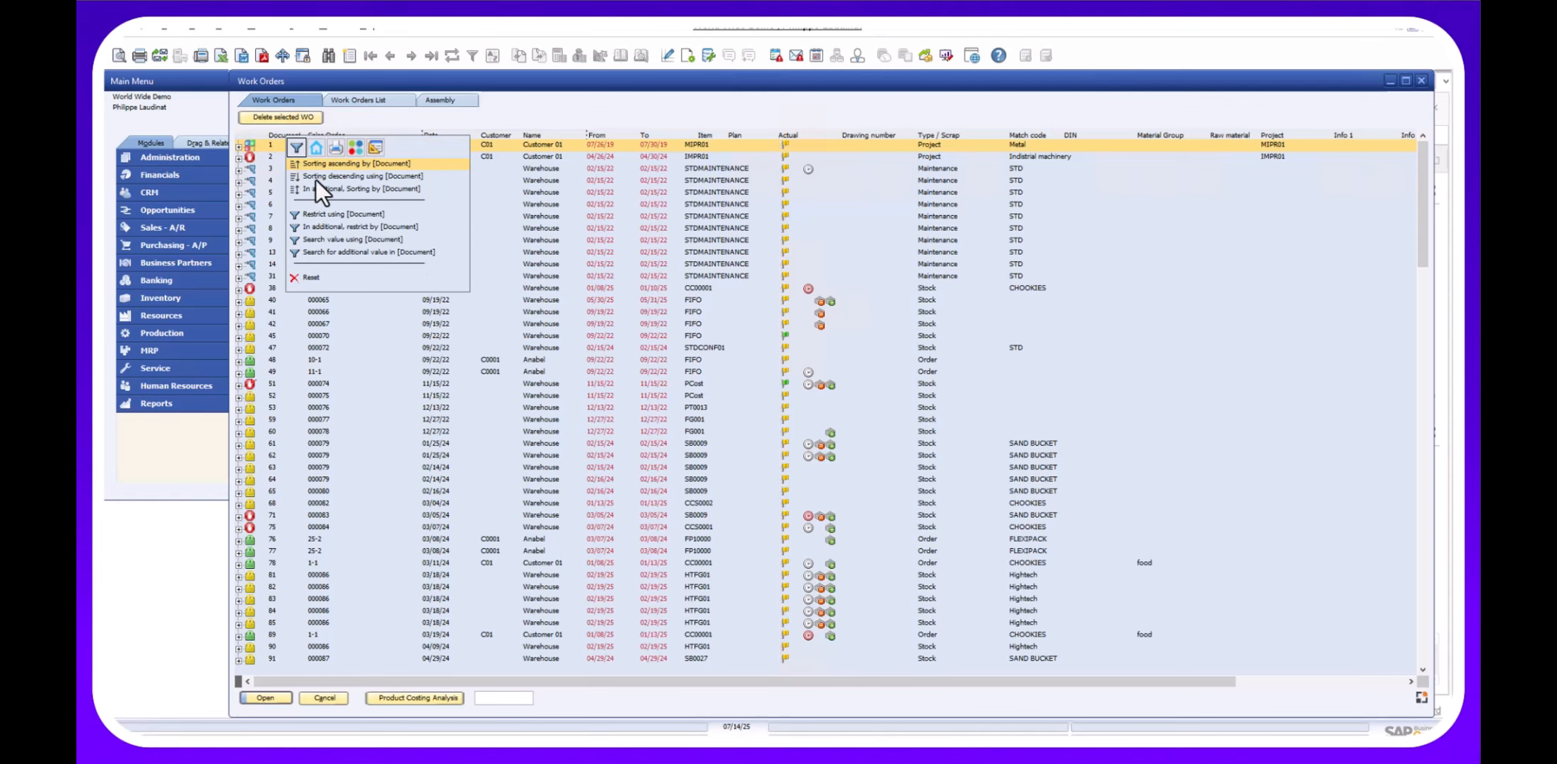
pyautogui.click(316, 181)
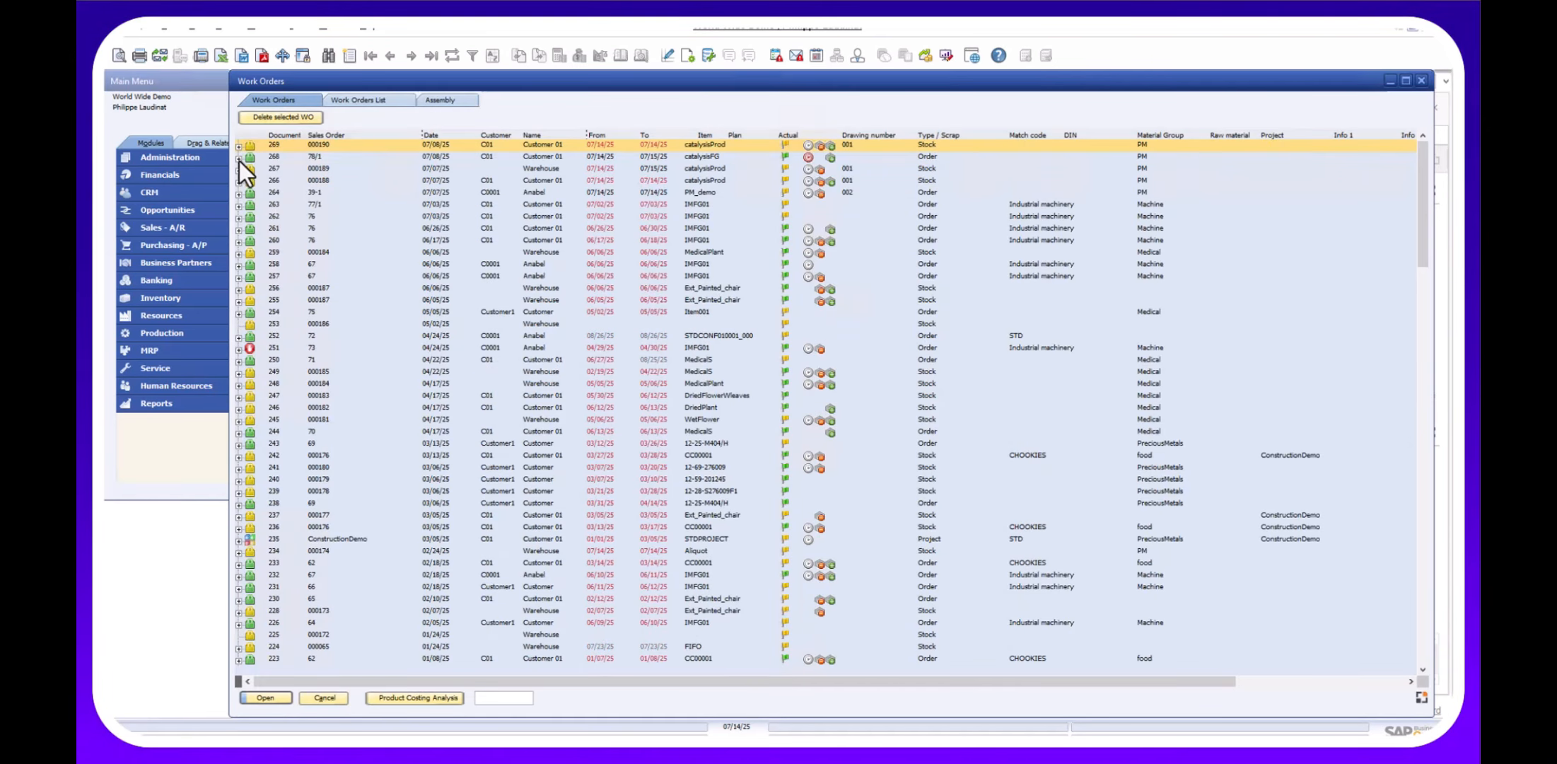
# Inspect order 268's catalysisFG journal entries, receipt 216 batch 2507-00777, and CCPACK01 packing operation.
pyautogui.click(239, 158)
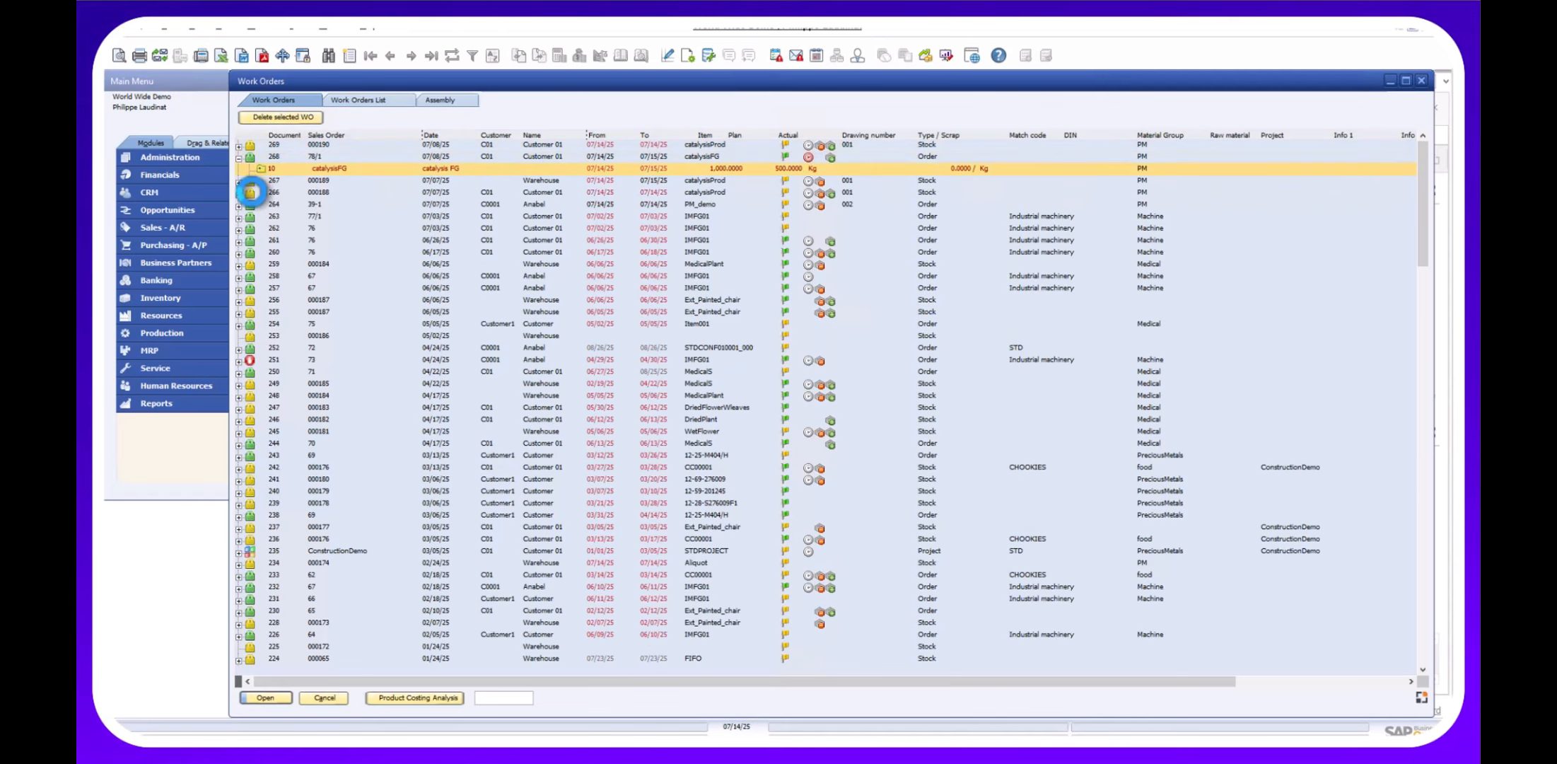
pyautogui.click(261, 169)
pyautogui.click(272, 193)
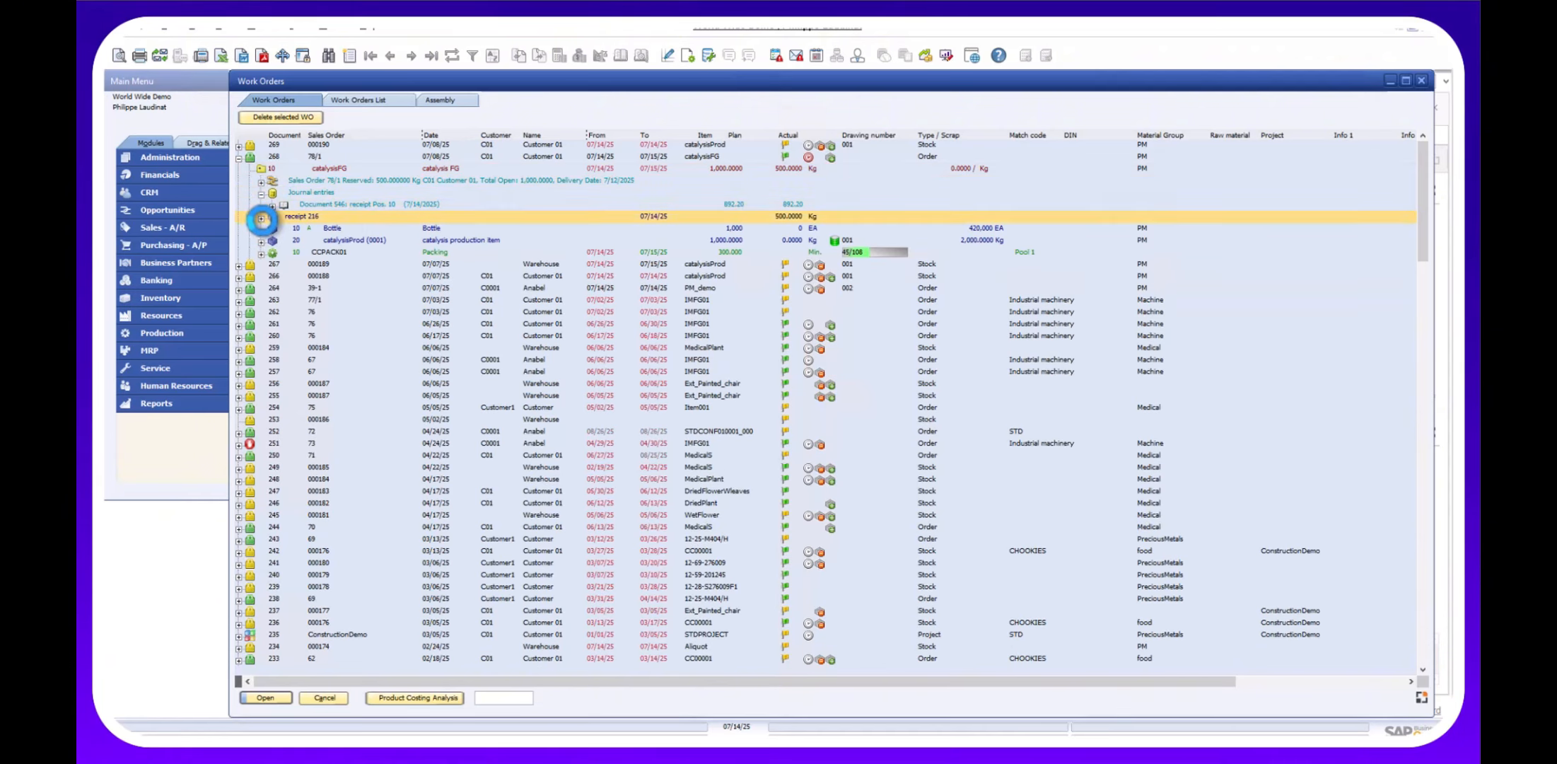
pyautogui.click(267, 216)
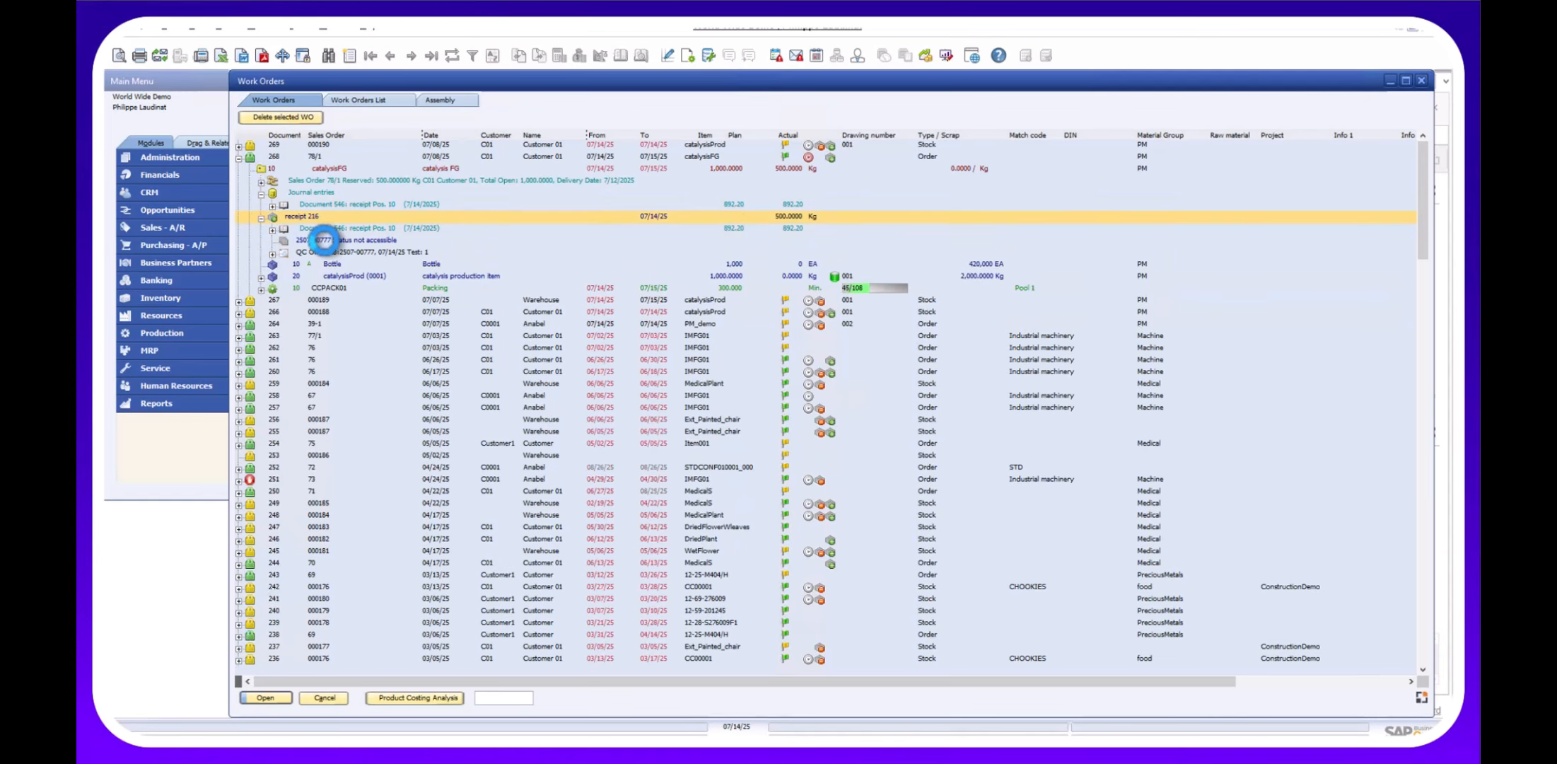
pyautogui.click(391, 240)
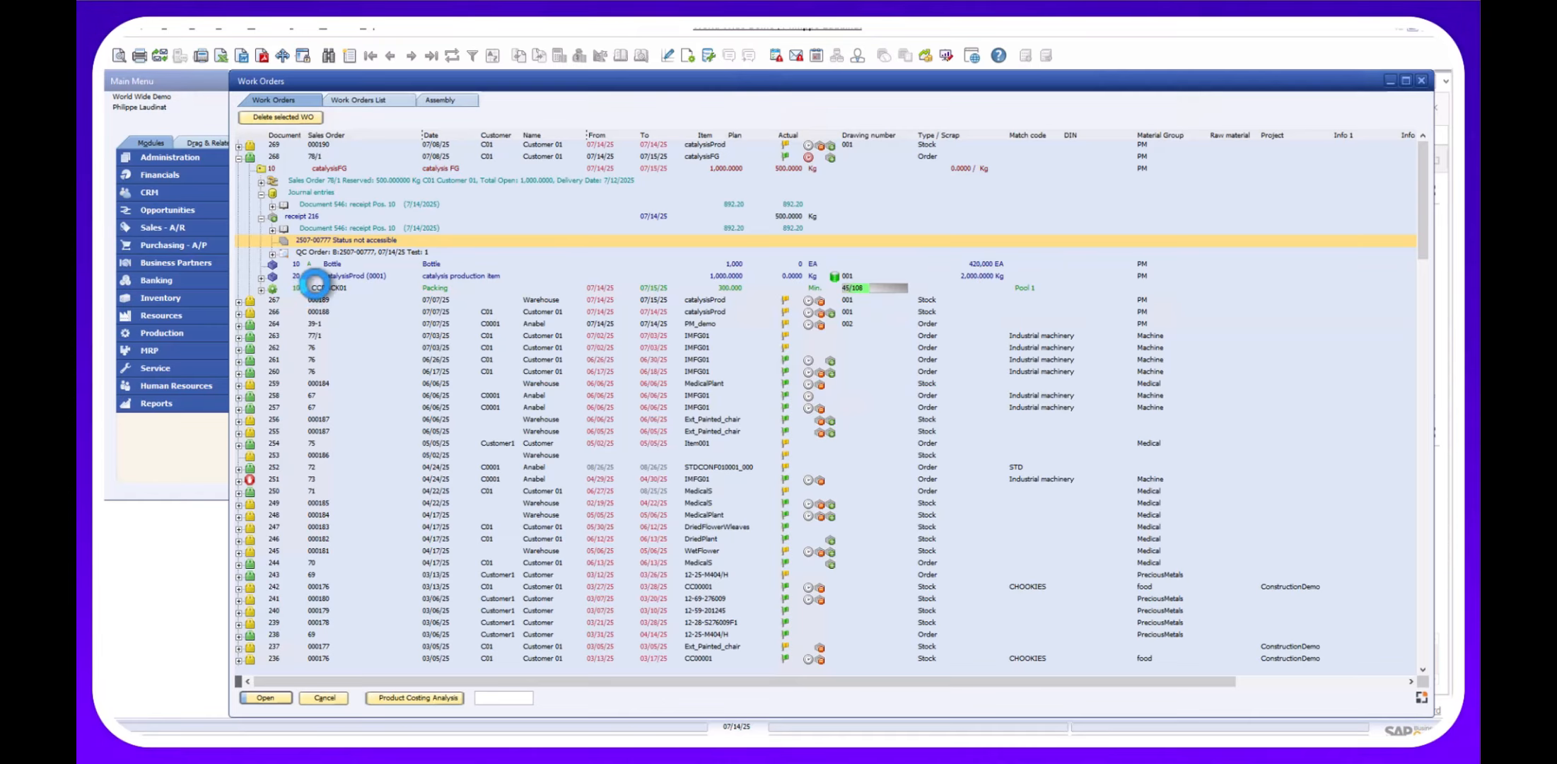
pyautogui.click(305, 288)
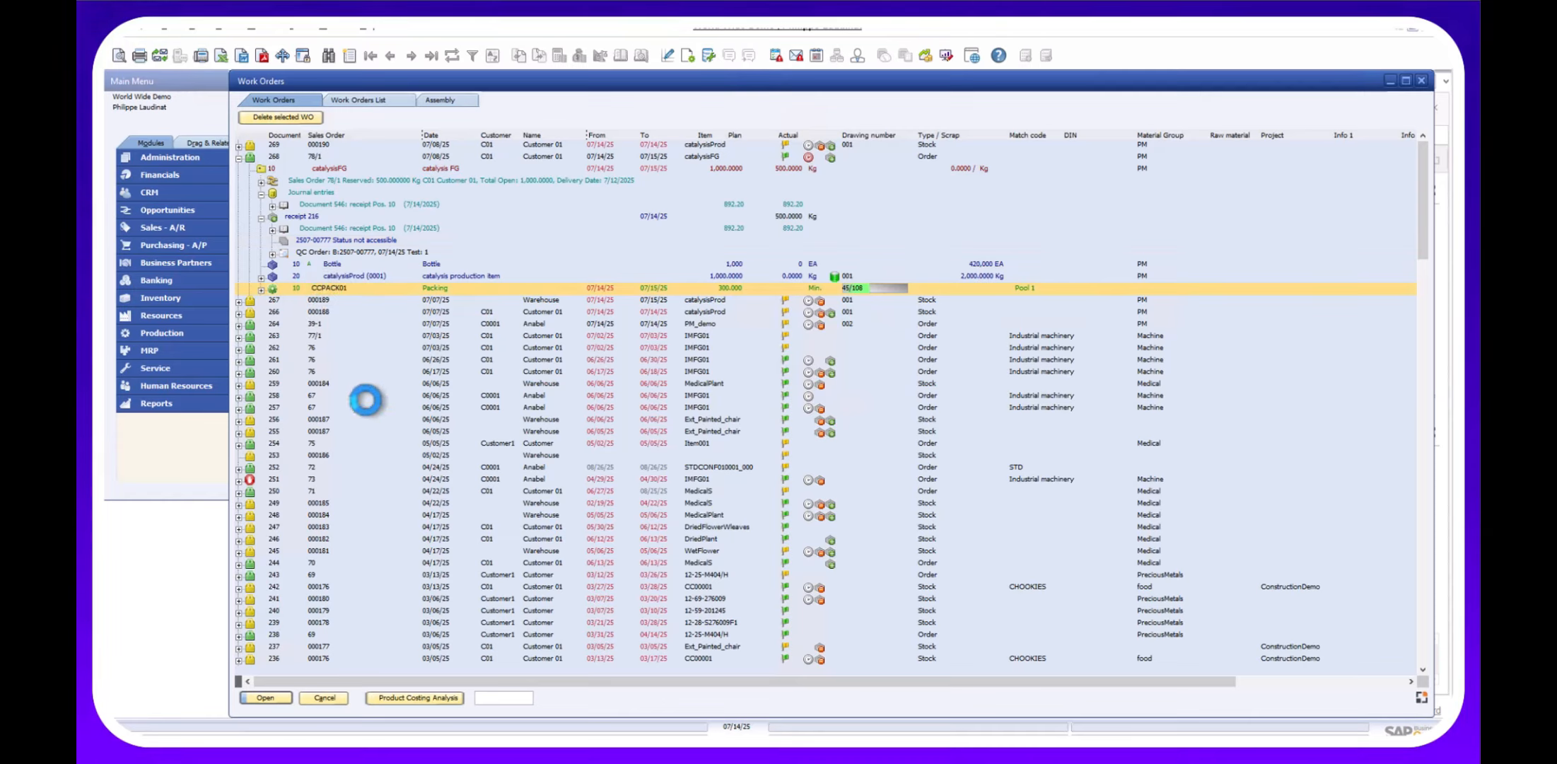
# Back in the web terminal, find operation 268/10/10 under CCPACK01 in the Pool Report and stop it.
pyautogui.moveTo(572, 748)
pyautogui.click(576, 696)
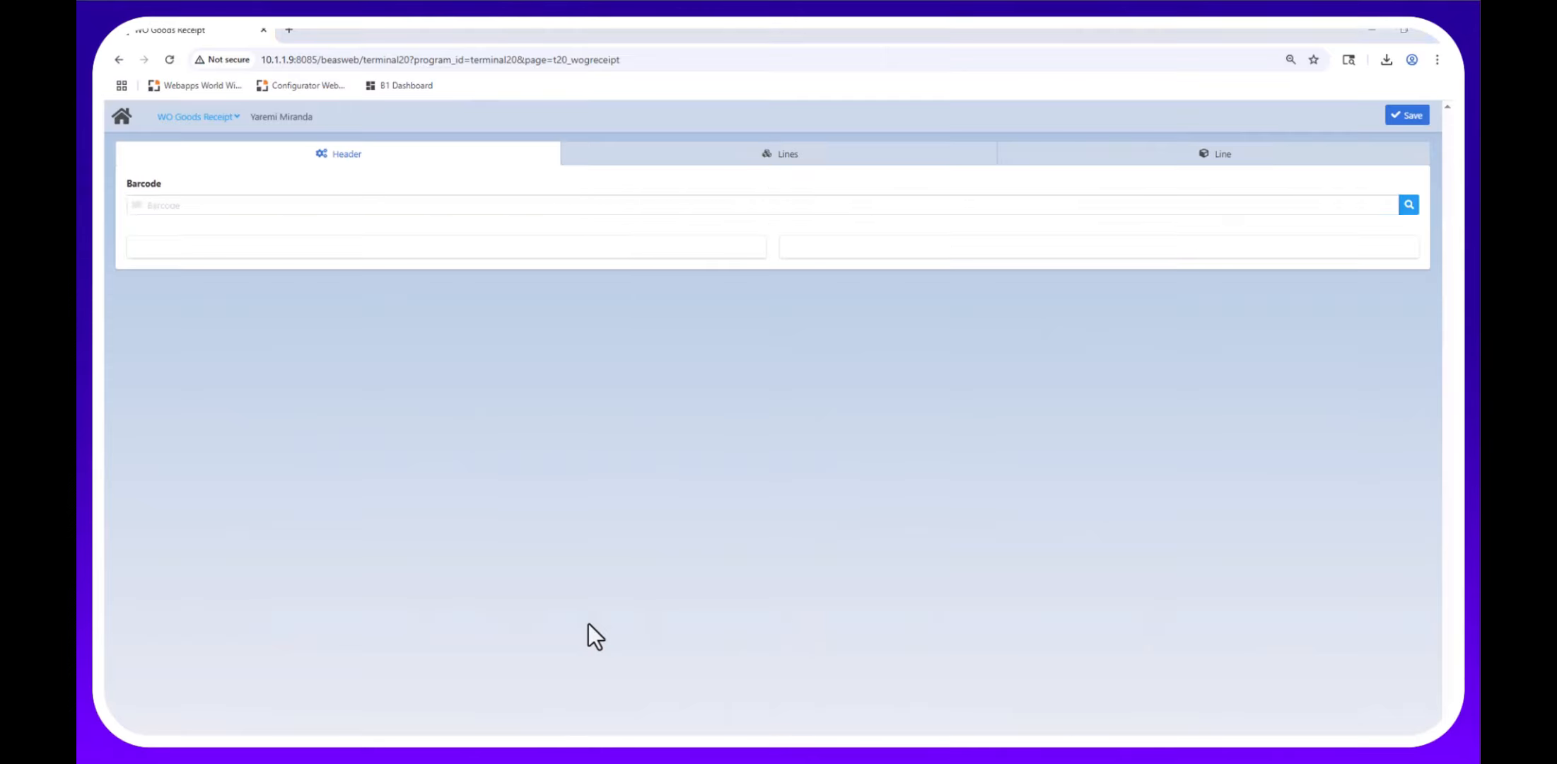
pyautogui.click(122, 116)
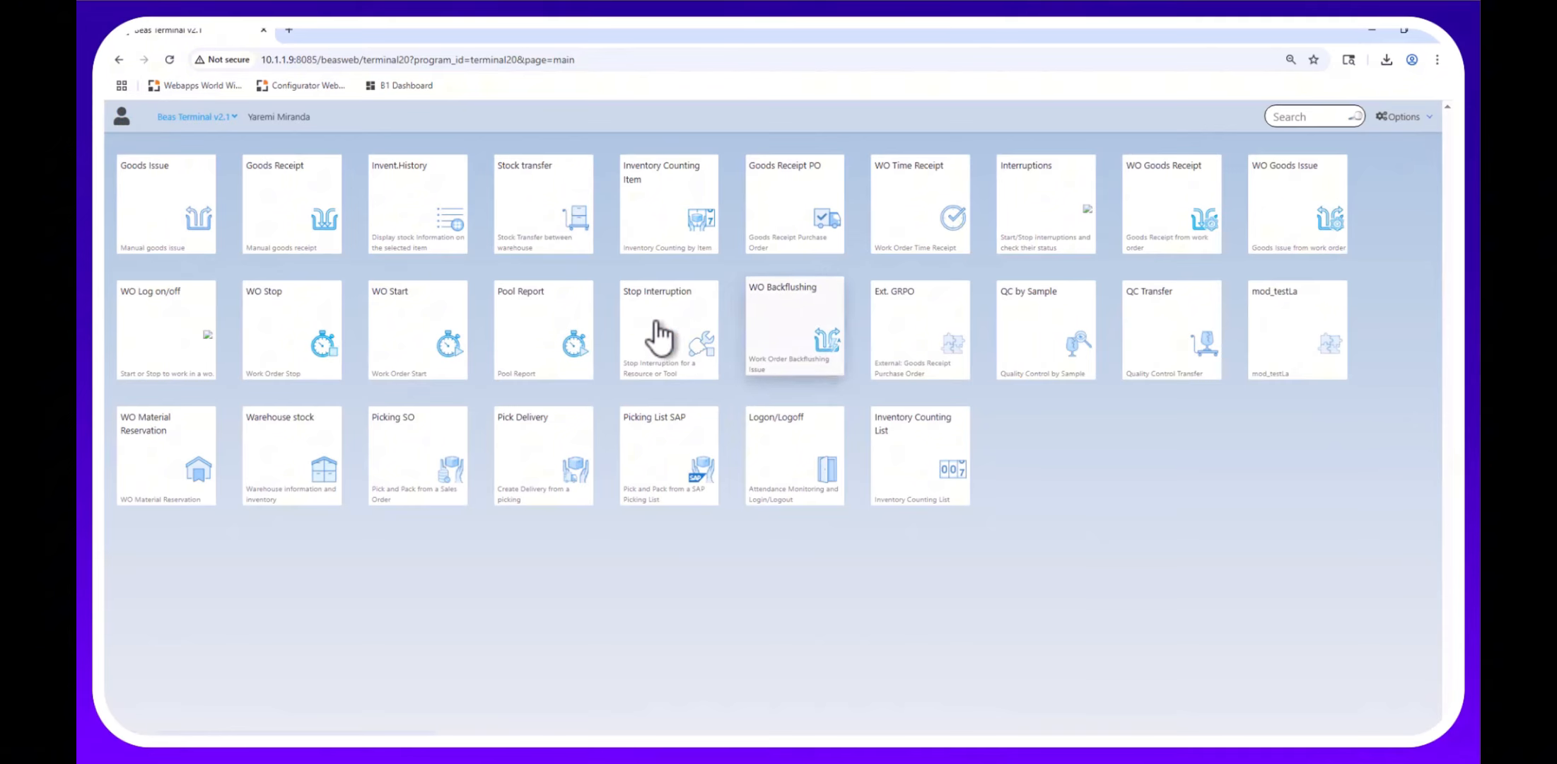
pyautogui.click(558, 340)
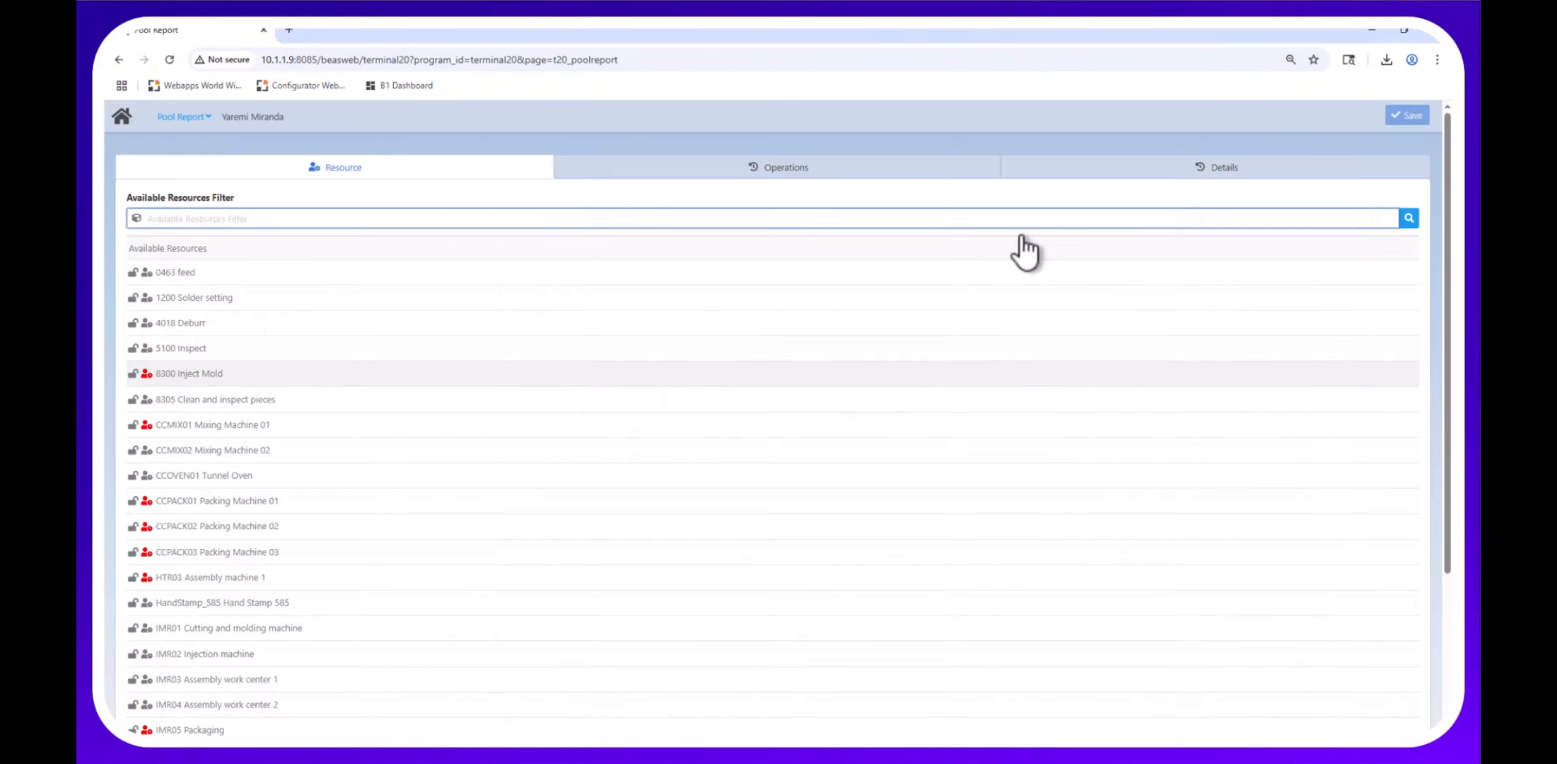
pyautogui.click(184, 499)
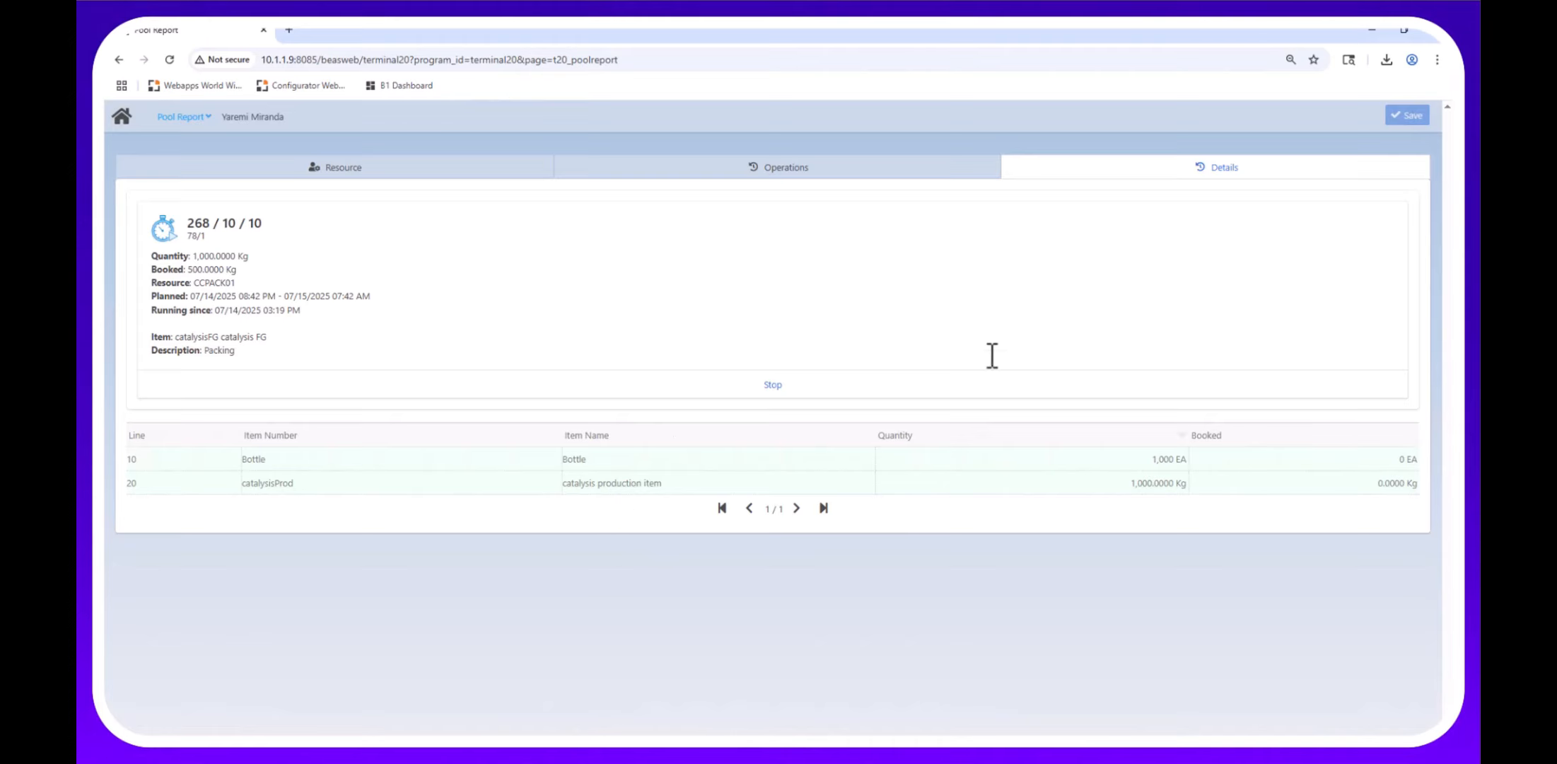
pyautogui.click(732, 389)
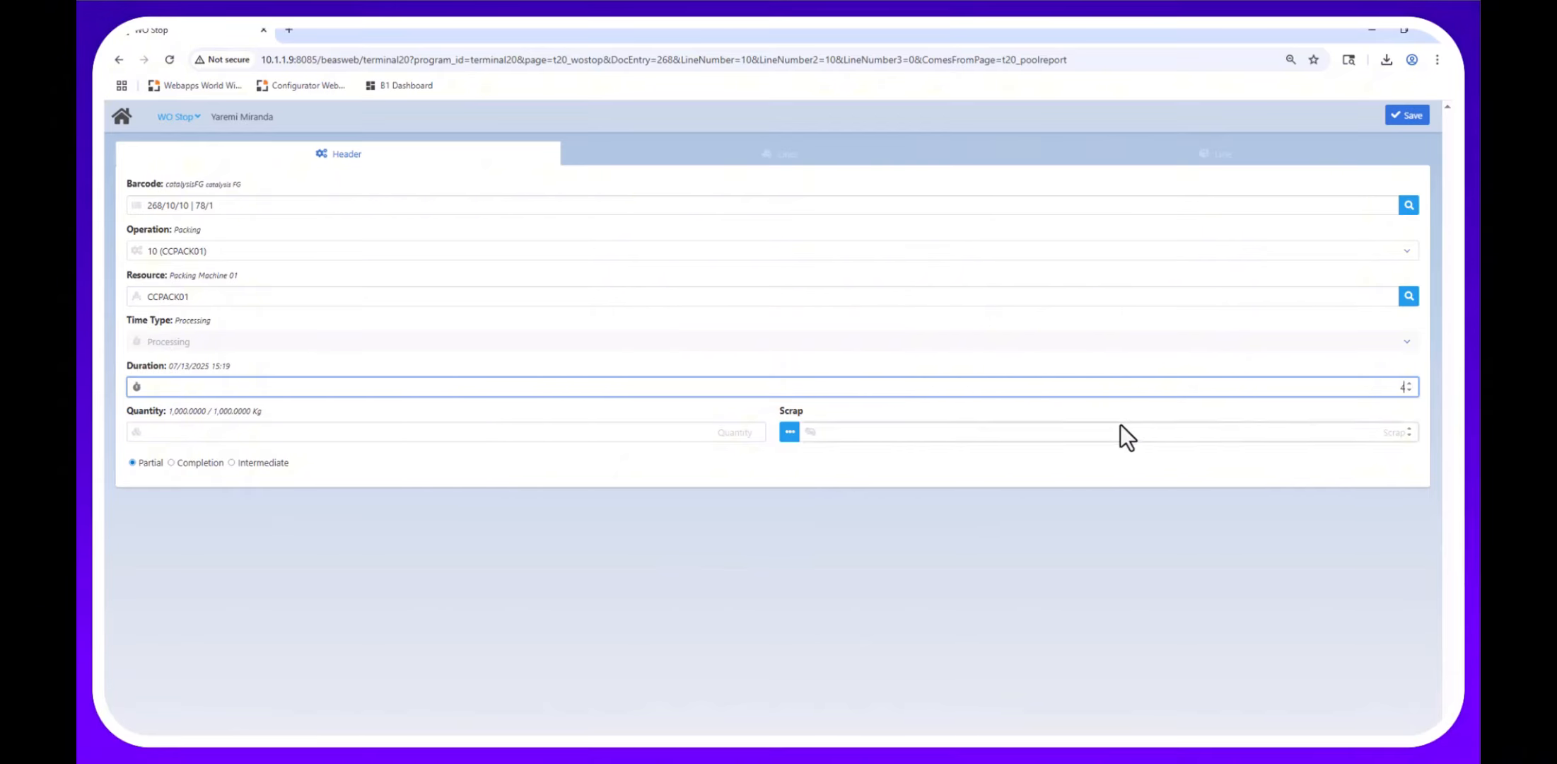
# Report 500 kg produced with no scrap and save the stop booking for operation 268/10/10.
pyautogui.click(673, 430)
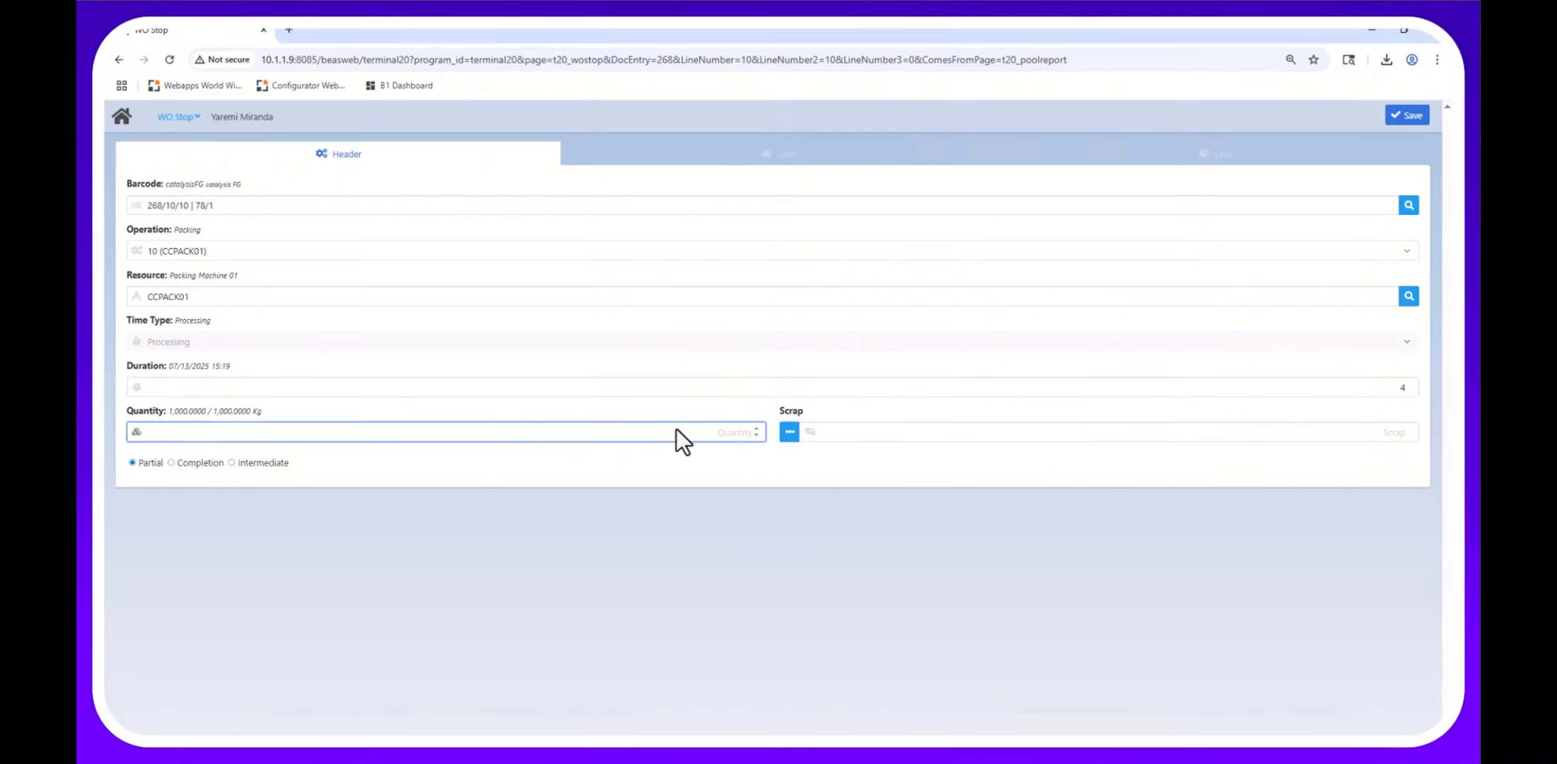
pyautogui.write('500')
pyautogui.press('Tab')
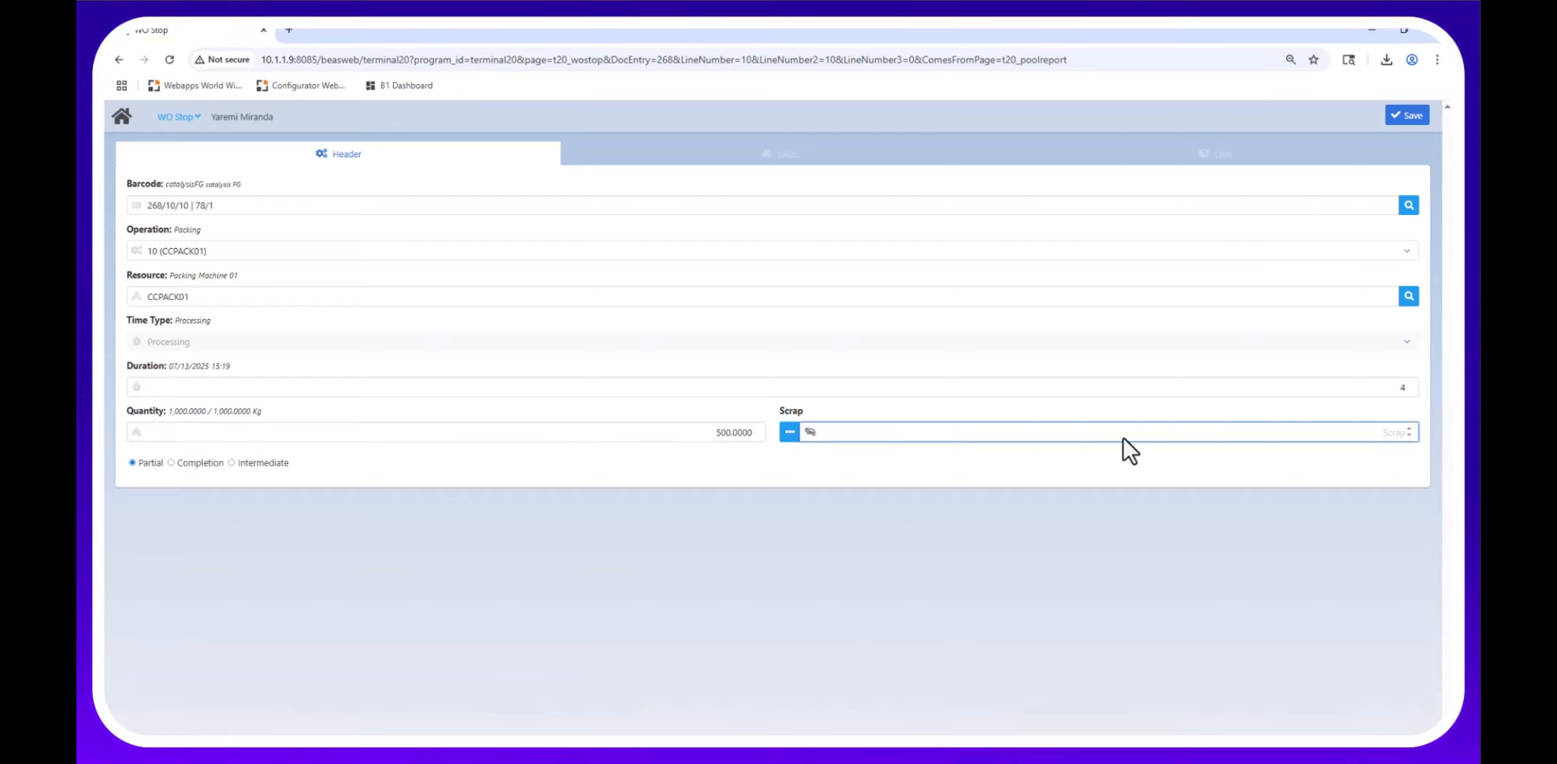
pyautogui.click(785, 432)
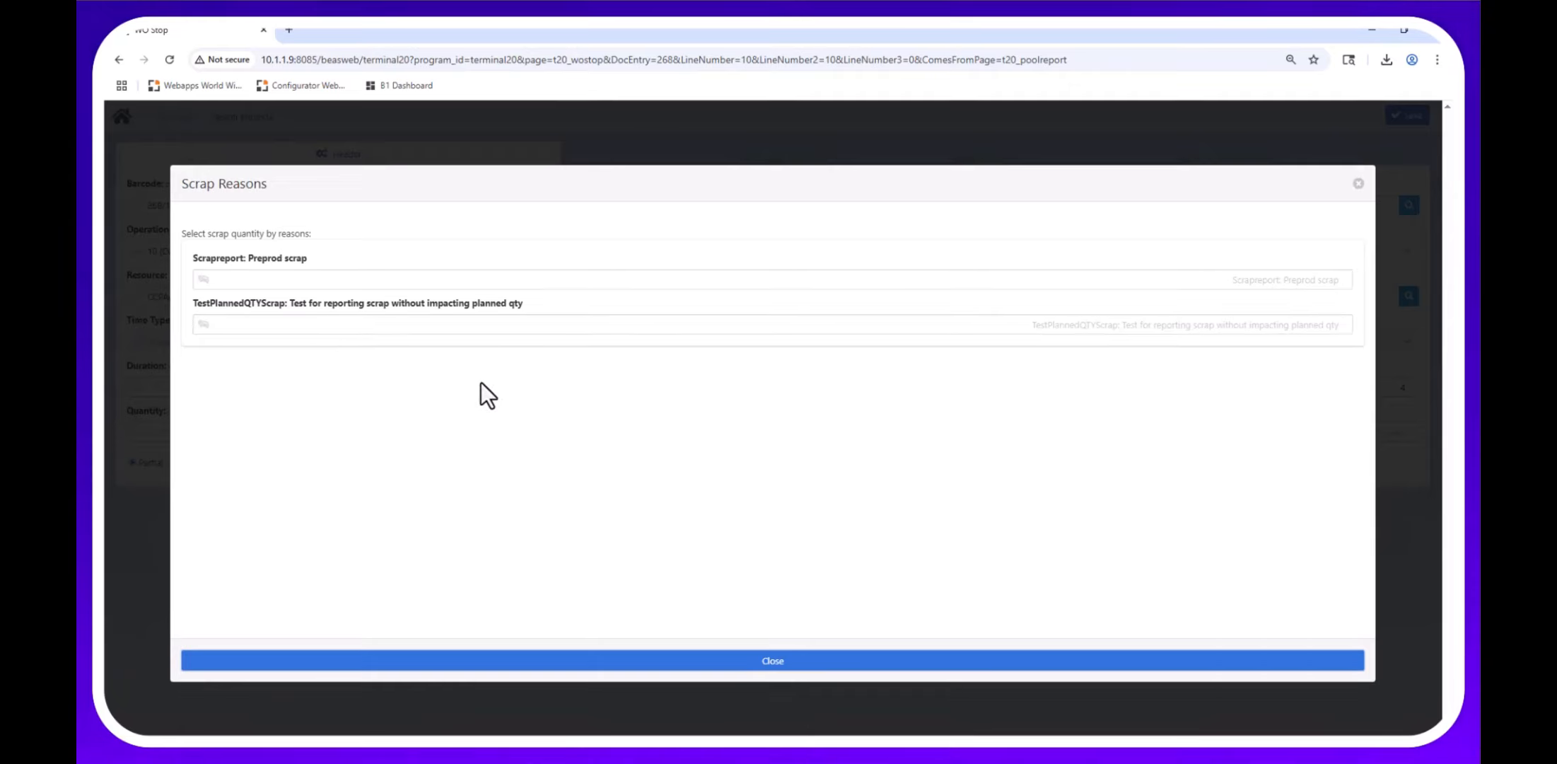
pyautogui.click(1357, 184)
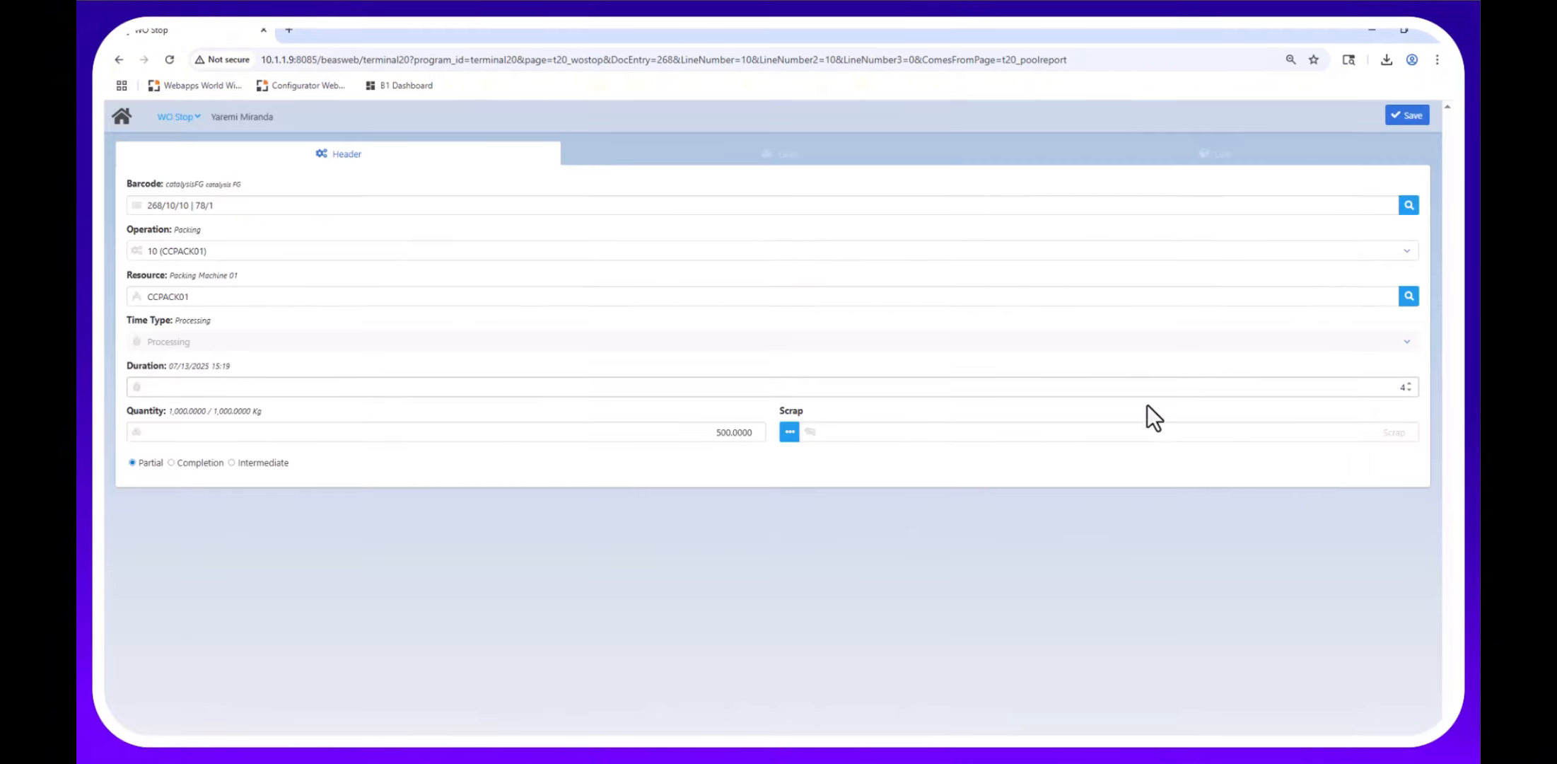
pyautogui.click(1417, 114)
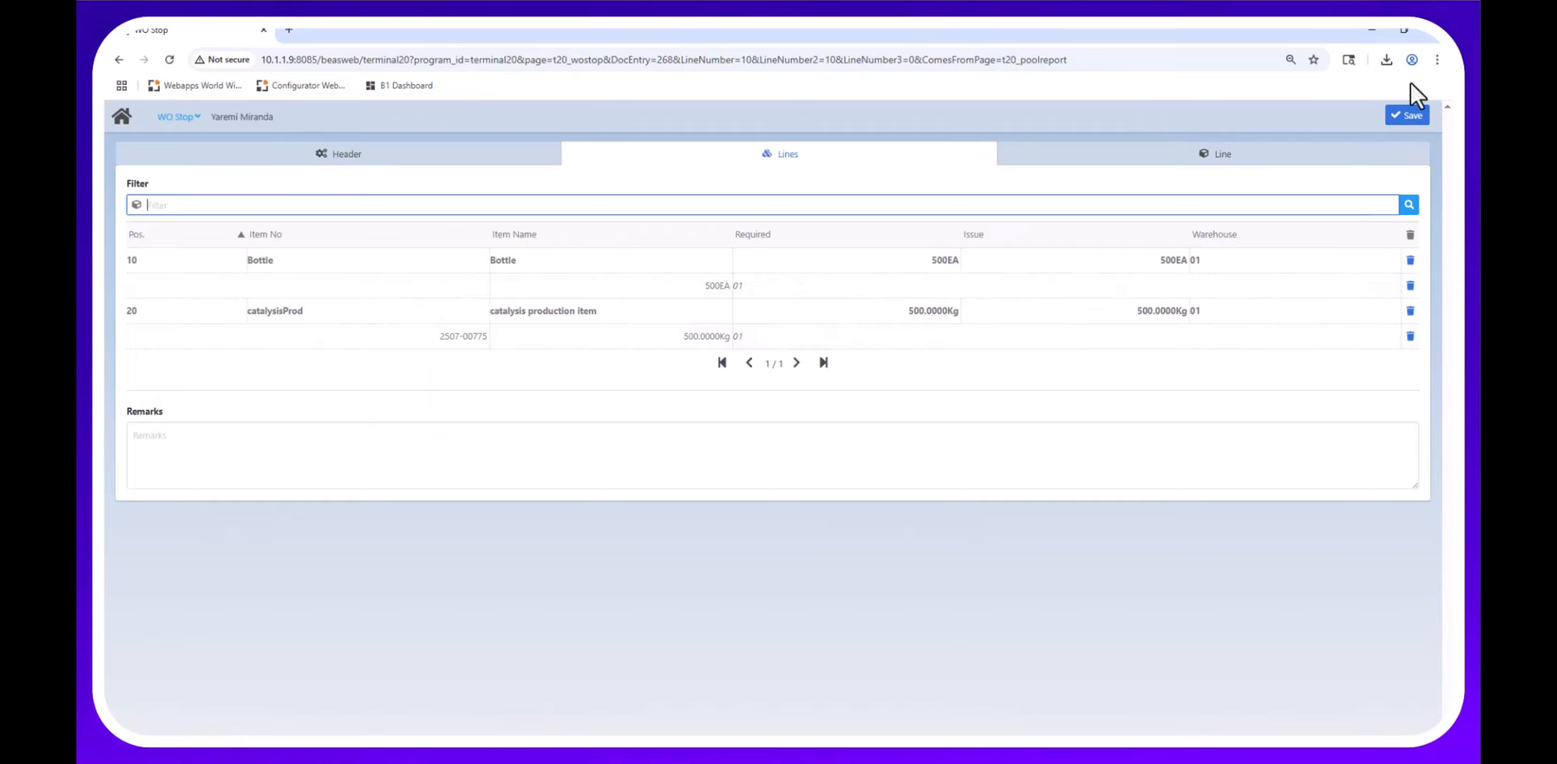
pyautogui.click(1399, 114)
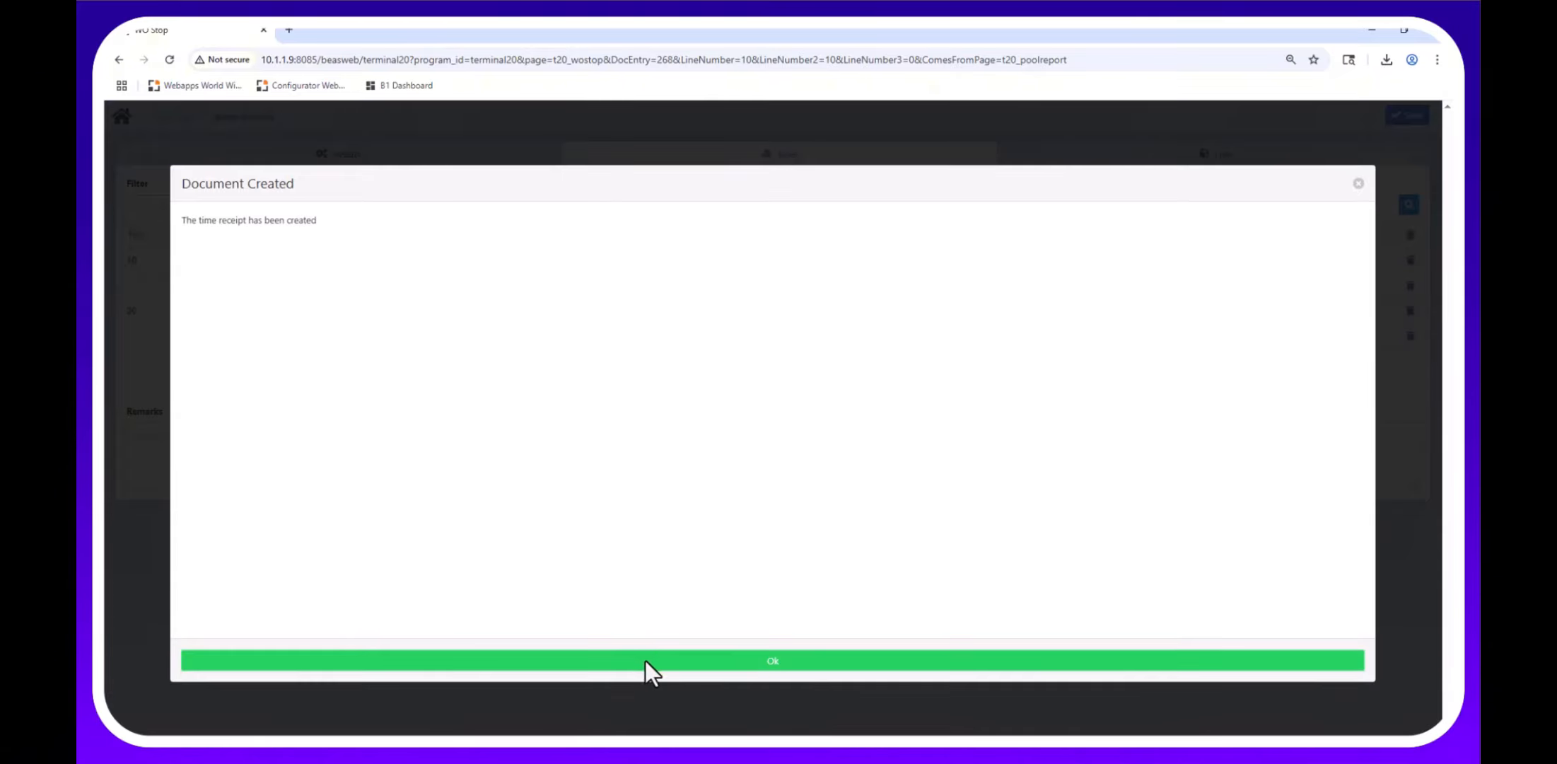
pyautogui.click(645, 659)
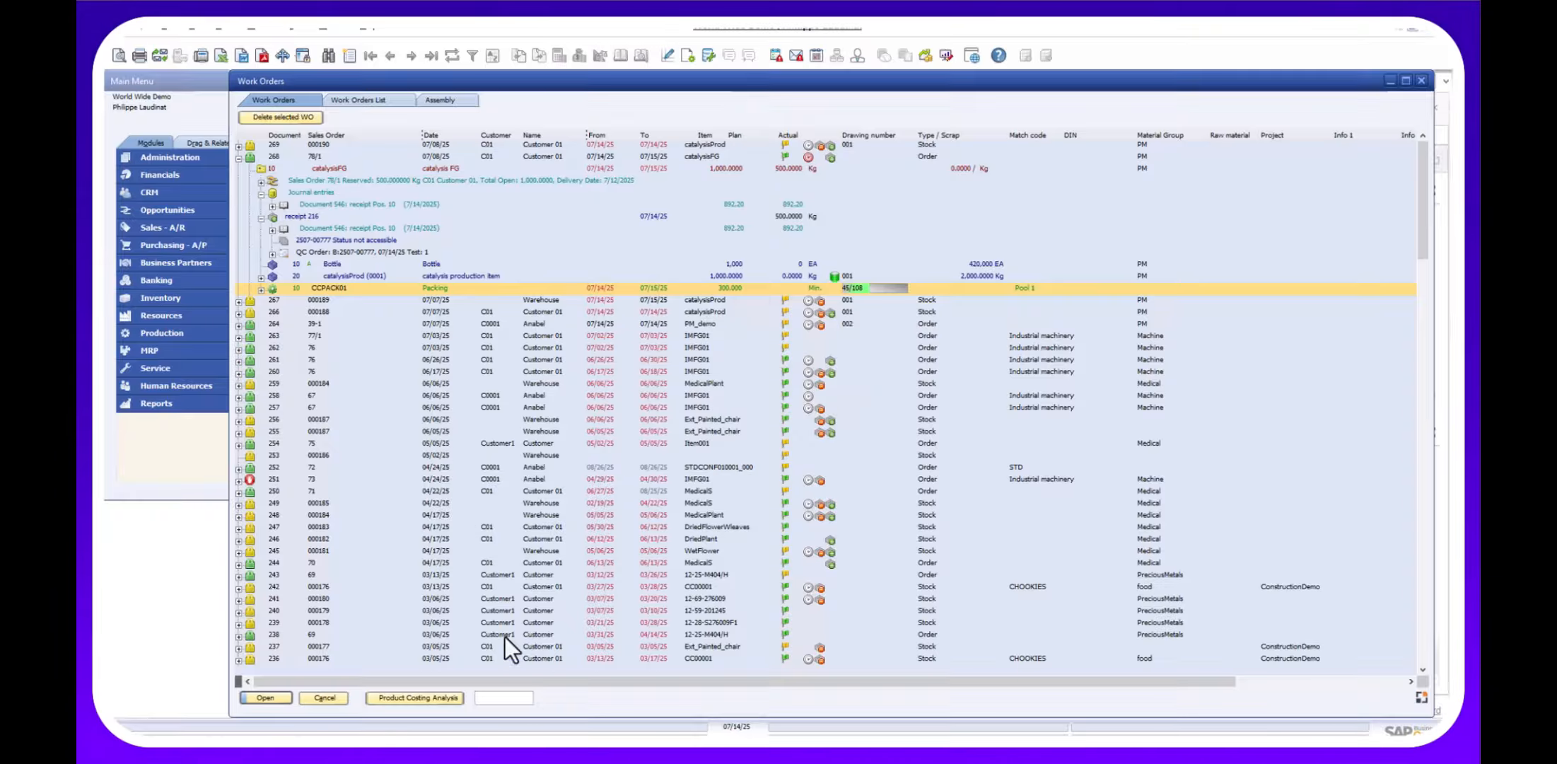
# Expand work order 268's journal entries and locate the new time receipt.
pyautogui.click(260, 167)
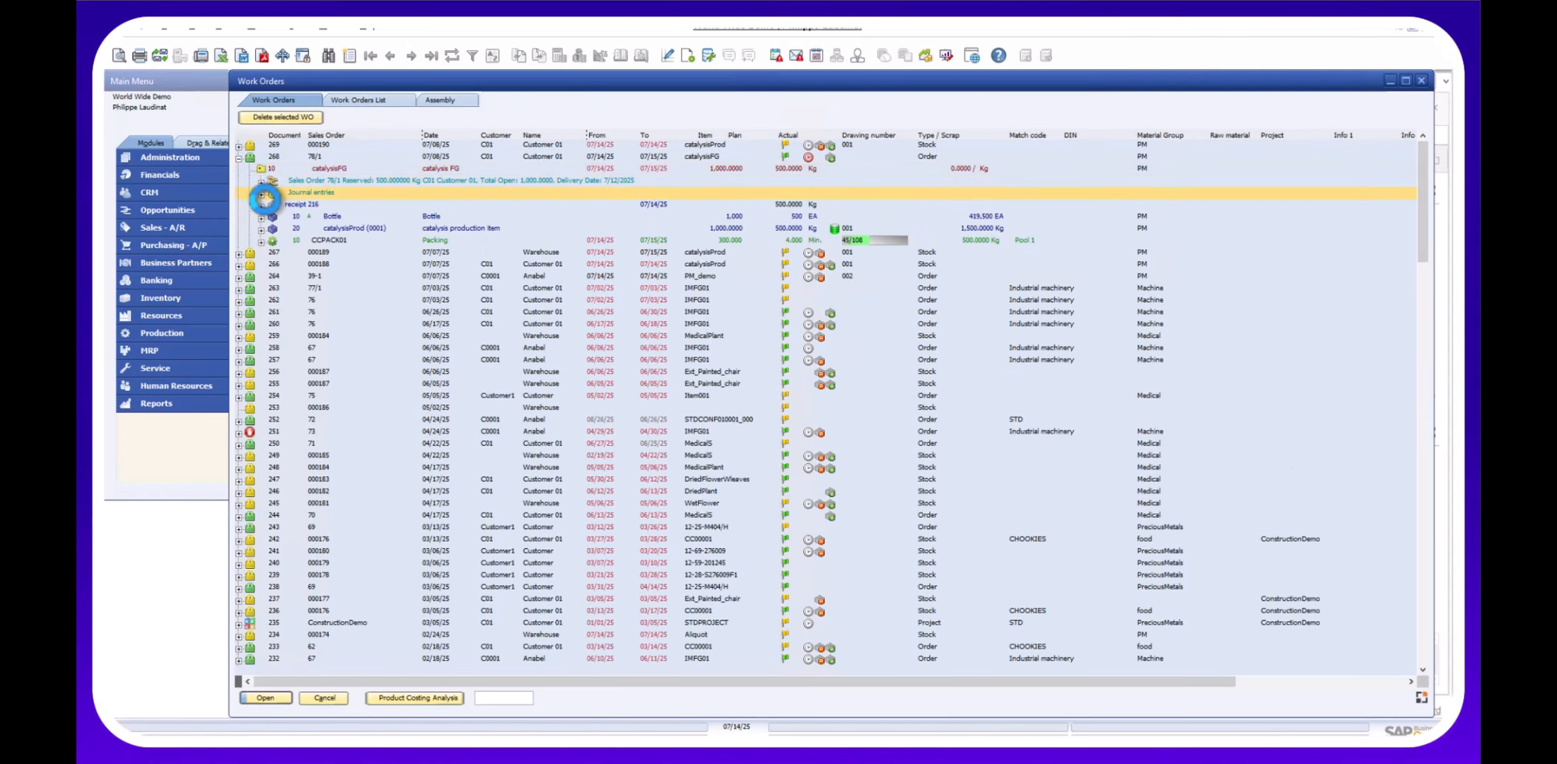
pyautogui.click(261, 191)
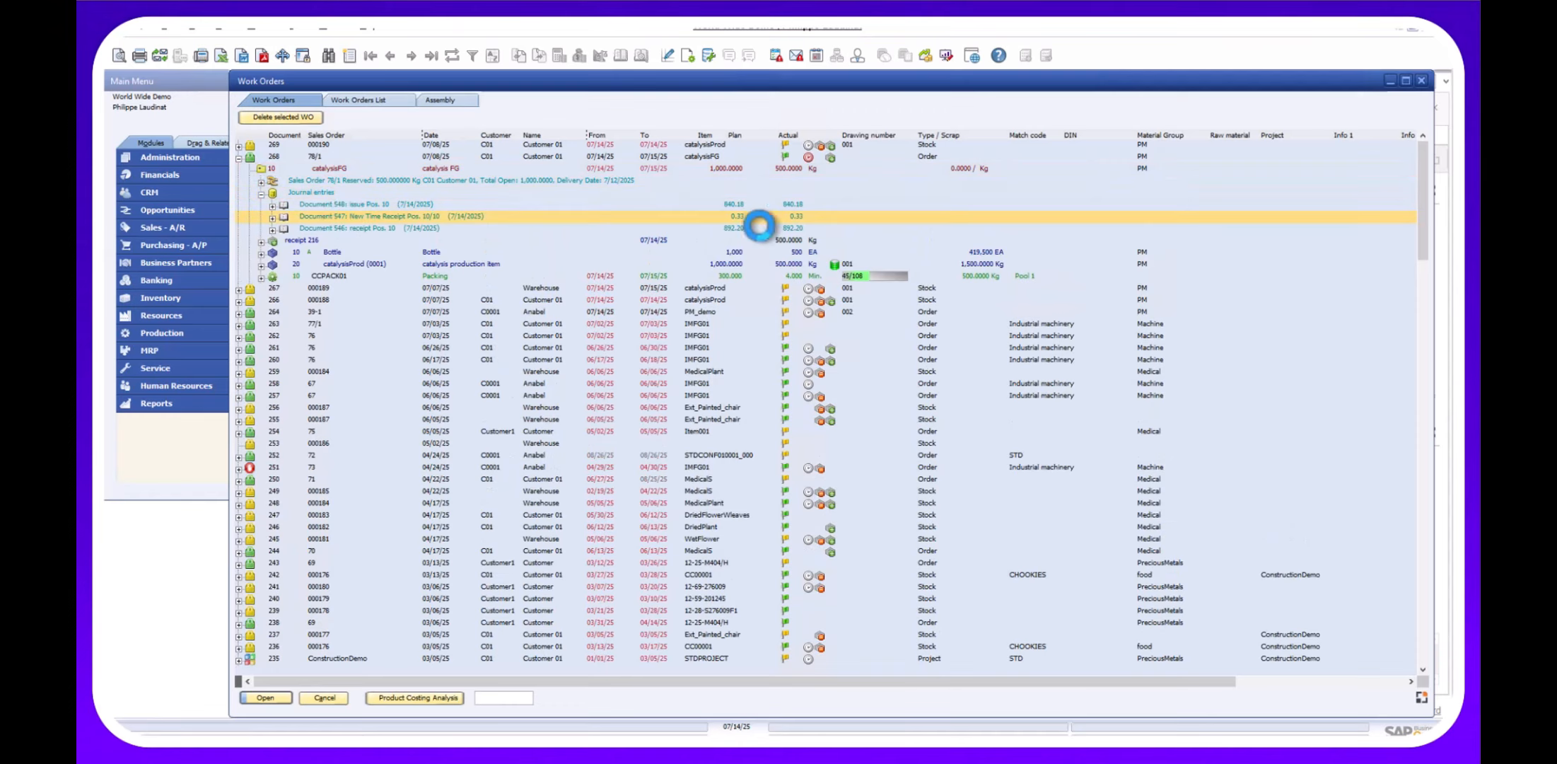
pyautogui.click(740, 217)
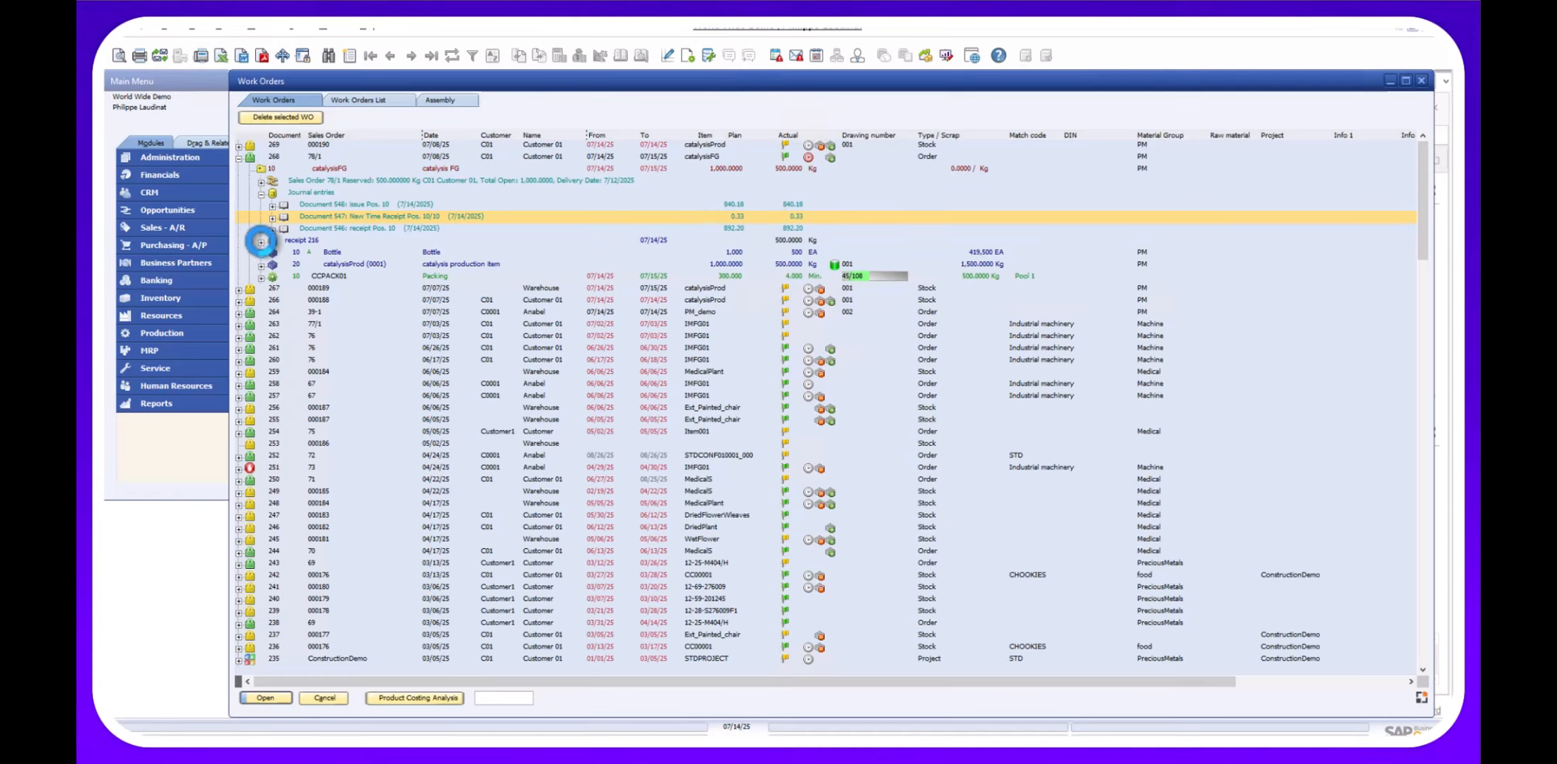
# Expand the Bottle and catalysisProd lines, inspecting batch 2507-00775 and issue 168.
pyautogui.click(261, 251)
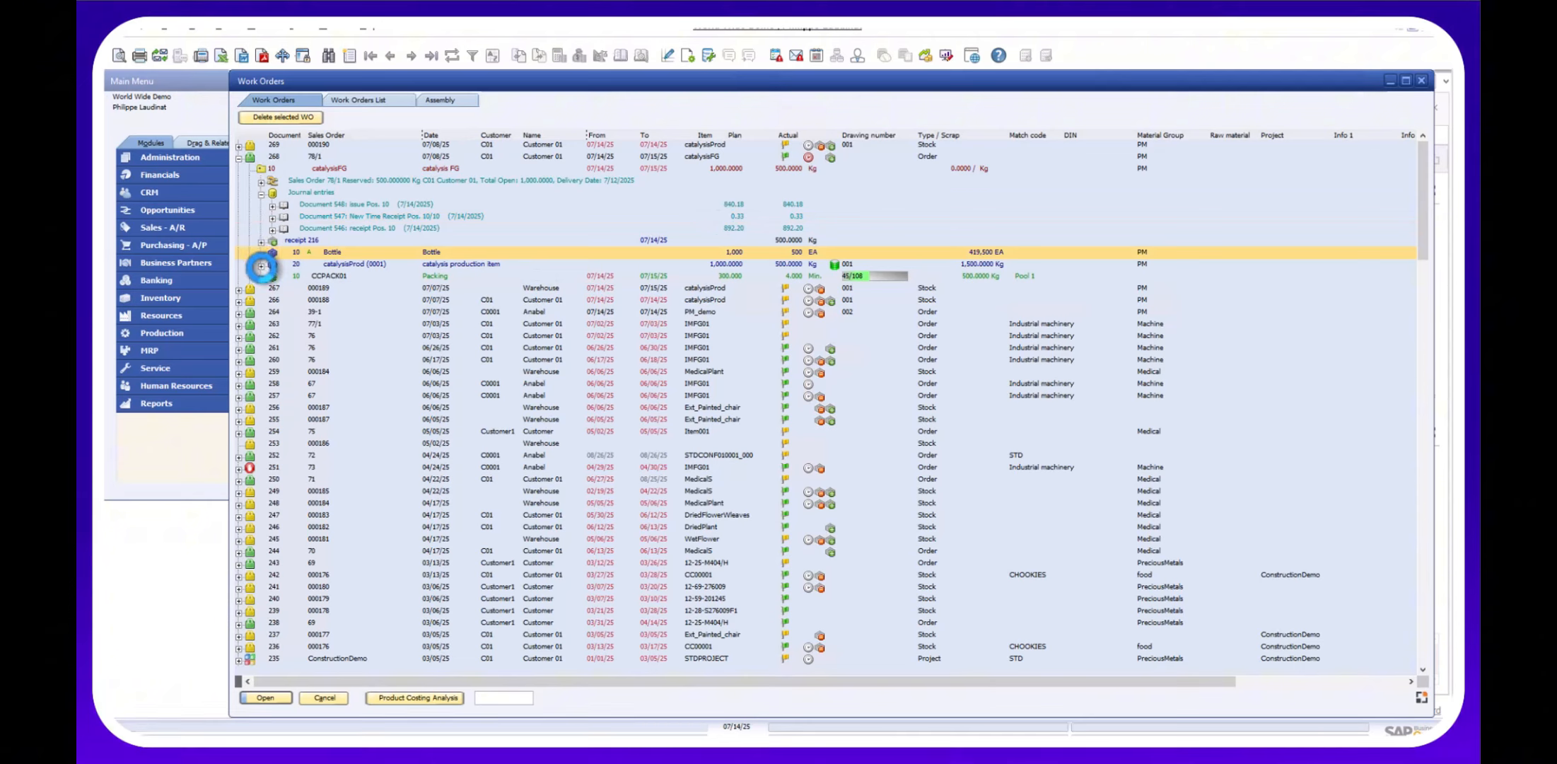
pyautogui.click(262, 266)
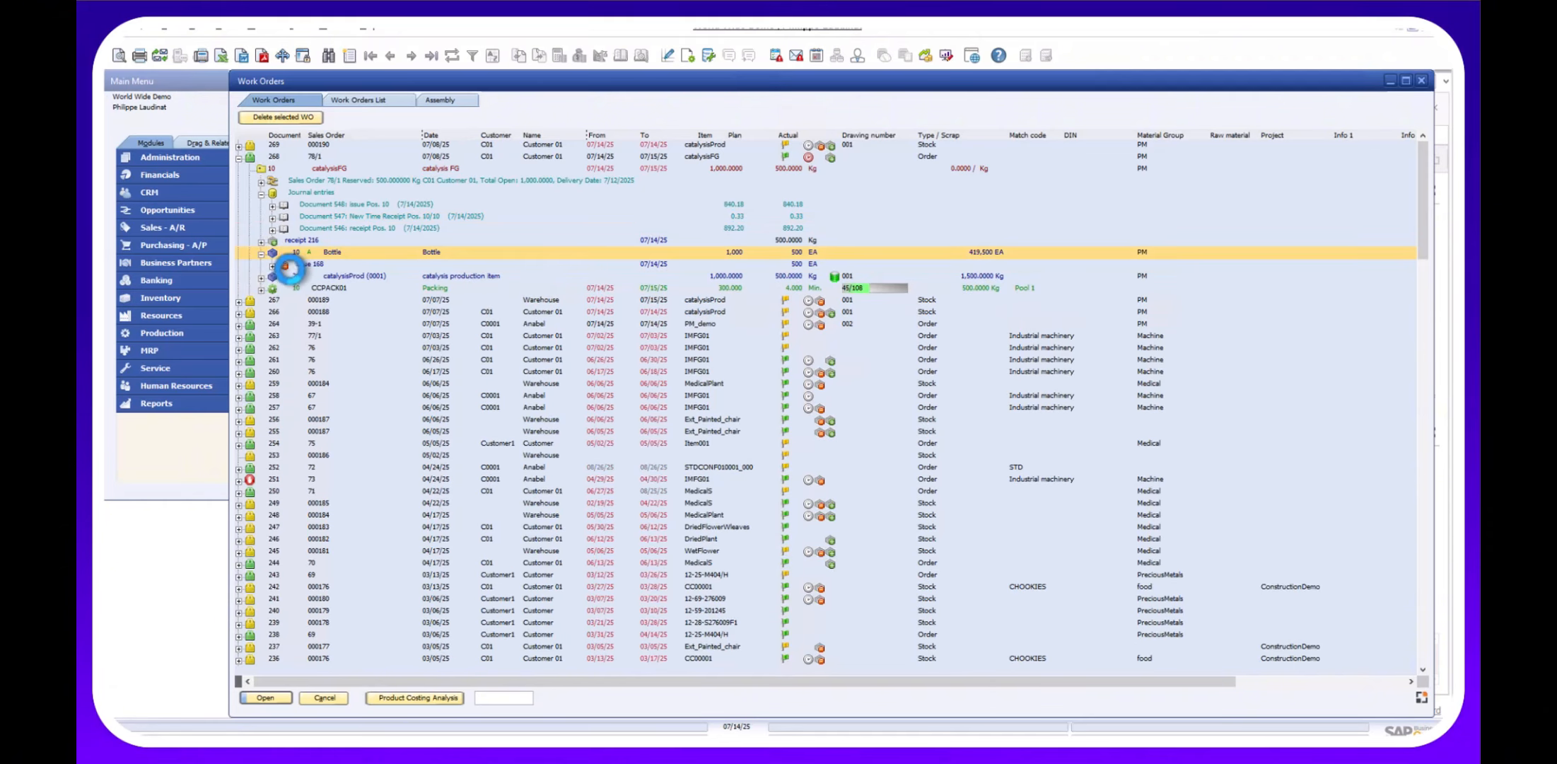
pyautogui.click(261, 277)
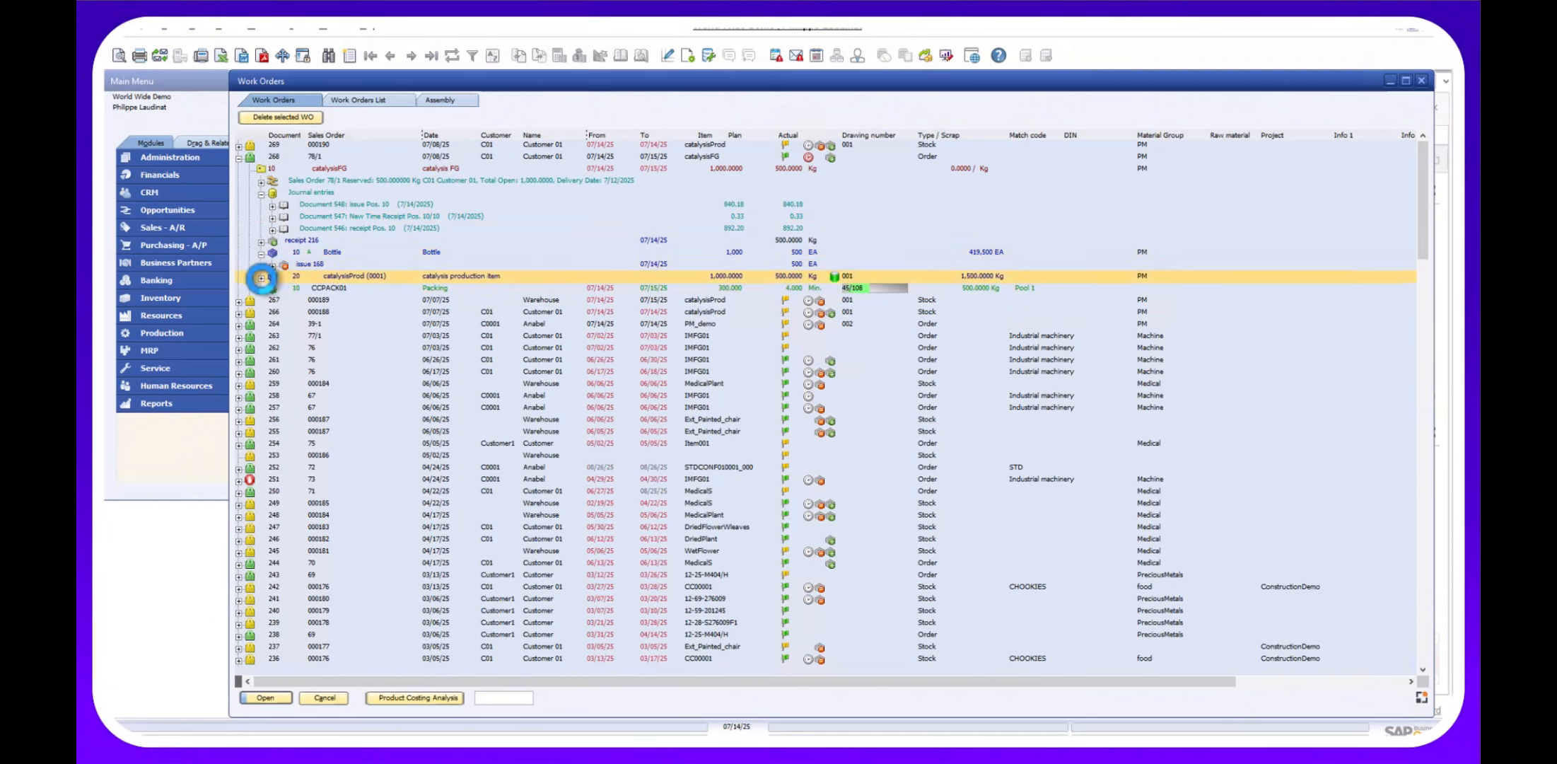
pyautogui.click(262, 278)
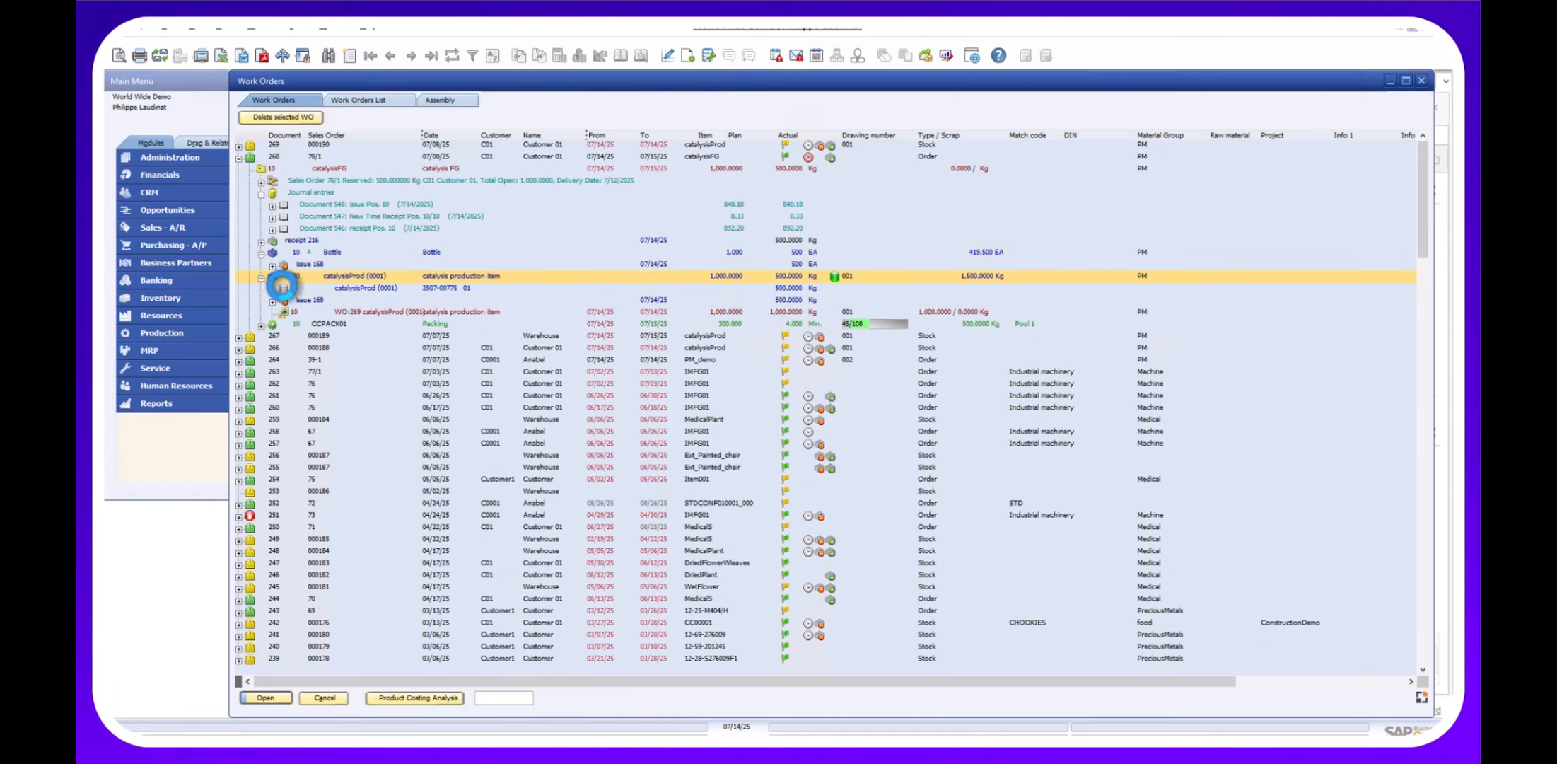
pyautogui.click(390, 290)
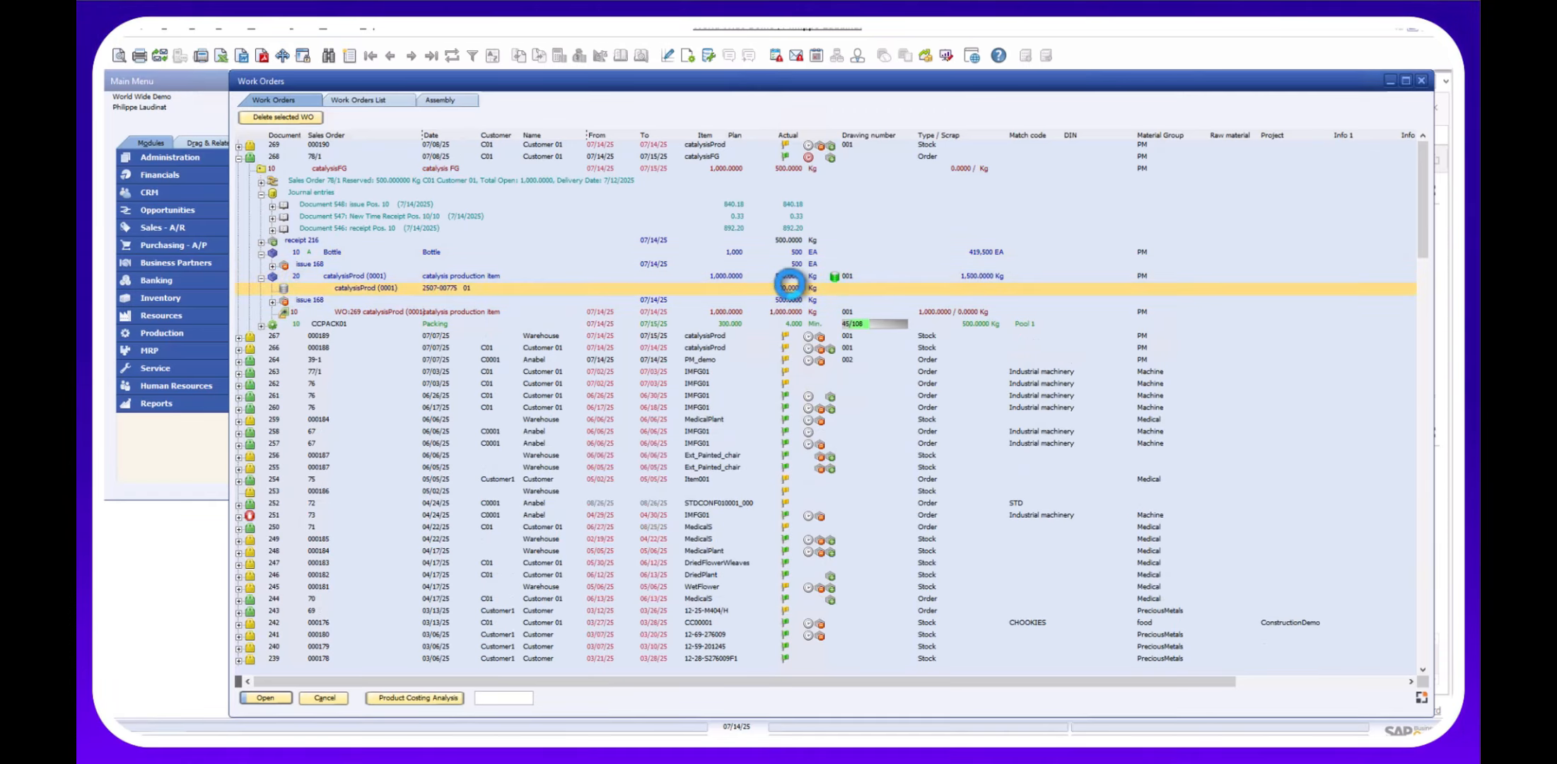
pyautogui.click(778, 302)
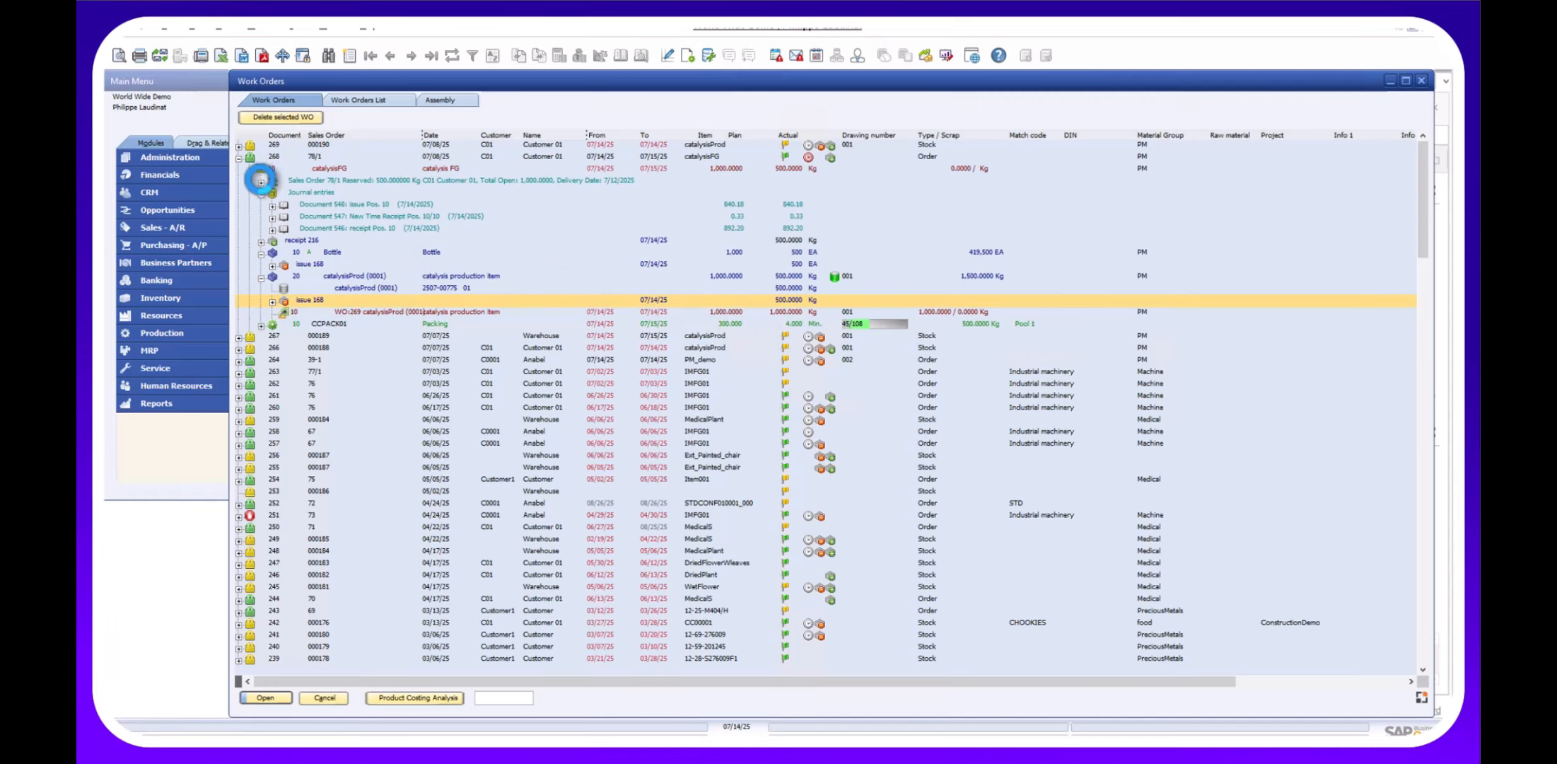
pyautogui.click(261, 193)
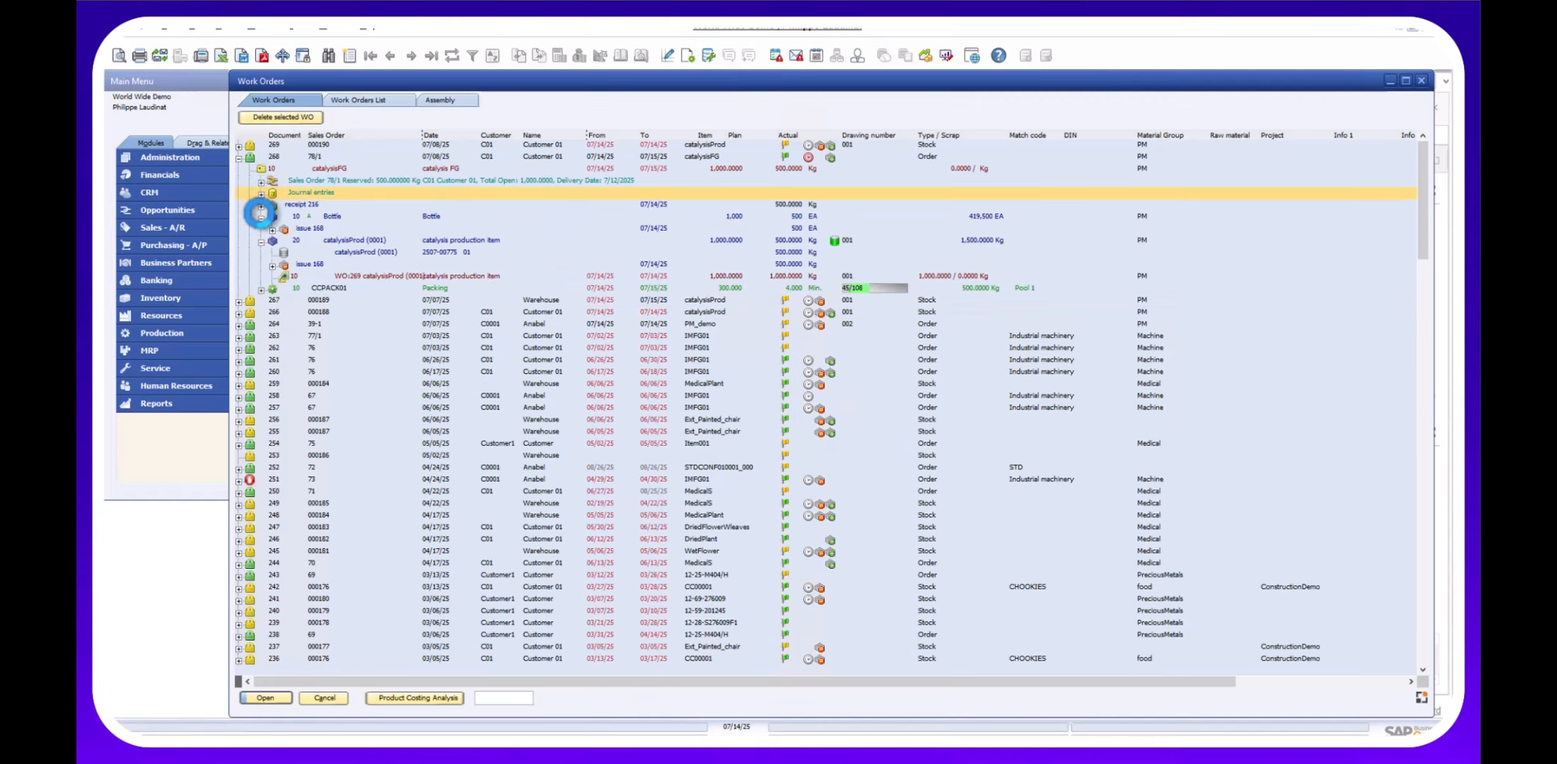
# Run Product Costing Analysis on 268/10 catalysisFG with Planned/Actual Report and 'Price from receipt' valuation.
pyautogui.click(260, 218)
pyautogui.click(261, 230)
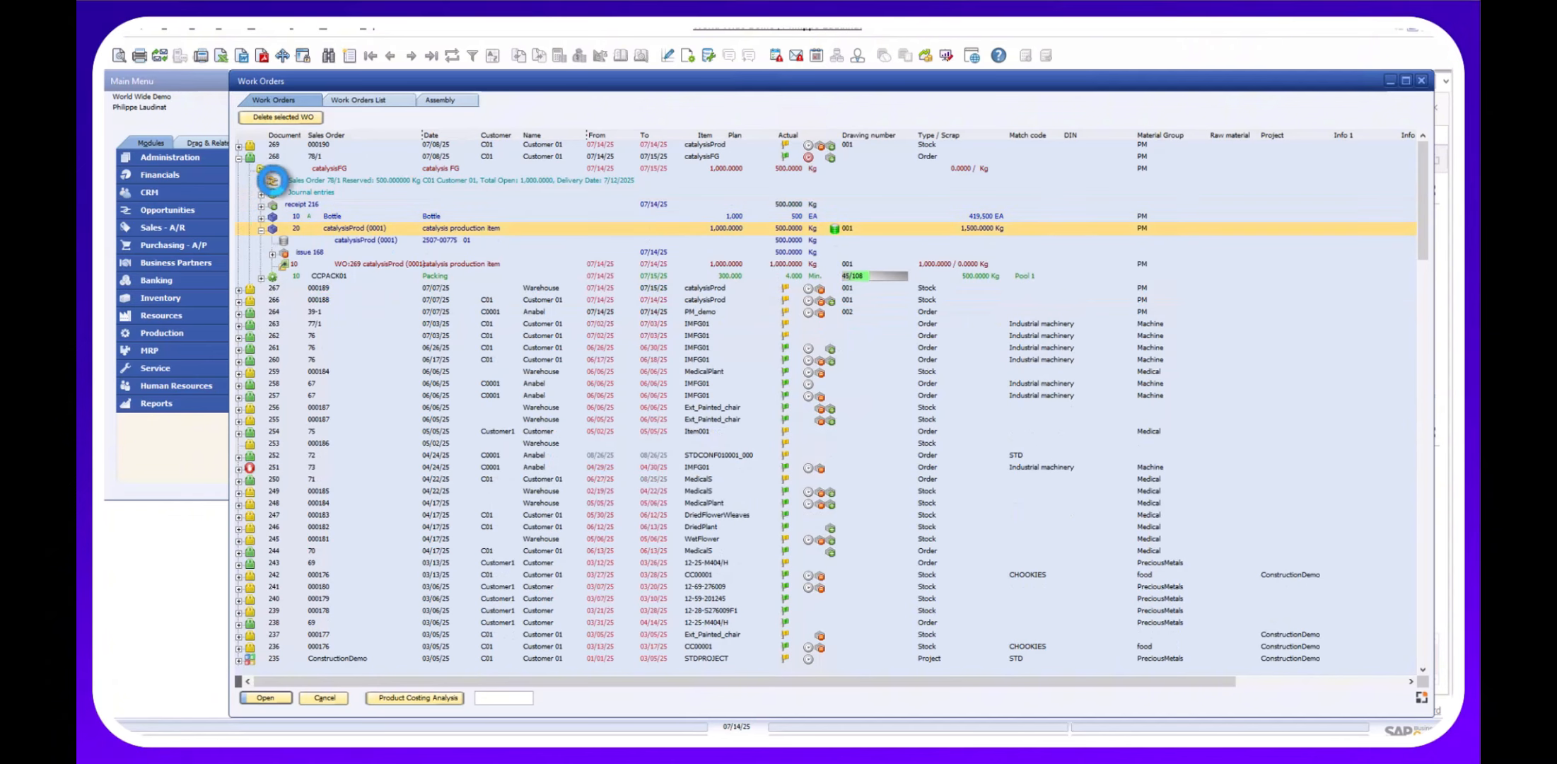
pyautogui.click(289, 169)
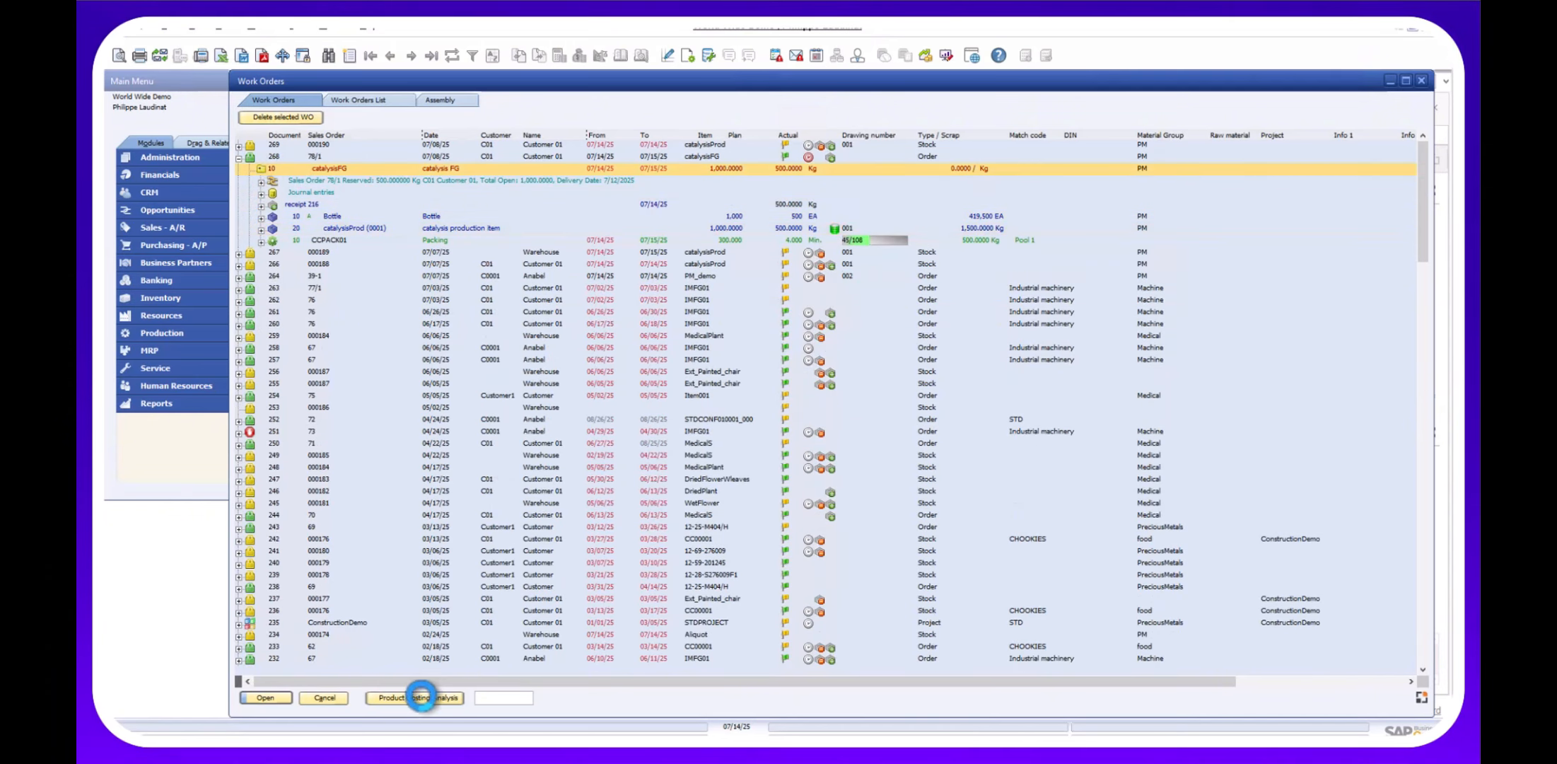
pyautogui.click(405, 698)
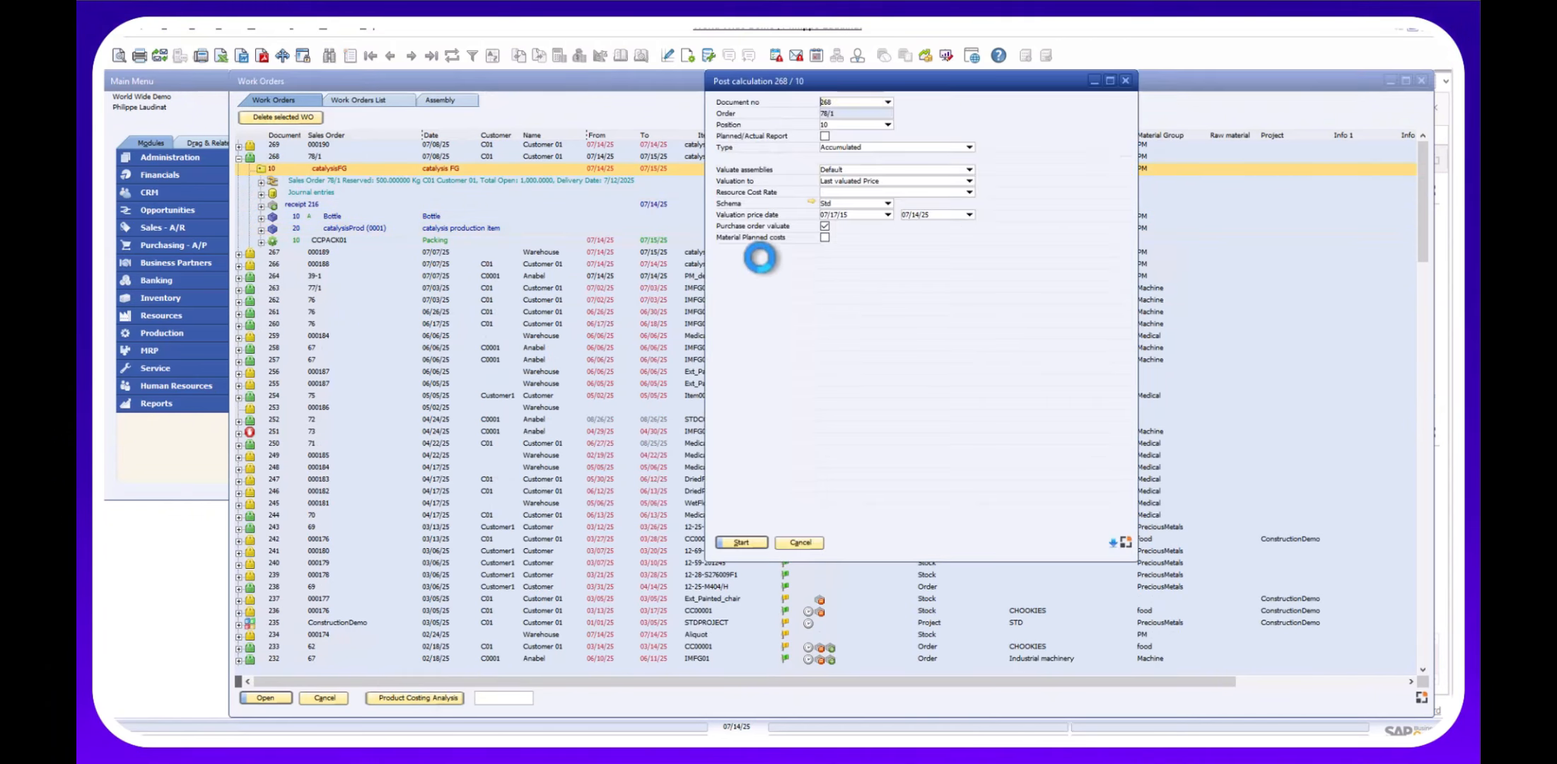
pyautogui.click(824, 136)
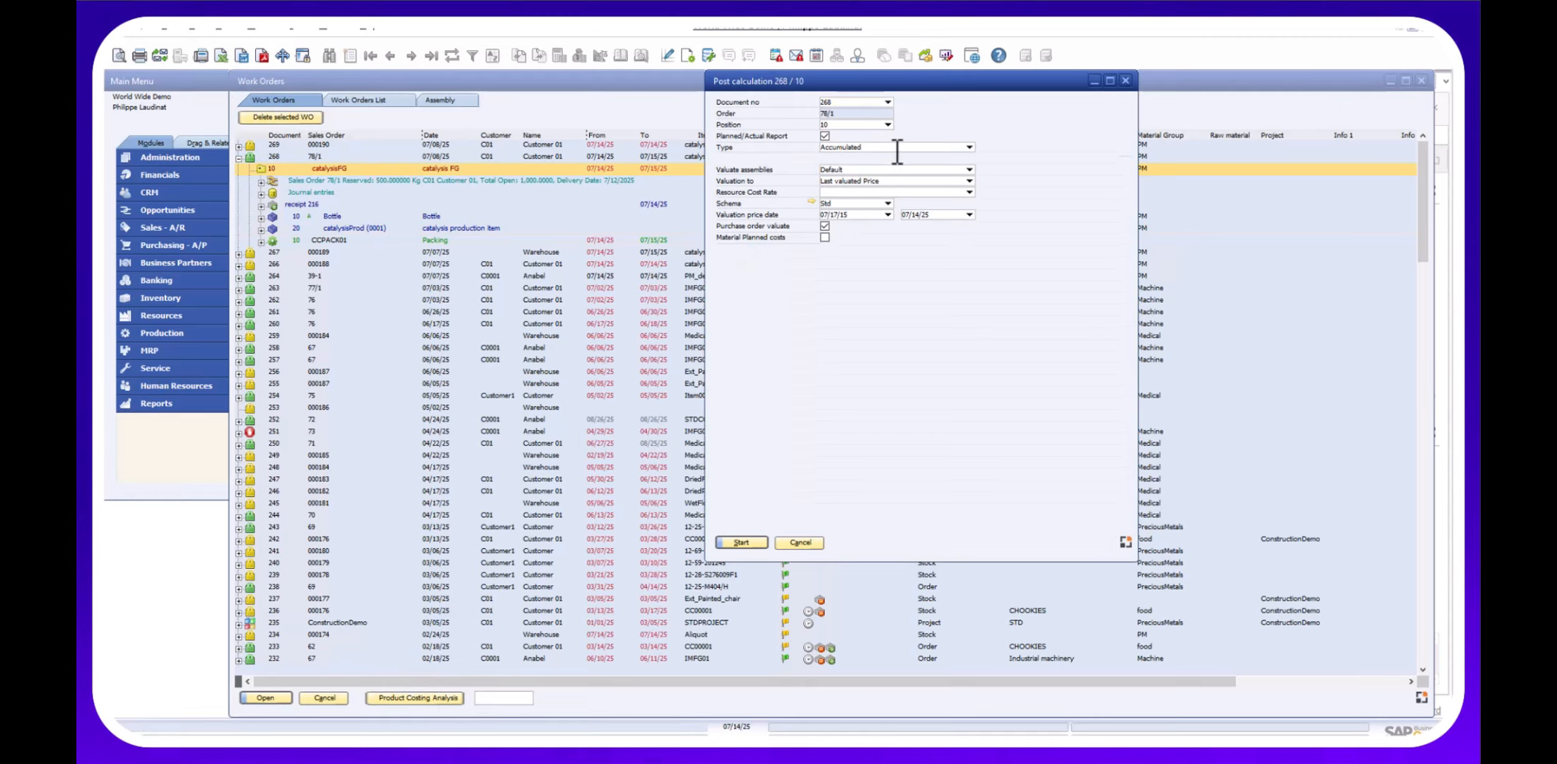
pyautogui.click(969, 181)
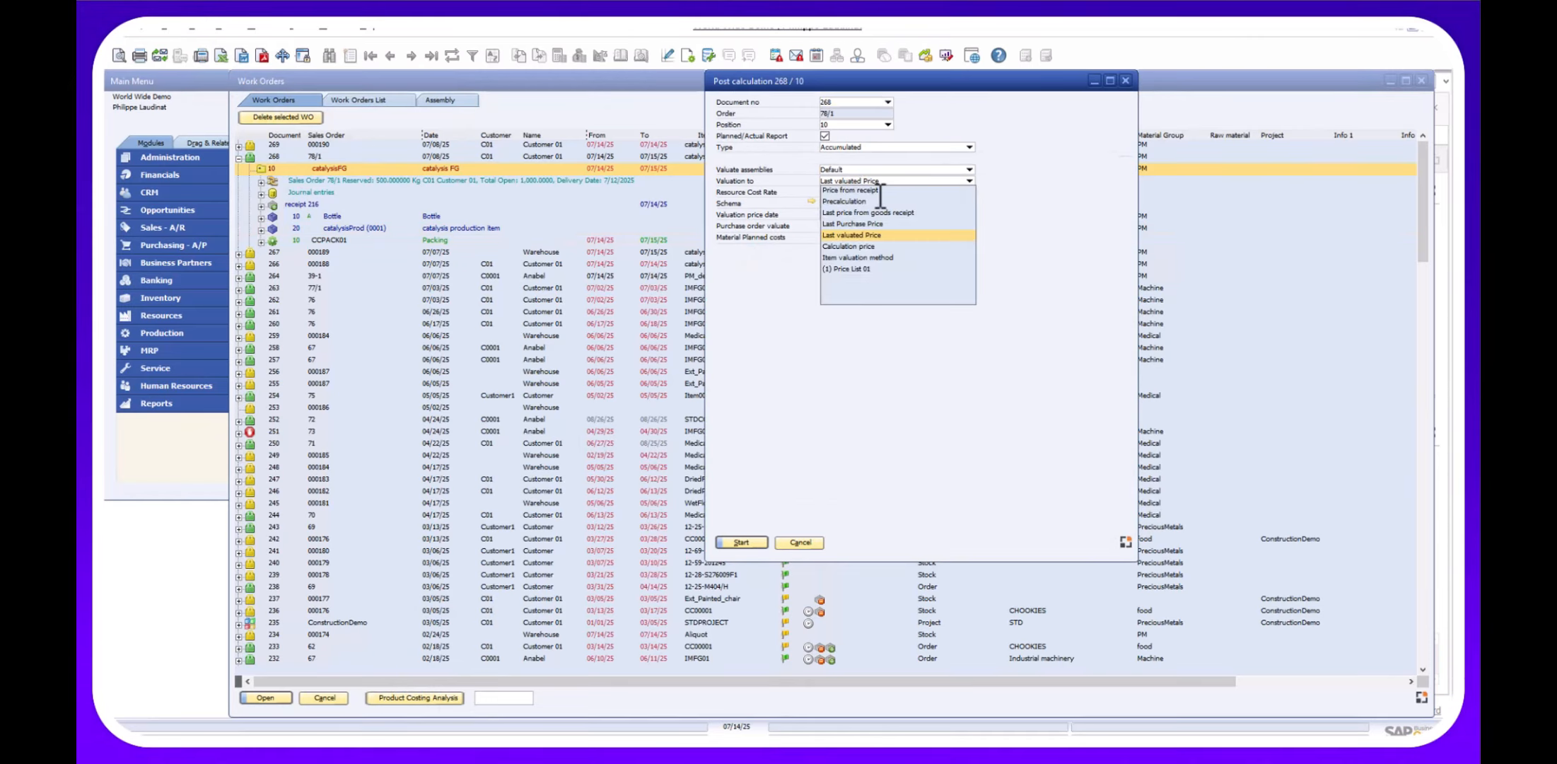
pyautogui.click(876, 190)
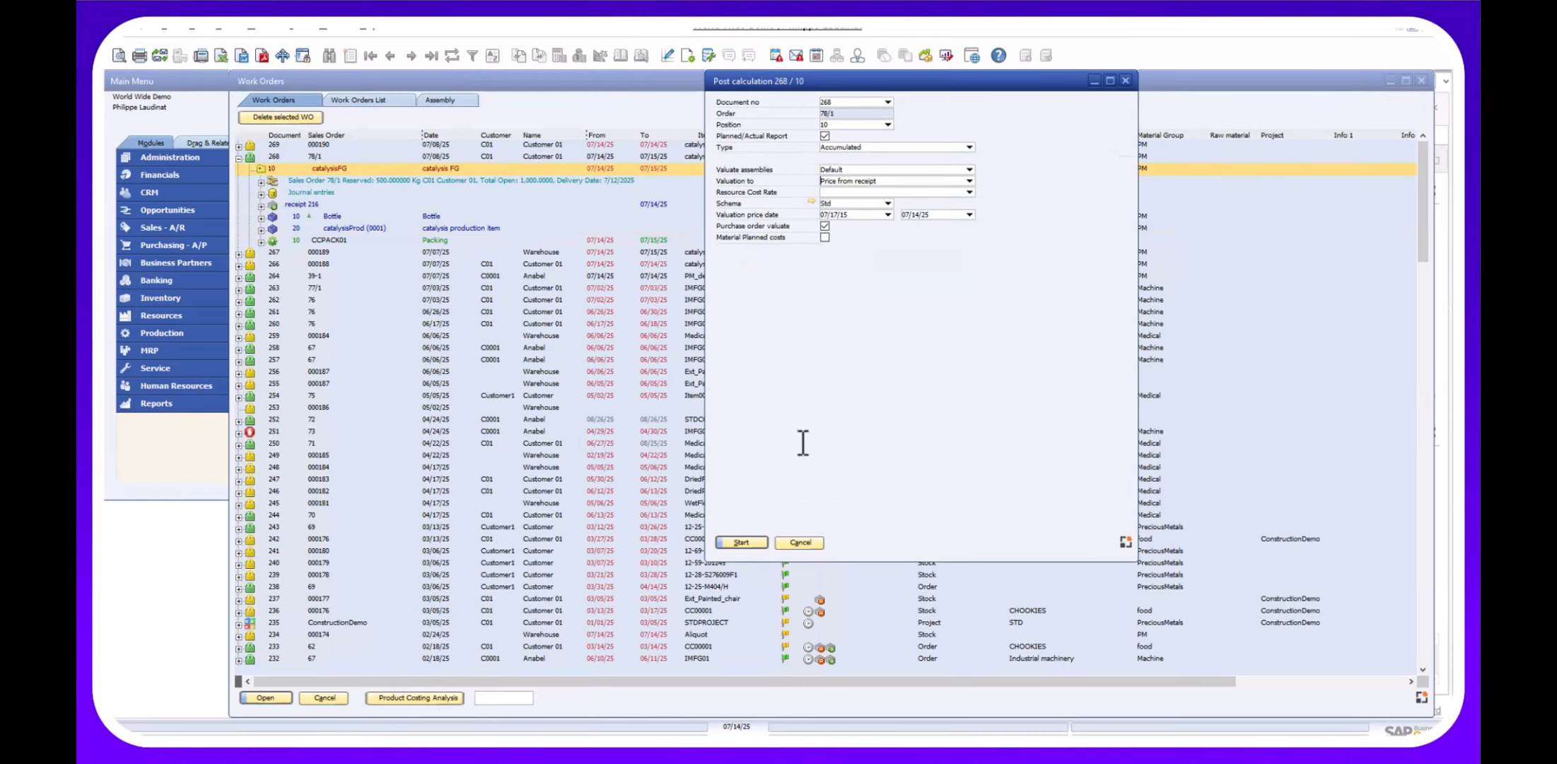
# Run the post calculation for work order 268/10, review its cost lines, then close both windows.
pyautogui.click(741, 543)
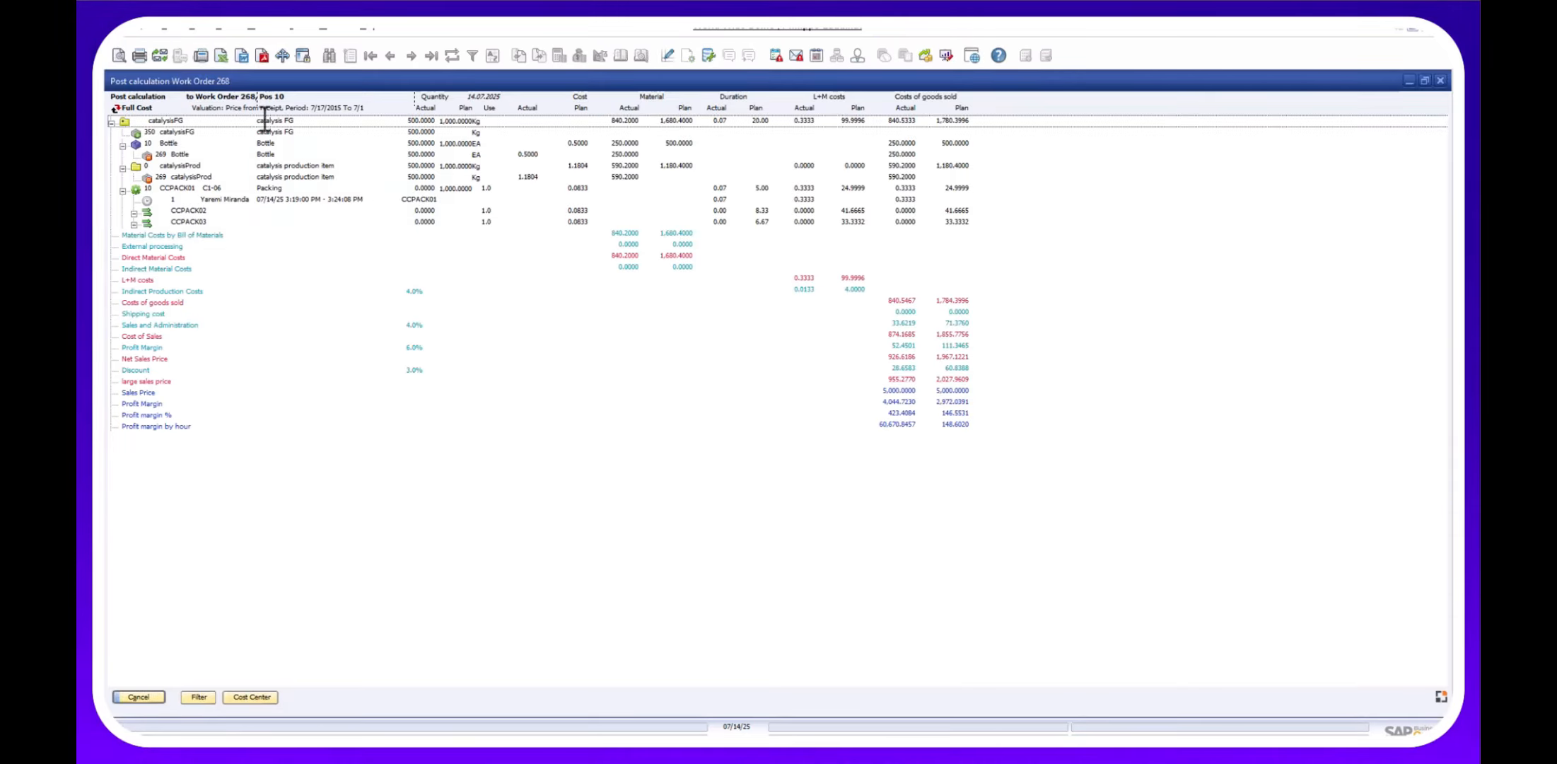
pyautogui.click(906, 304)
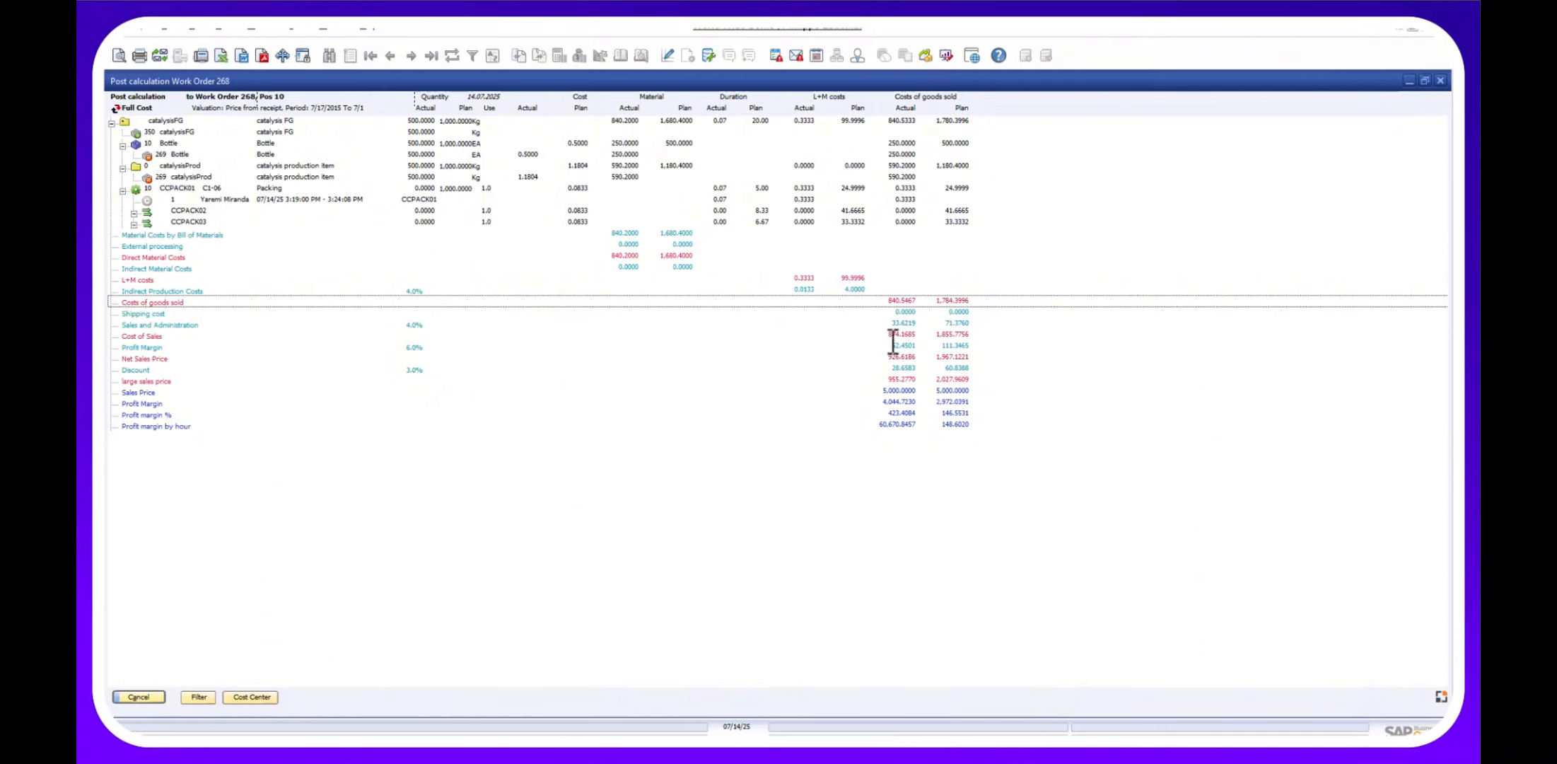
pyautogui.click(804, 278)
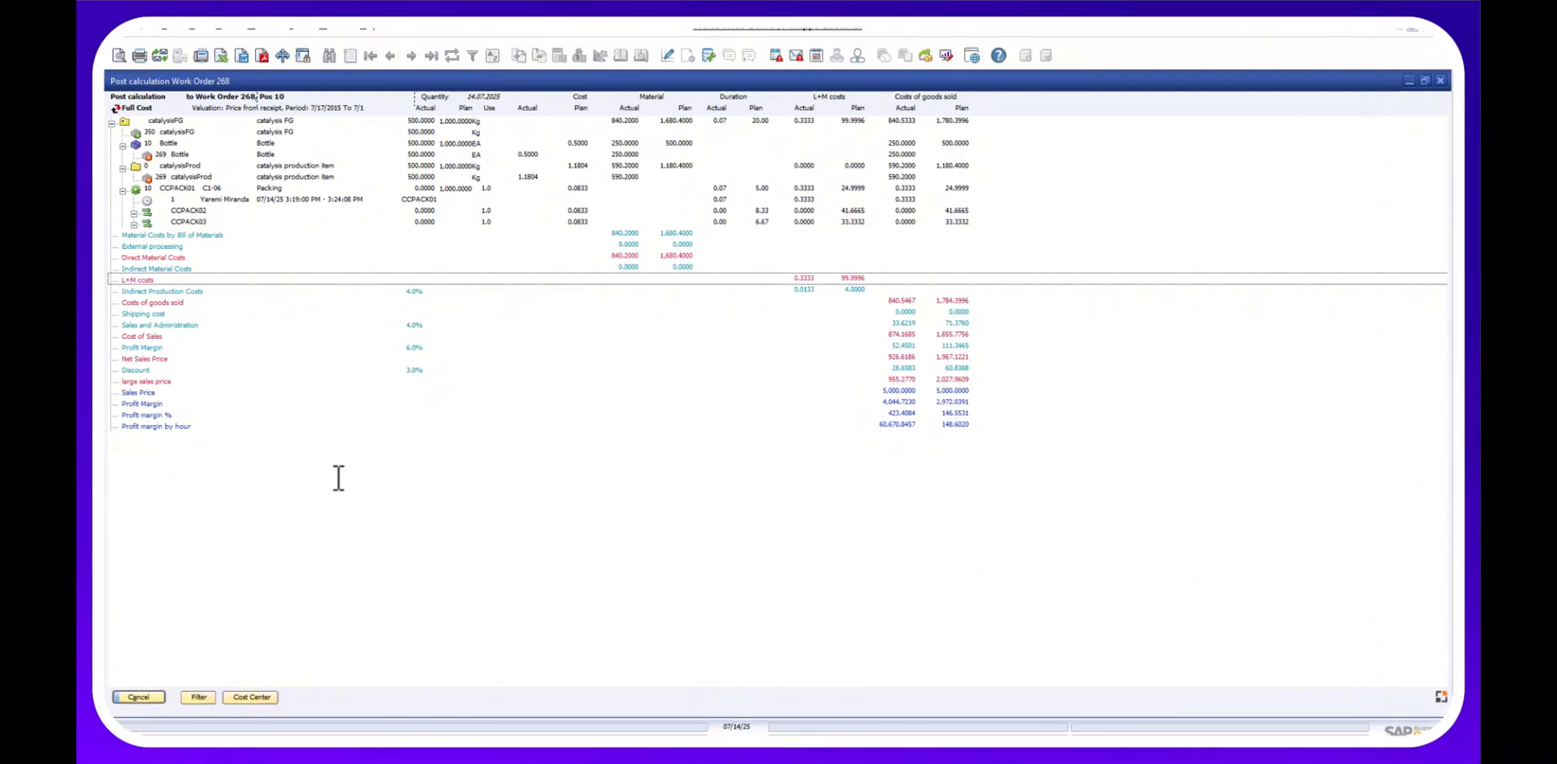
pyautogui.click(140, 696)
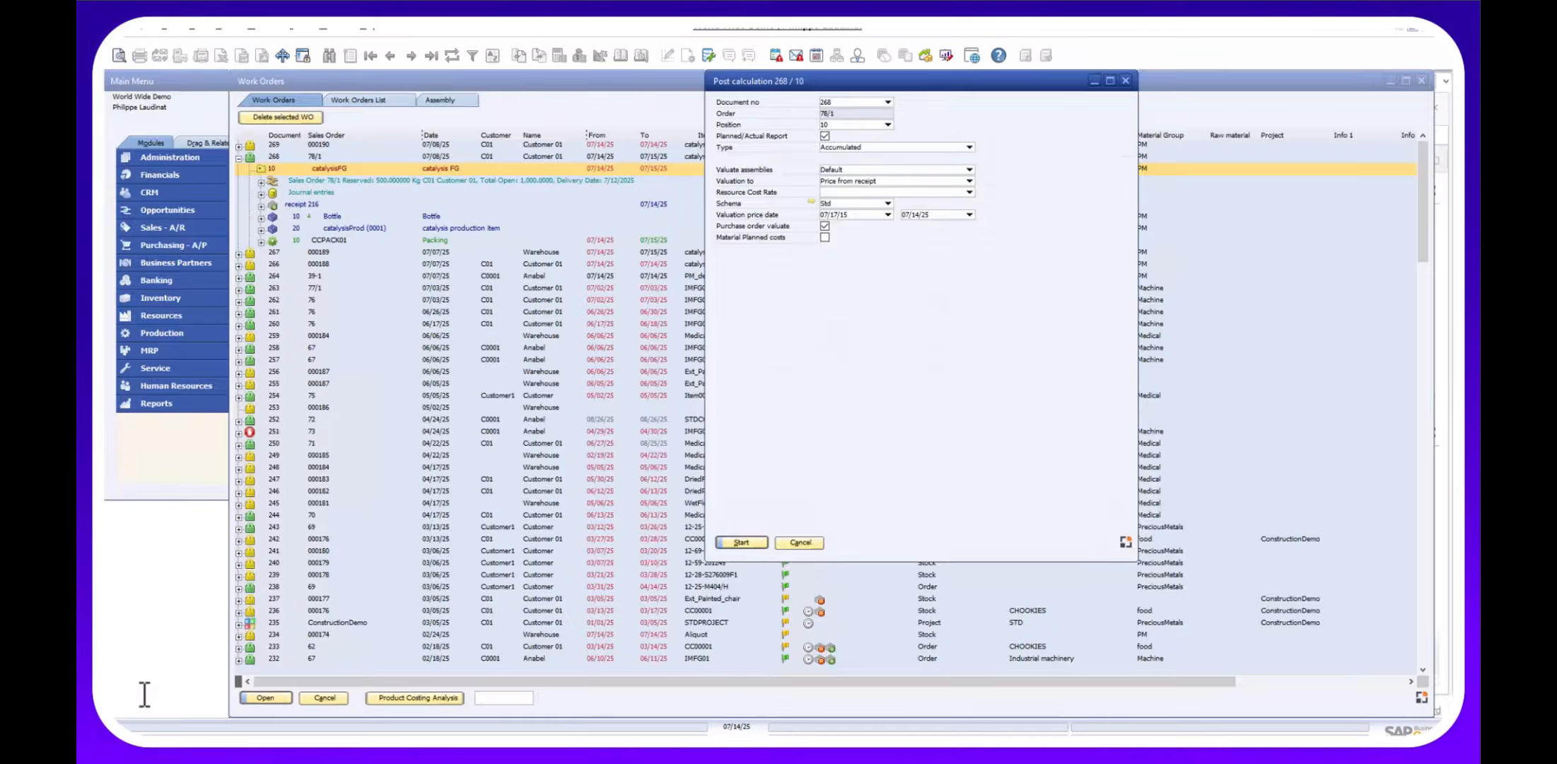
pyautogui.click(800, 543)
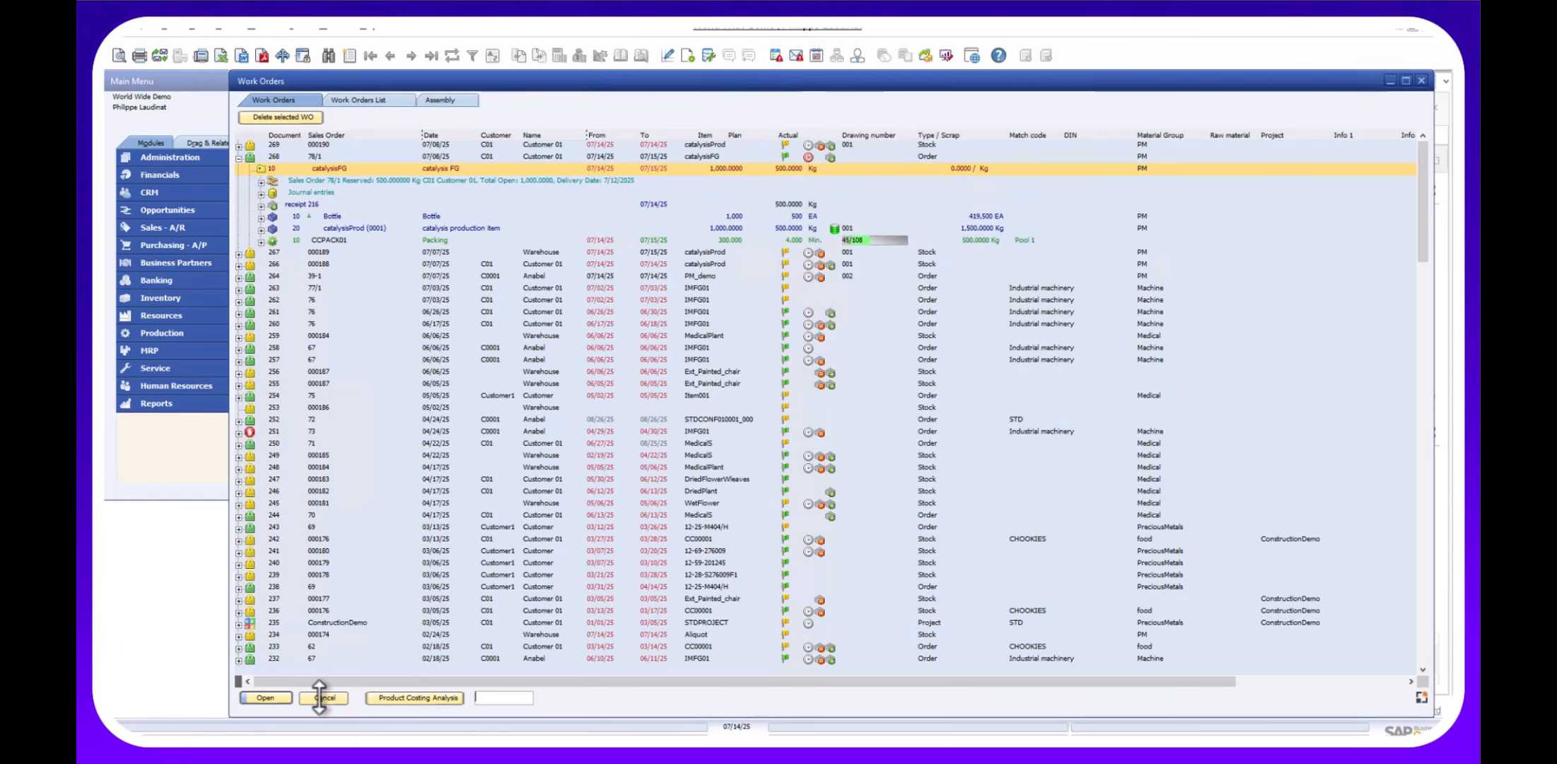
# Review a sales order's Picking SO lines showing 1,000 kg catalysisFG picked, then return to the main menu.
pyautogui.click(324, 696)
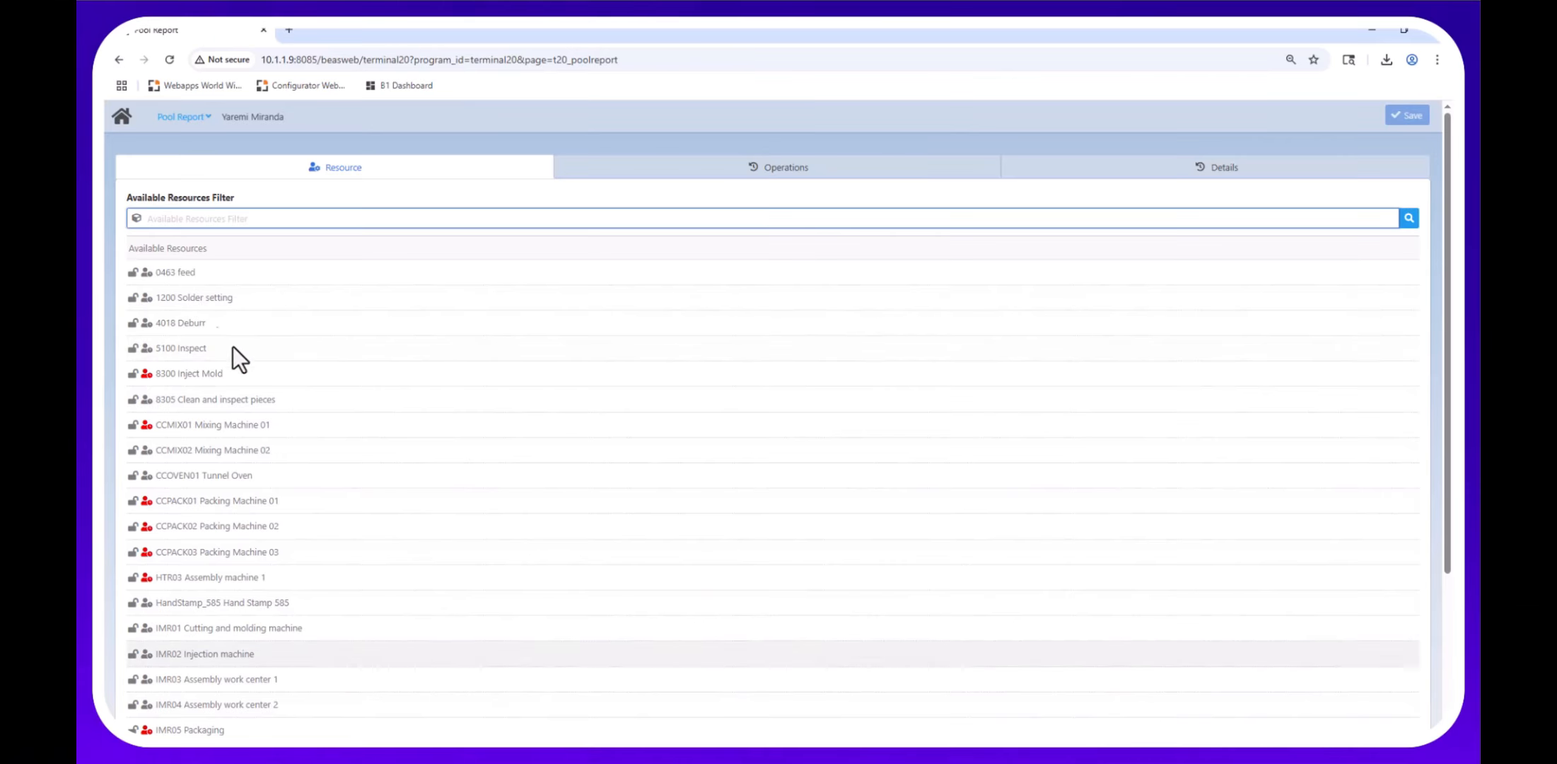
pyautogui.click(122, 117)
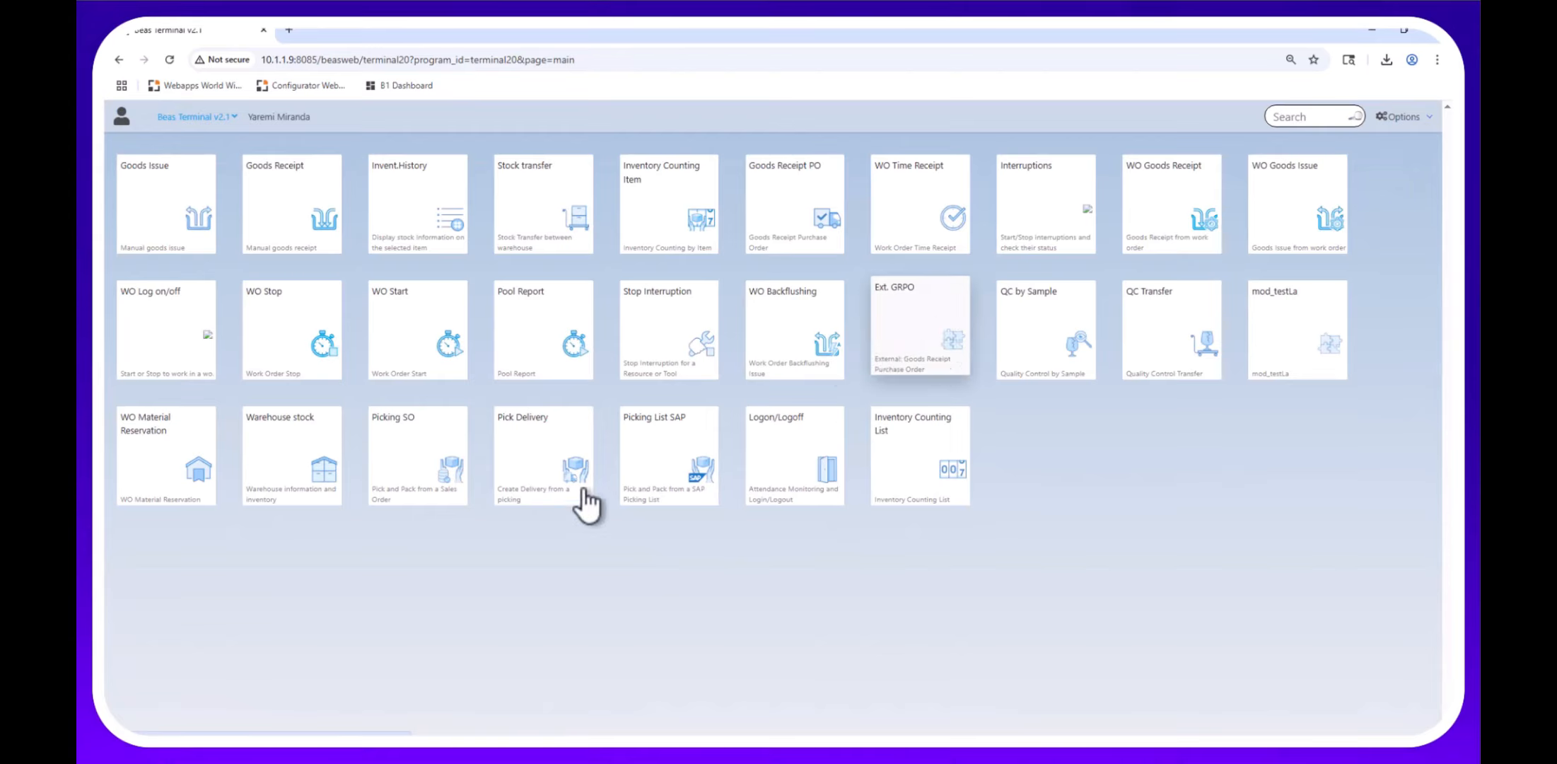
pyautogui.click(409, 463)
pyautogui.click(1408, 205)
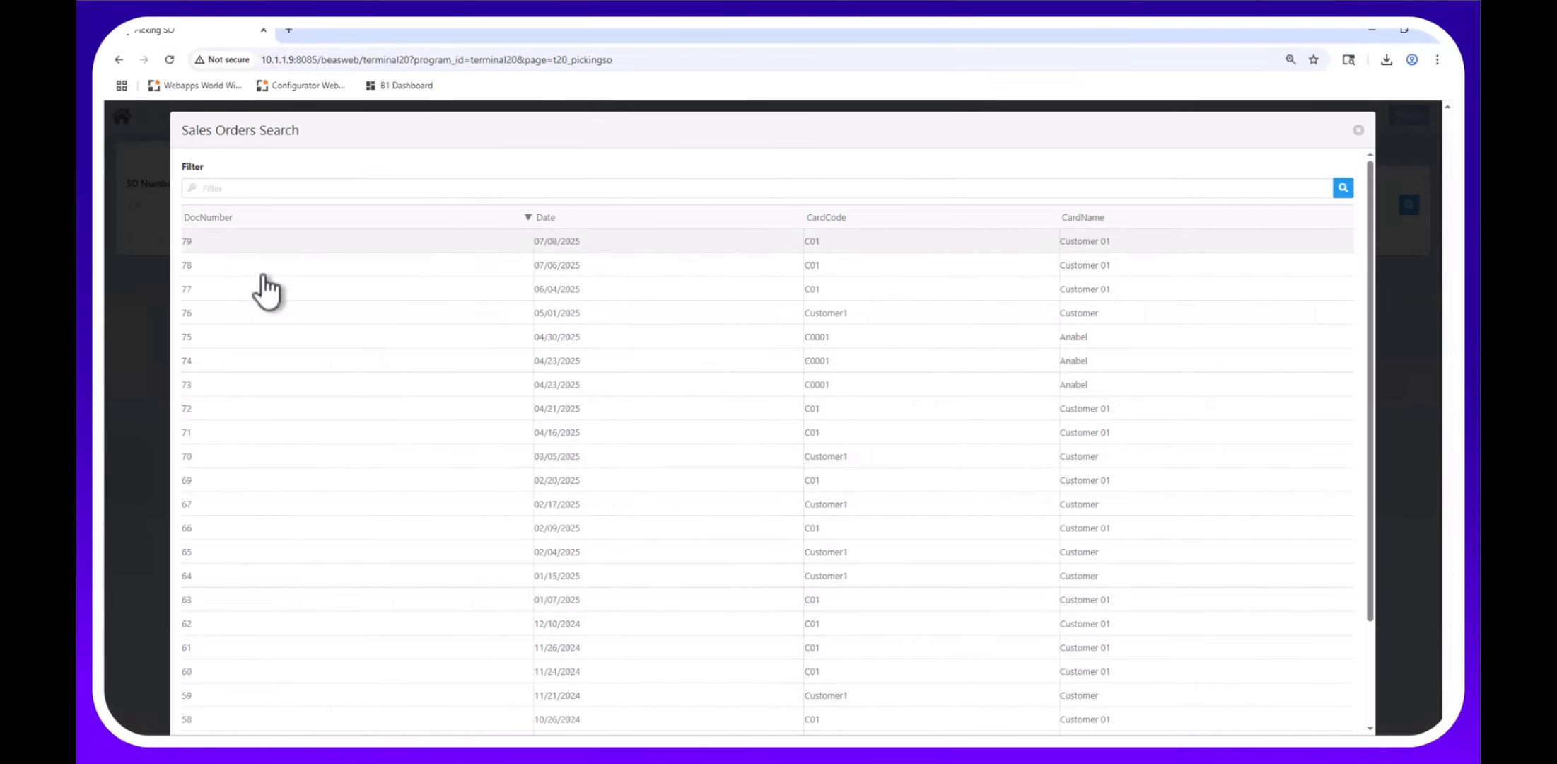
pyautogui.click(283, 301)
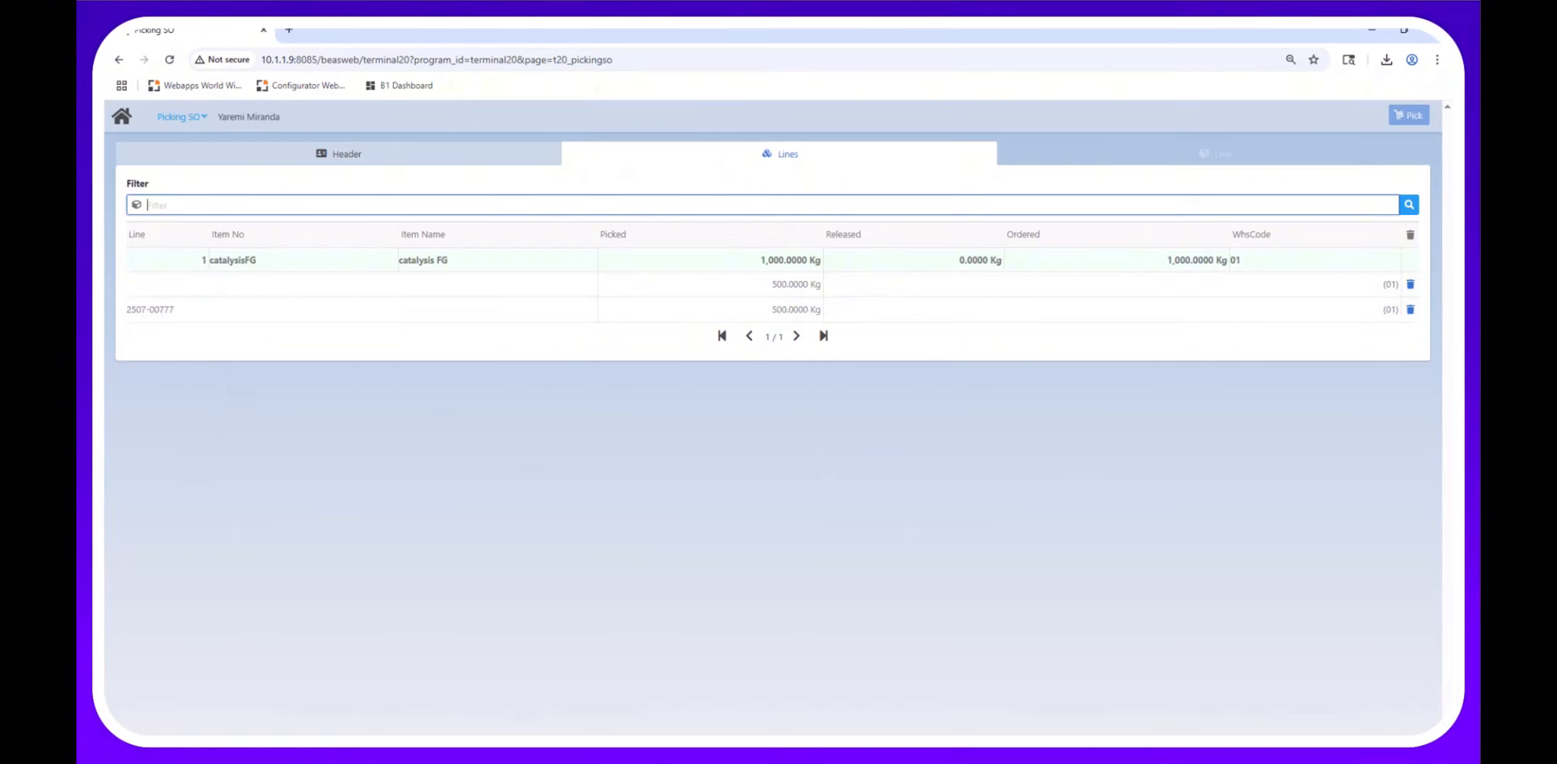
pyautogui.moveTo(535, 755)
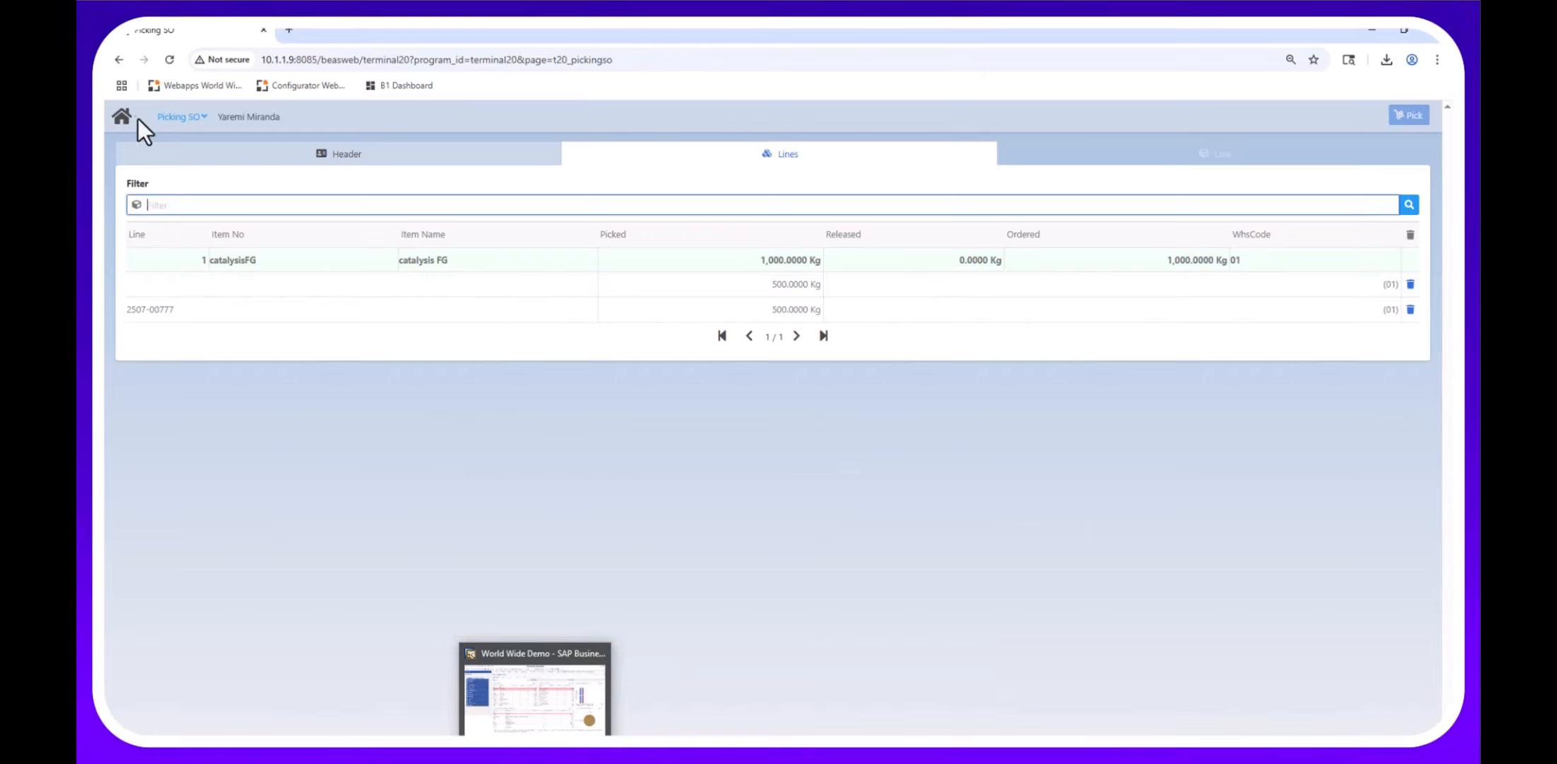
pyautogui.click(120, 109)
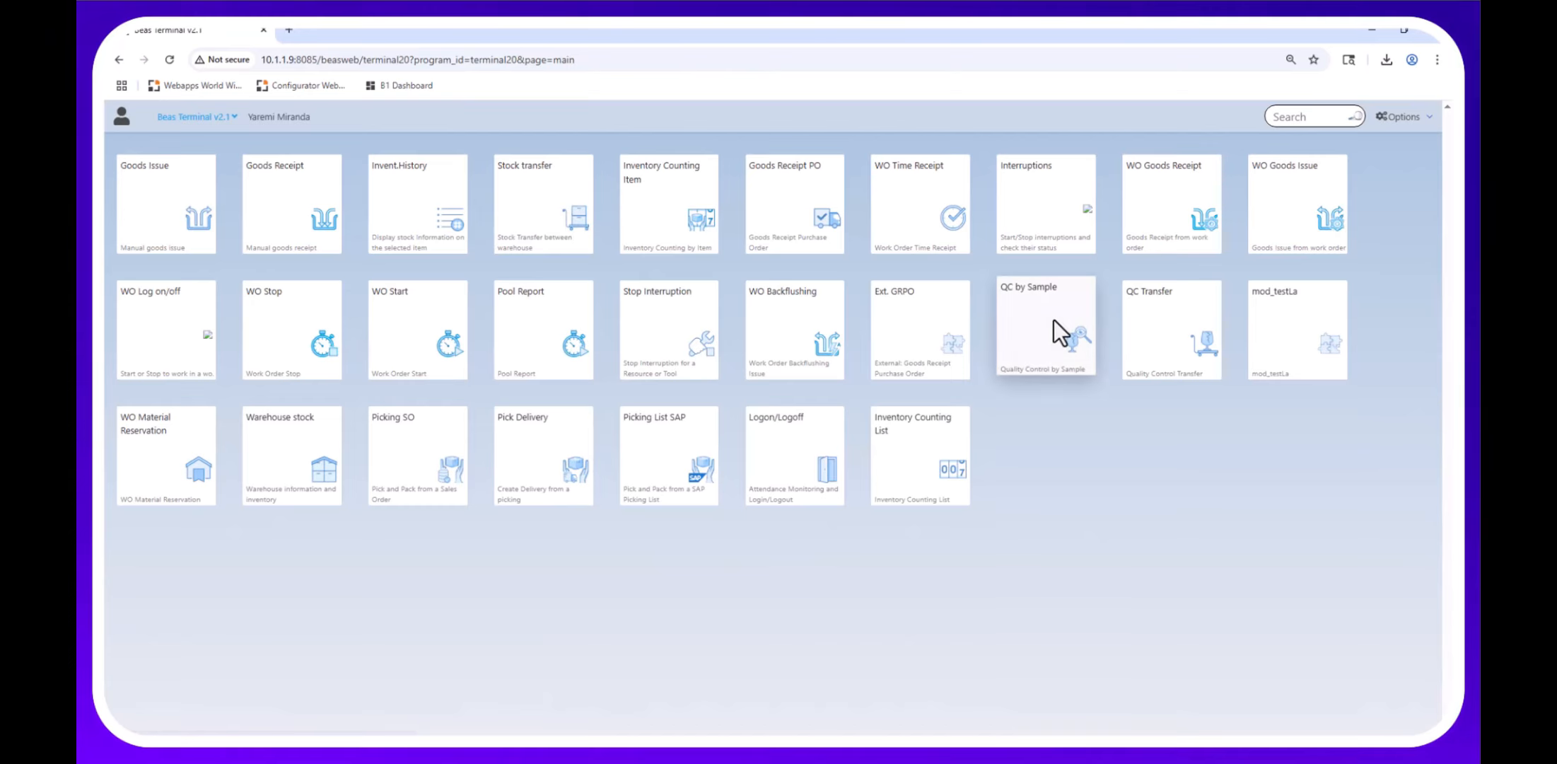
# Load QC order B:2507-00777 and mark the Crystalline_powder and IR tests as Pass.
pyautogui.click(1054, 322)
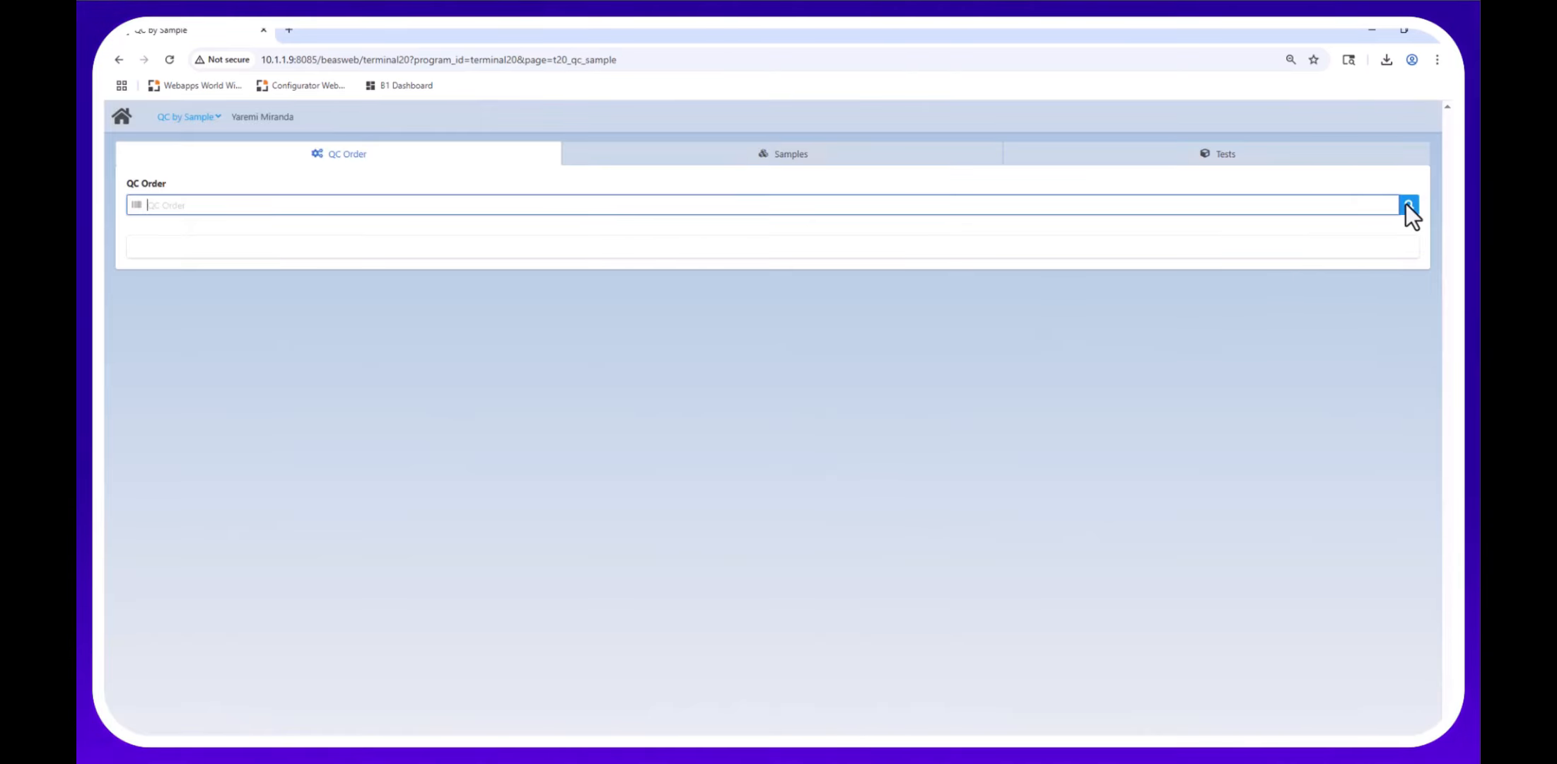
pyautogui.click(1406, 205)
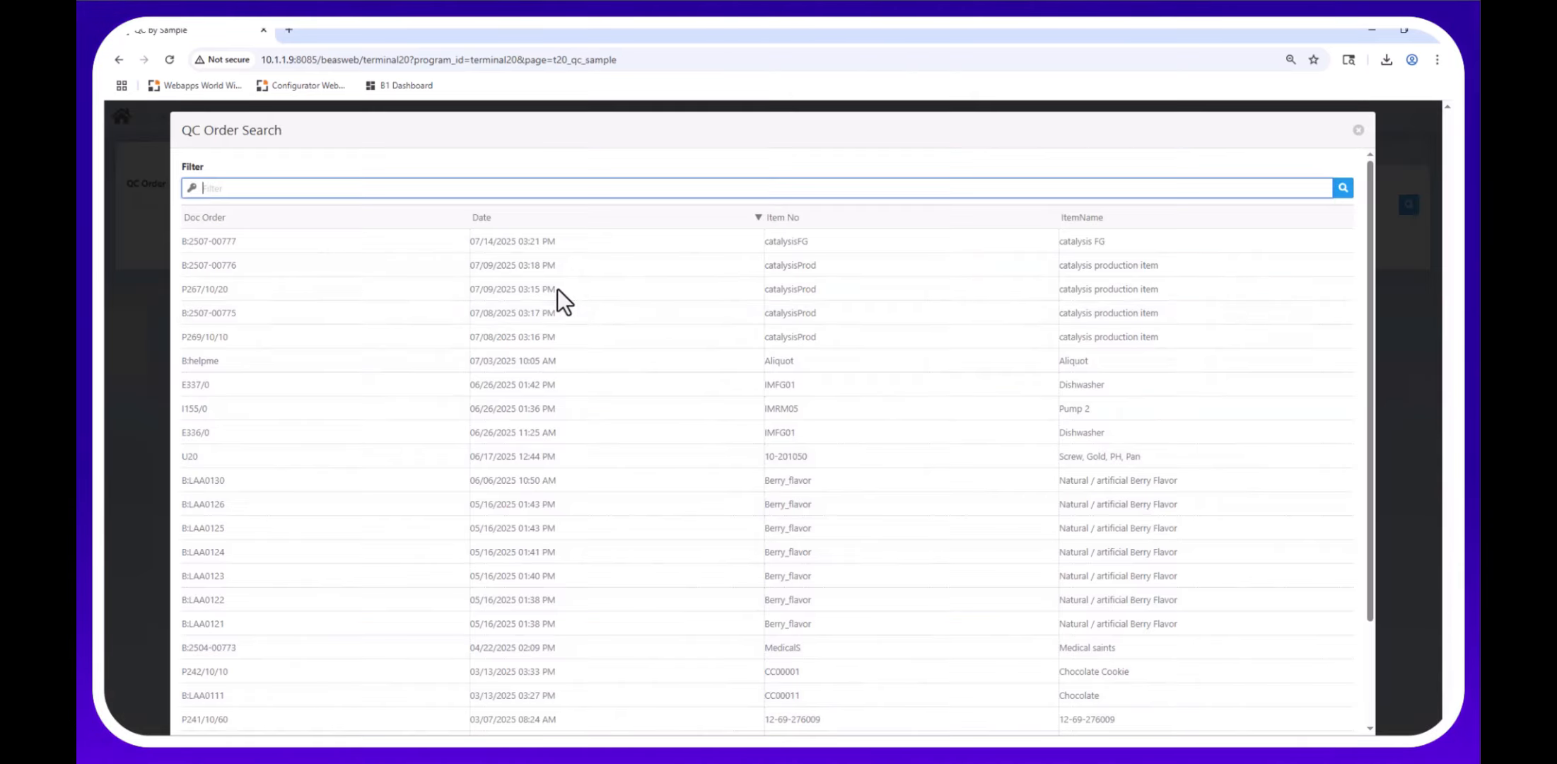
pyautogui.click(640, 237)
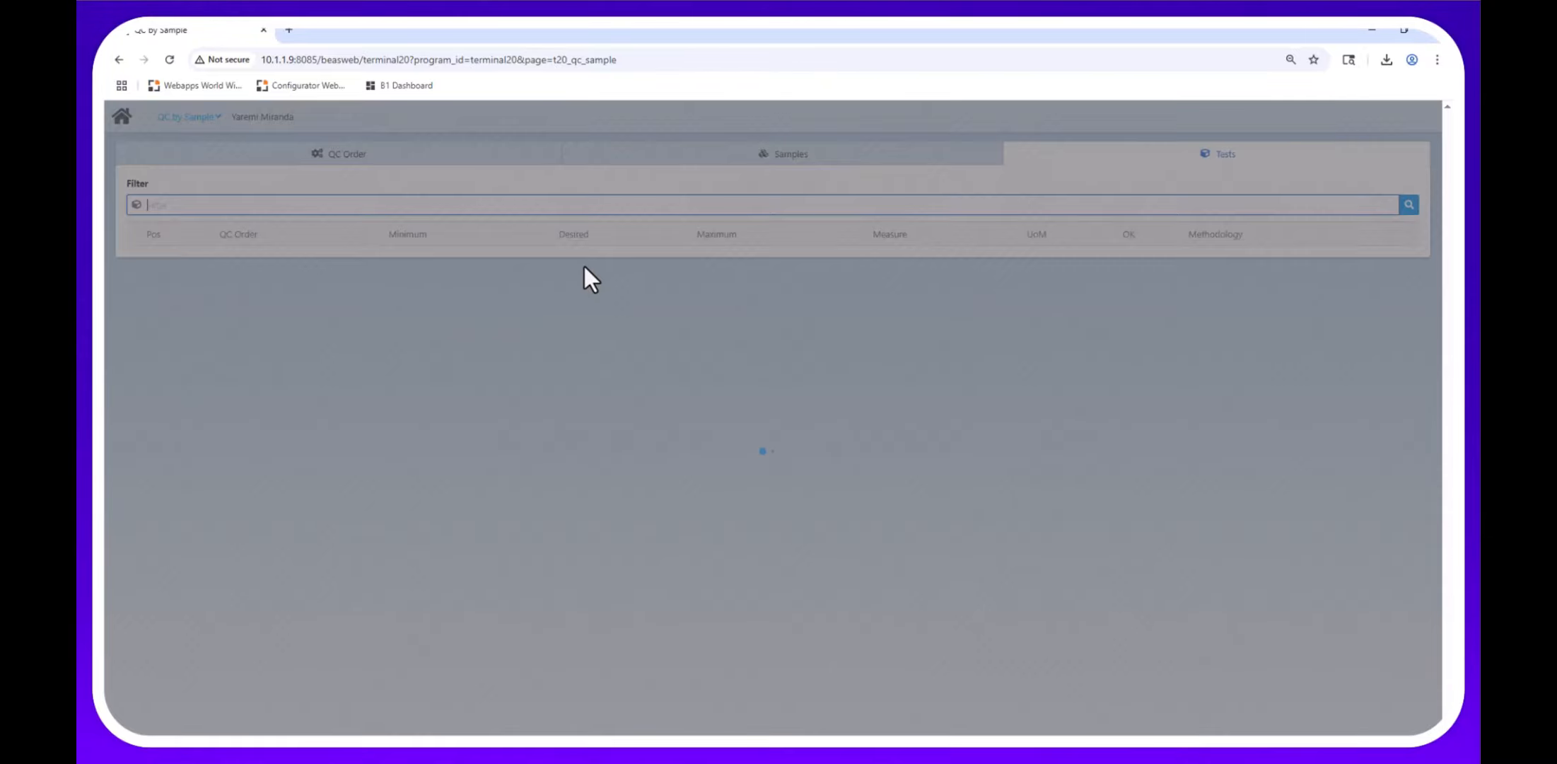
pyautogui.click(1130, 263)
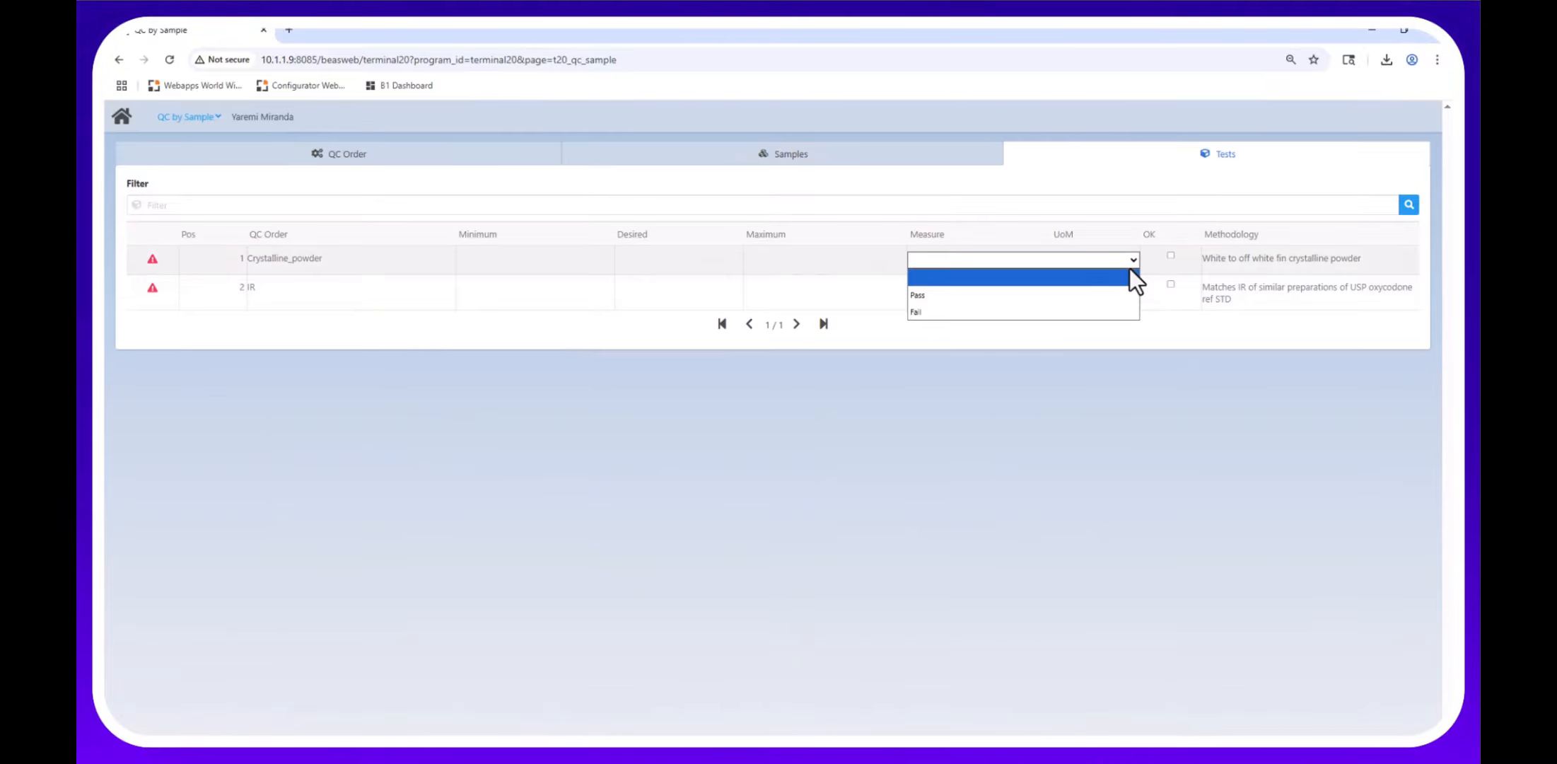
pyautogui.click(955, 295)
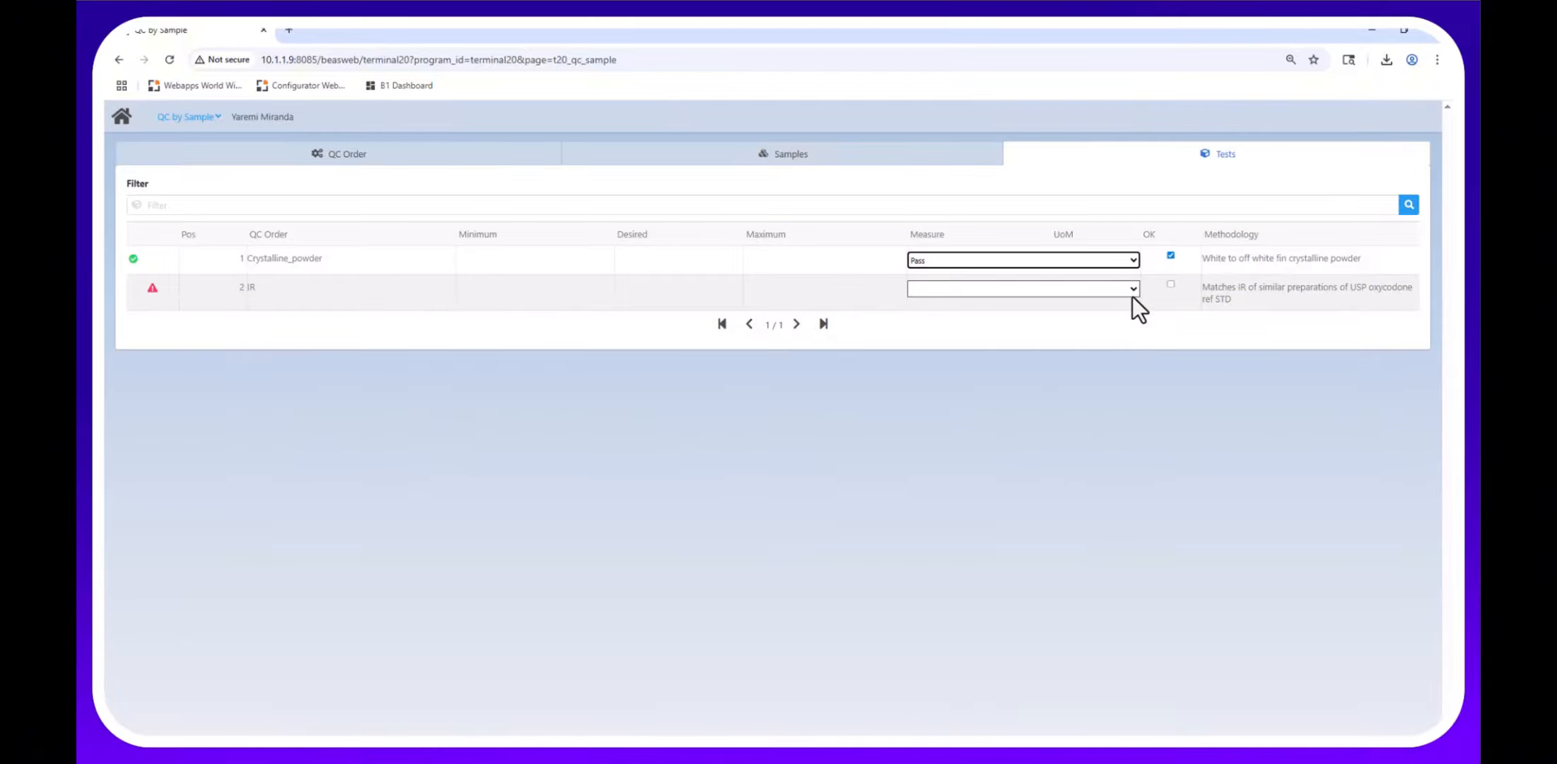
pyautogui.click(1132, 292)
pyautogui.click(938, 328)
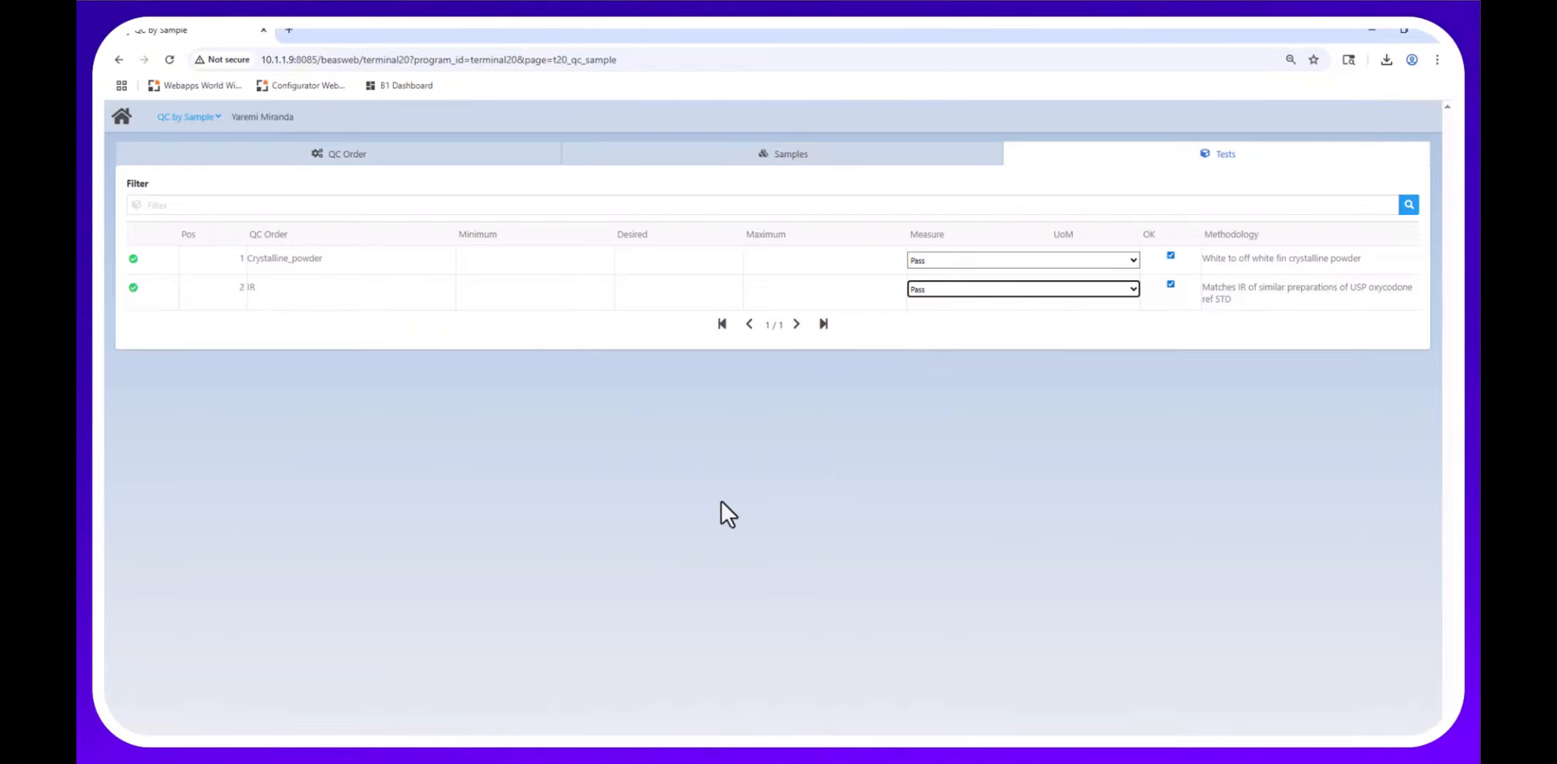
# Review the transfer line for batch 2507-00777 and its transfer types, then return to the main menu.
pyautogui.click(176, 151)
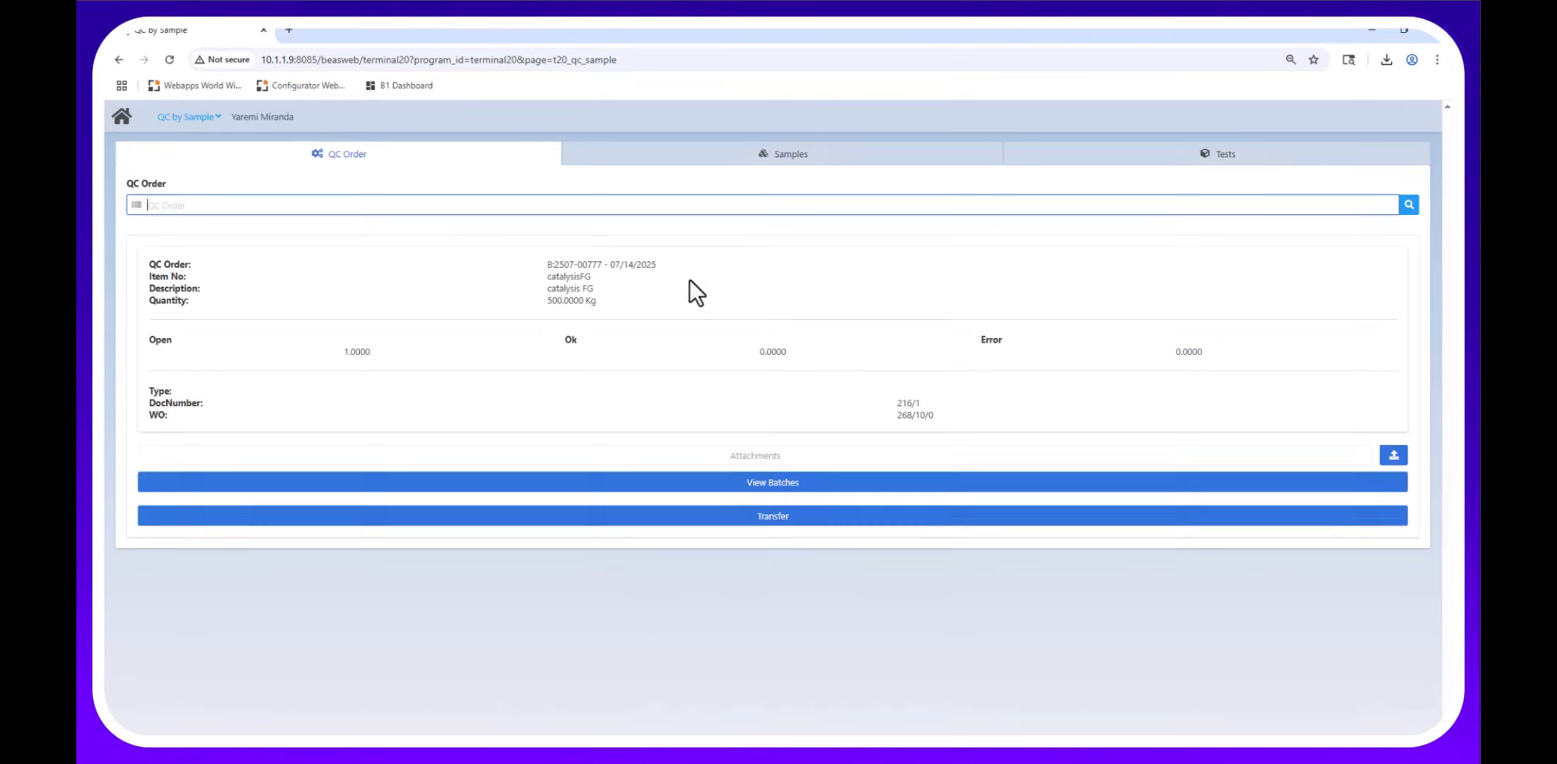
pyautogui.click(766, 515)
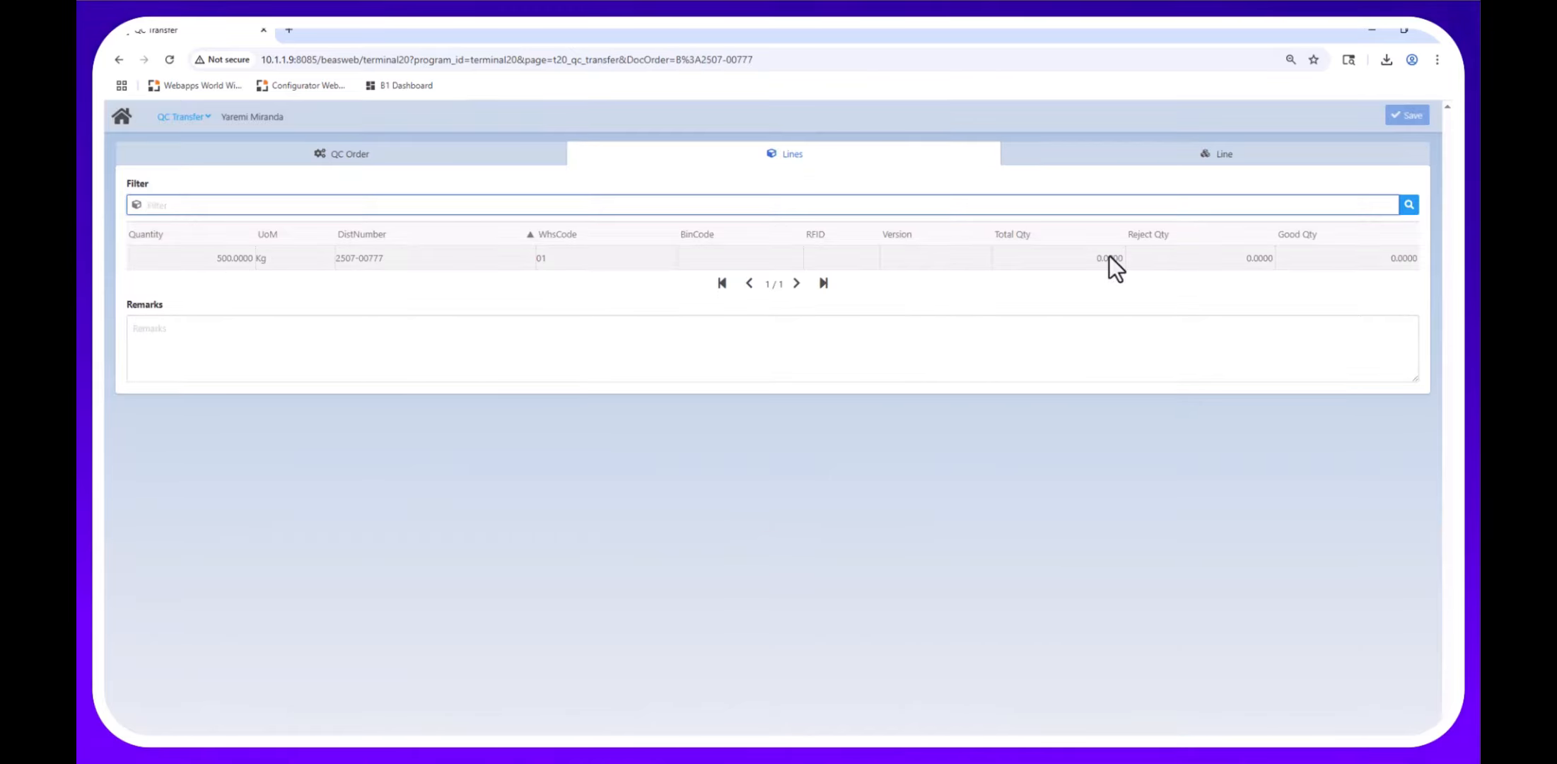
pyautogui.click(690, 260)
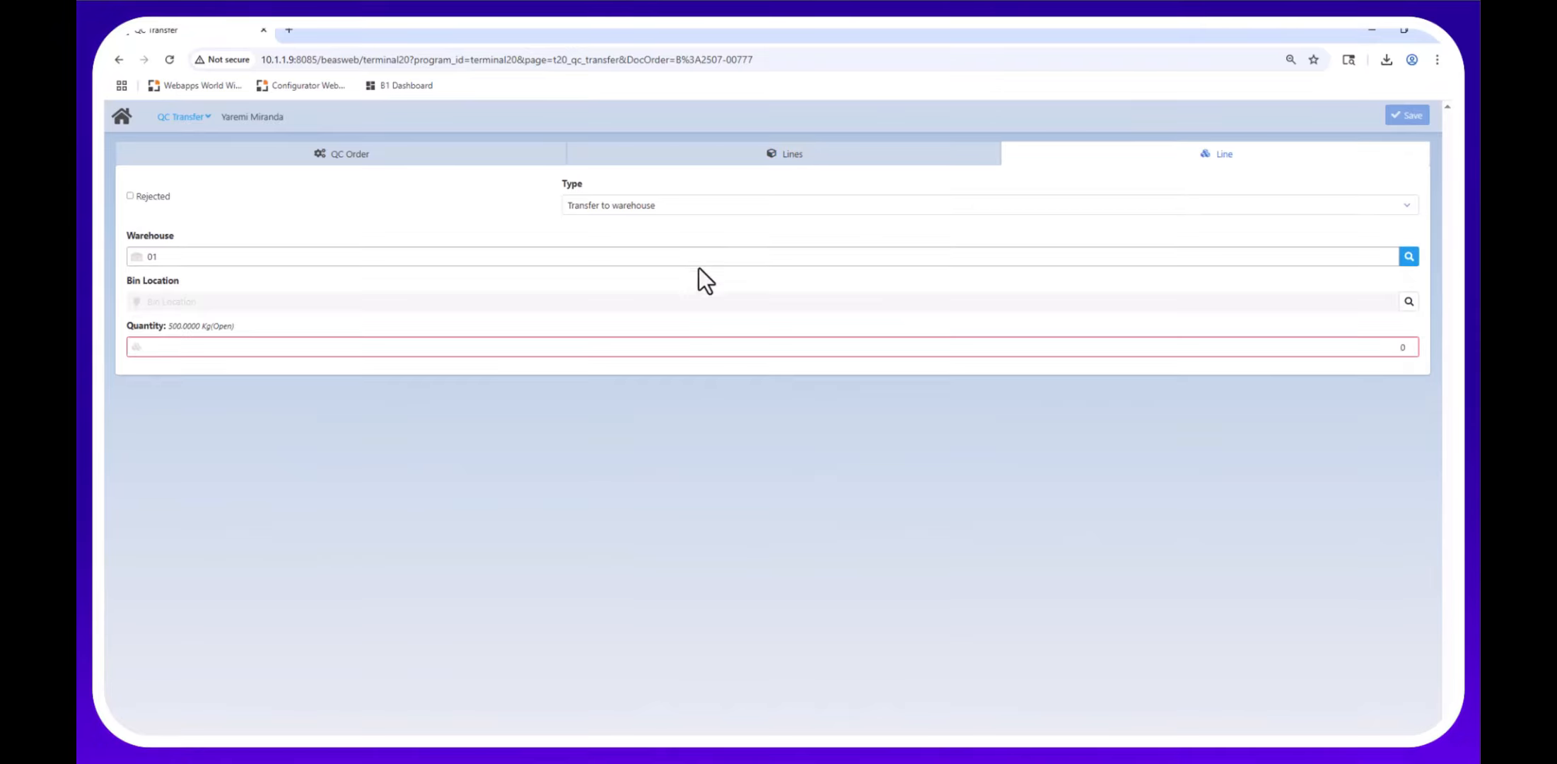
pyautogui.click(1402, 207)
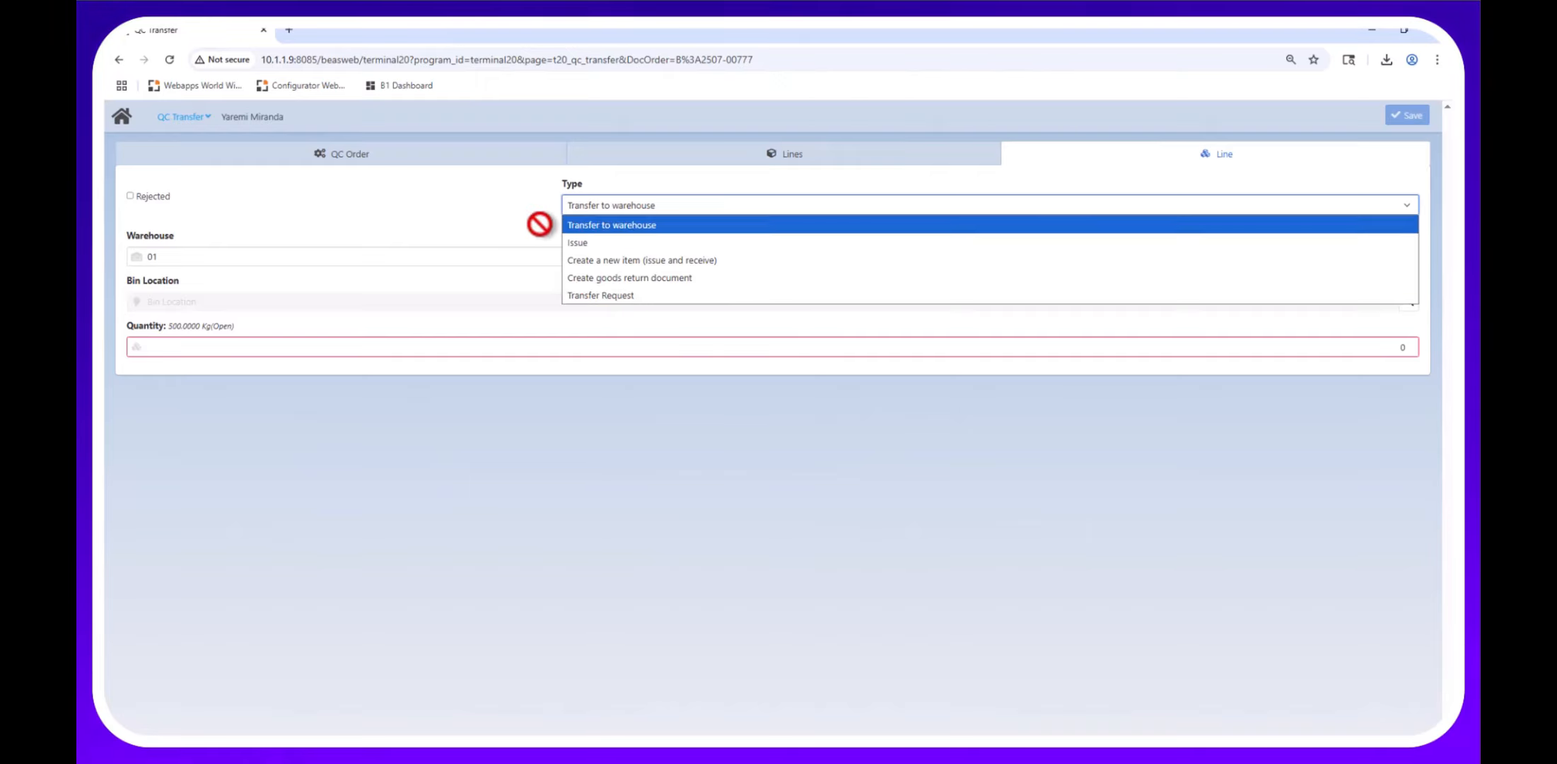
pyautogui.click(491, 225)
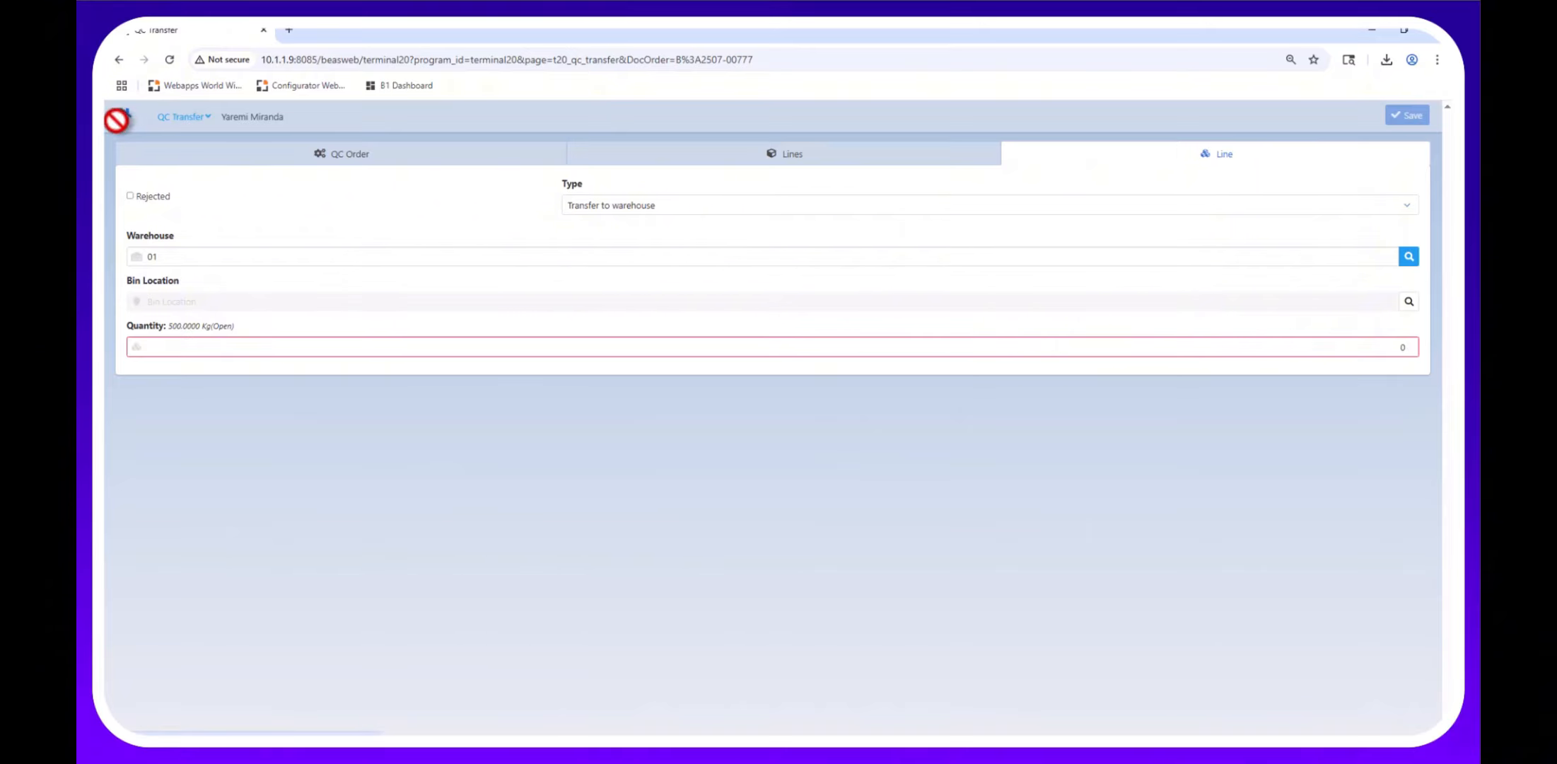
pyautogui.click(119, 118)
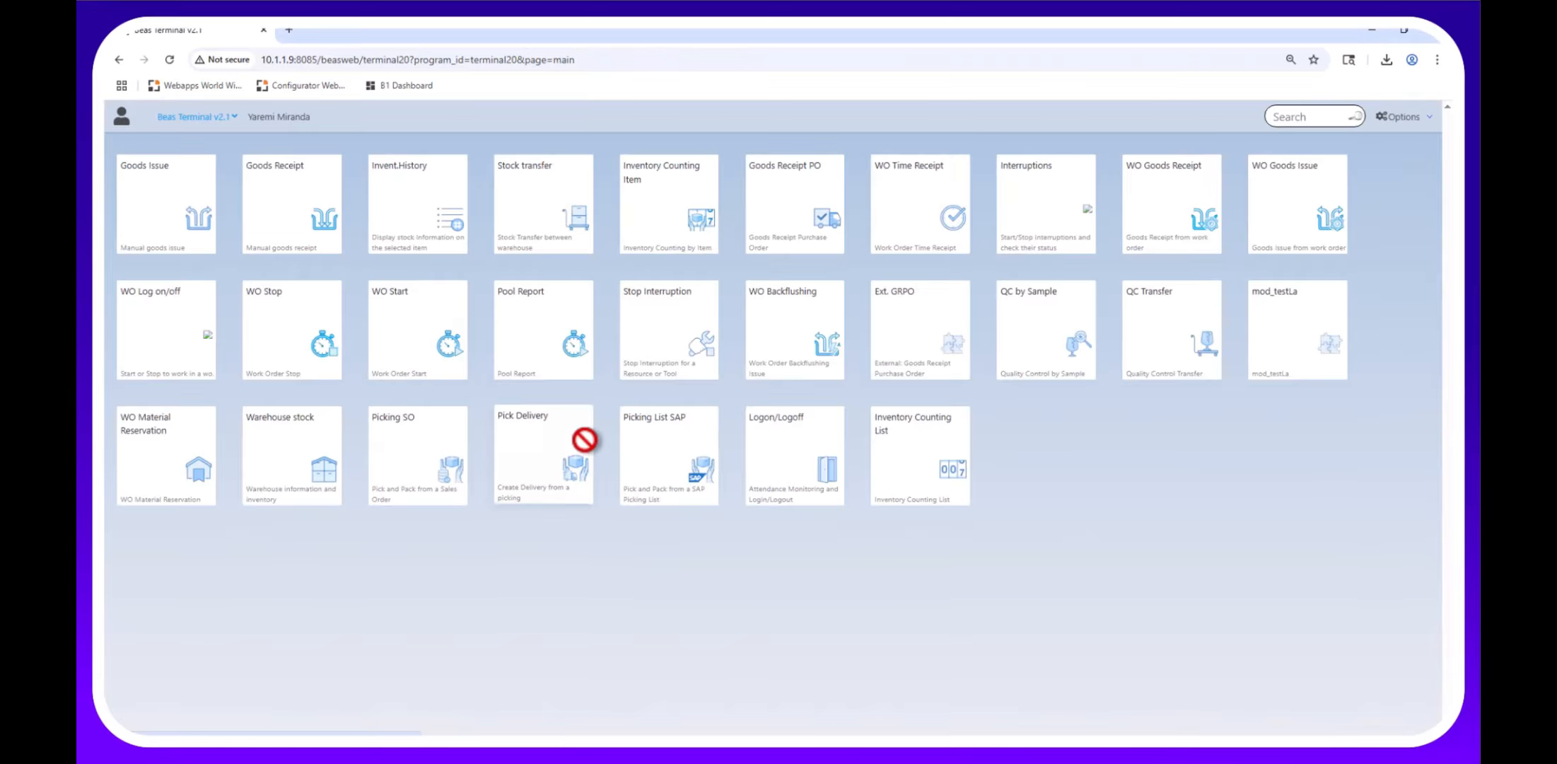
# Load a sales order in Picking SO and view its batch 2507-00777 line and header details.
pyautogui.click(377, 429)
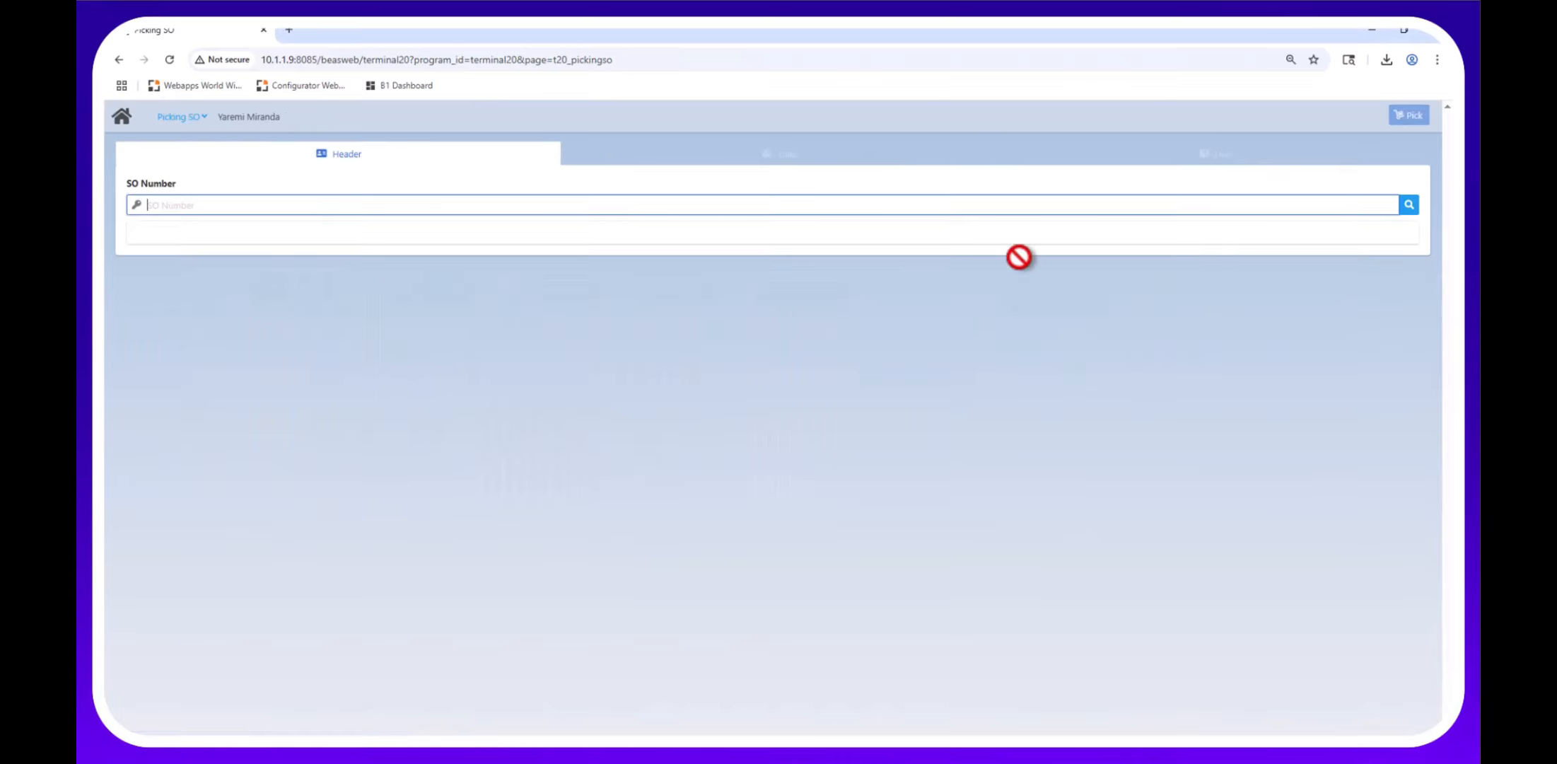
pyautogui.click(1407, 206)
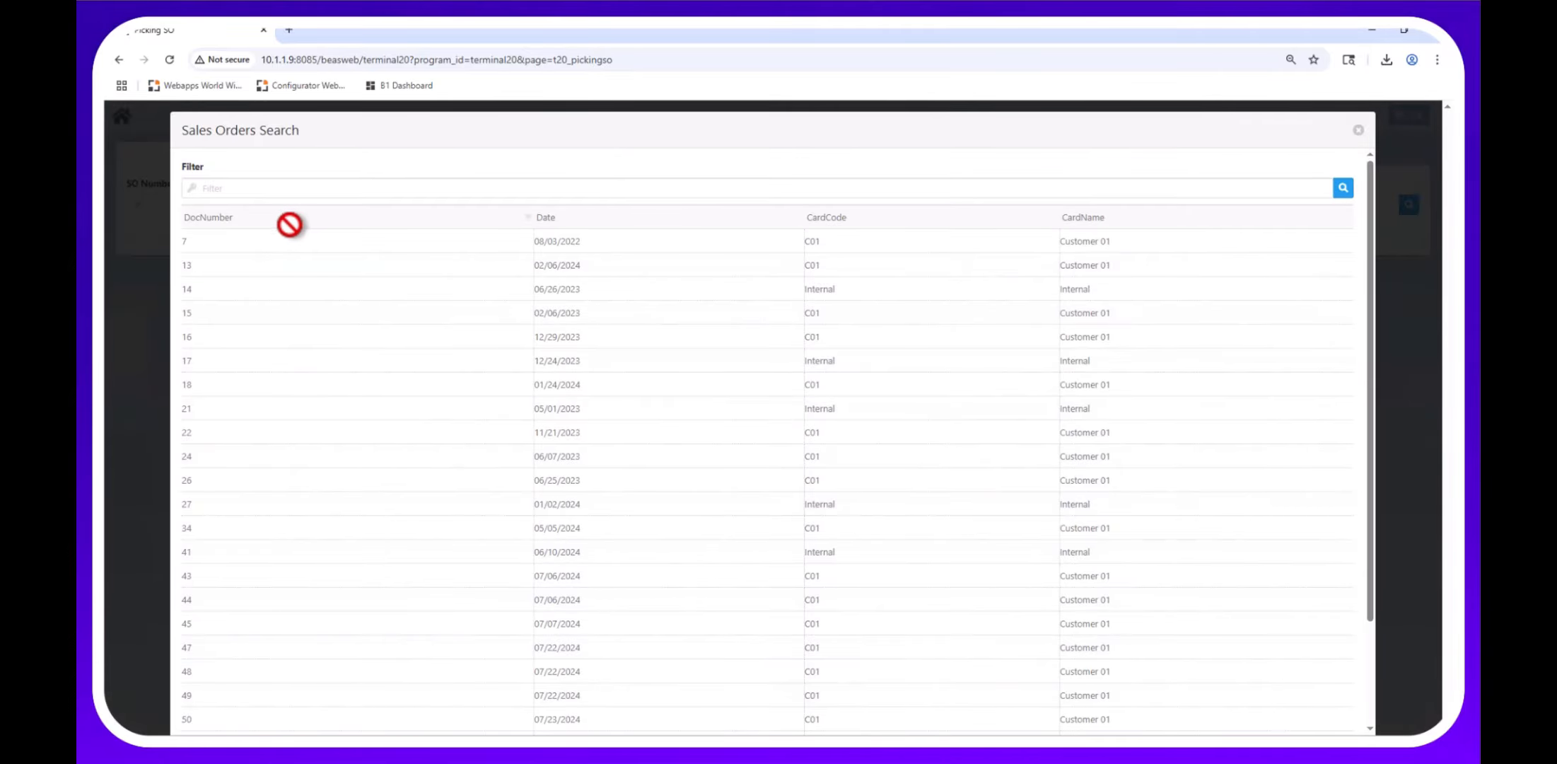
pyautogui.click(233, 261)
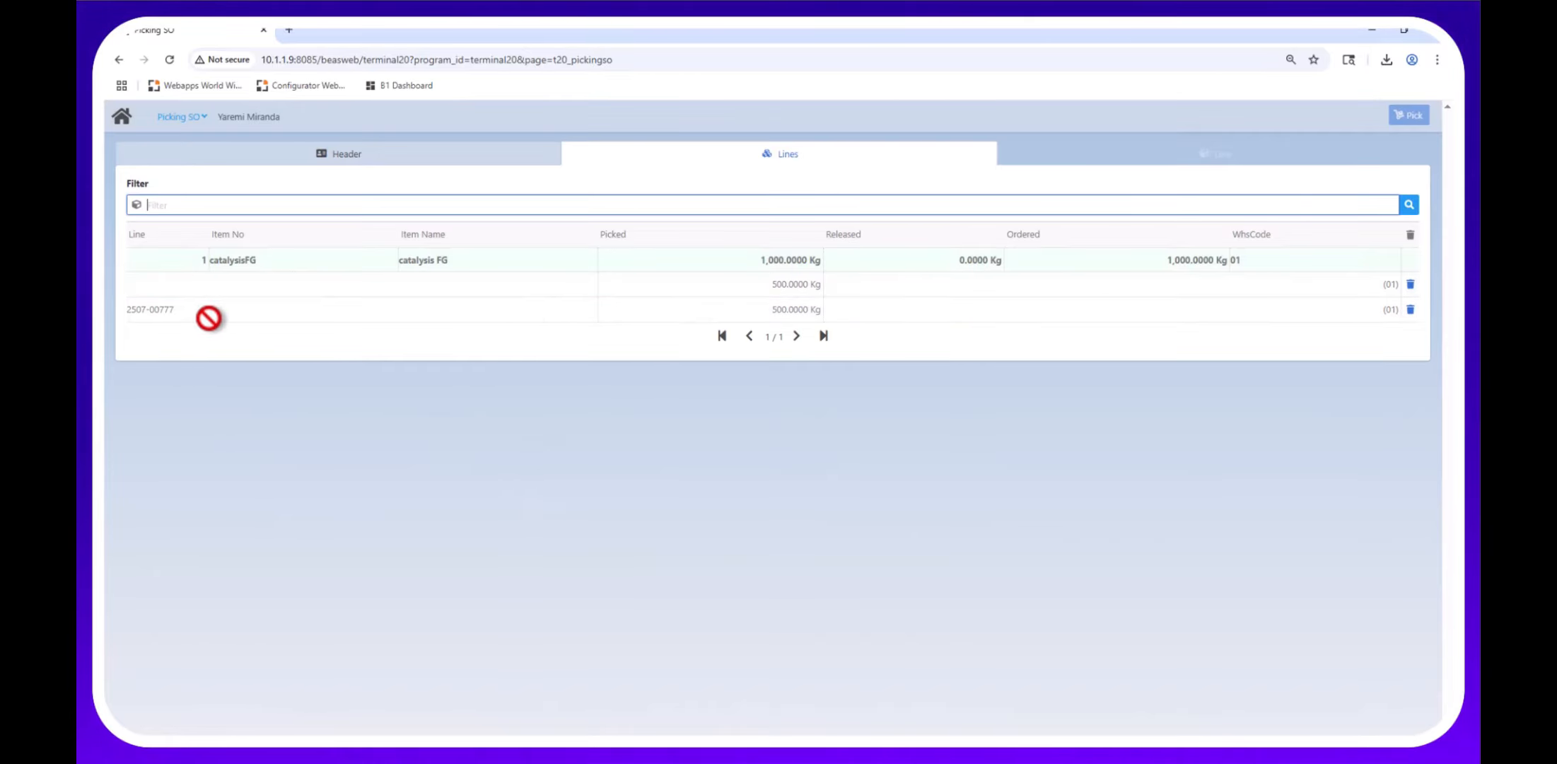
pyautogui.click(459, 303)
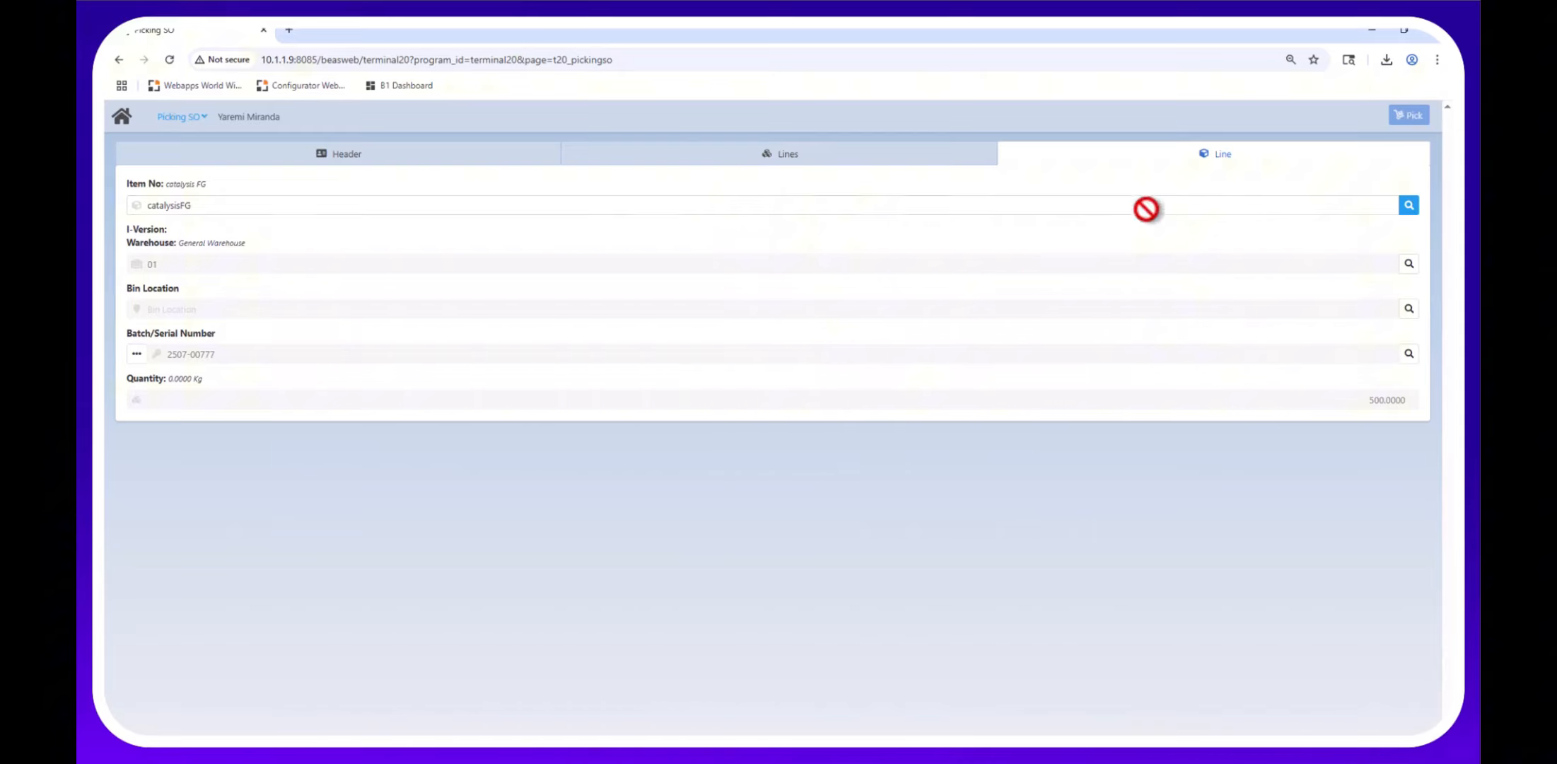
pyautogui.click(410, 153)
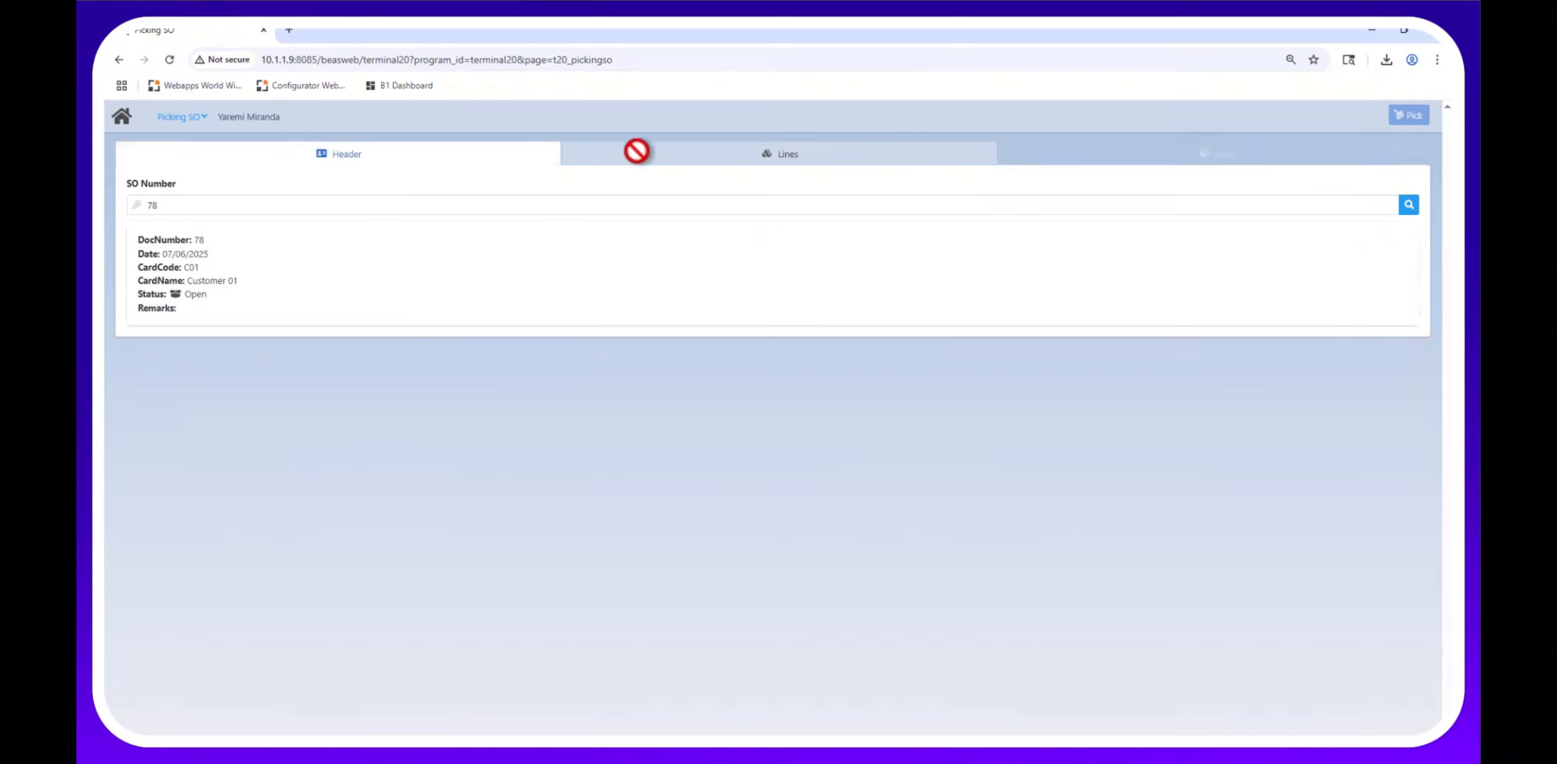
pyautogui.click(639, 151)
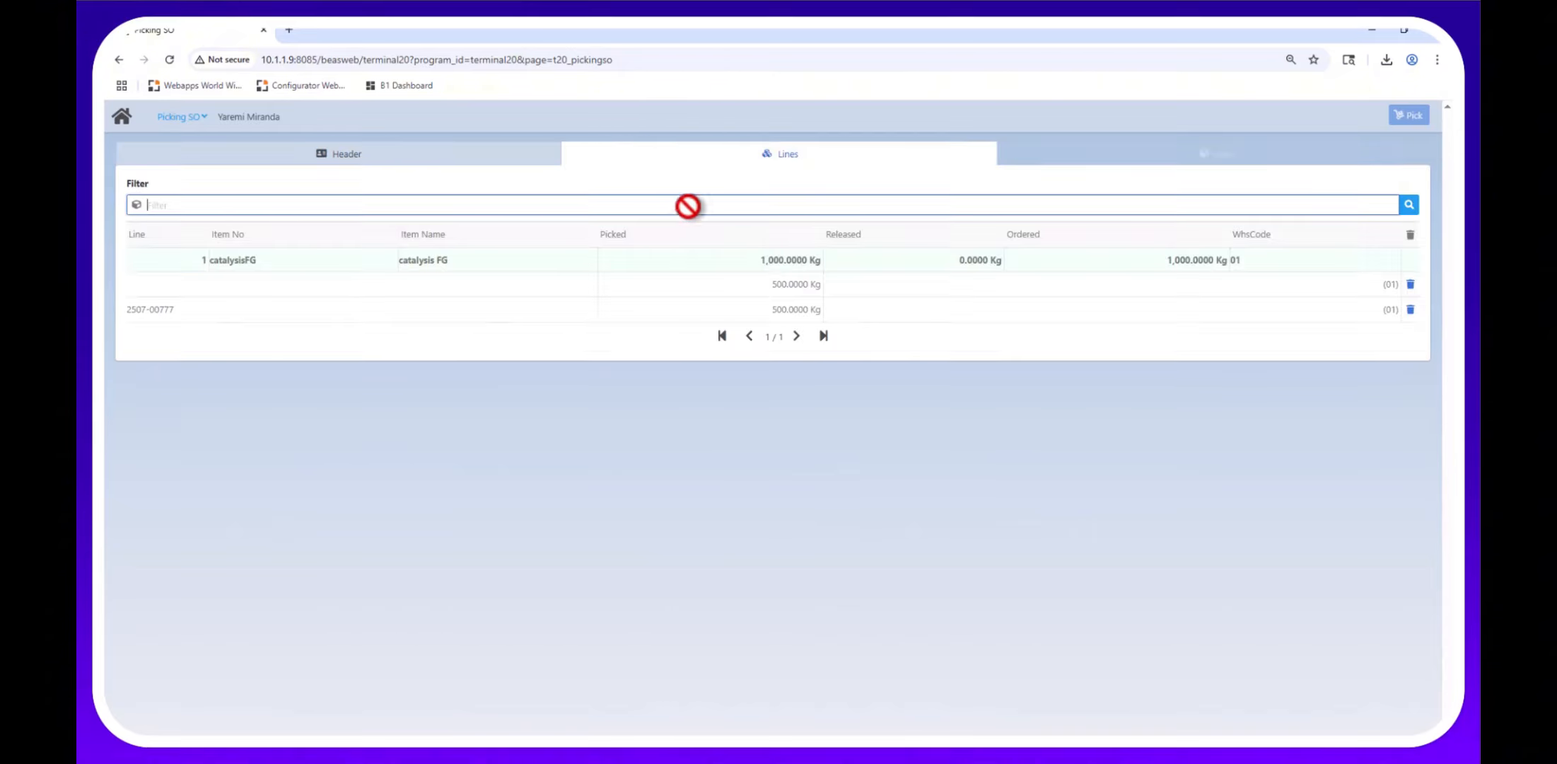
# Check available catalysisFG batches, discard the incomplete picking, and return to the main menu.
pyautogui.click(730, 260)
pyautogui.click(1409, 354)
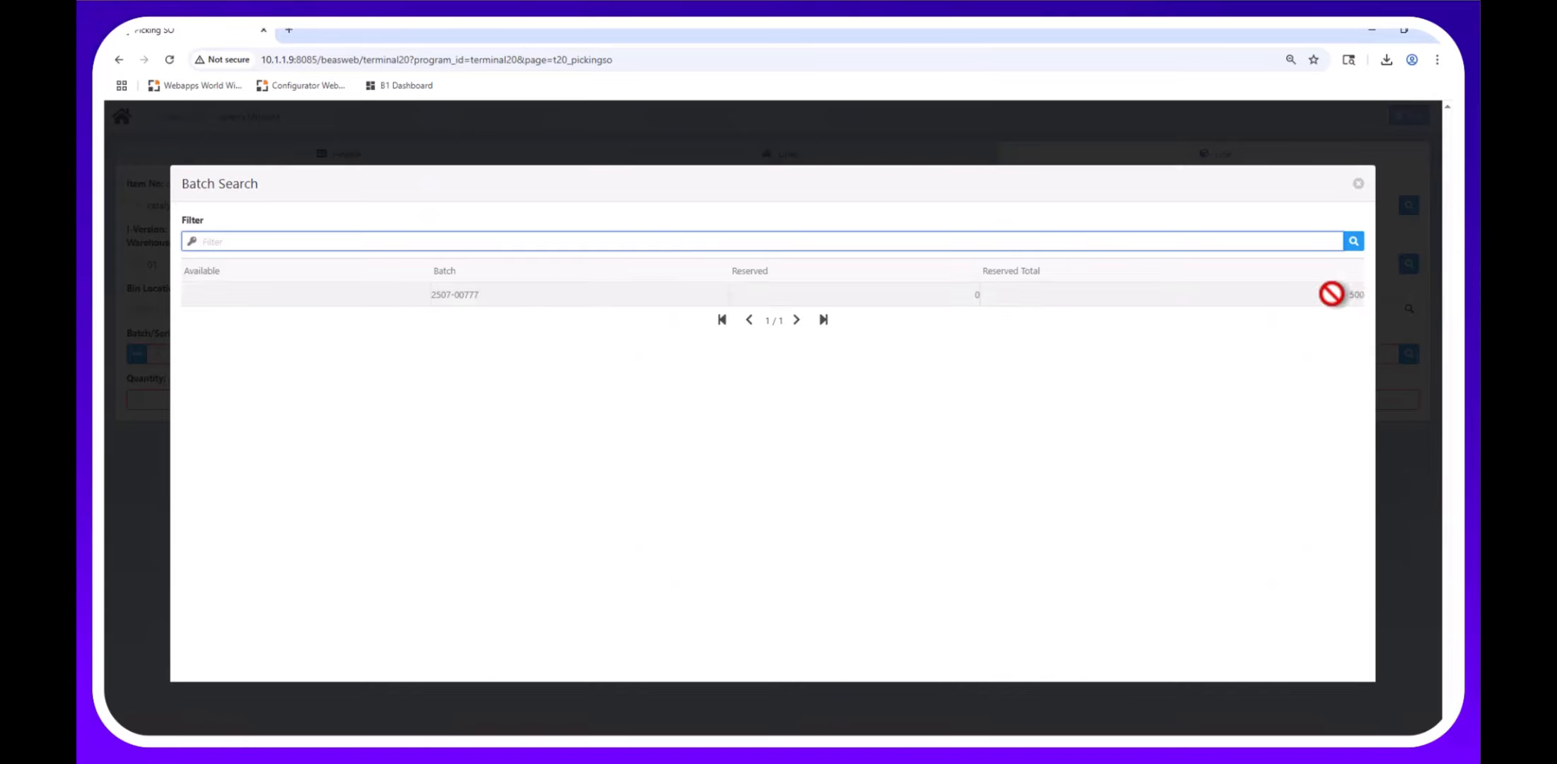
pyautogui.click(1358, 191)
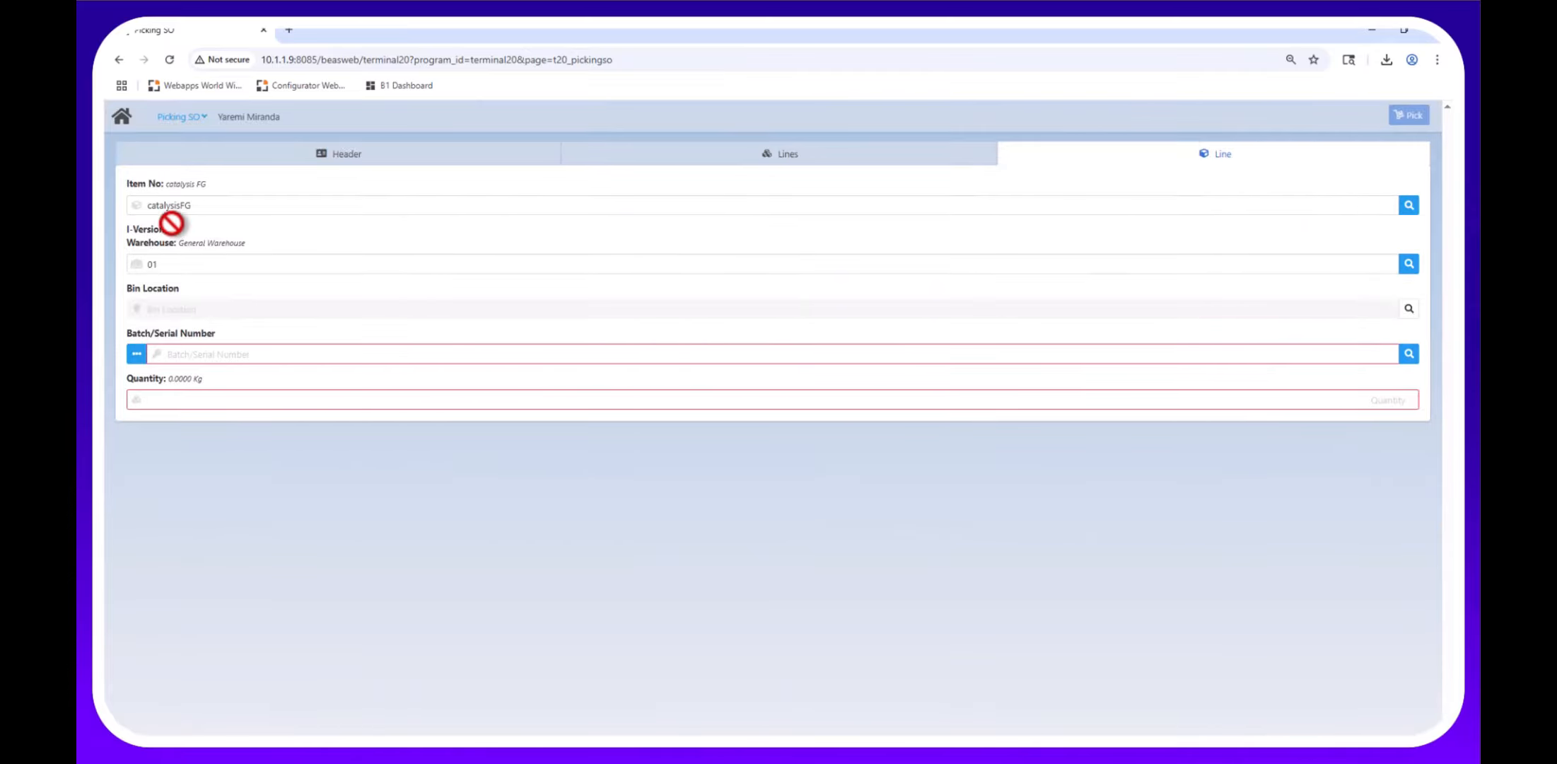
pyautogui.click(813, 157)
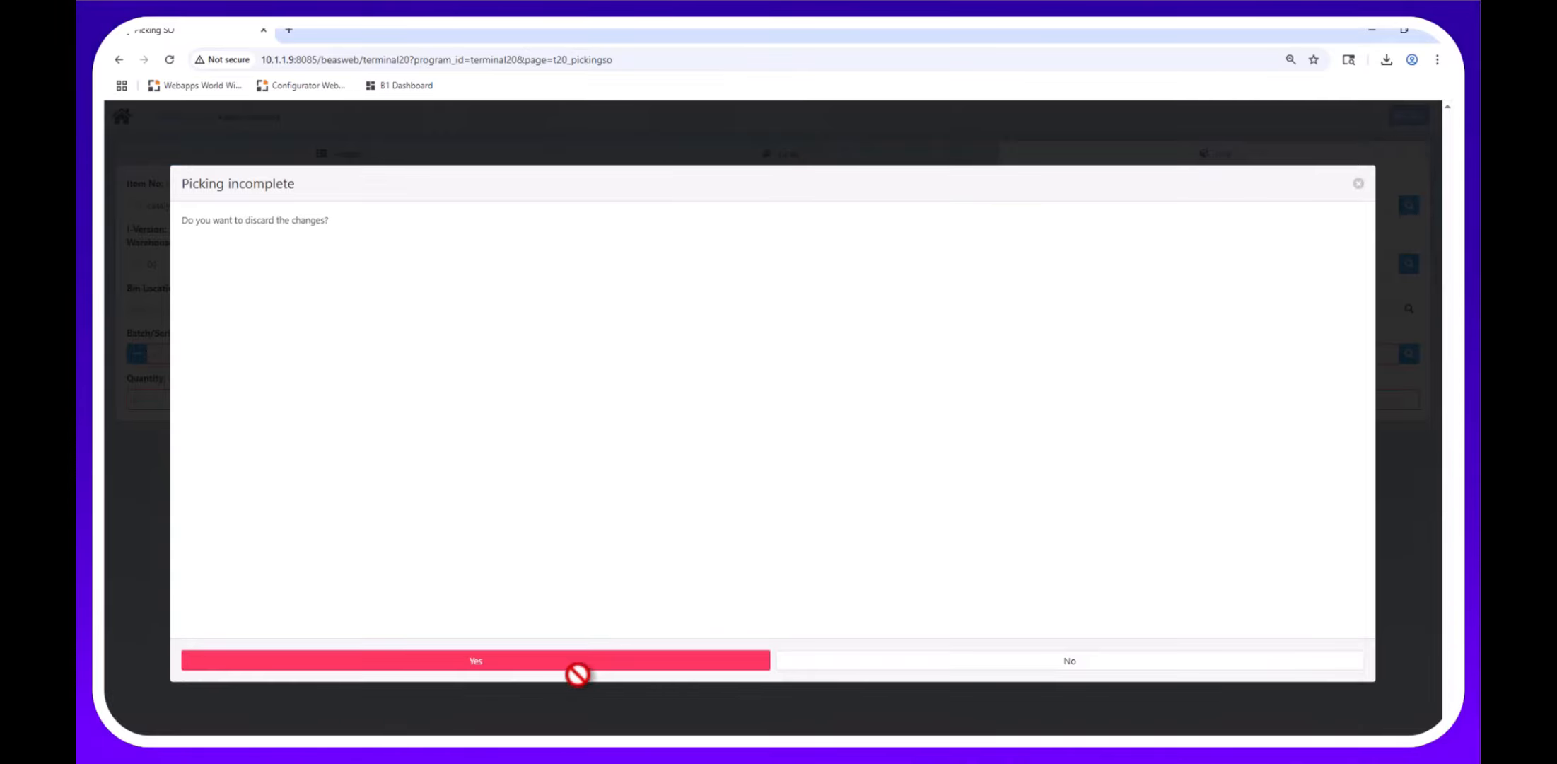
pyautogui.click(577, 660)
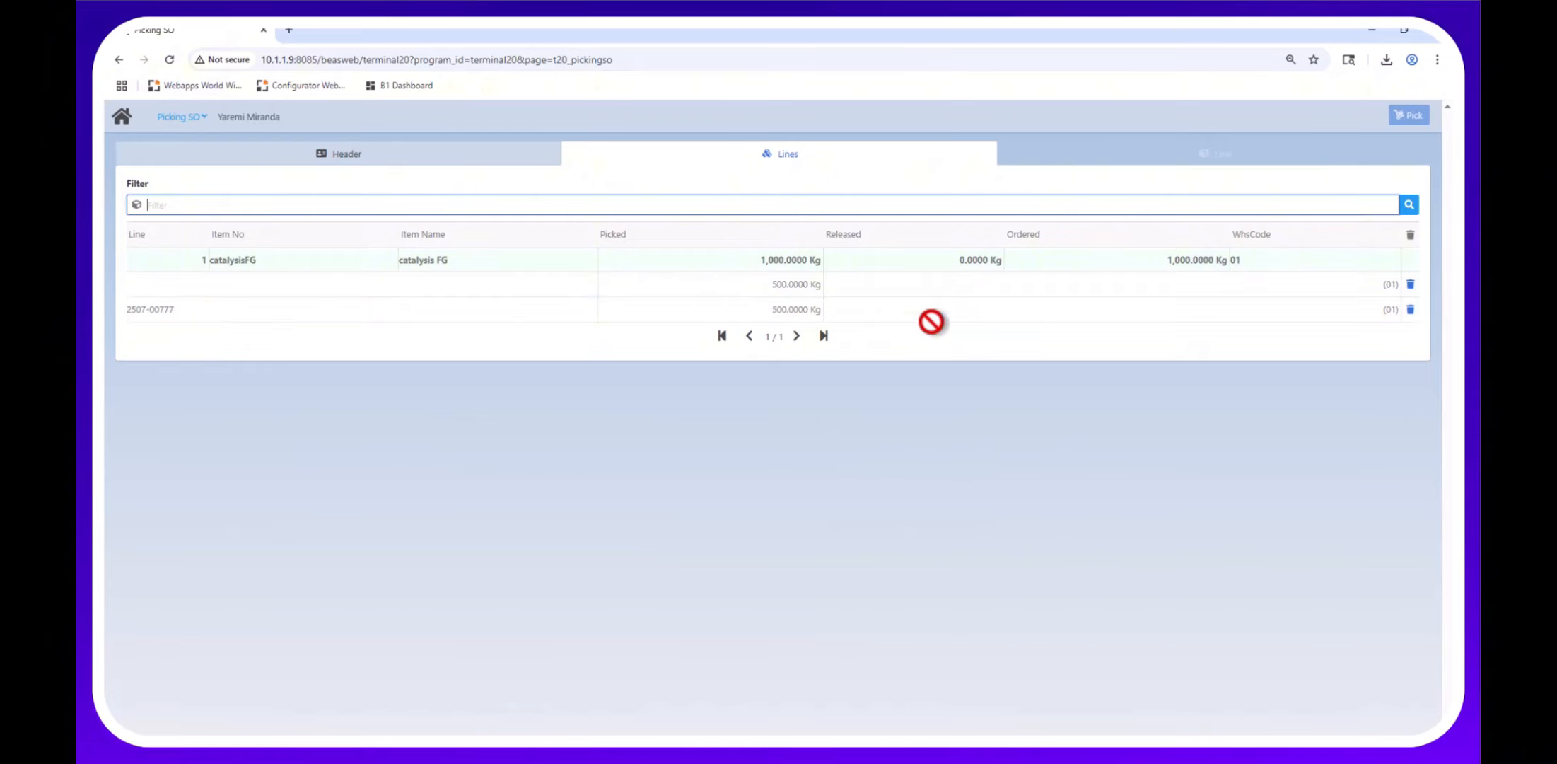
pyautogui.click(119, 118)
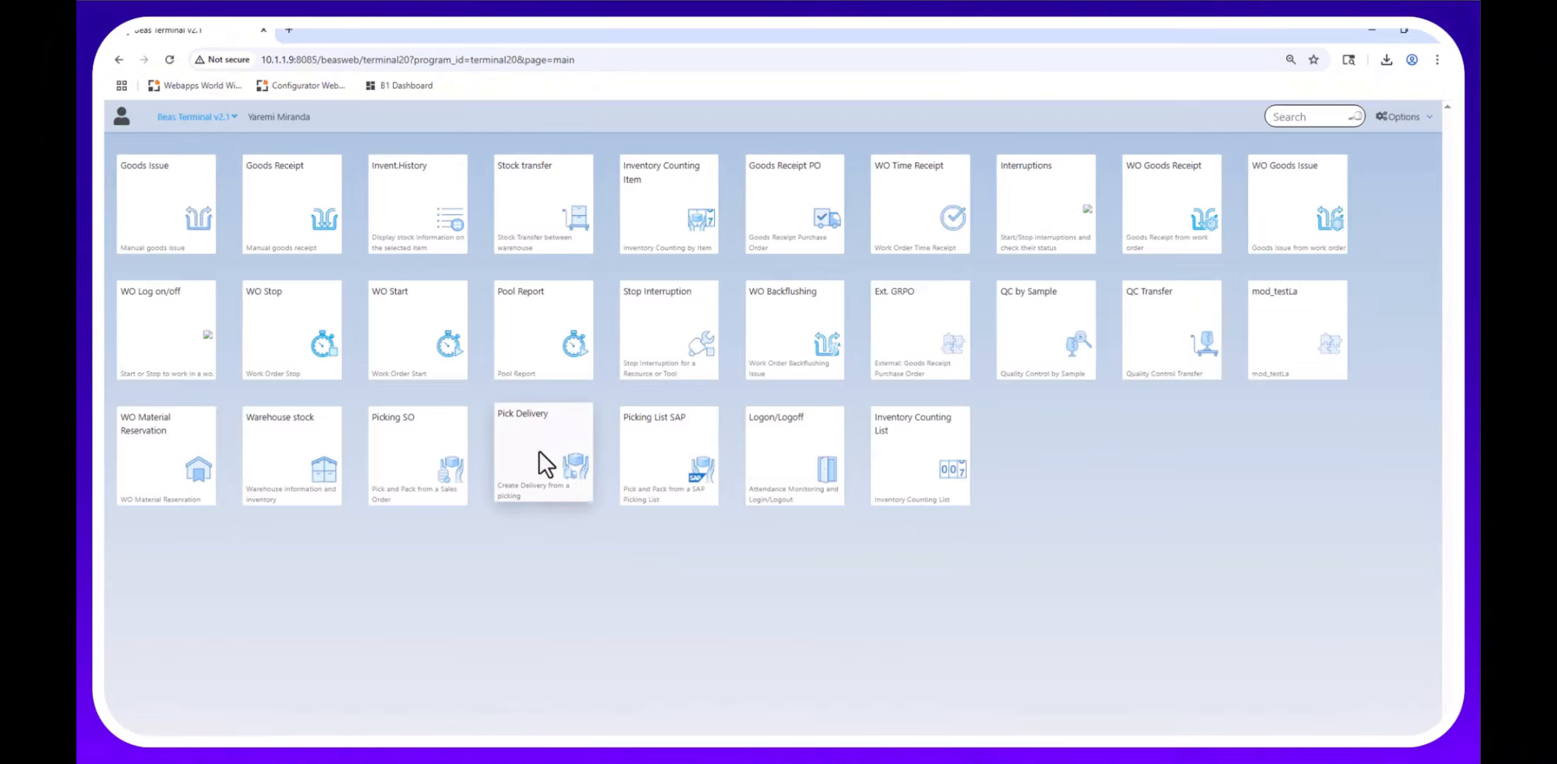
# In Pick Delivery, load the newest catalysisFG sales order by document number and request its delivery.
pyautogui.click(543, 451)
pyautogui.click(1410, 204)
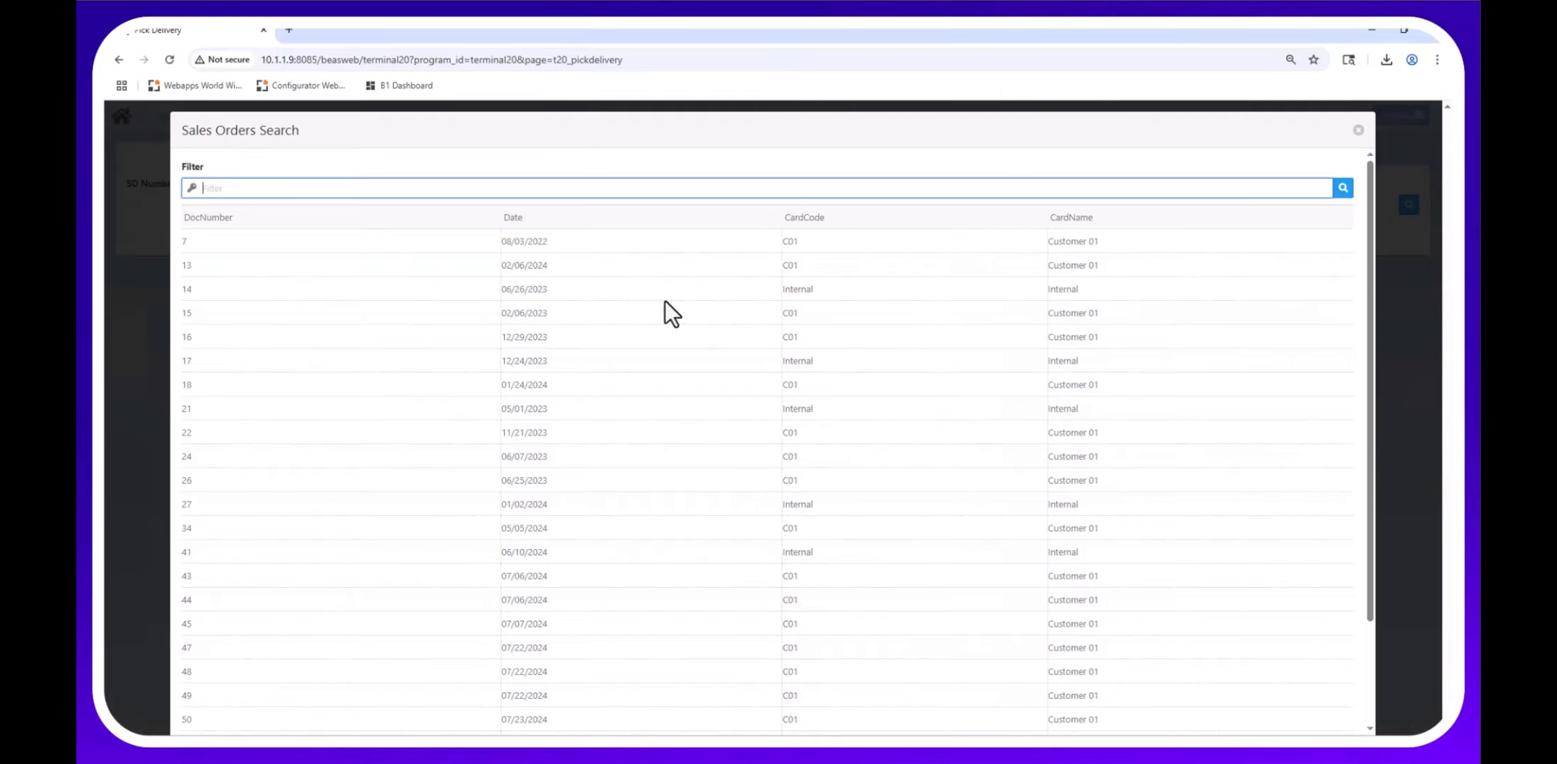
pyautogui.click(311, 212)
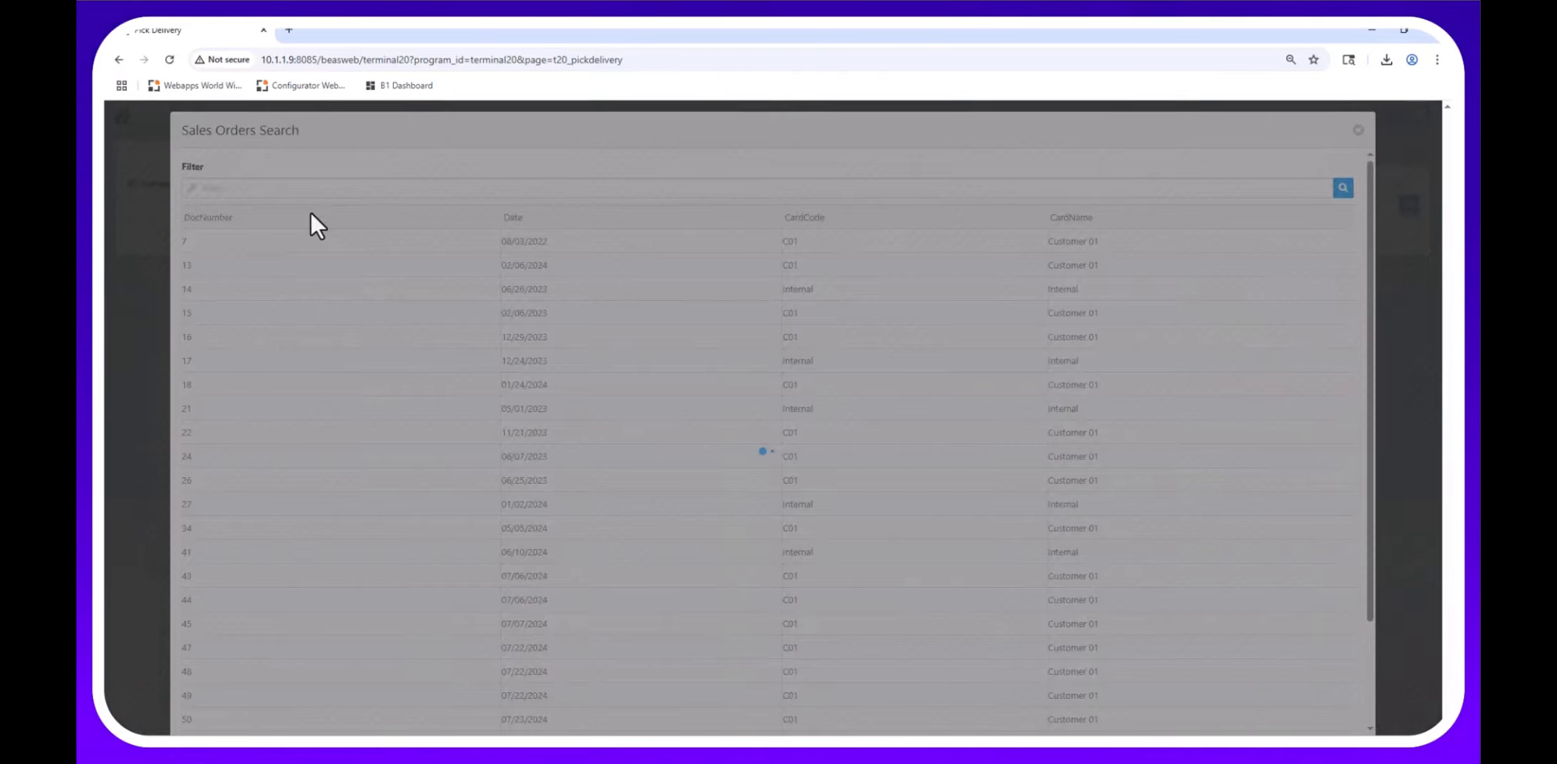
pyautogui.click(225, 267)
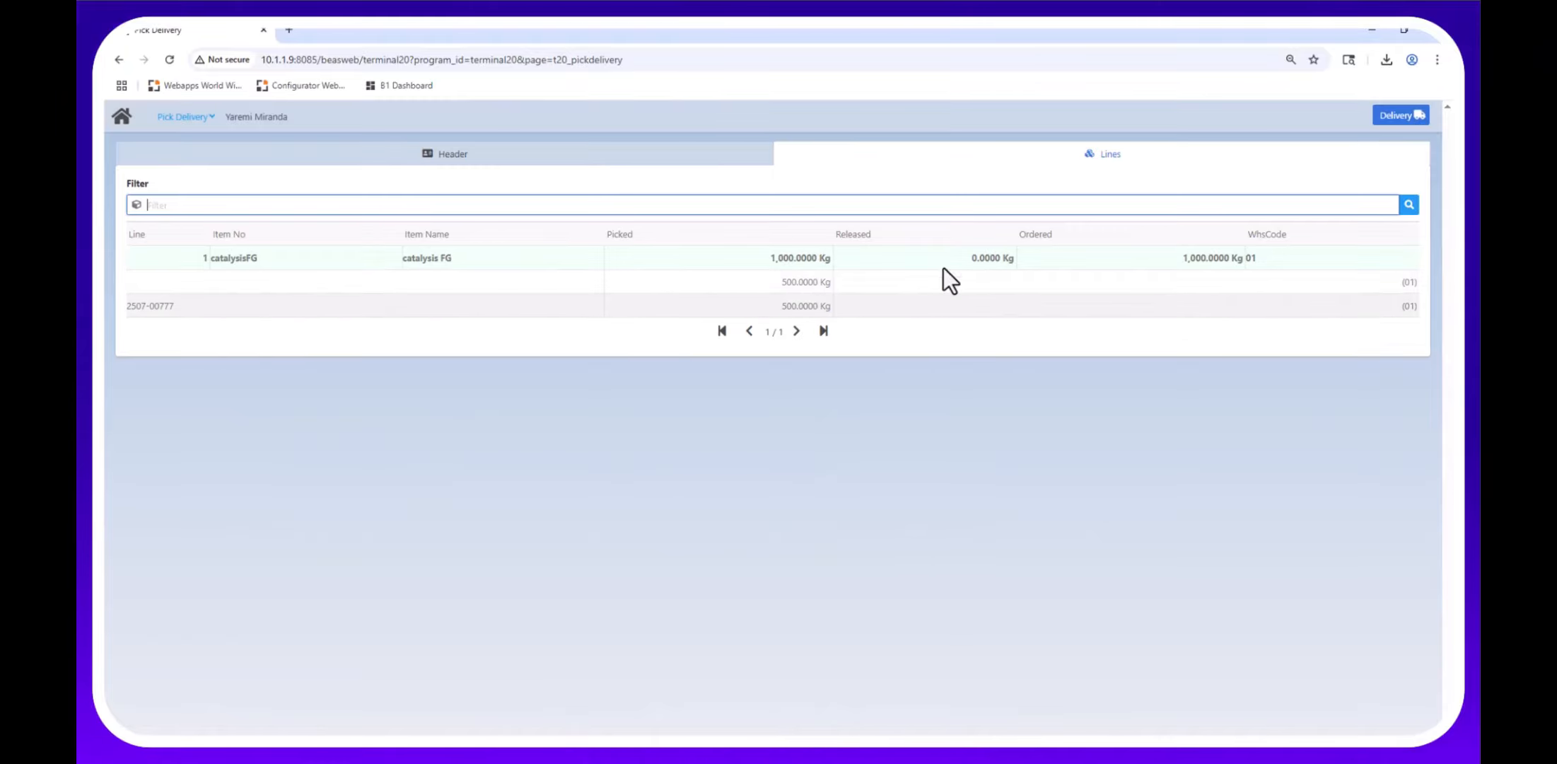
pyautogui.click(1389, 113)
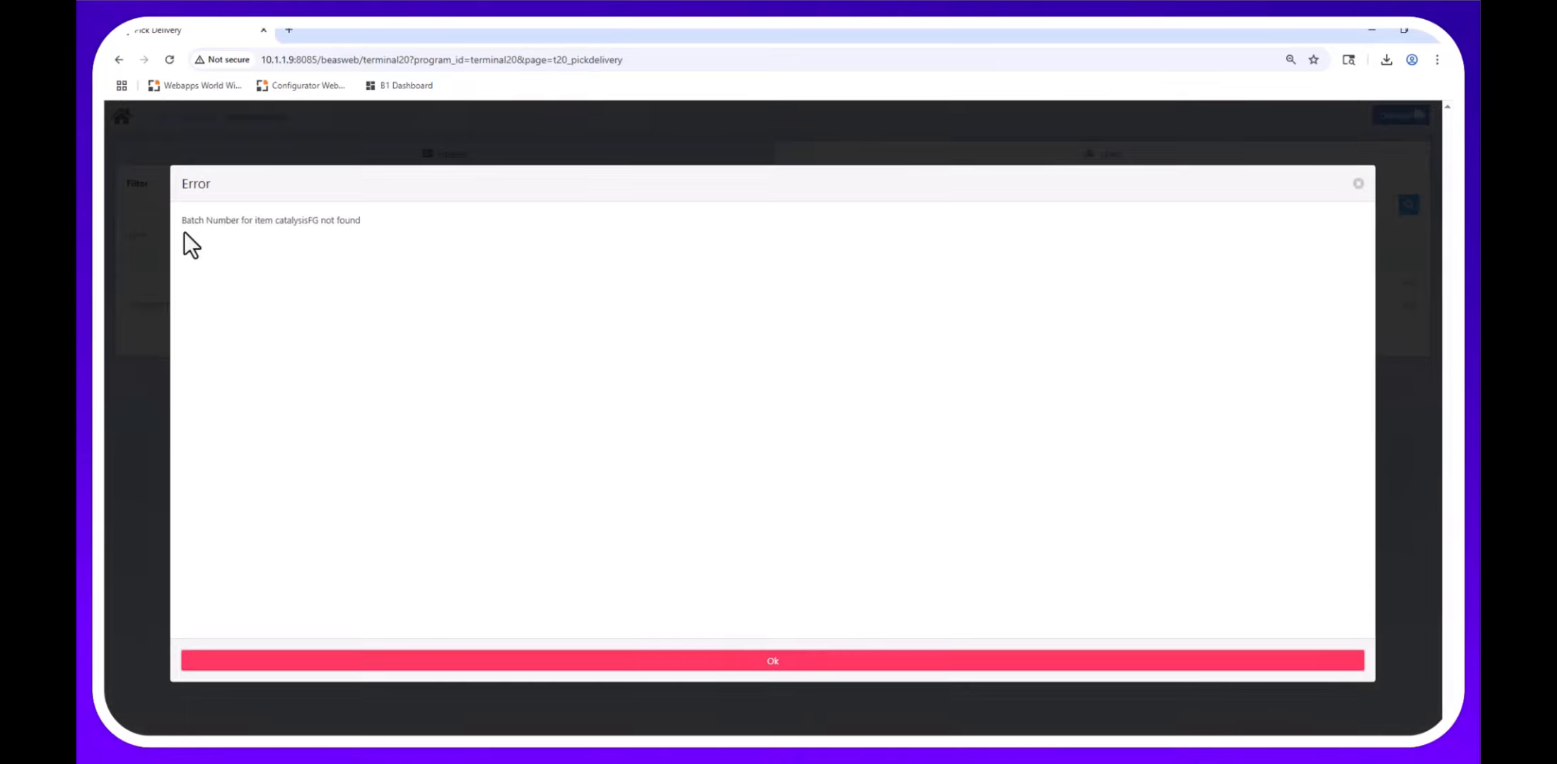
# Dismiss the 'Batch Number for item catalysisFG not found' error and leave Pick Delivery for the main menu.
pyautogui.moveTo(184, 231); pyautogui.dragTo(375, 224)
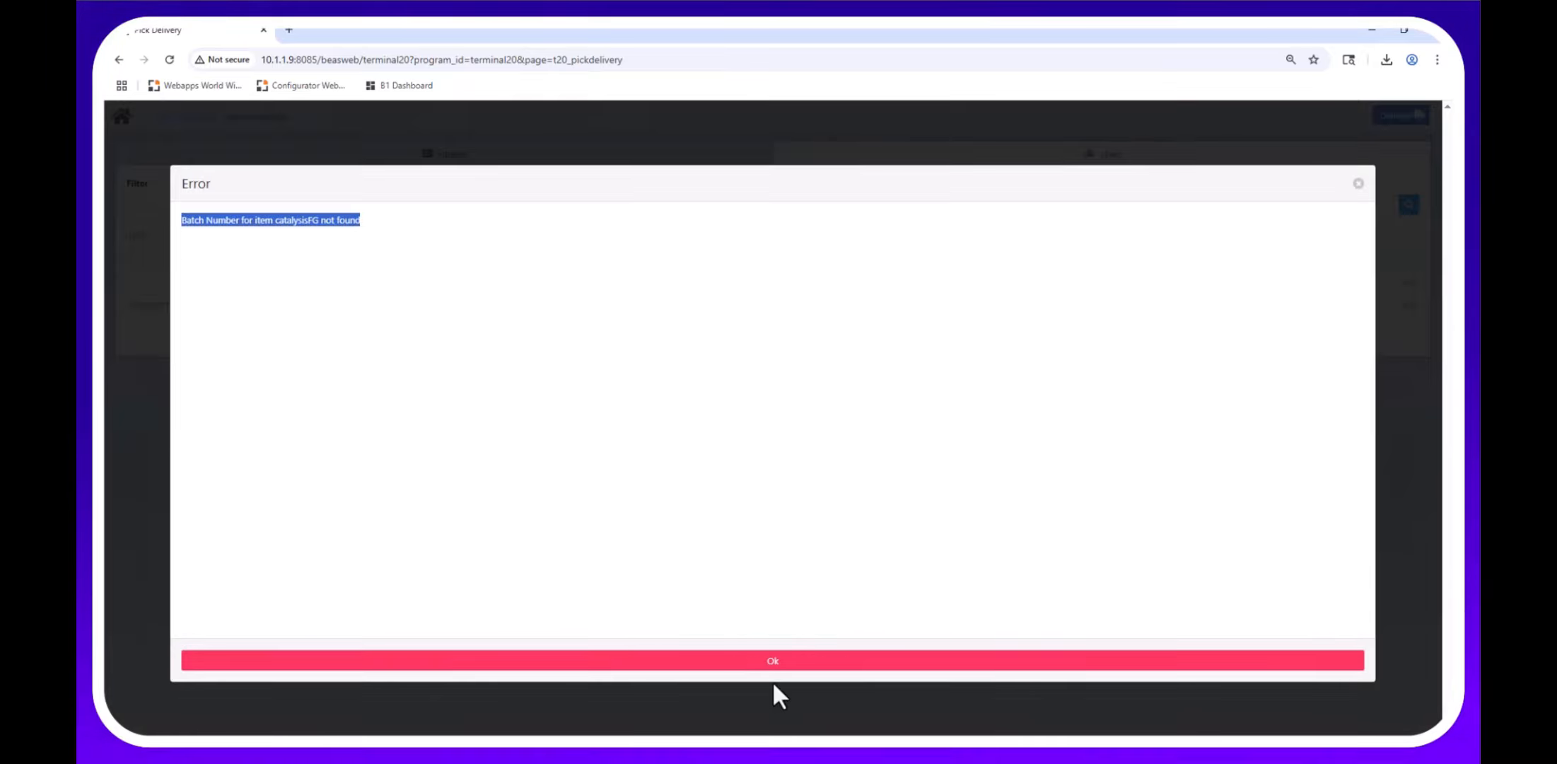
pyautogui.click(763, 661)
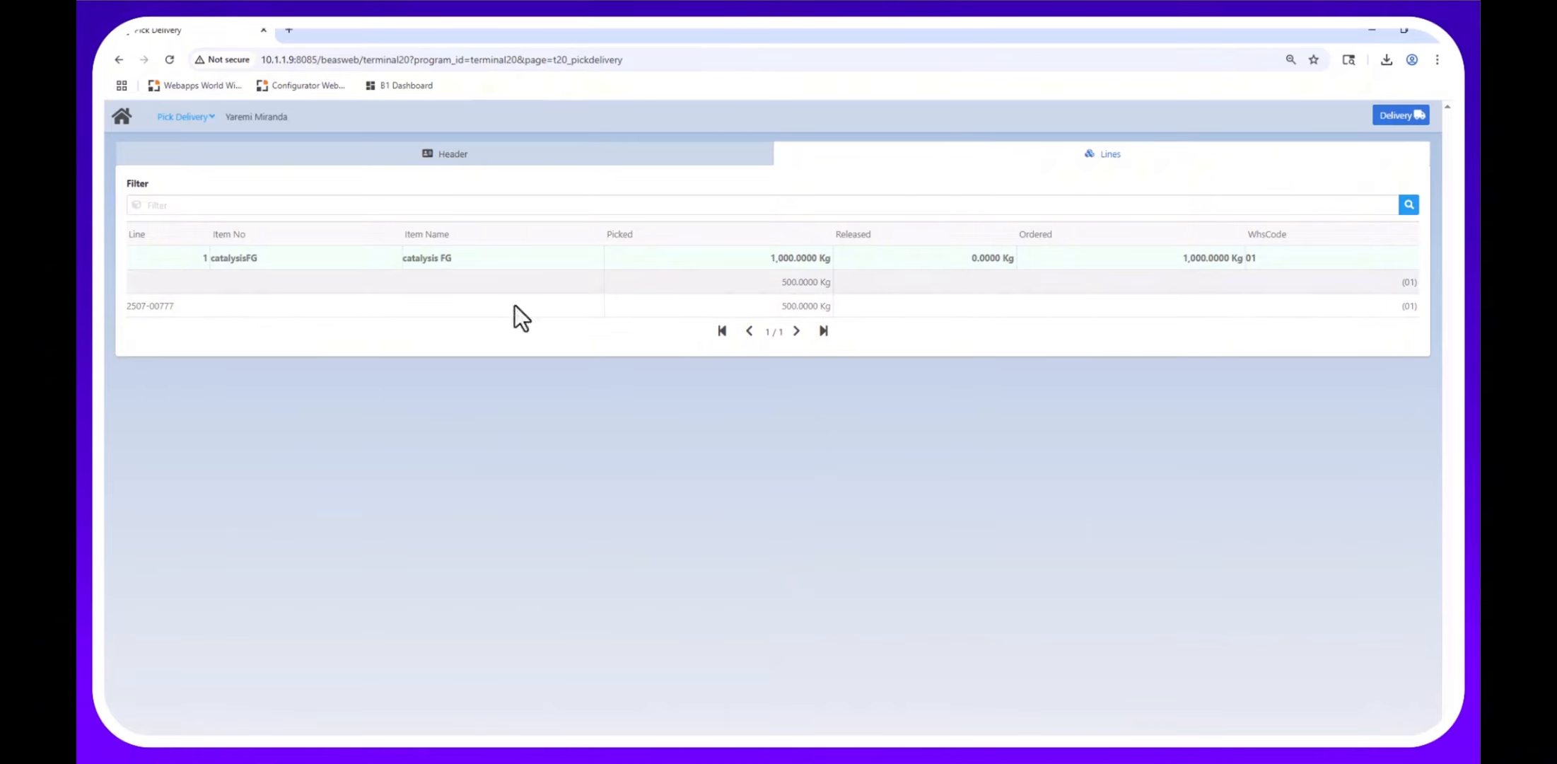
pyautogui.click(117, 113)
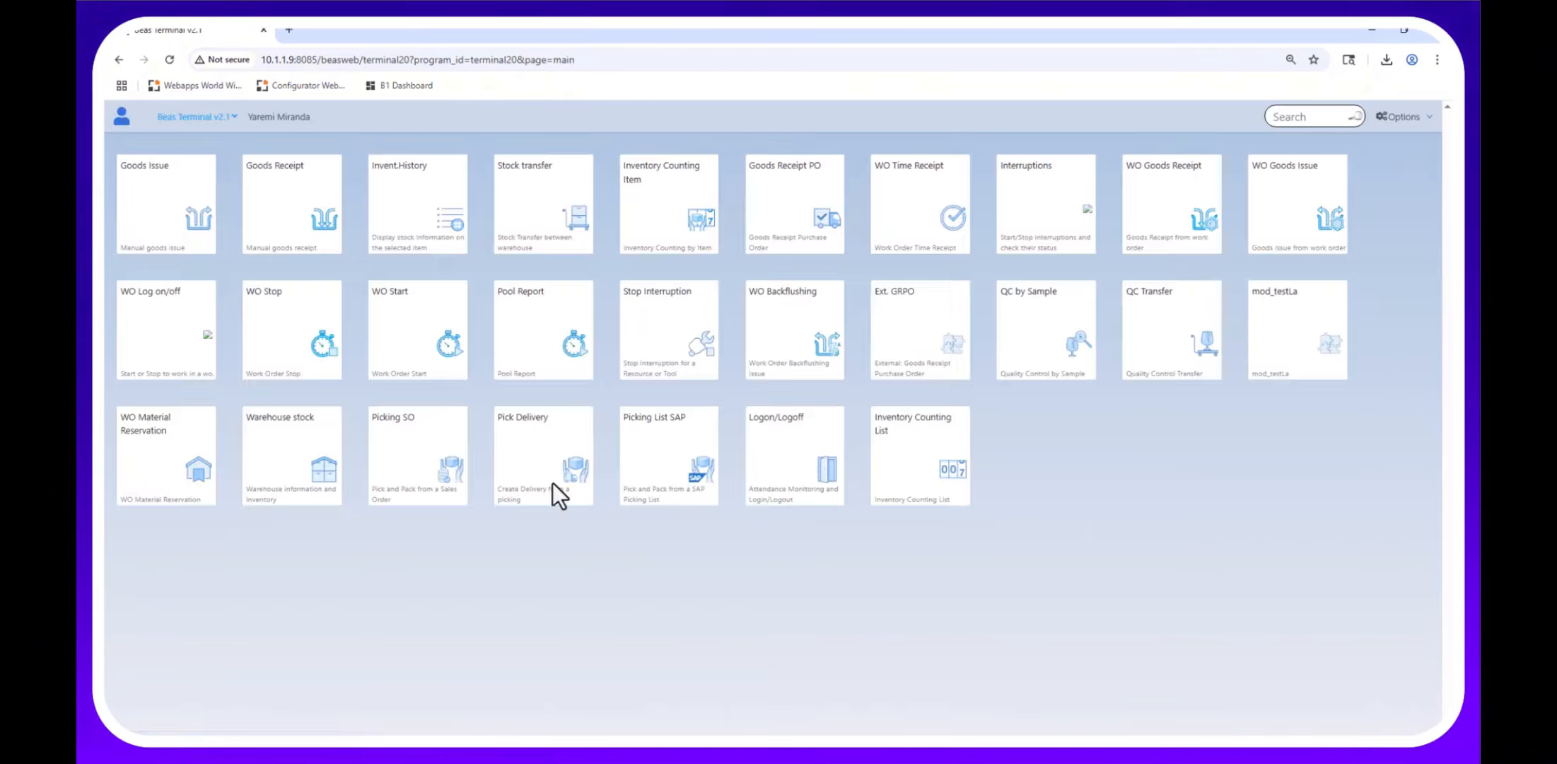
pyautogui.click(515, 441)
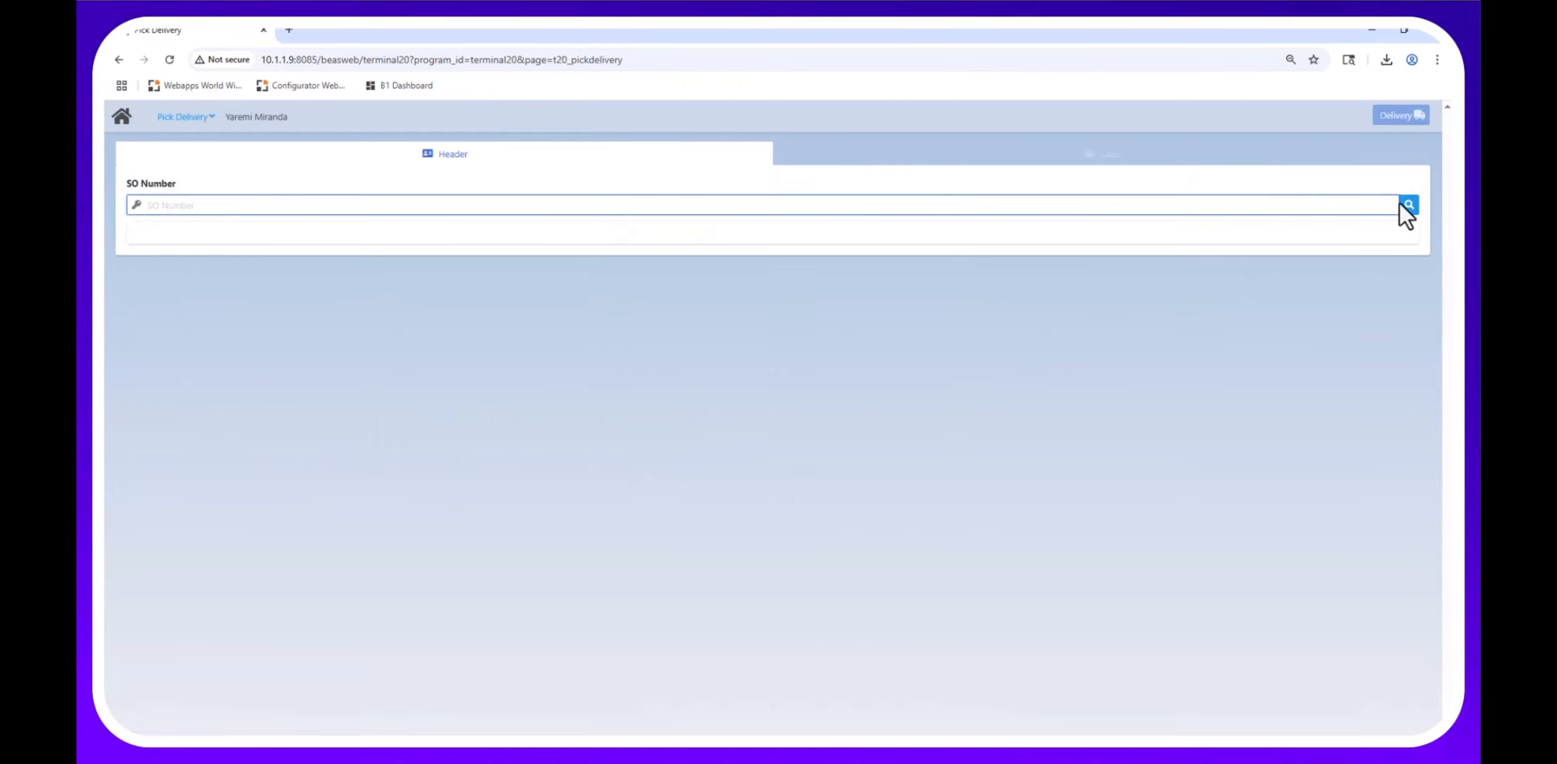
pyautogui.click(1400, 204)
pyautogui.click(131, 118)
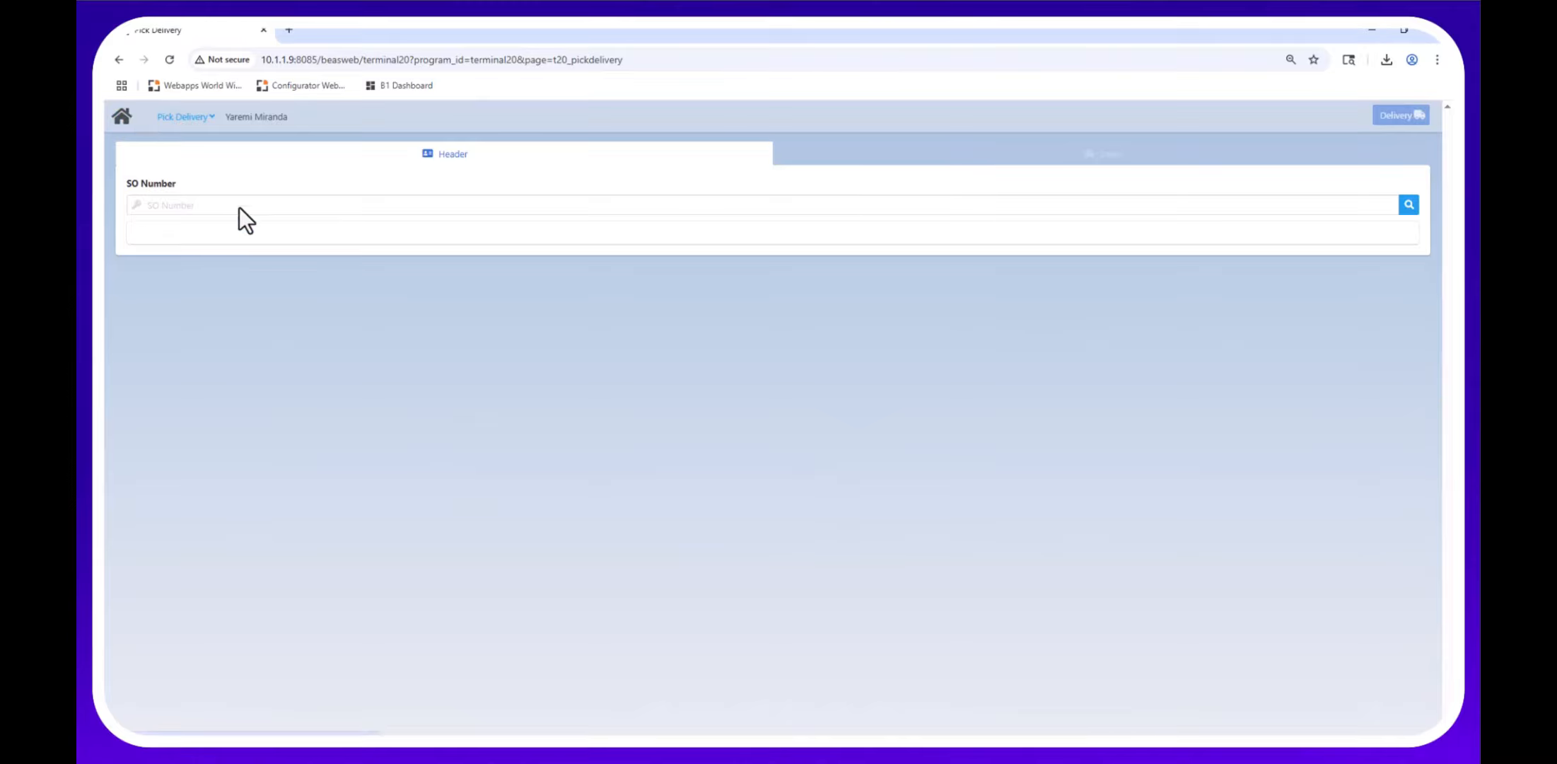
pyautogui.click(124, 118)
# Load the Chocolate Cookie sales order in Picking SO and inspect its catalysisFG picking line.
pyautogui.click(402, 462)
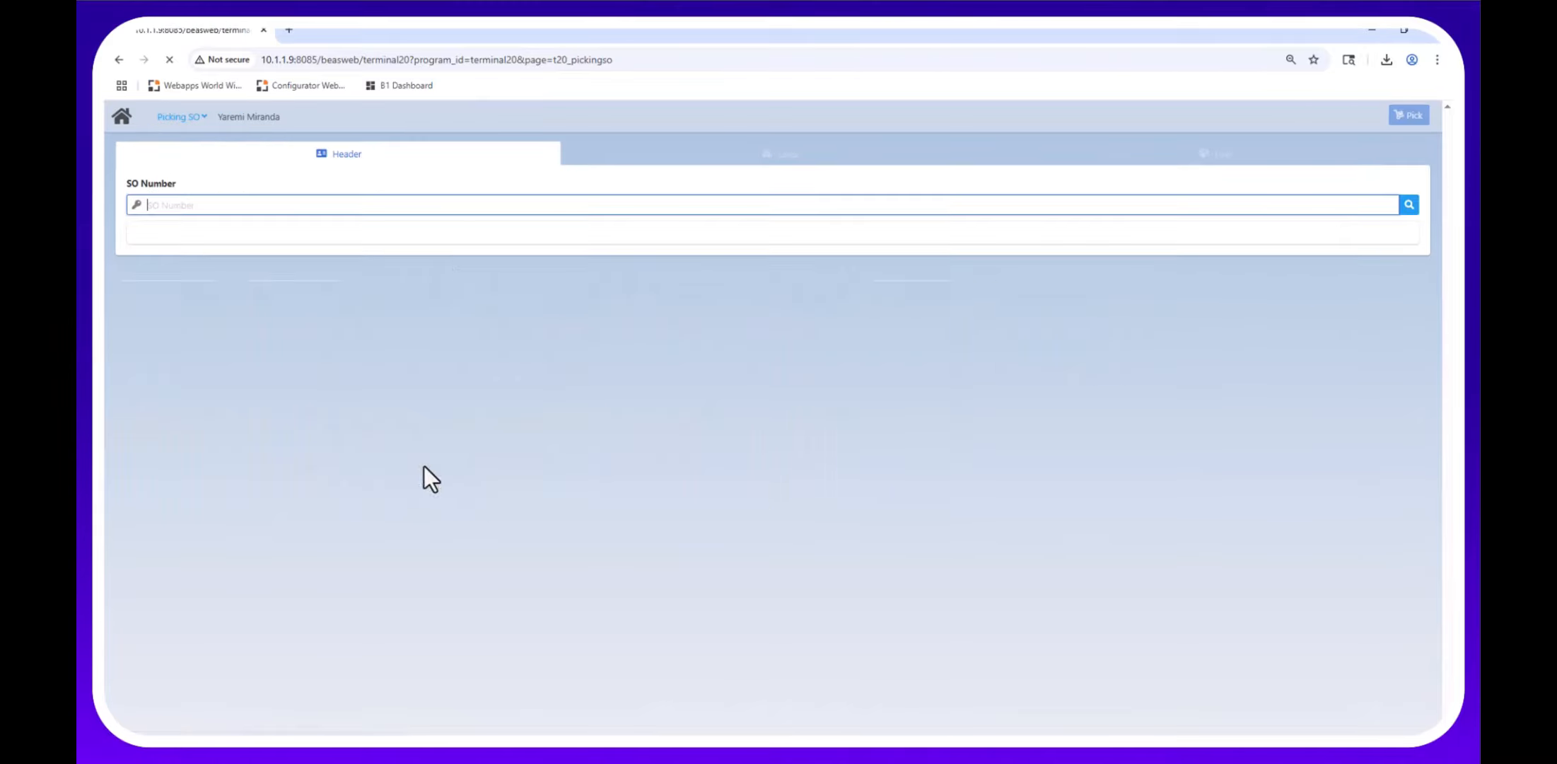
pyautogui.click(1409, 205)
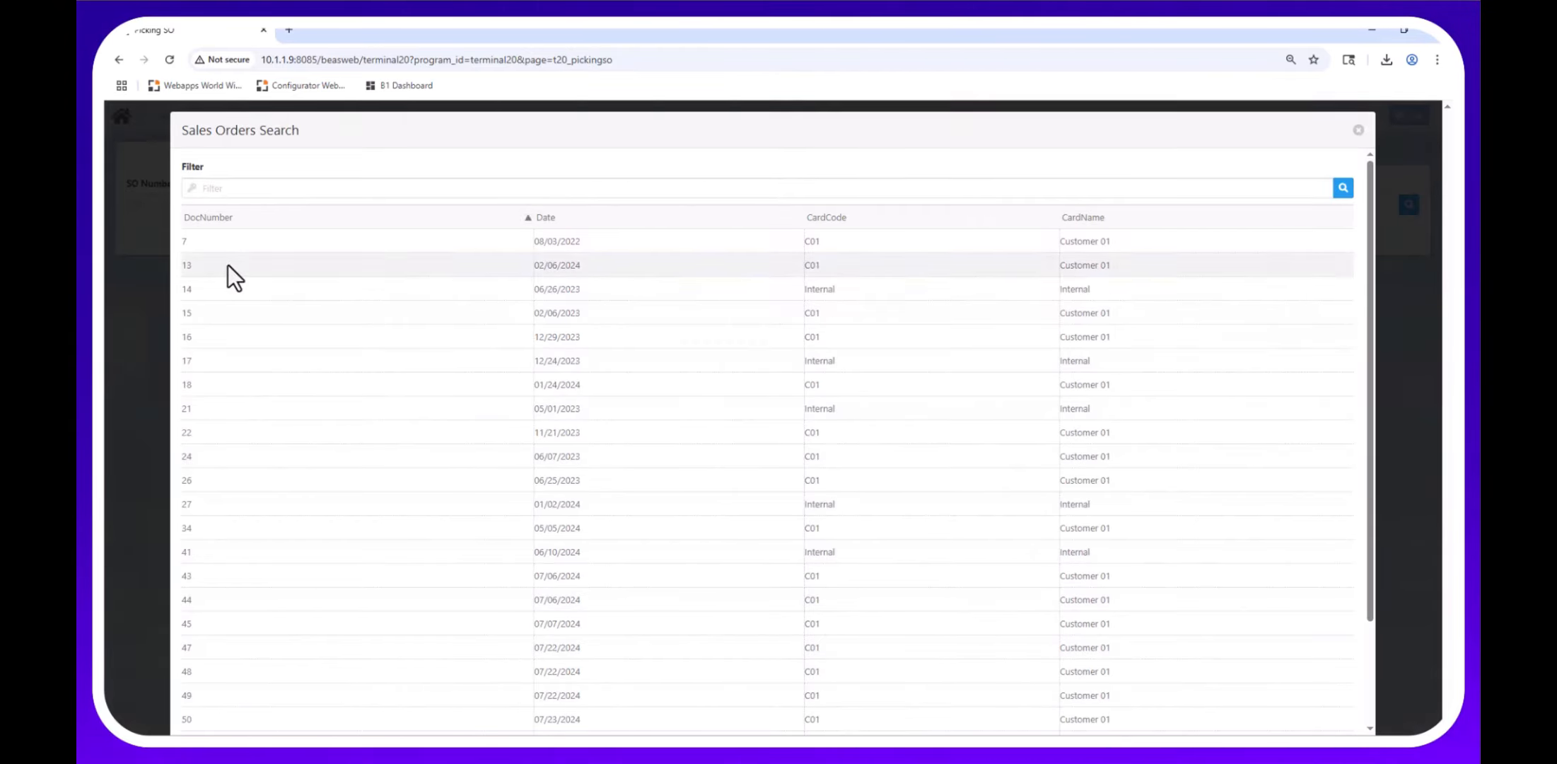
pyautogui.click(228, 266)
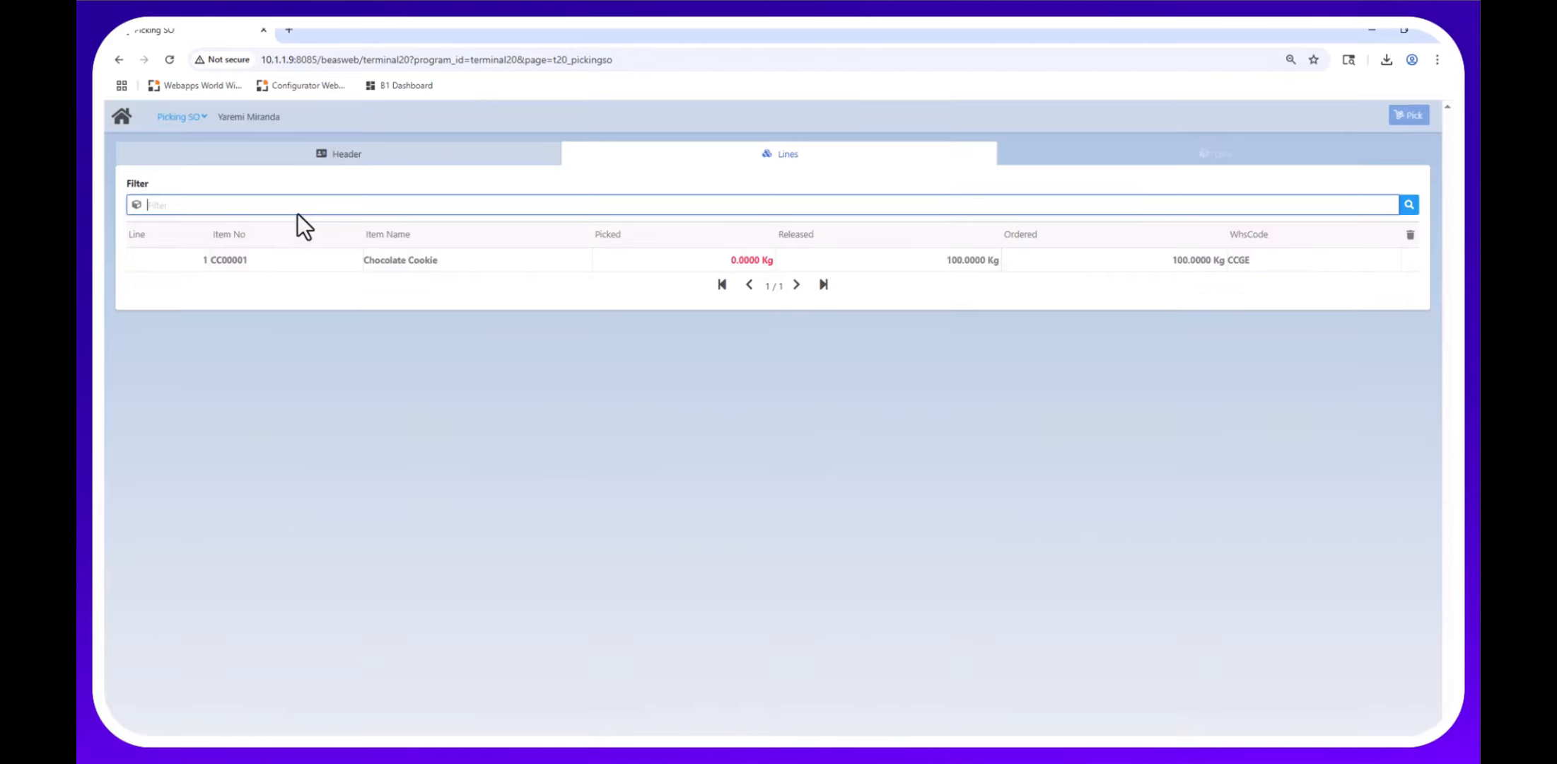
pyautogui.click(350, 153)
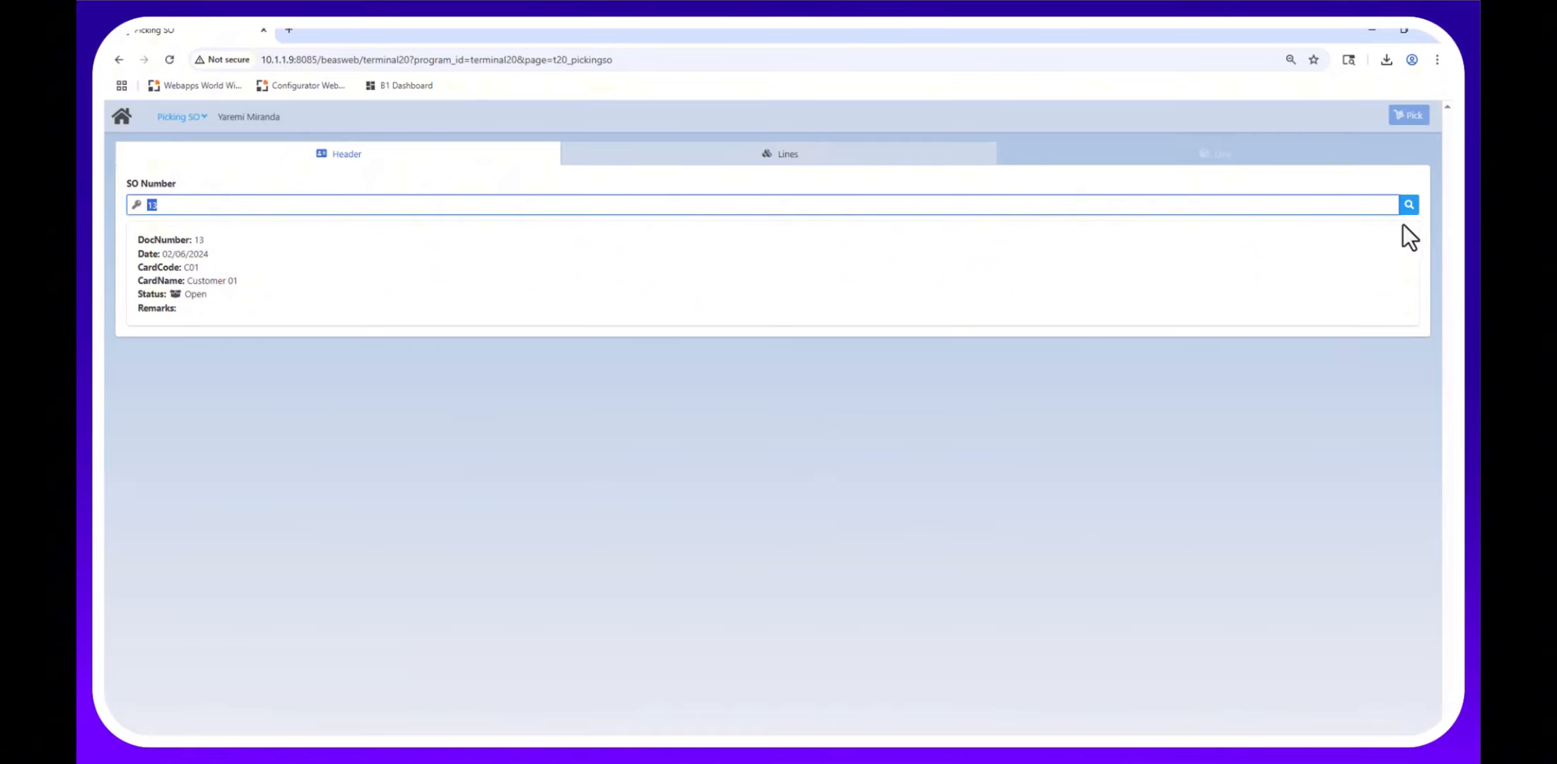
pyautogui.press('Return')
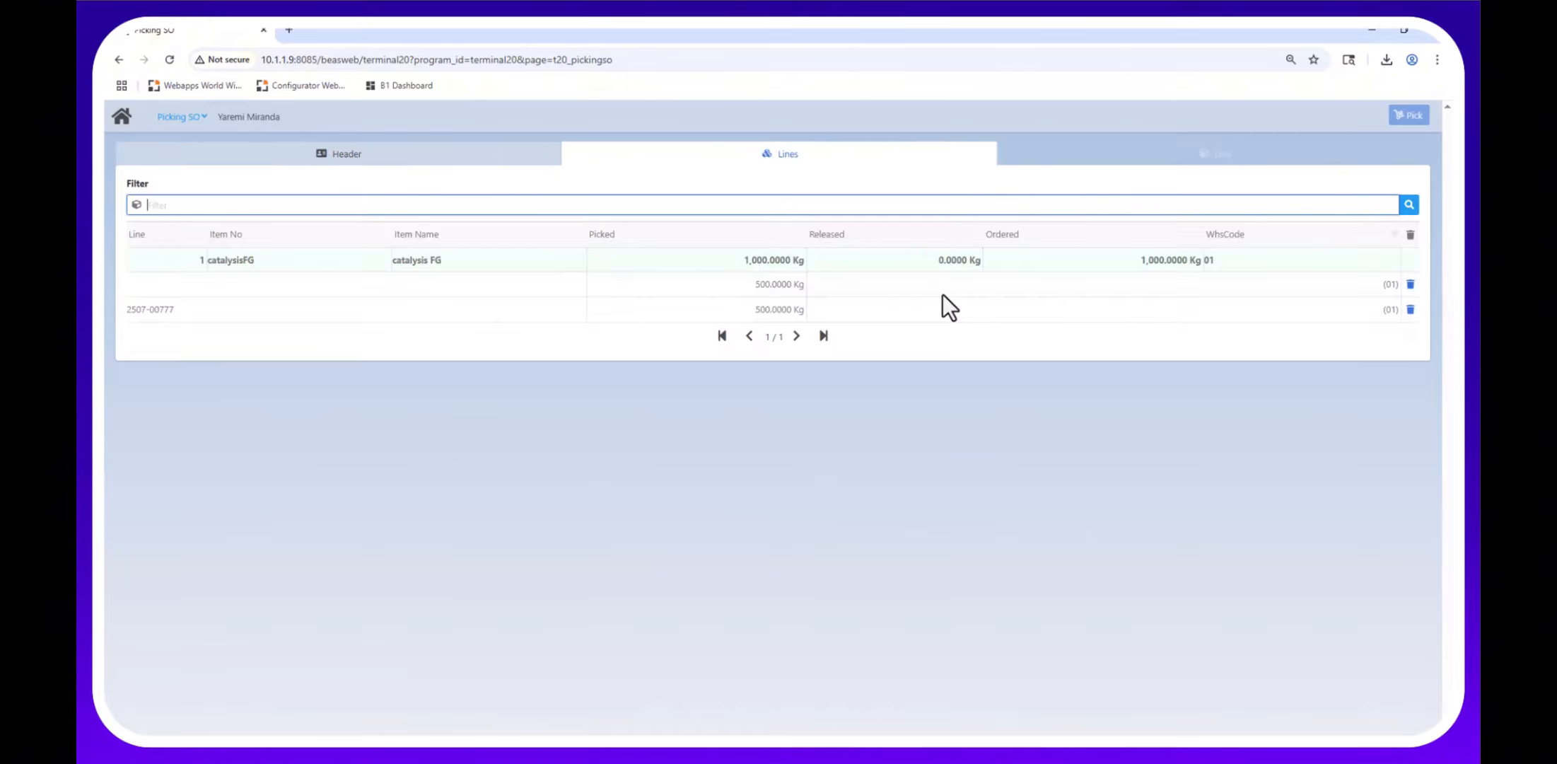
pyautogui.click(843, 277)
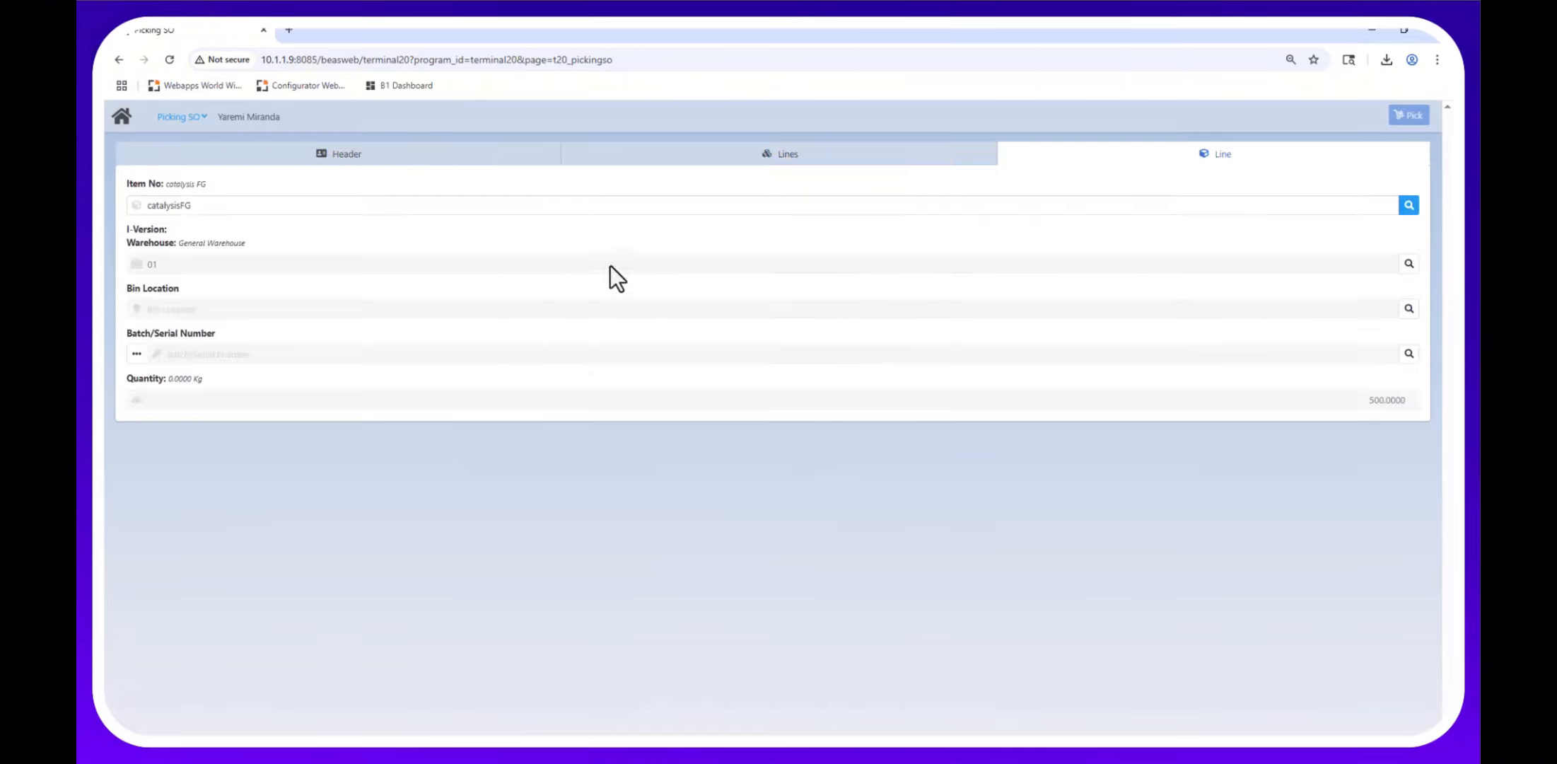
pyautogui.click(763, 149)
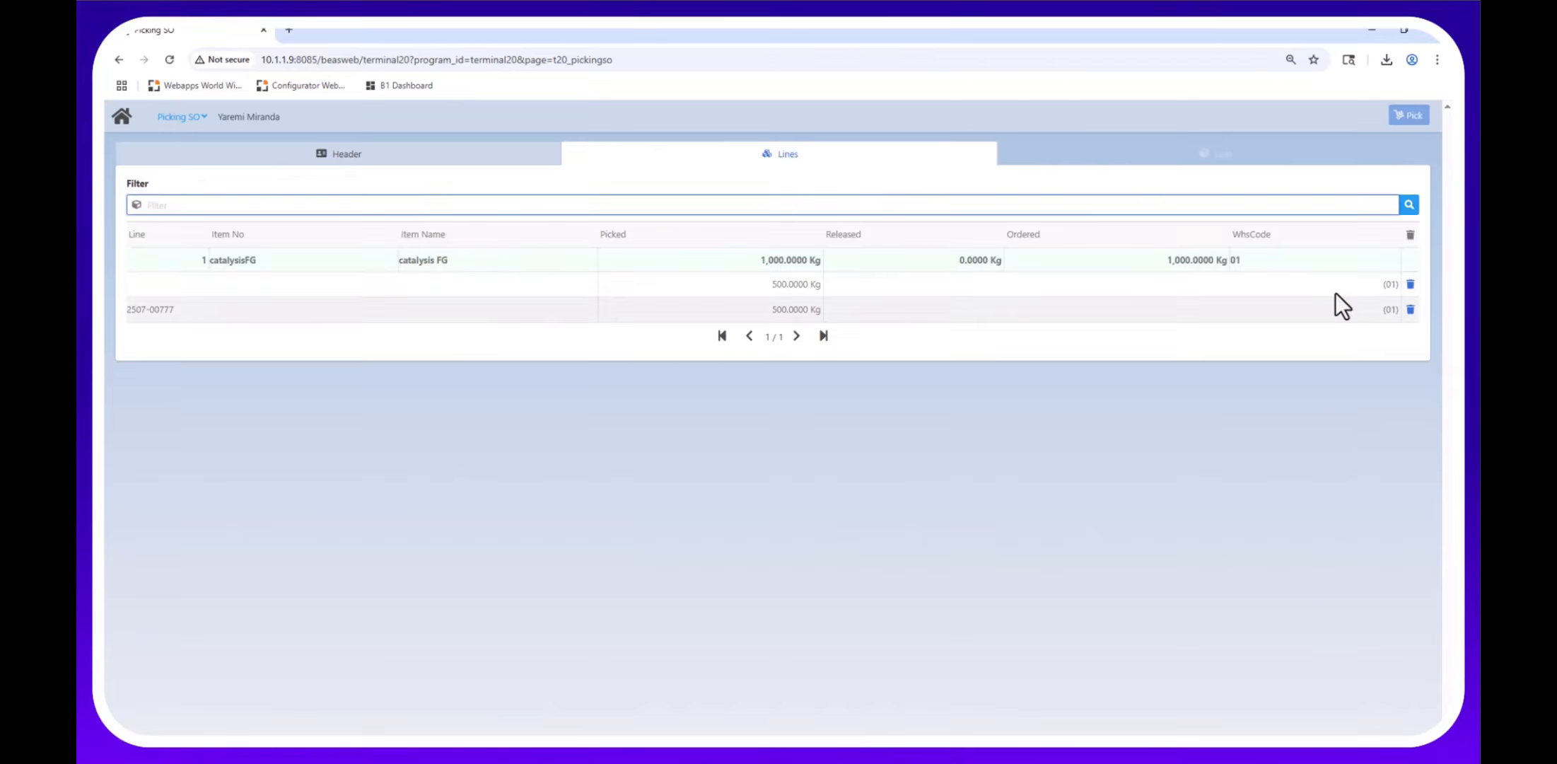
# Delete one duplicate 500 kg picked batch line, then return to the main menu.
pyautogui.click(1411, 284)
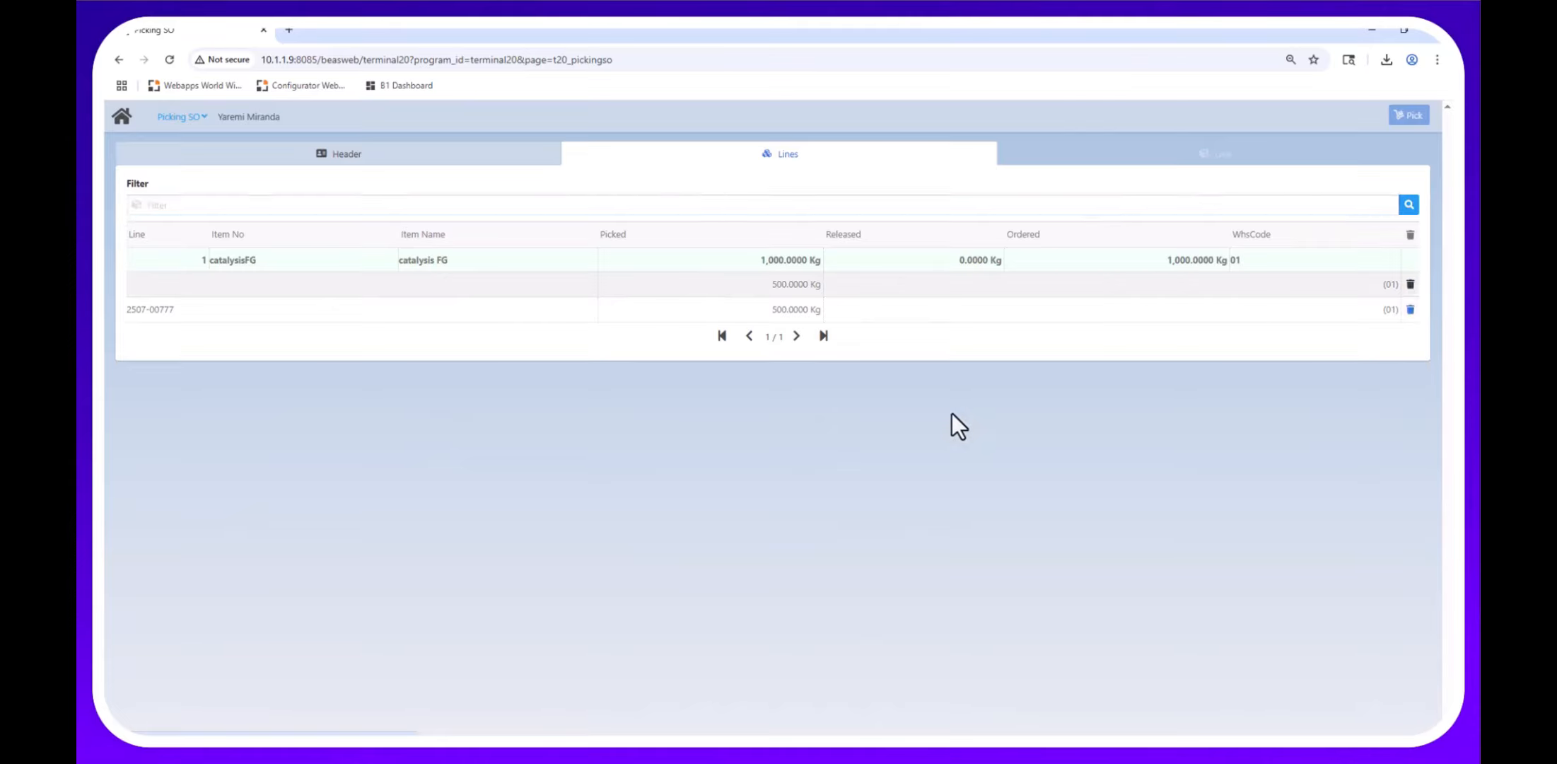
pyautogui.click(471, 664)
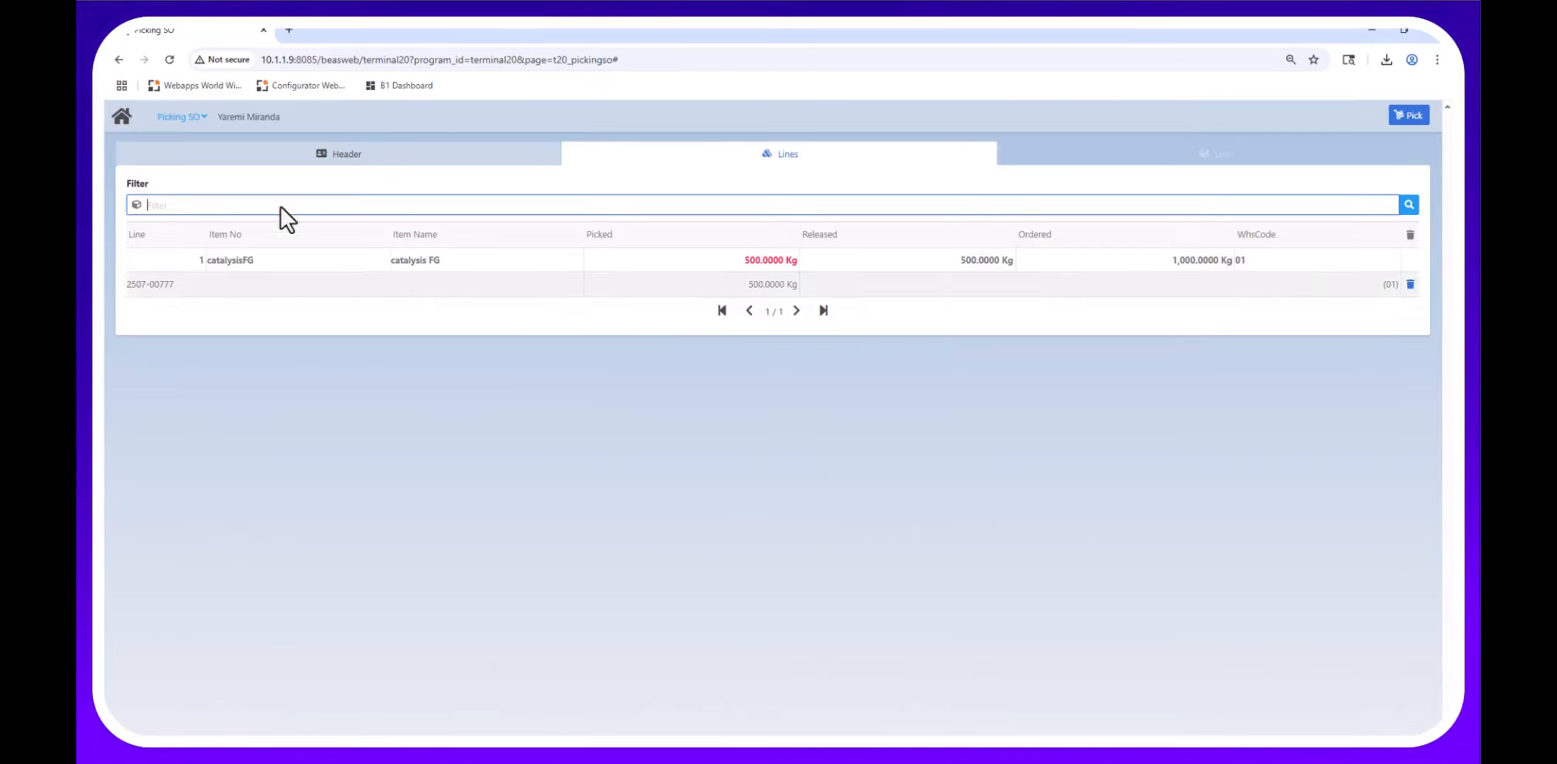
pyautogui.click(117, 122)
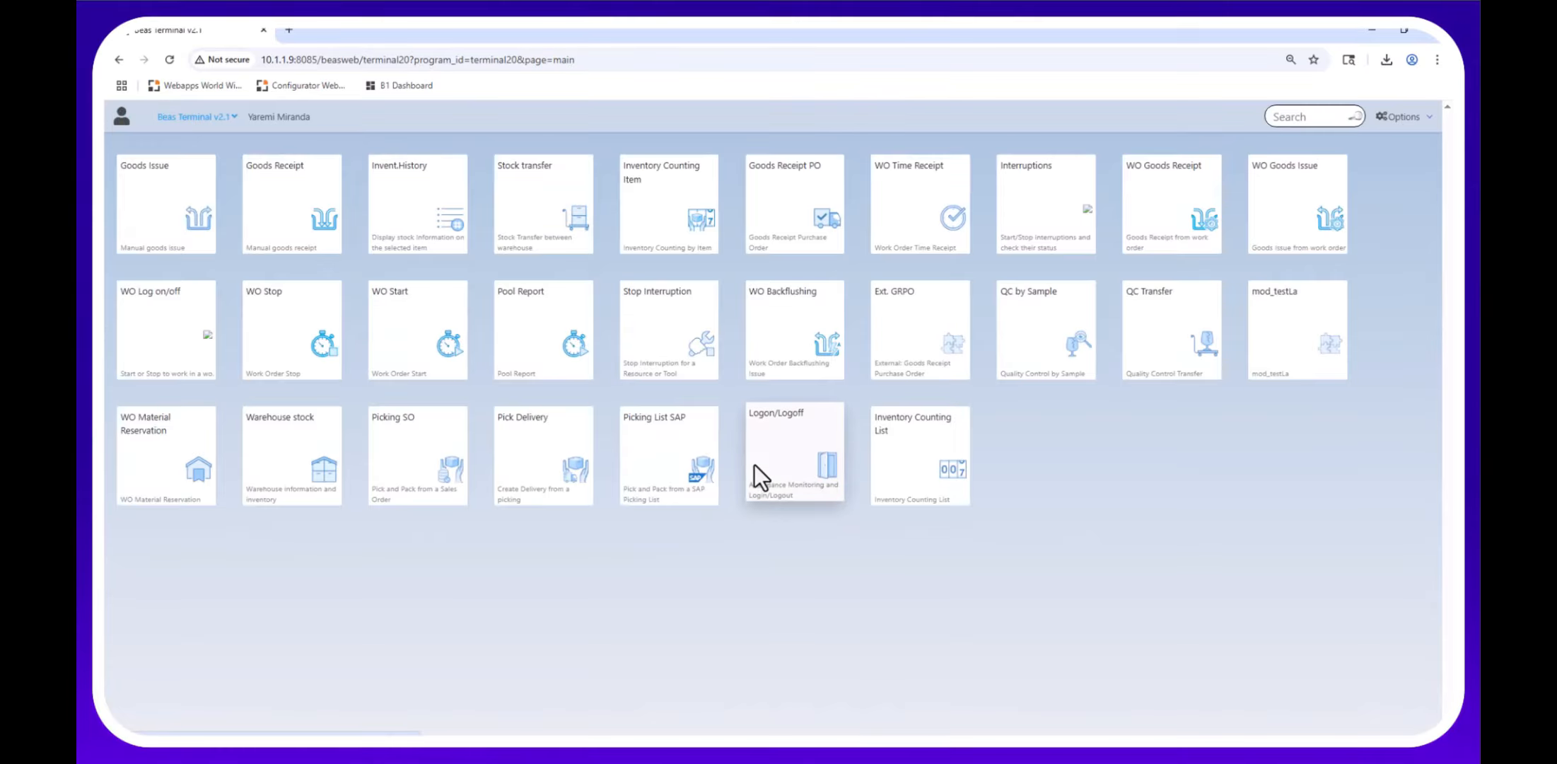
# In Pick Delivery, filter sales orders by 78, load the order, and create delivery DocNum 22.
pyautogui.click(532, 443)
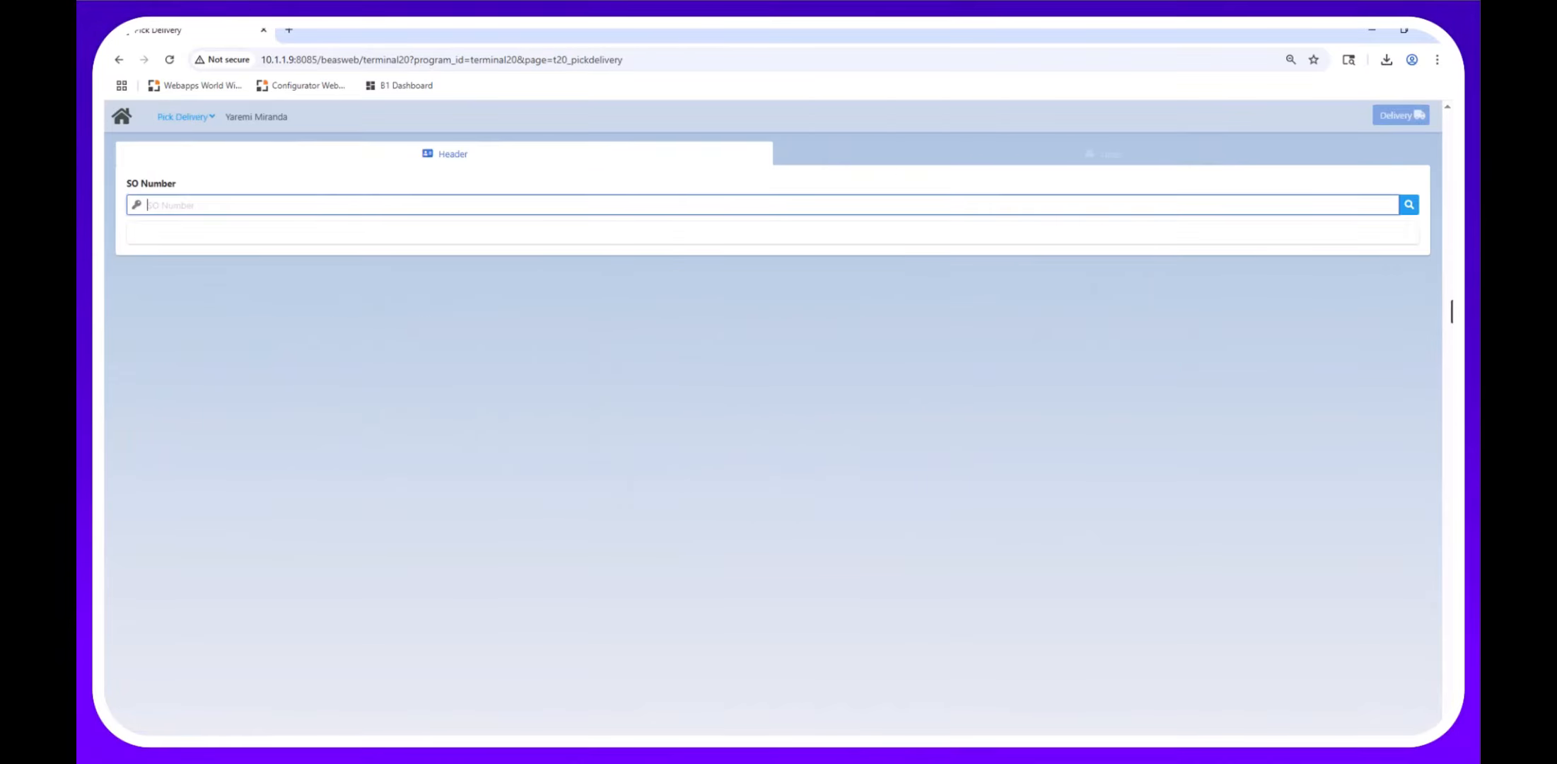
pyautogui.click(1413, 209)
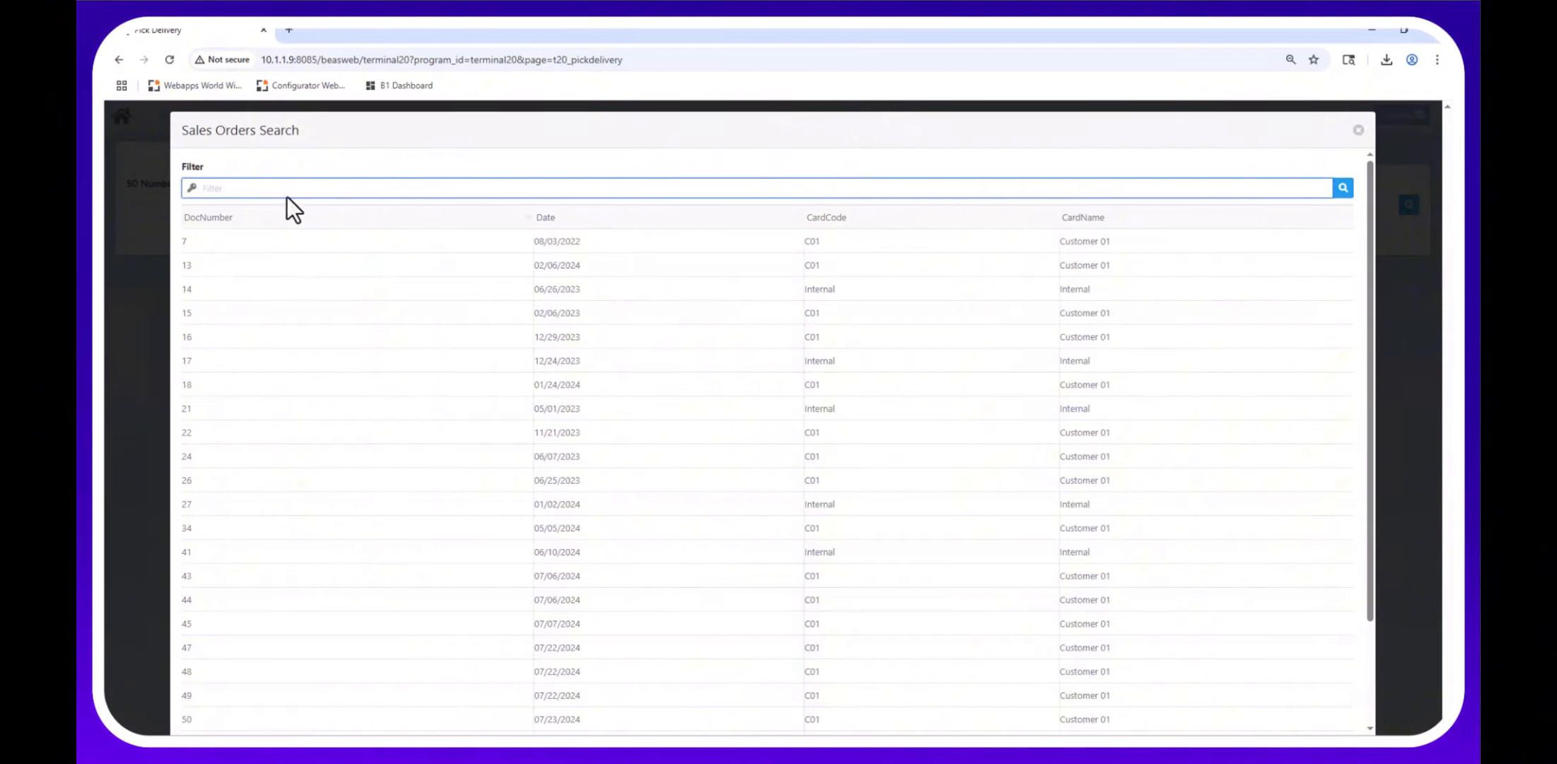
pyautogui.write('78')
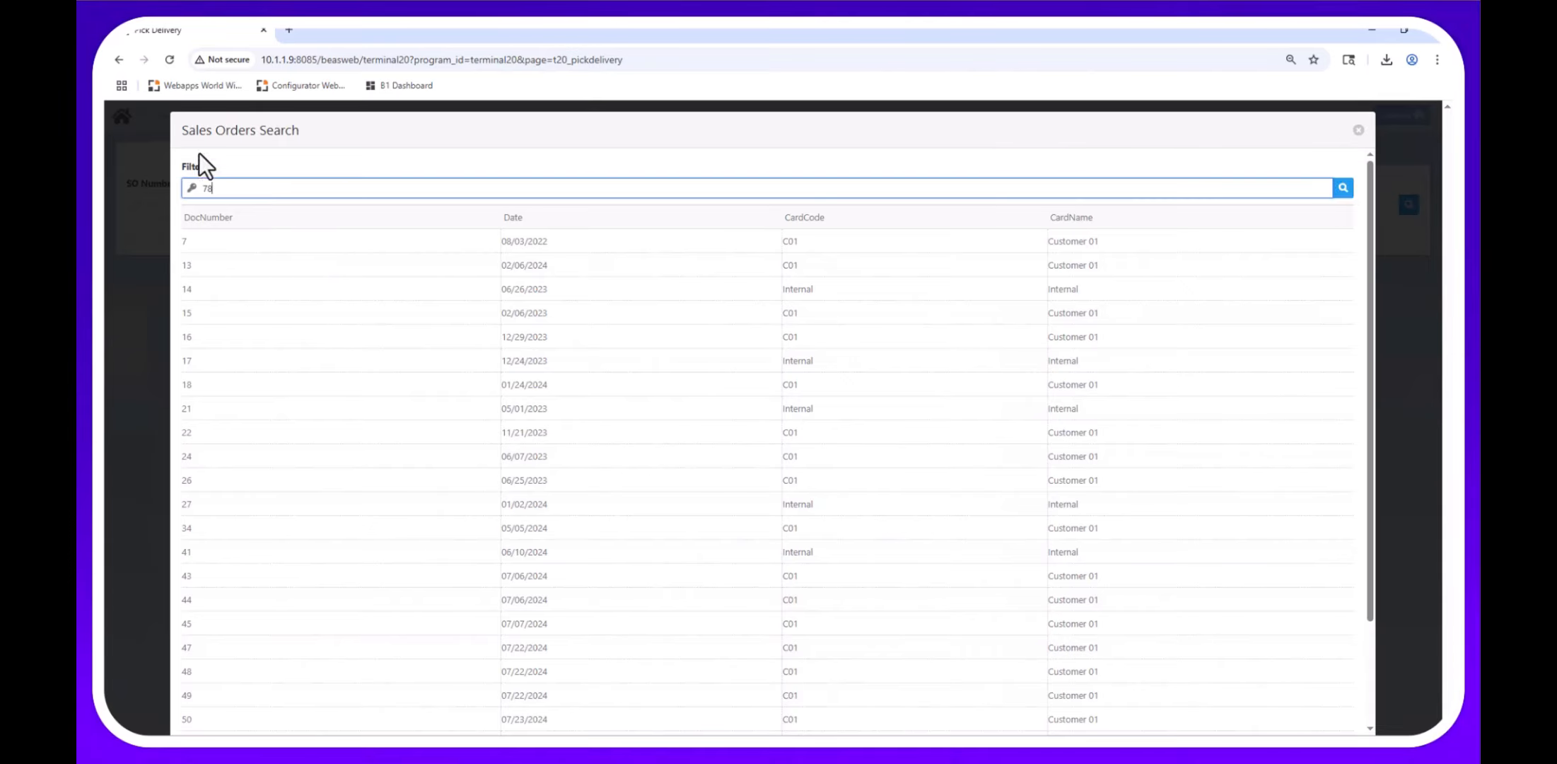
pyautogui.press('Return')
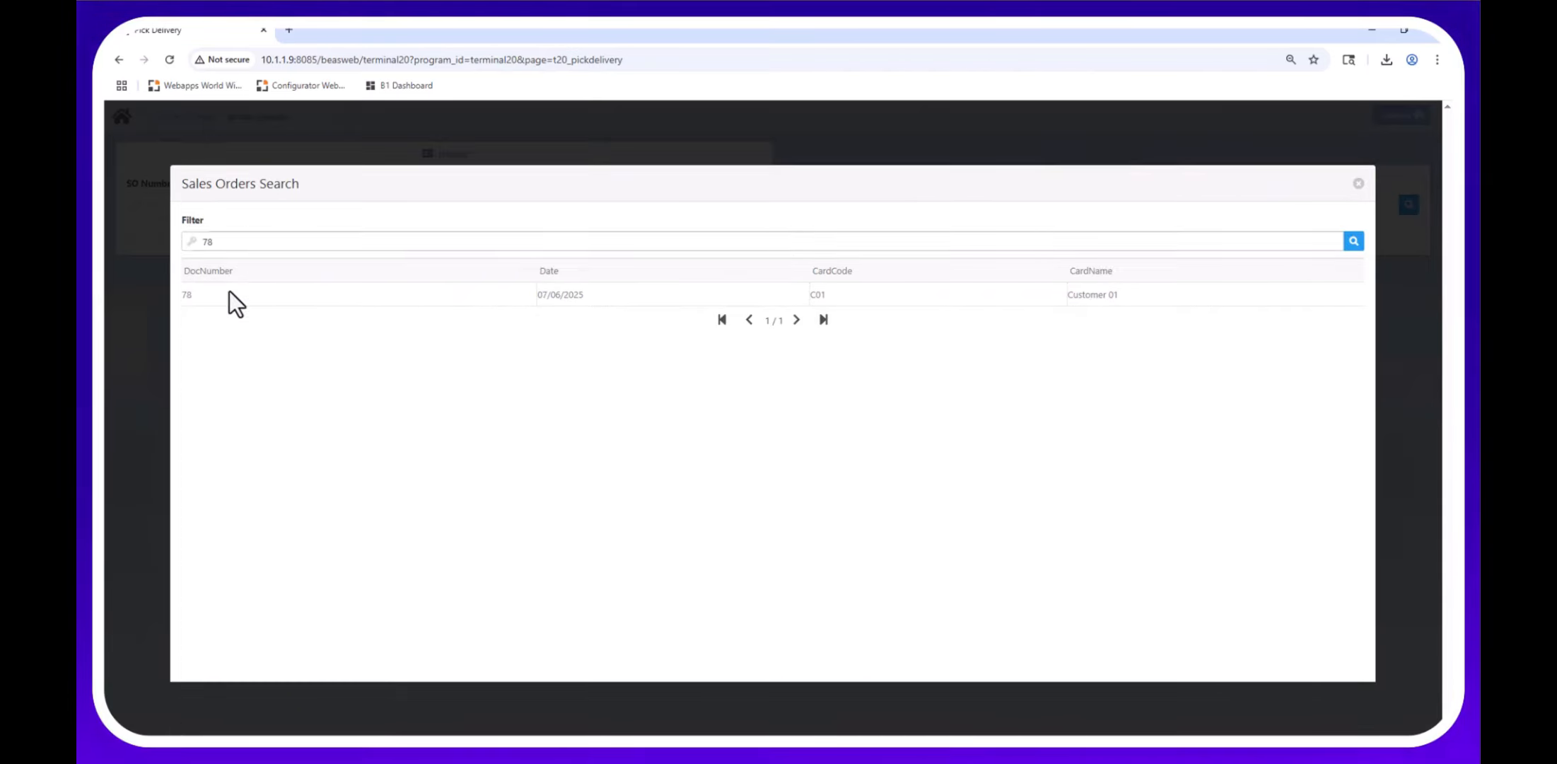
pyautogui.click(228, 296)
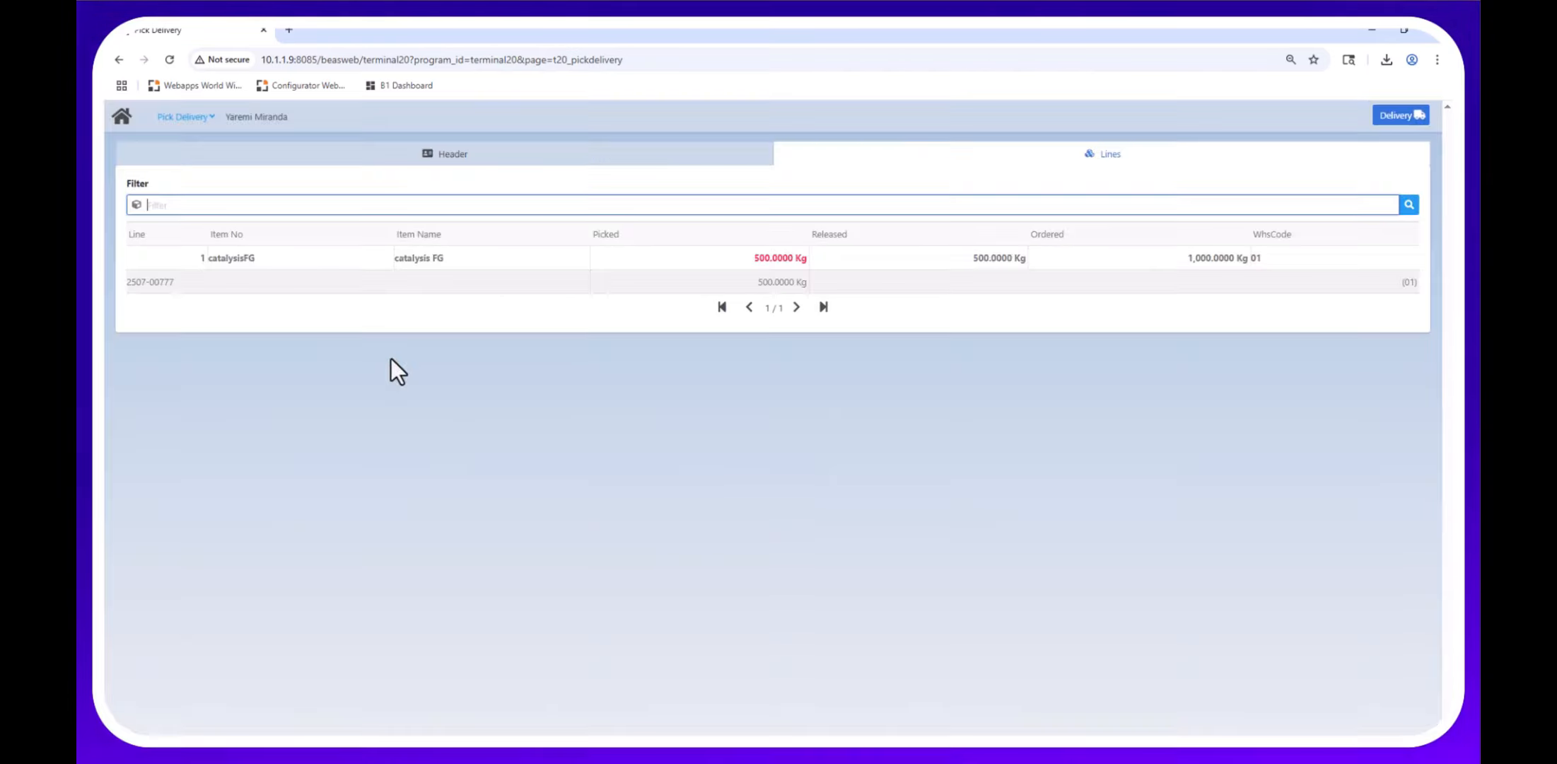
pyautogui.click(1393, 115)
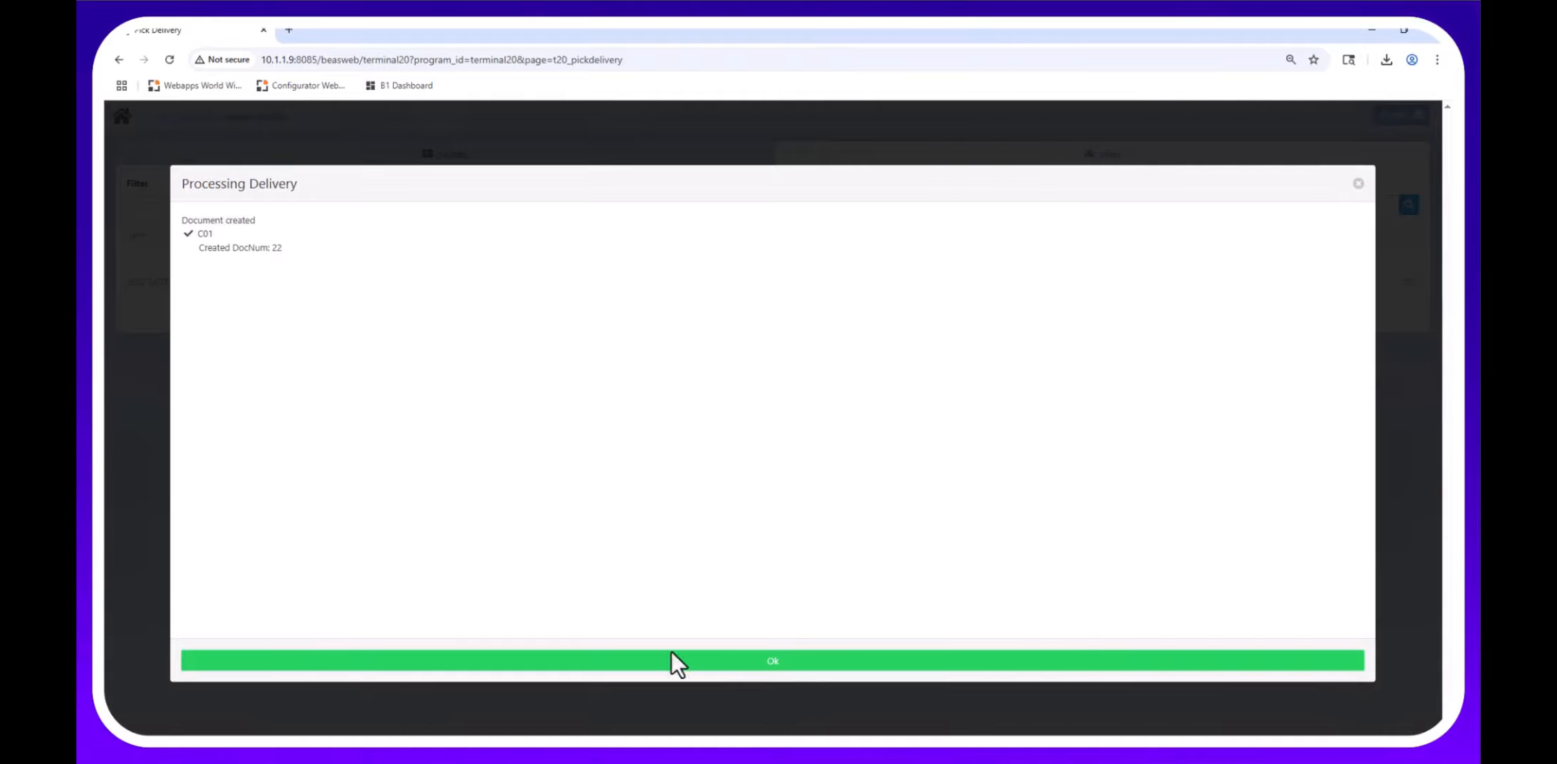
pyautogui.click(733, 669)
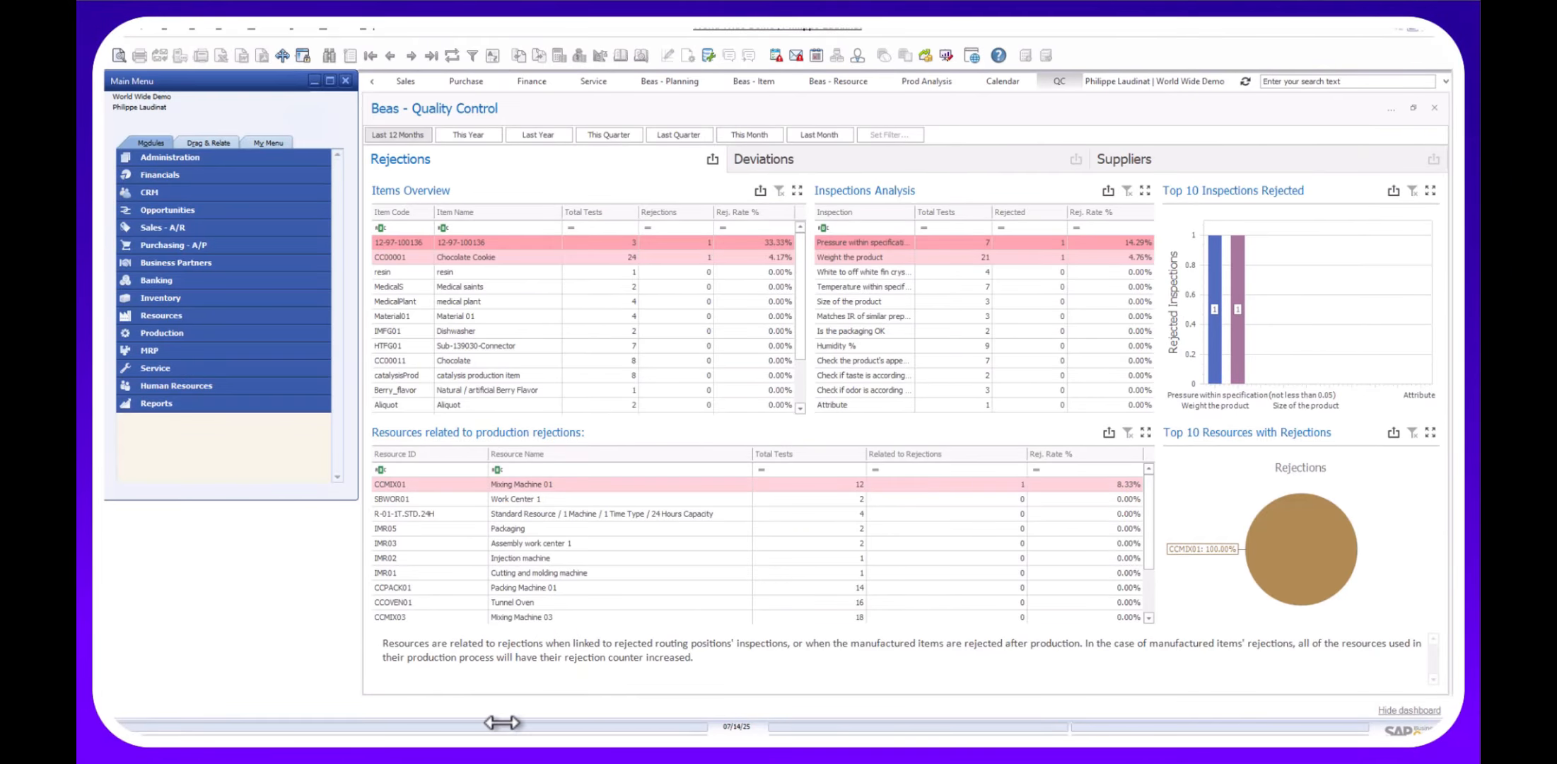
pyautogui.click(503, 744)
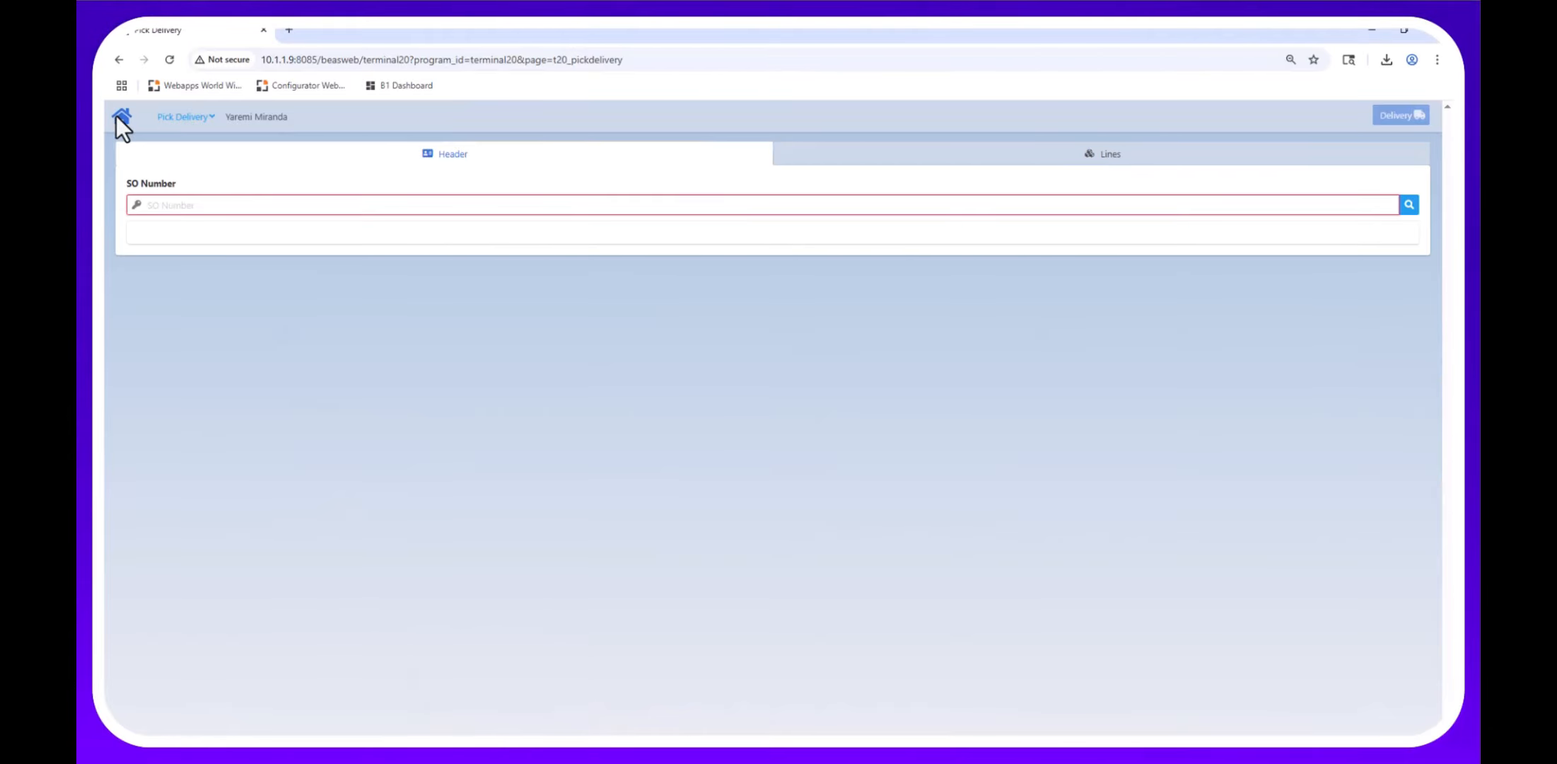
# Start an interruption with Type Resource and resource Injection machine.
pyautogui.click(116, 118)
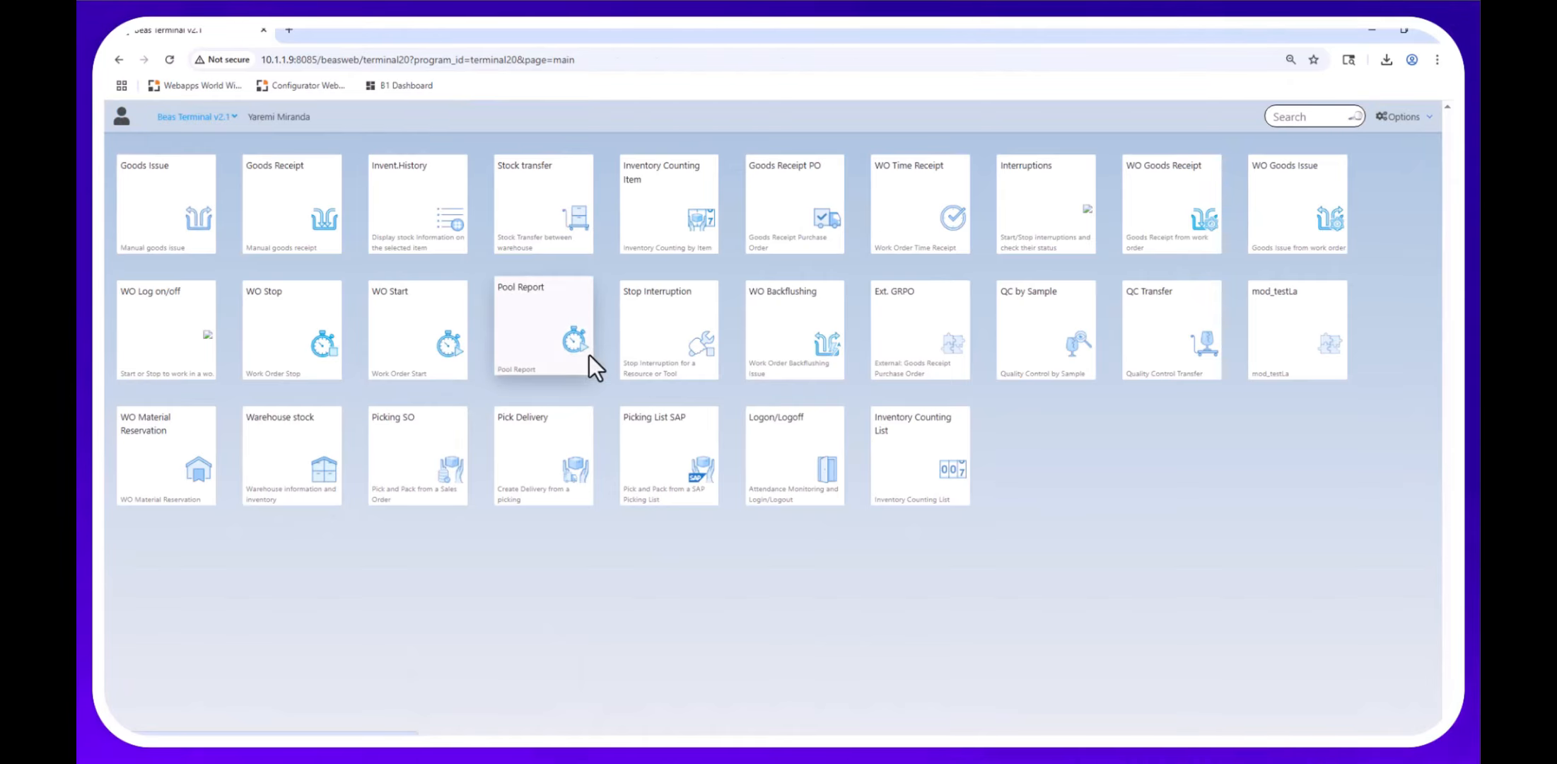
pyautogui.click(1033, 196)
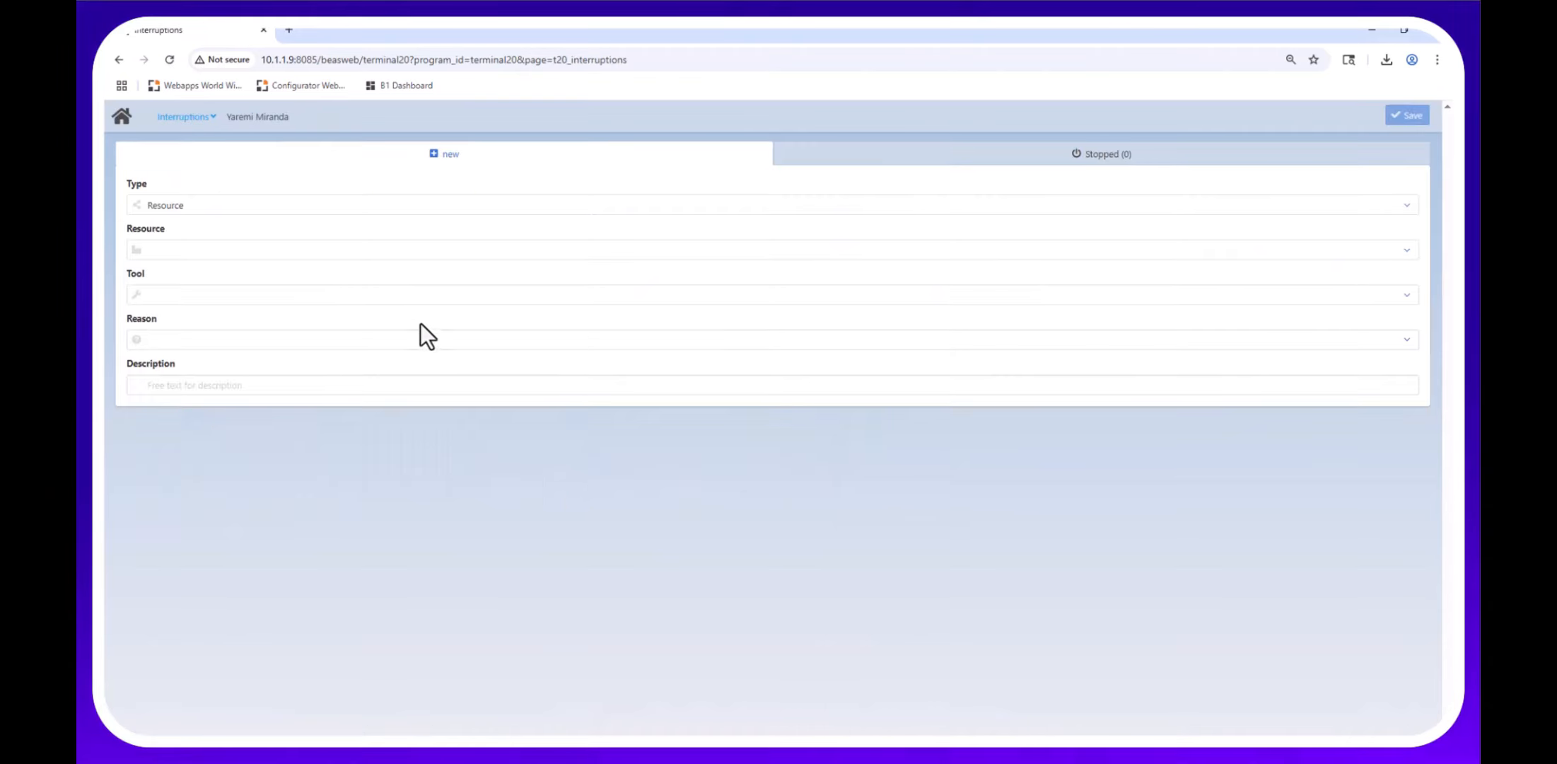
pyautogui.click(1408, 205)
pyautogui.click(1400, 225)
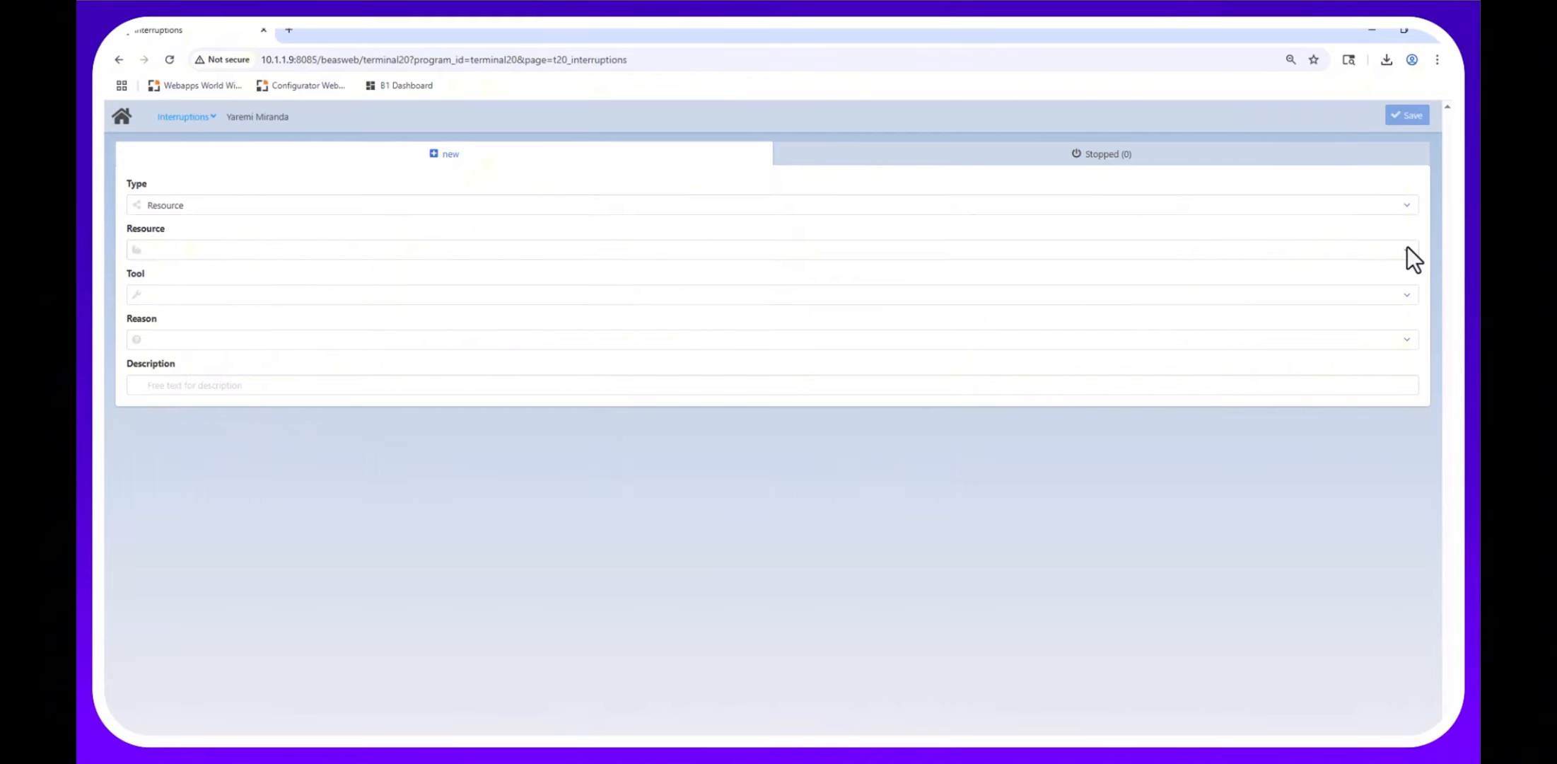
pyautogui.click(1404, 249)
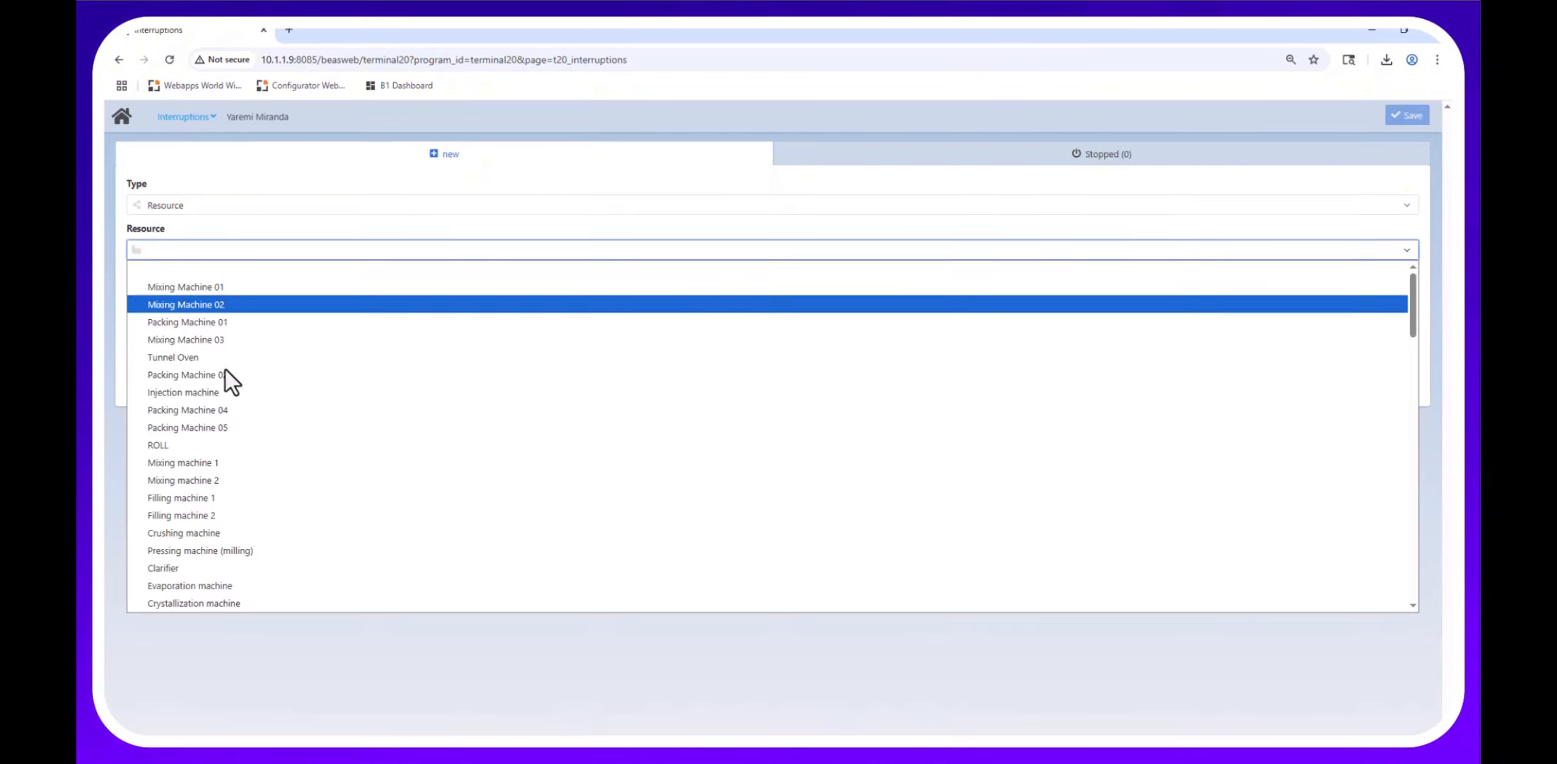
pyautogui.click(184, 394)
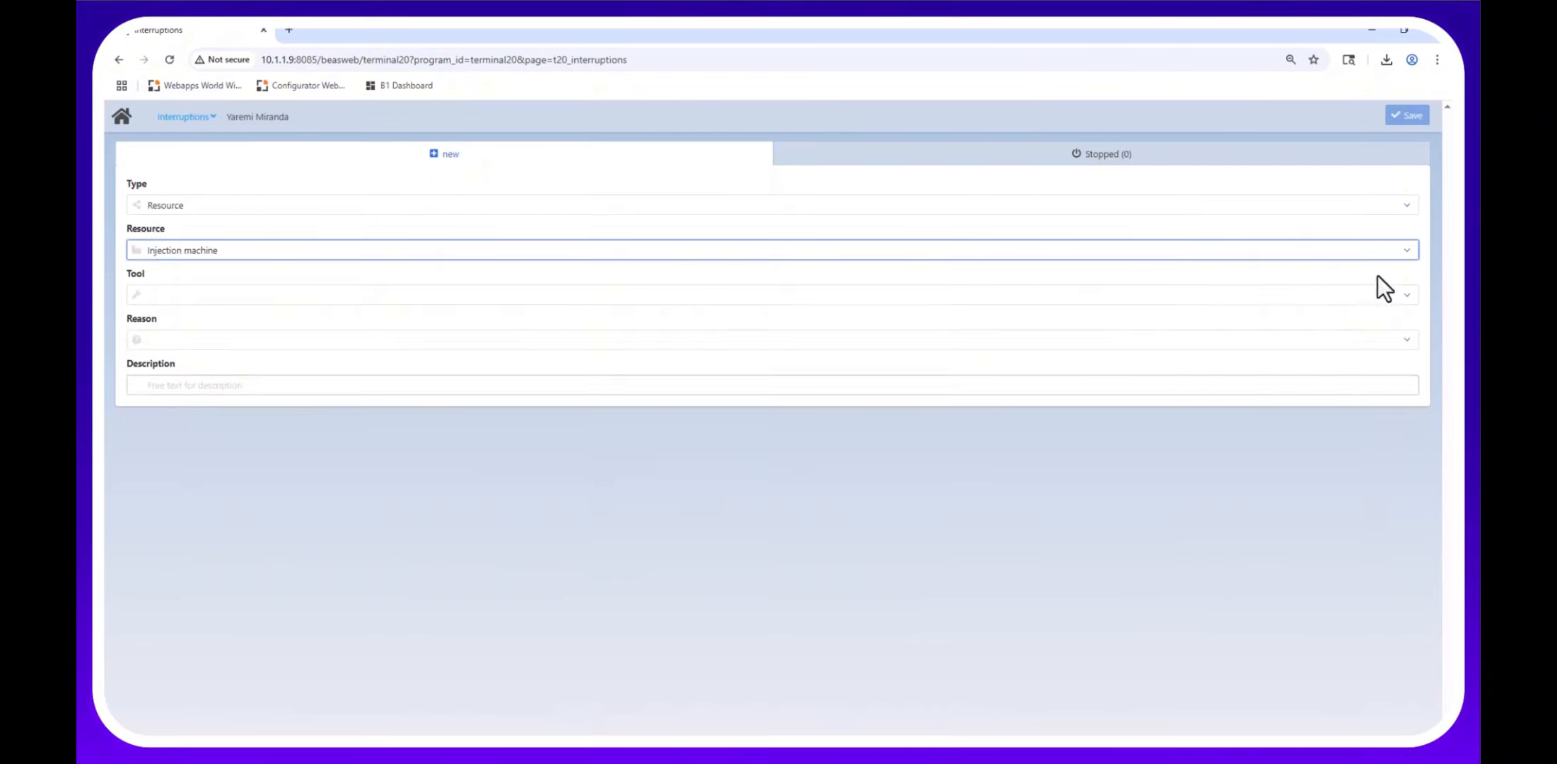
# Leave the tool empty, set reason Broken and description 'issue', then return to the main menu.
pyautogui.click(1405, 294)
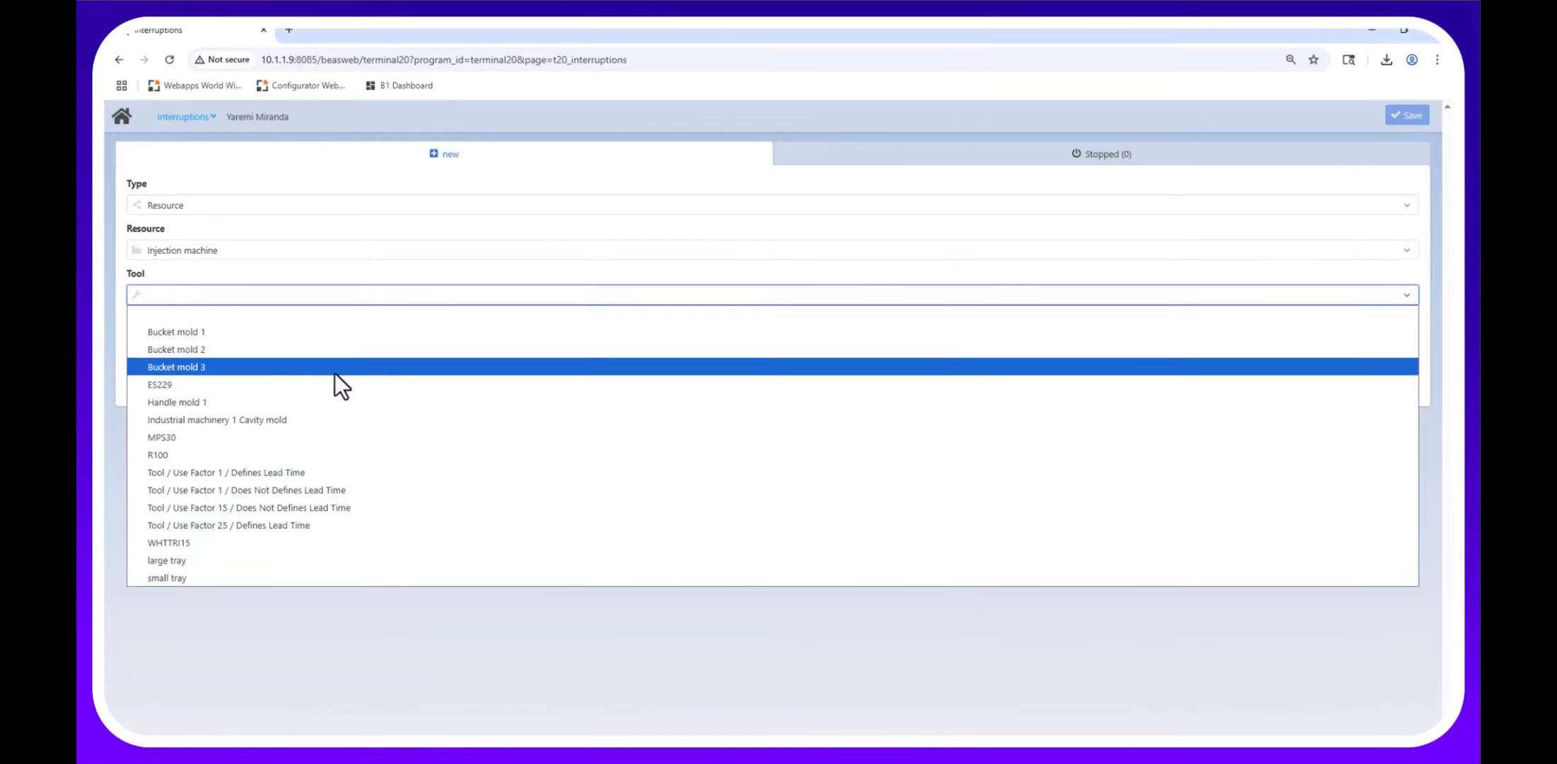
pyautogui.click(226, 280)
pyautogui.click(1405, 338)
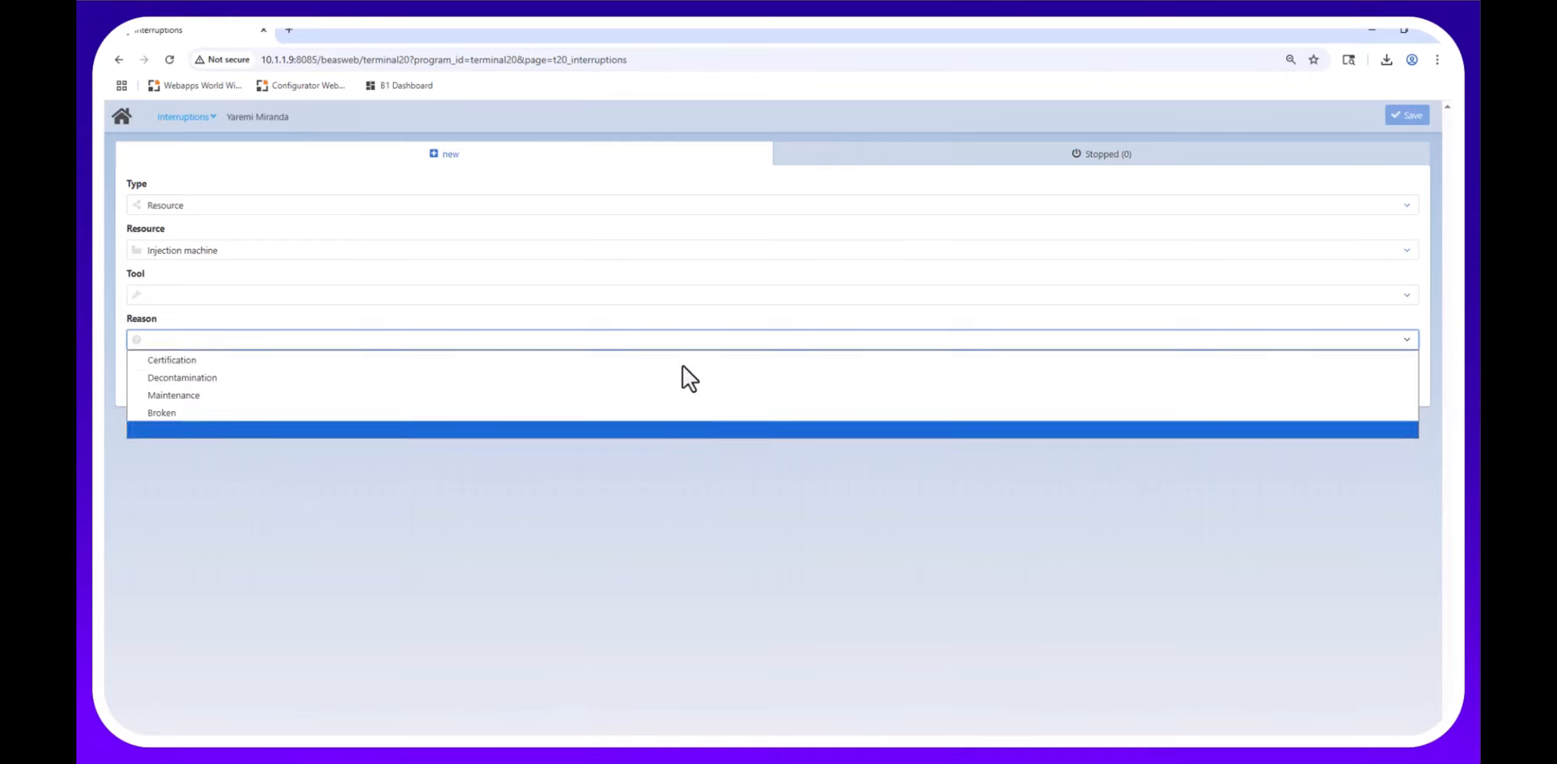
pyautogui.click(181, 407)
pyautogui.click(188, 392)
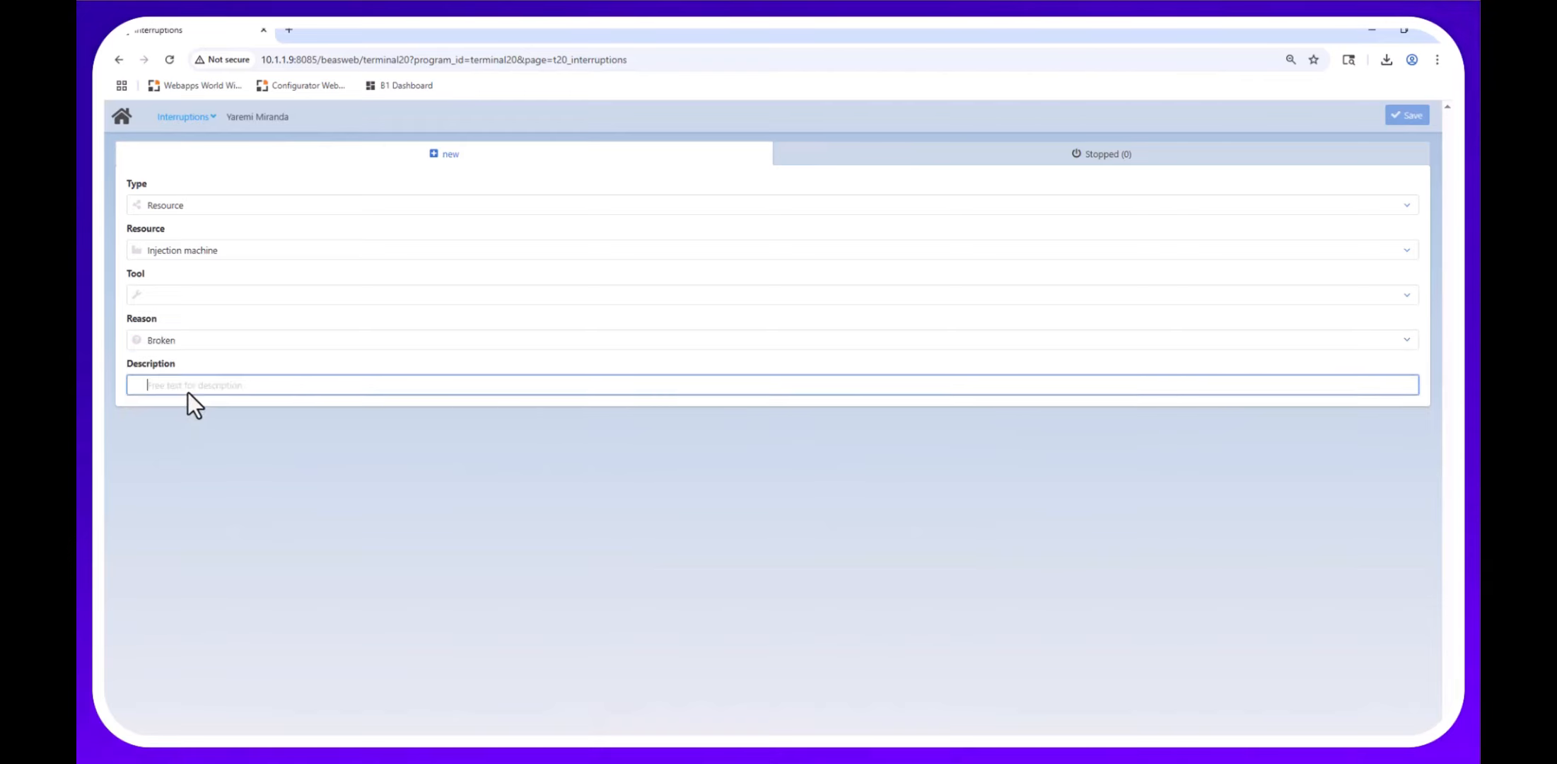
pyautogui.write('issue')
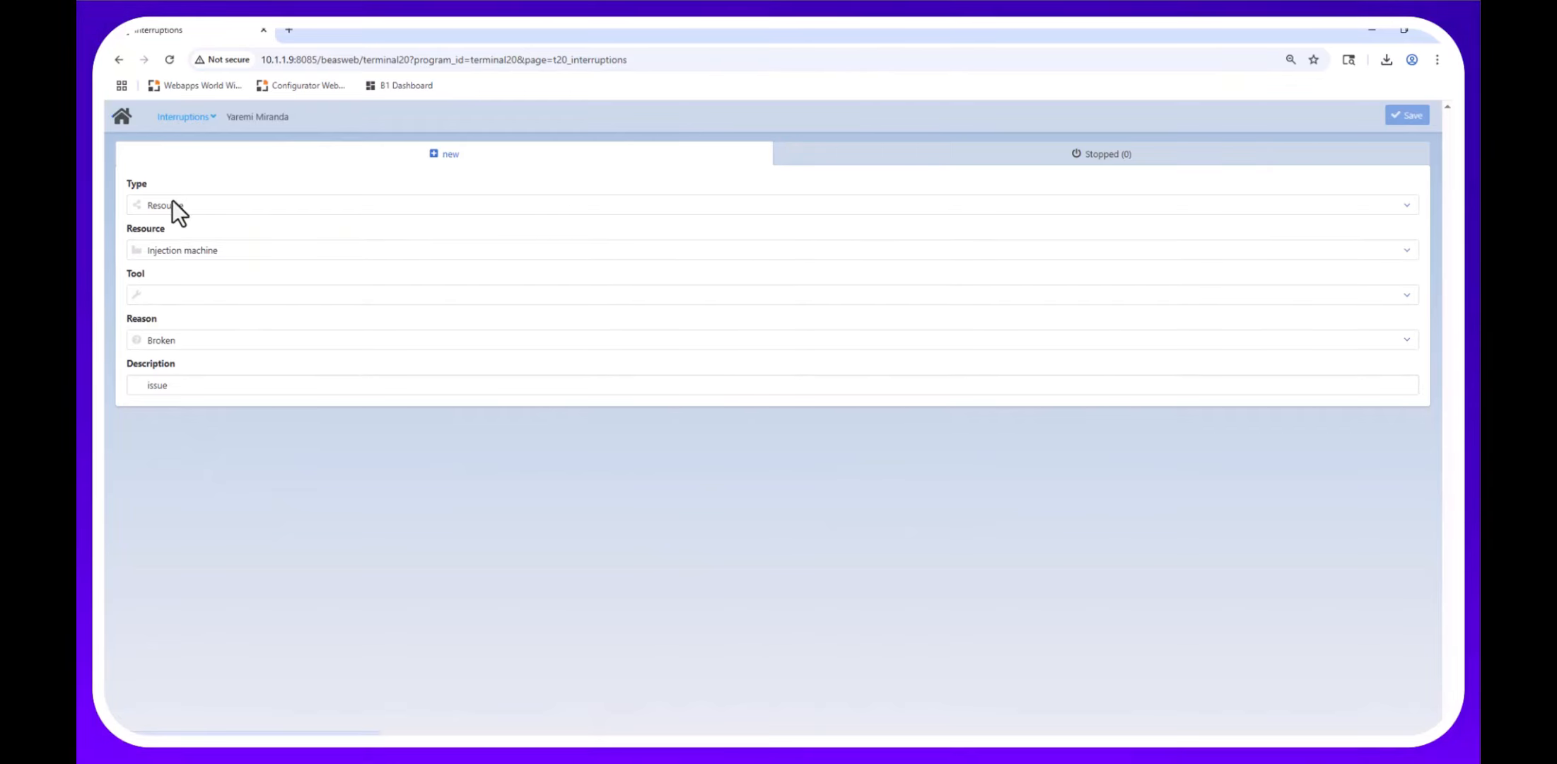
pyautogui.click(120, 127)
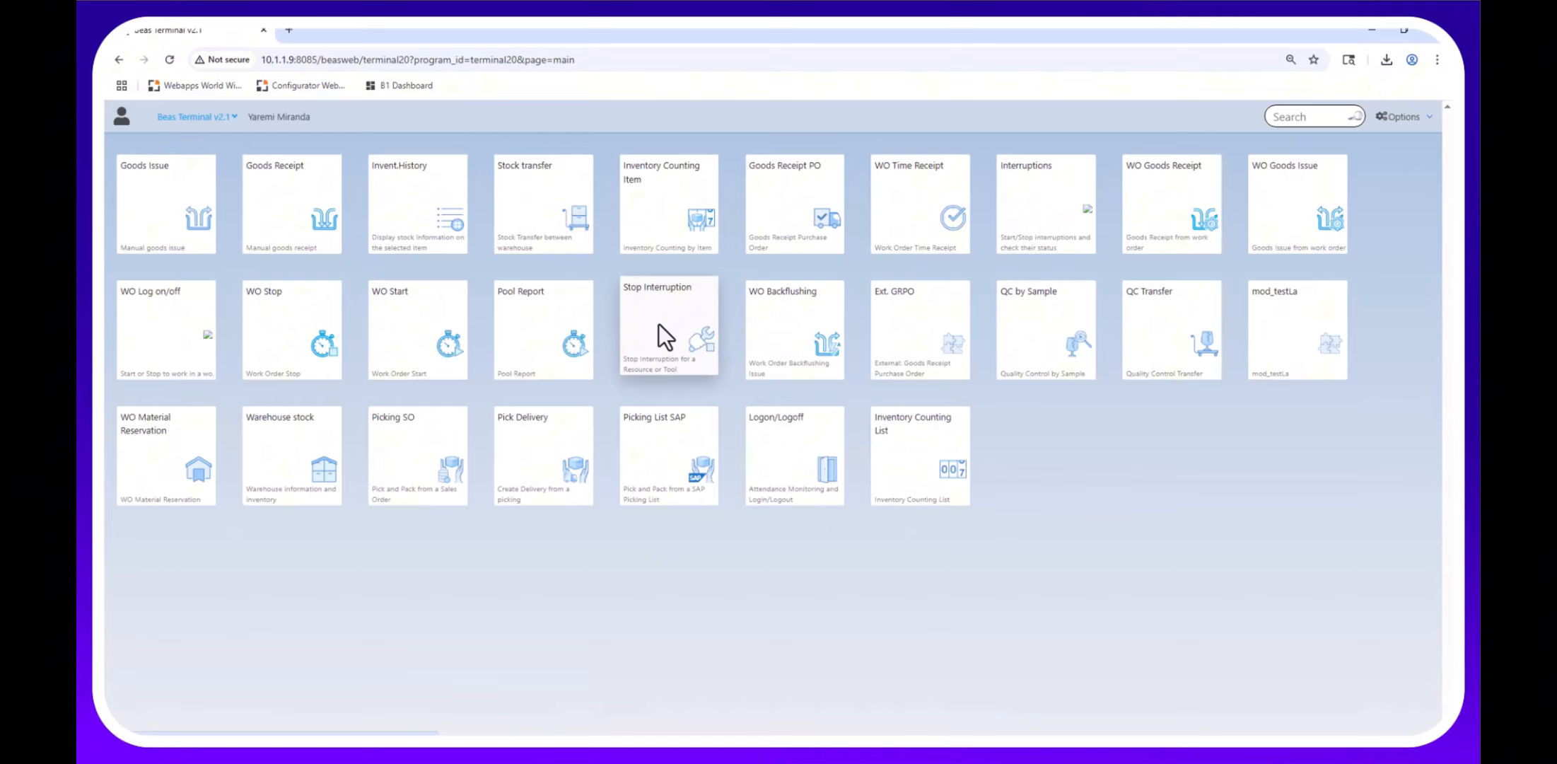
# Open the Cycle count inventory in Inventory Counting List and load counting list 2.
pyautogui.click(915, 467)
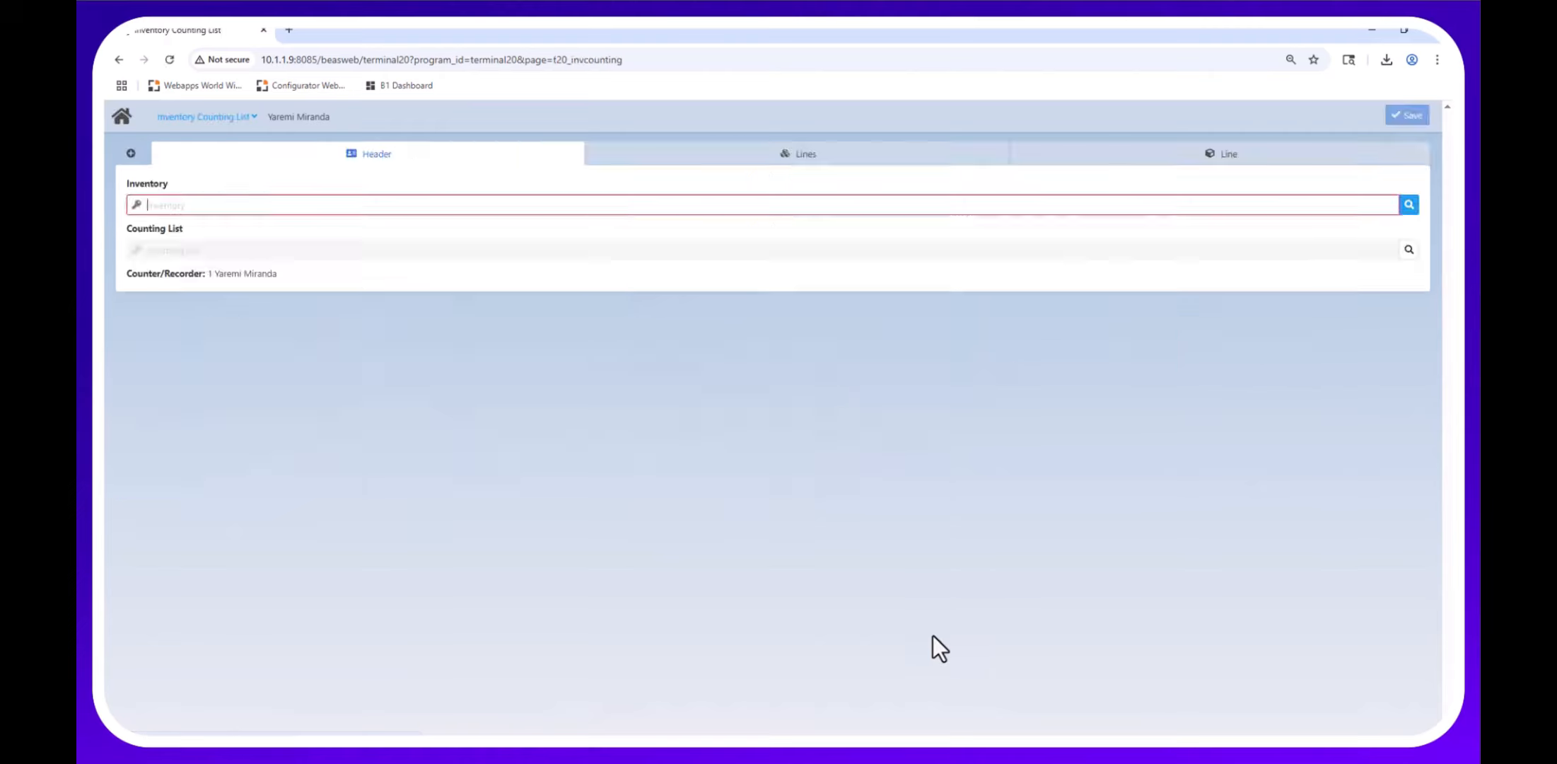
pyautogui.click(1414, 207)
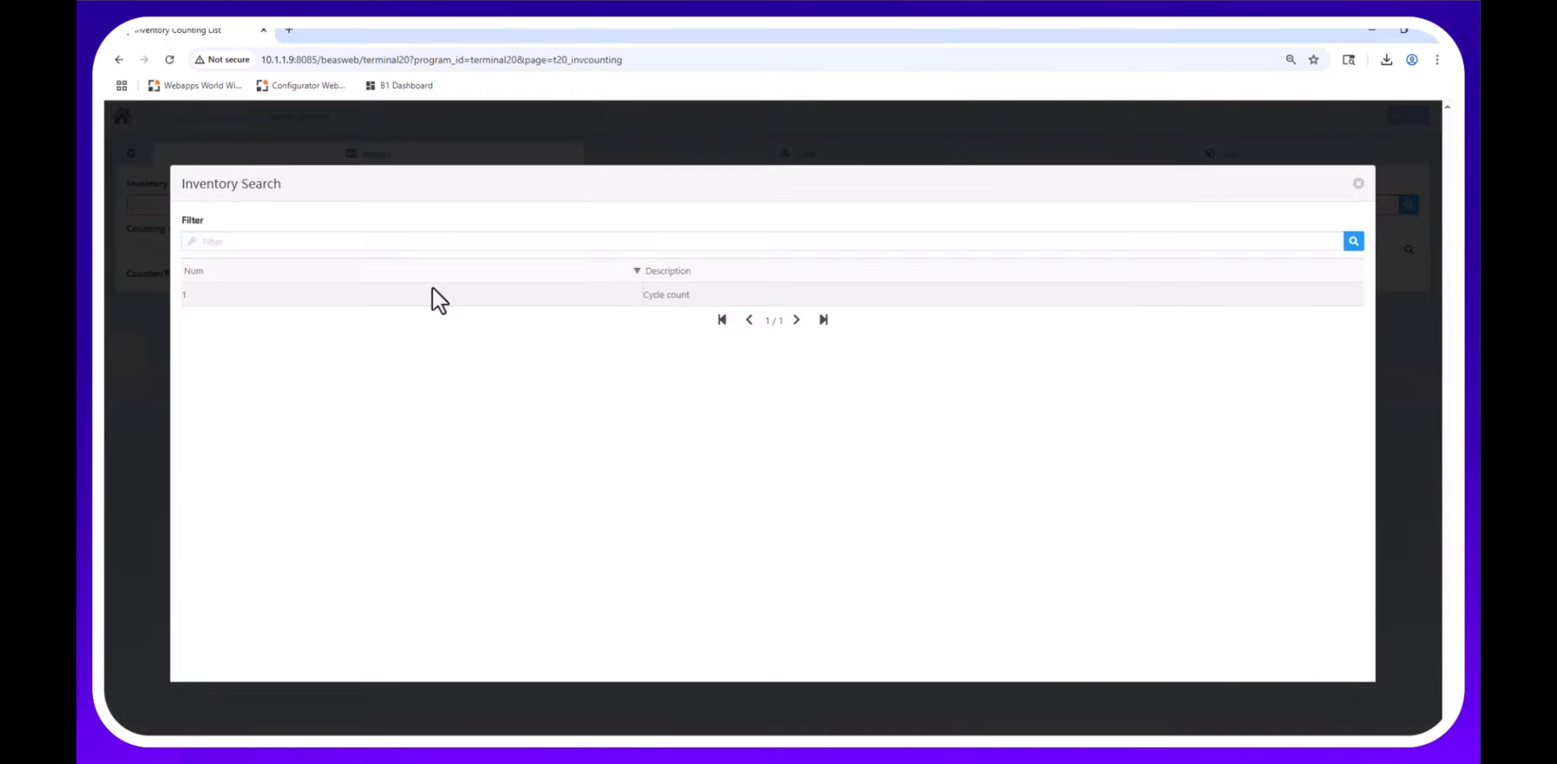
pyautogui.click(652, 293)
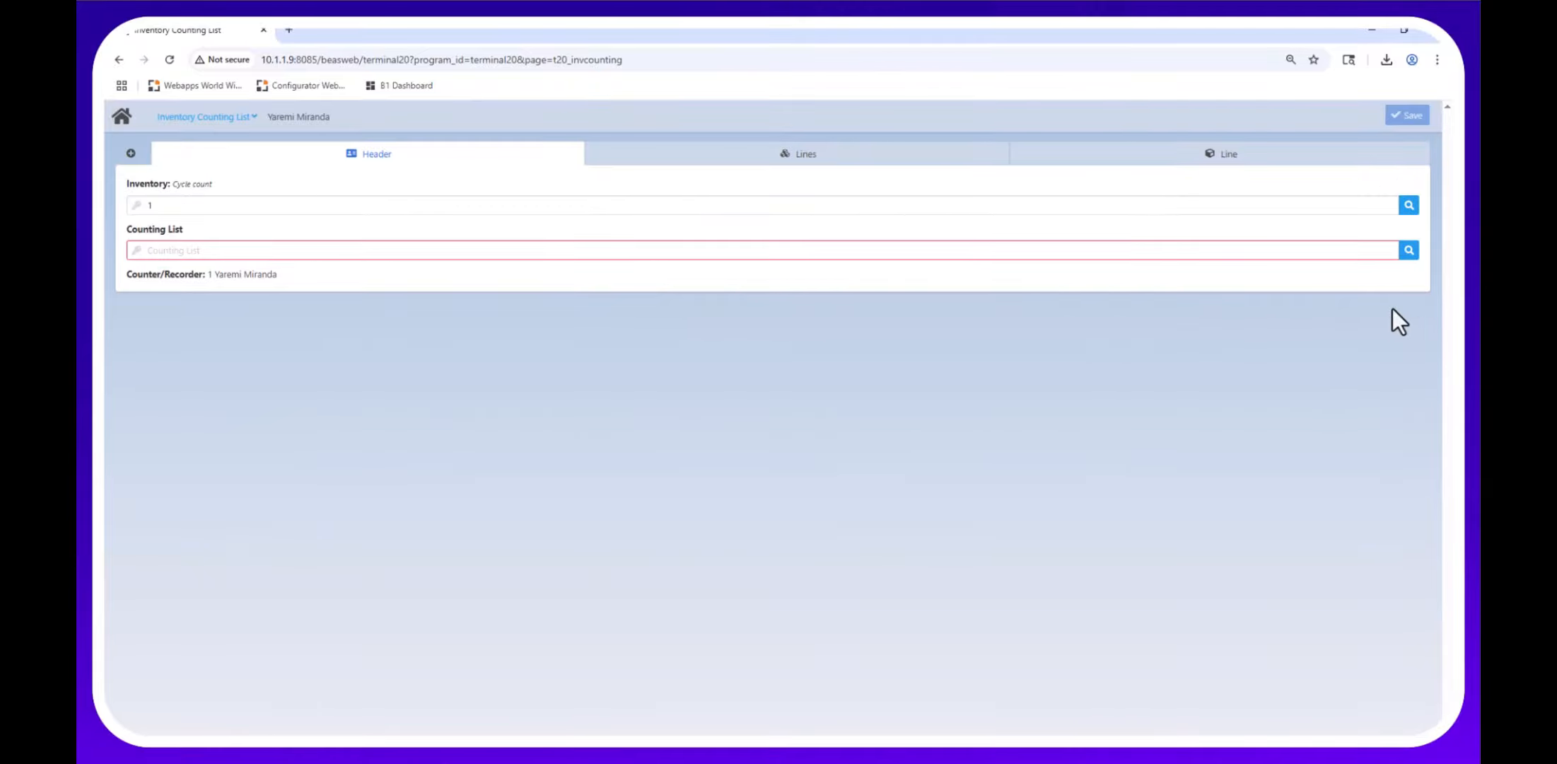
pyautogui.click(1409, 252)
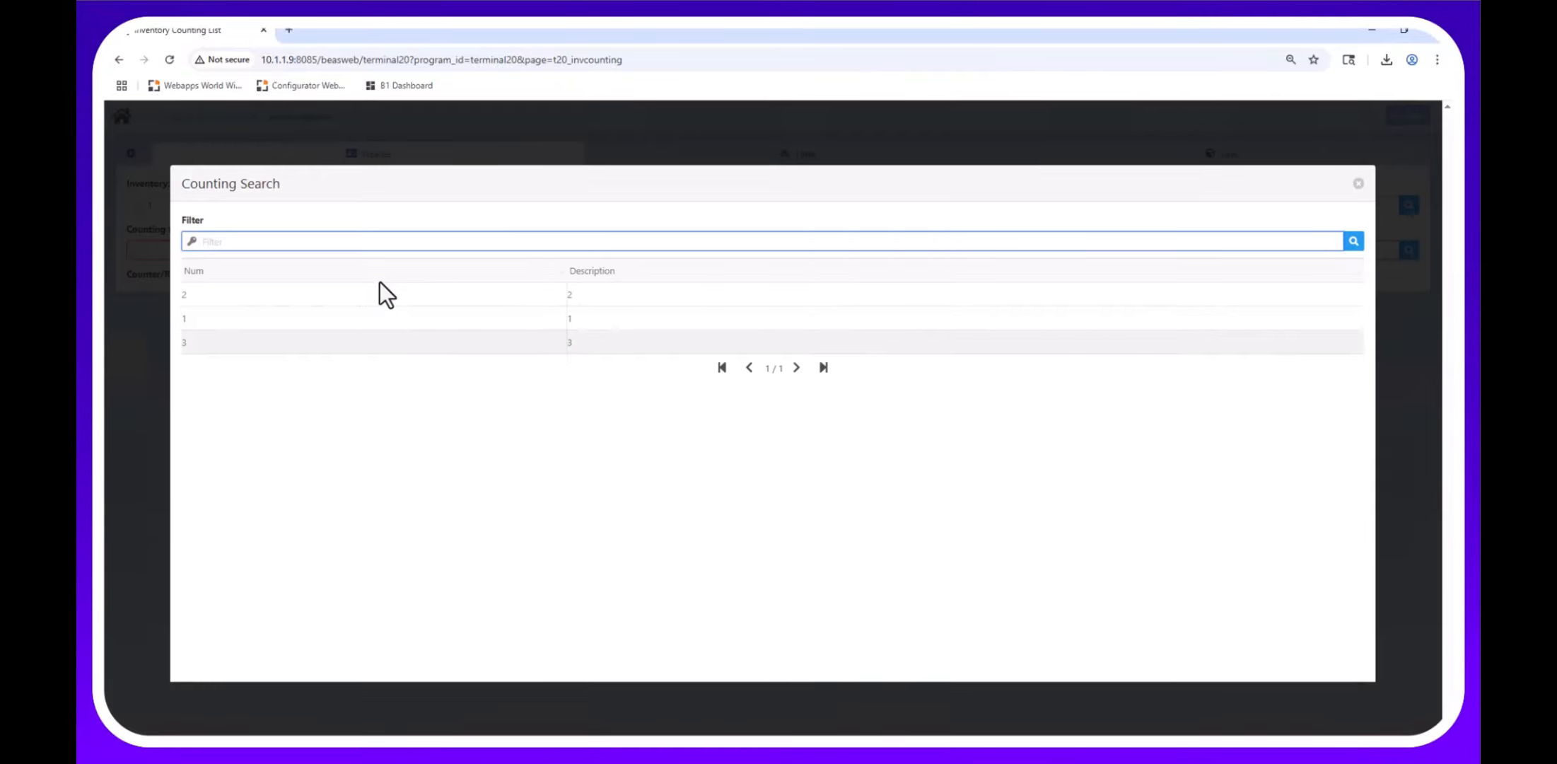
pyautogui.click(385, 303)
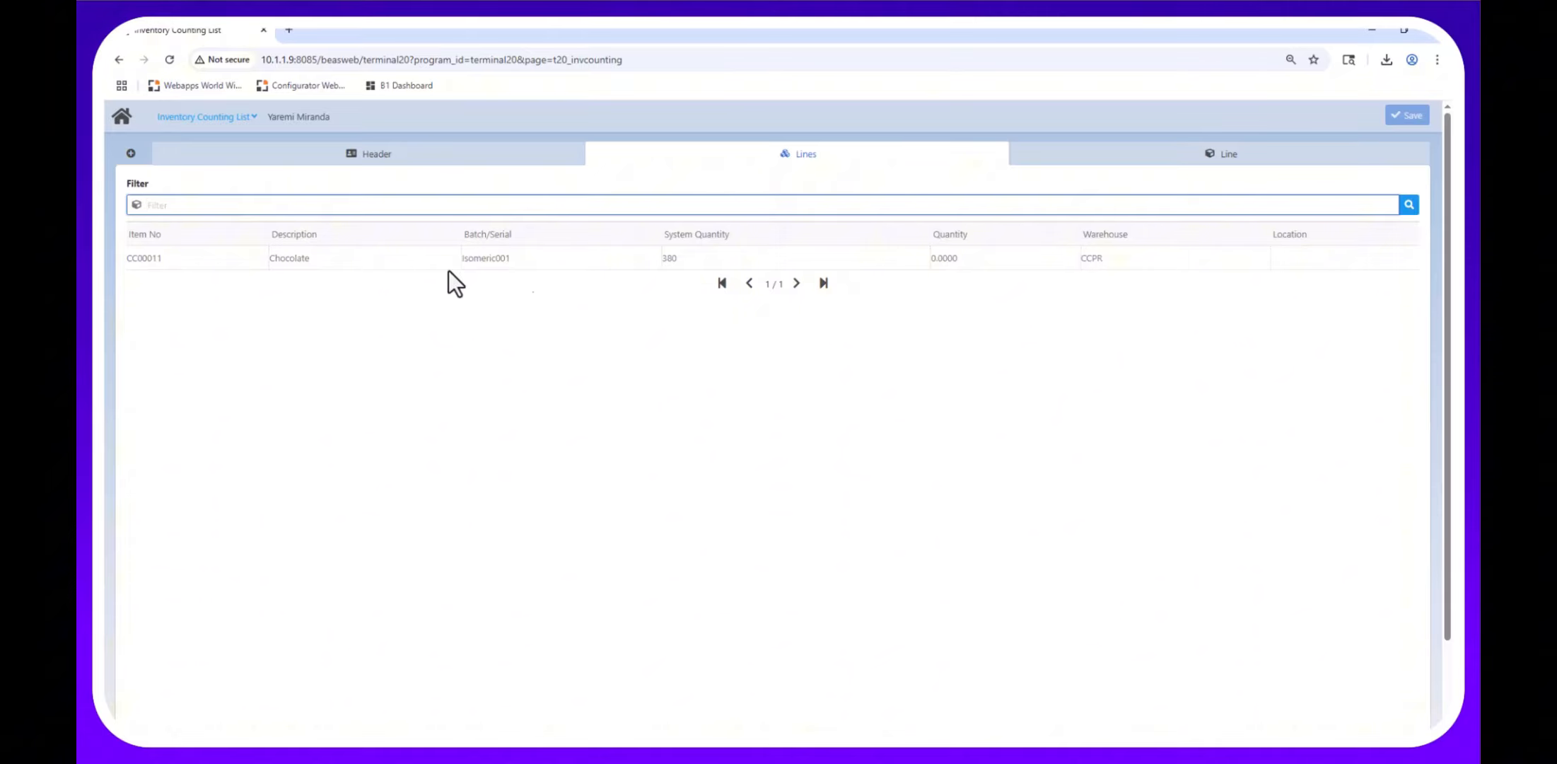
pyautogui.click(481, 151)
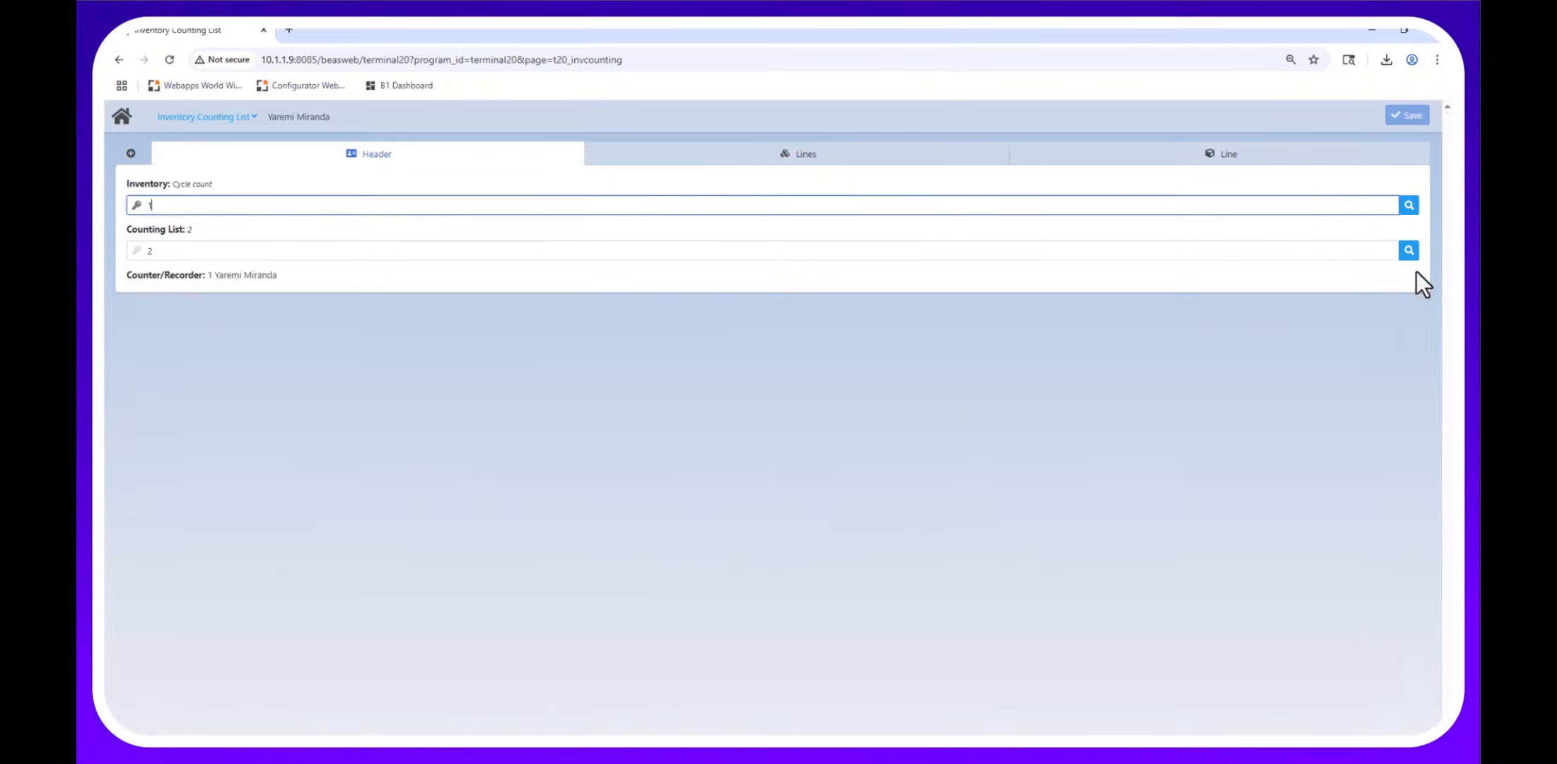
pyautogui.click(1409, 250)
pyautogui.click(236, 321)
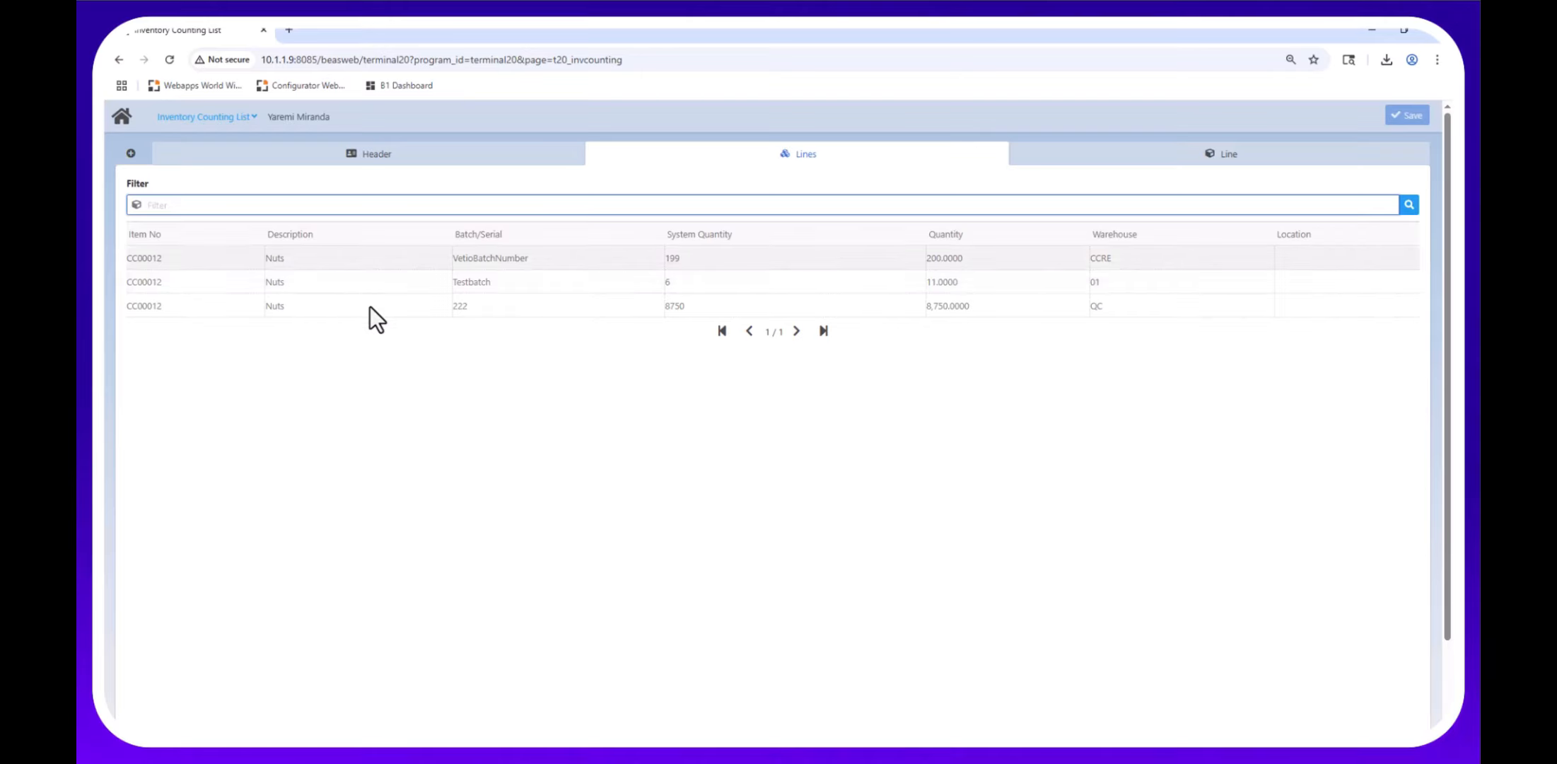
# Enter 8750 as the counted quantity for Nuts batch 222, then switch to SAP Business One.
pyautogui.click(942, 312)
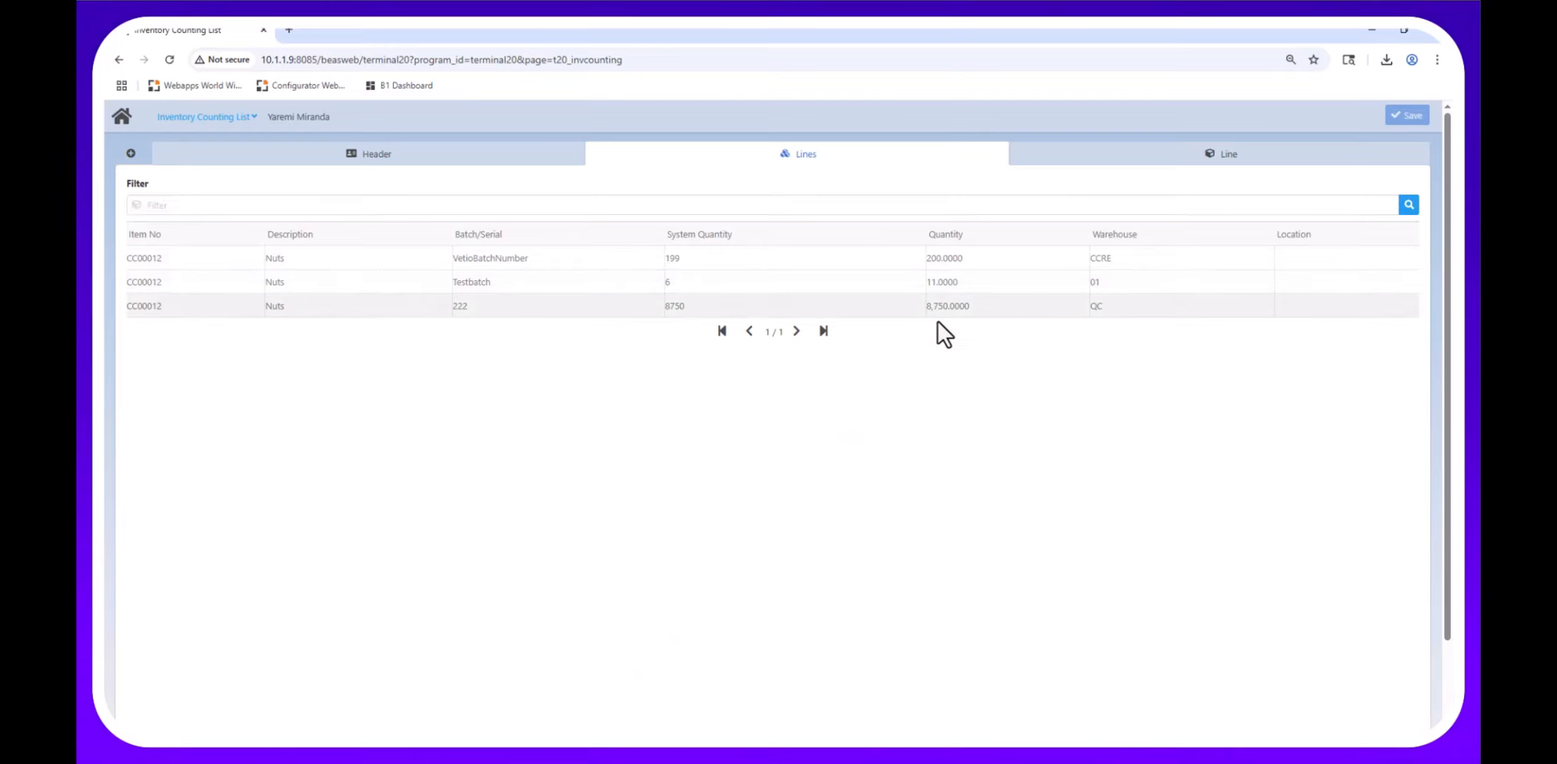
pyautogui.click(687, 297)
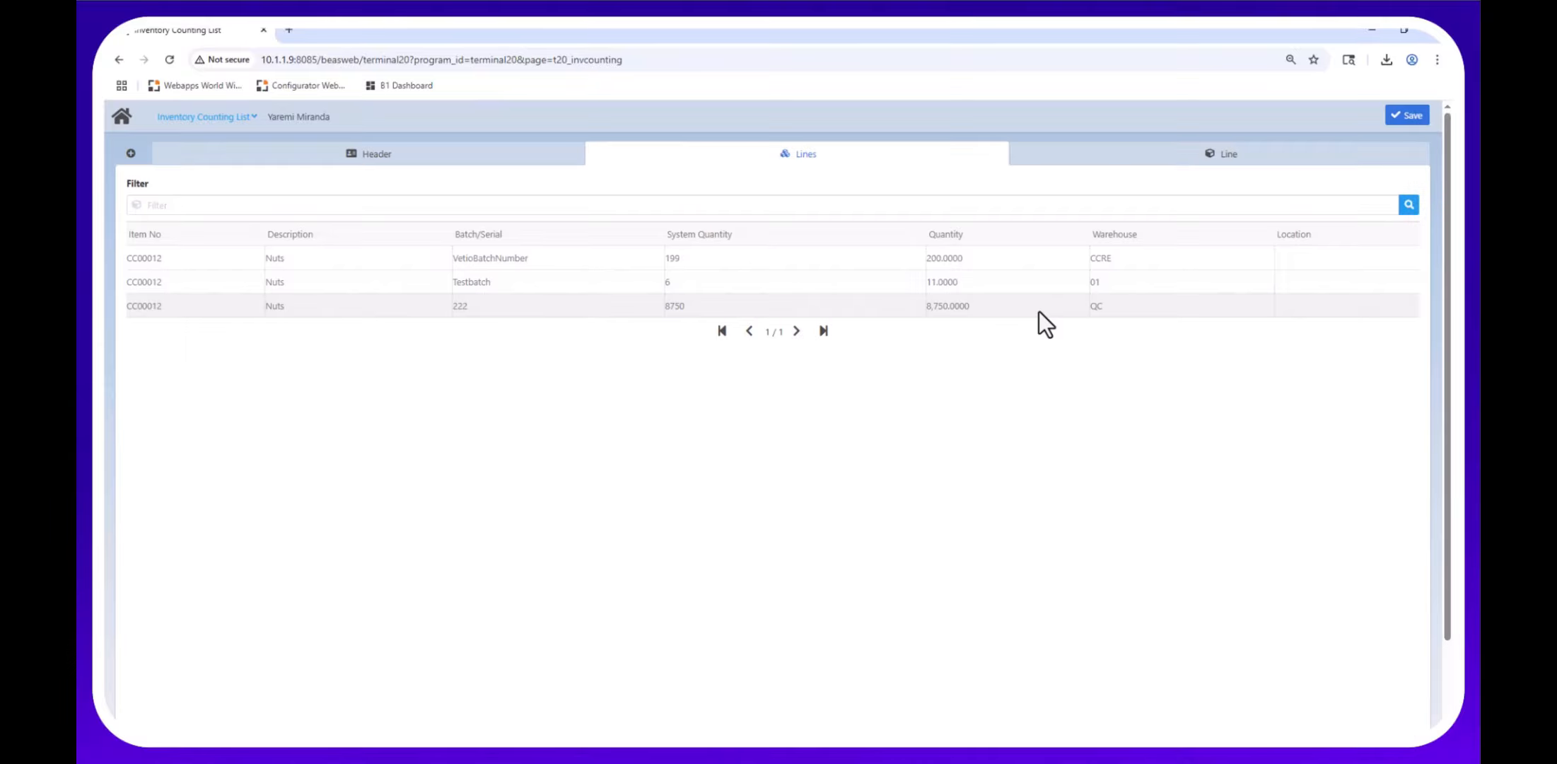
pyautogui.click(1039, 311)
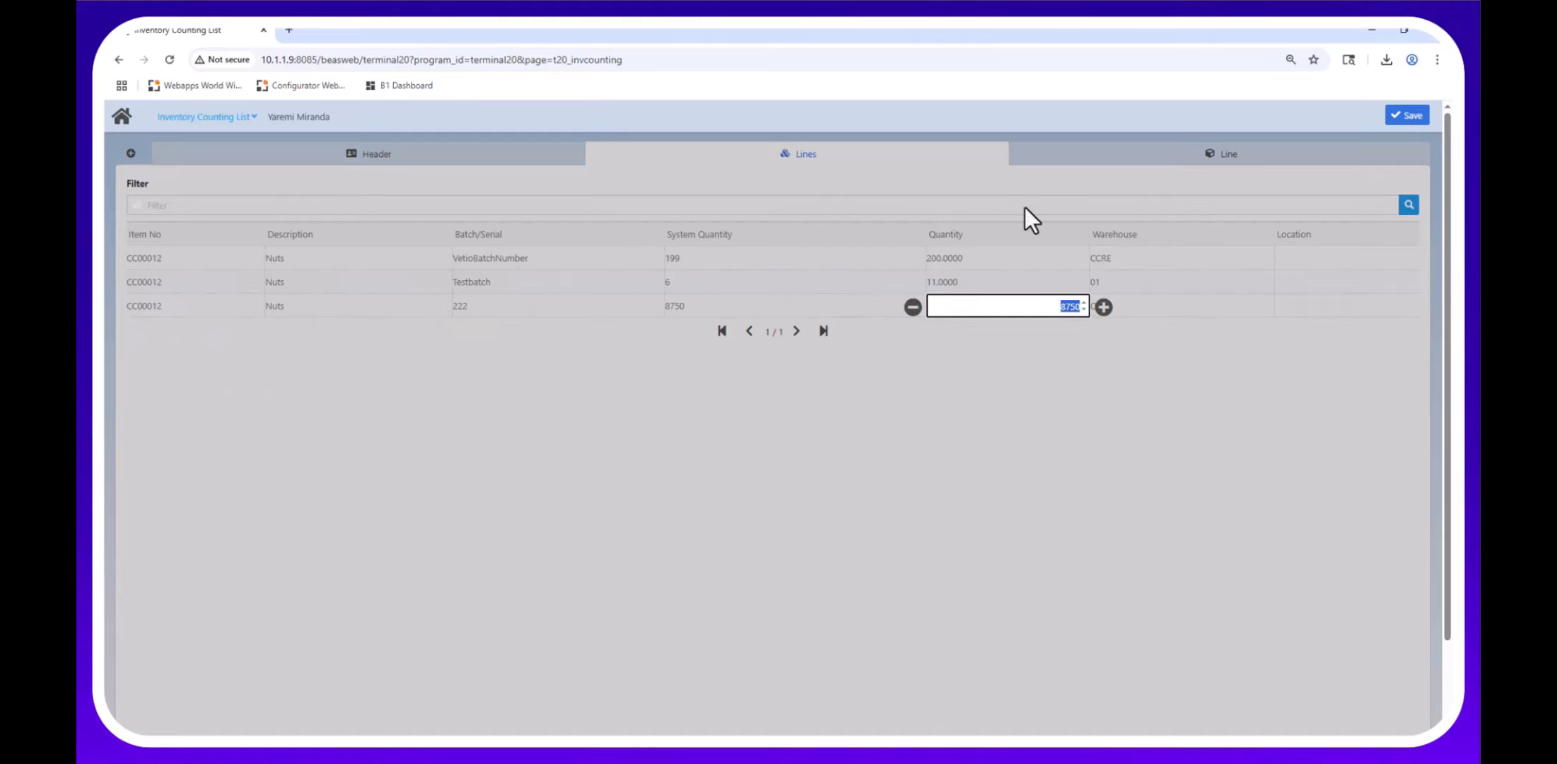
pyautogui.press('Return')
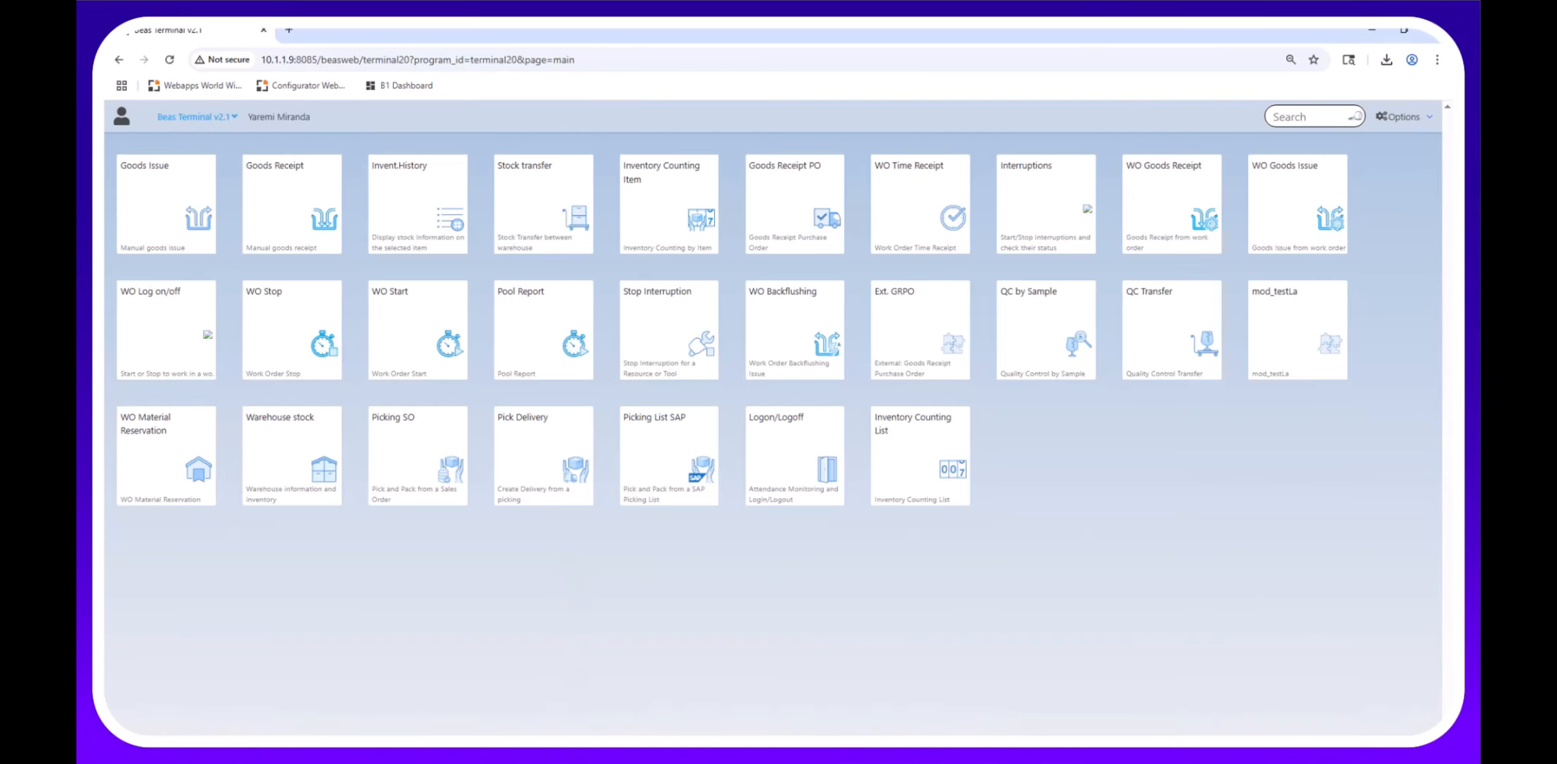
pyautogui.moveTo(535, 751)
pyautogui.click(536, 696)
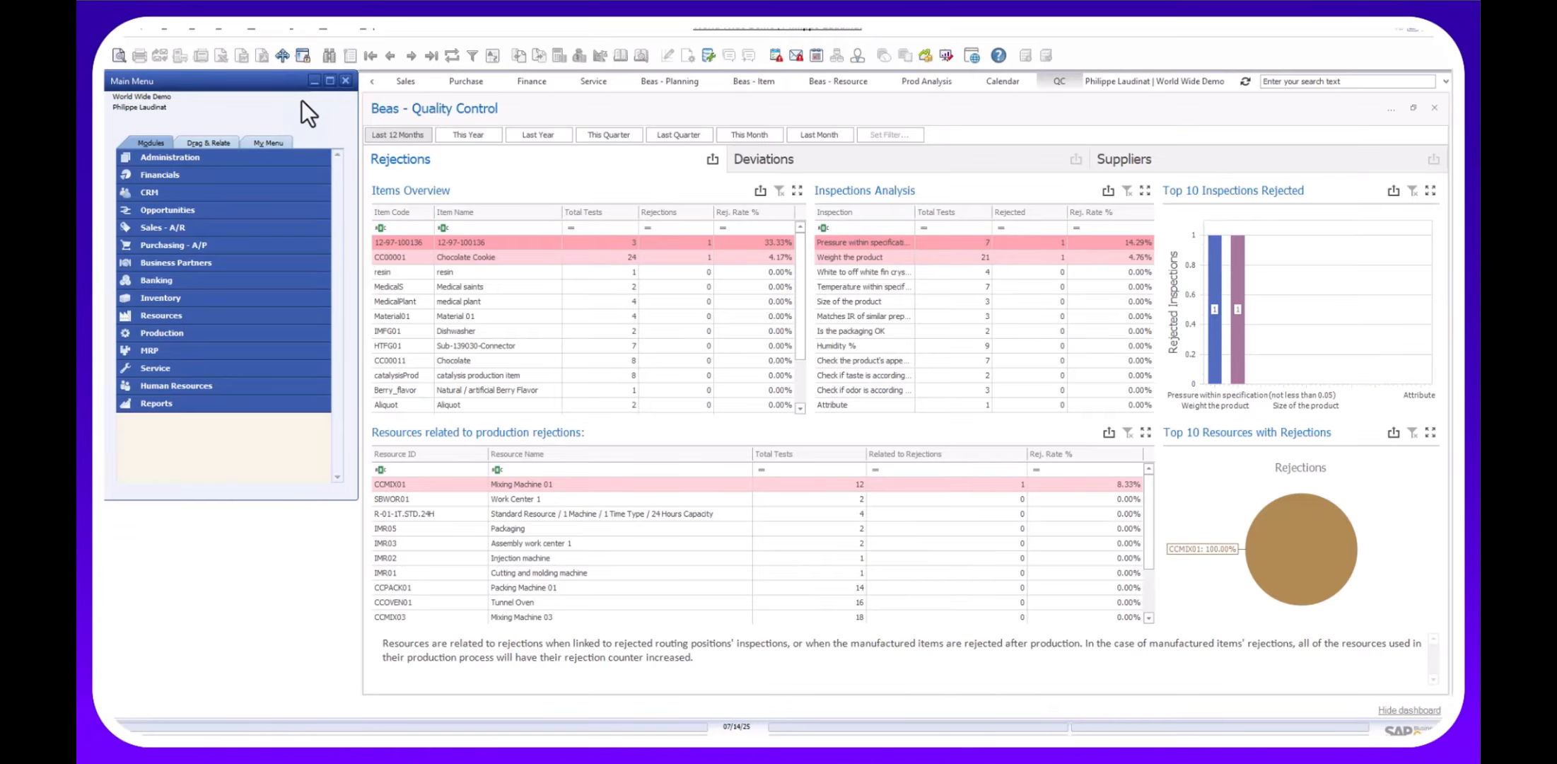
# Open the Production work orders list sorted by document number, newest first.
pyautogui.click(260, 32)
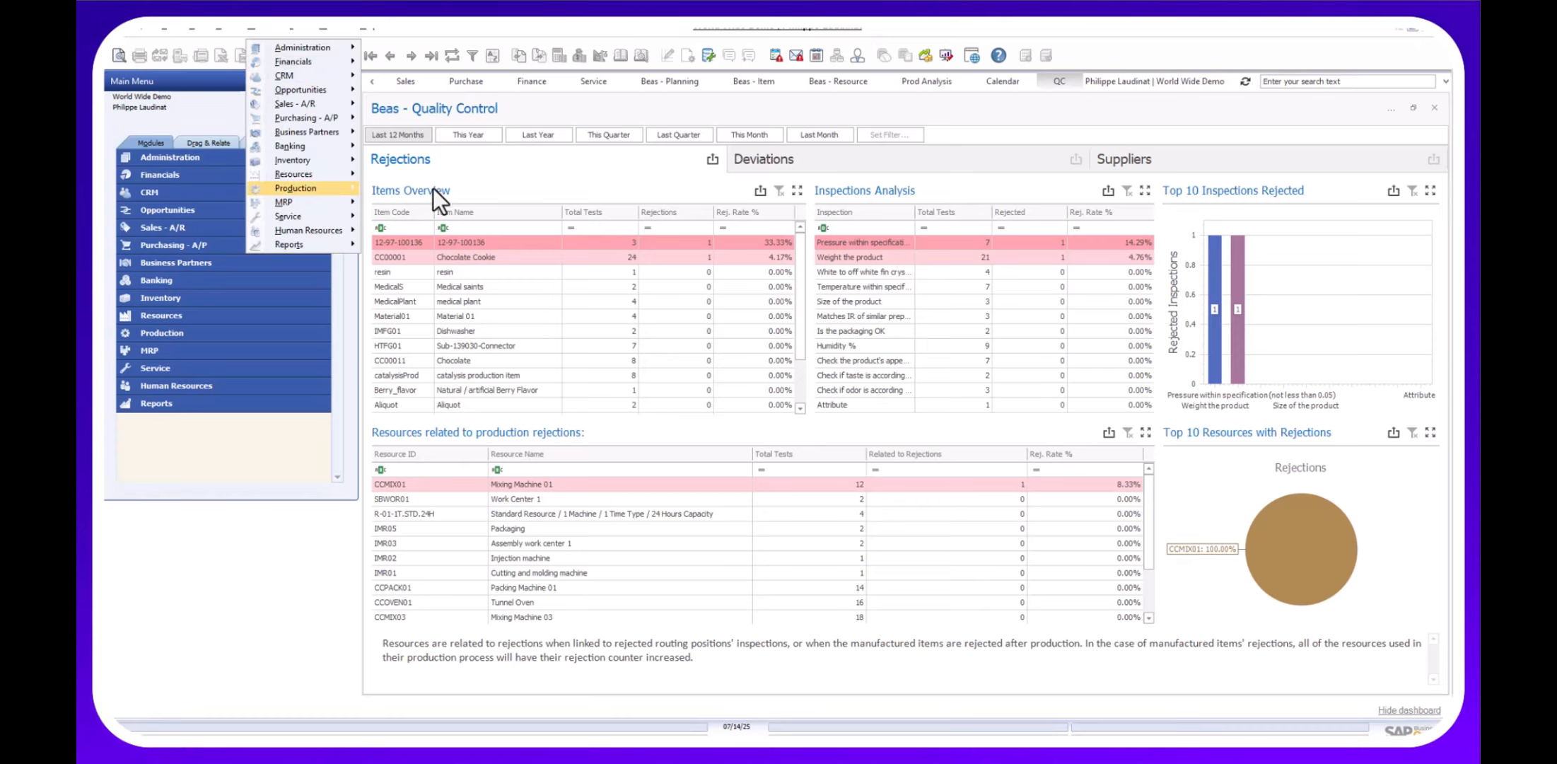
pyautogui.click(373, 206)
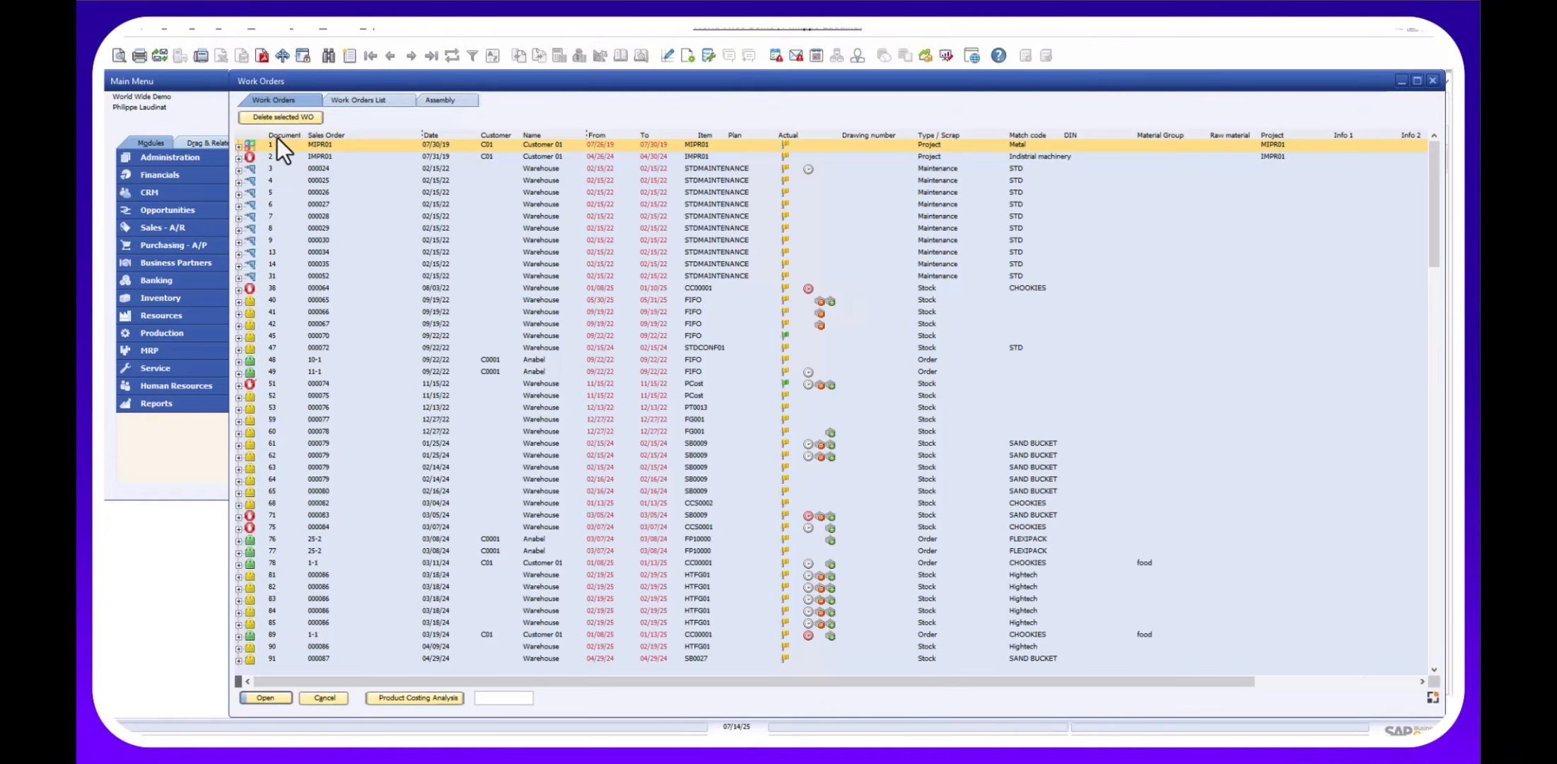
pyautogui.rightClick(274, 135)
pyautogui.click(295, 178)
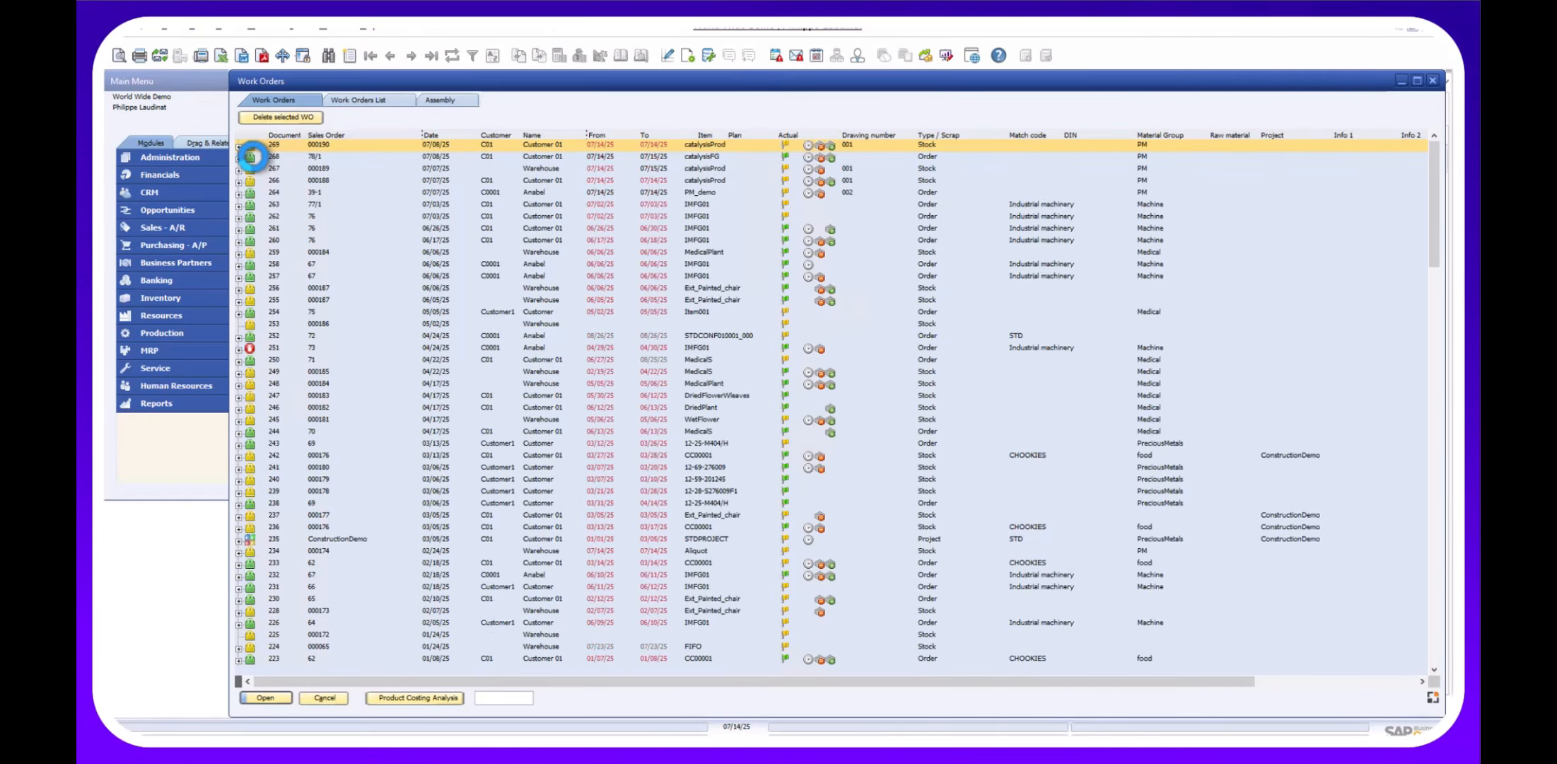
# Expand work order 268 through its catalysisFG line down to receipt 216.
pyautogui.click(239, 158)
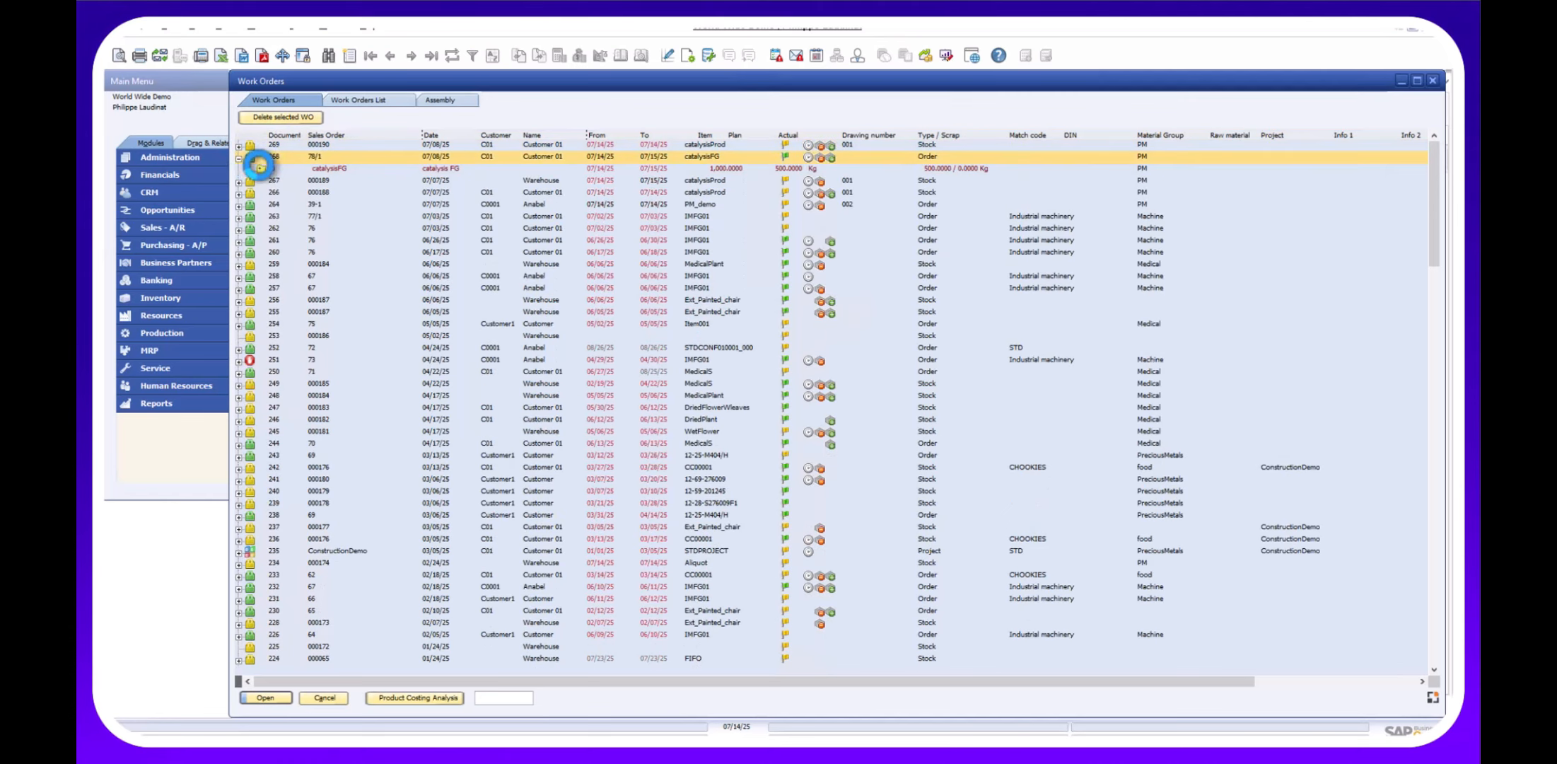
pyautogui.click(261, 168)
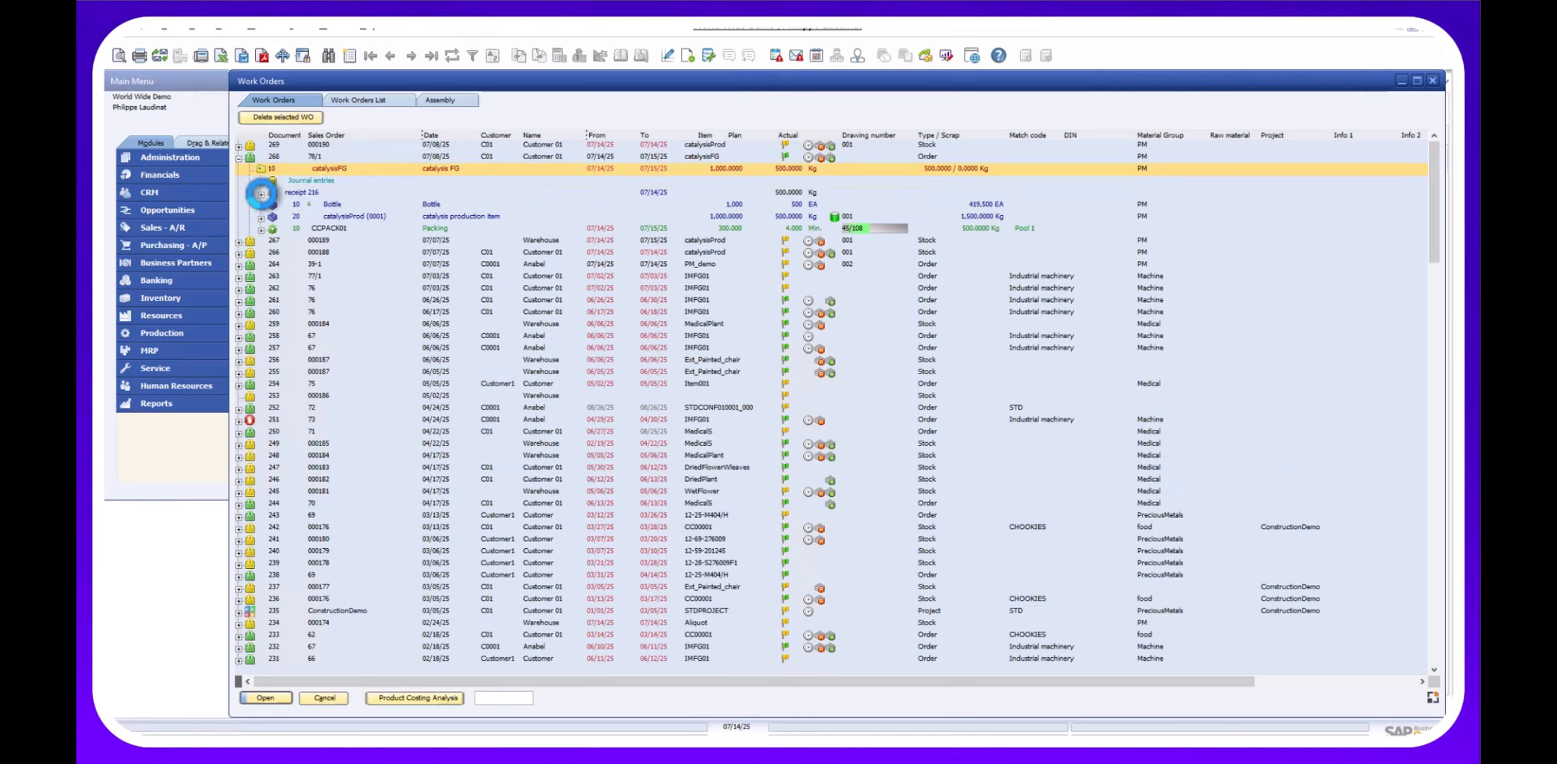
pyautogui.click(262, 192)
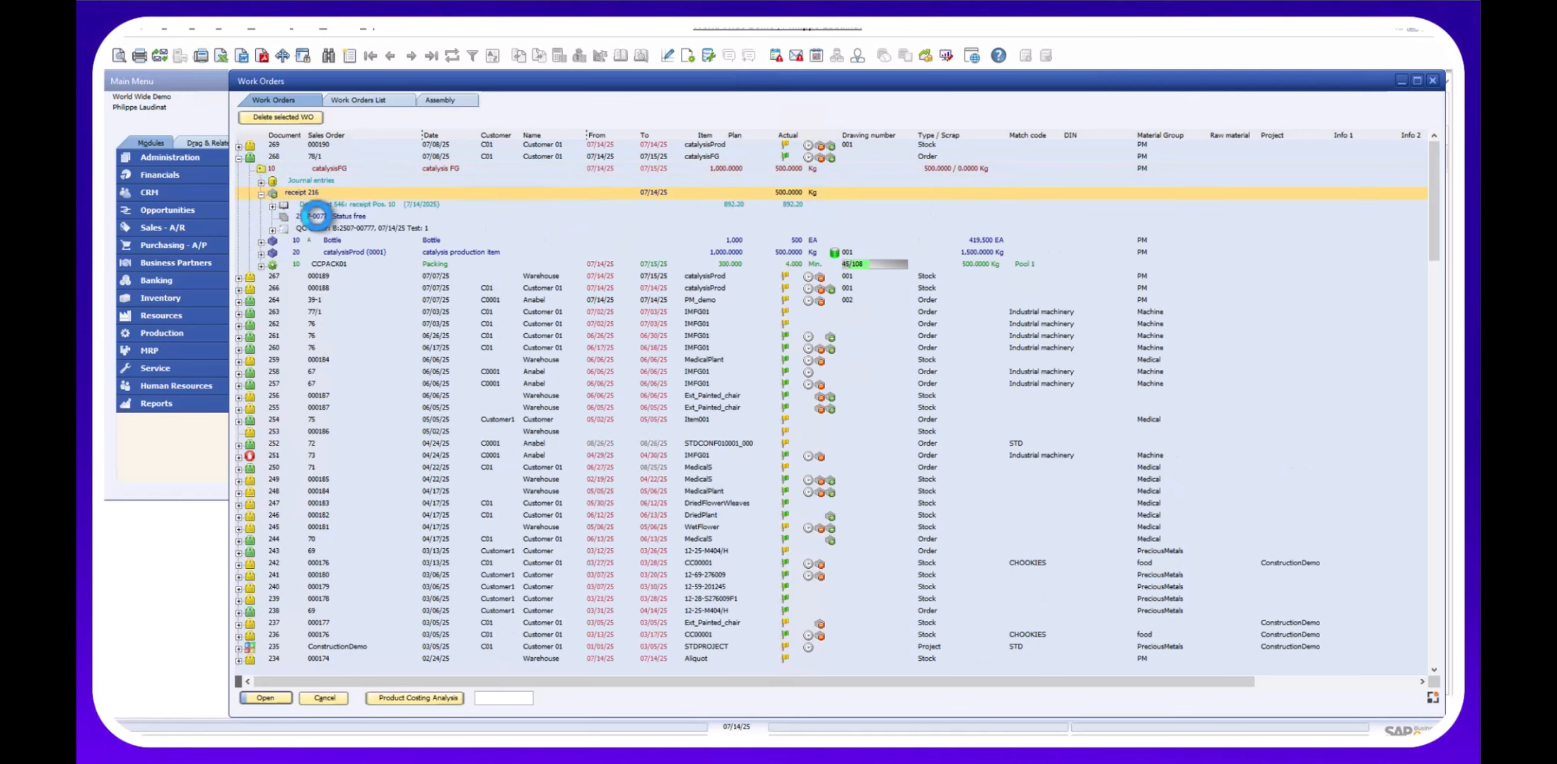
# Trace batch 2507-00777, reviewing component batch k01's documents, the QC order and the delivery note.
pyautogui.doubleClick(373, 216)
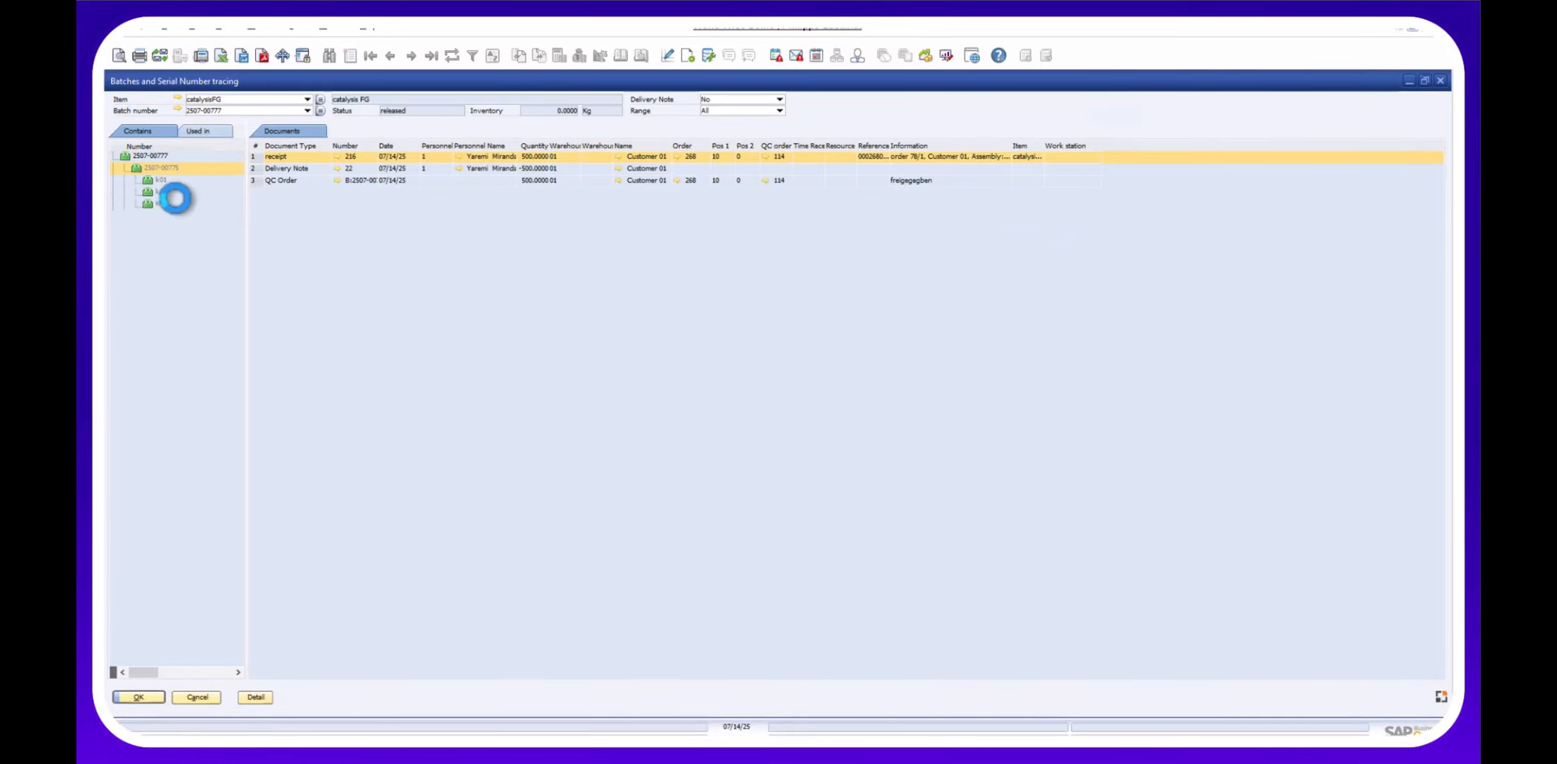
pyautogui.click(162, 181)
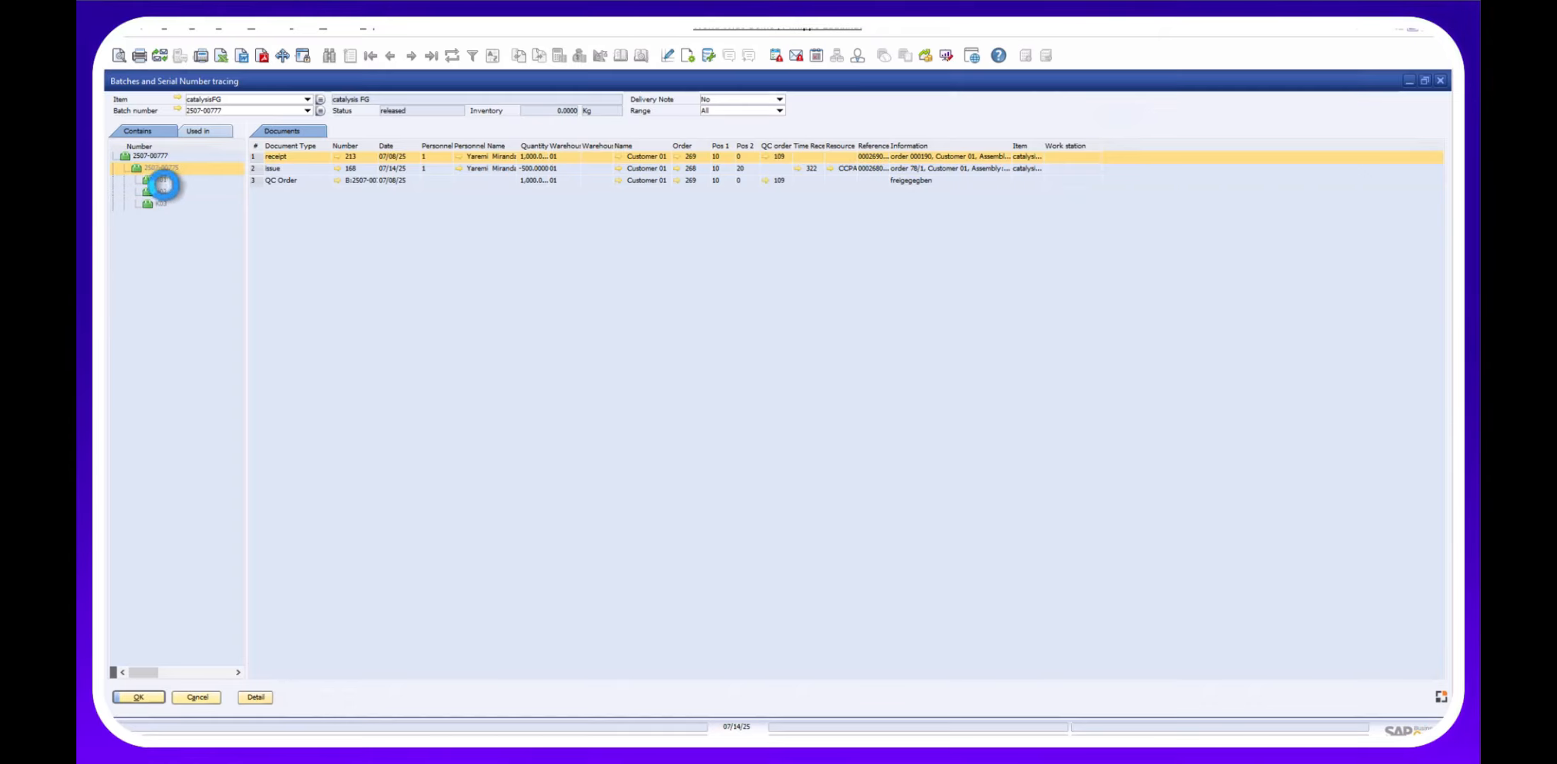
pyautogui.click(283, 180)
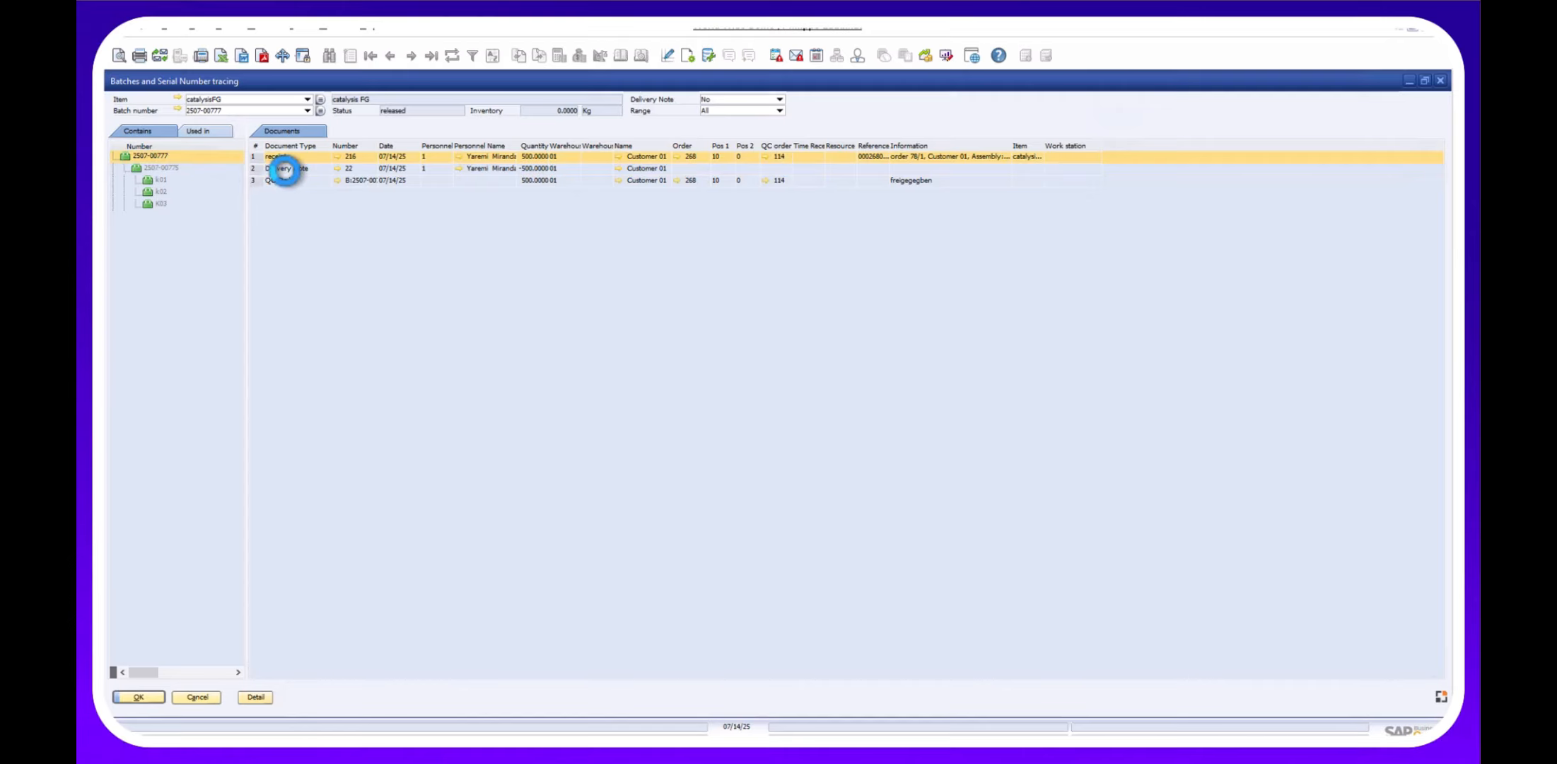
pyautogui.click(286, 170)
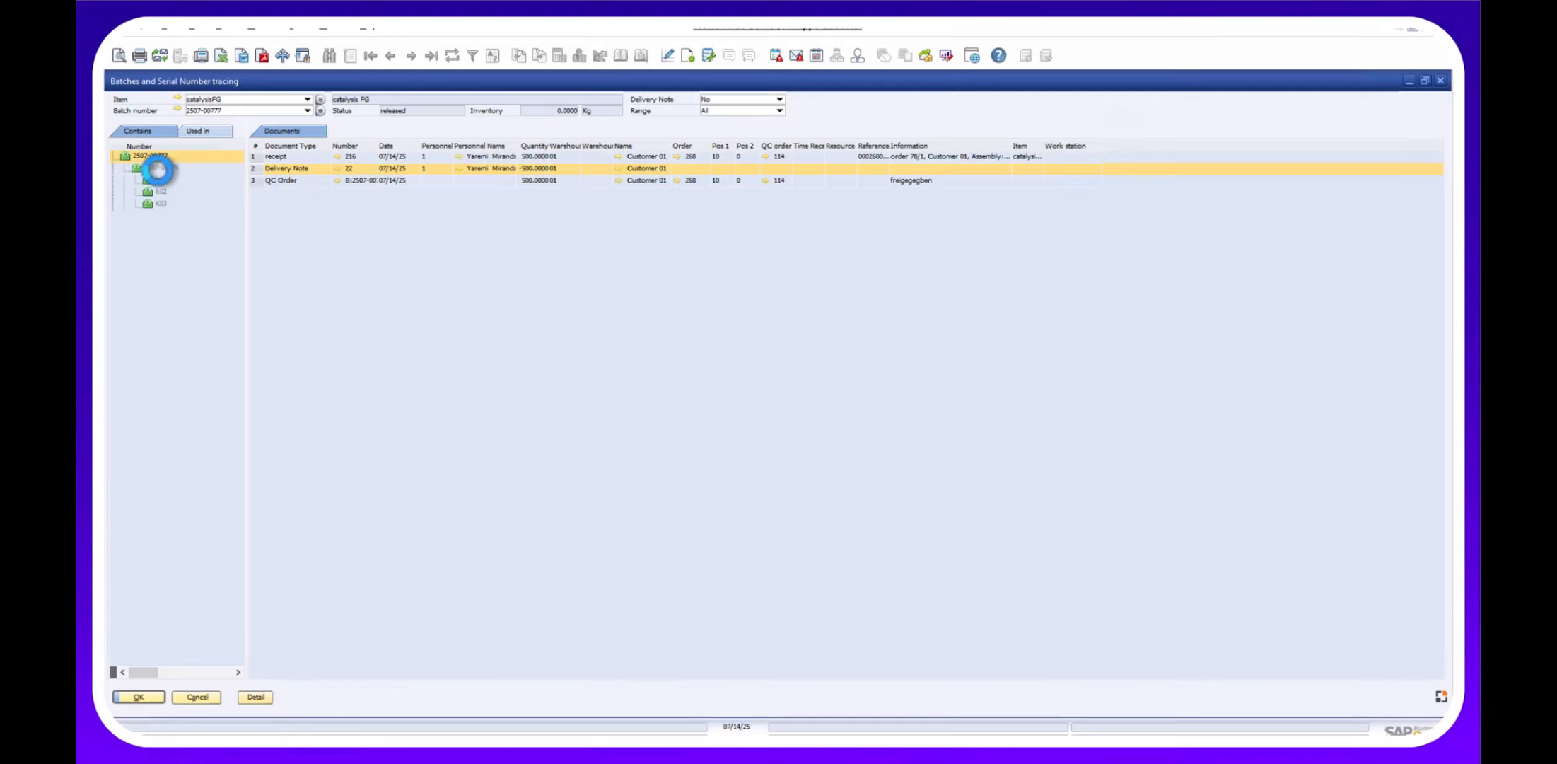
# Trace catalysisProd batch 2507-00775's where-used documents, then return to catalysisFG batch 2507-00777.
pyautogui.doubleClick(162, 170)
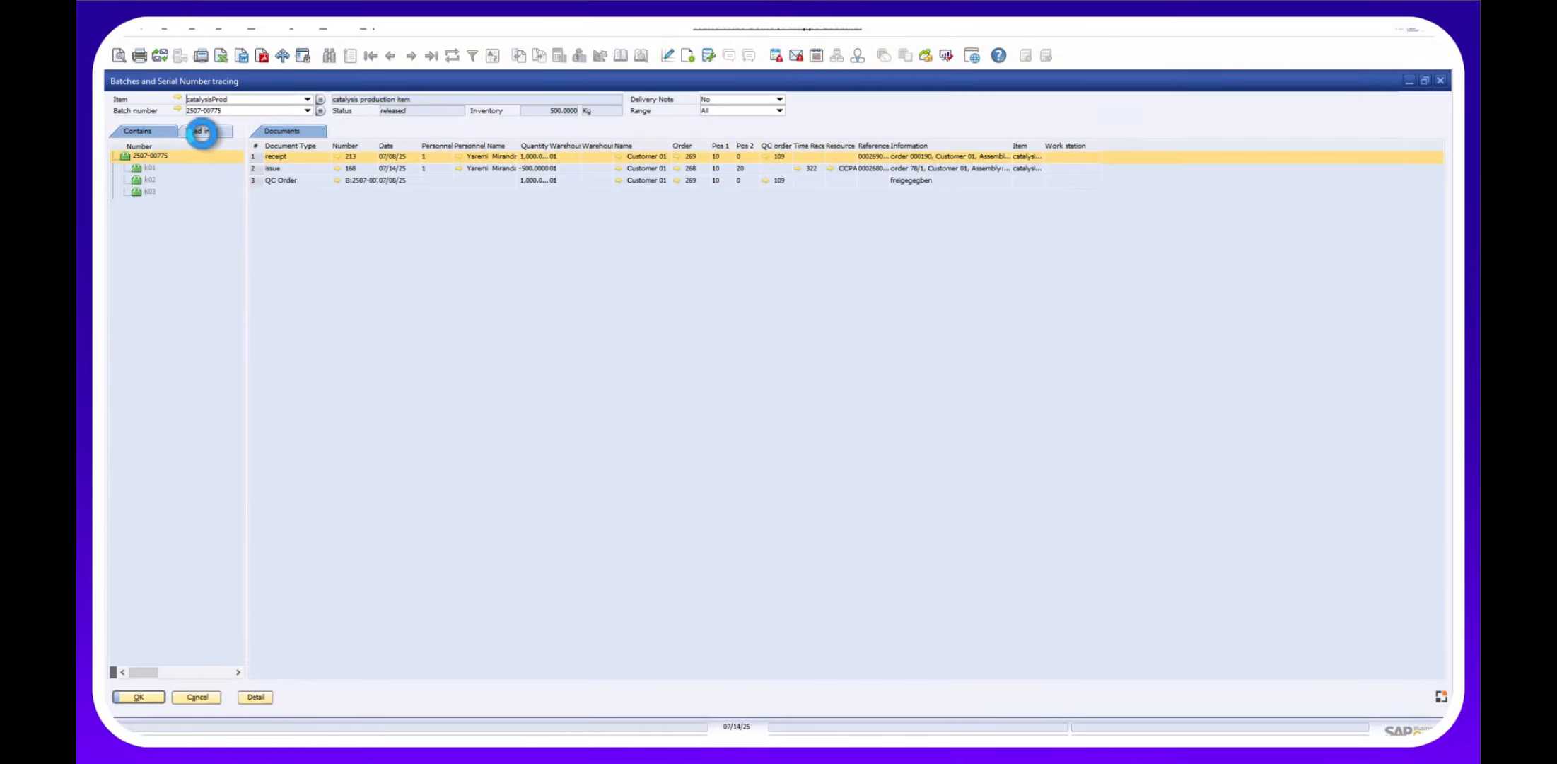
pyautogui.click(201, 132)
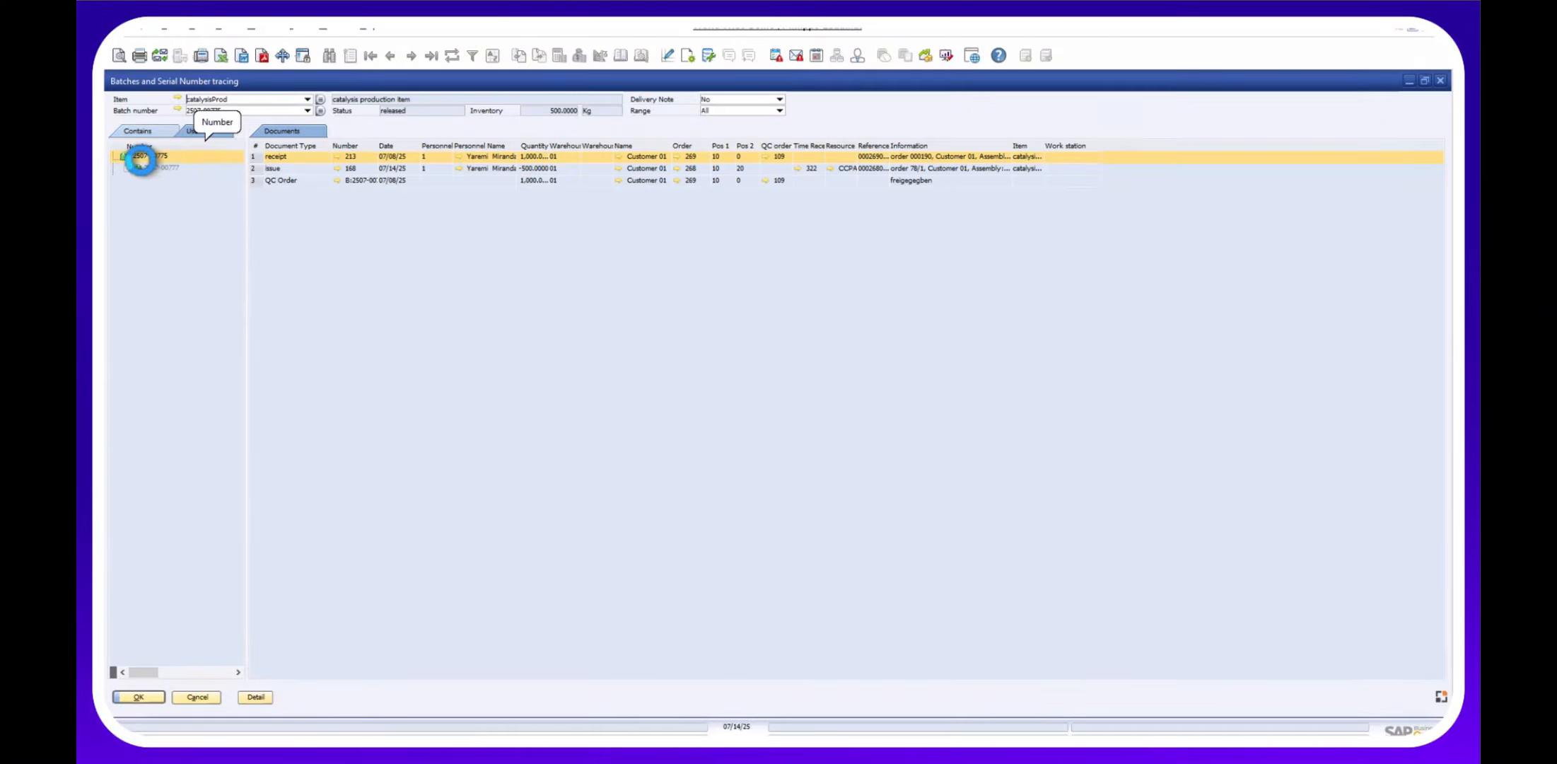
pyautogui.click(156, 170)
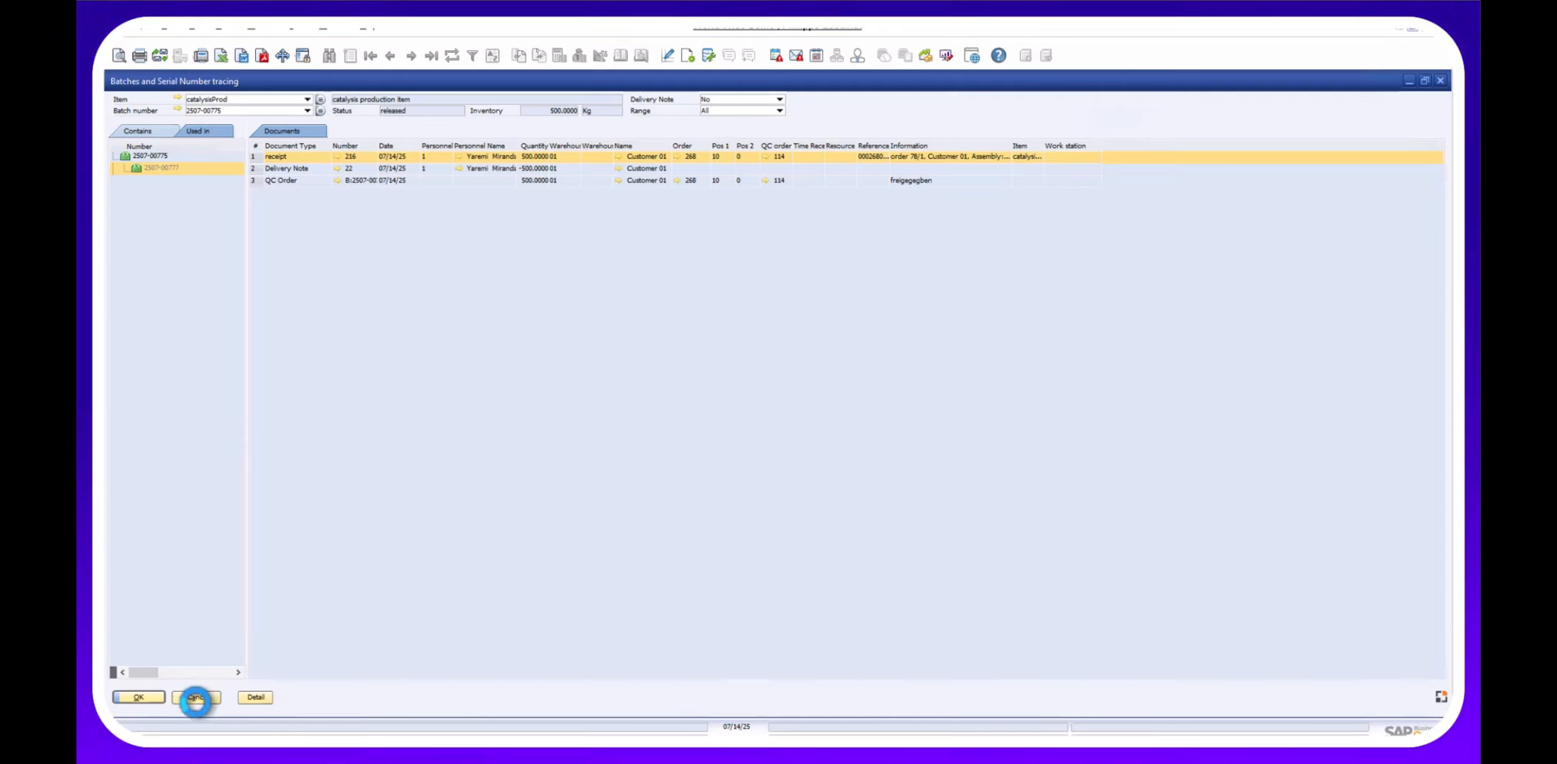
pyautogui.click(199, 699)
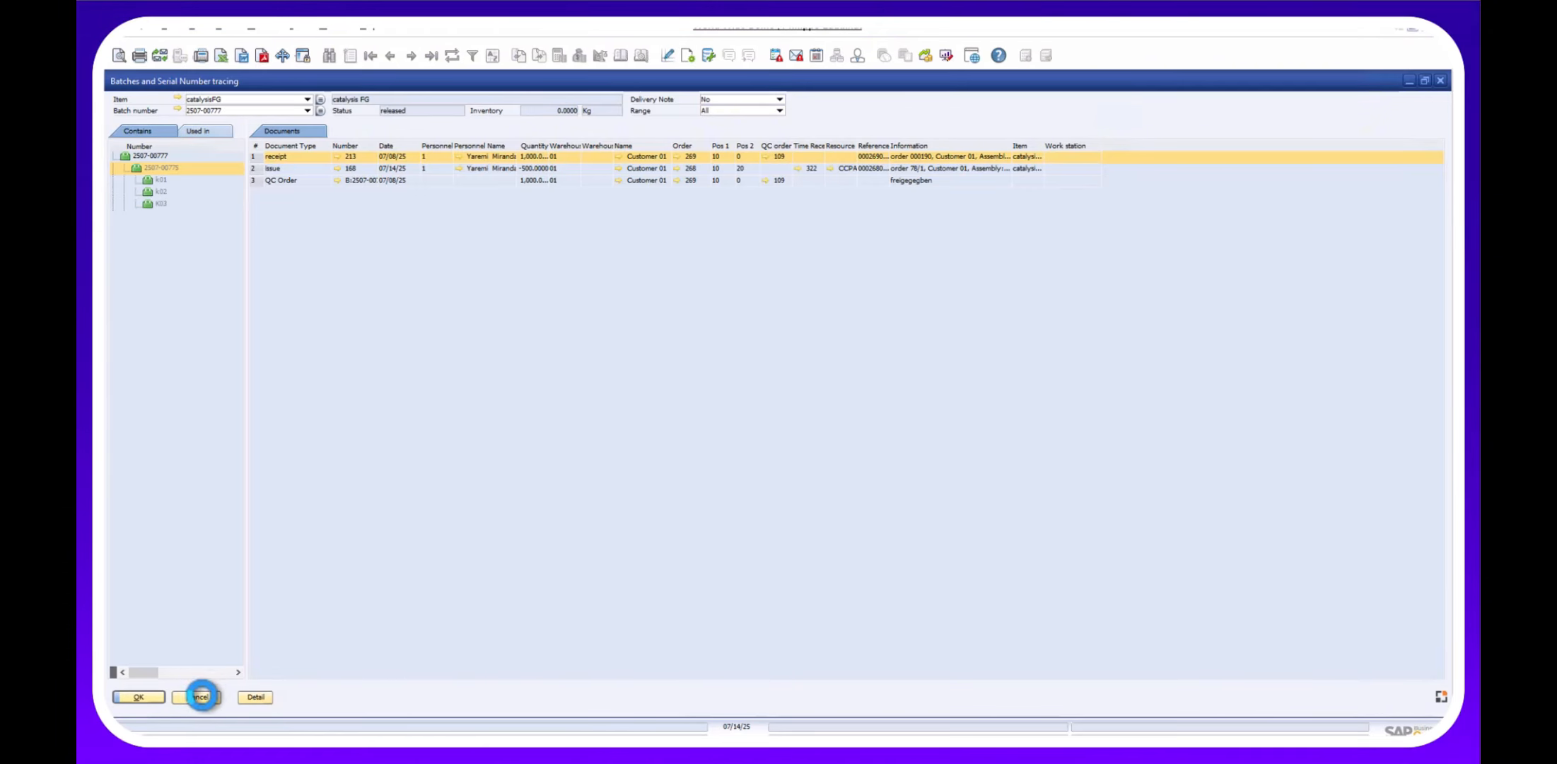
# Close batch tracing and expand work order 267 to its catalysisProd (0001) materials and operations.
pyautogui.click(202, 696)
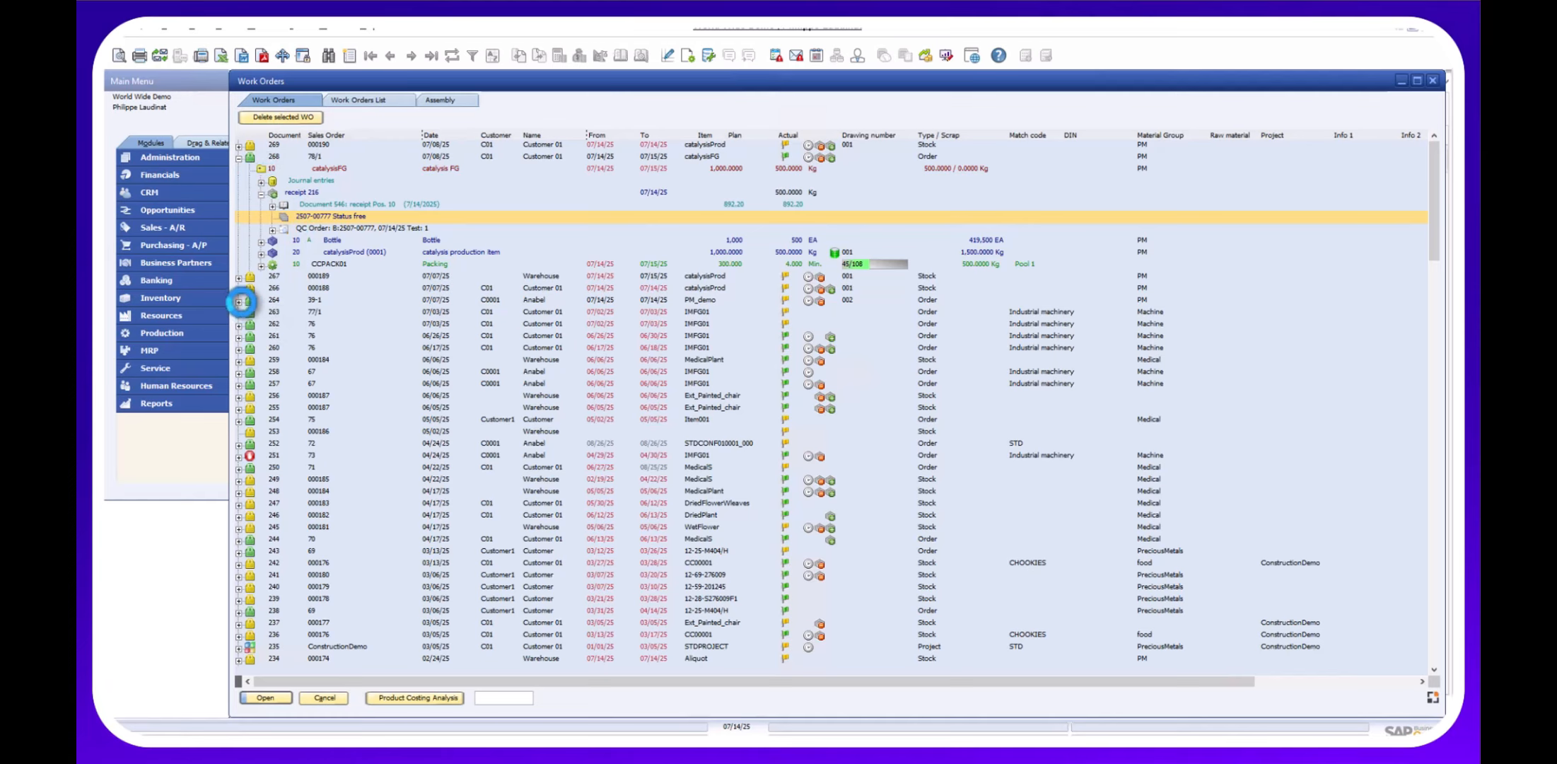
pyautogui.click(239, 302)
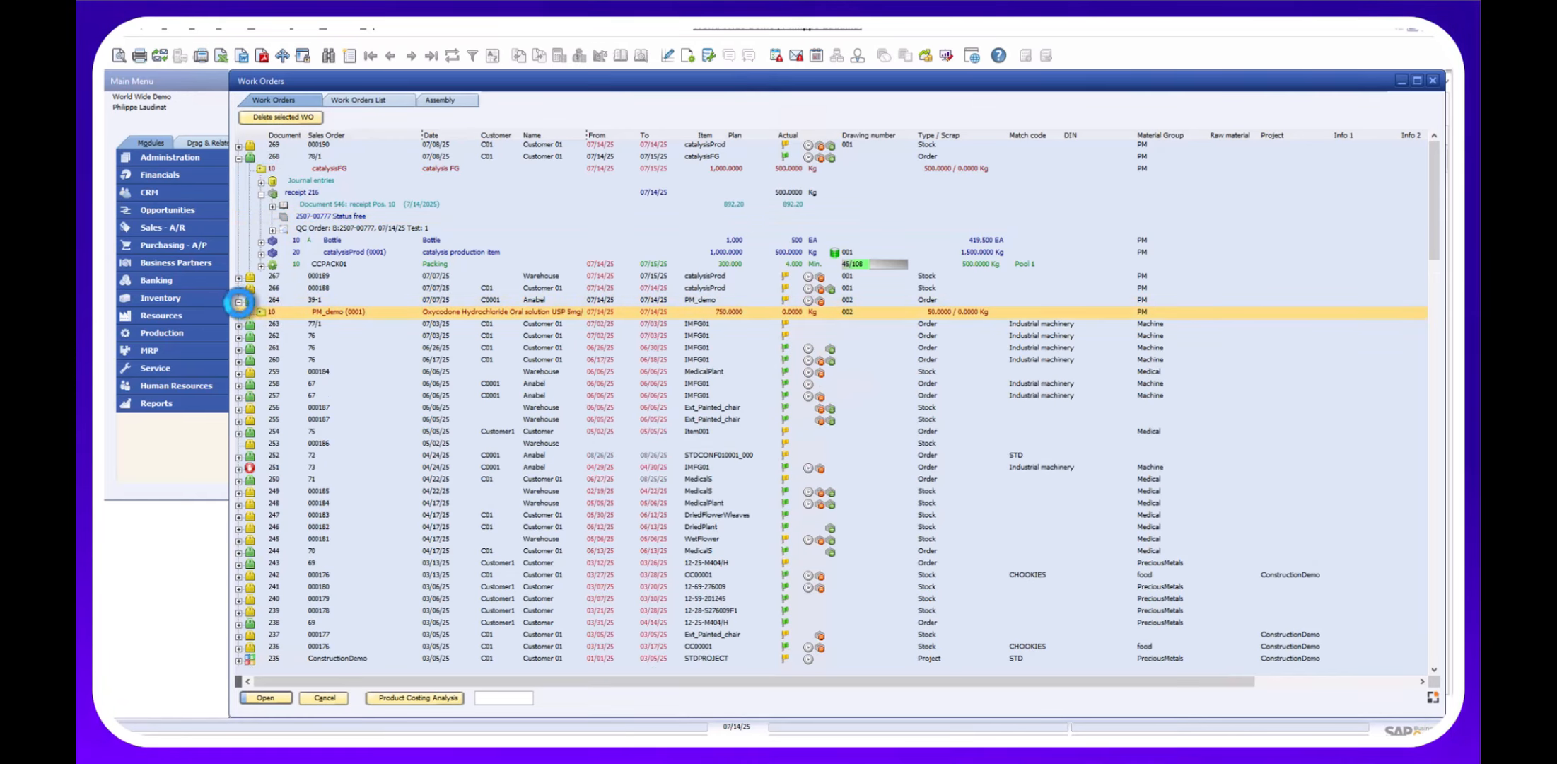
pyautogui.click(241, 288)
pyautogui.click(239, 300)
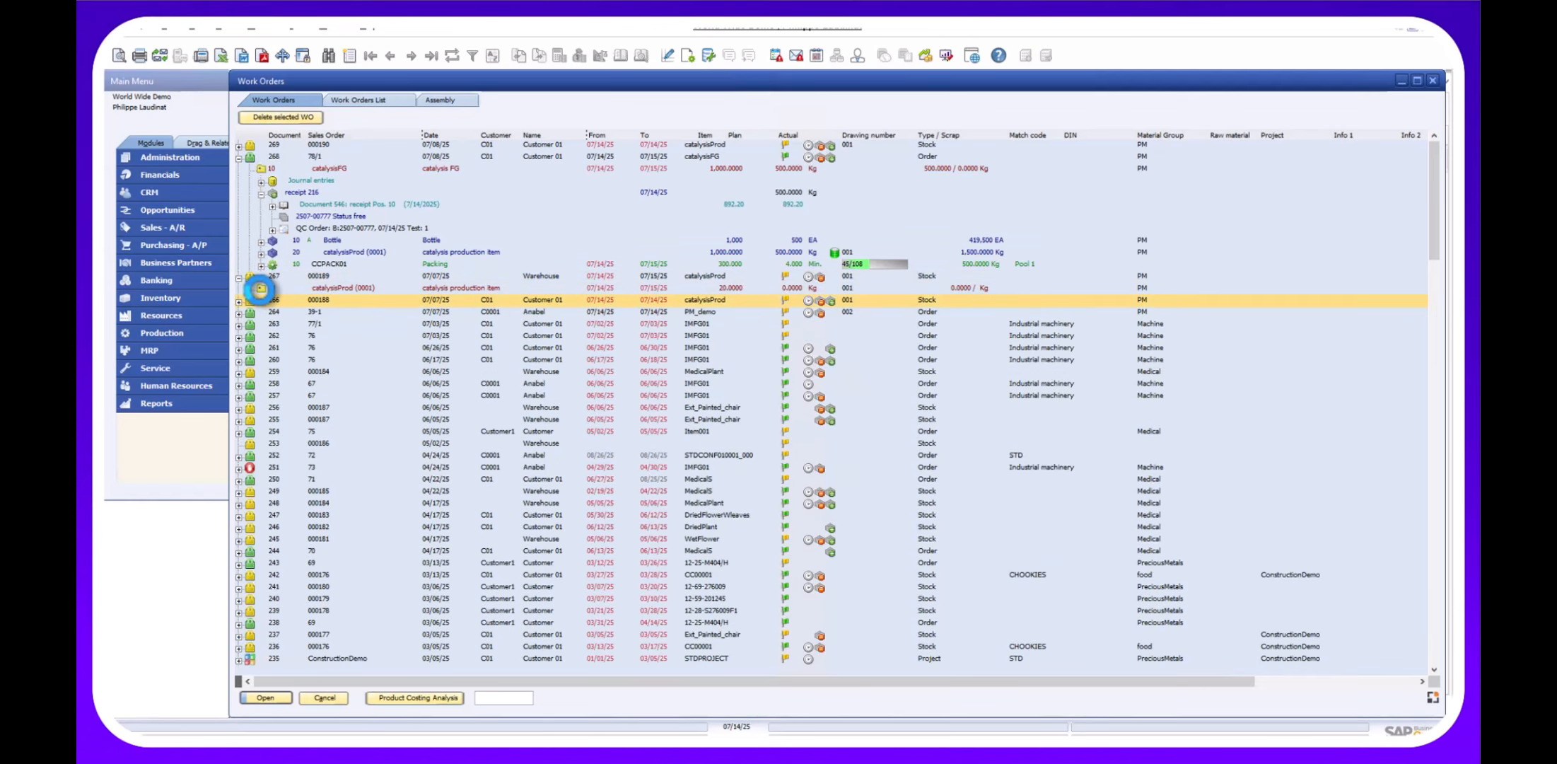
pyautogui.click(260, 290)
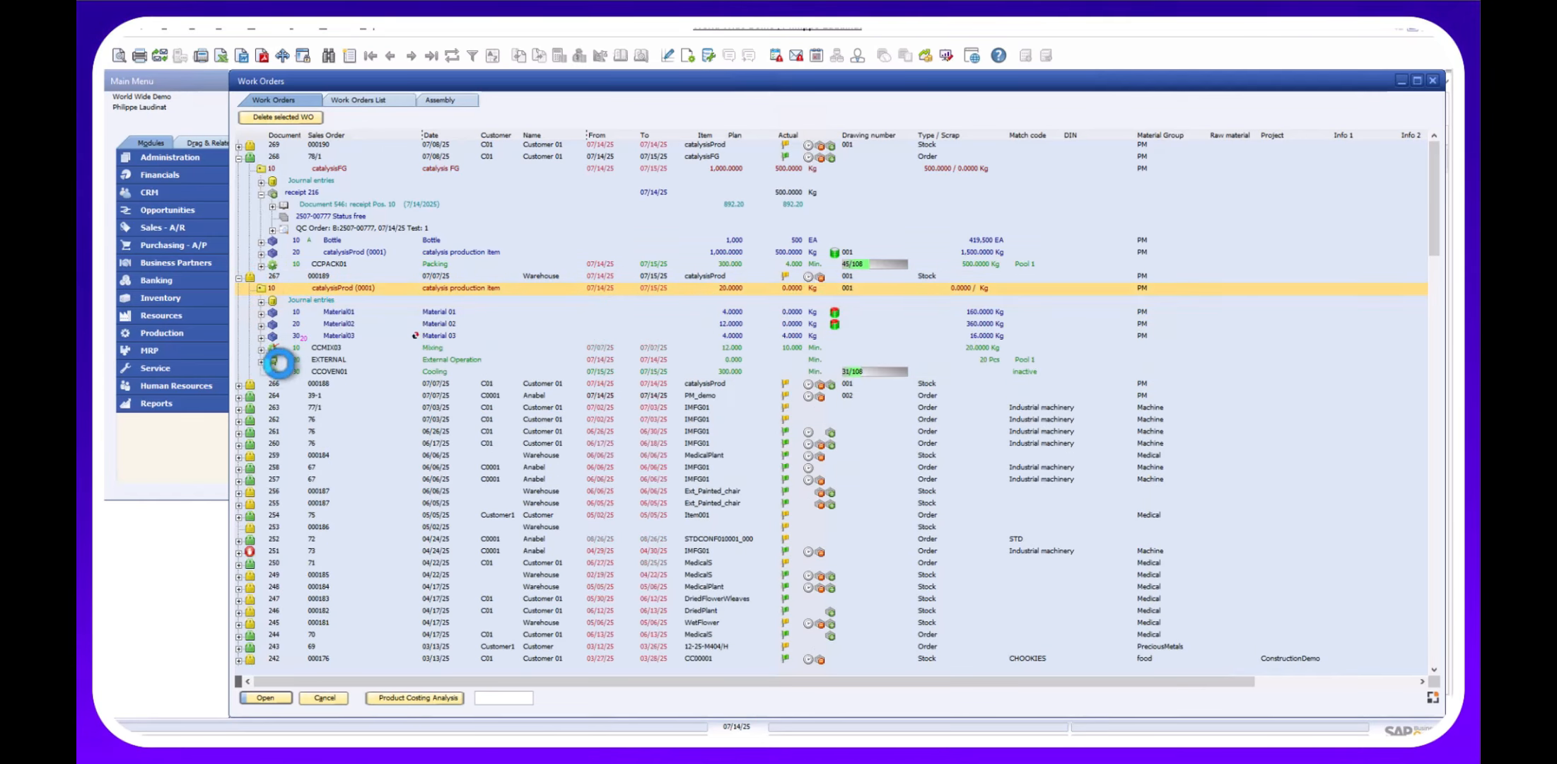
# Follow the EXTERNAL operation through purchase order 60 to goods receipt PO 92 and document 543.
pyautogui.click(261, 361)
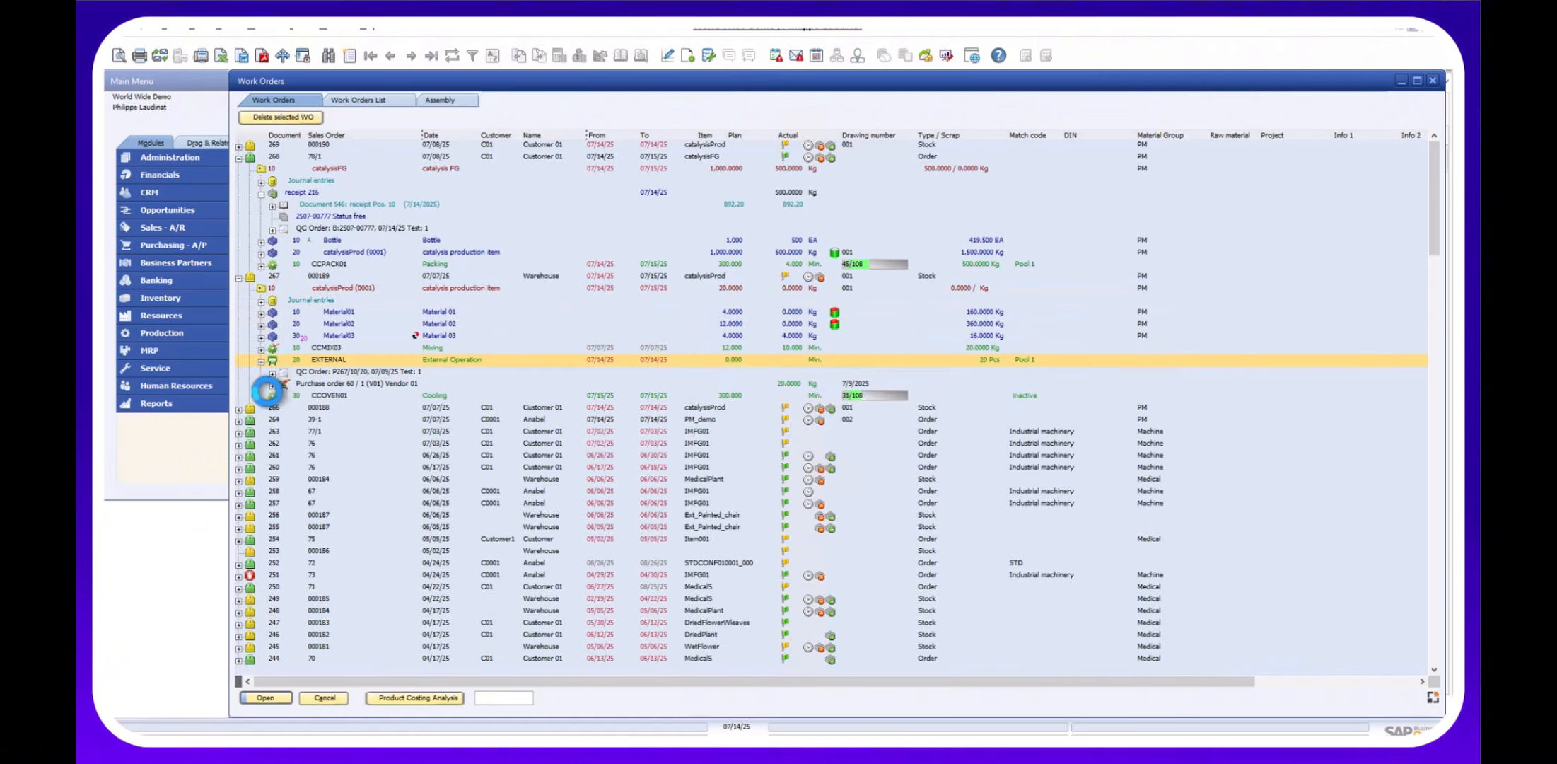
pyautogui.click(301, 372)
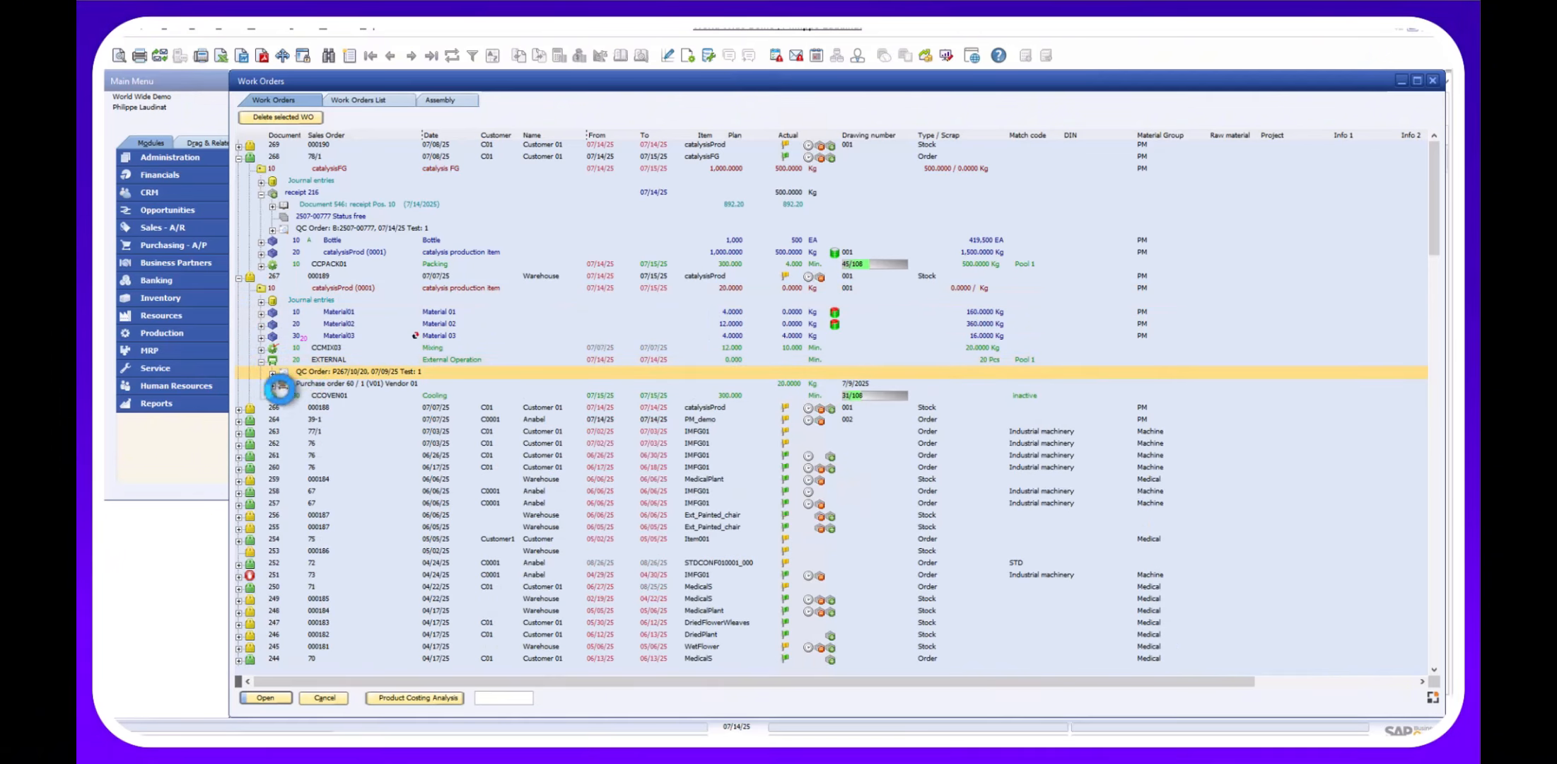
pyautogui.click(271, 386)
pyautogui.click(271, 385)
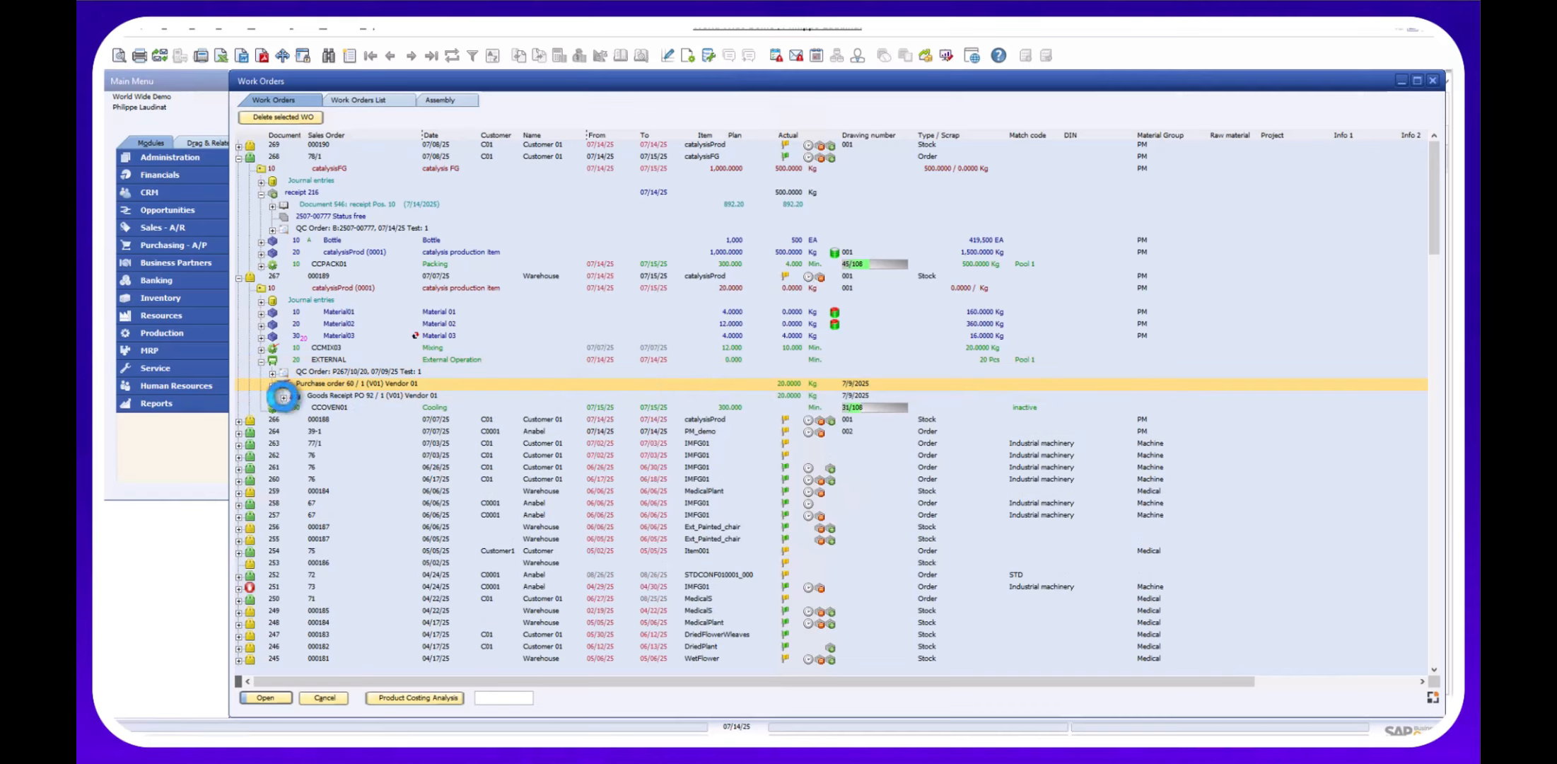
pyautogui.click(283, 397)
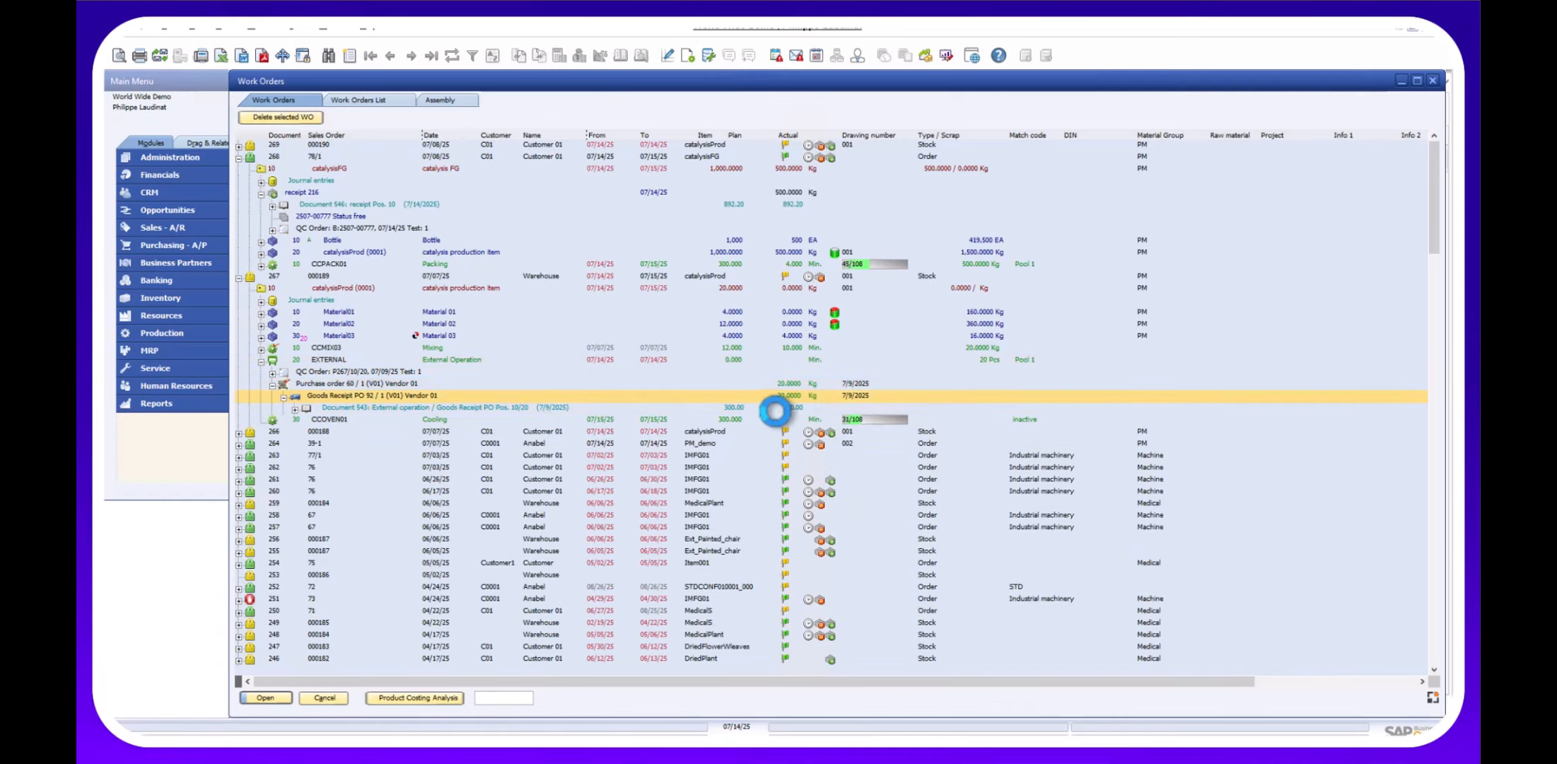
pyautogui.click(652, 411)
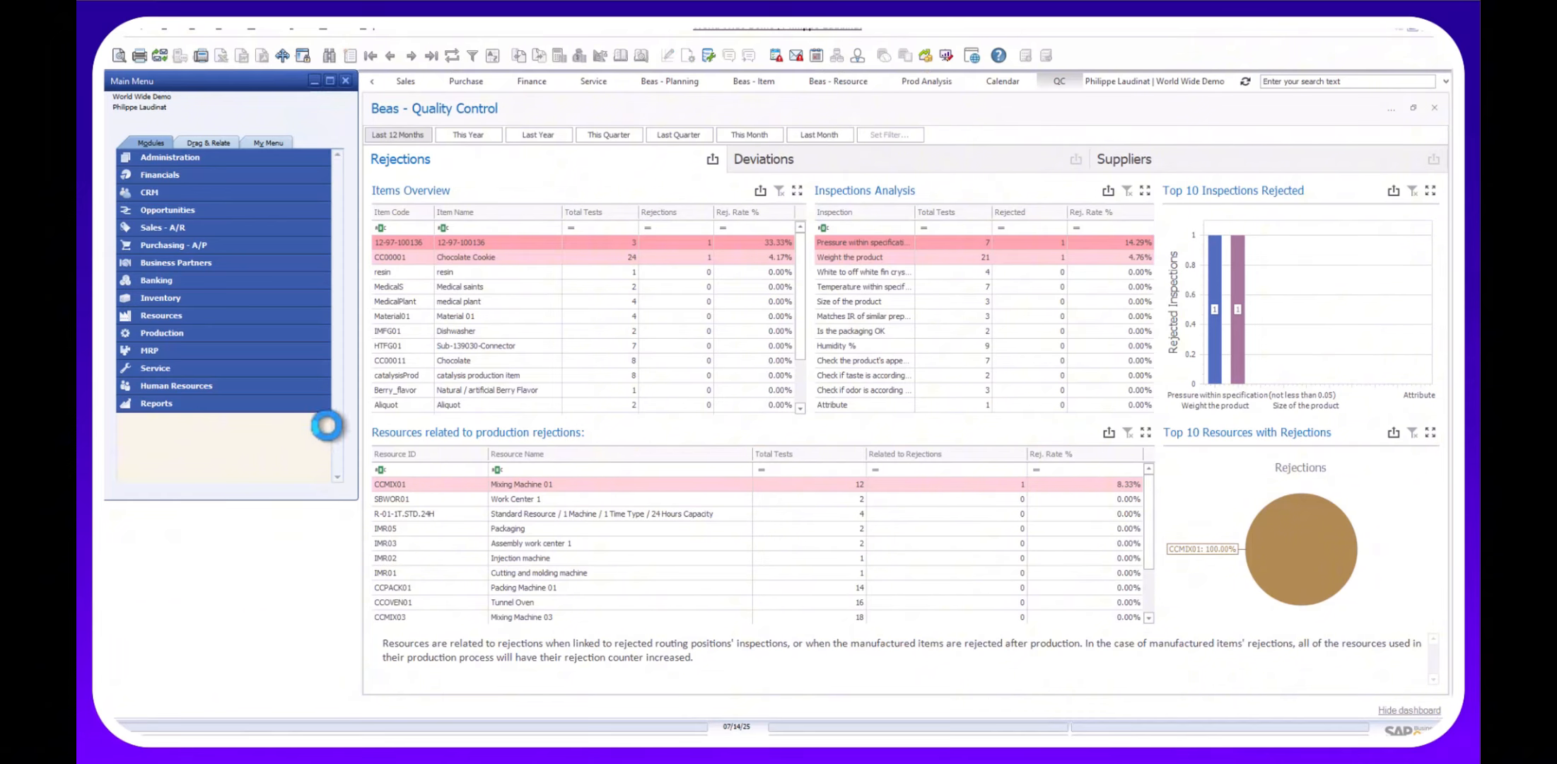
# Open project ConstructionDemo and expand its tasks, purchasing sub-task and WO Construction work orders.
pyautogui.click(260, 30)
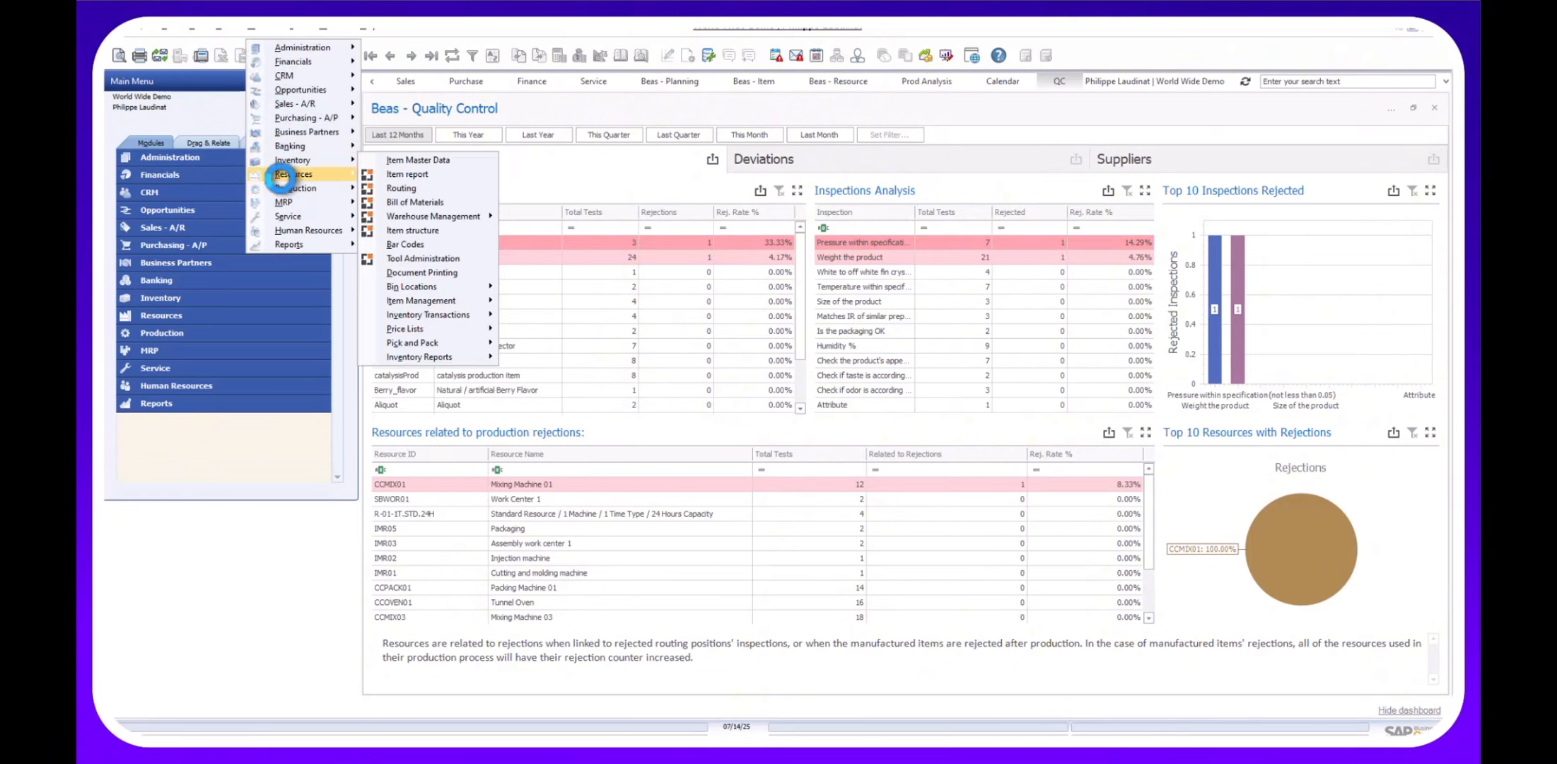
pyautogui.click(406, 230)
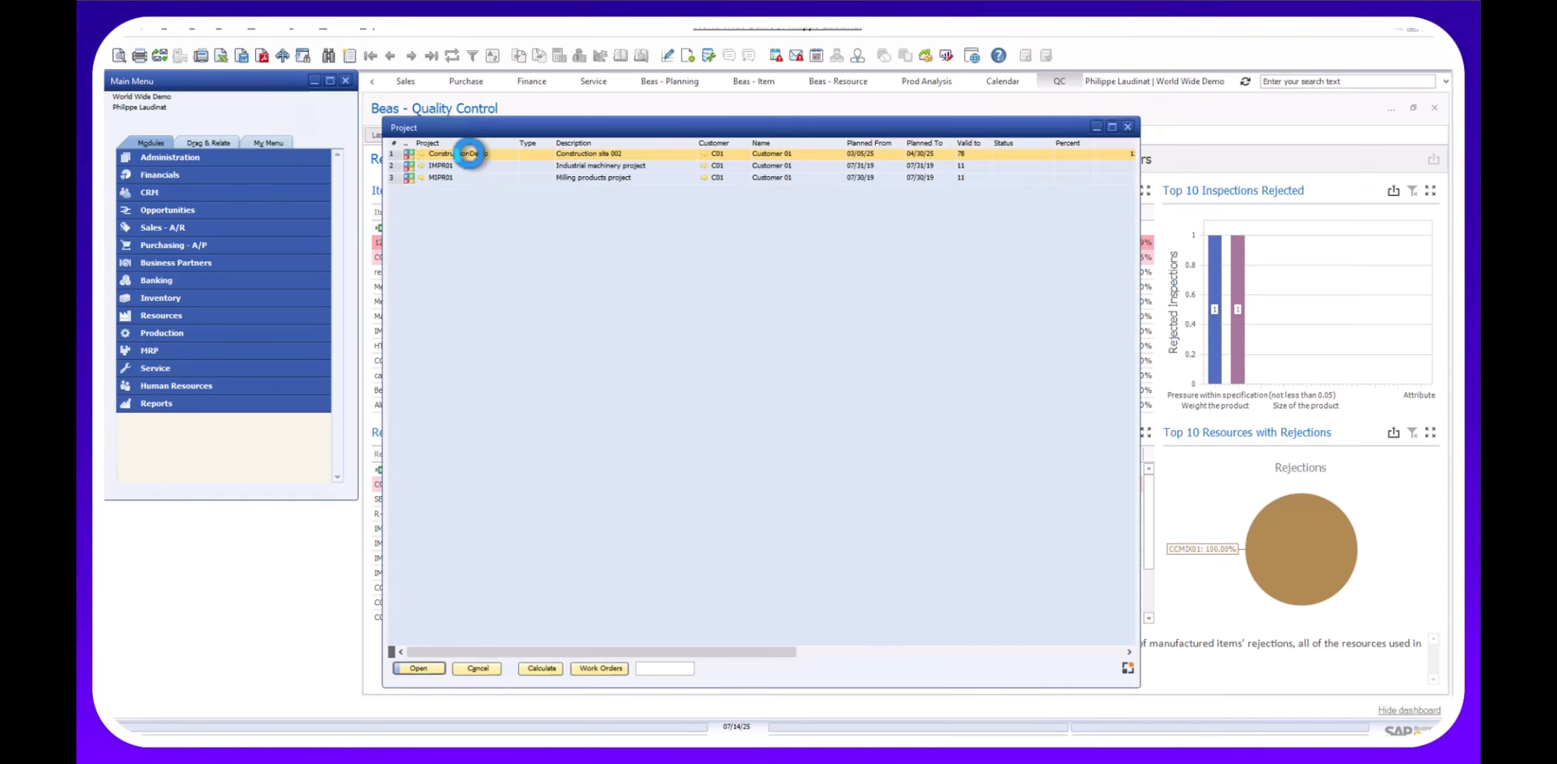
pyautogui.doubleClick(467, 154)
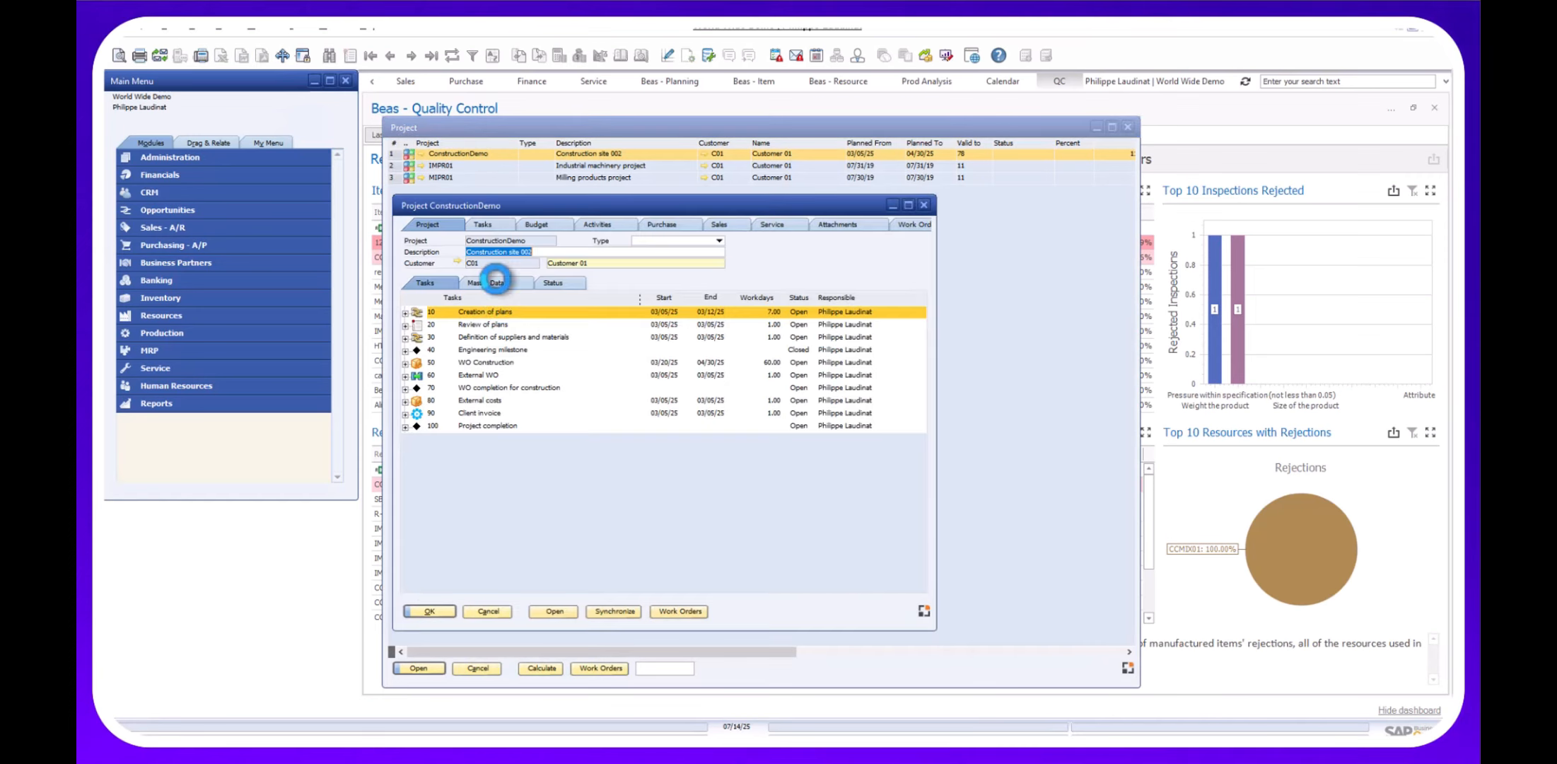
pyautogui.click(405, 326)
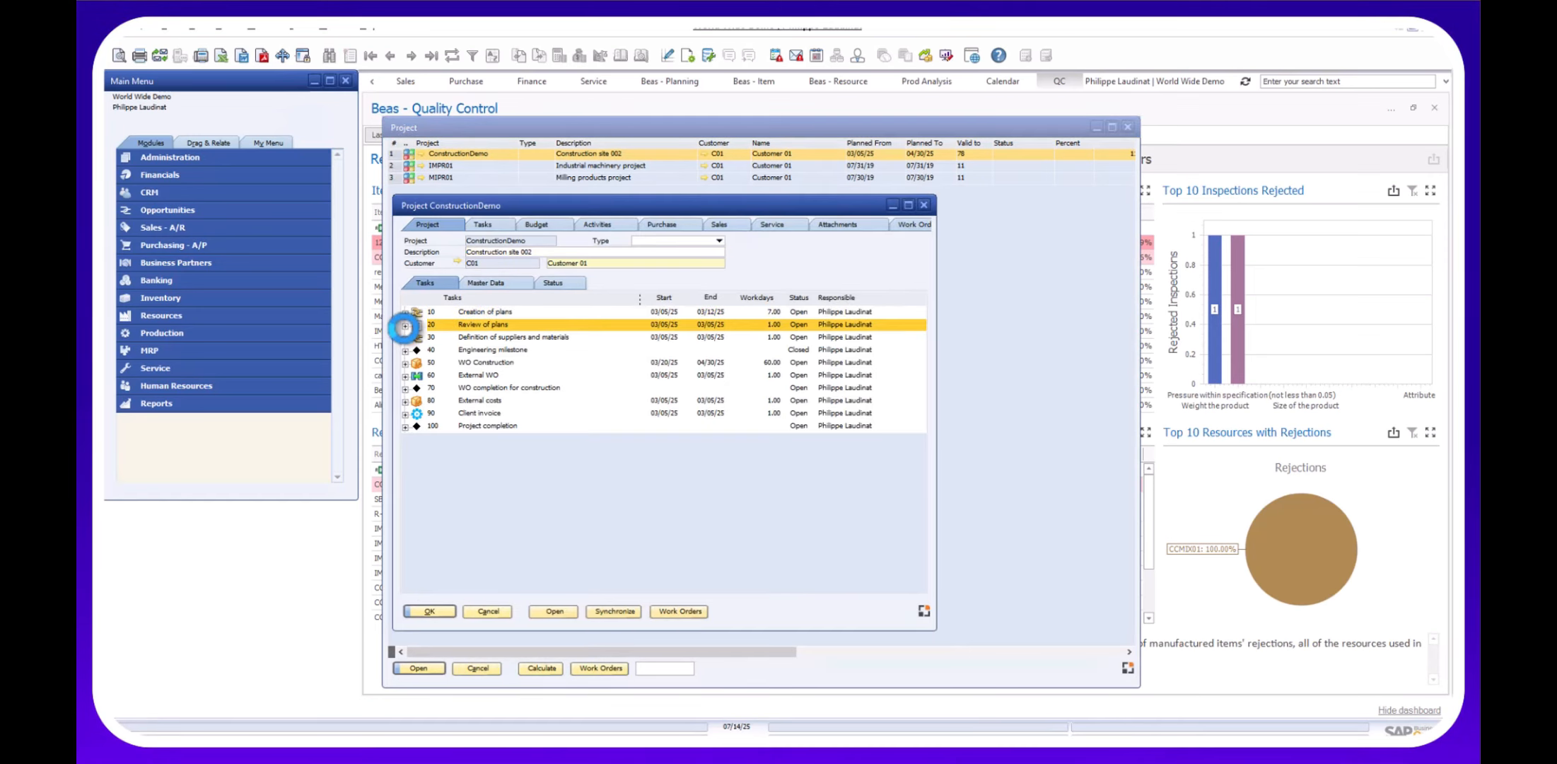
pyautogui.click(405, 339)
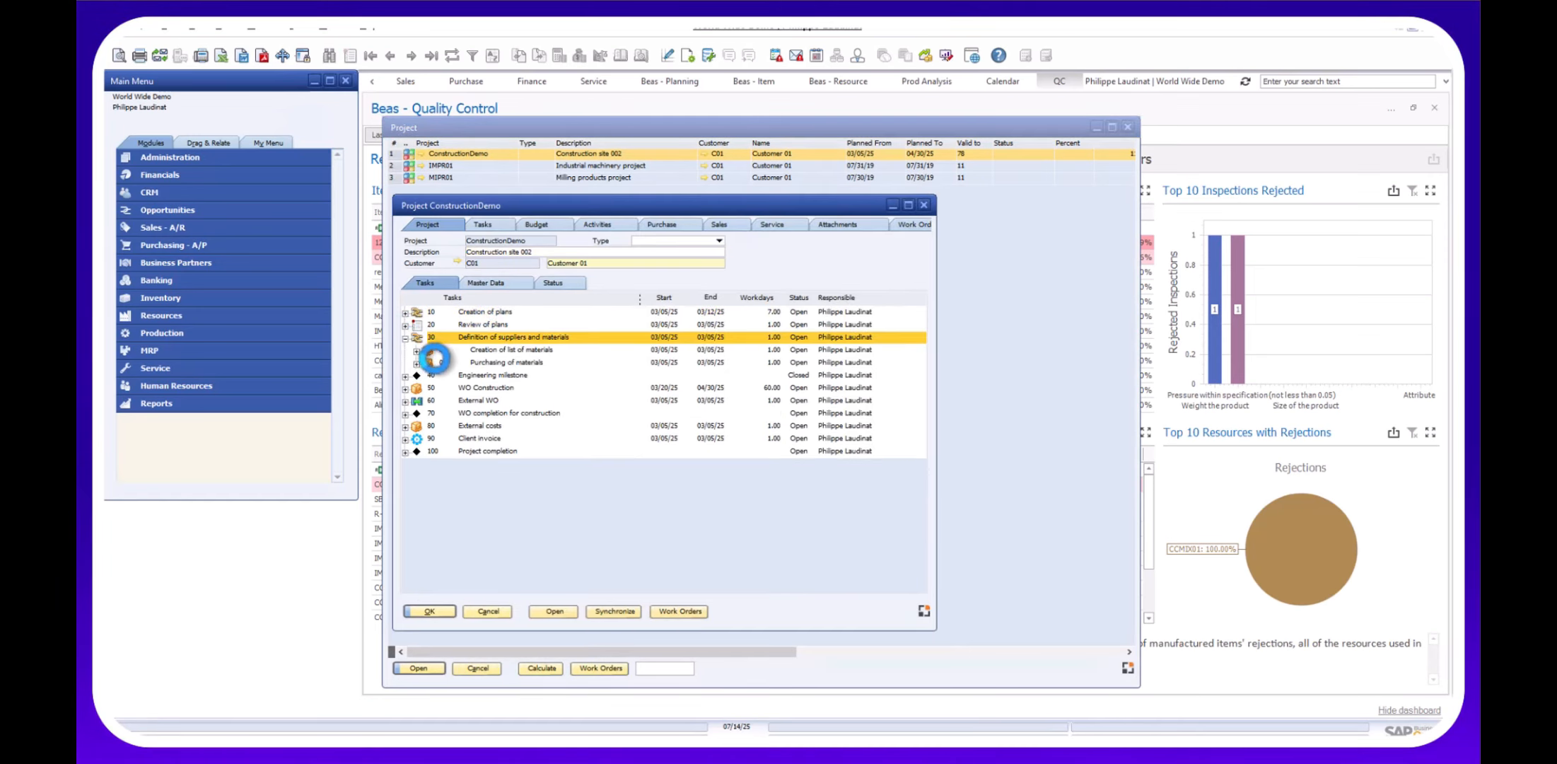
pyautogui.click(424, 363)
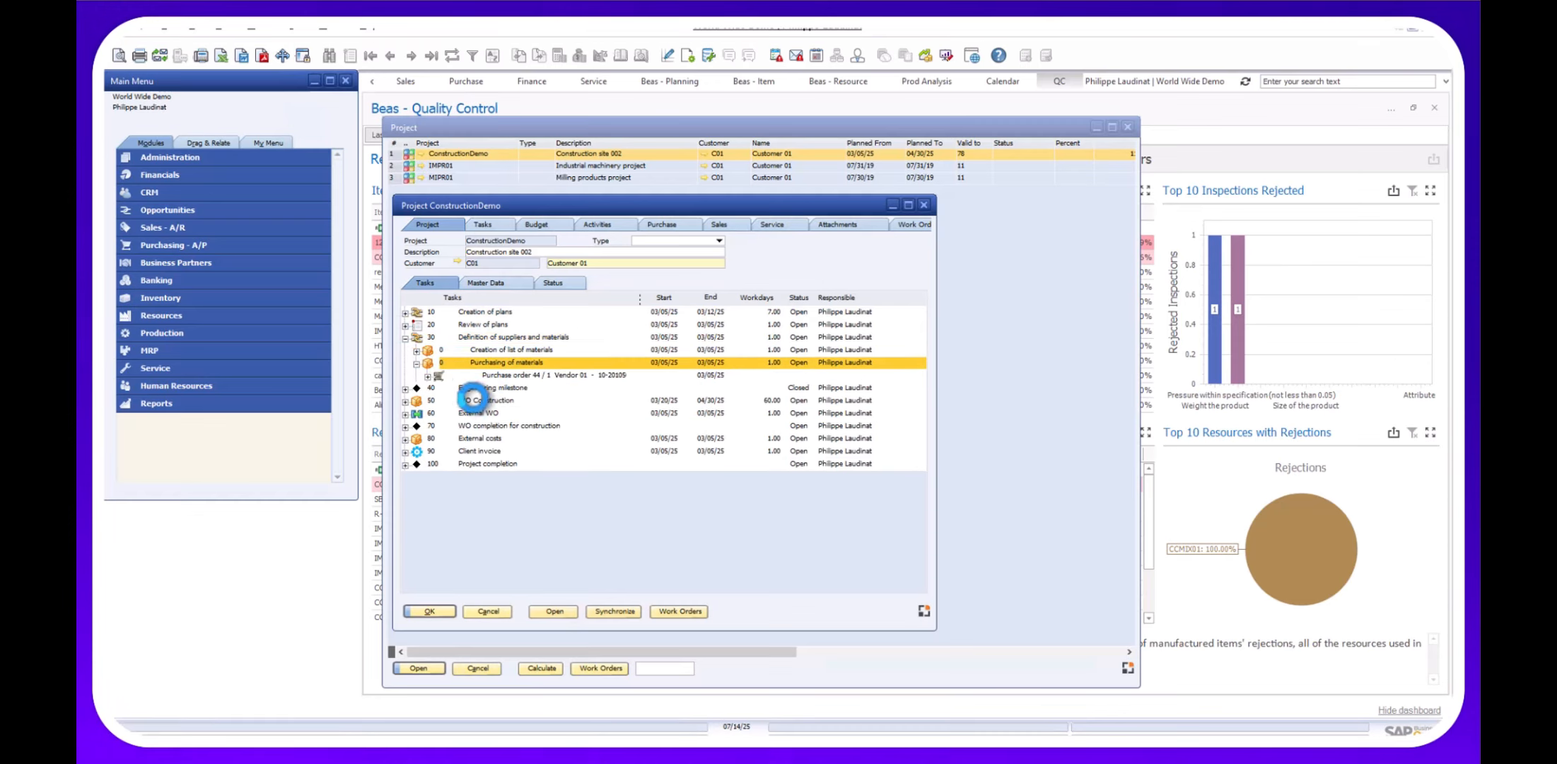
pyautogui.click(409, 400)
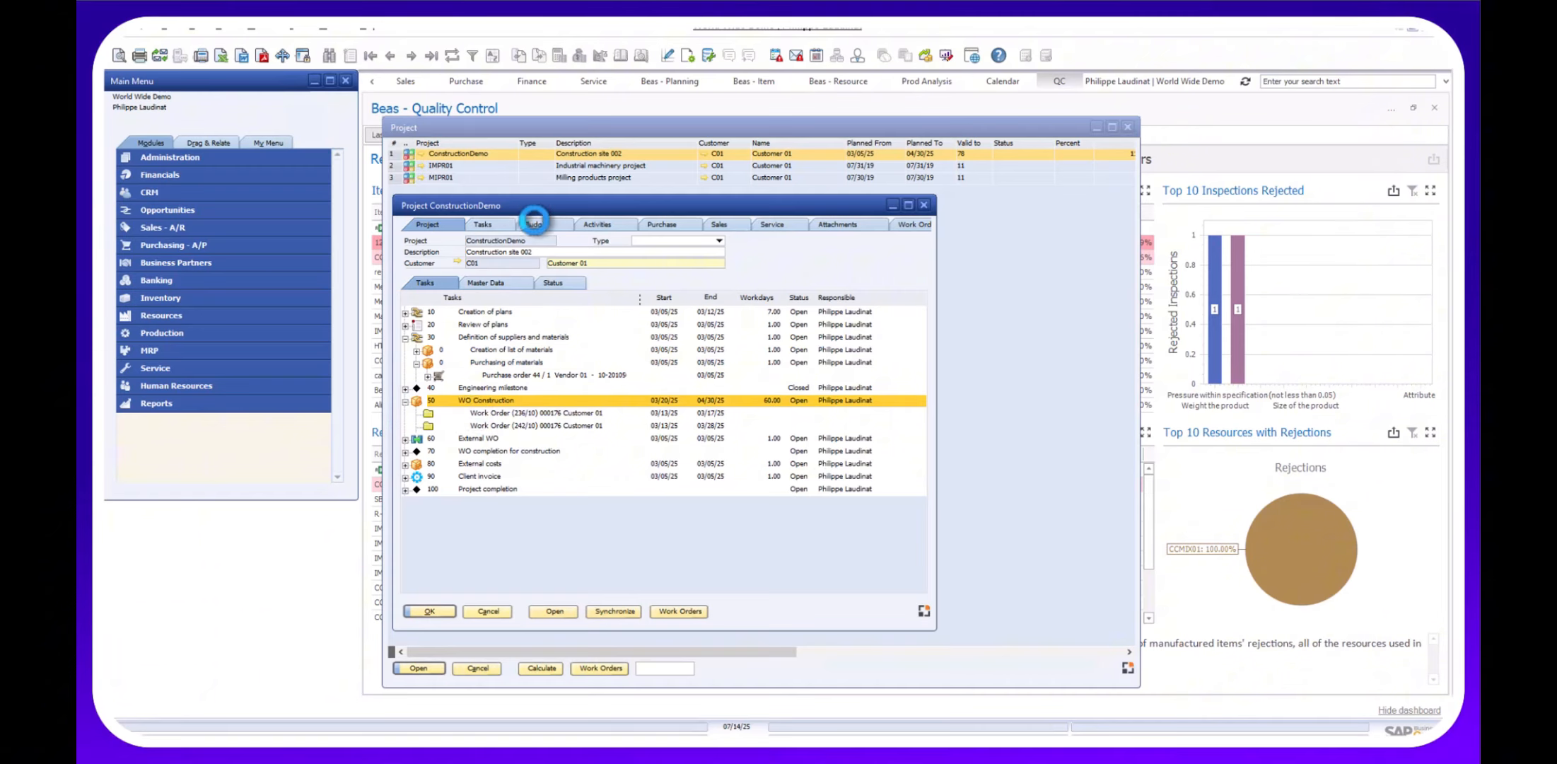
# Review the project's Budget, Sales and Work Orders tabs, then close the project and project list.
pyautogui.click(541, 225)
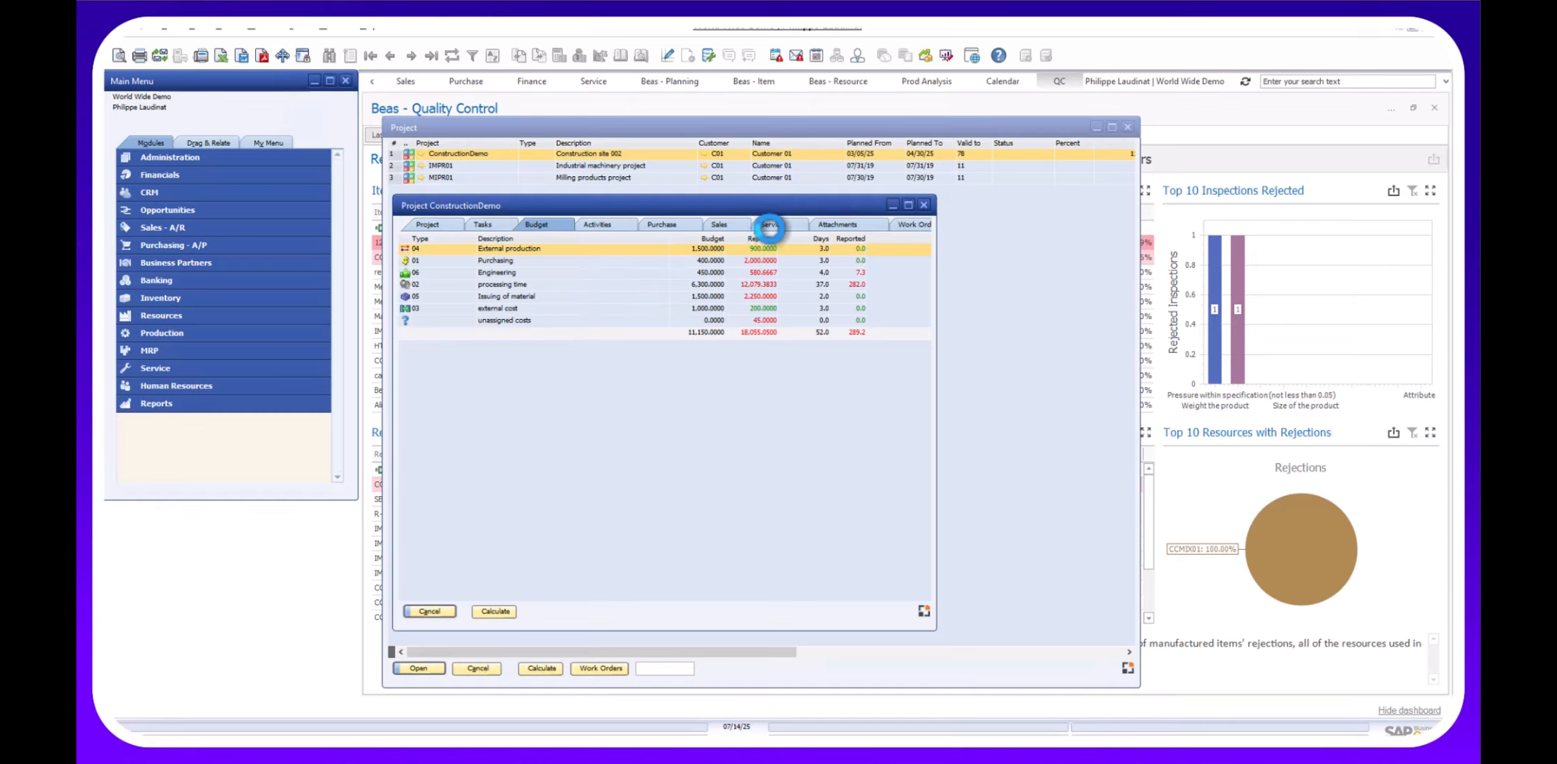
pyautogui.click(719, 225)
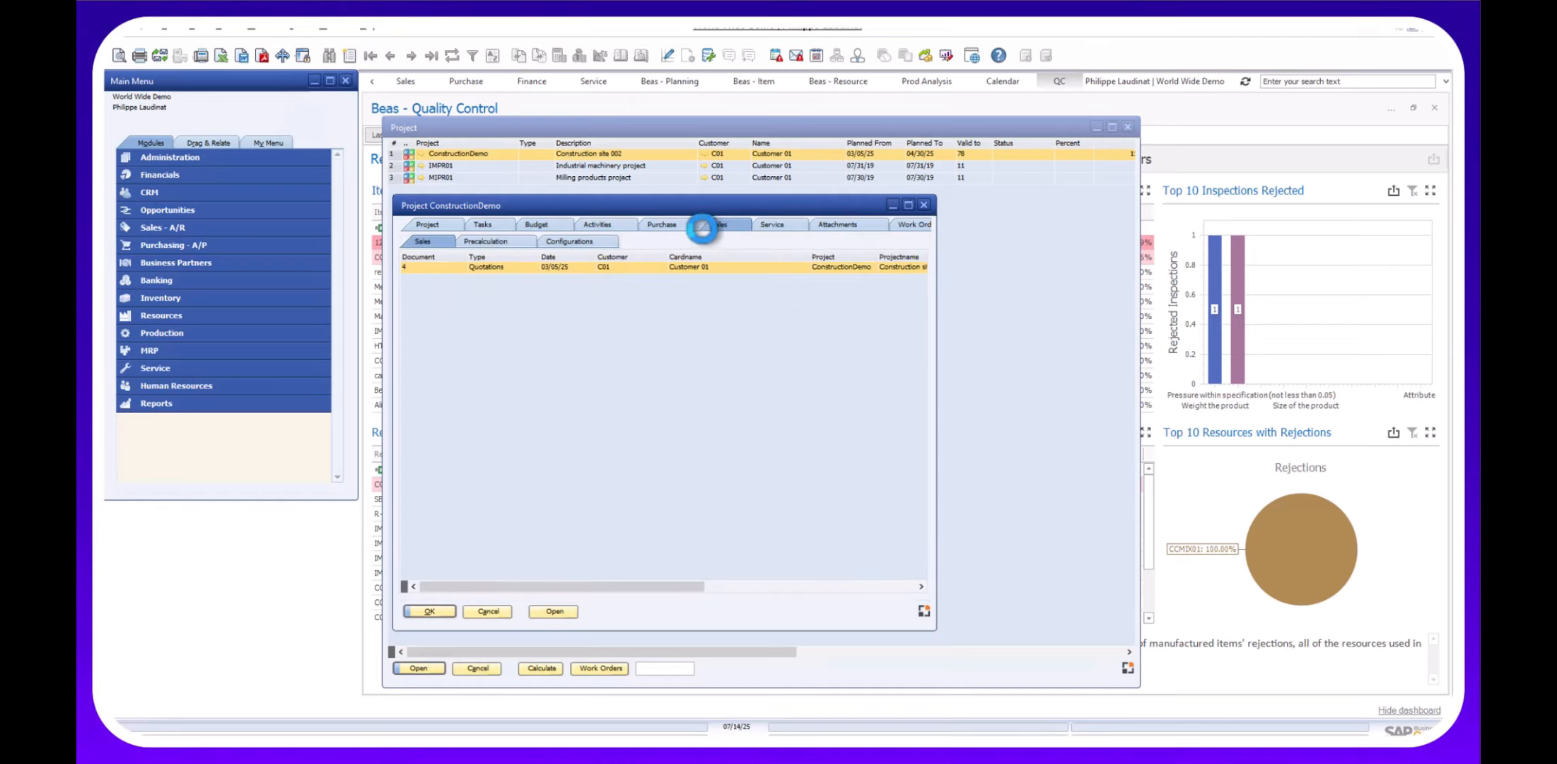
pyautogui.click(900, 224)
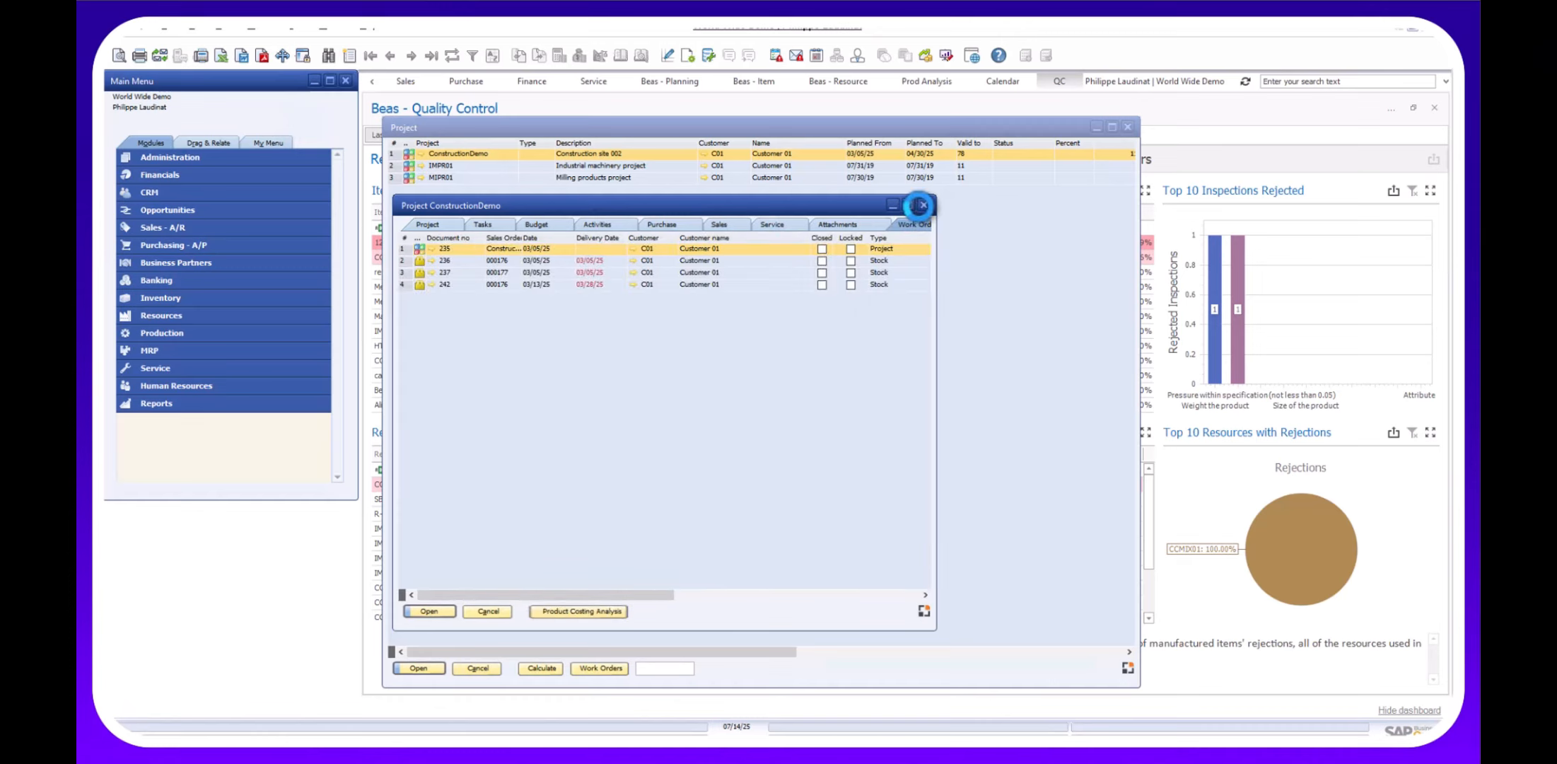
pyautogui.click(923, 205)
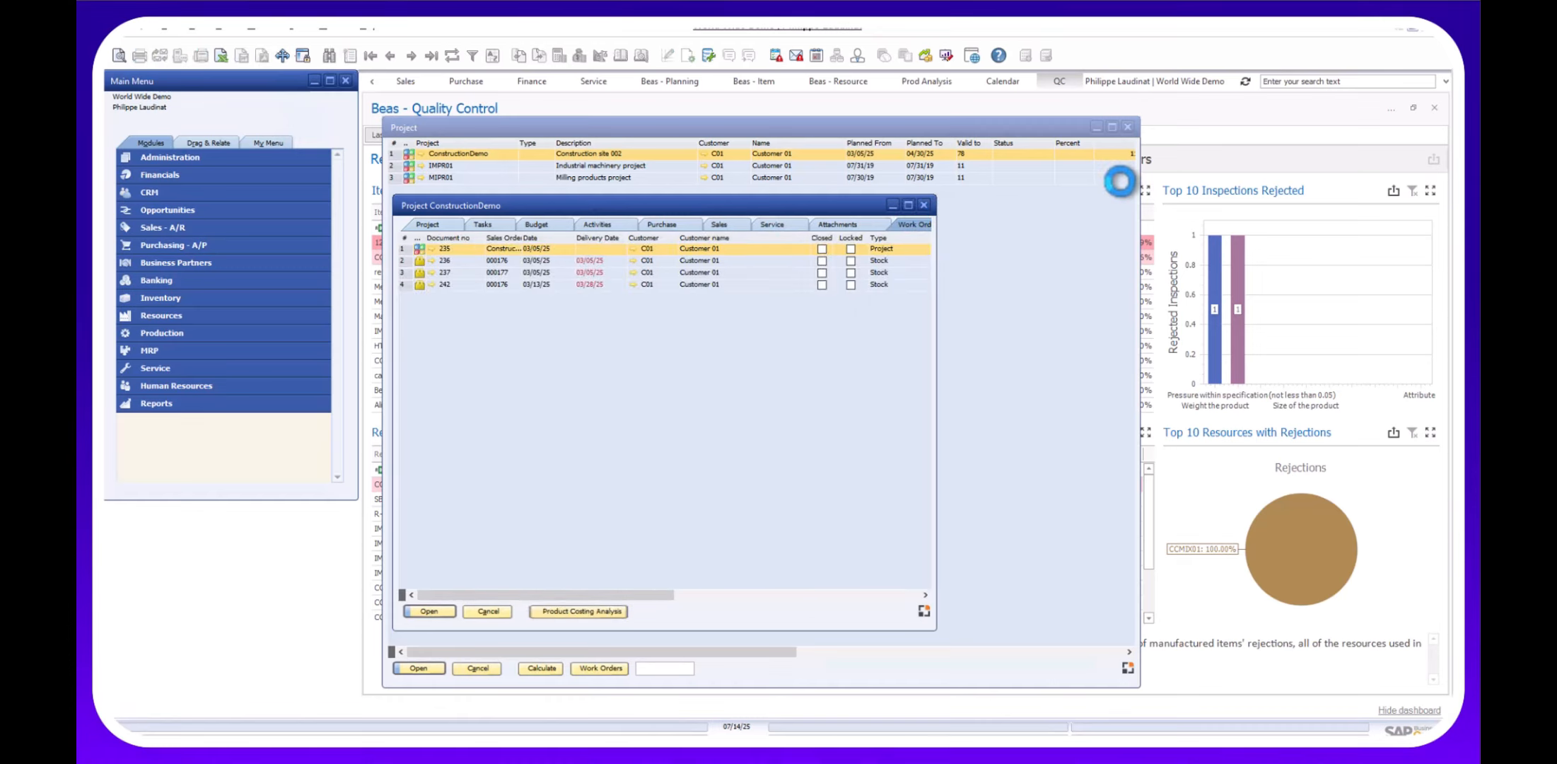
pyautogui.click(1128, 127)
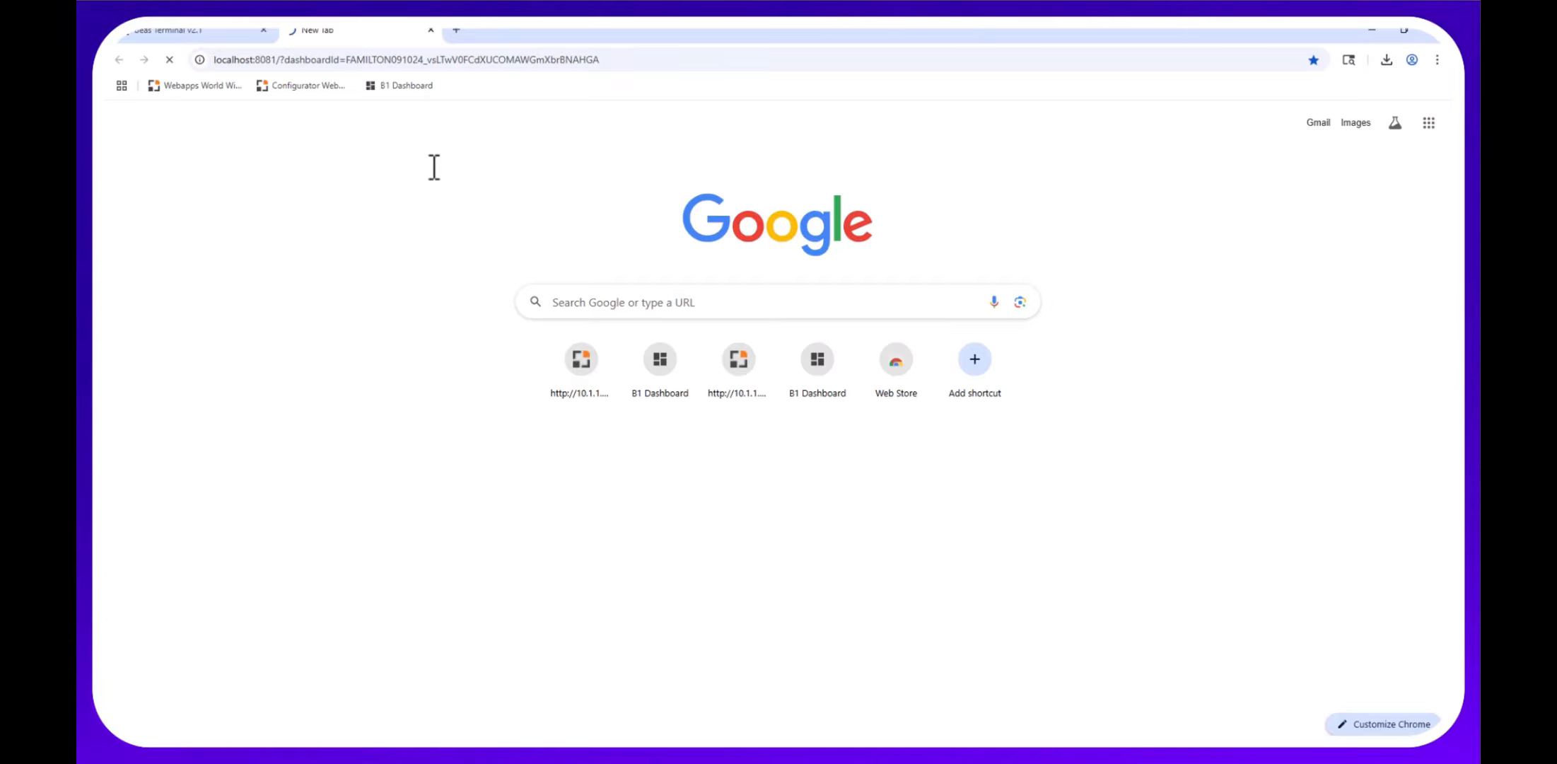
# Sign in to B1 Dashboard with the SAP B1 username and password, dismissing the browser password warning.
pyautogui.click(352, 265)
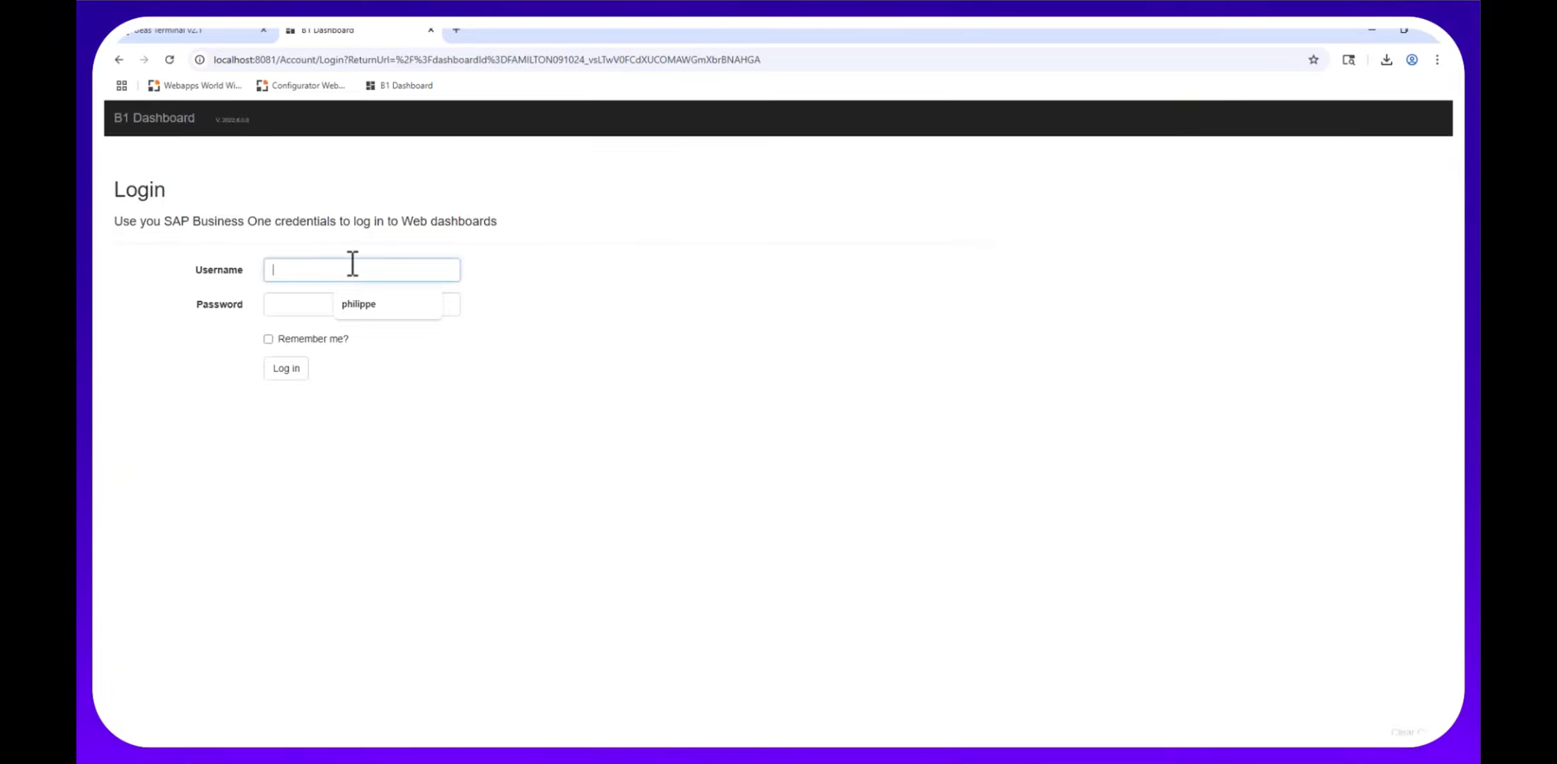
pyautogui.write('philippe')
pyautogui.press('Tab')
pyautogui.write('••••')
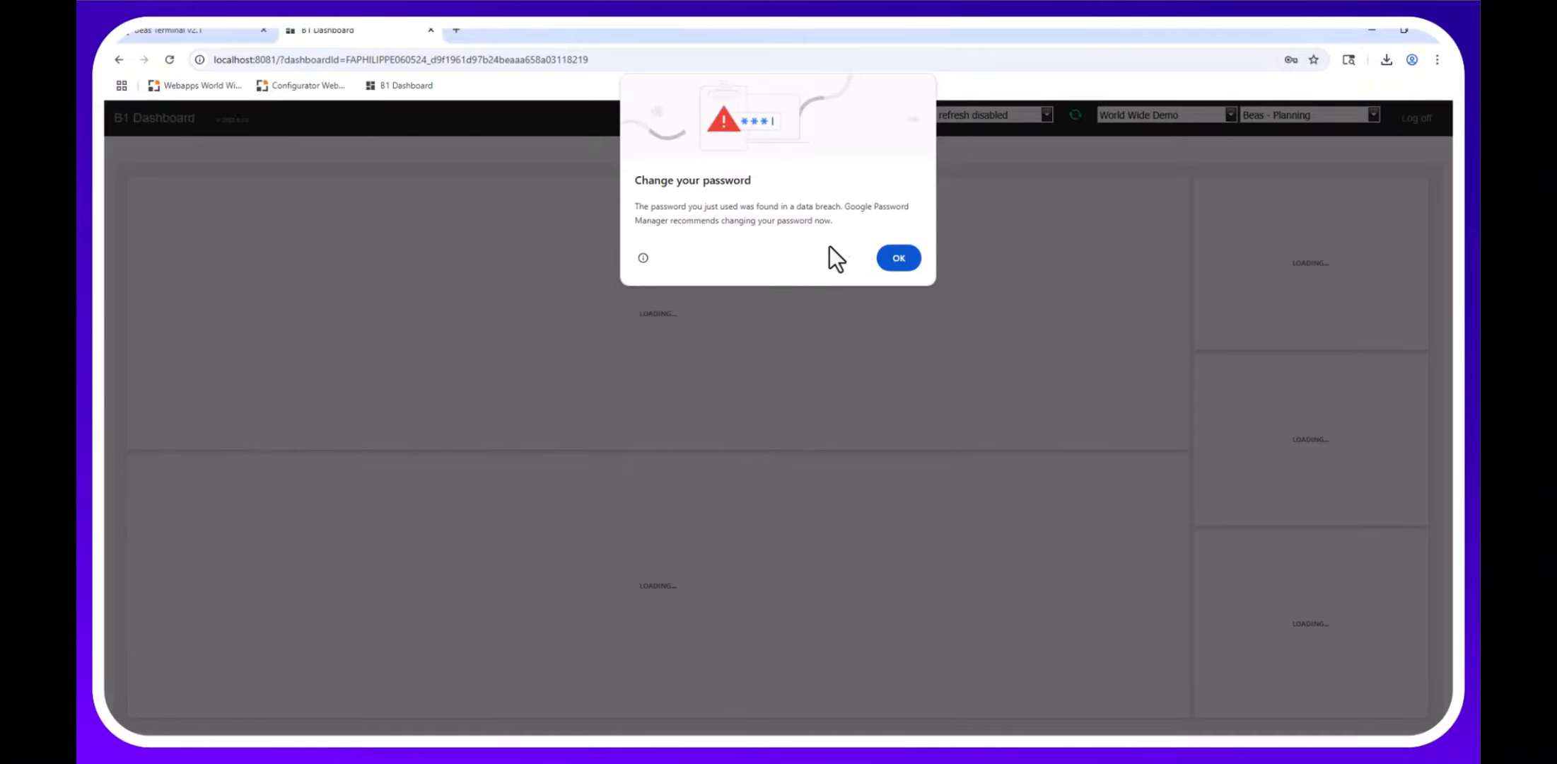
pyautogui.click(897, 258)
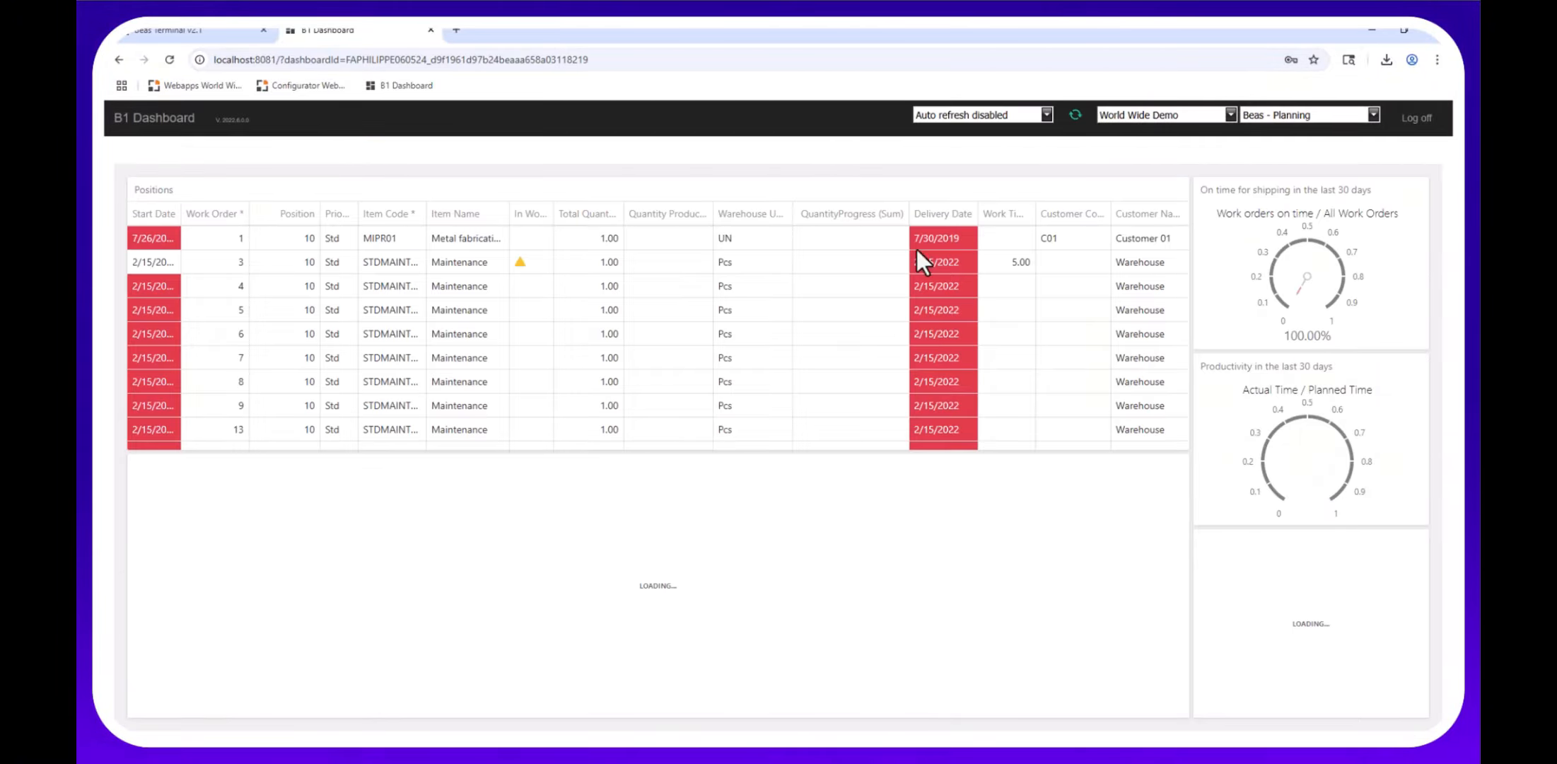
# Sort Beas - Planning positions by delivery date, latest first, and bring up the dashboard list.
pyautogui.click(926, 214)
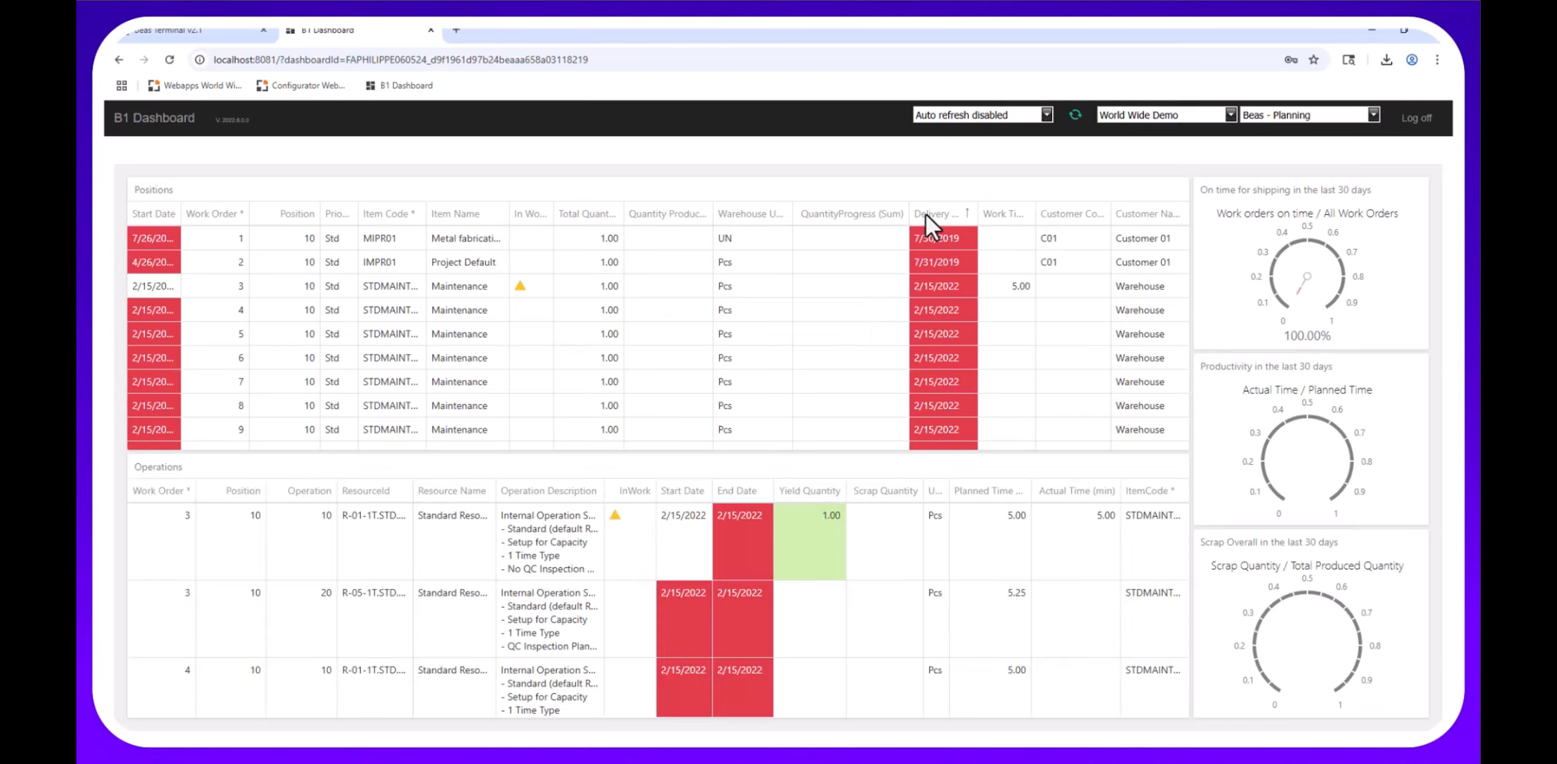
pyautogui.click(926, 214)
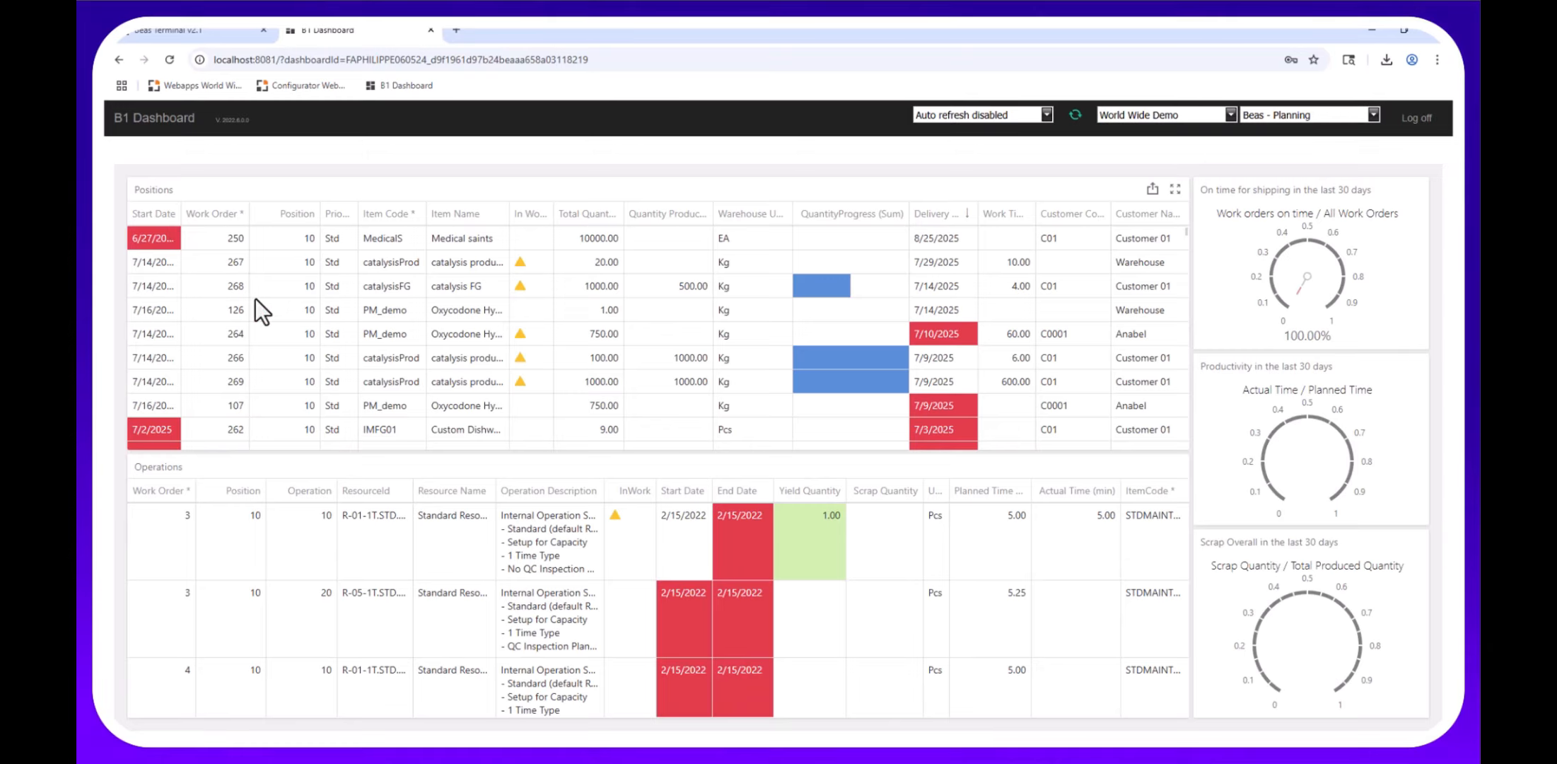
pyautogui.click(1373, 113)
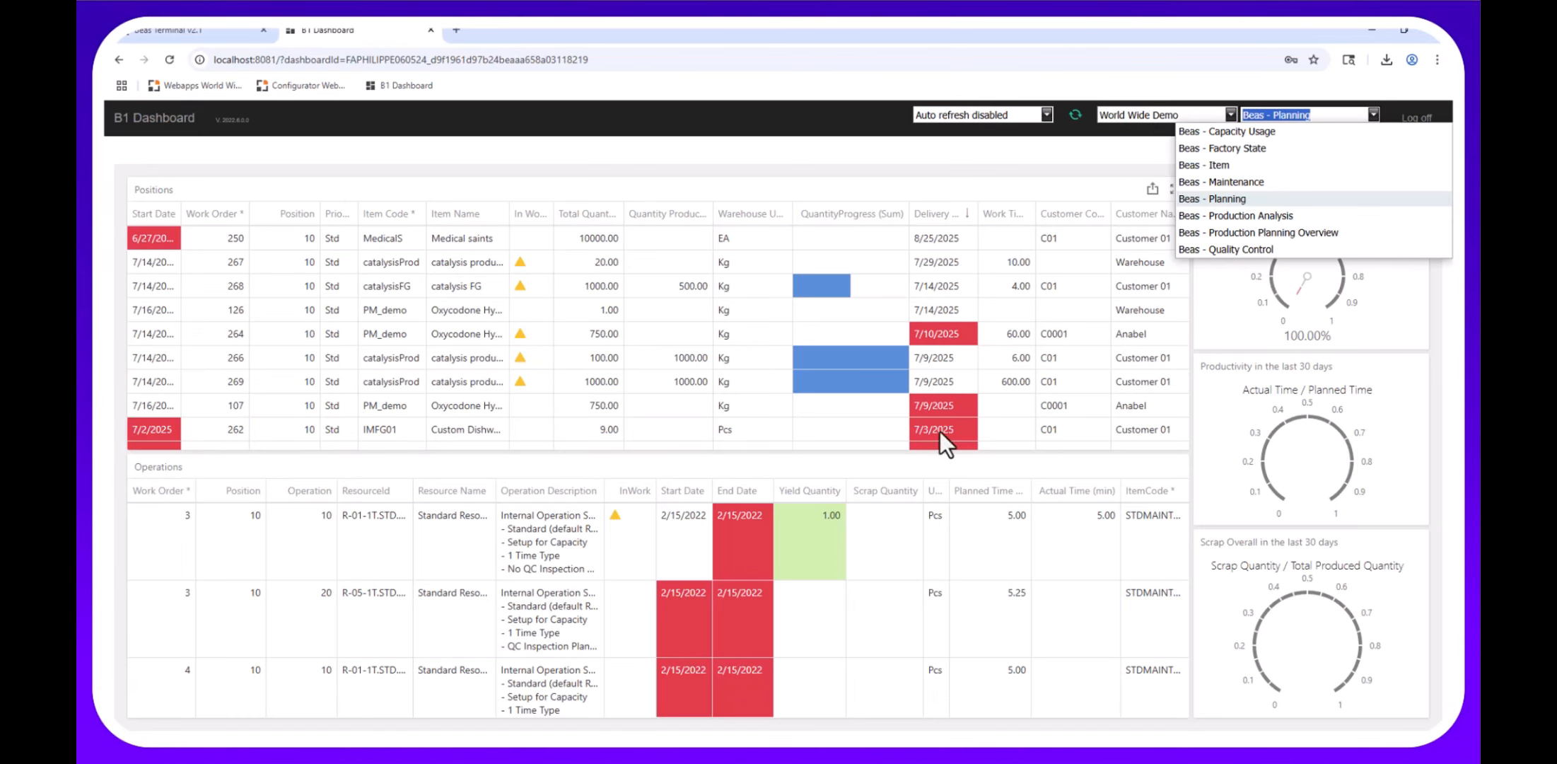